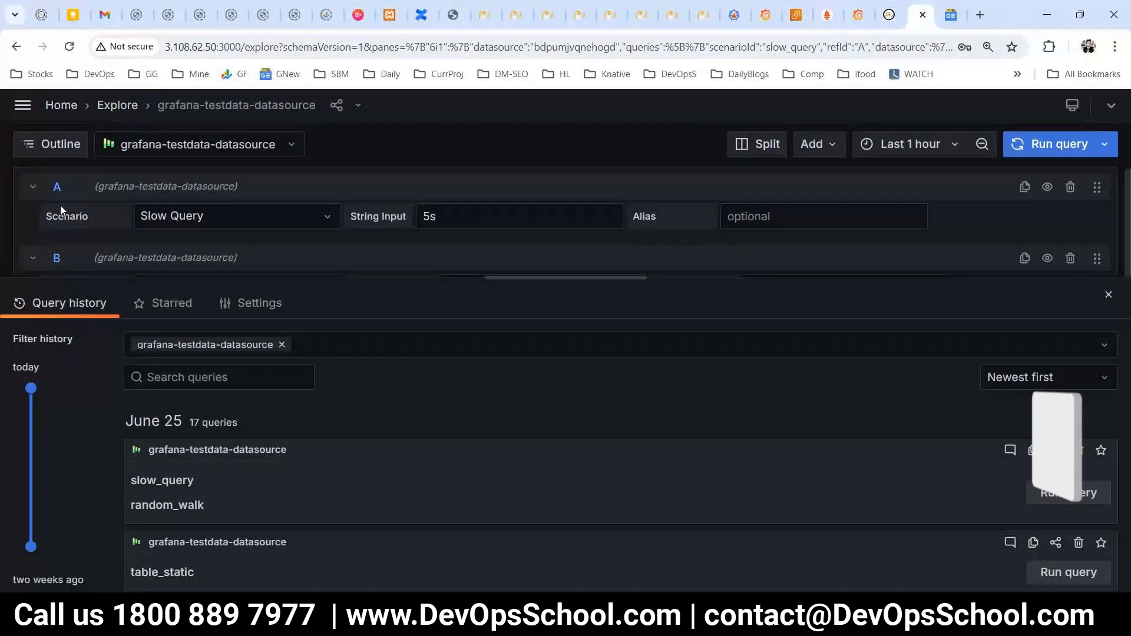
- Collapse query B and split the Explore view into two side-by-side panes
click(34, 261)
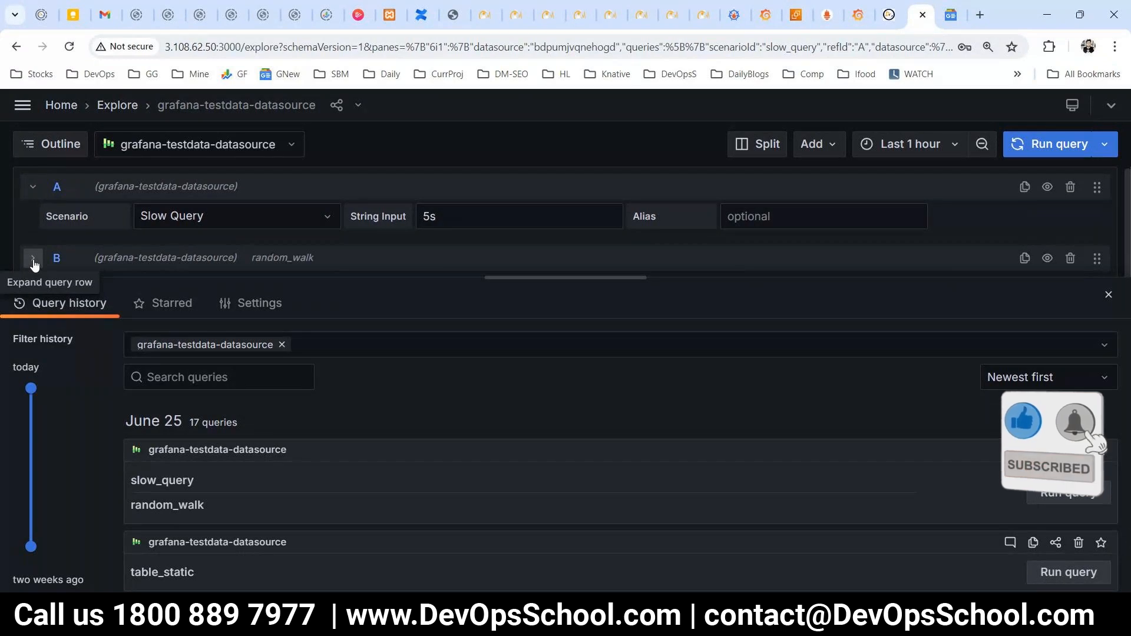
click(764, 143)
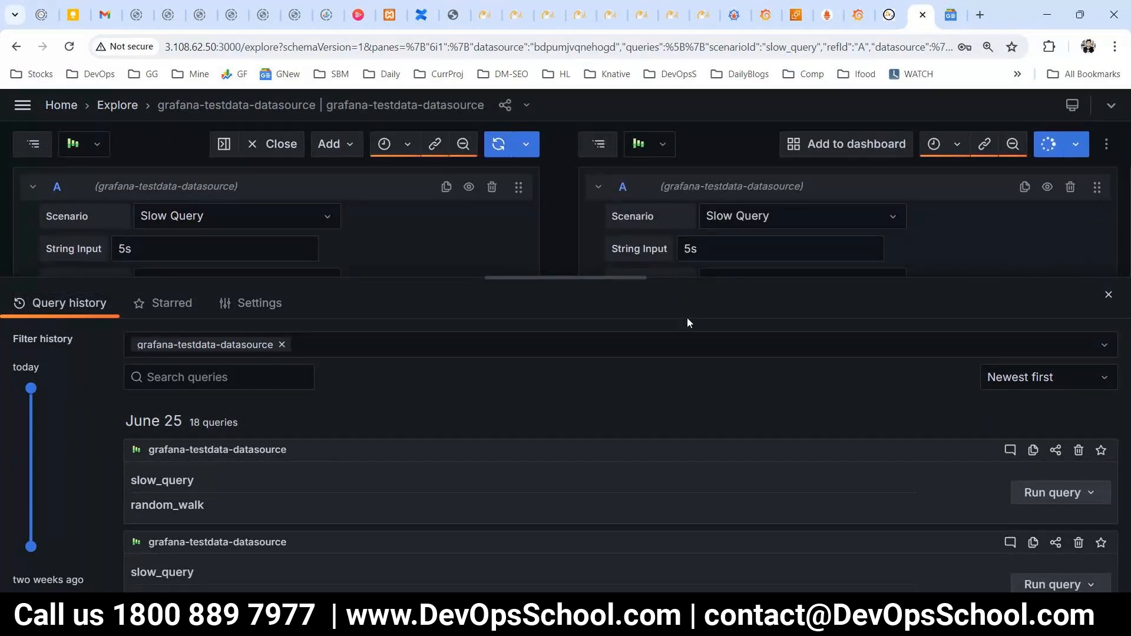
- Close the query history and look through the Slow Query and Random Walk settings in the split panes
click(1106, 295)
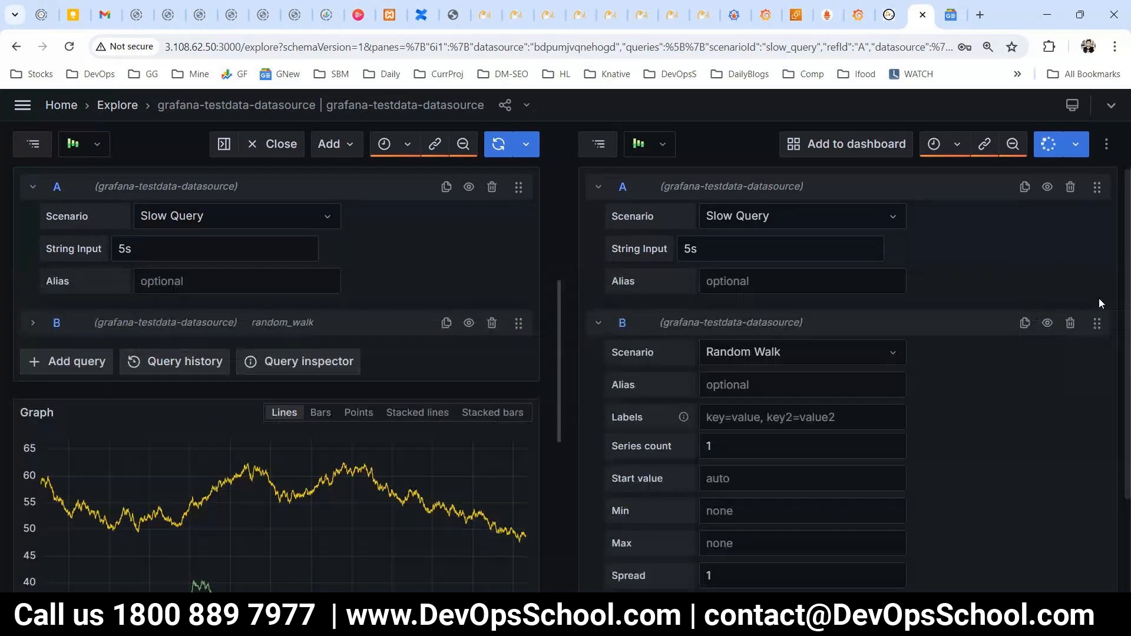
scroll(661, 412, down, 1)
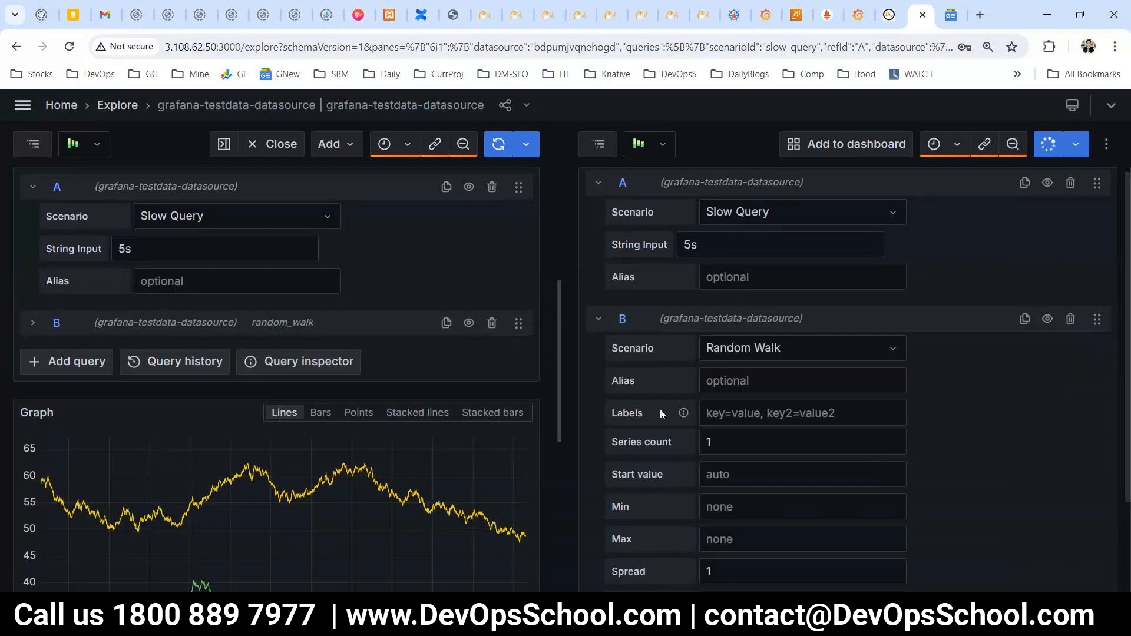
scroll(660, 413, down, 3)
scroll(730, 547, up, 3)
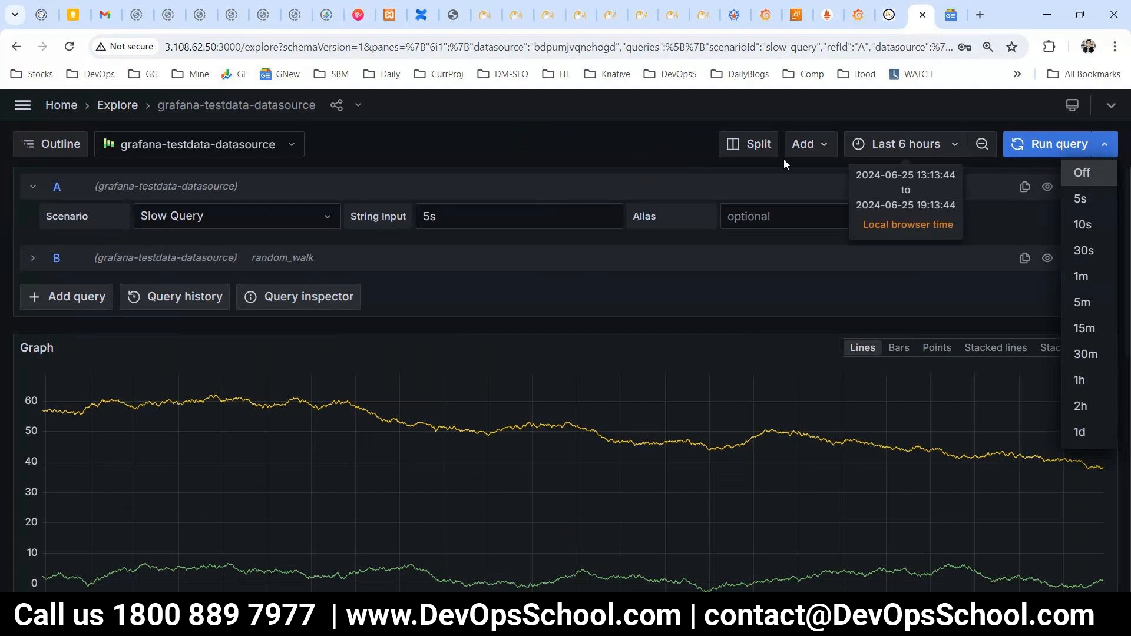
- Check which data sources are available to Explore, keeping grafana-testdata-datasource selected
click(599, 162)
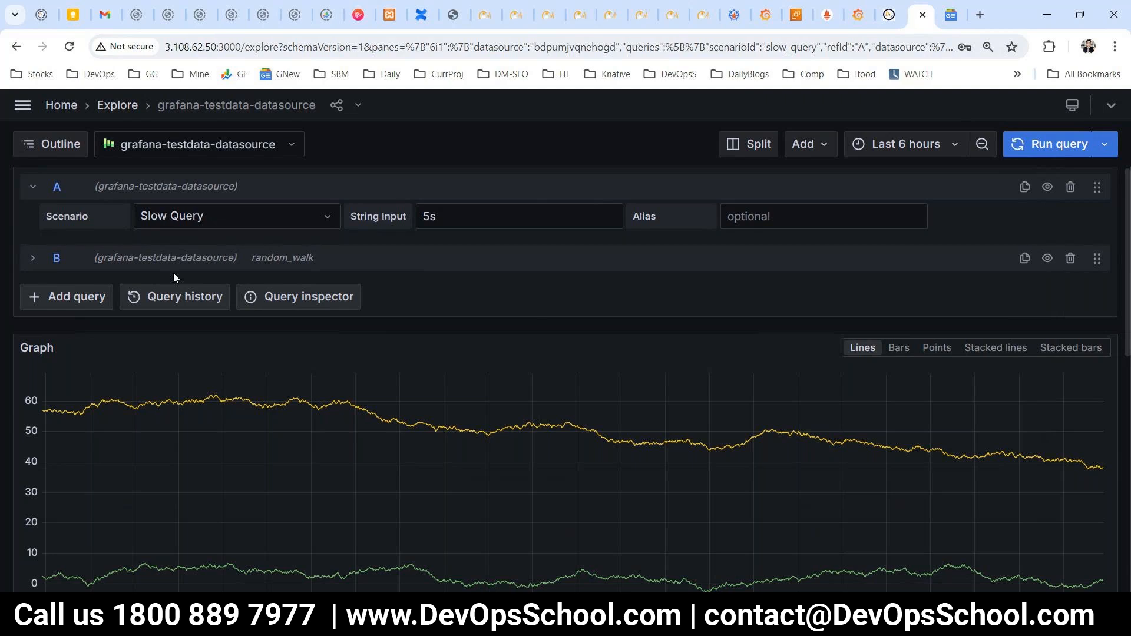
click(219, 156)
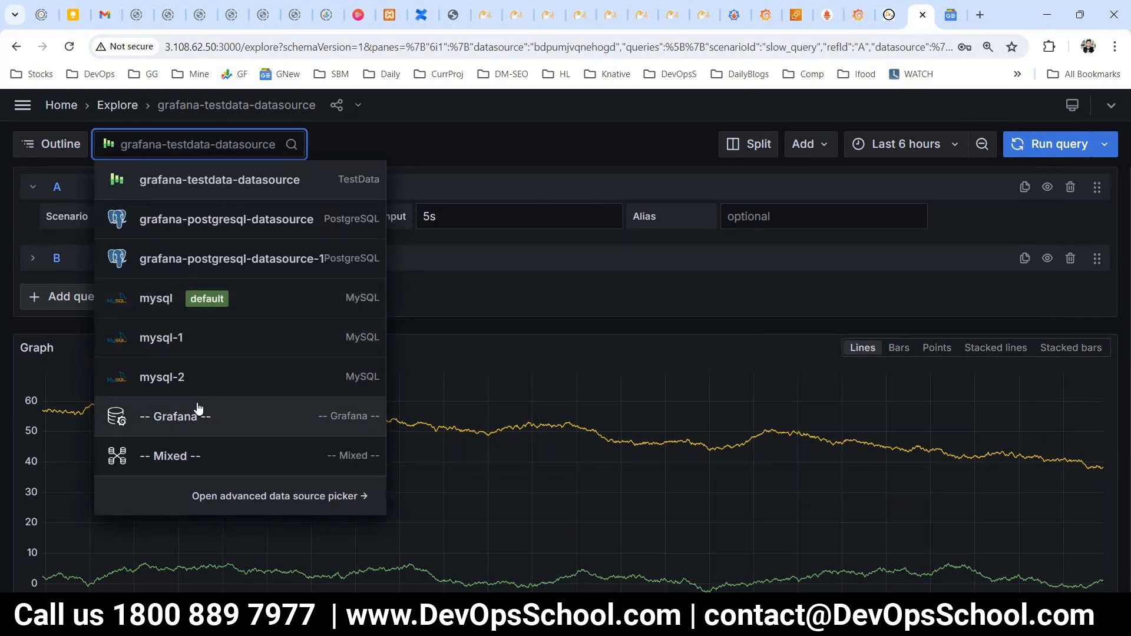
click(466, 151)
click(790, 113)
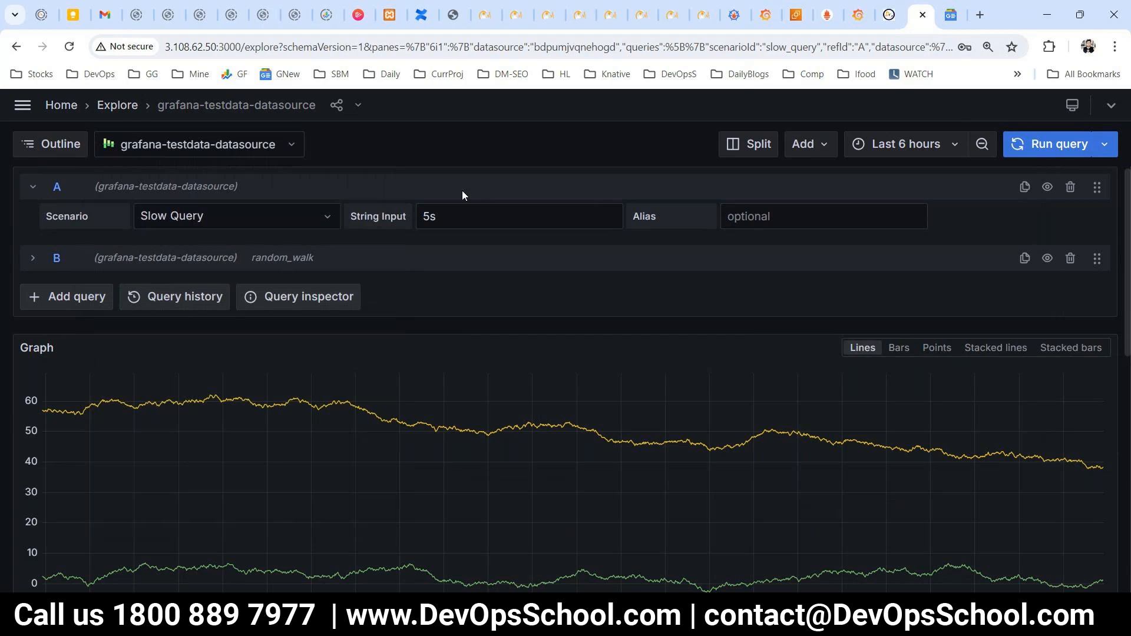
- Switch to the Prometheus page and copy its server address, 3.108.62.50:9090
click(831, 16)
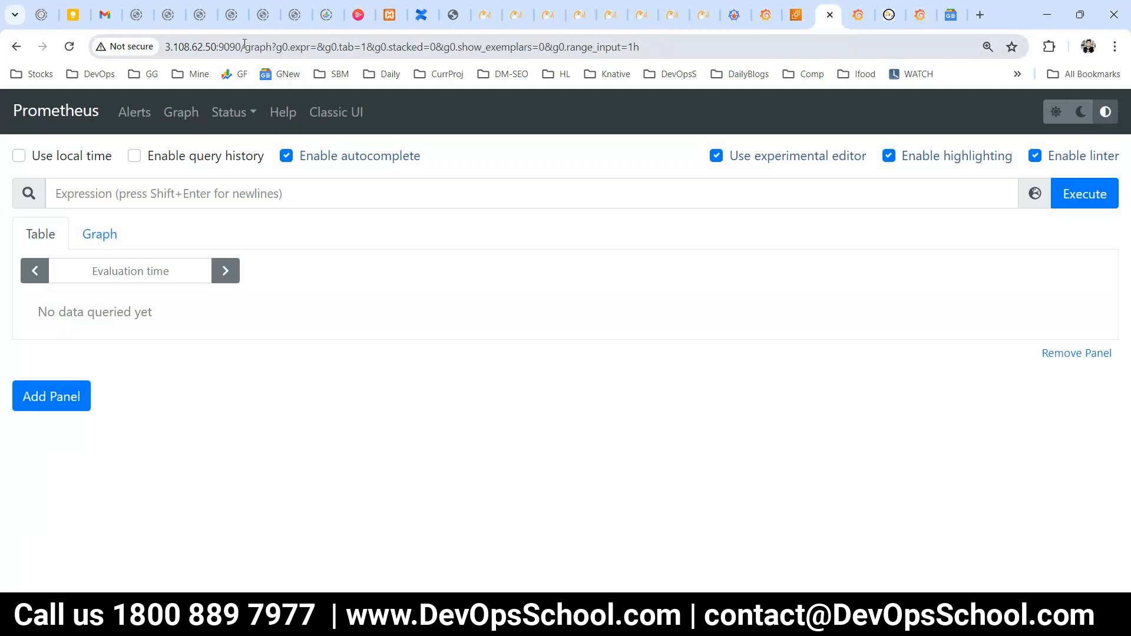
drag(244, 47, 1130, 16)
key(BackSpace)
key(Return)
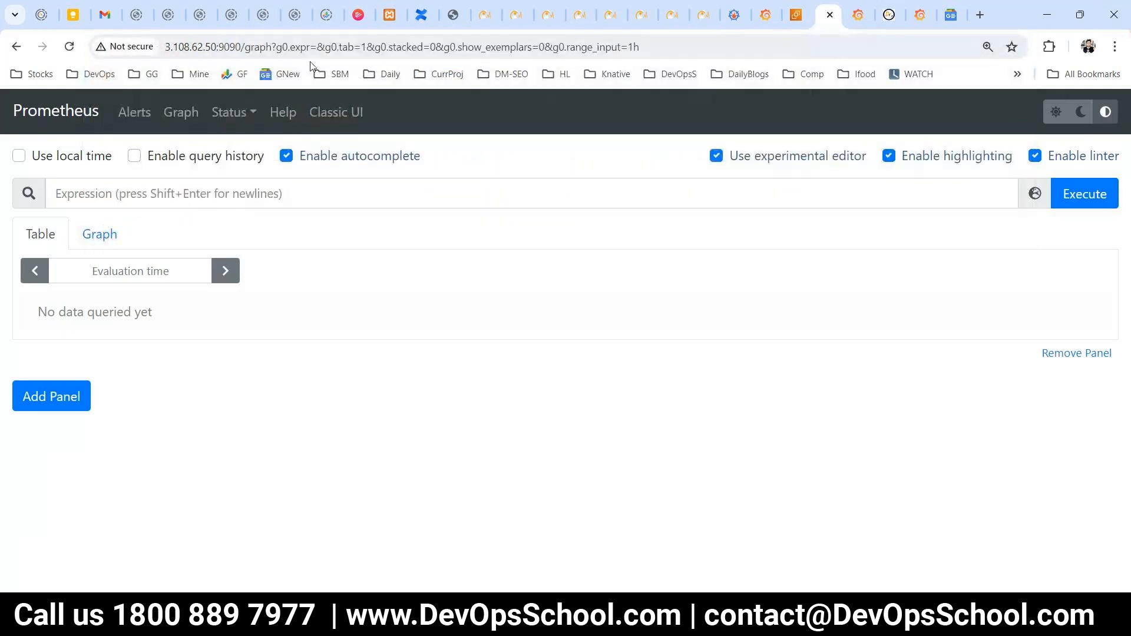
click(241, 46)
drag(241, 46, 165, 47)
key(ctrl+c)
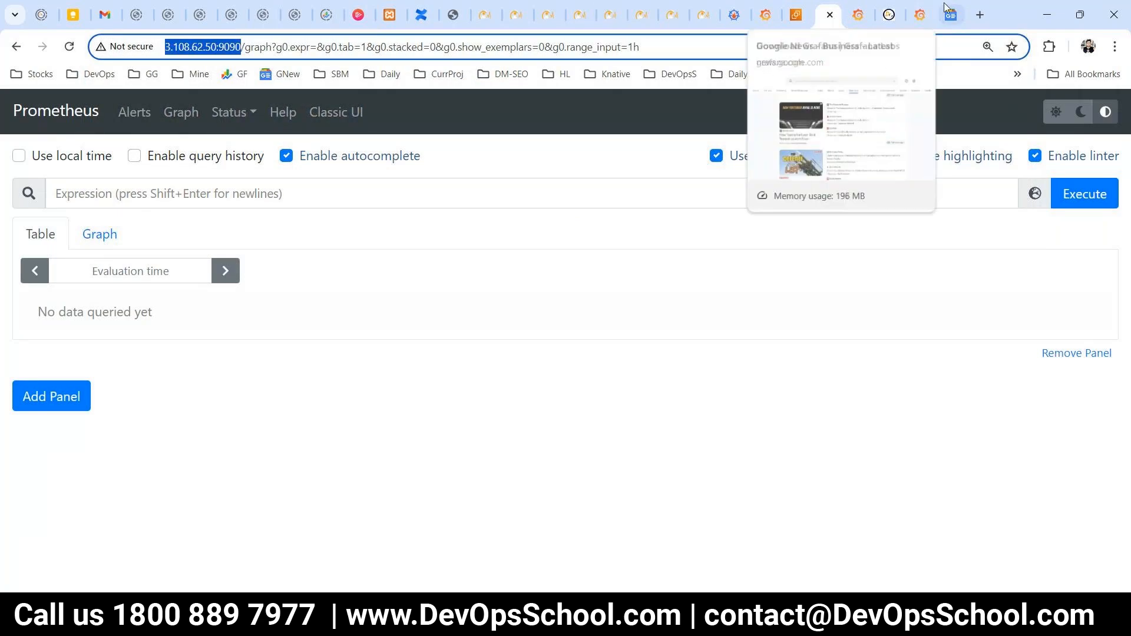
- Return to Grafana and open the list of connected data sources
click(921, 15)
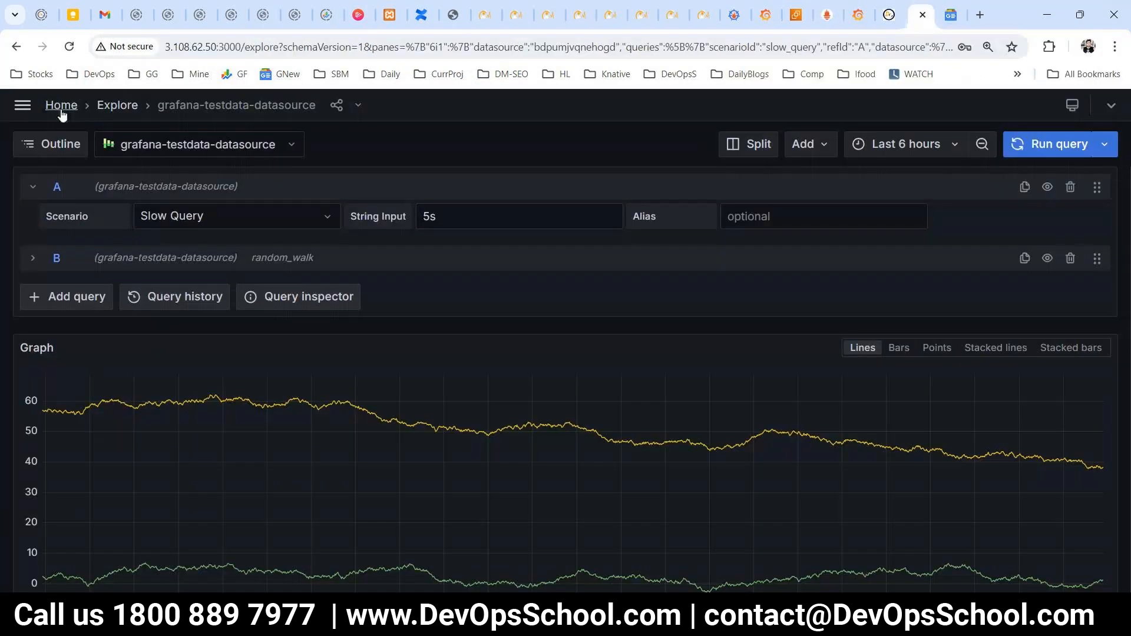
click(23, 106)
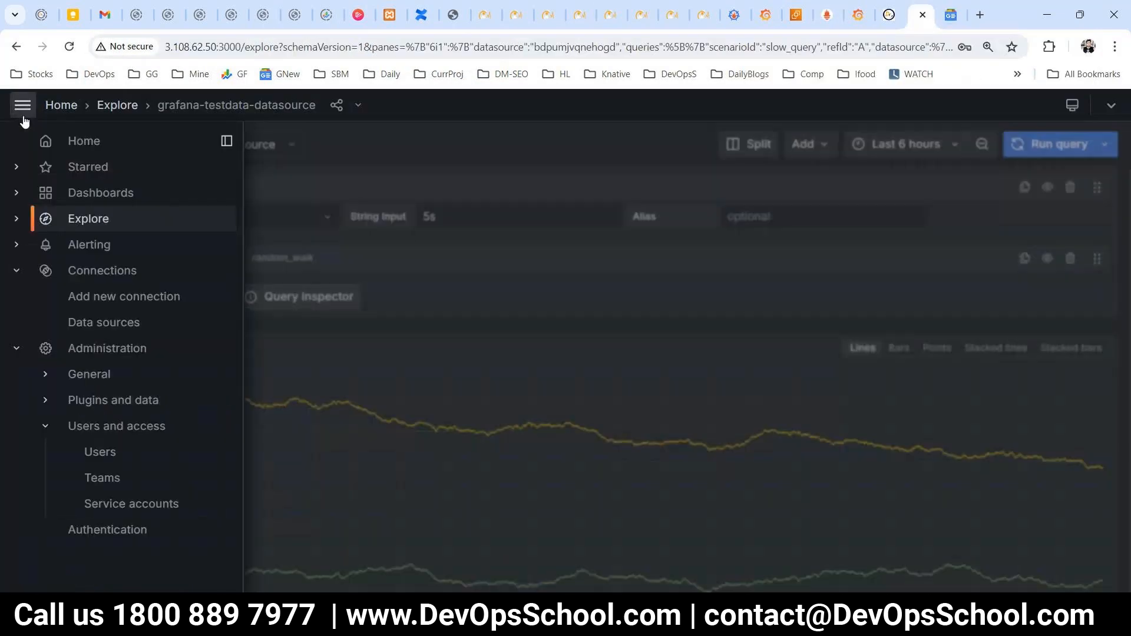
click(97, 321)
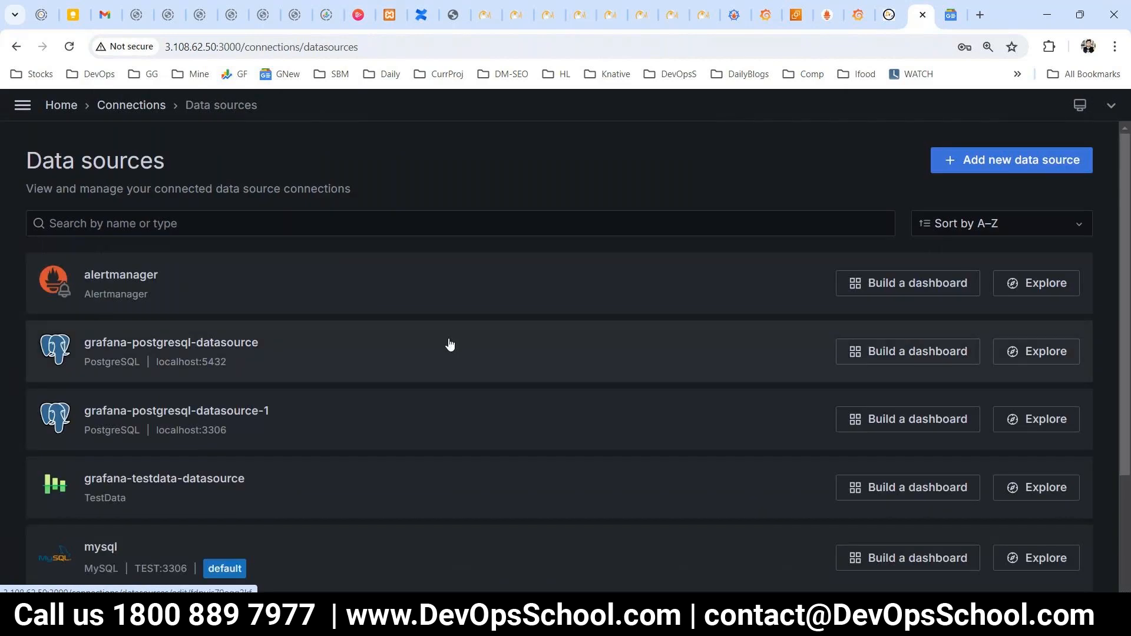
scroll(376, 386, down, 1)
scroll(406, 383, up, 1)
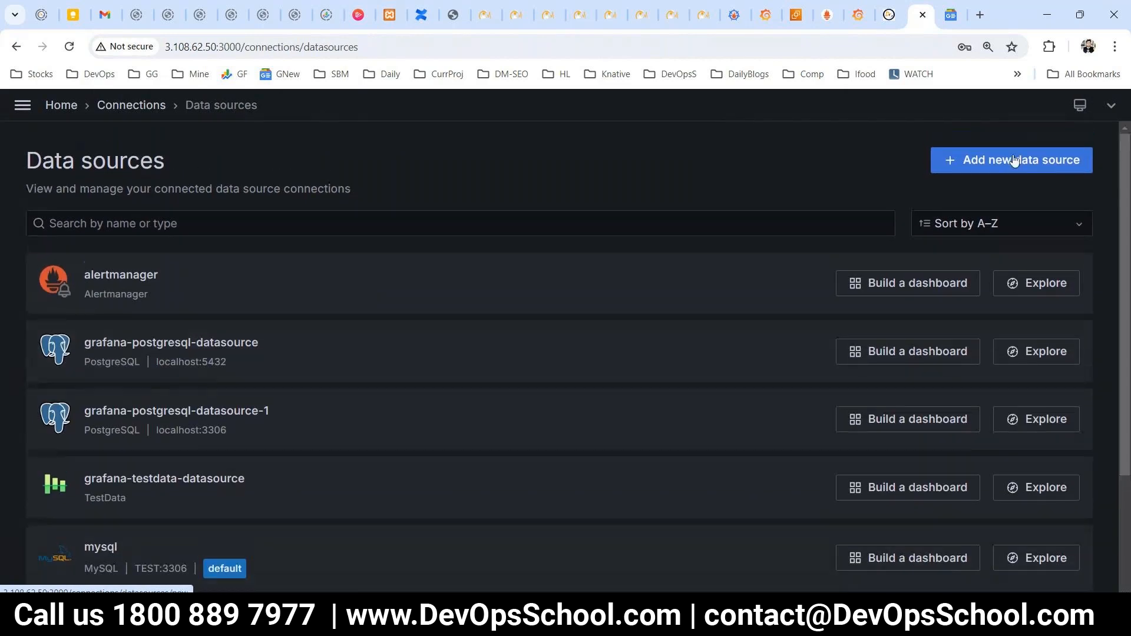
- Add a new Prometheus data source, keep the name prometheus, and make it the default
click(1010, 159)
click(472, 325)
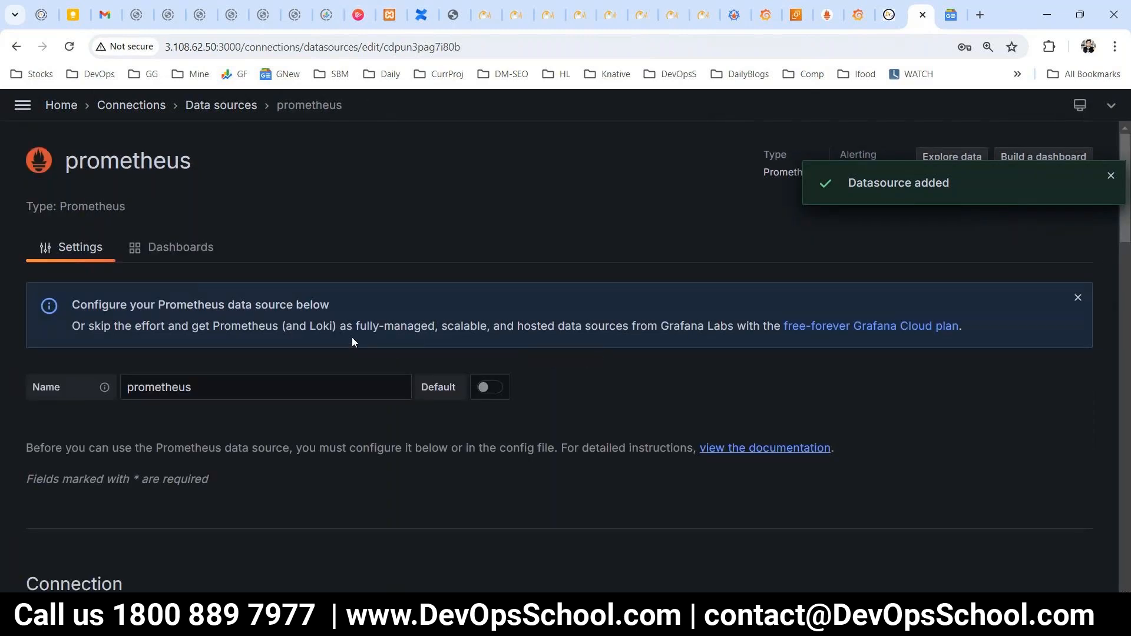
drag(224, 389, 111, 396)
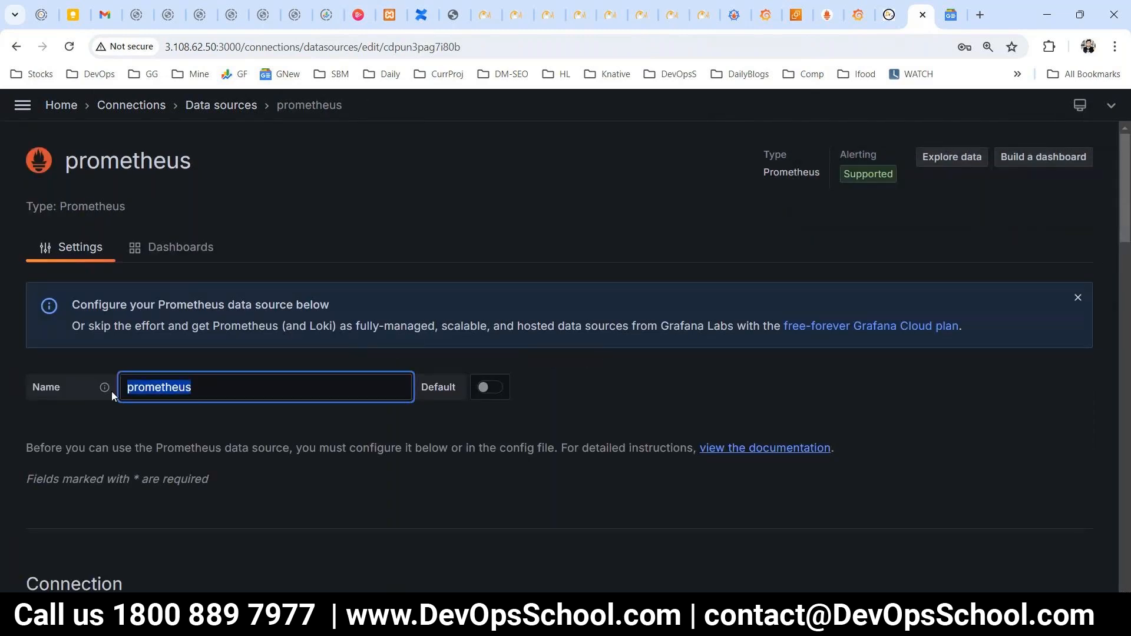
click(495, 389)
scroll(189, 400, down, 3)
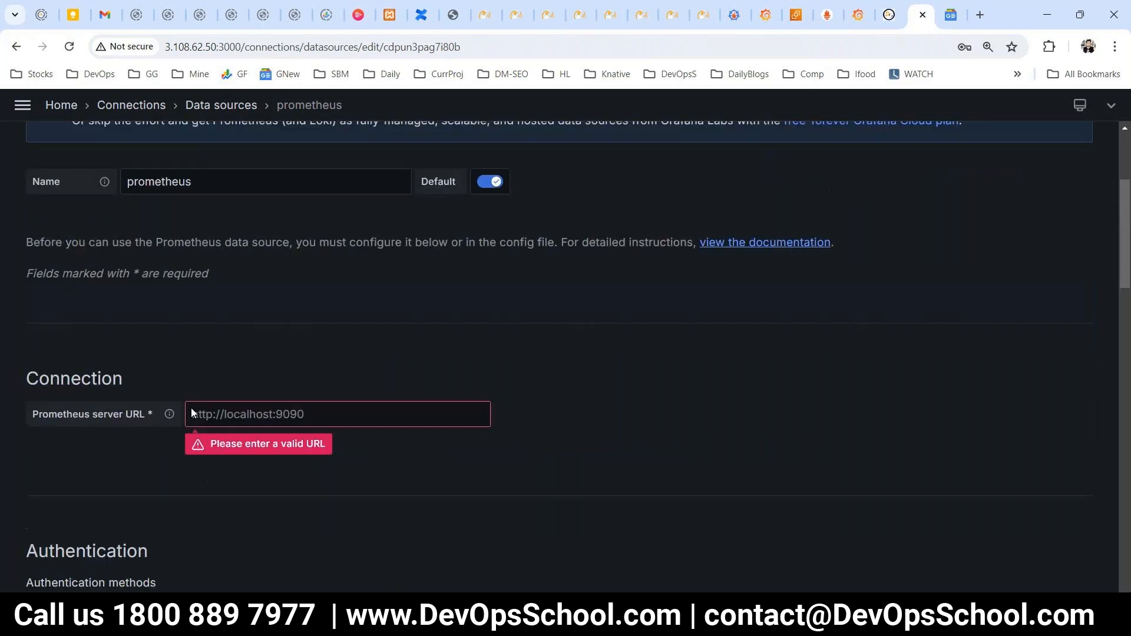
click(271, 405)
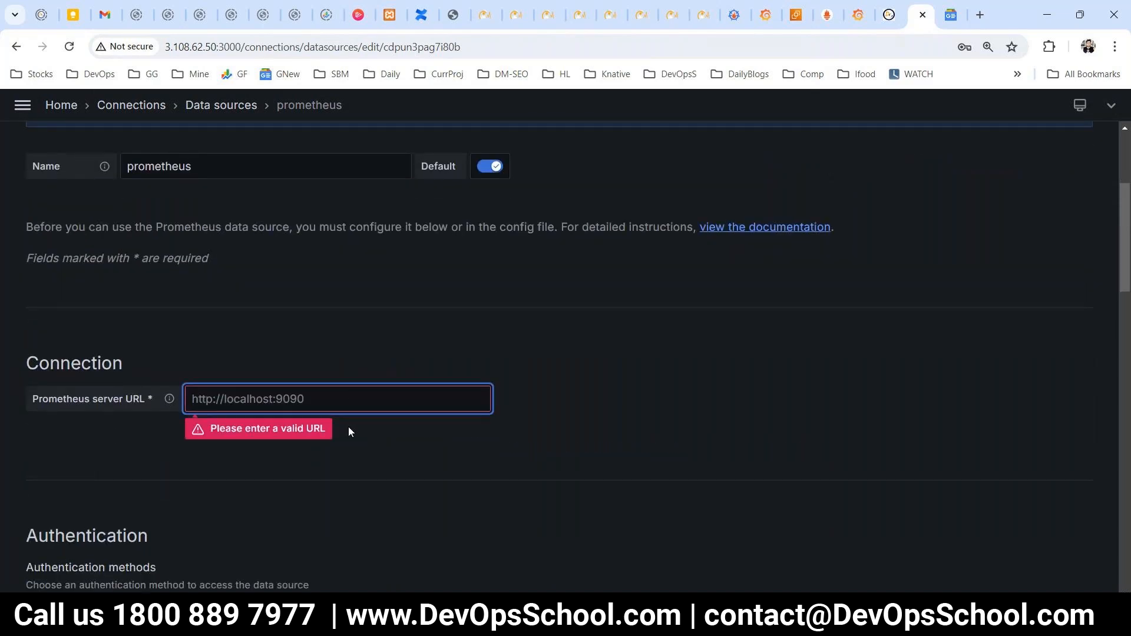
key(ctrl+v)
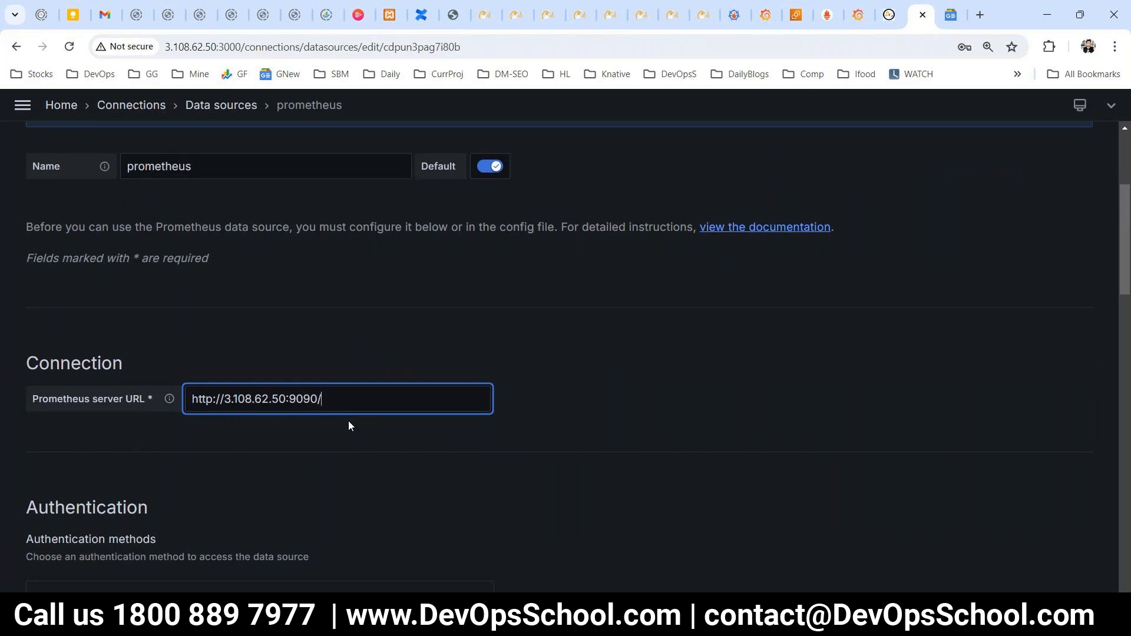
- Review the authentication, TLS and advanced settings, and save and test the Prometheus data source with them unchanged
scroll(349, 440, down, 3)
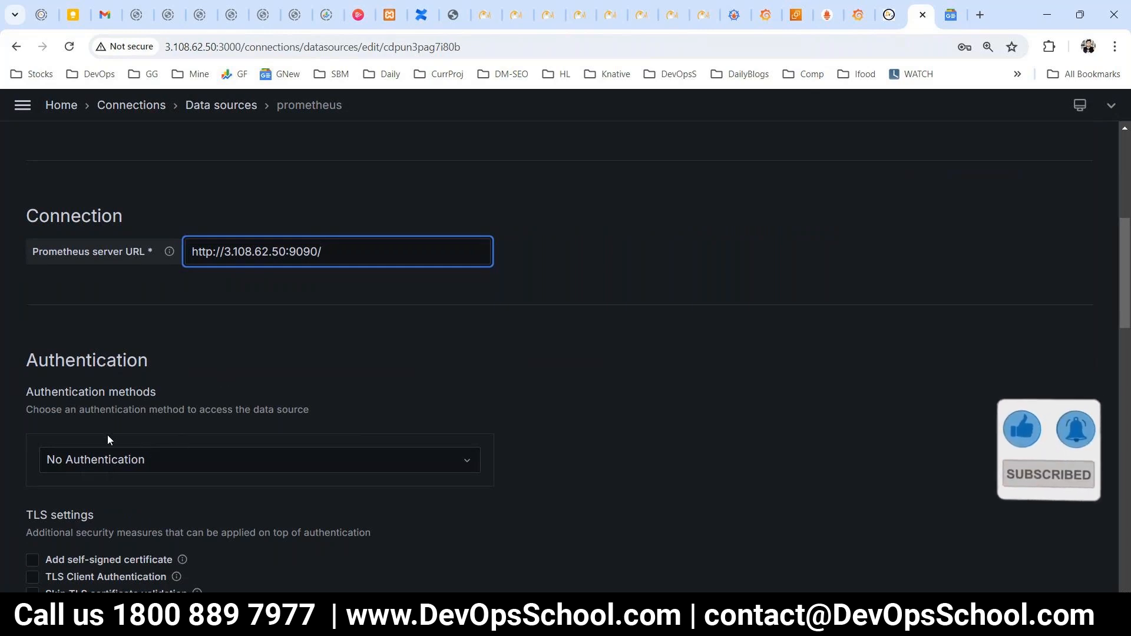
scroll(109, 447, down, 2)
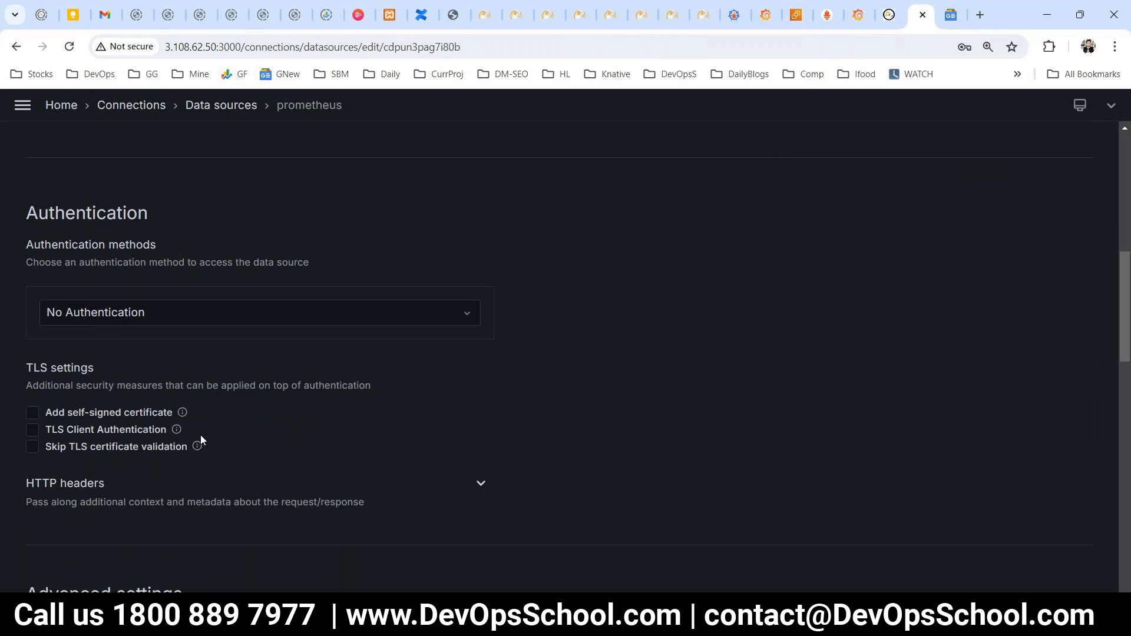
scroll(286, 465, down, 2)
scroll(286, 471, down, 2)
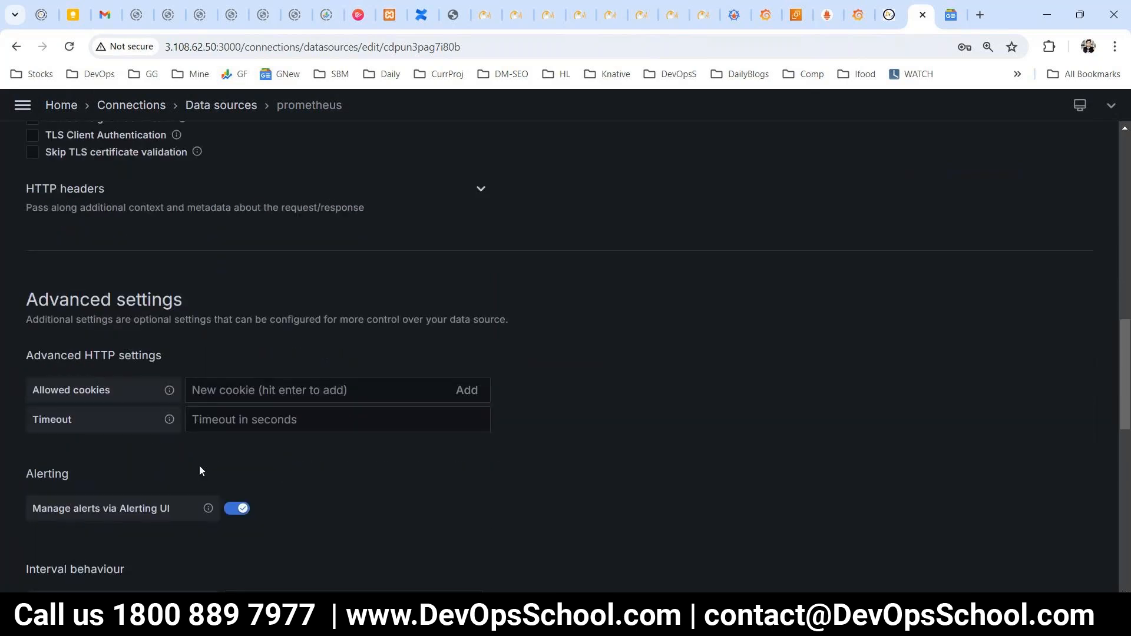
scroll(73, 493, down, 2)
scroll(265, 468, down, 2)
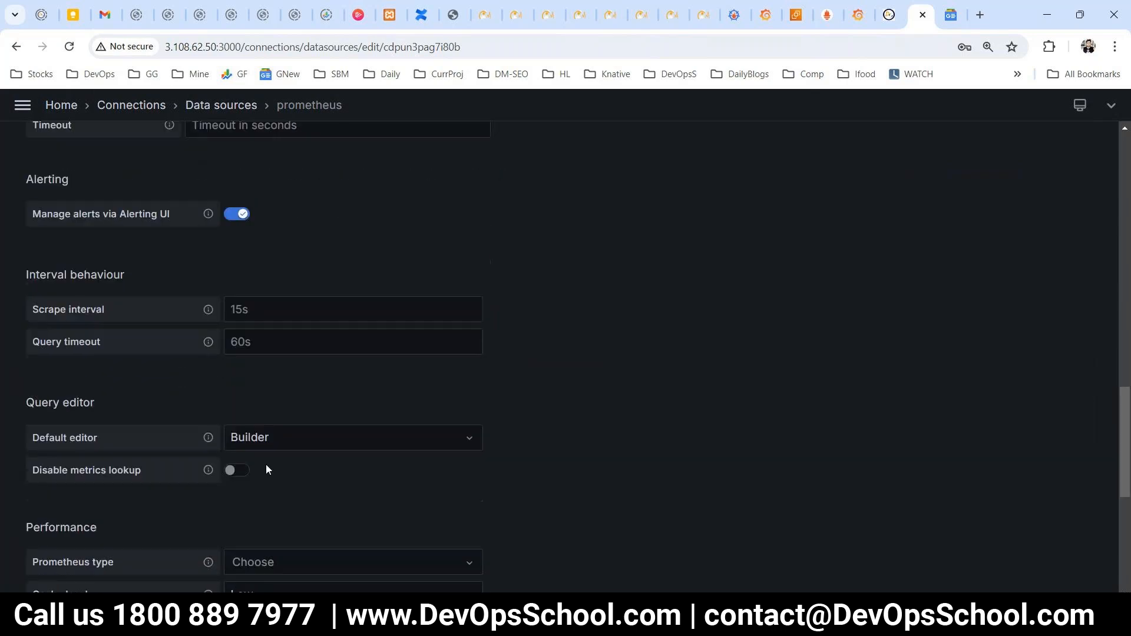
scroll(280, 463, down, 5)
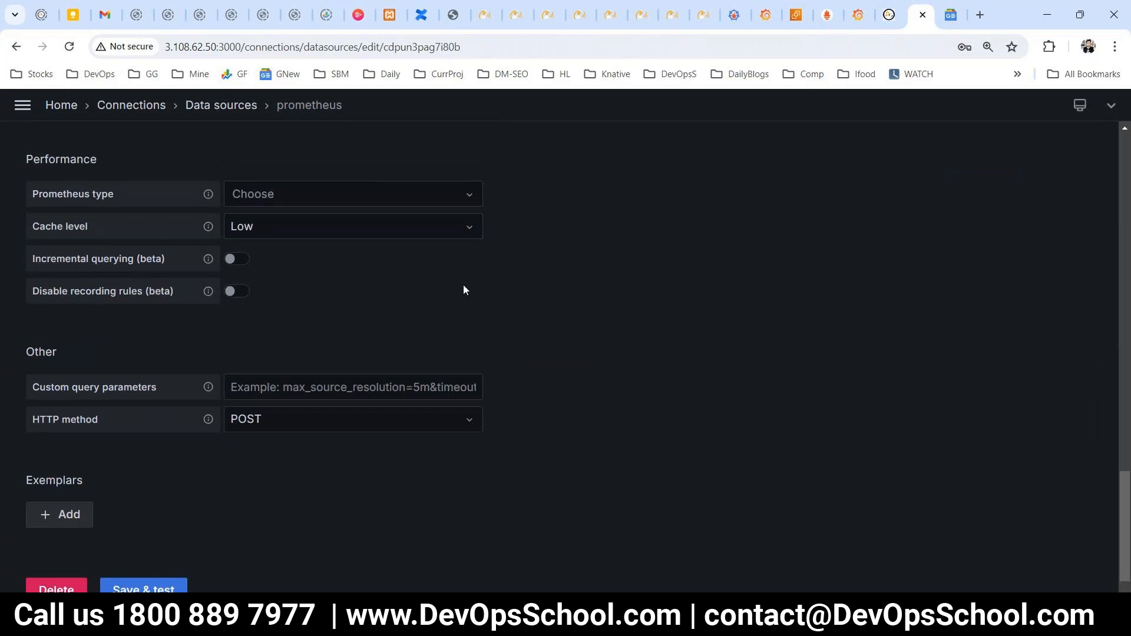
scroll(315, 422, down, 1)
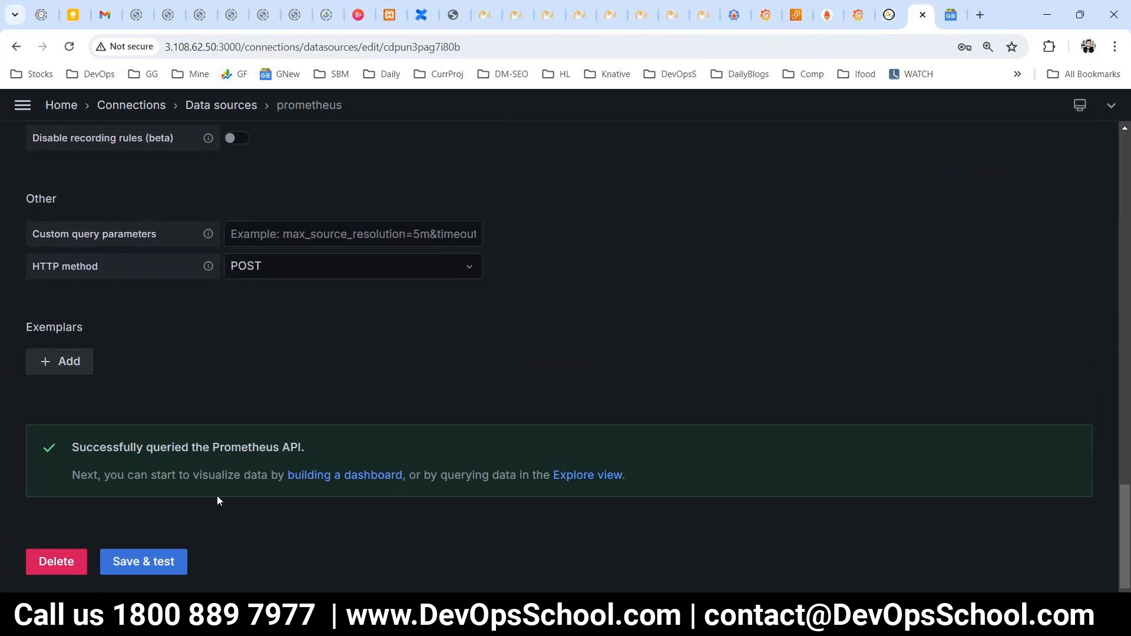
drag(99, 447, 376, 445)
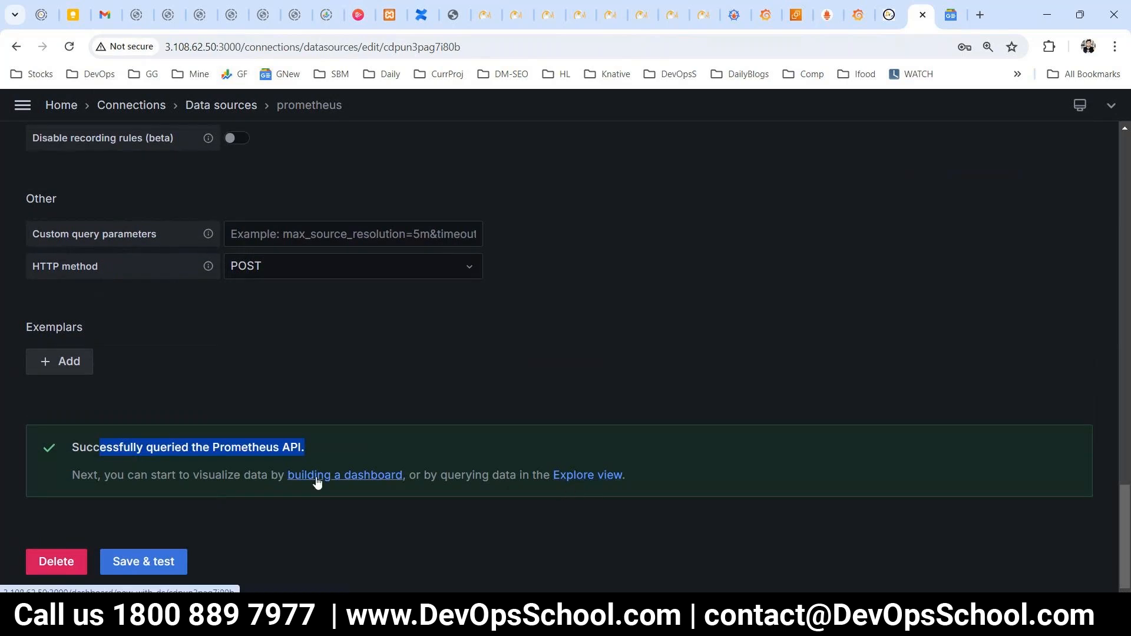
- Open the Explore view for the new data source and keep prometheus as the selected source
click(587, 477)
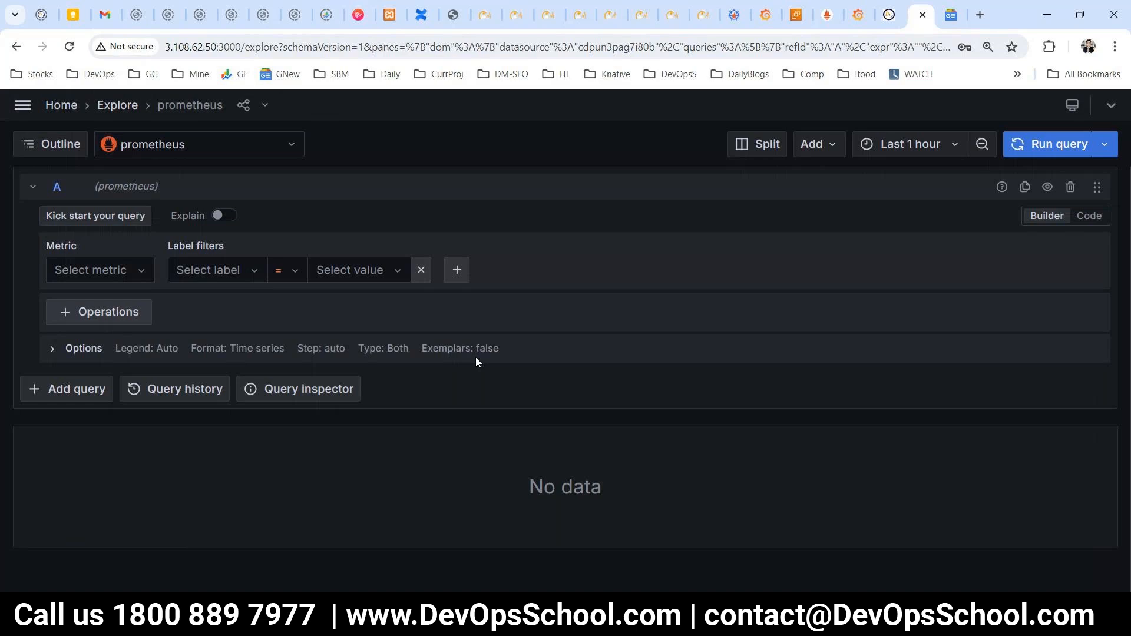
click(134, 147)
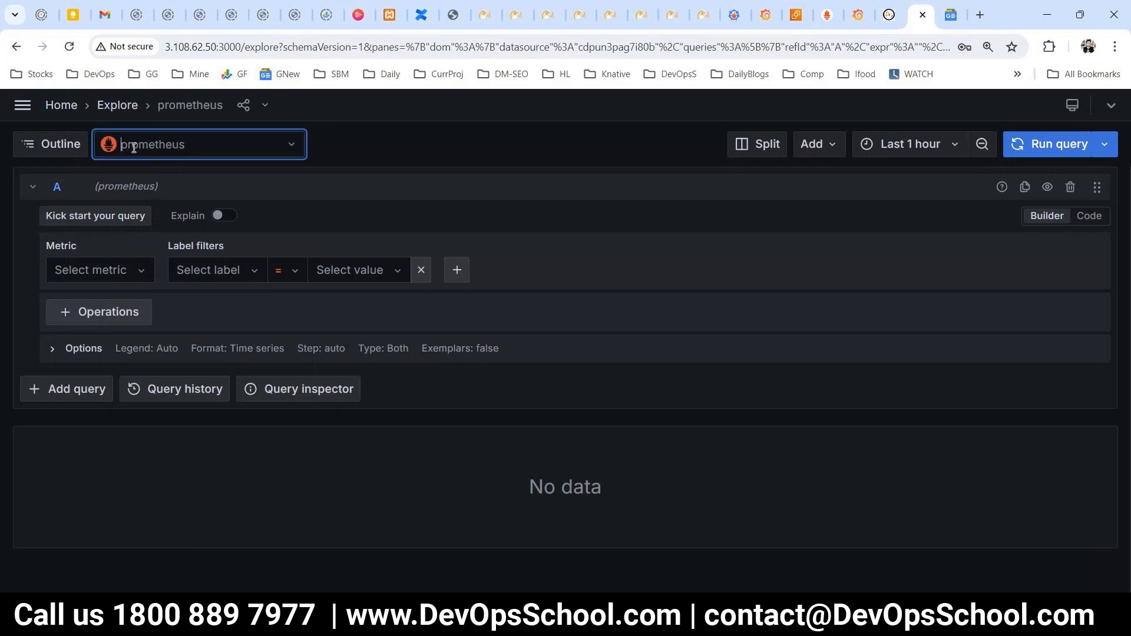
click(202, 185)
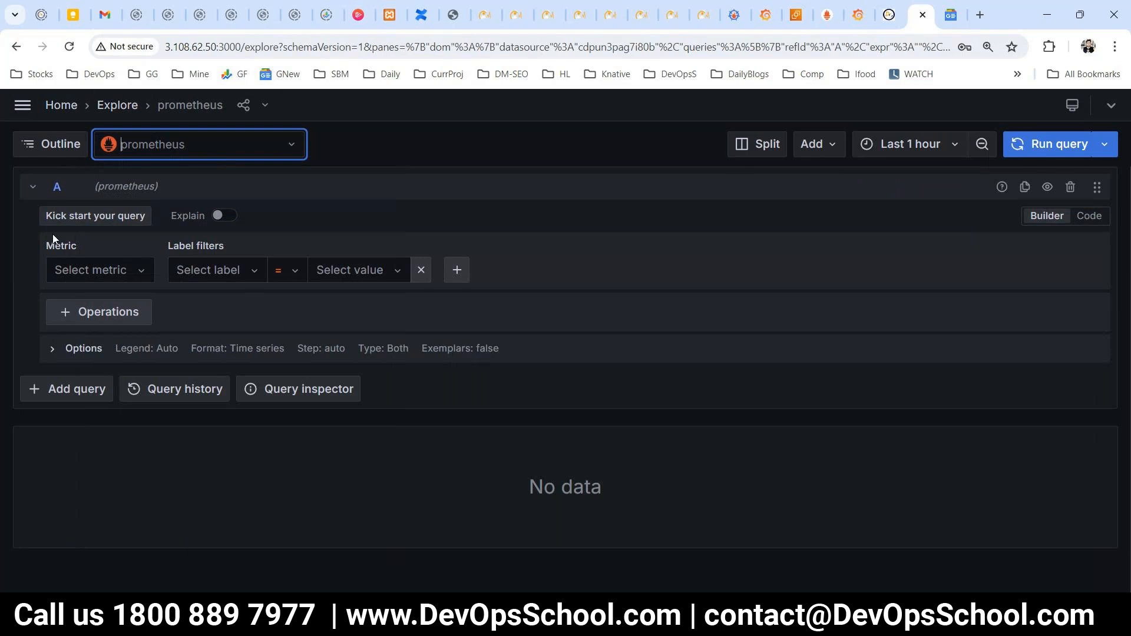
- Add blank queries B and C below query A and delete both again
click(66, 396)
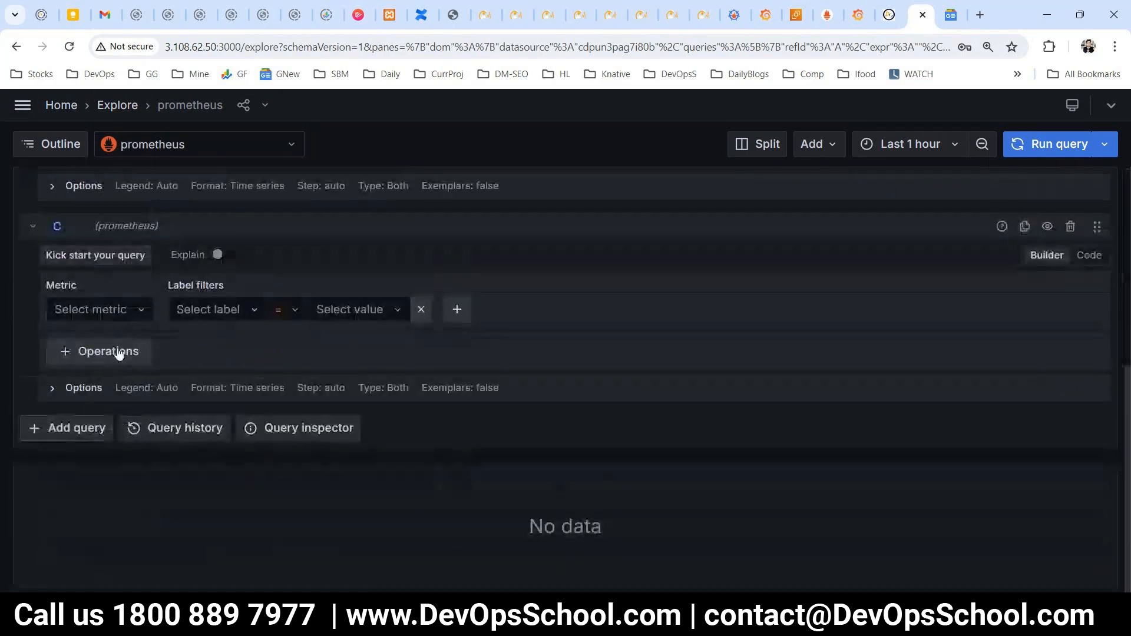
click(1071, 227)
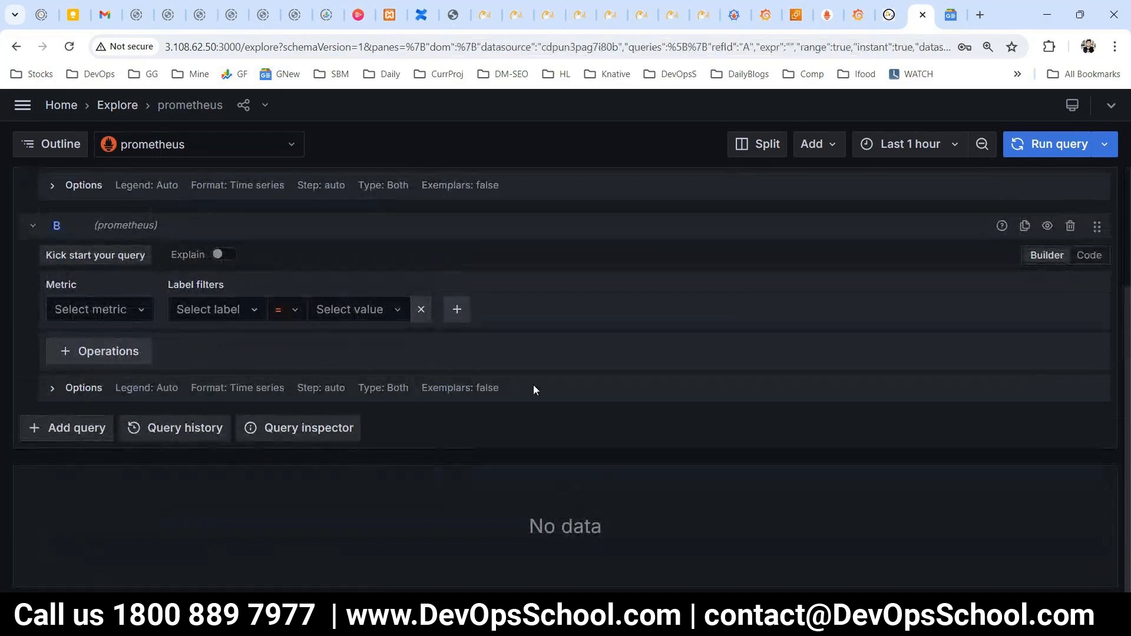
click(1071, 226)
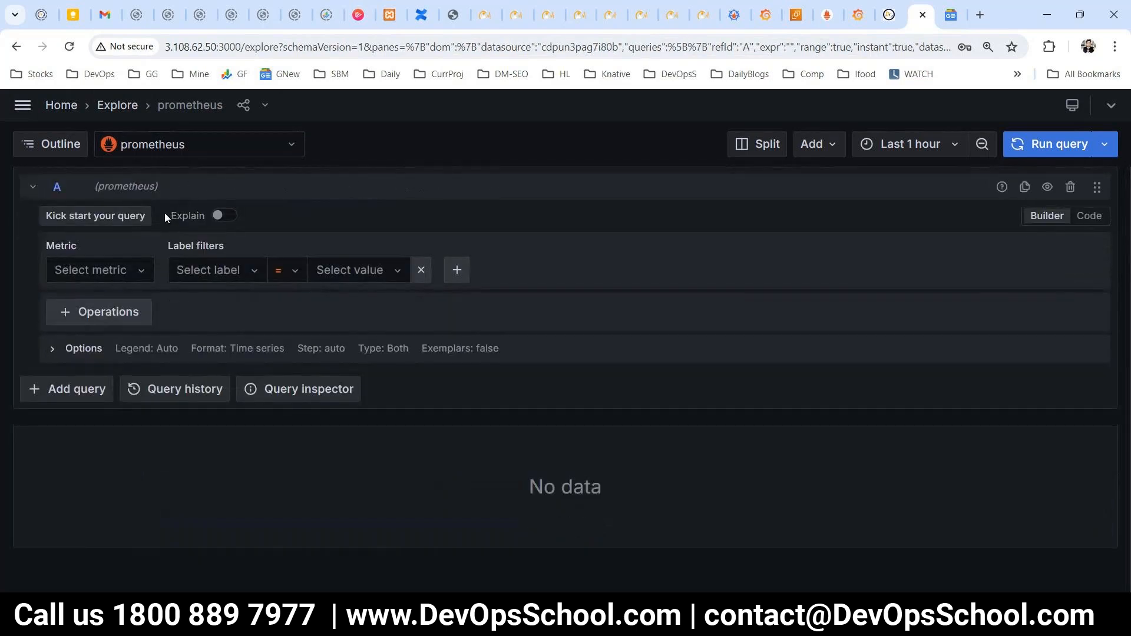
- Search the metric list of query A for cpu and choose node_cpu_seconds_total
click(43, 245)
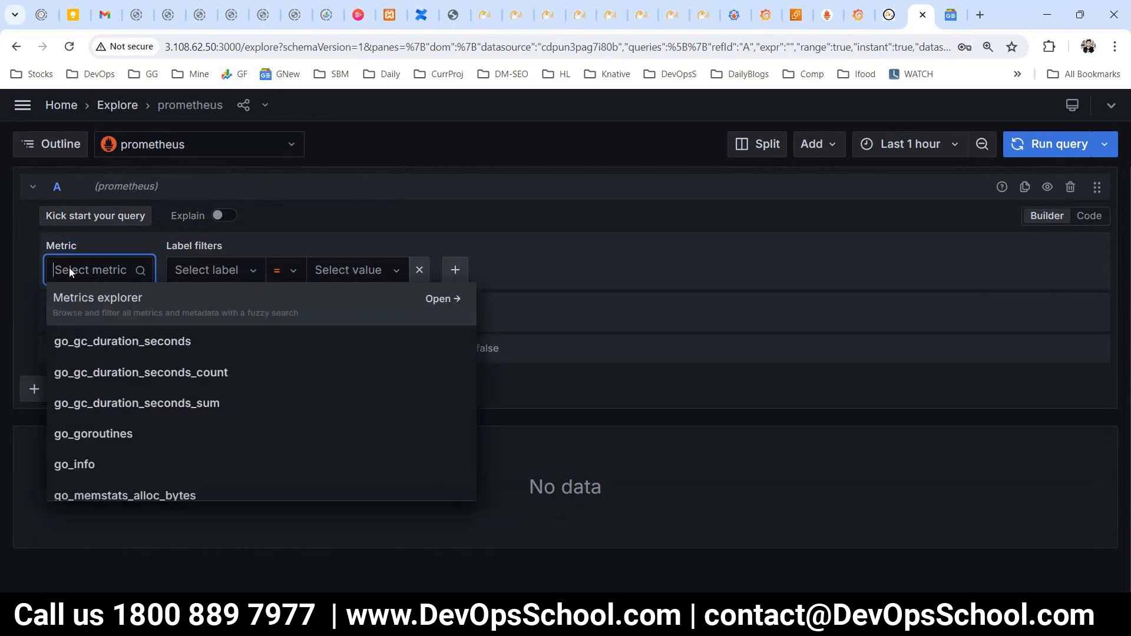
scroll(194, 407, down, 10)
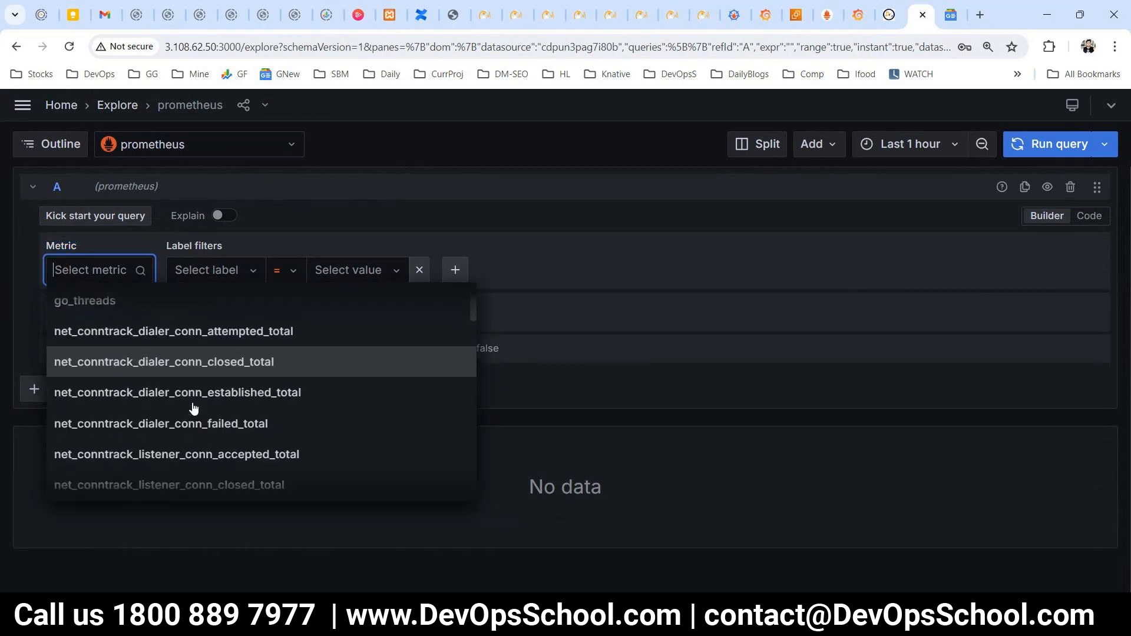
scroll(200, 410, down, 3)
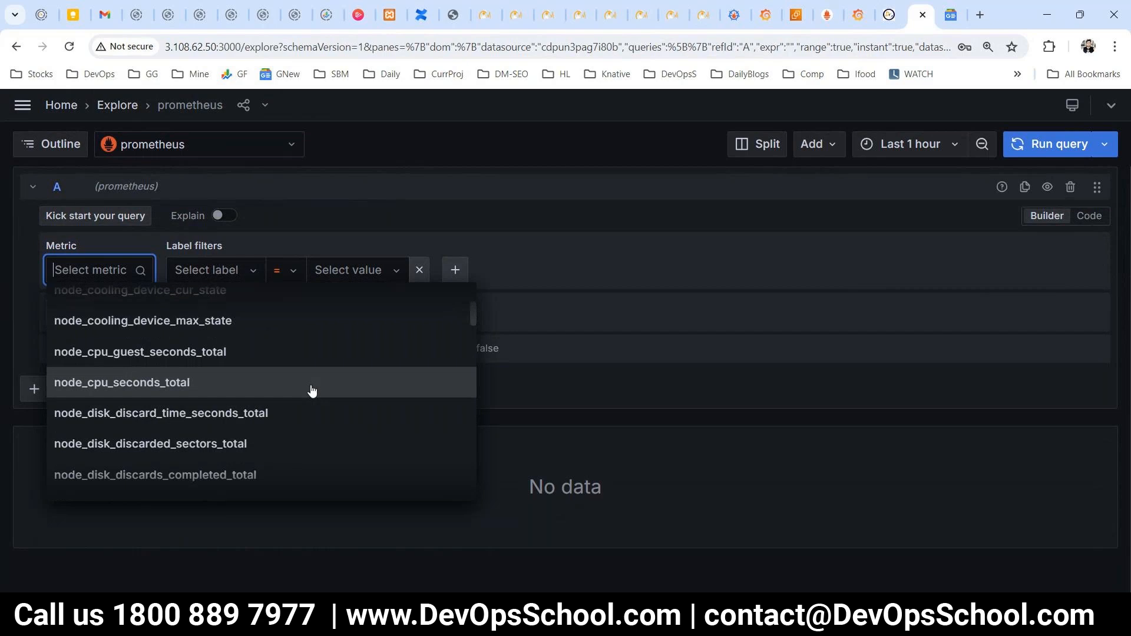
scroll(312, 390, down, 6)
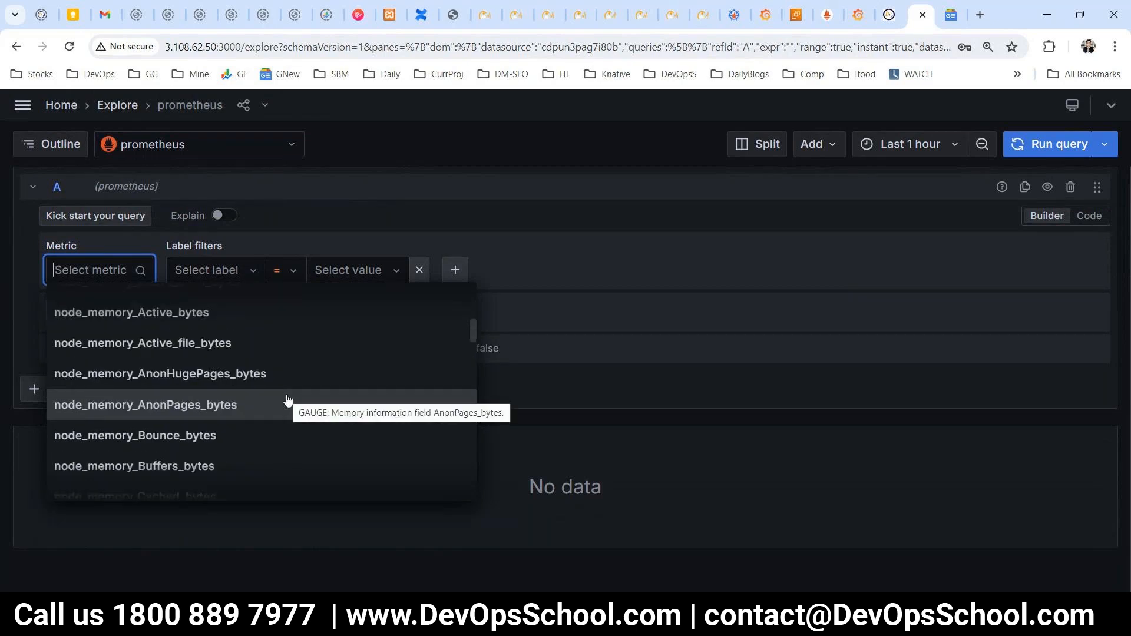
text(cpu)
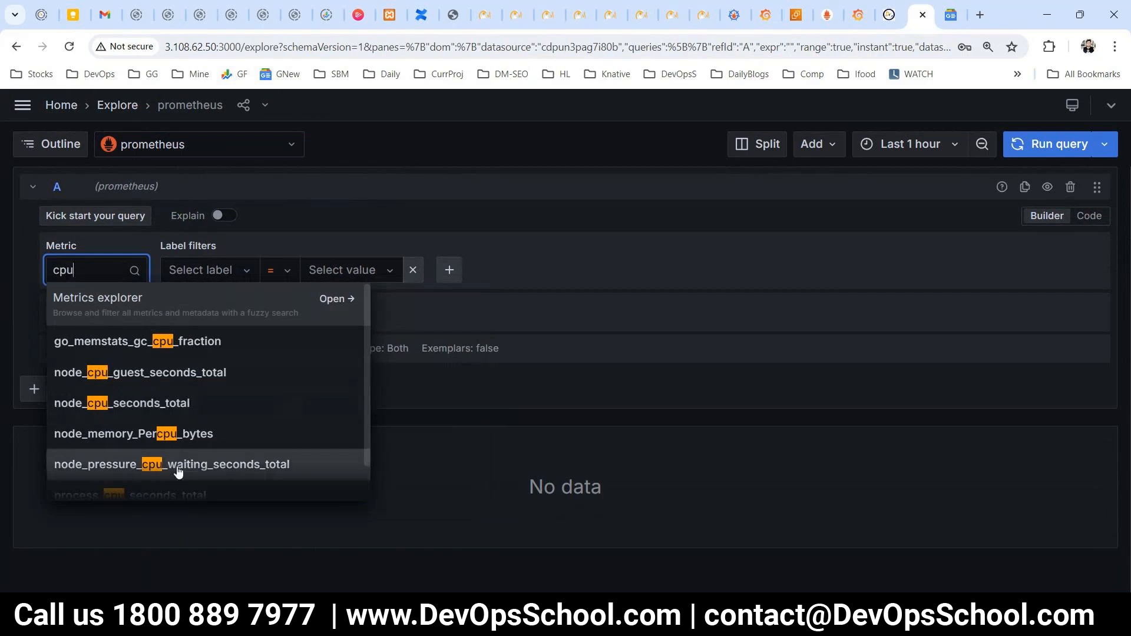
click(142, 405)
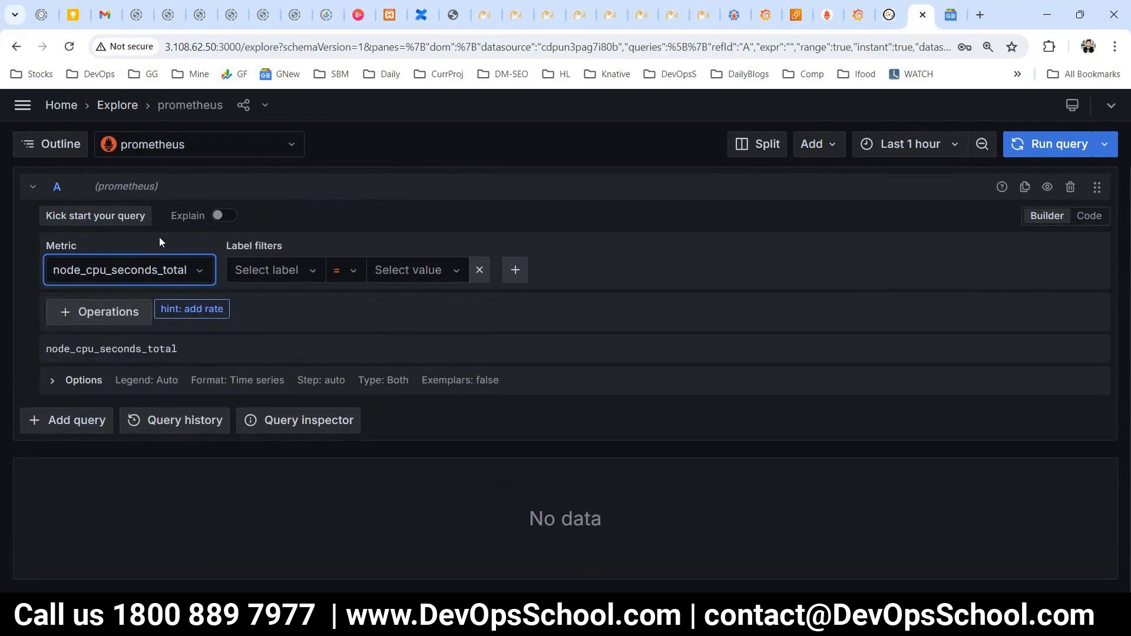
- Filter the metric to the label instance = 172.31.46.101:9100 and run the query
drag(238, 241, 285, 247)
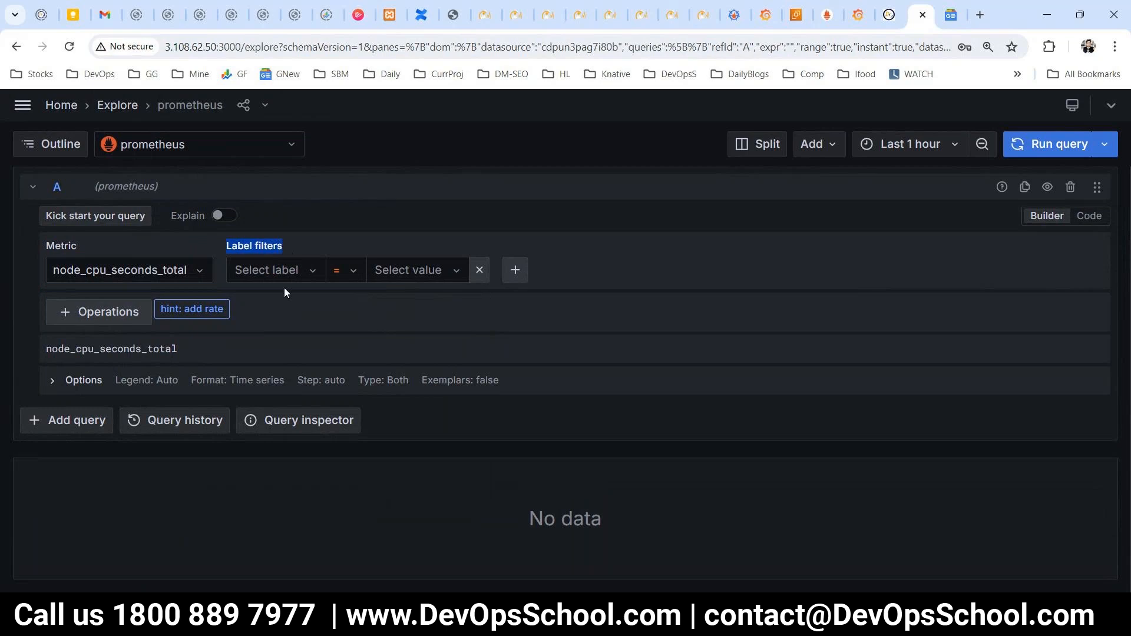
click(277, 274)
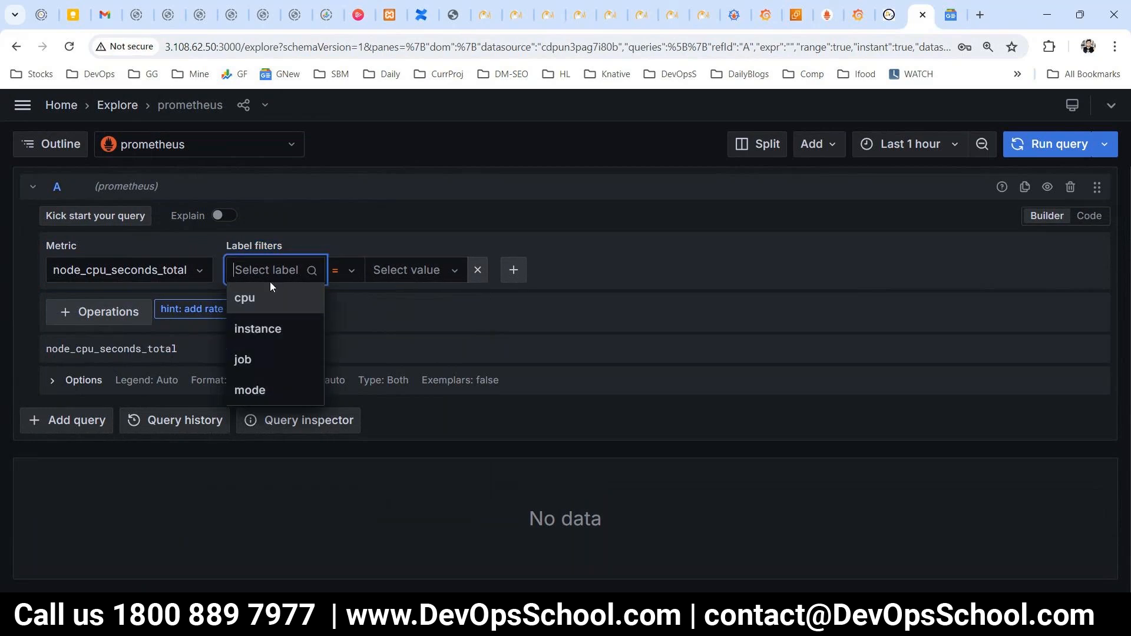
click(260, 330)
click(393, 277)
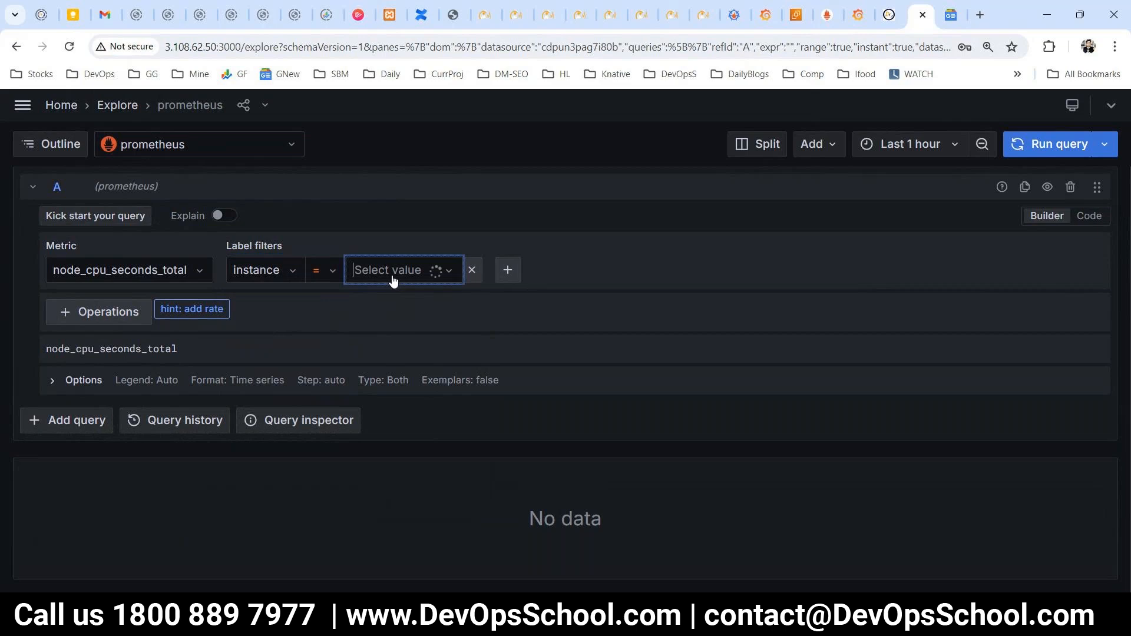
click(392, 298)
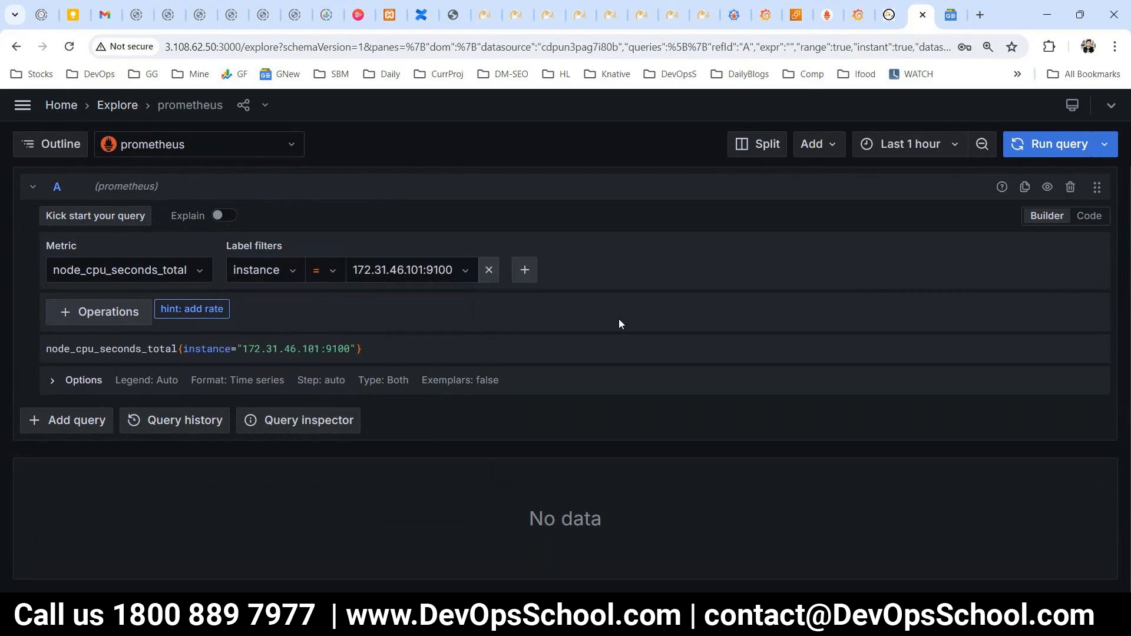
drag(51, 350, 429, 348)
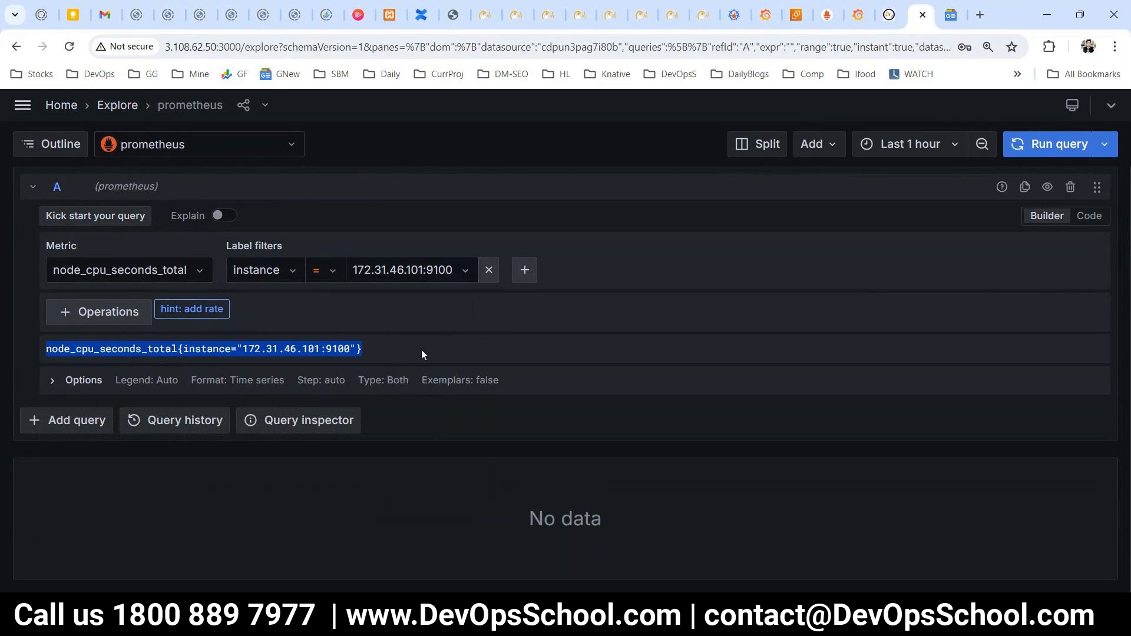
click(383, 351)
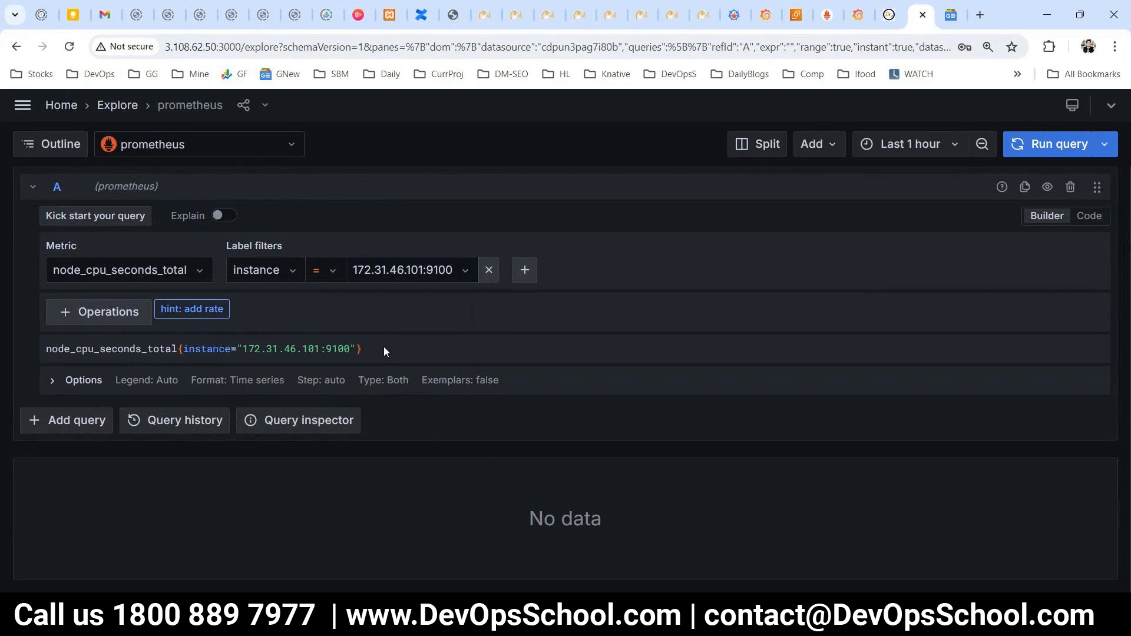
click(1037, 143)
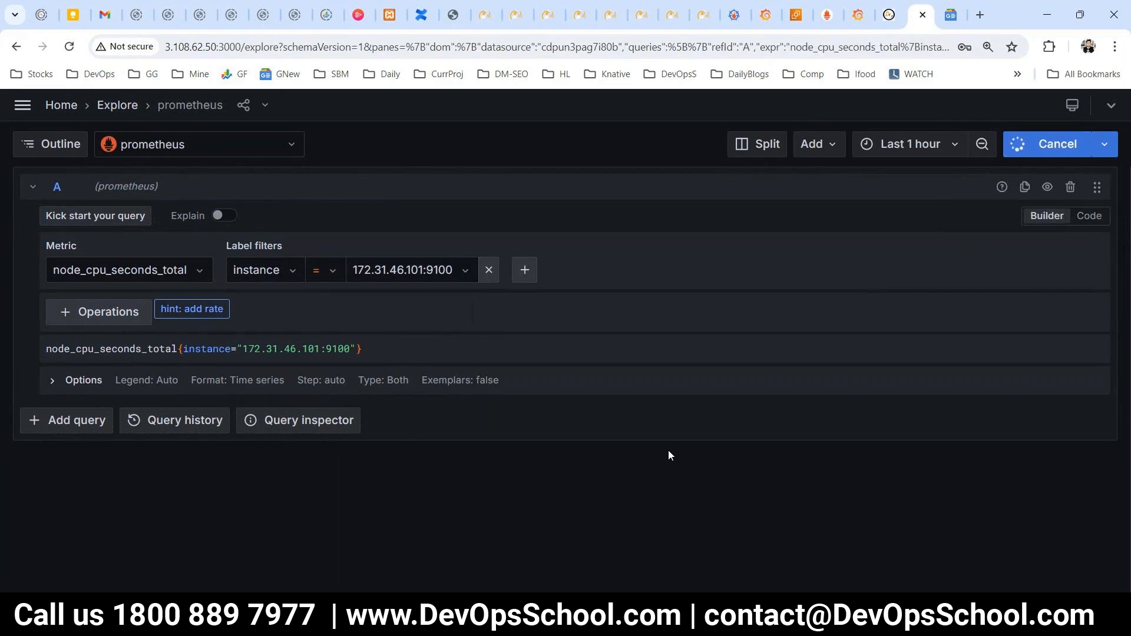
- Examine the query's graph, its legend and the raw result values for each CPU and mode
scroll(528, 506, down, 3)
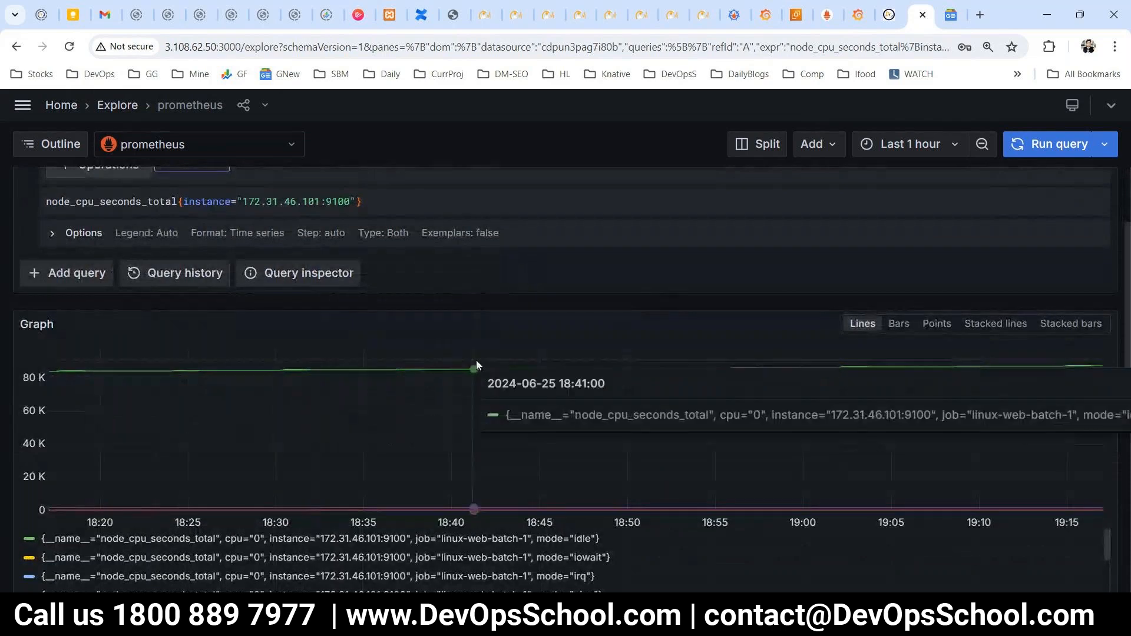
scroll(513, 383, down, 1)
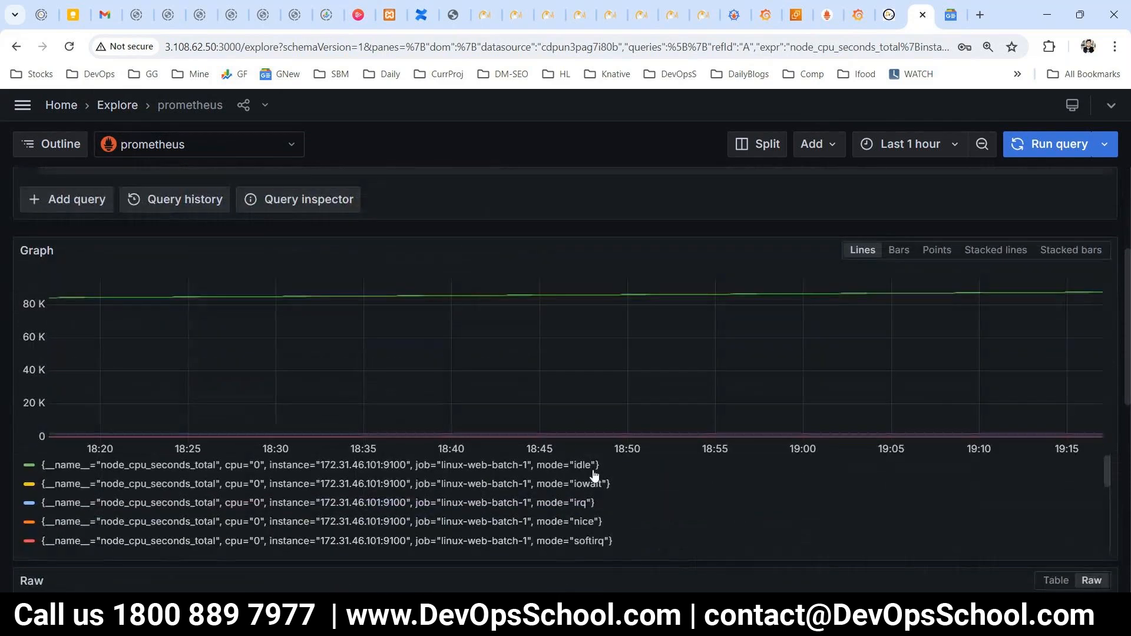
scroll(281, 310, up, 3)
drag(362, 349, 45, 348)
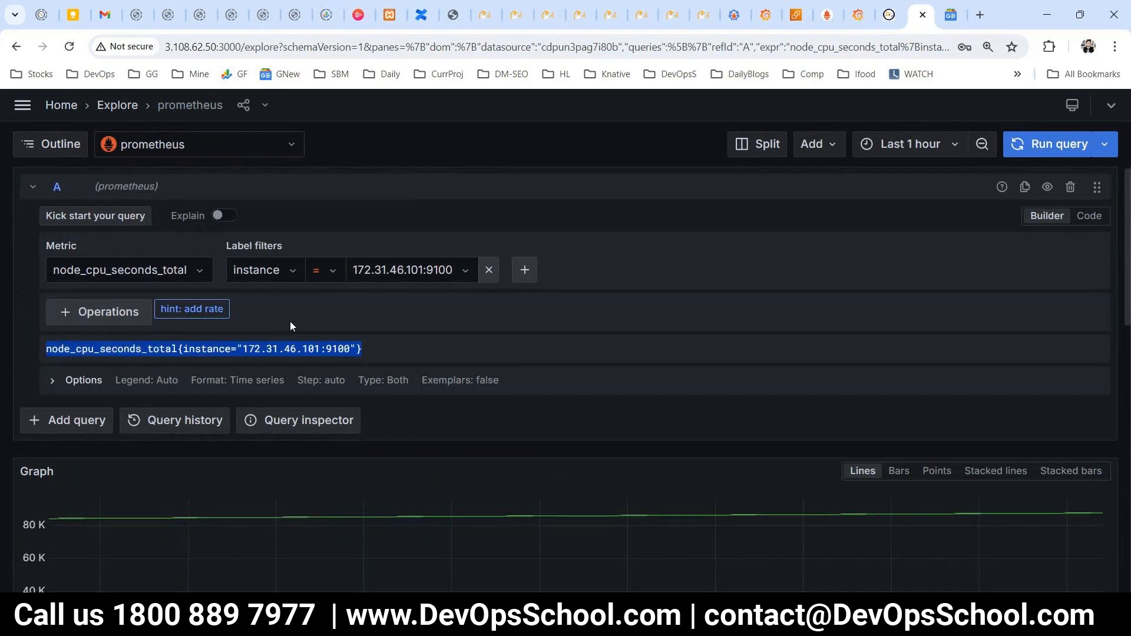
scroll(290, 320, down, 4)
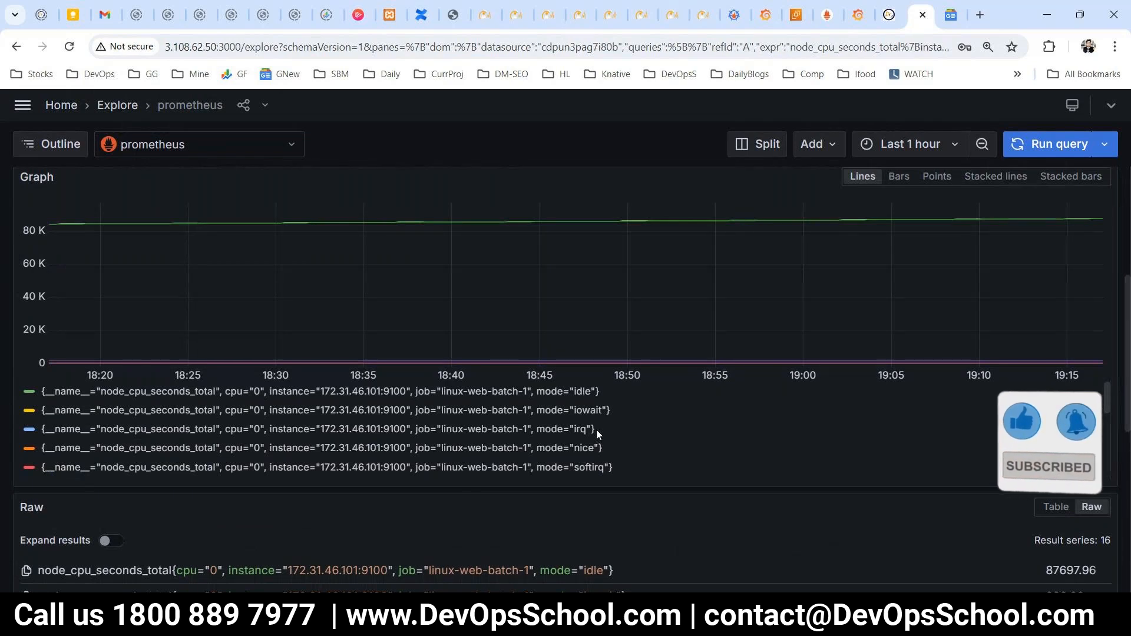
scroll(596, 448, down, 3)
scroll(597, 480, down, 2)
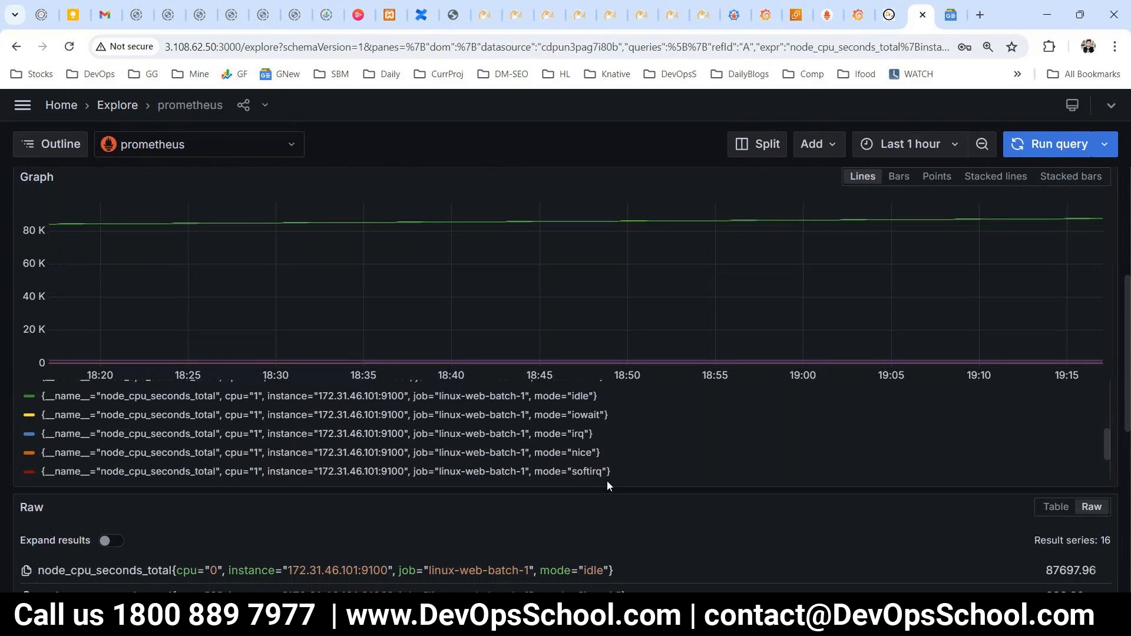
scroll(606, 480, down, 1)
scroll(763, 530, down, 2)
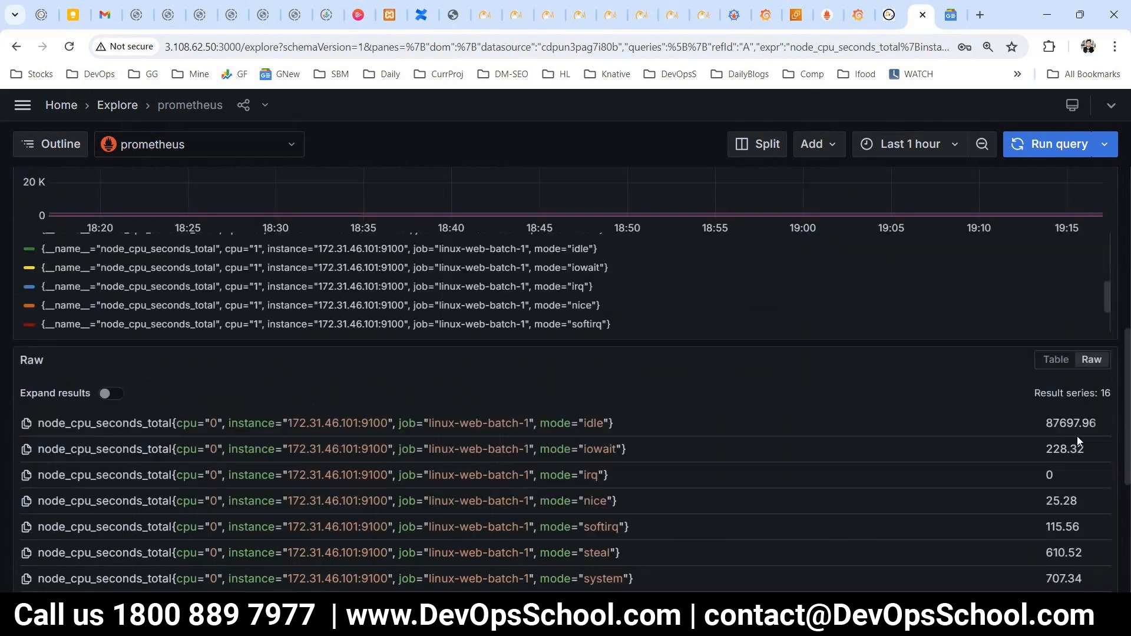
scroll(1077, 436, down, 5)
drag(1077, 436, 861, 450)
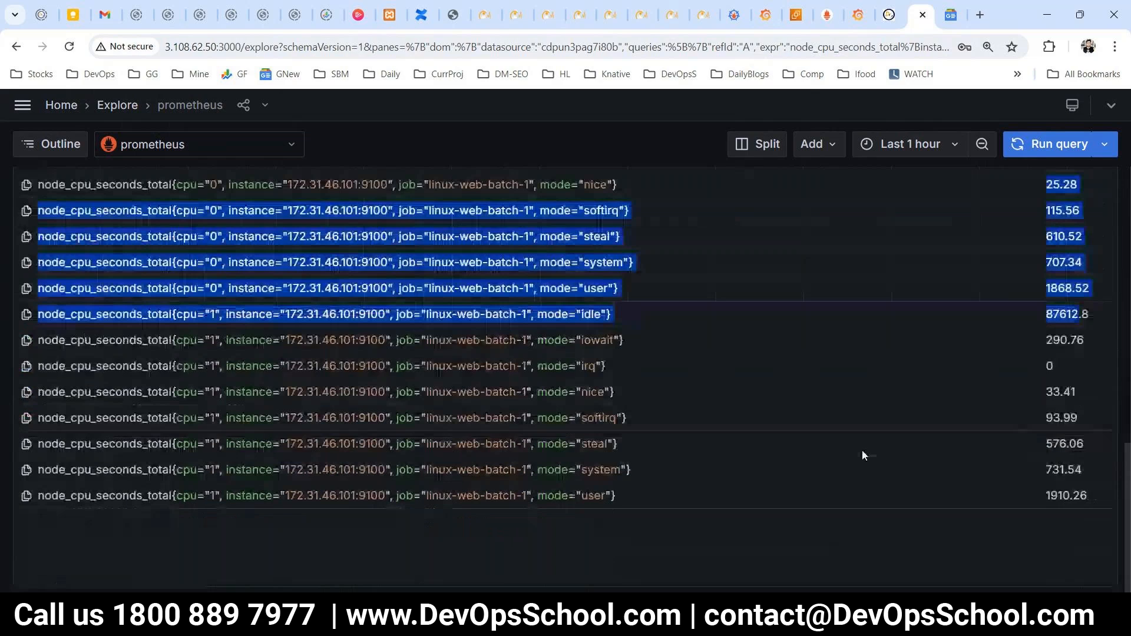
scroll(861, 450, up, 6)
drag(861, 450, 931, 513)
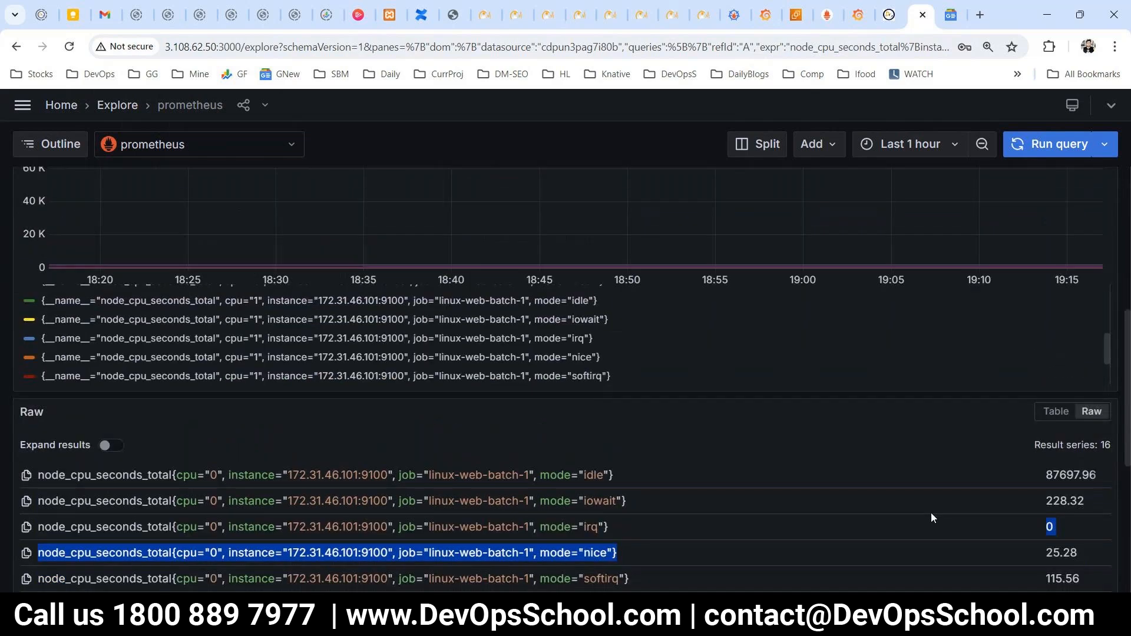
- Add a second label filter cpu = 0 to query A and run the query again
scroll(527, 292, up, 6)
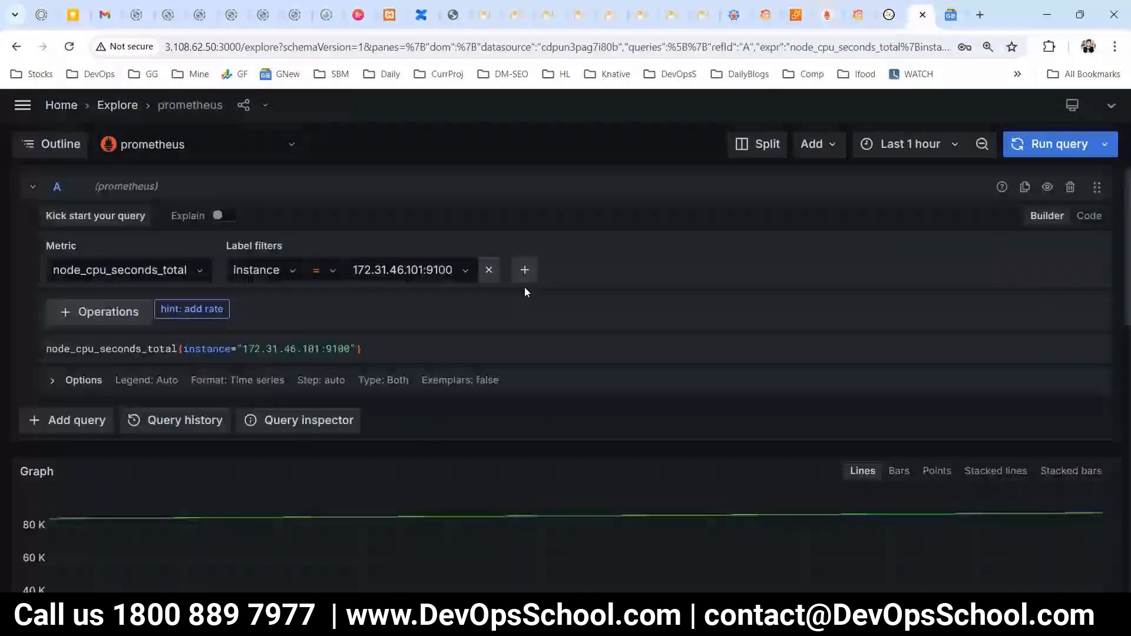
click(526, 276)
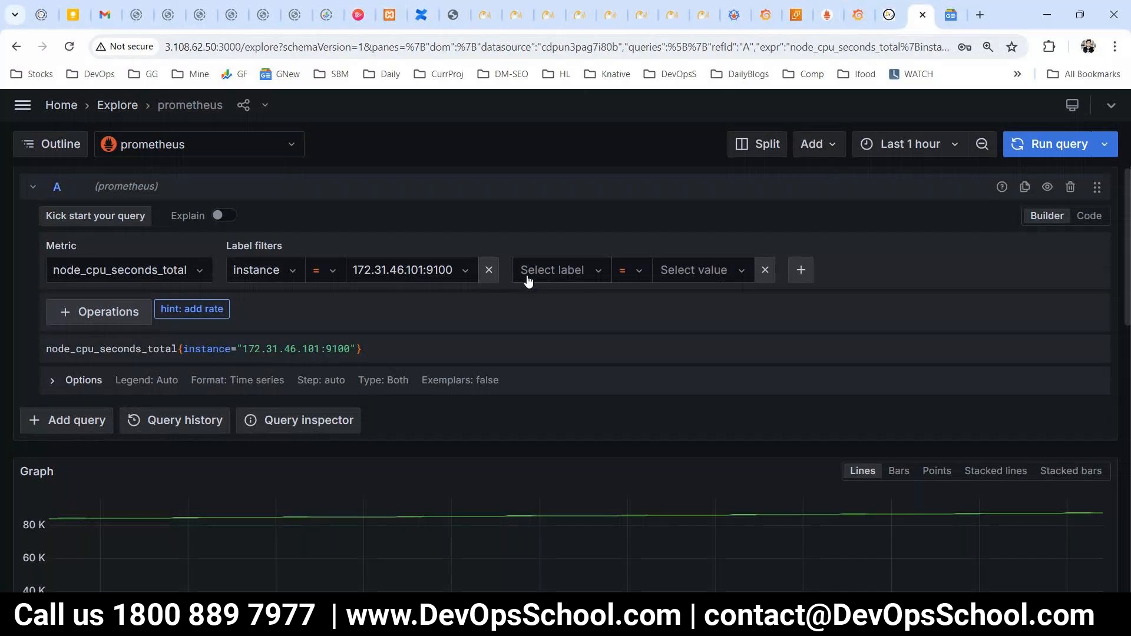
click(528, 277)
click(539, 303)
click(655, 277)
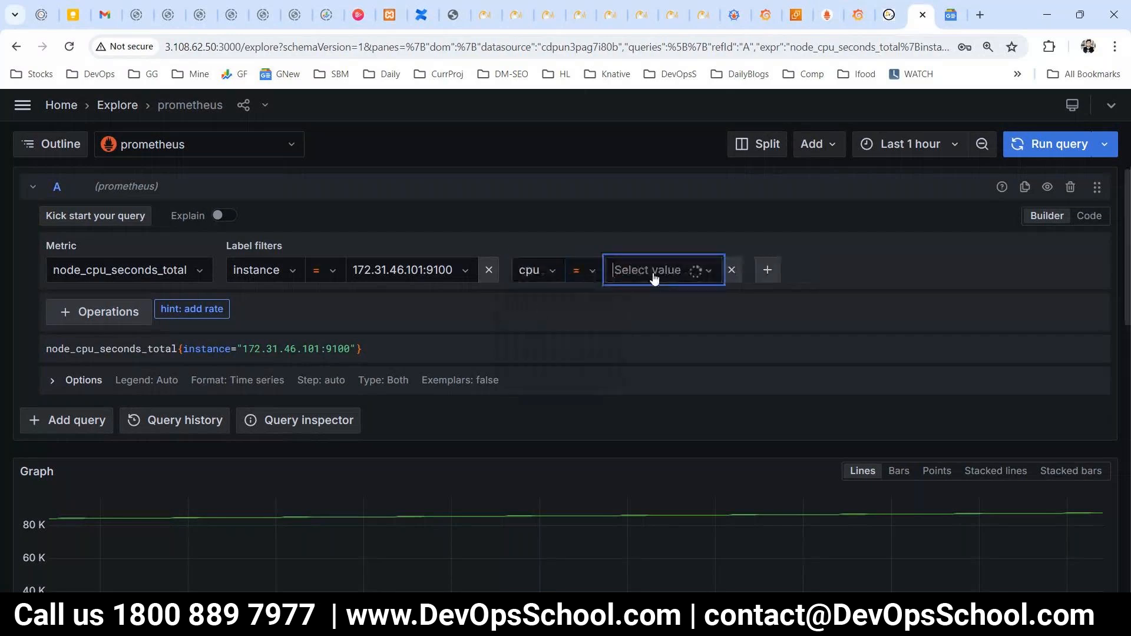
click(641, 303)
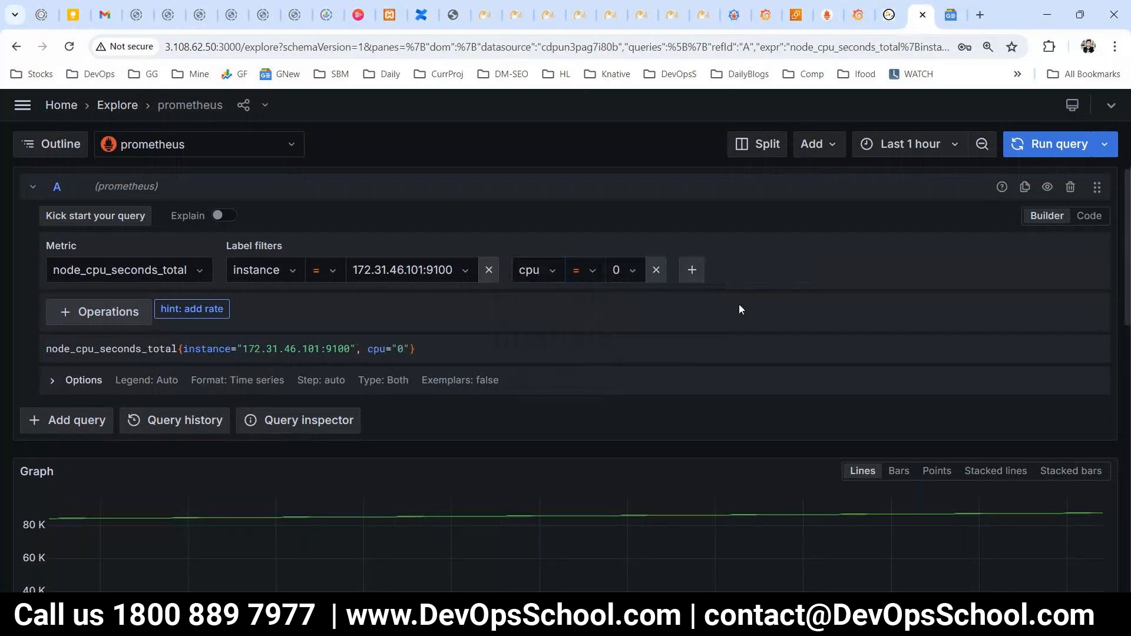
click(1028, 144)
- Check the CPU label and the different modes in the raw results of the filtered query
scroll(942, 426, down, 4)
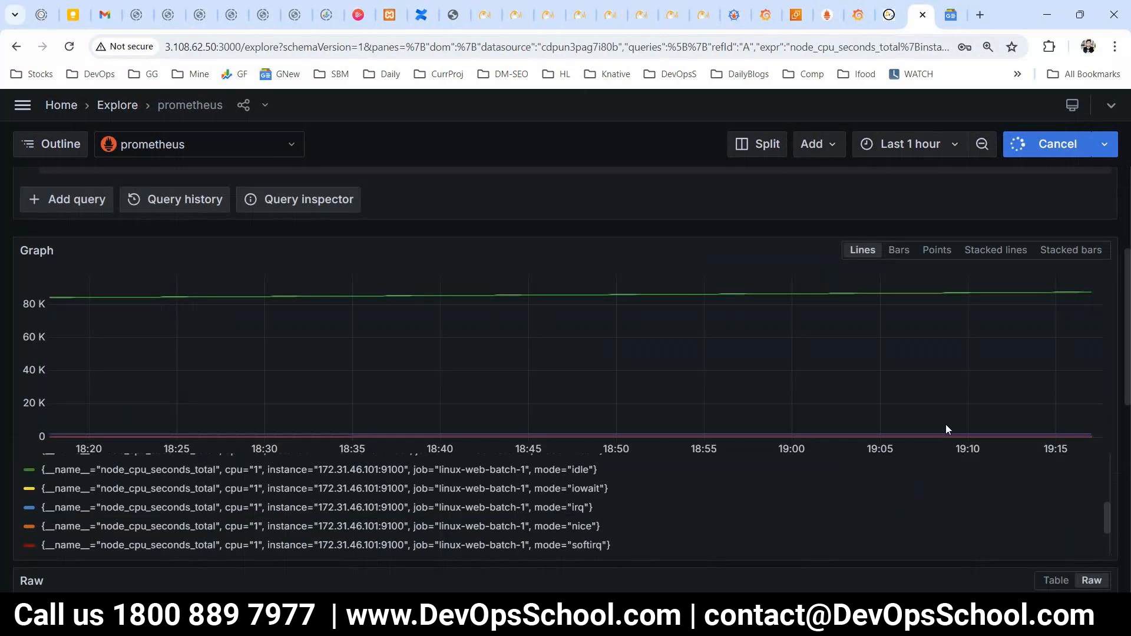
scroll(578, 388, down, 5)
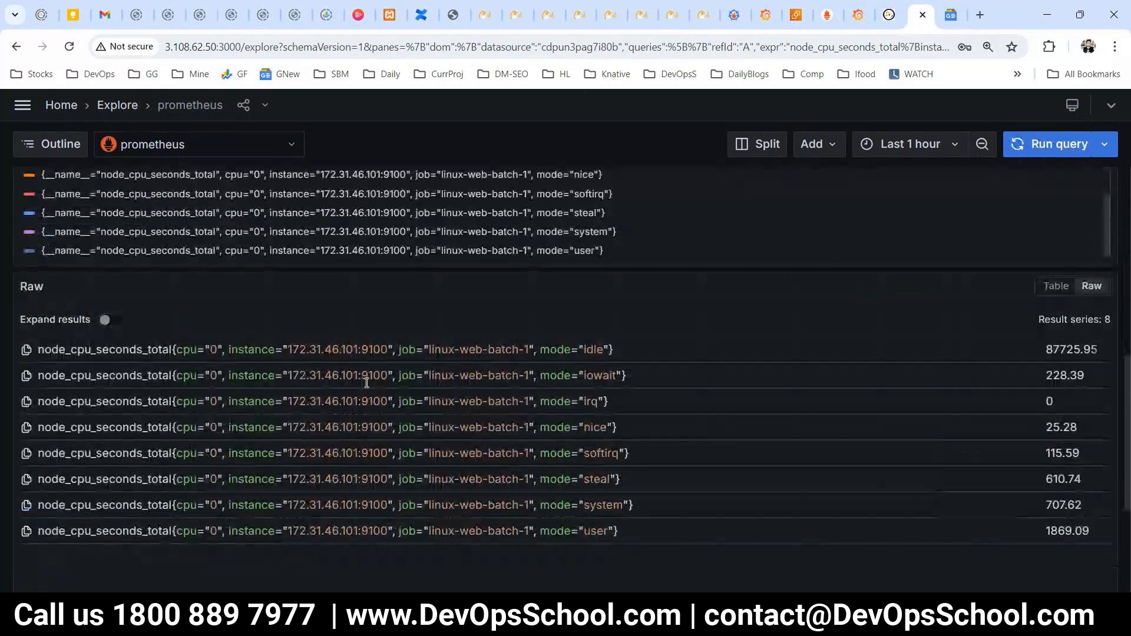
drag(218, 350, 178, 352)
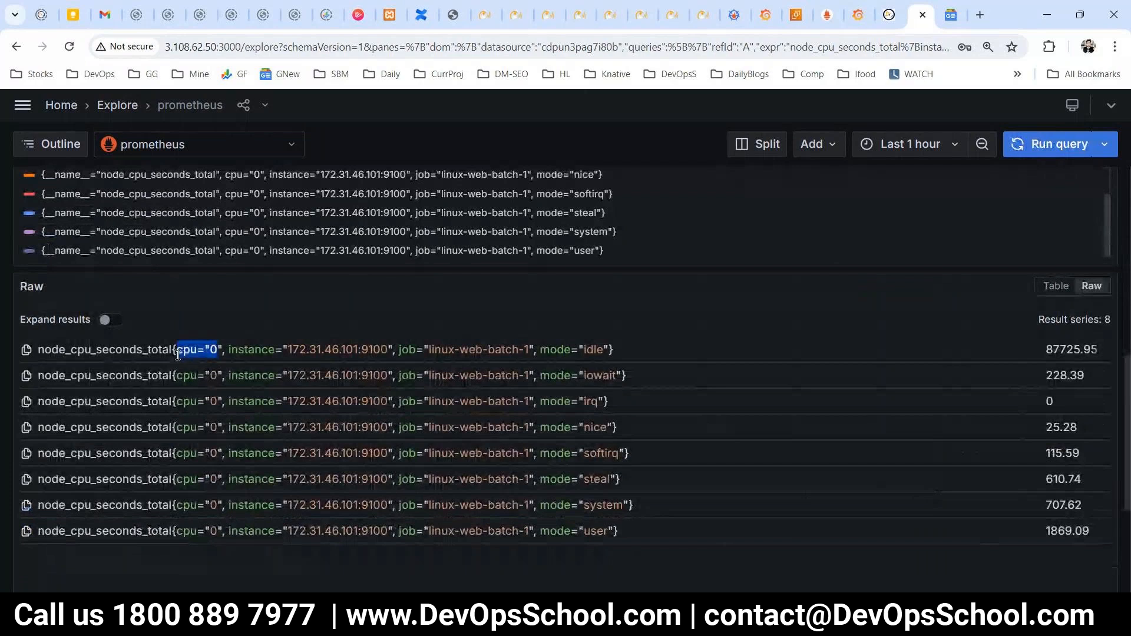
drag(222, 453, 219, 446)
click(654, 355)
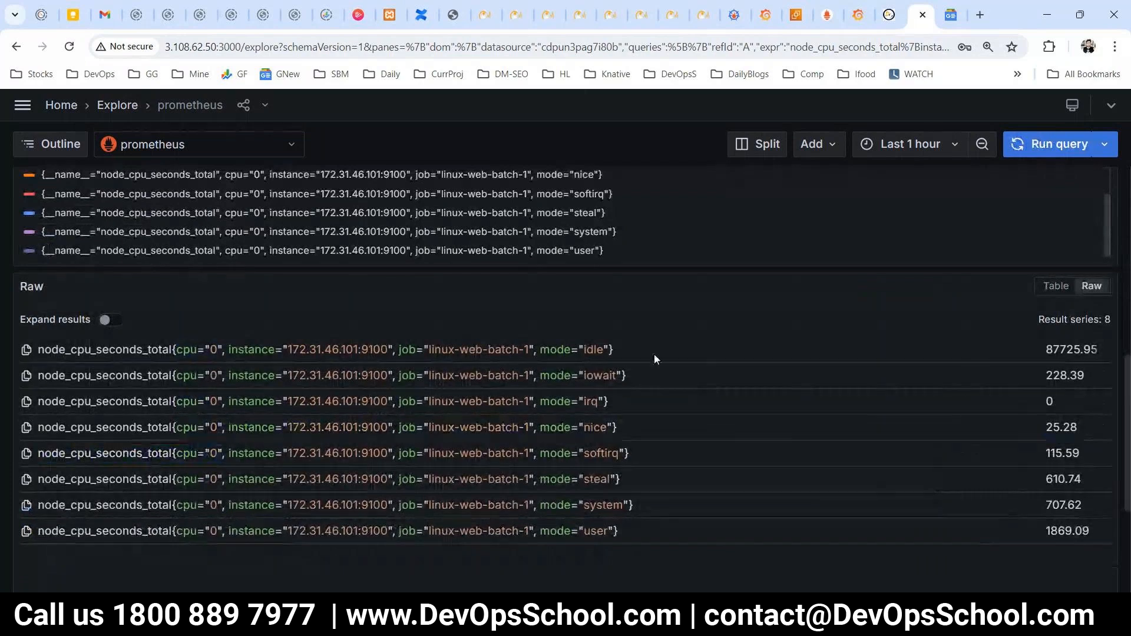
drag(654, 354, 638, 391)
click(554, 349)
- Add a third label filter mode = idle, run the query and inspect the raw result's mode label and value
scroll(612, 388, up, 8)
click(699, 275)
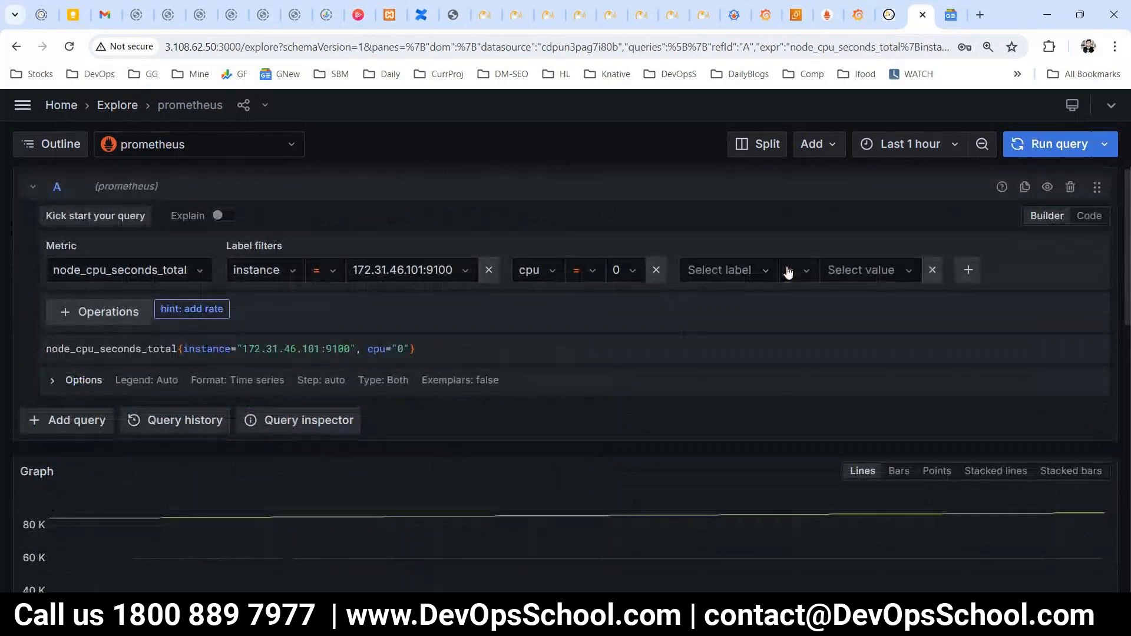
click(703, 329)
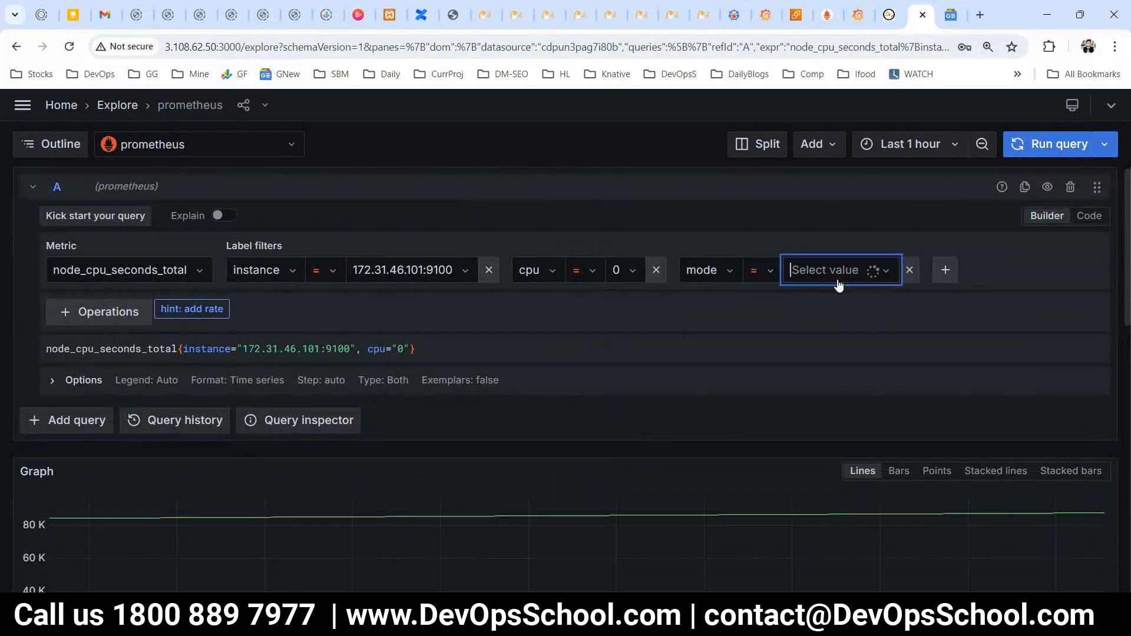
click(836, 298)
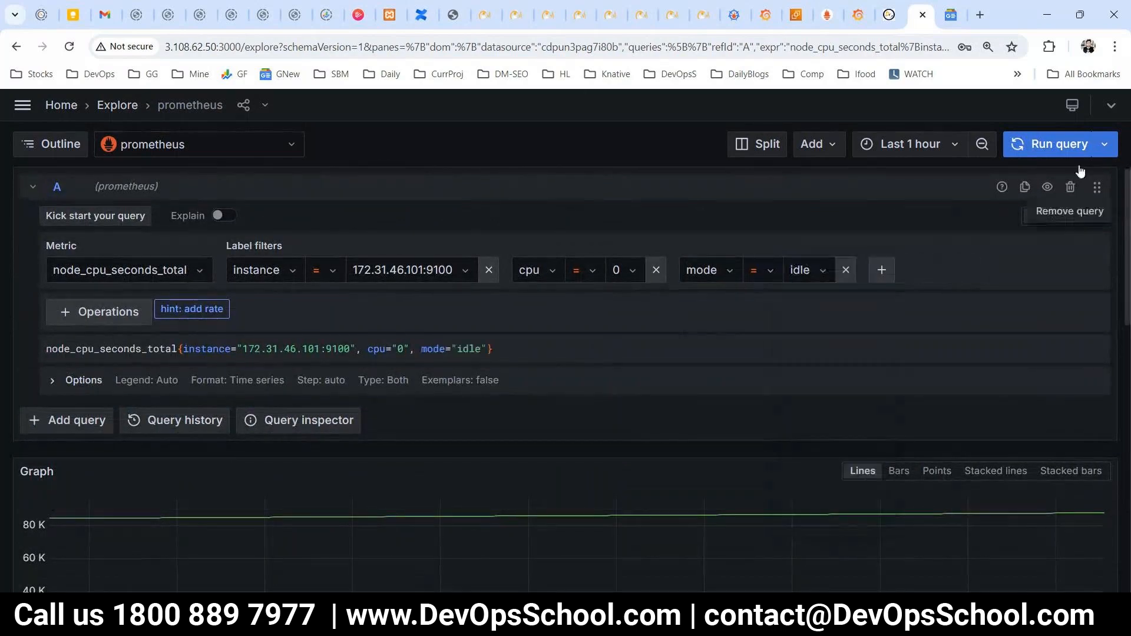
click(1074, 150)
scroll(714, 414, down, 7)
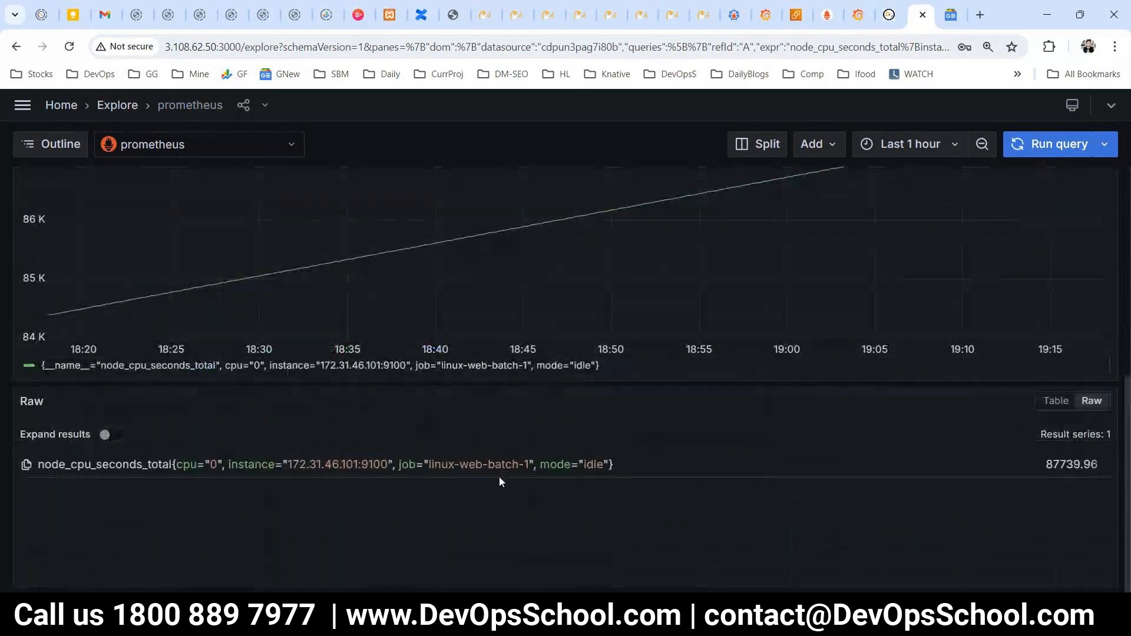
drag(609, 467, 539, 465)
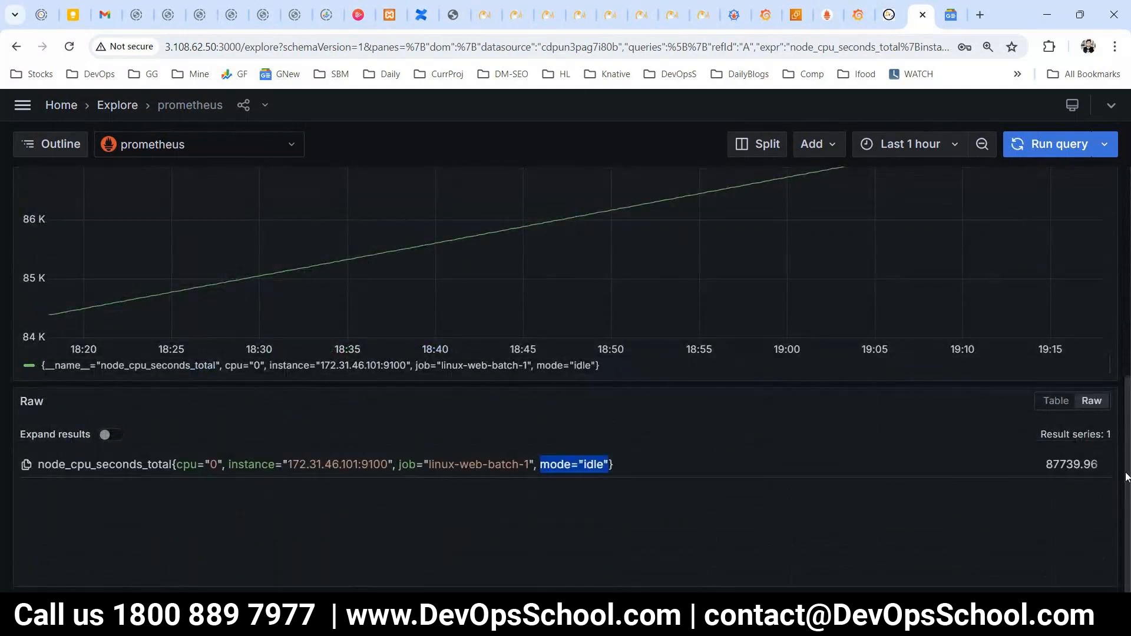
drag(1103, 467, 1018, 463)
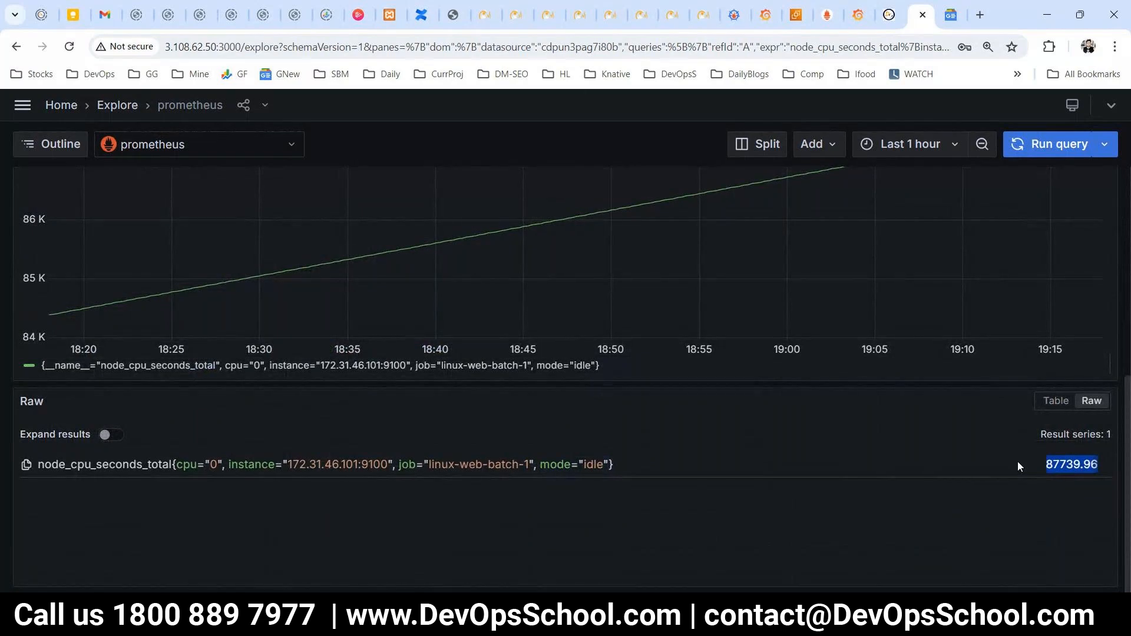
- View the query graph as bars, points, stacked lines and stacked bars, and return it to plain lines
scroll(759, 464, up, 4)
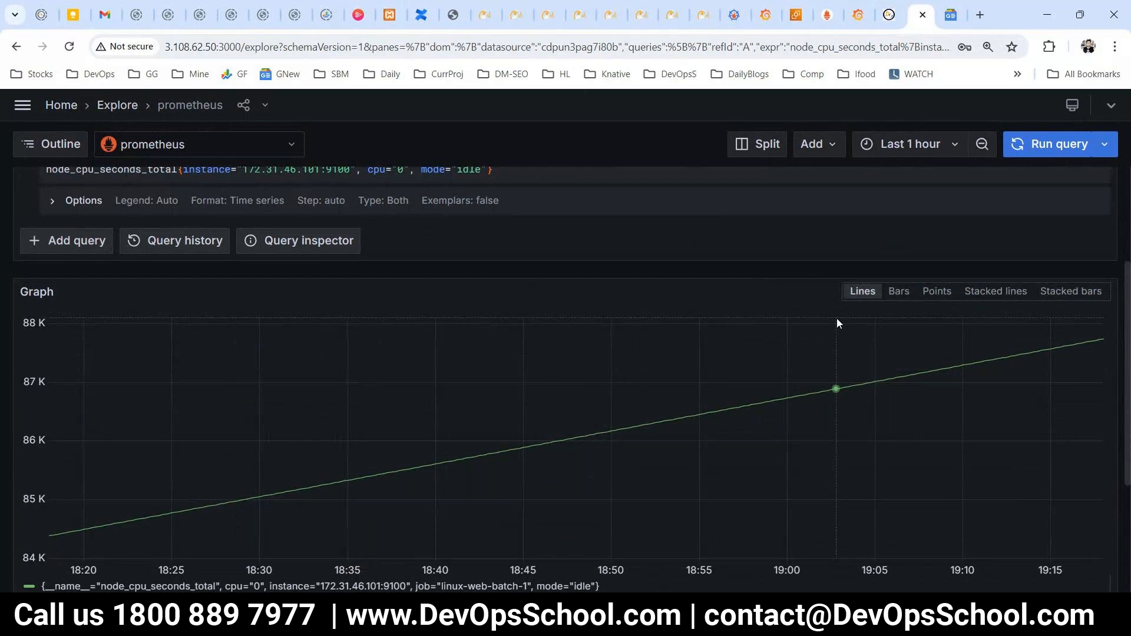
click(895, 292)
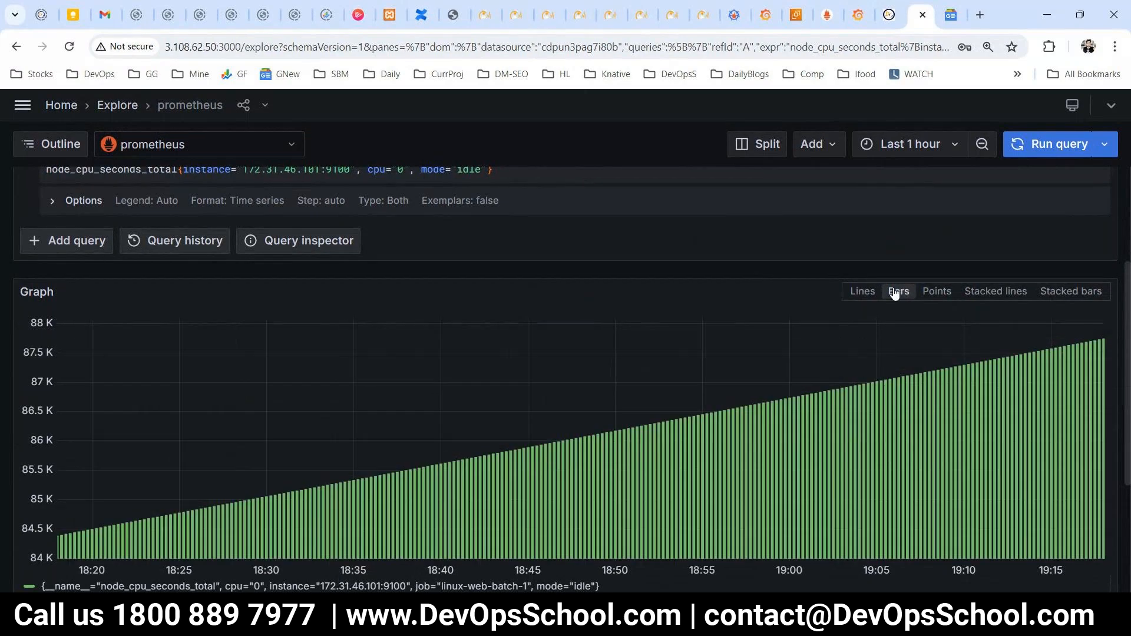
click(939, 297)
click(992, 294)
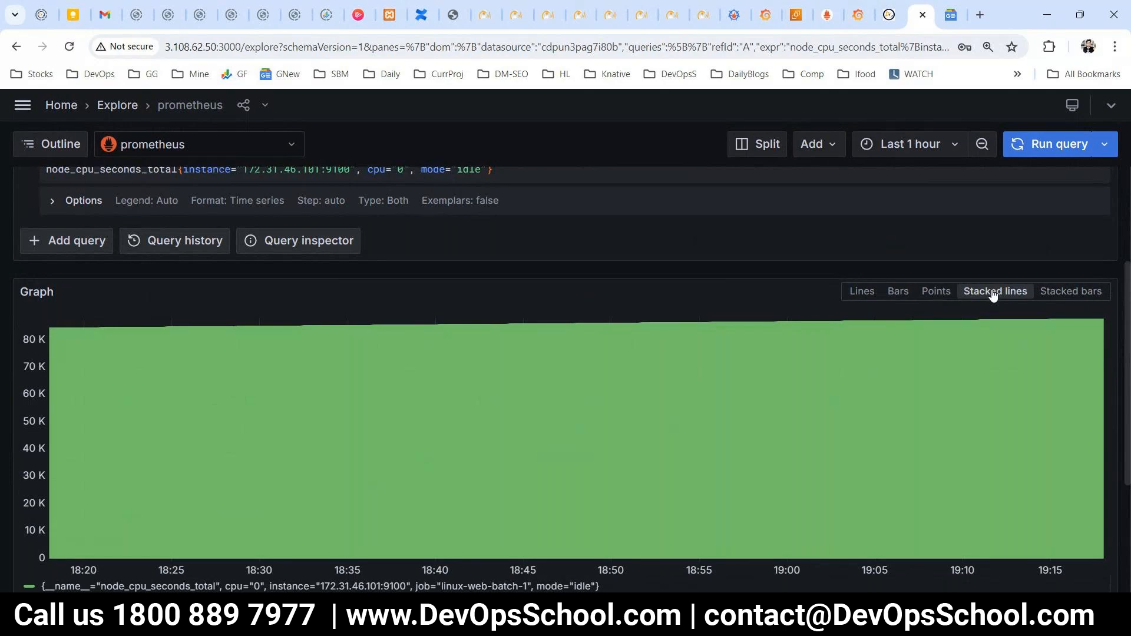
click(1066, 293)
click(873, 294)
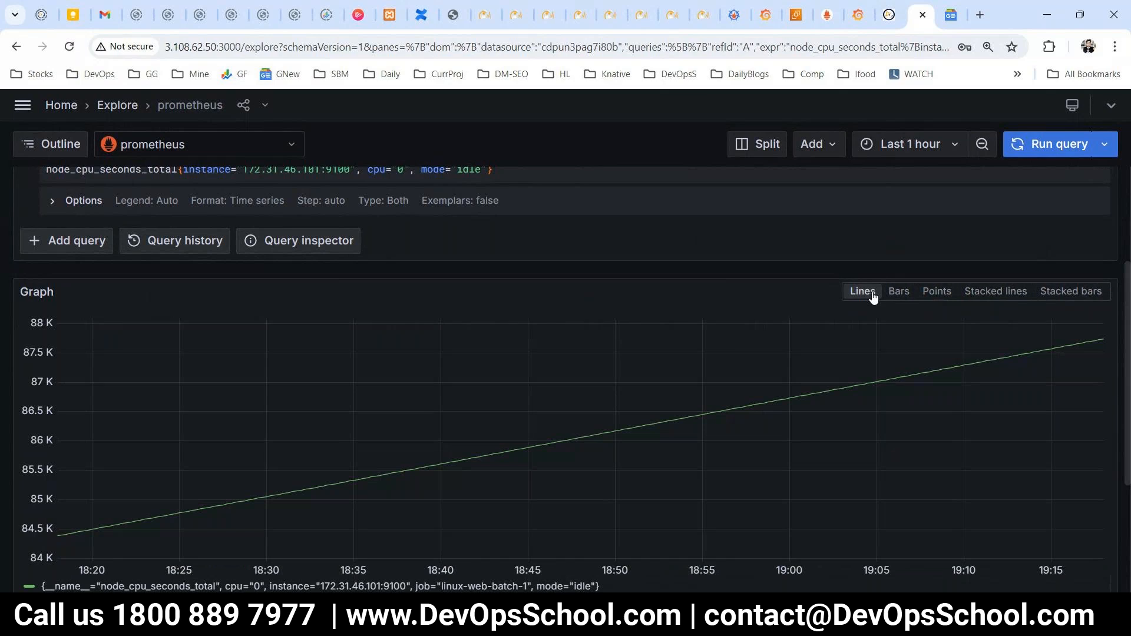
- Star the node_cpu_seconds_total query with the cpu="0" and mode="idle" filters in the query history
scroll(362, 203, up, 3)
drag(530, 360, 41, 355)
scroll(41, 356, down, 2)
click(152, 278)
scroll(699, 384, down, 3)
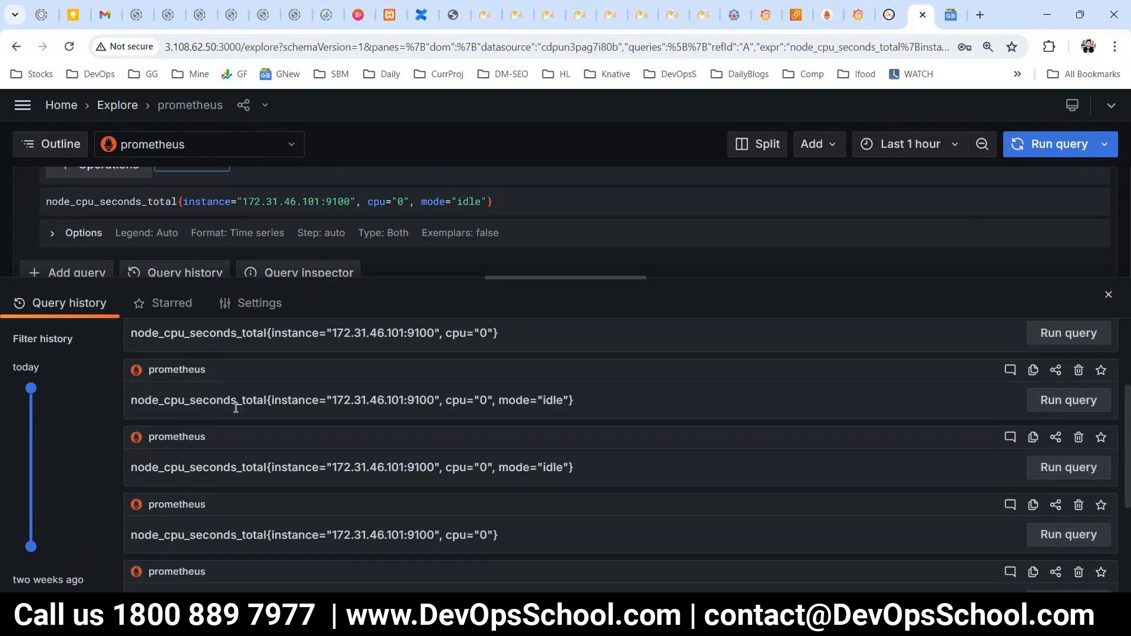
drag(577, 403, 136, 402)
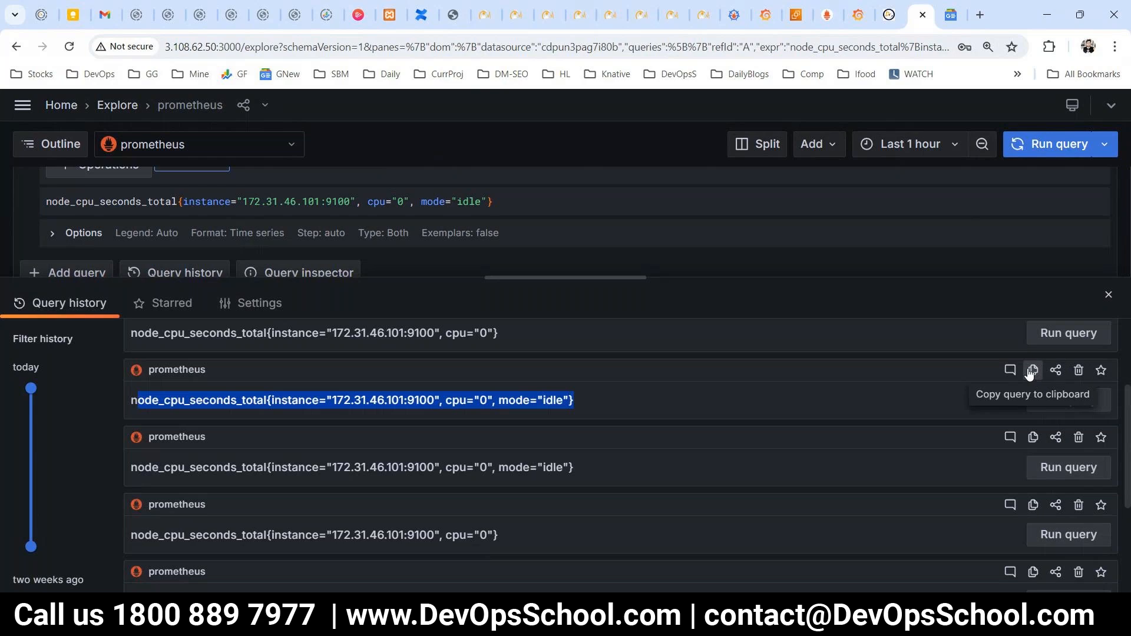
click(1101, 370)
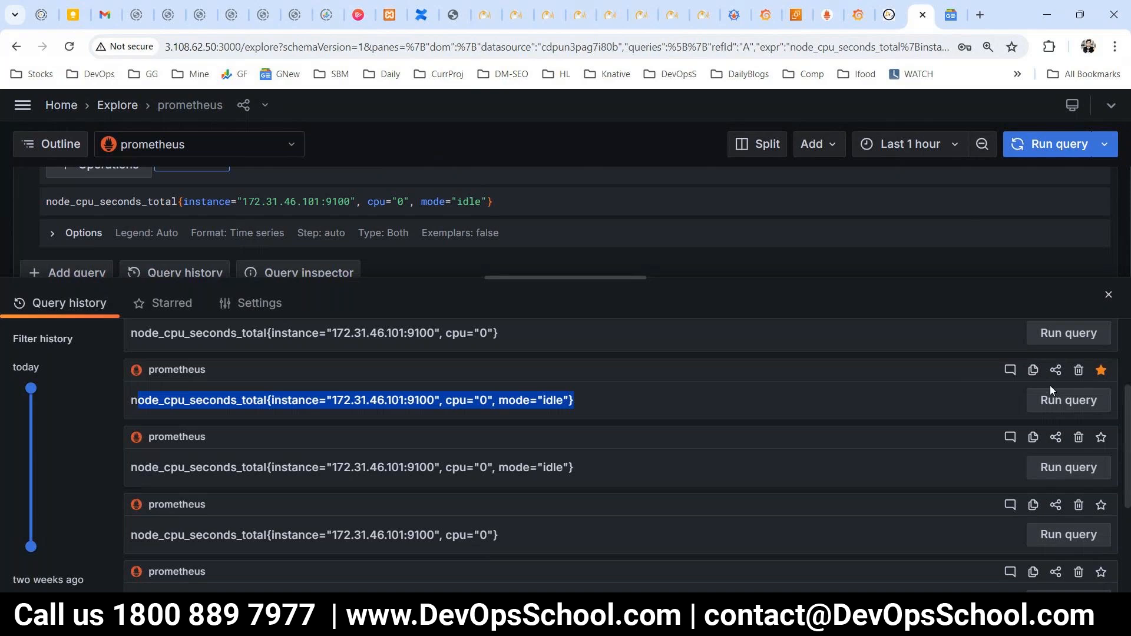
- Copy the starred query's text from the history and execute it in the Prometheus web UI
click(657, 416)
mouse_move(580, 404)
mouse_down()
mouse_move(114, 396)
mouse_move(591, 395)
mouse_up()
key(ctrl+c)
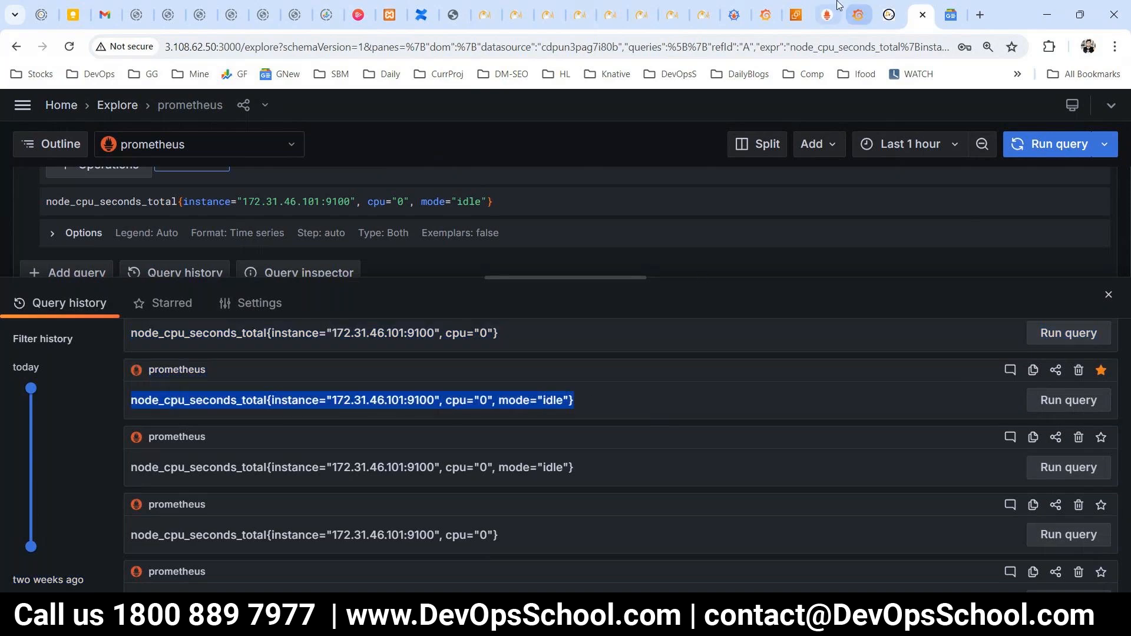
click(825, 14)
click(884, 193)
key(ctrl+v)
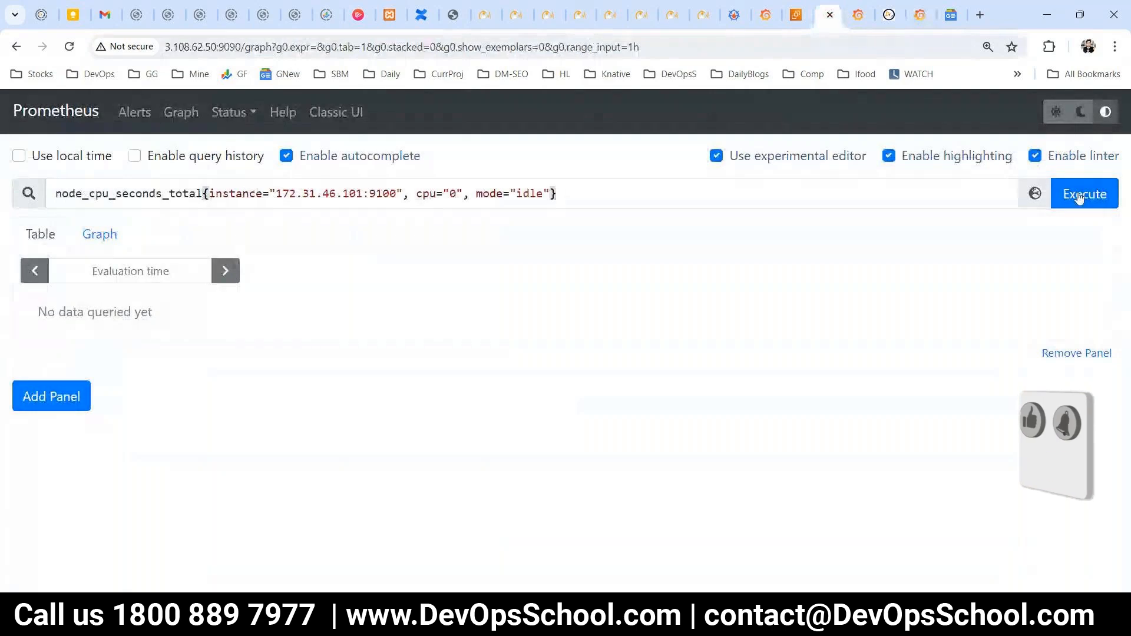
click(1099, 188)
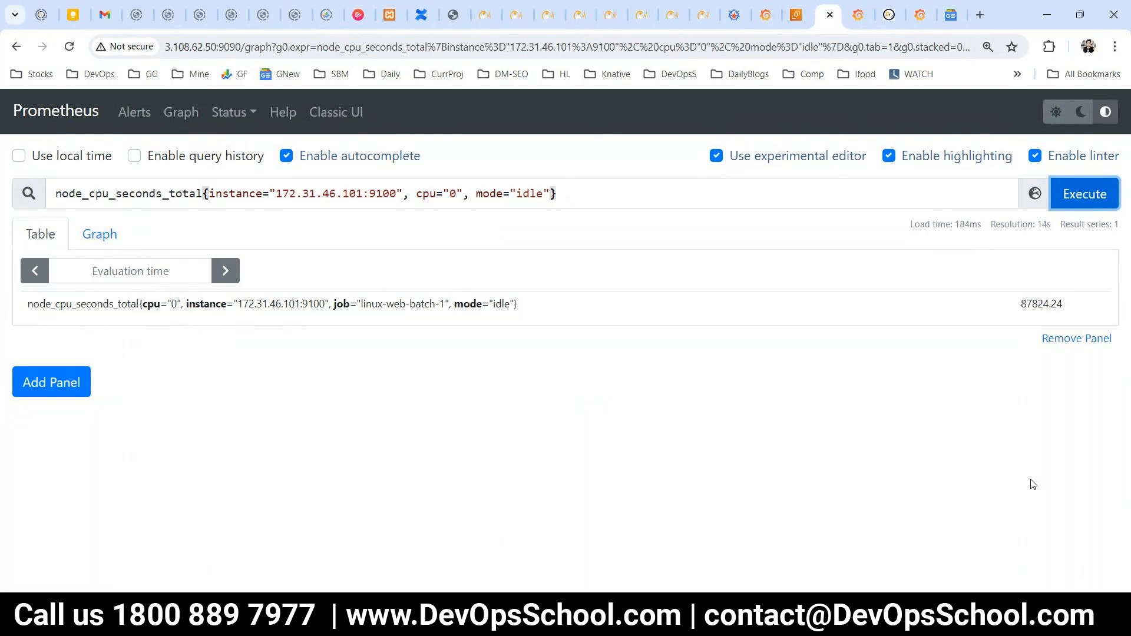
- Switch back to Grafana, run the query from the starred queries and check its graph and raw value
click(917, 18)
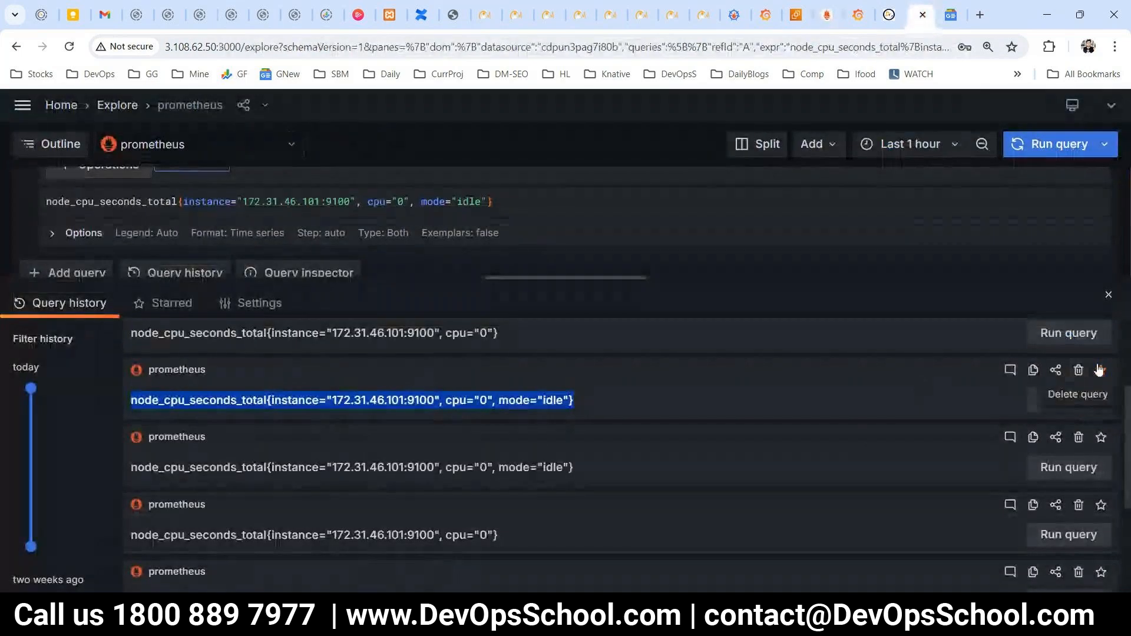
click(163, 303)
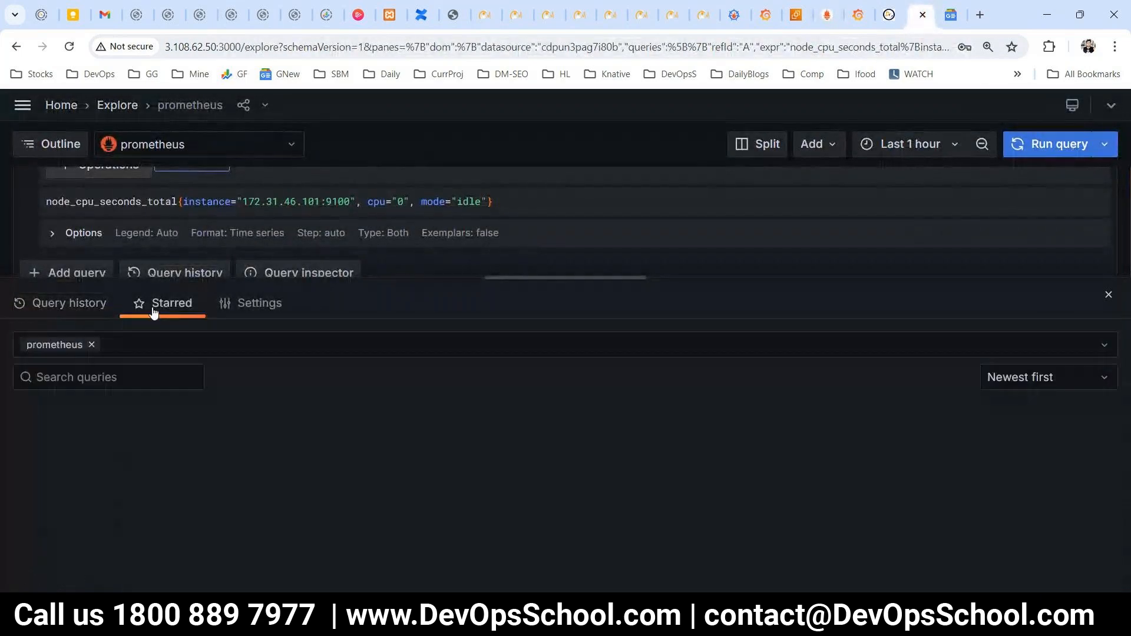
drag(463, 444, 105, 445)
click(1080, 447)
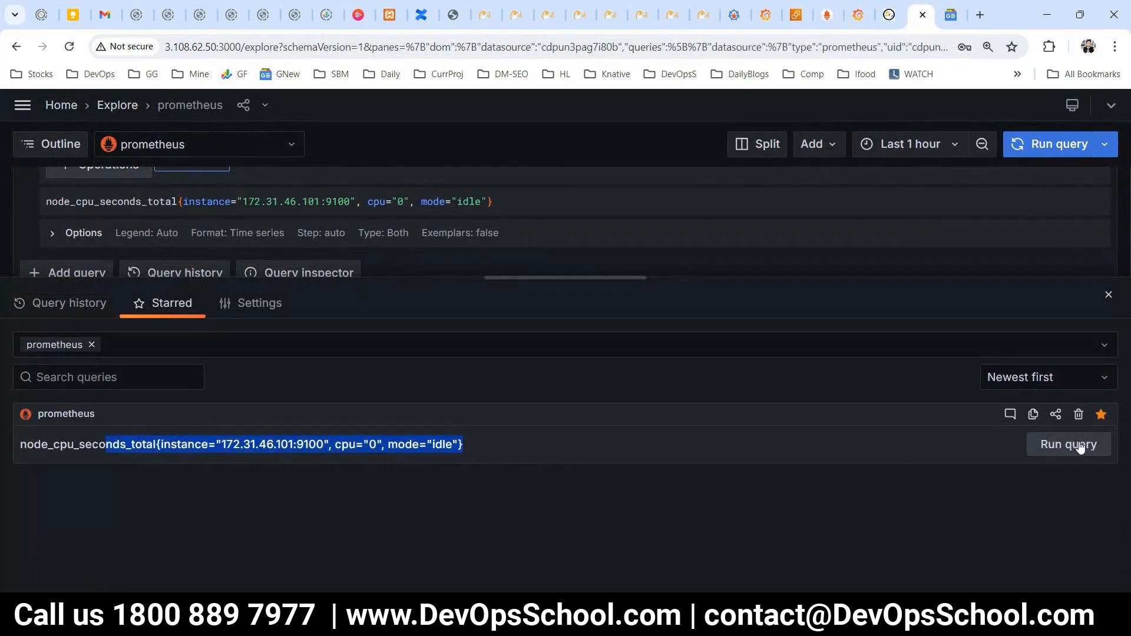
click(1109, 295)
scroll(442, 405, down, 3)
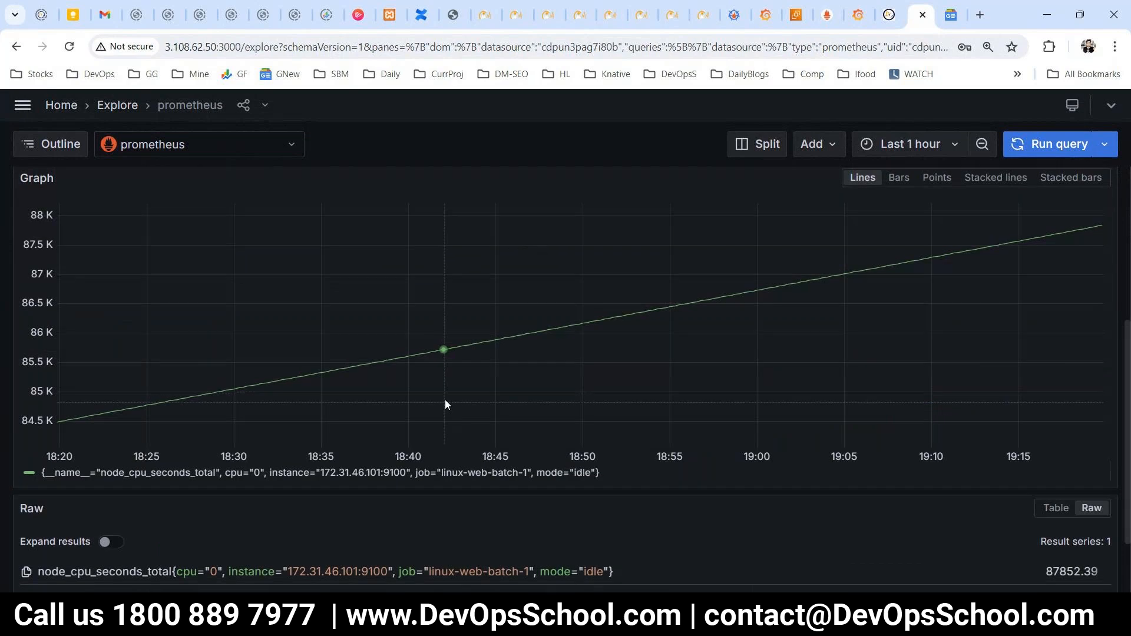
scroll(445, 404, up, 5)
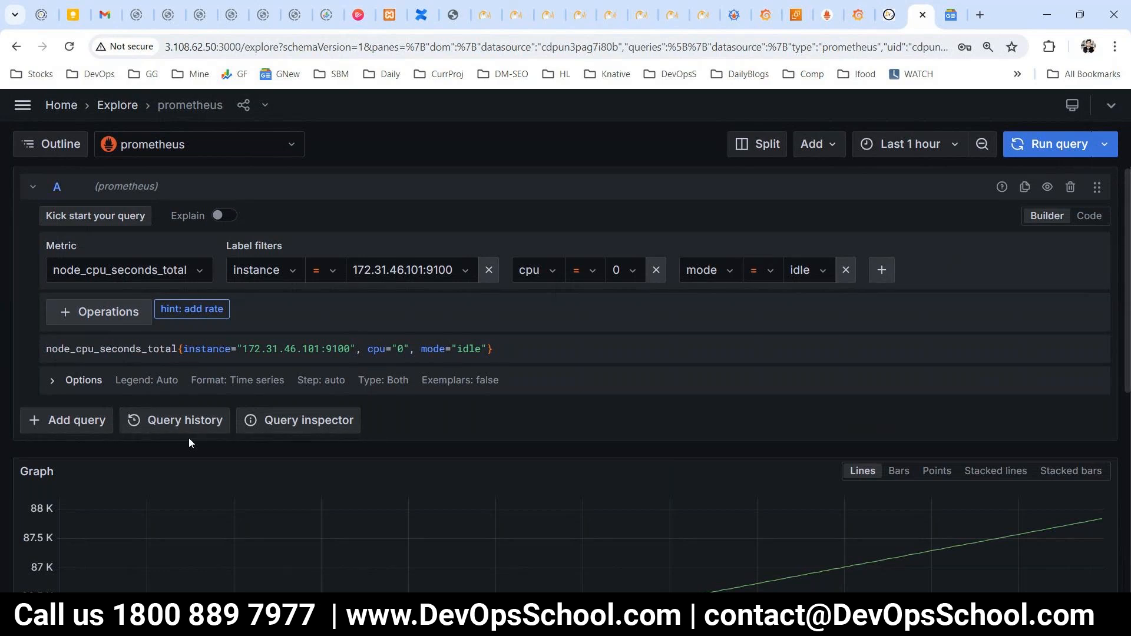
scroll(576, 508, down, 6)
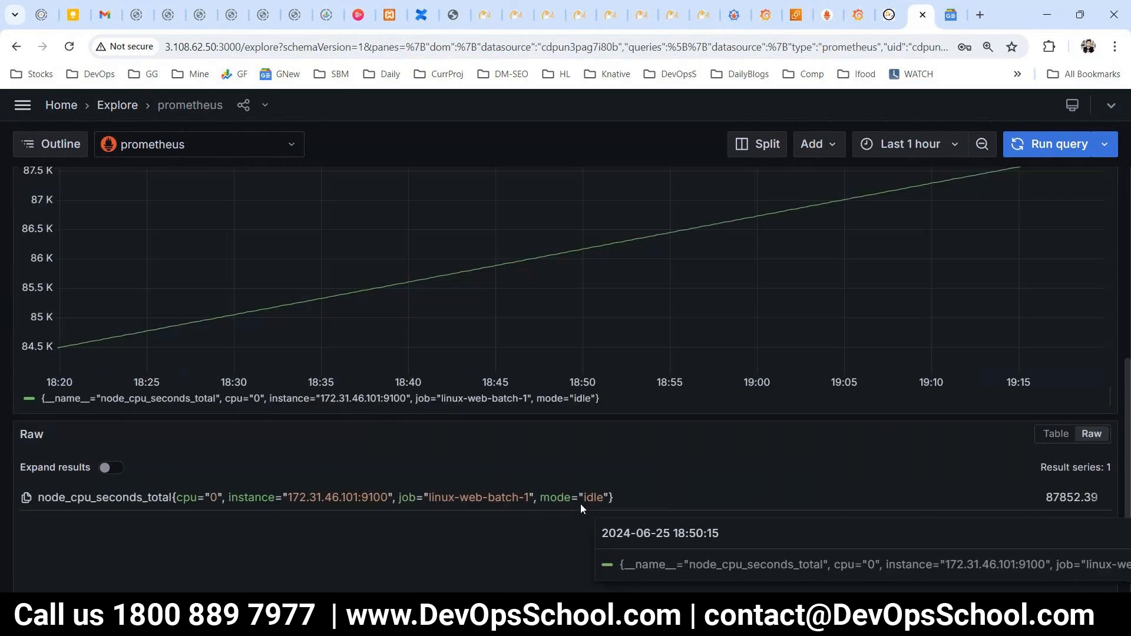
drag(1098, 498, 1045, 498)
click(741, 493)
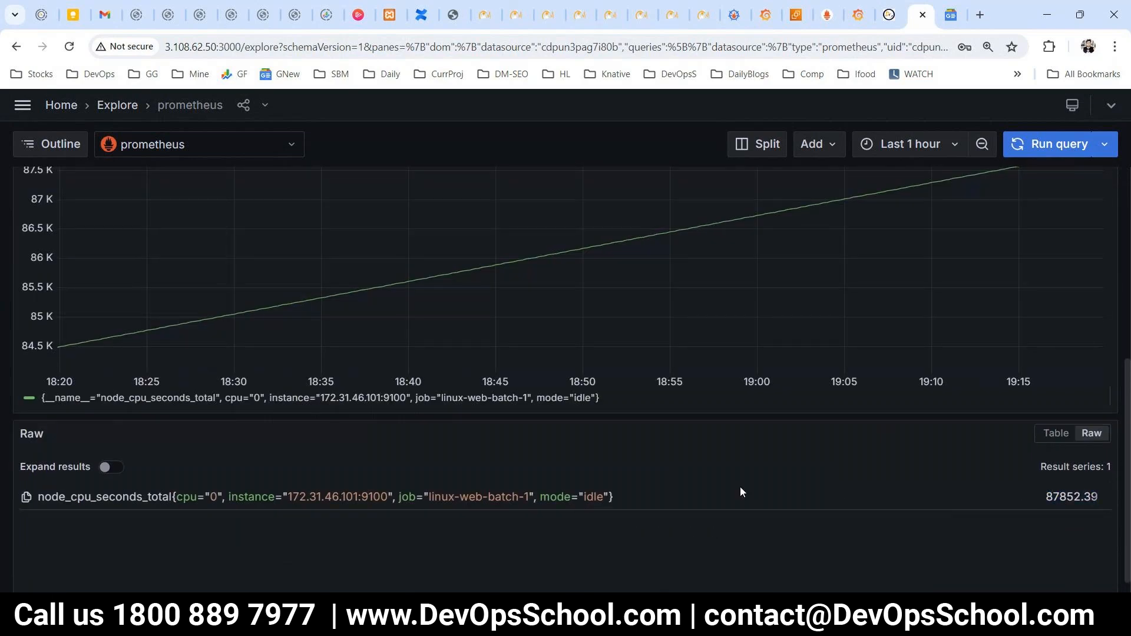
- Examine the operation categories and the available aggregations for query A
scroll(143, 293, up, 5)
scroll(143, 293, up, 1)
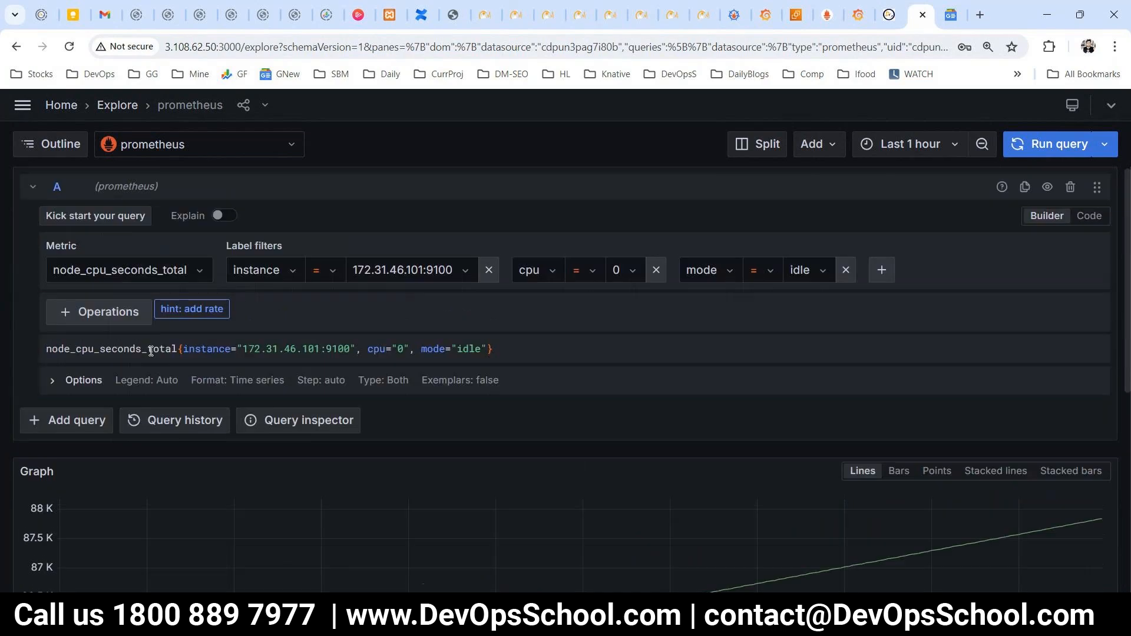
click(101, 311)
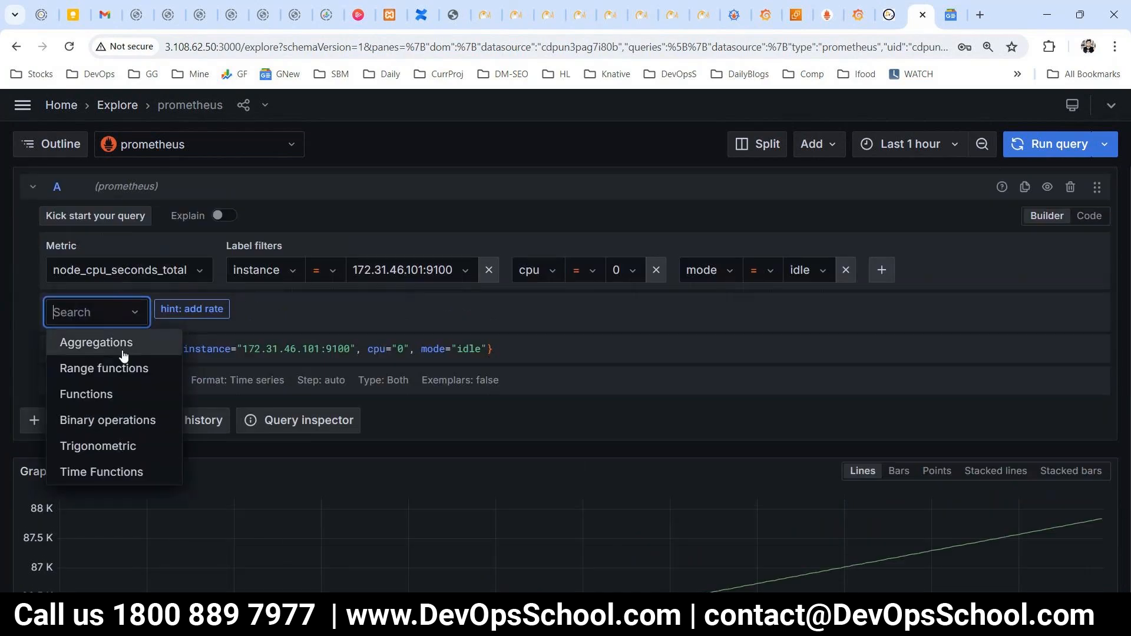
click(121, 320)
click(114, 316)
click(112, 315)
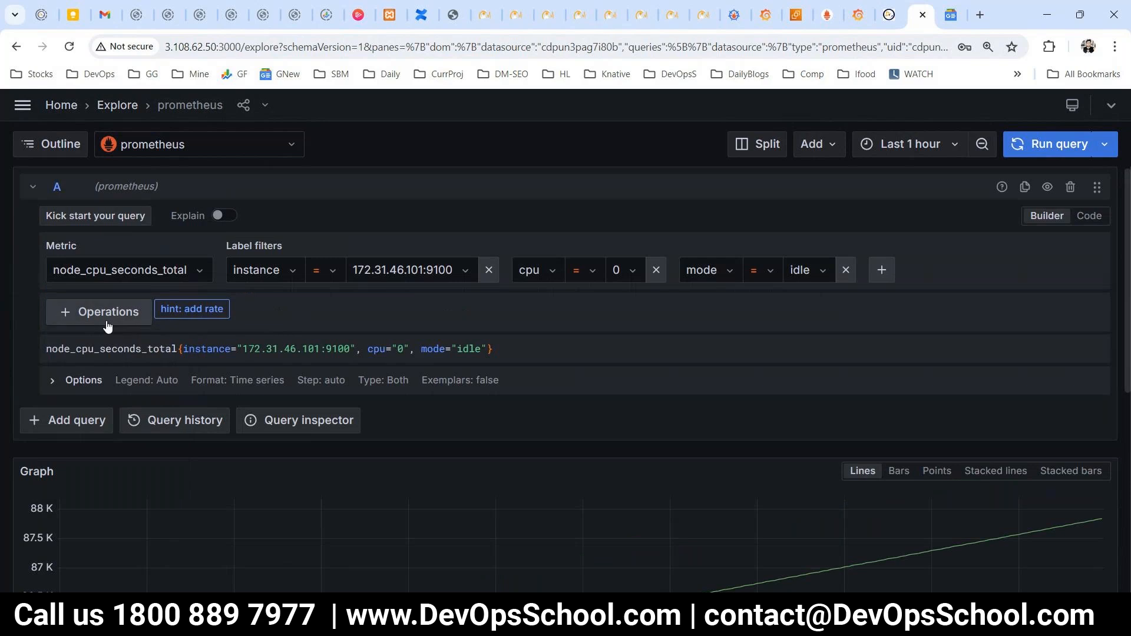
click(107, 312)
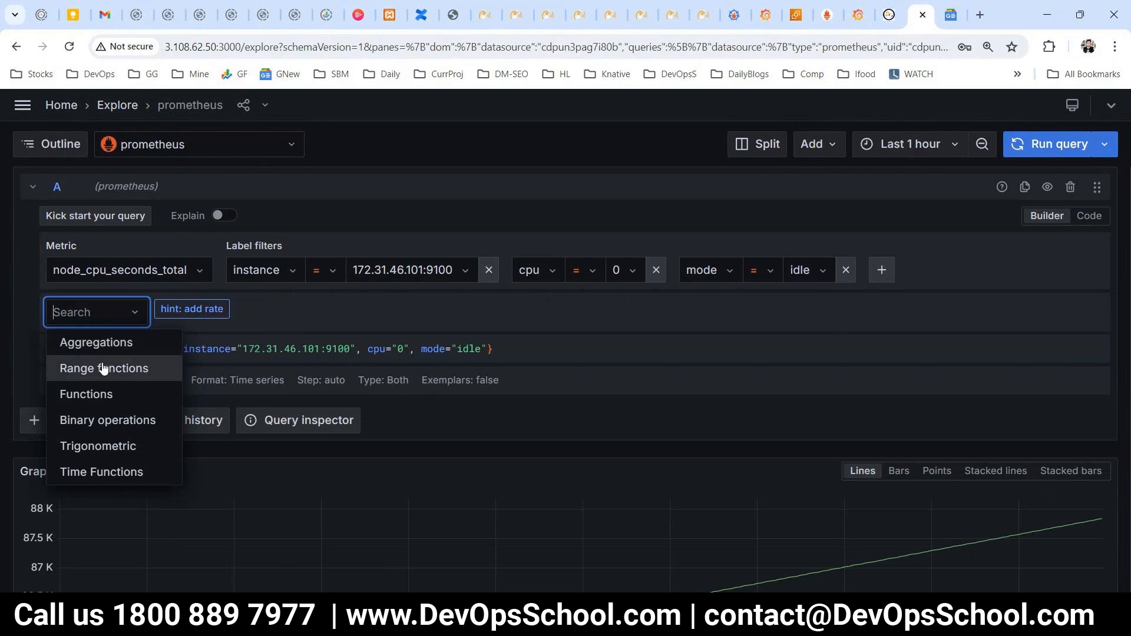
click(70, 344)
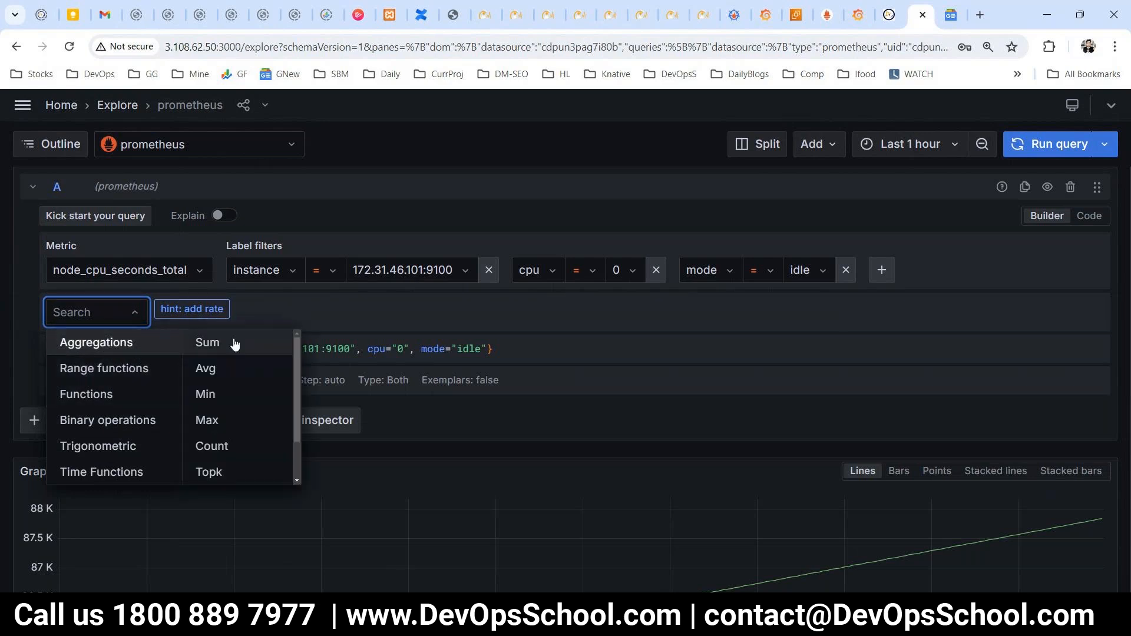
scroll(260, 436, down, 1)
scroll(257, 427, up, 1)
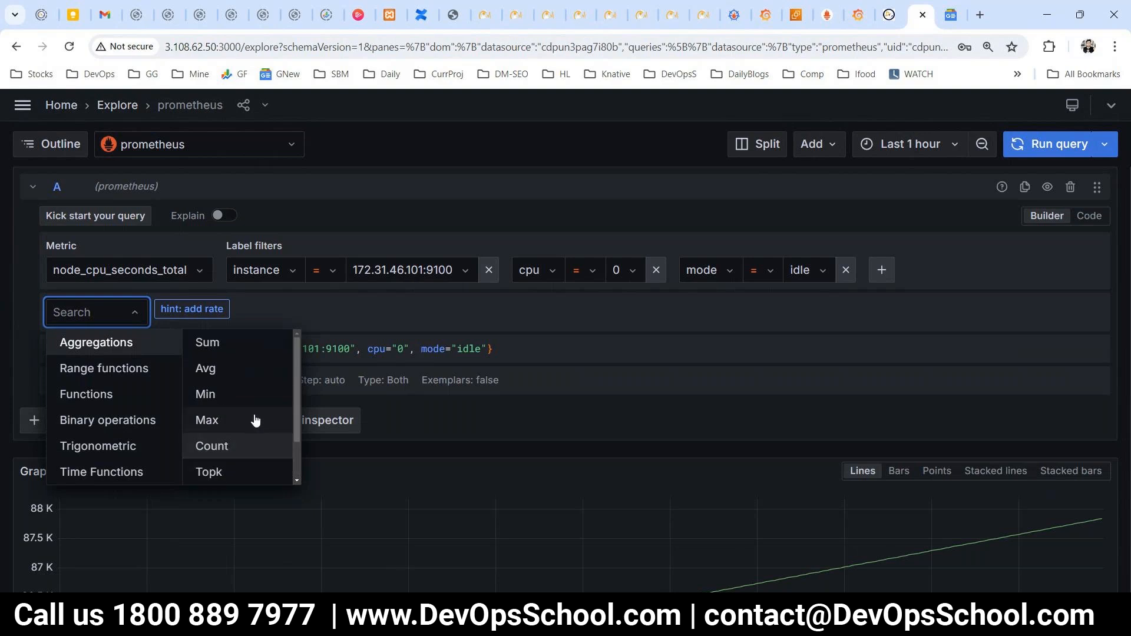
scroll(242, 436, down, 1)
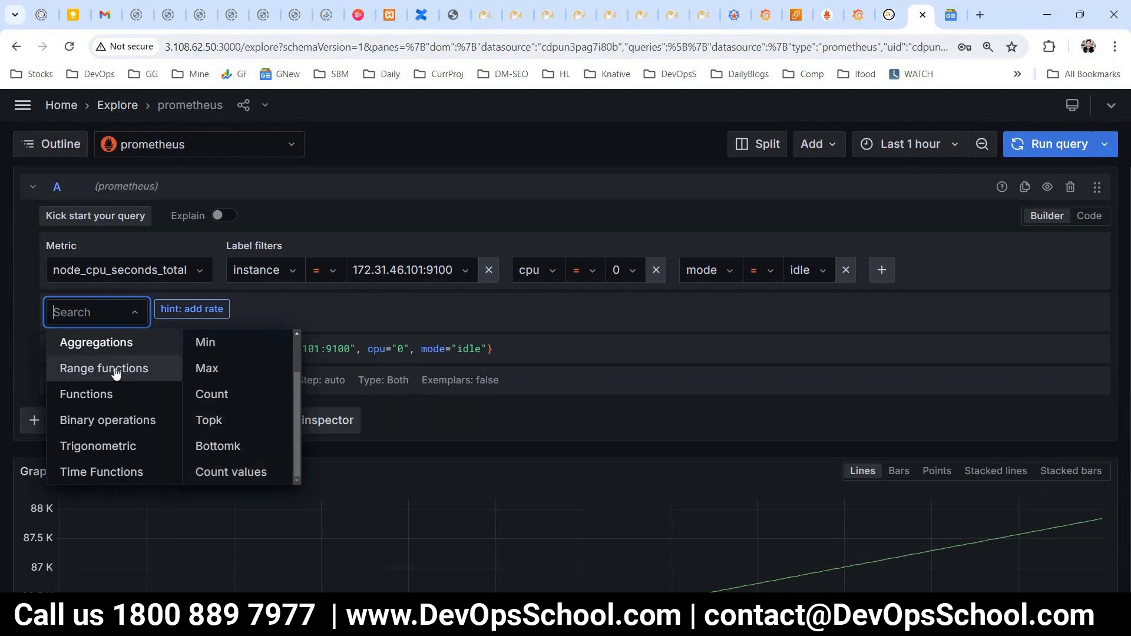
- Look through the list of functions offered as operations for query A
click(105, 395)
scroll(274, 421, down, 3)
scroll(274, 421, down, 4)
scroll(277, 417, up, 4)
scroll(274, 422, down, 5)
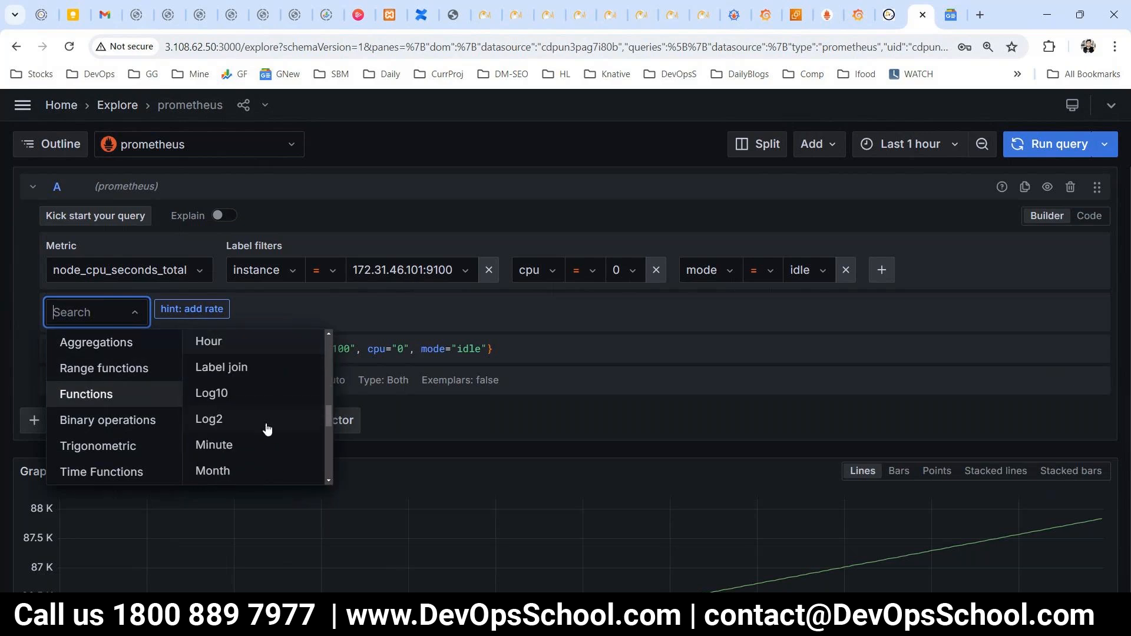
scroll(271, 424, down, 5)
scroll(283, 436, down, 4)
scroll(275, 443, up, 10)
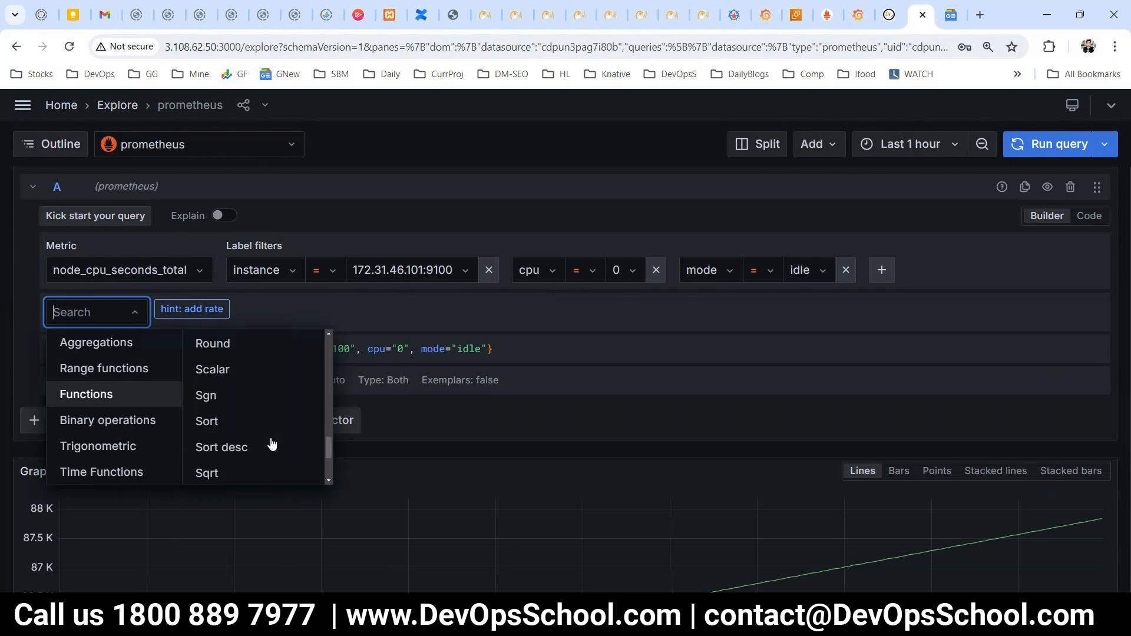
scroll(276, 440, up, 8)
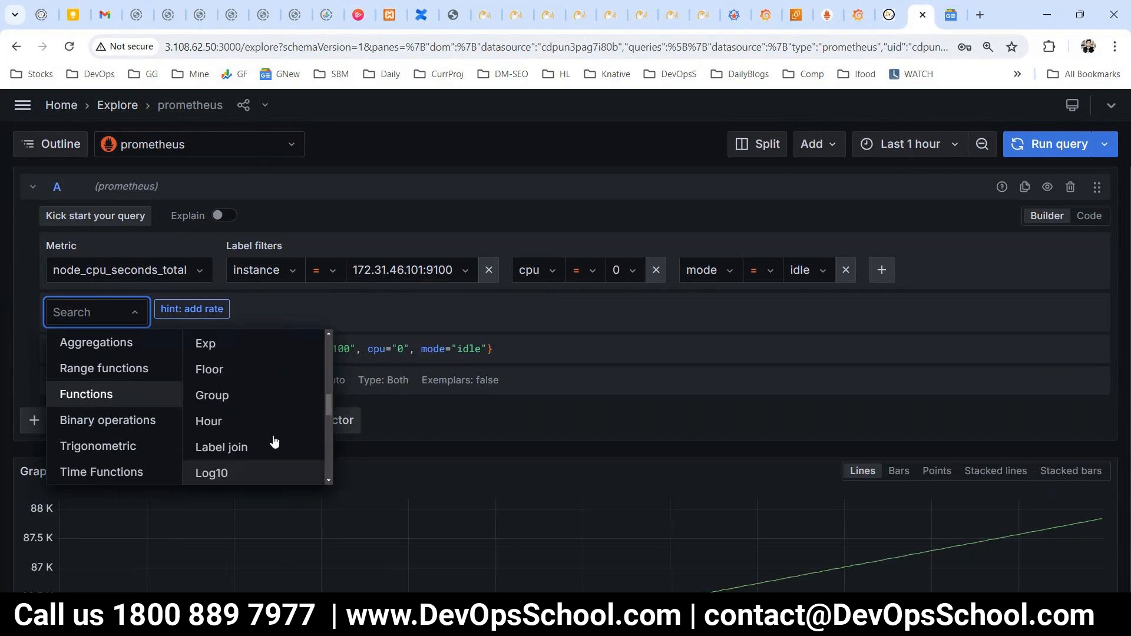
scroll(275, 439, up, 4)
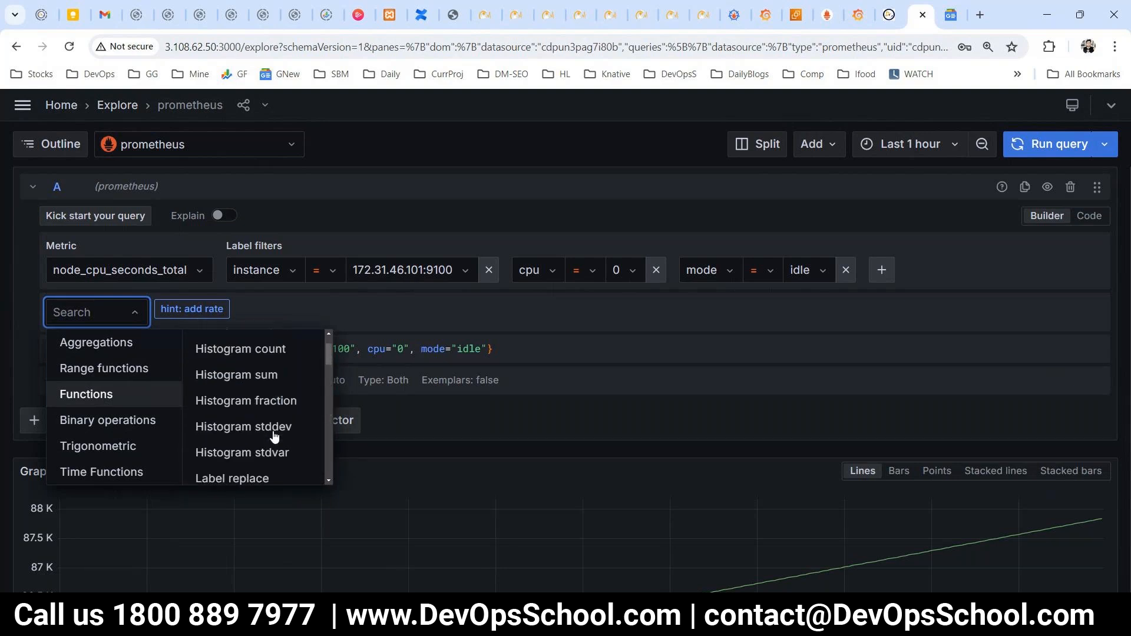
- Try a Sum aggregation on query A and remove it again
click(109, 344)
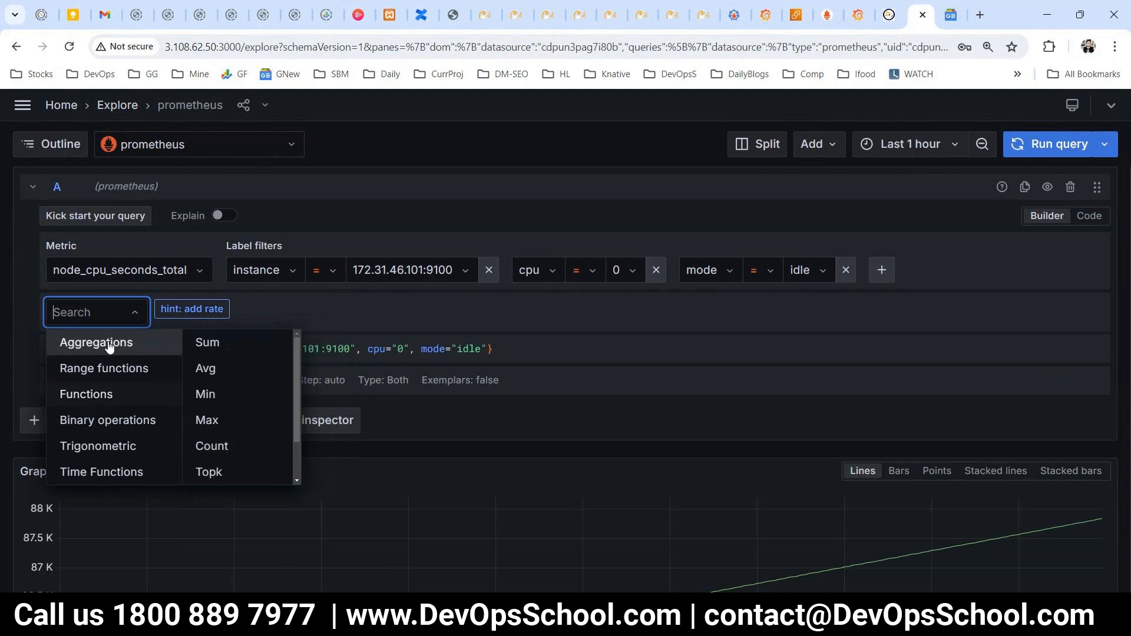
scroll(233, 429, down, 1)
scroll(233, 429, up, 1)
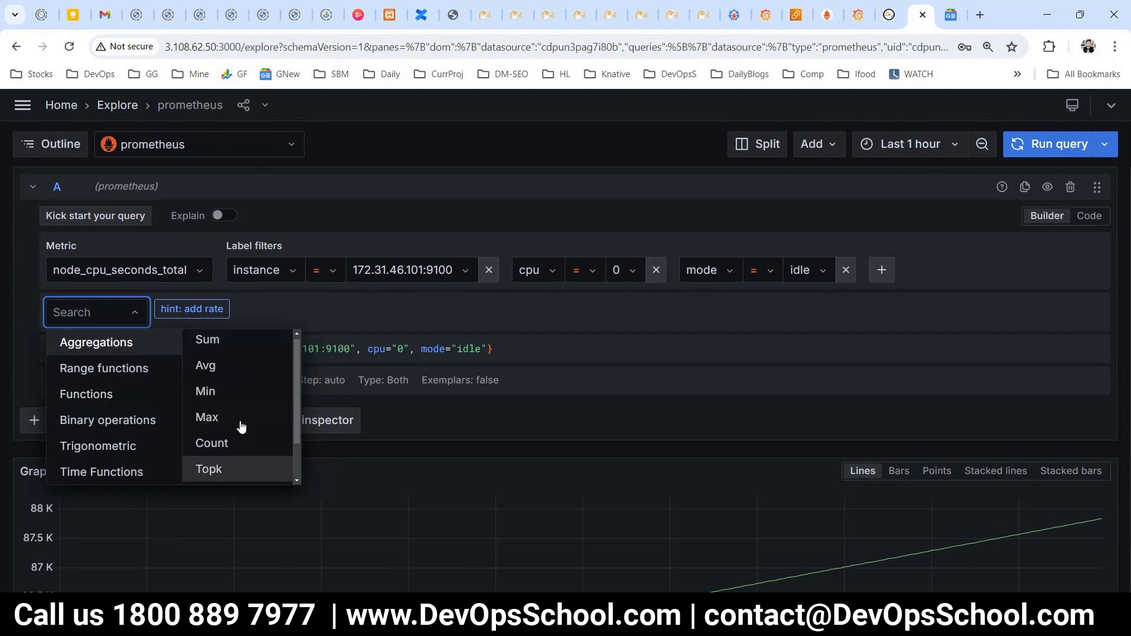
click(234, 342)
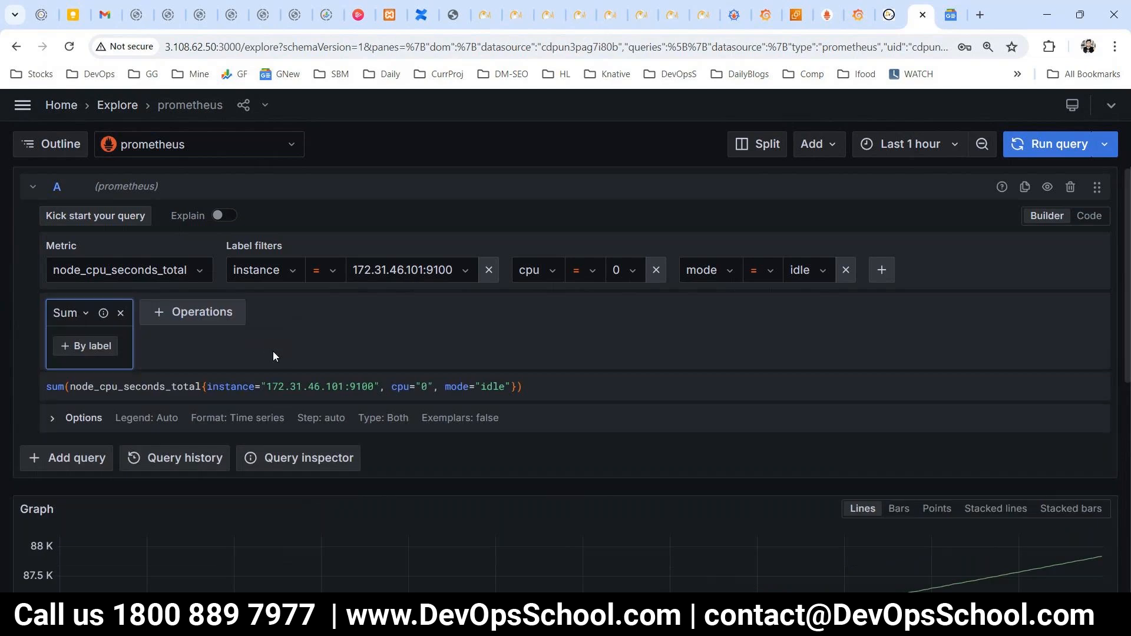
click(121, 314)
- Add a Max aggregation to query A
click(121, 314)
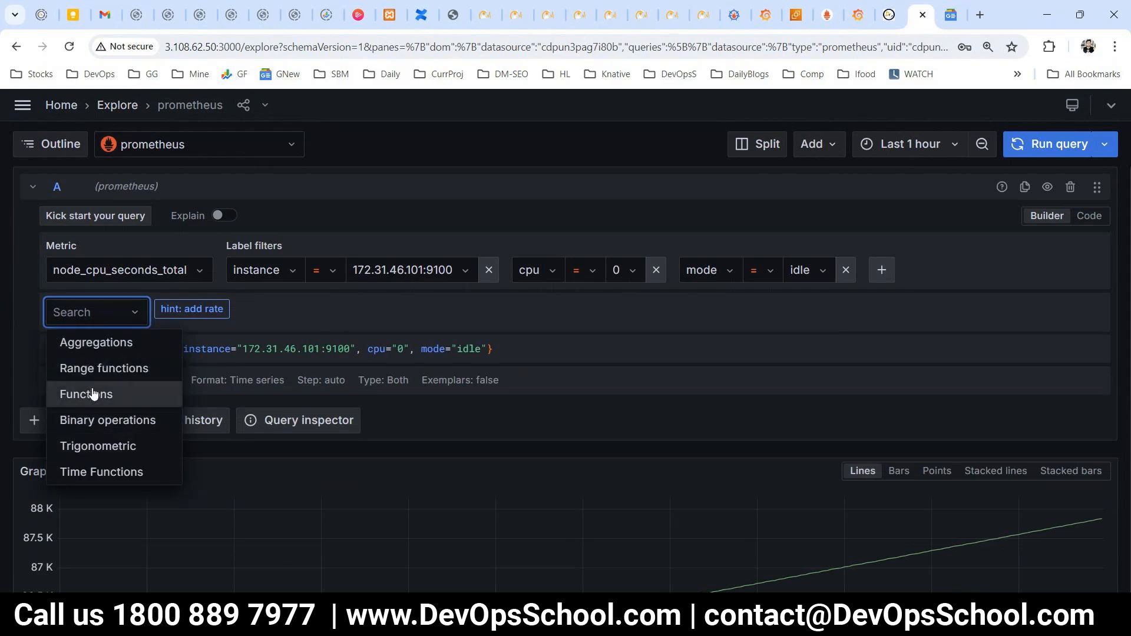
click(116, 344)
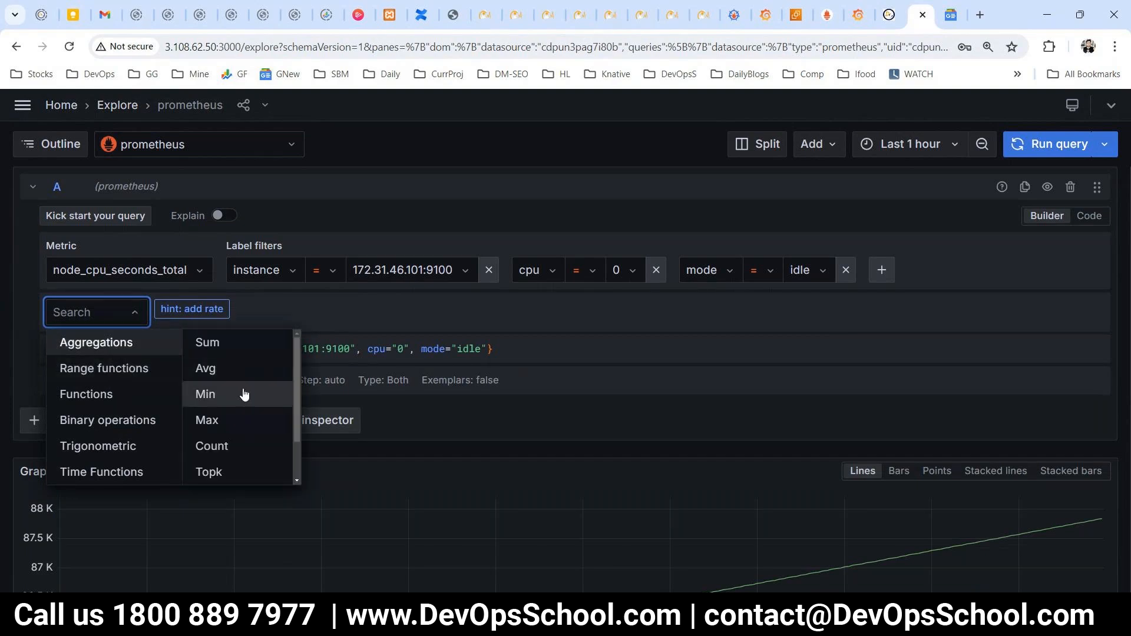
scroll(246, 425, down, 1)
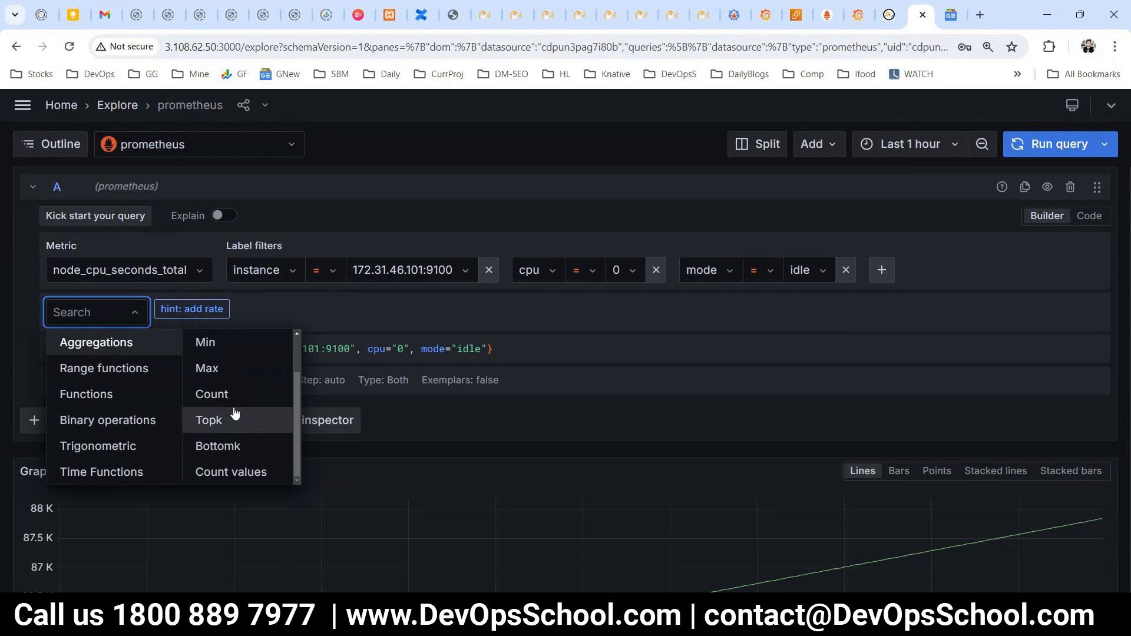
click(231, 368)
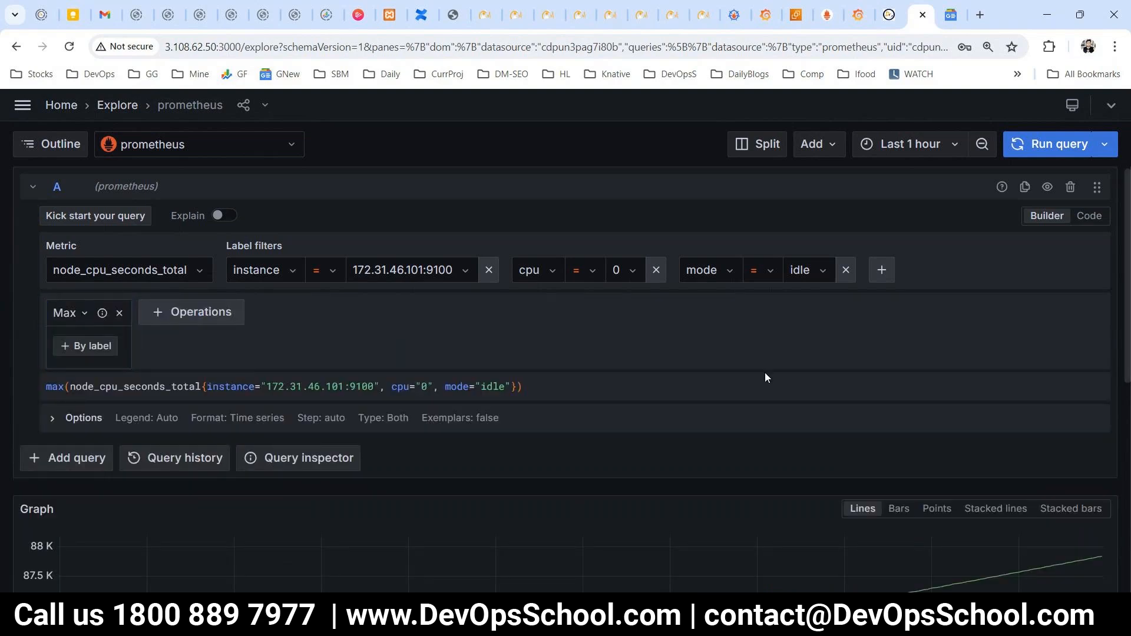
- Run query A with the Max aggregation and check its graph and raw result
scroll(765, 372, down, 5)
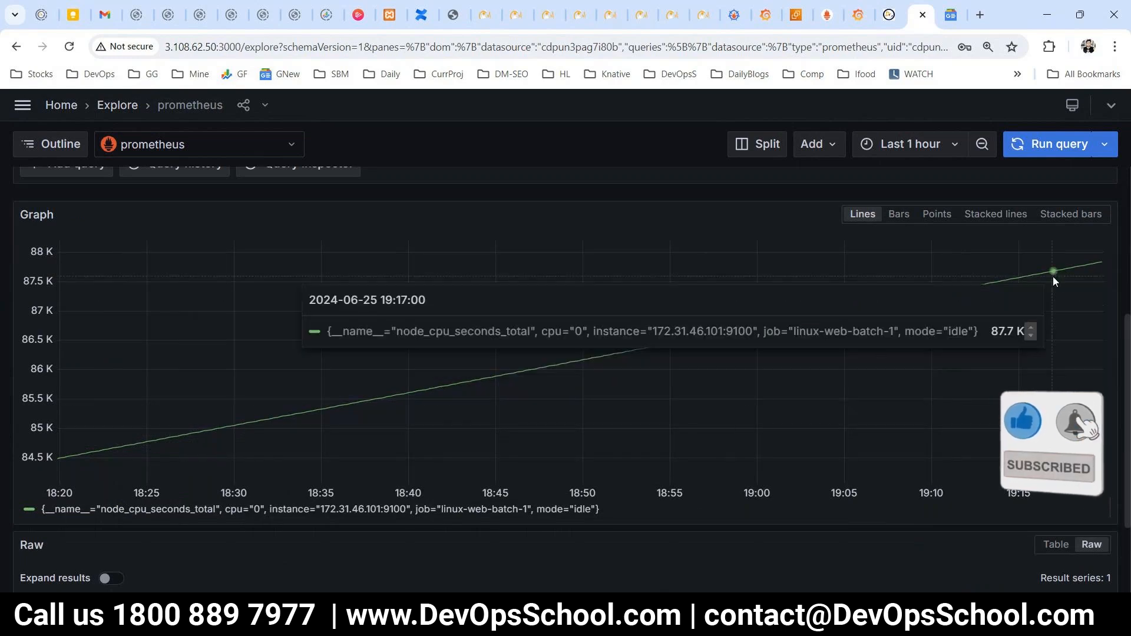
scroll(713, 327, up, 5)
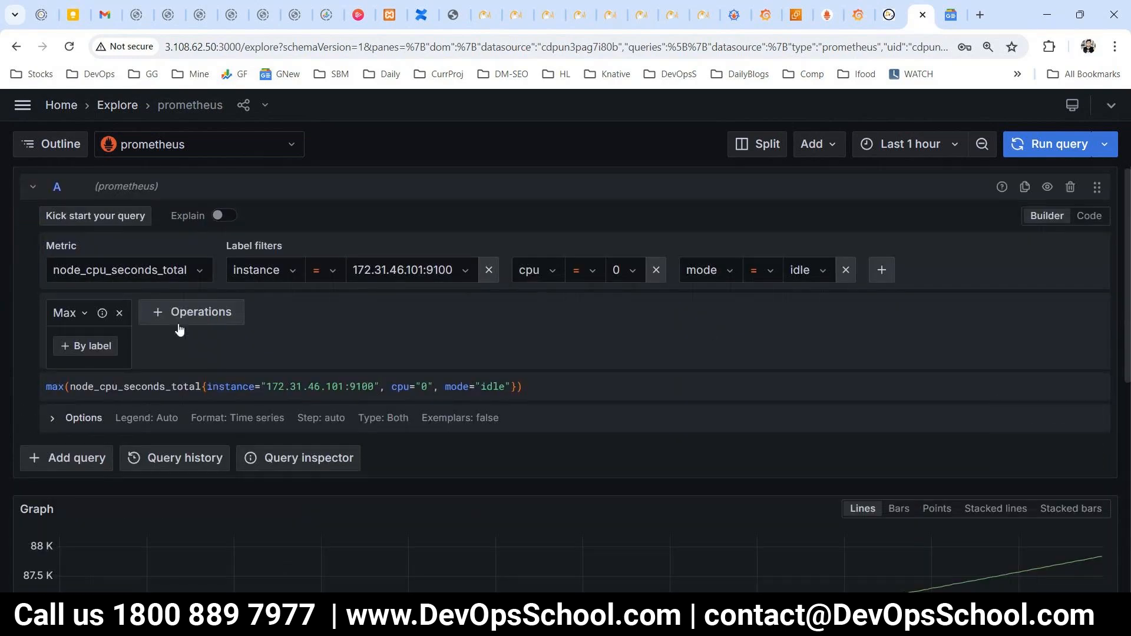
click(1064, 147)
scroll(914, 471, down, 4)
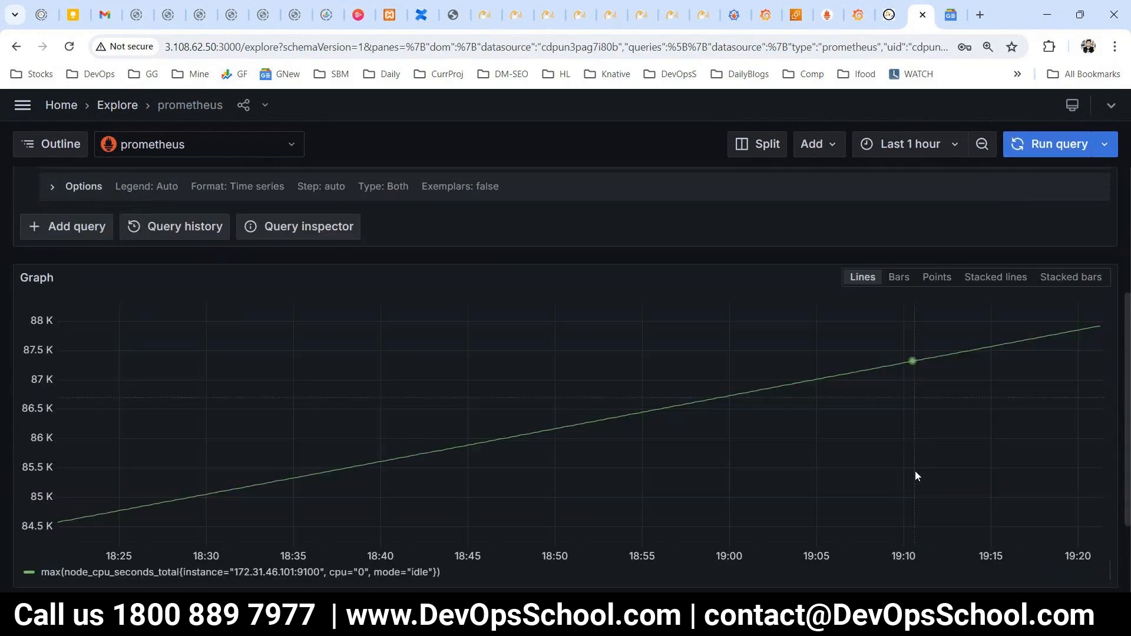
scroll(914, 471, down, 2)
drag(1096, 551, 1051, 532)
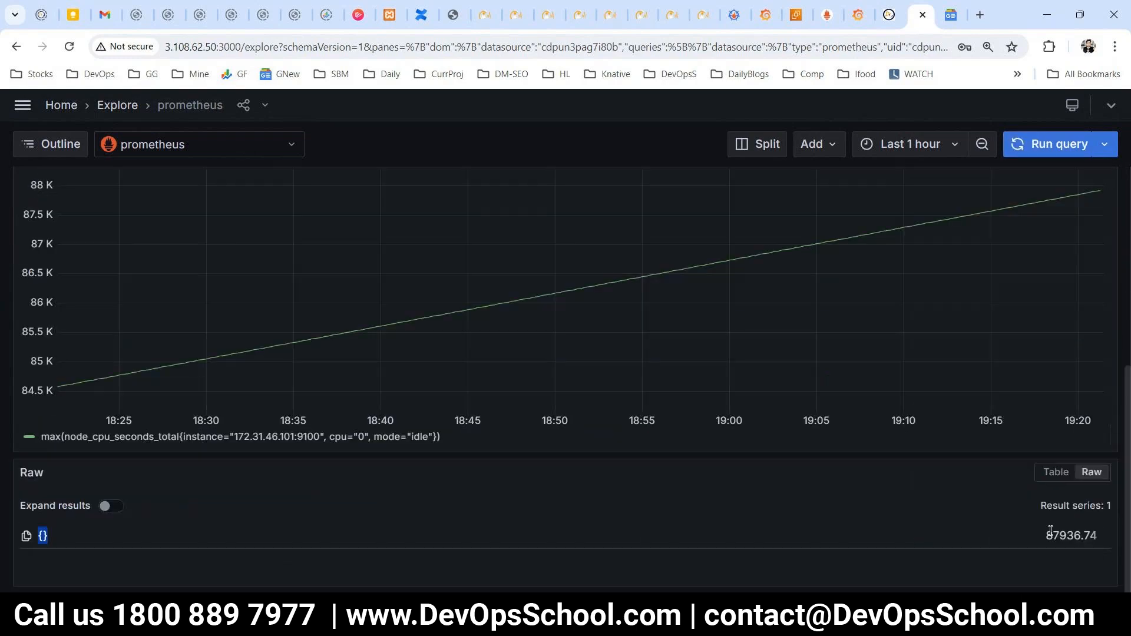
scroll(144, 460, up, 6)
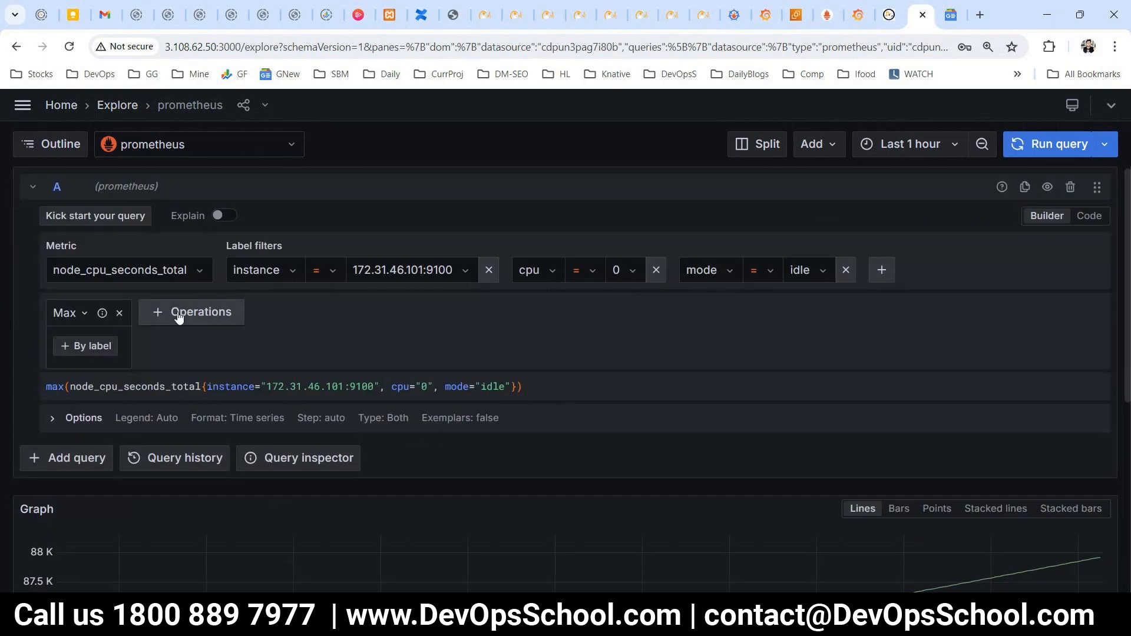
- Group the Max aggregation of query A by the __name__ label and run the query
click(94, 346)
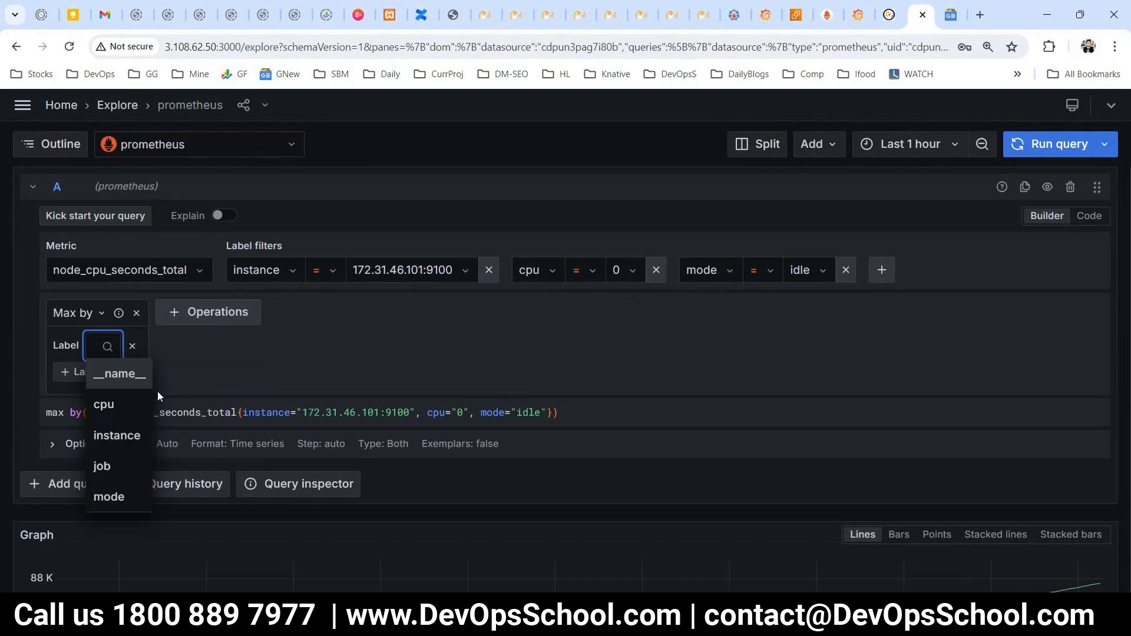
click(115, 379)
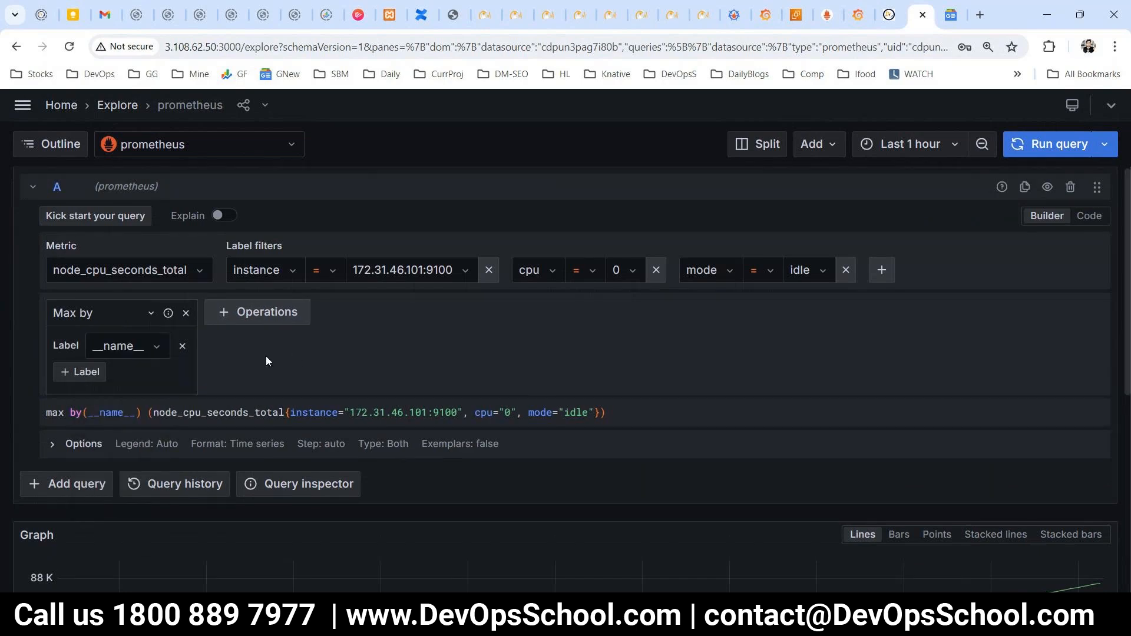
click(1060, 145)
drag(47, 417, 205, 409)
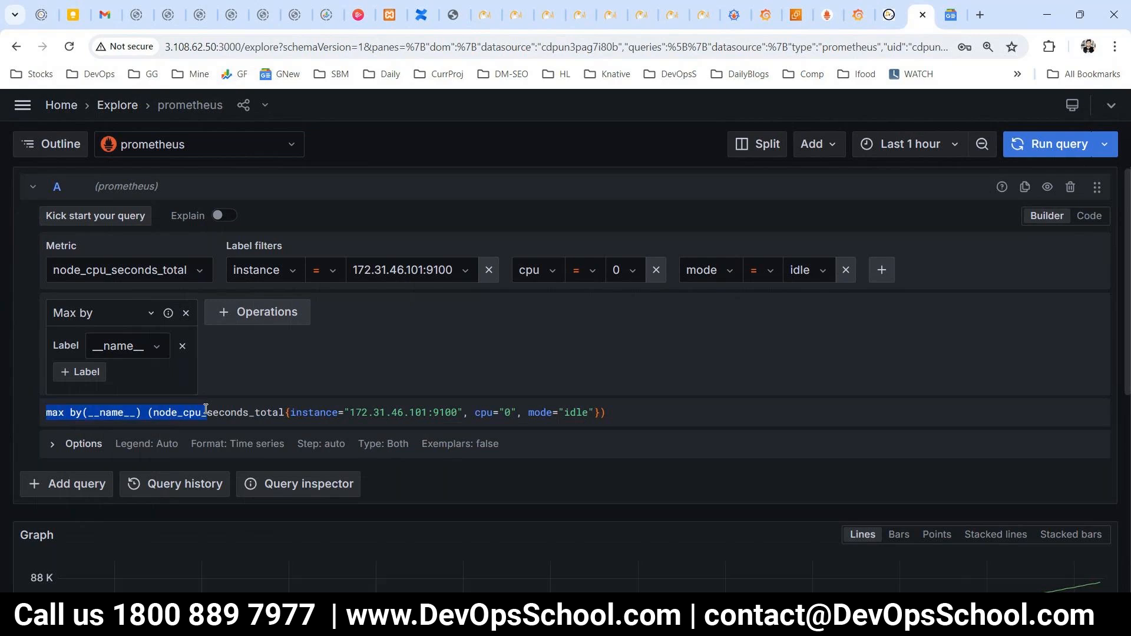
click(312, 360)
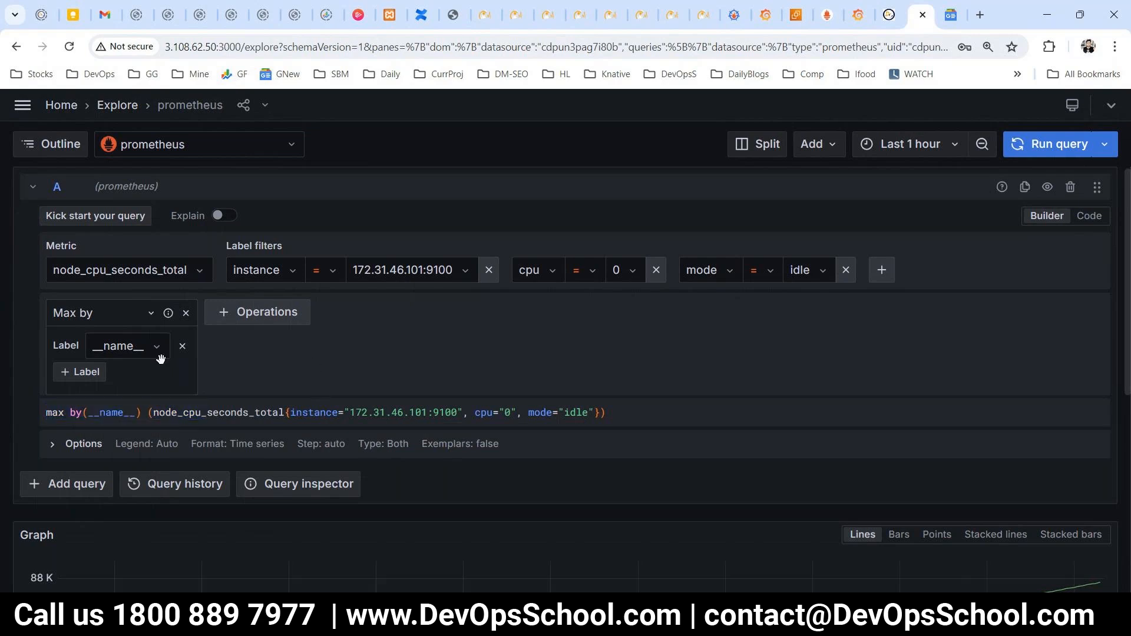
- Change the Max aggregation's grouping label to cpu and check the resulting graph and raw result
click(158, 353)
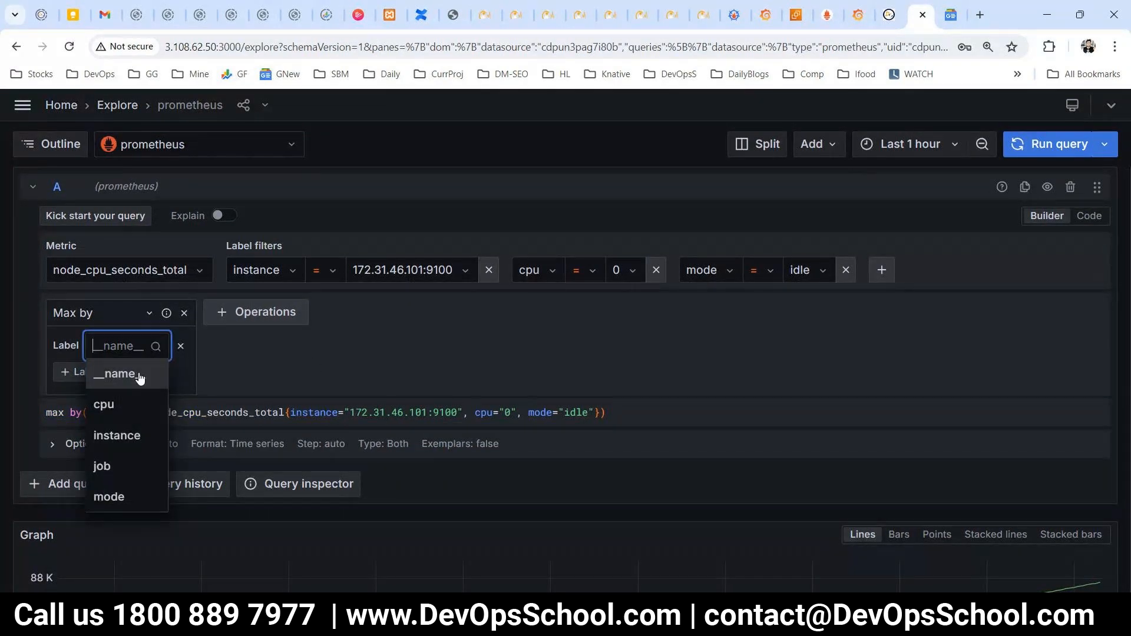
click(112, 406)
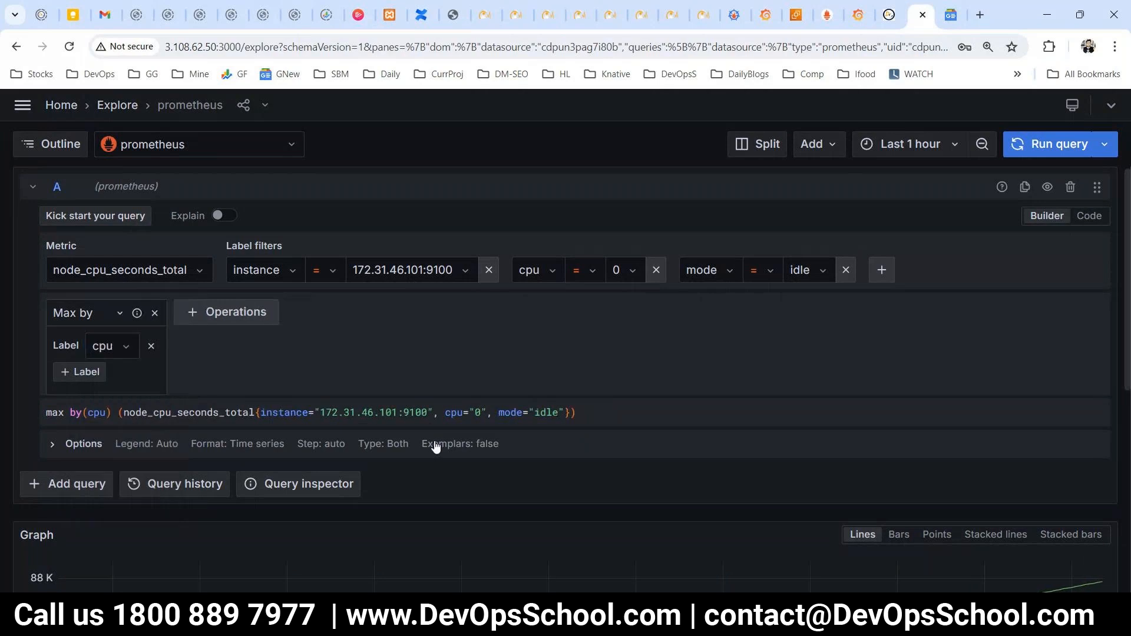
scroll(648, 443, down, 3)
scroll(742, 458, down, 1)
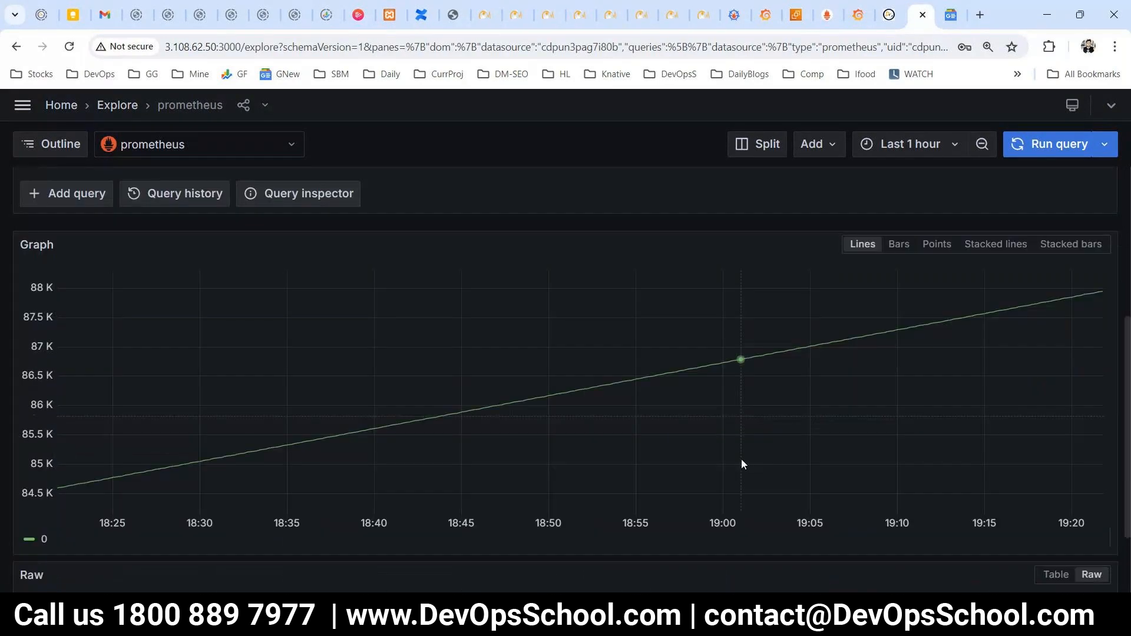
scroll(741, 459, up, 3)
triple_click(660, 329)
scroll(883, 472, down, 5)
drag(1092, 518, 366, 443)
drag(95, 519, 61, 519)
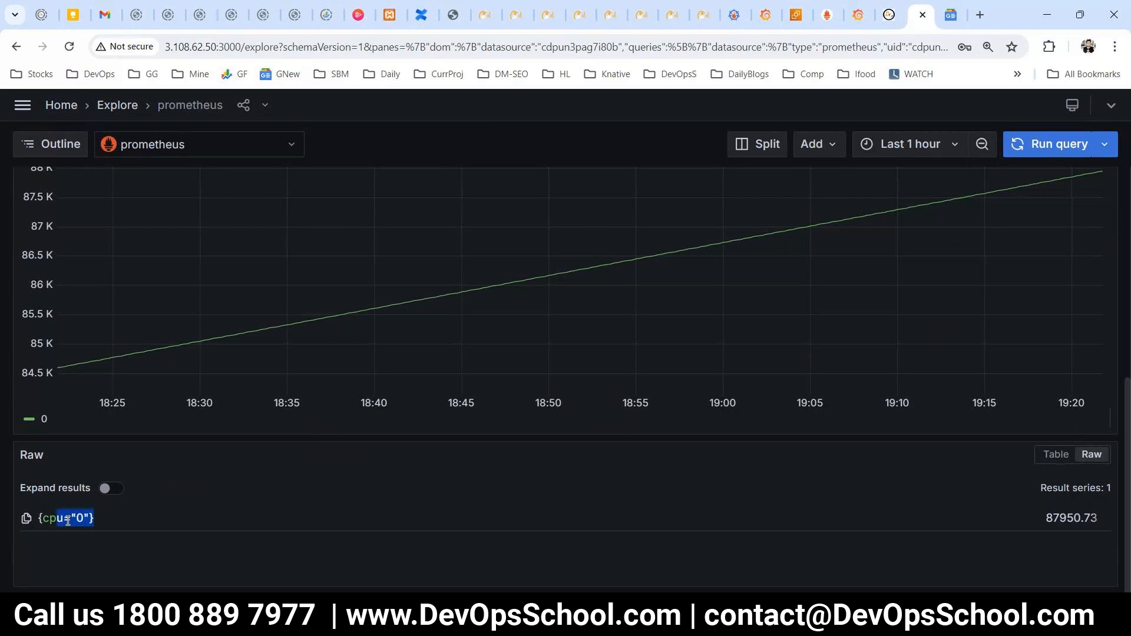
scroll(408, 379, up, 5)
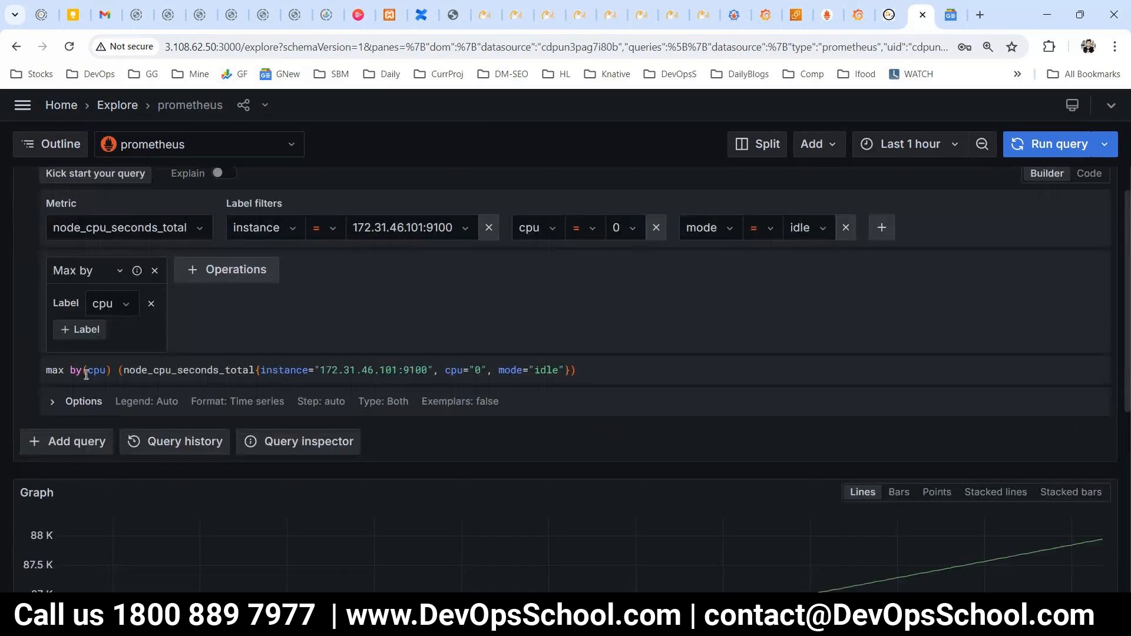
- Look through the binary operations, time functions and general functions available as further operations for query A
click(230, 270)
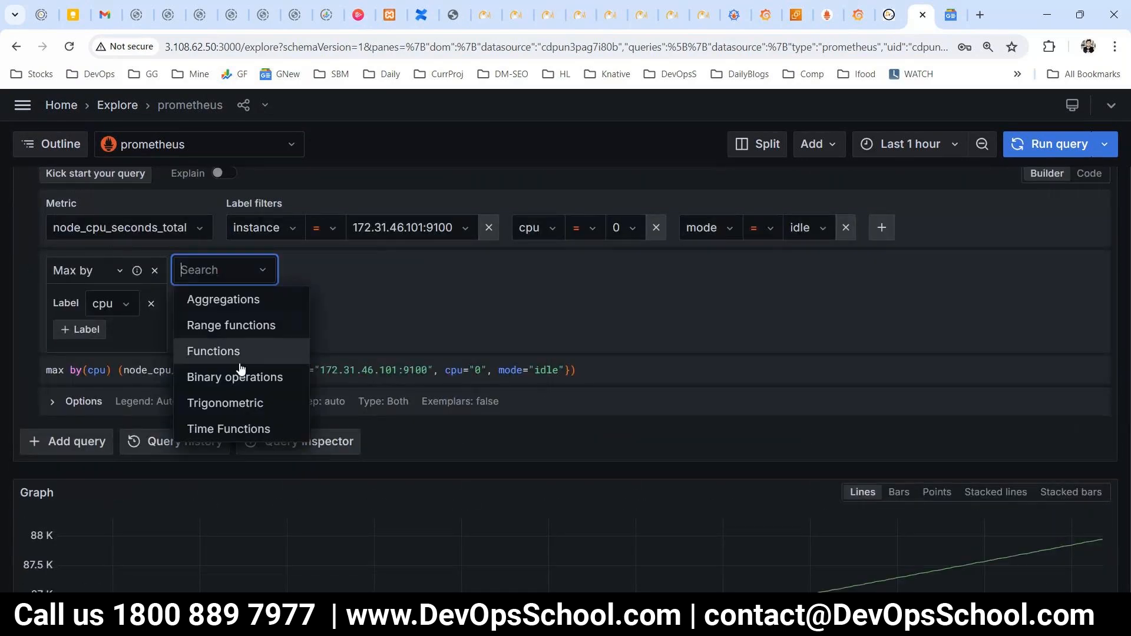
mouse_move(232, 379)
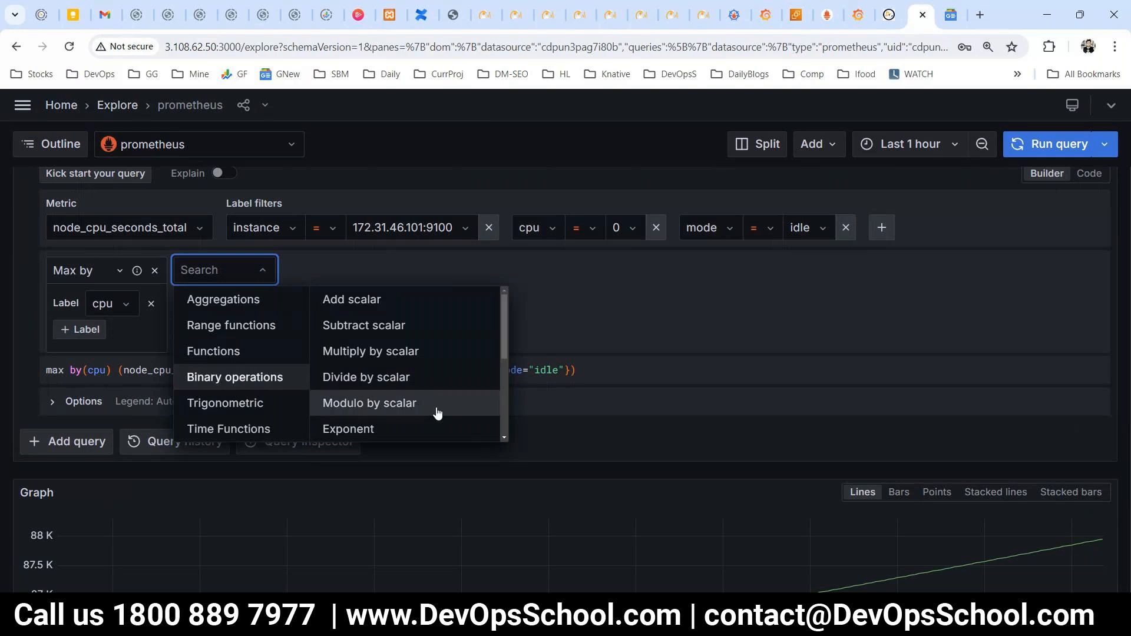
scroll(437, 413, down, 5)
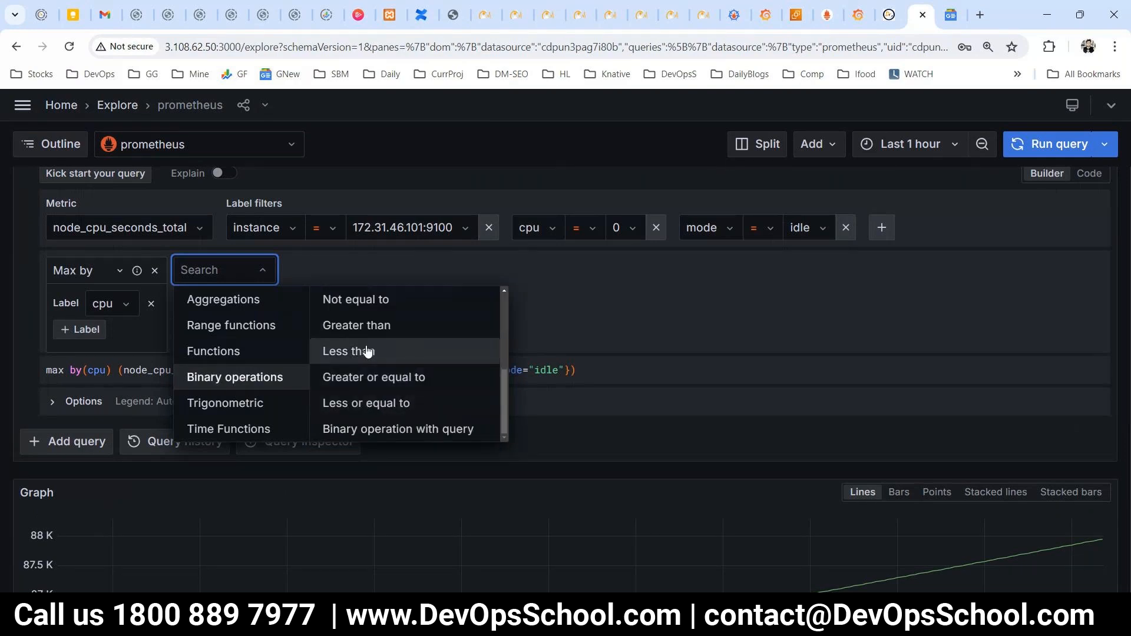
mouse_move(298, 410)
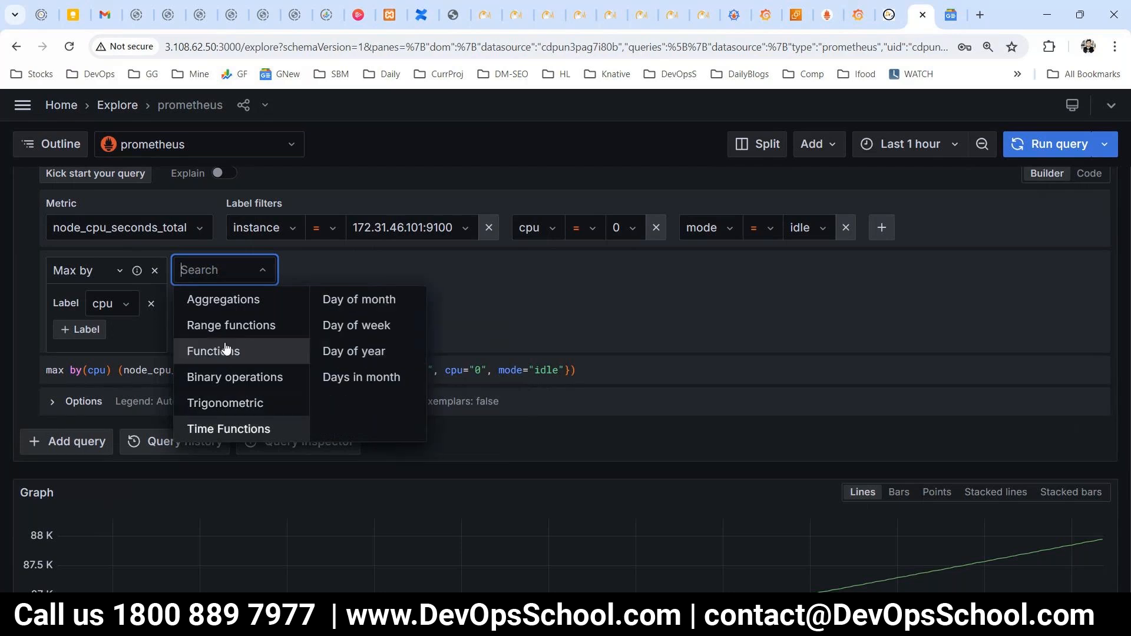
mouse_move(227, 350)
scroll(422, 372, down, 2)
scroll(421, 368, up, 2)
scroll(421, 368, down, 6)
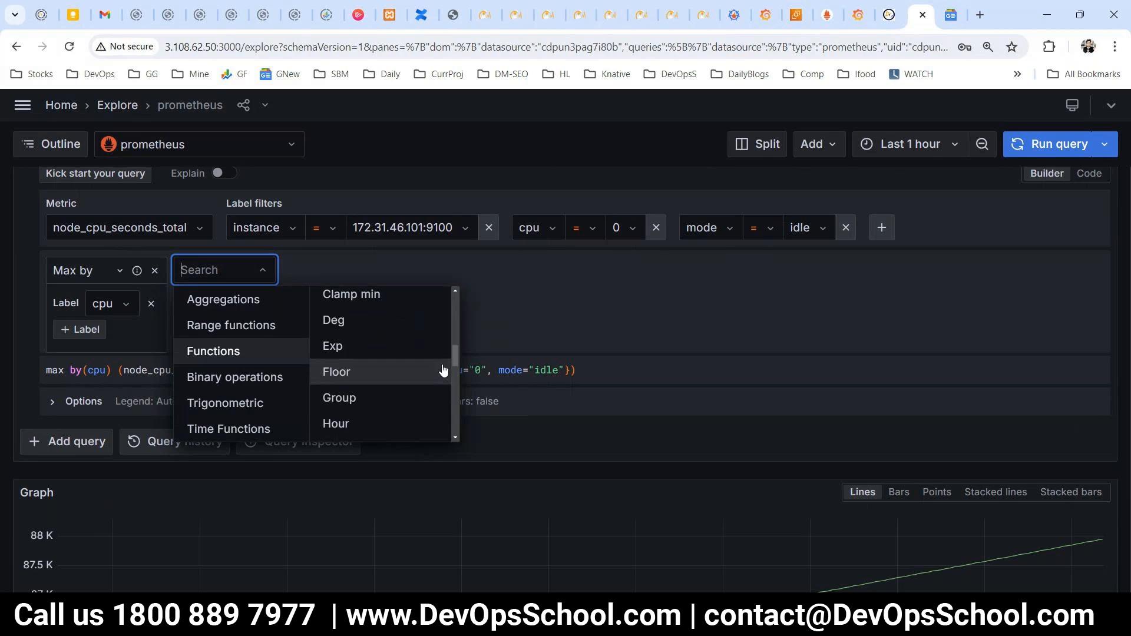
click(595, 307)
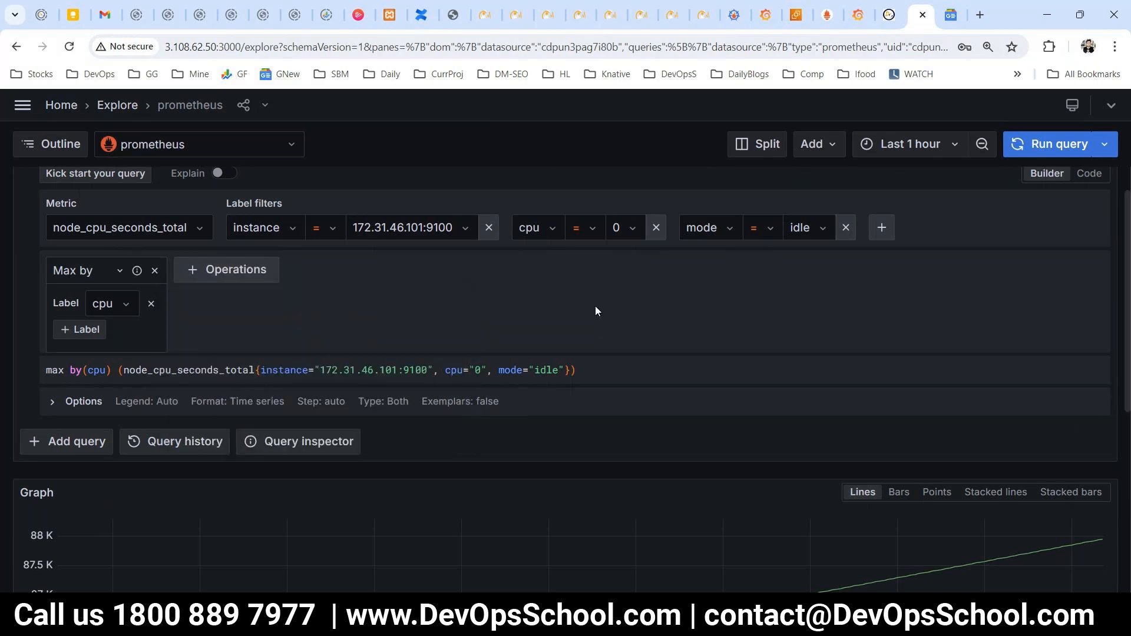
- Rerun query A grouped by cpu and collapse its query editor above the graph
scroll(596, 307, up, 1)
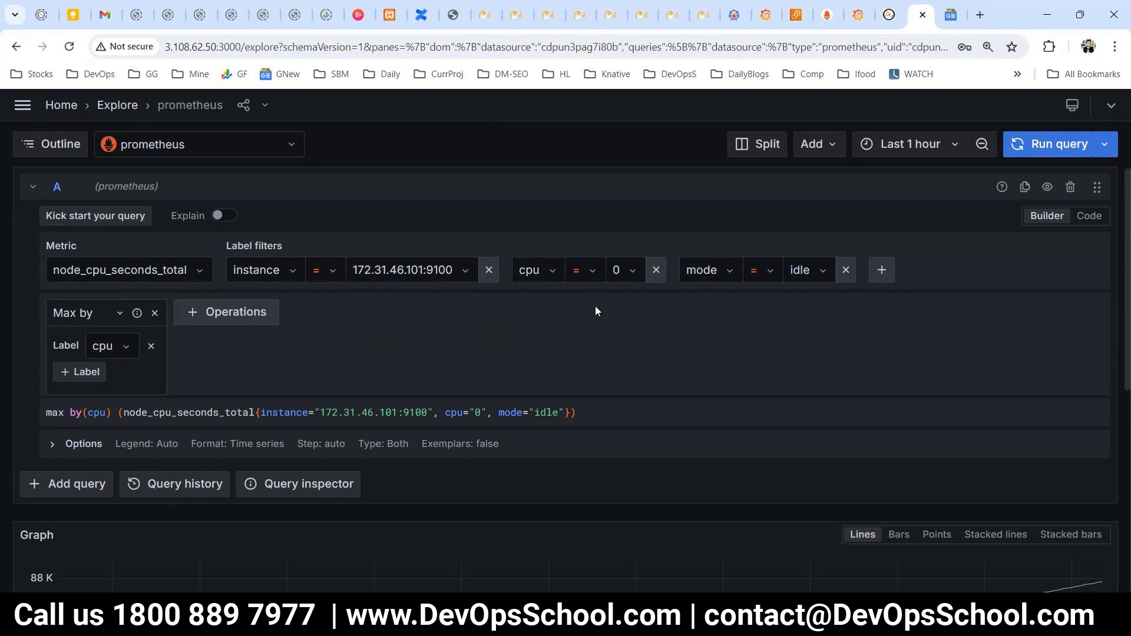
click(1059, 146)
scroll(55, 190, down, 2)
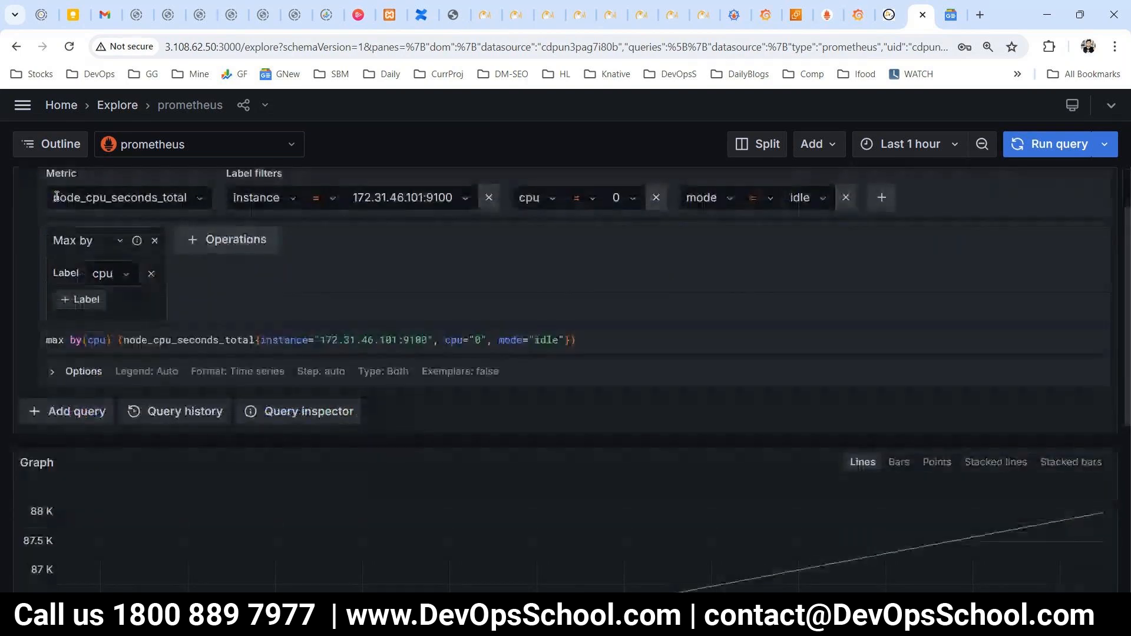
scroll(50, 212, up, 1)
scroll(429, 341, down, 5)
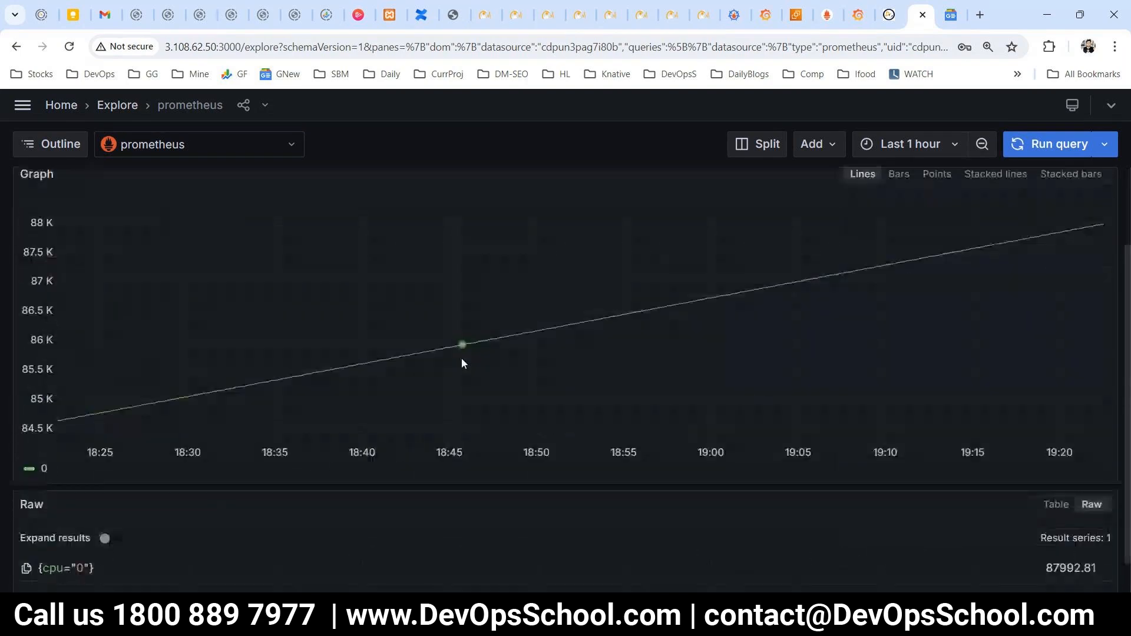
scroll(1070, 184, up, 3)
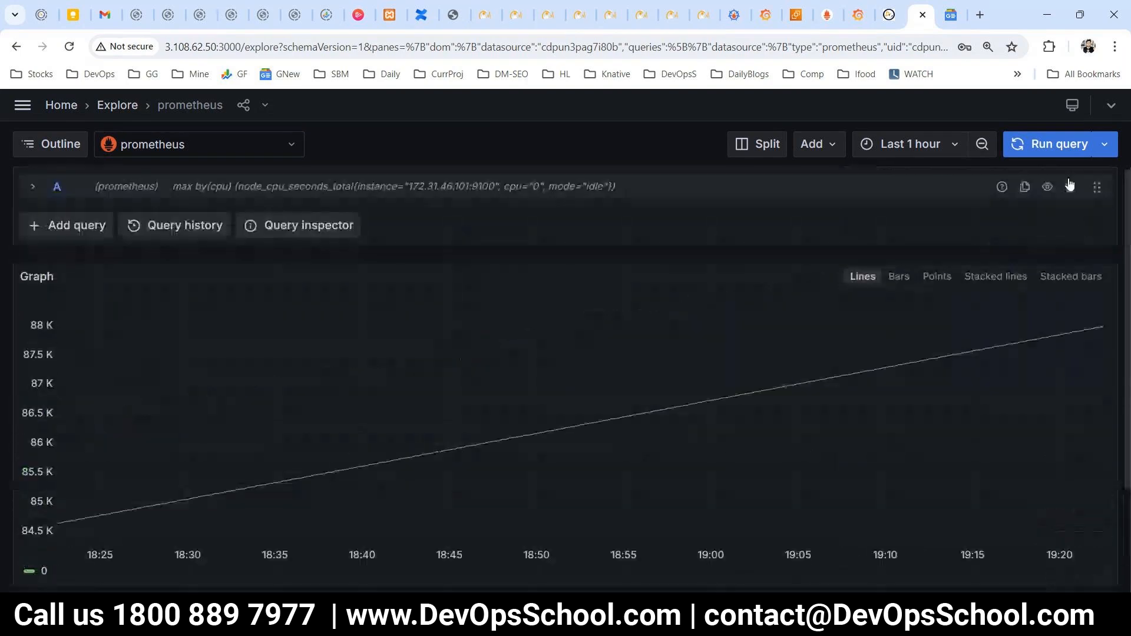
- Try the Last 2 days time range, set it to Last 24 hours instead, and review the query results
click(901, 152)
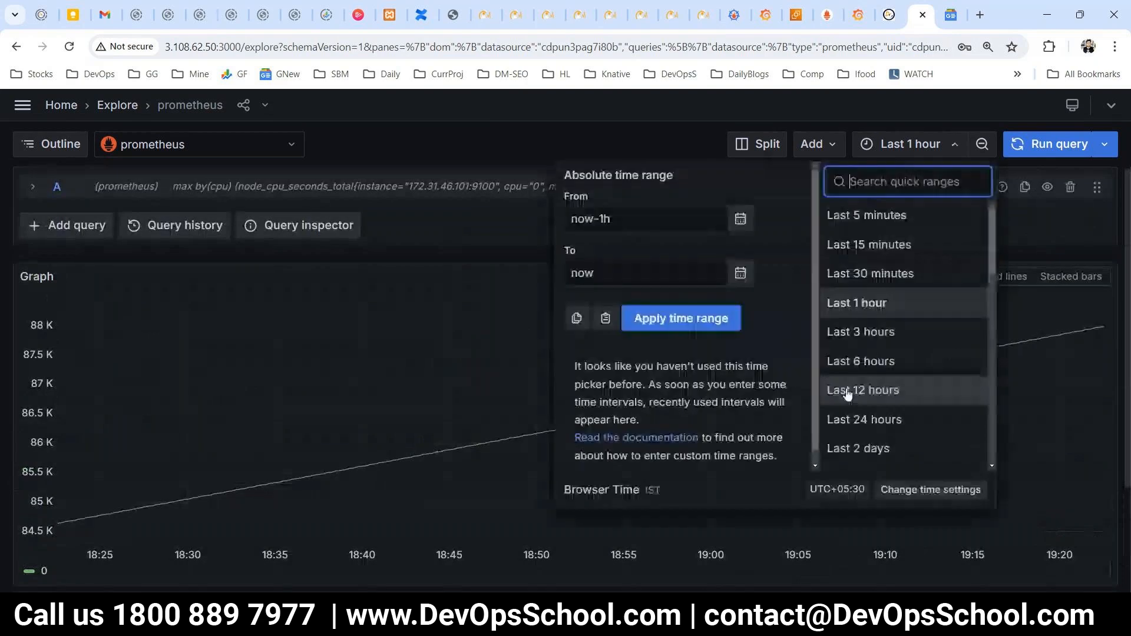
click(861, 449)
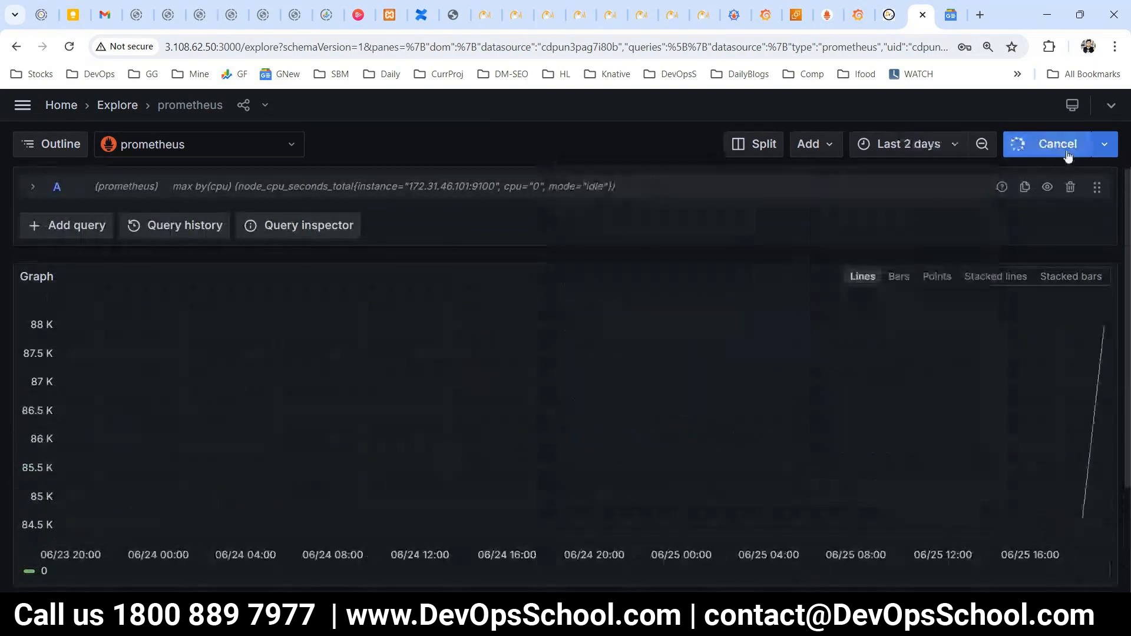
click(907, 144)
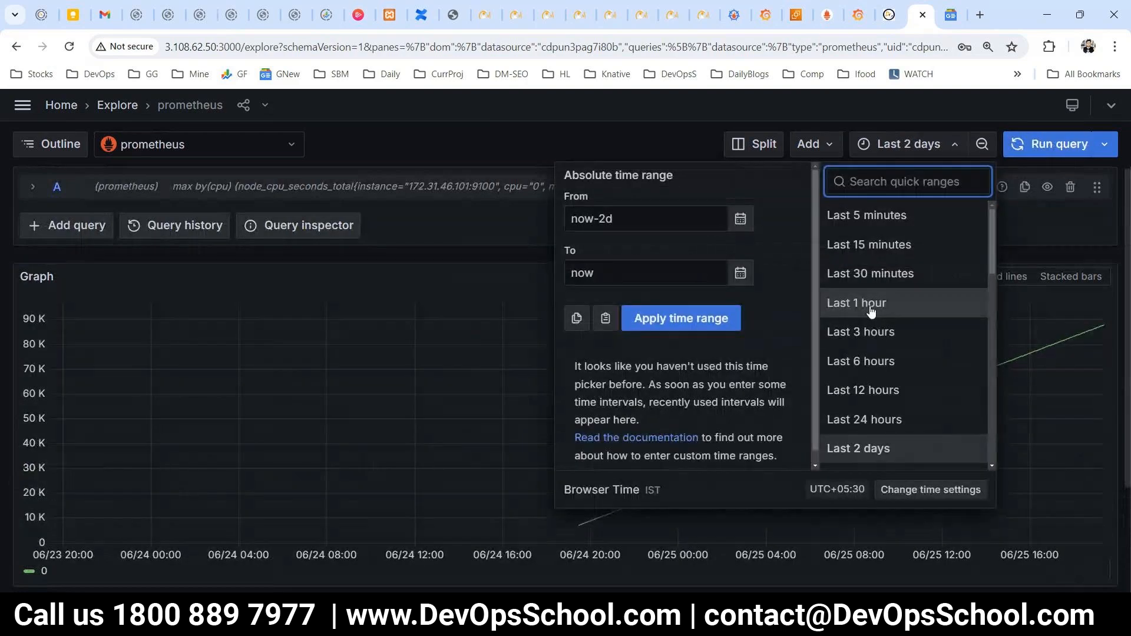
click(864, 420)
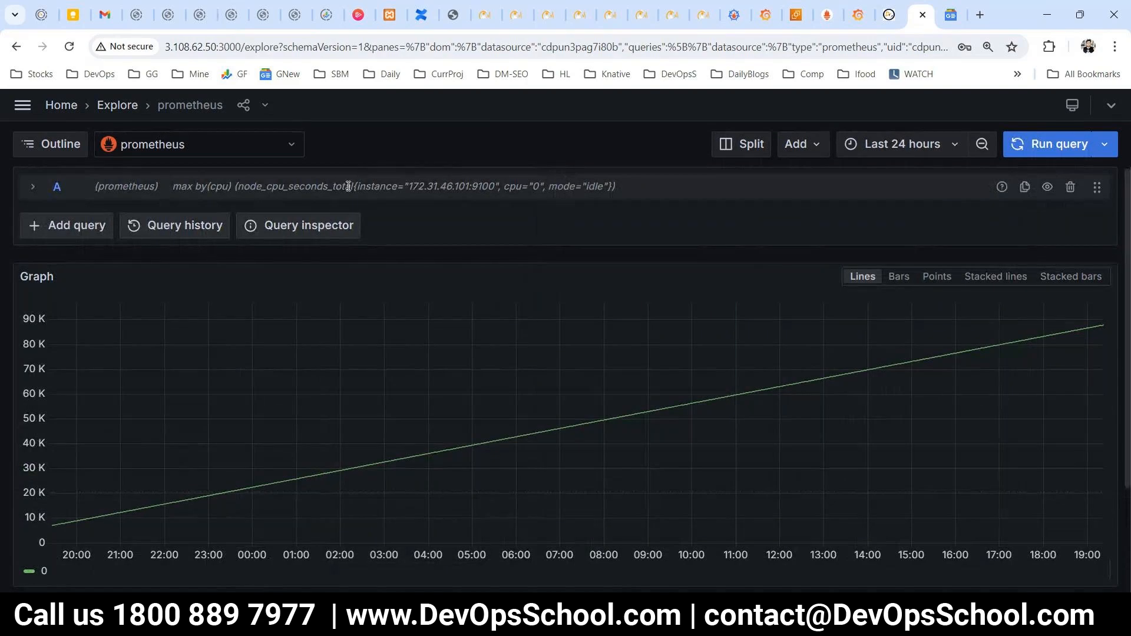
scroll(1072, 326, down, 2)
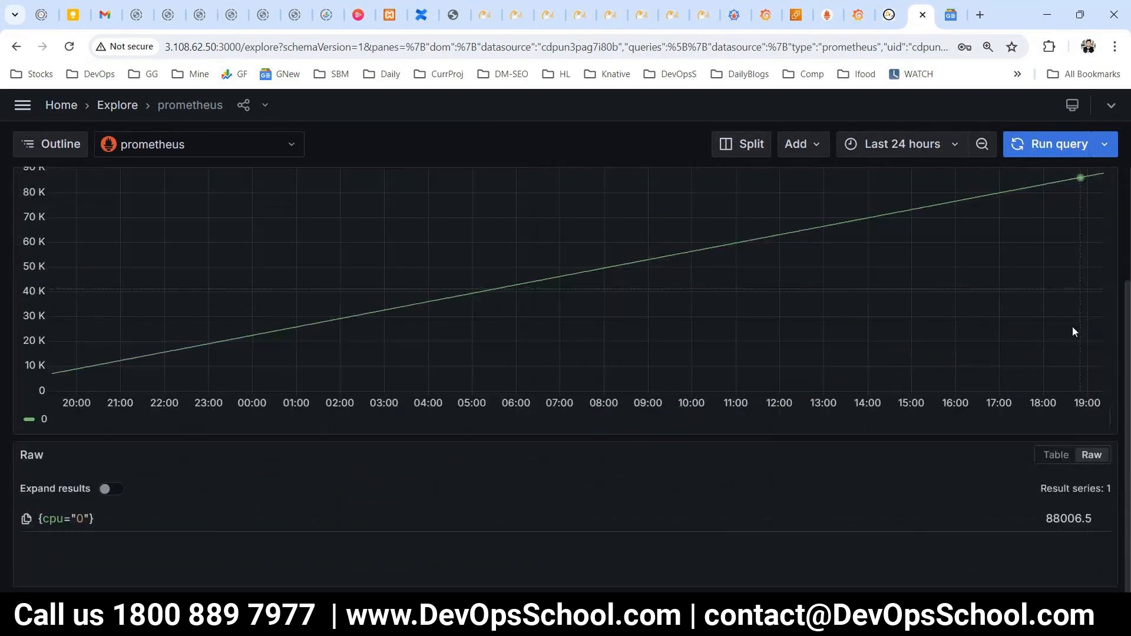
scroll(1047, 374, up, 2)
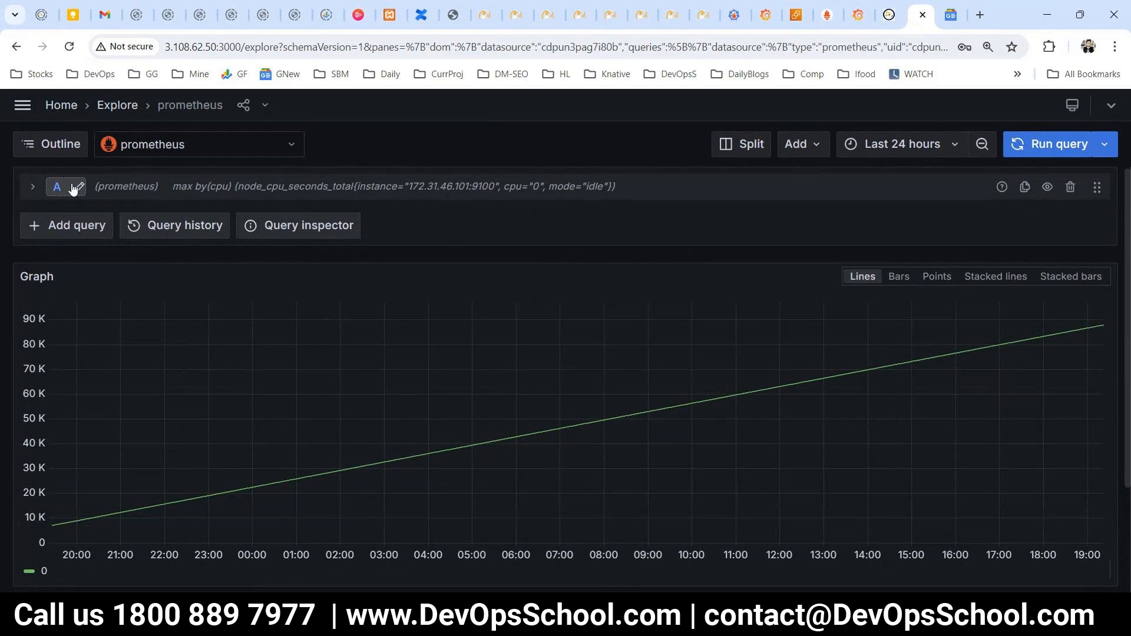
- Go to the Dashboards page and start a new dashboard
click(25, 120)
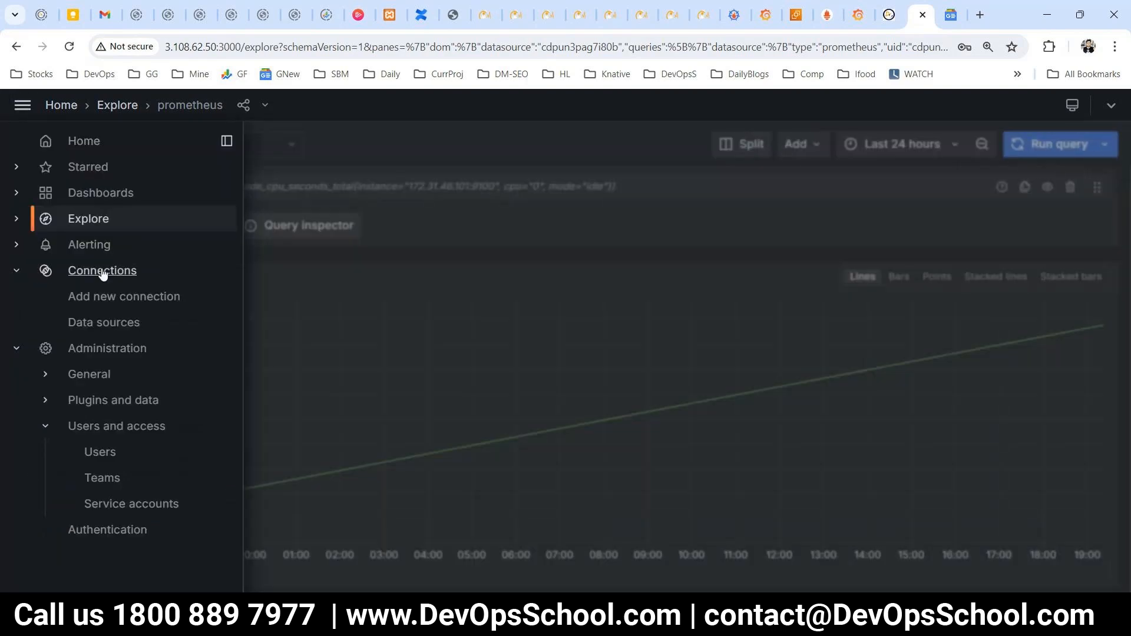
click(94, 193)
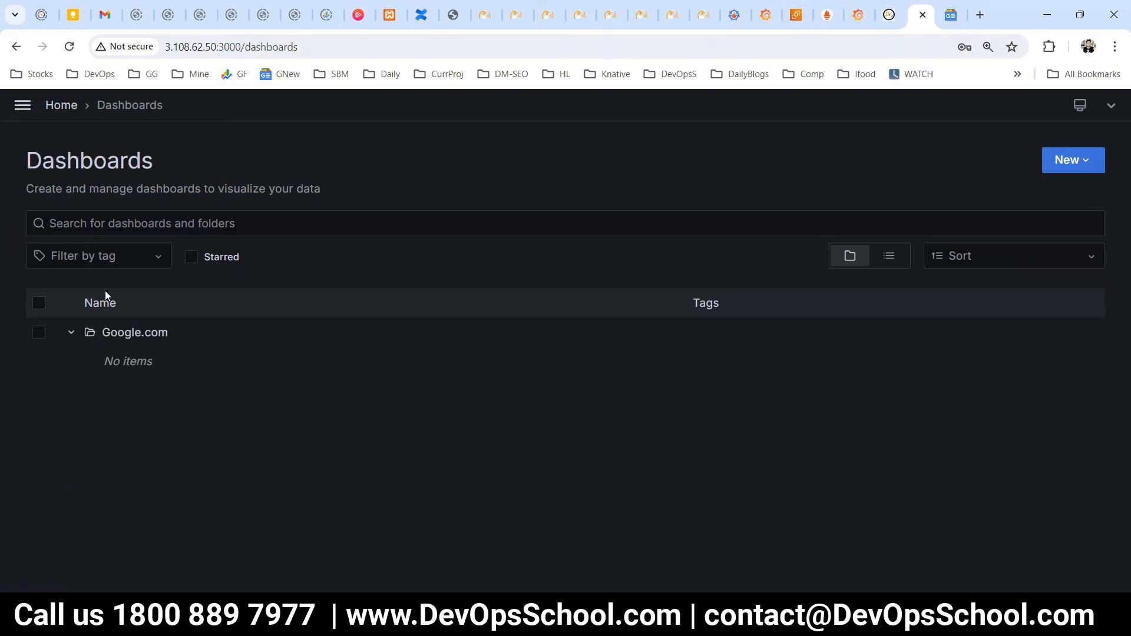
click(1083, 161)
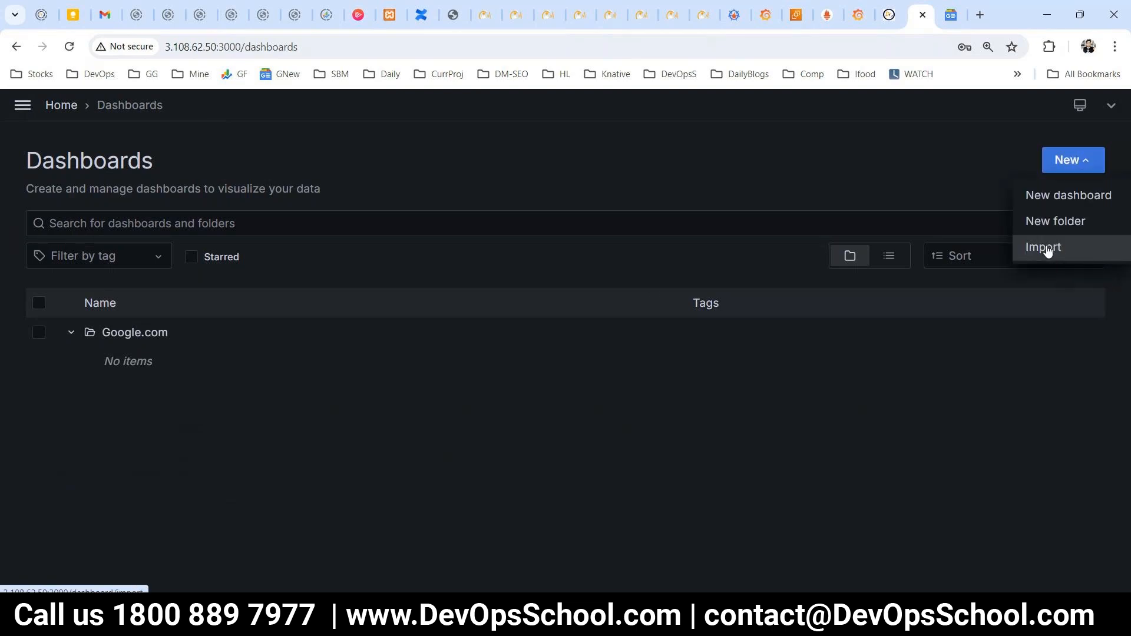
click(1059, 199)
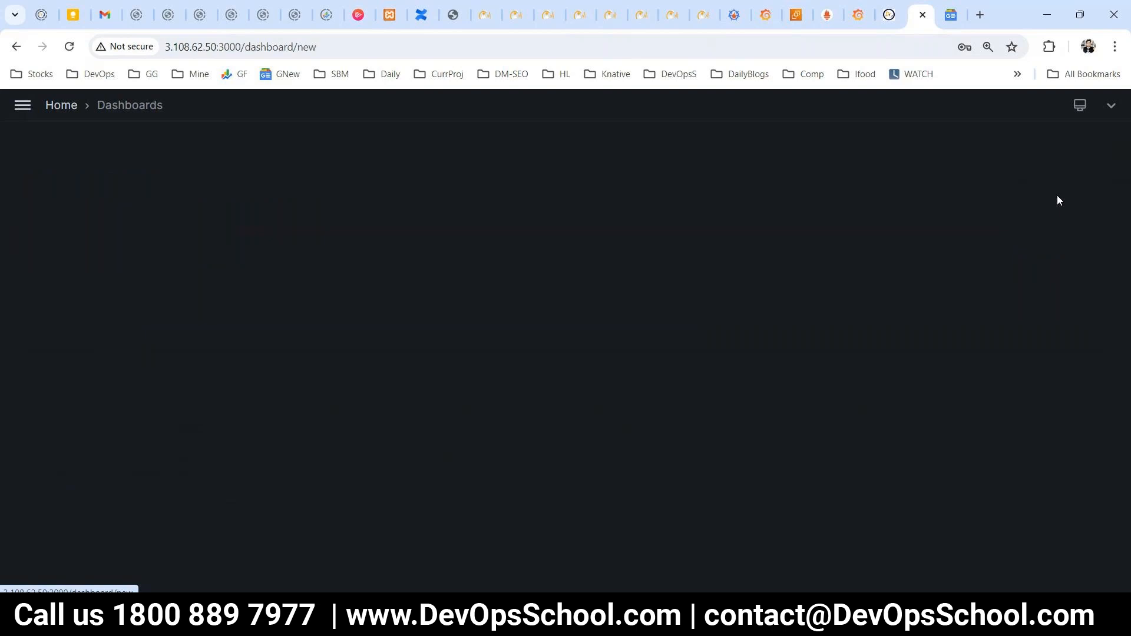
drag(306, 448, 497, 450)
click(511, 477)
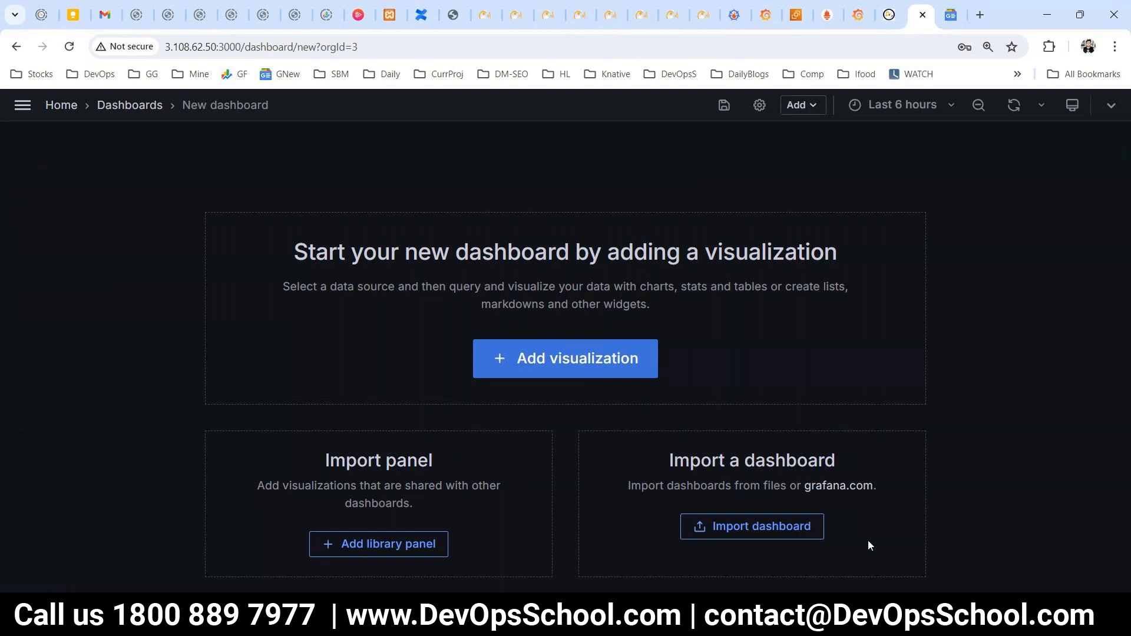
- Open the Import dashboard page and look over its JSON file upload and grafana.com/dashboards import options
drag(800, 507, 671, 449)
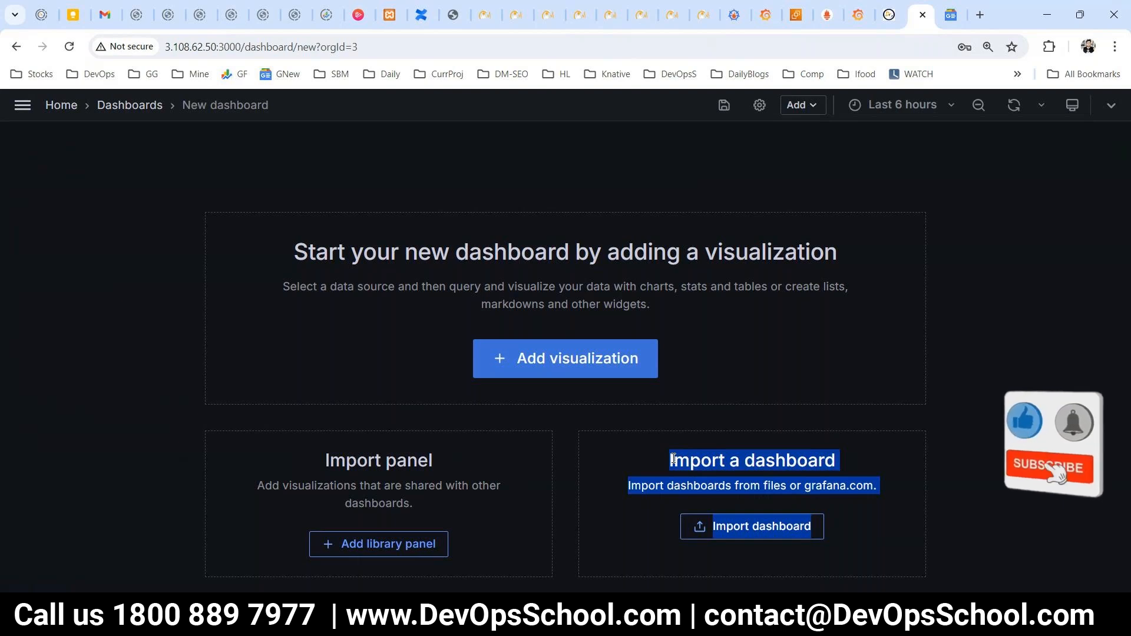
click(766, 526)
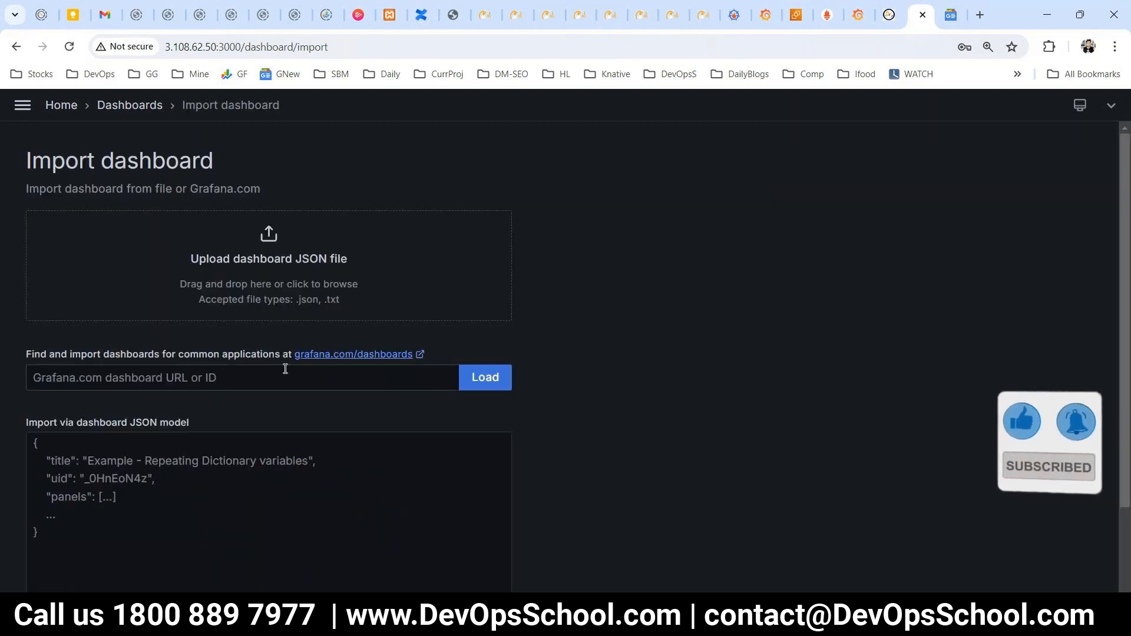
drag(349, 263, 281, 259)
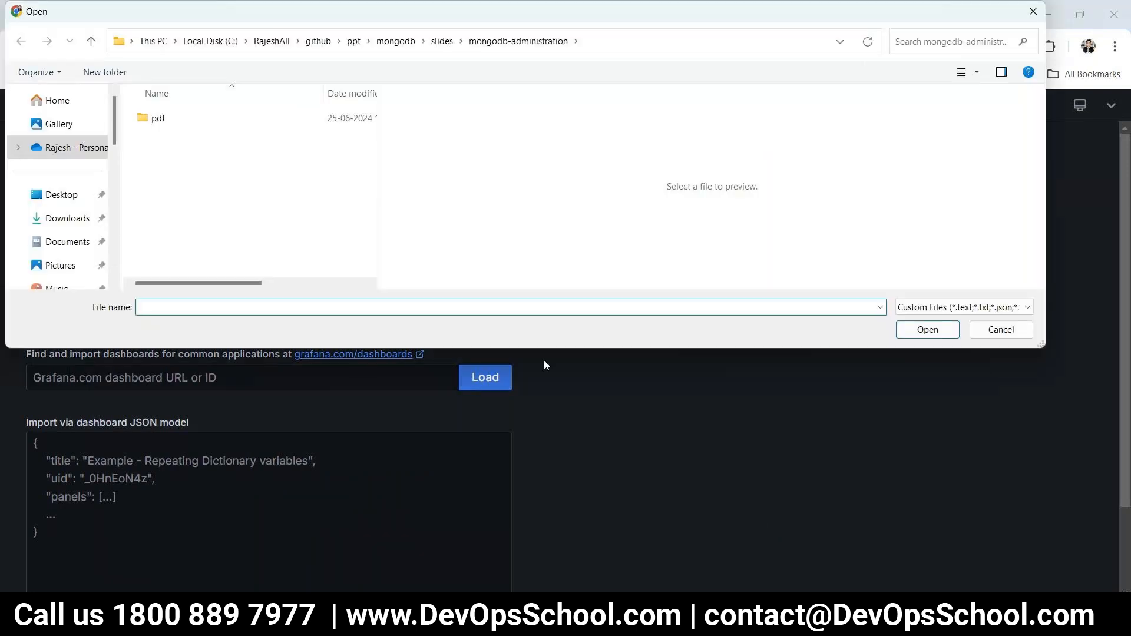
key(Escape)
drag(430, 359, 297, 356)
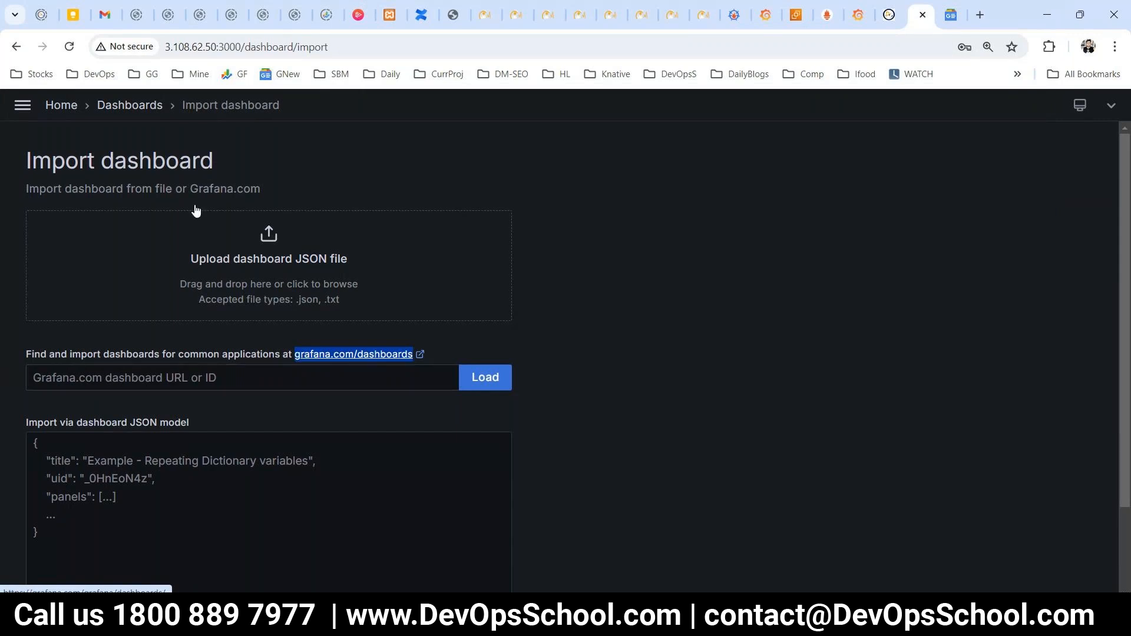
- Return to Dashboards, start a new dashboard and add a visualization using the prometheus data source
click(128, 107)
click(1083, 161)
click(1061, 195)
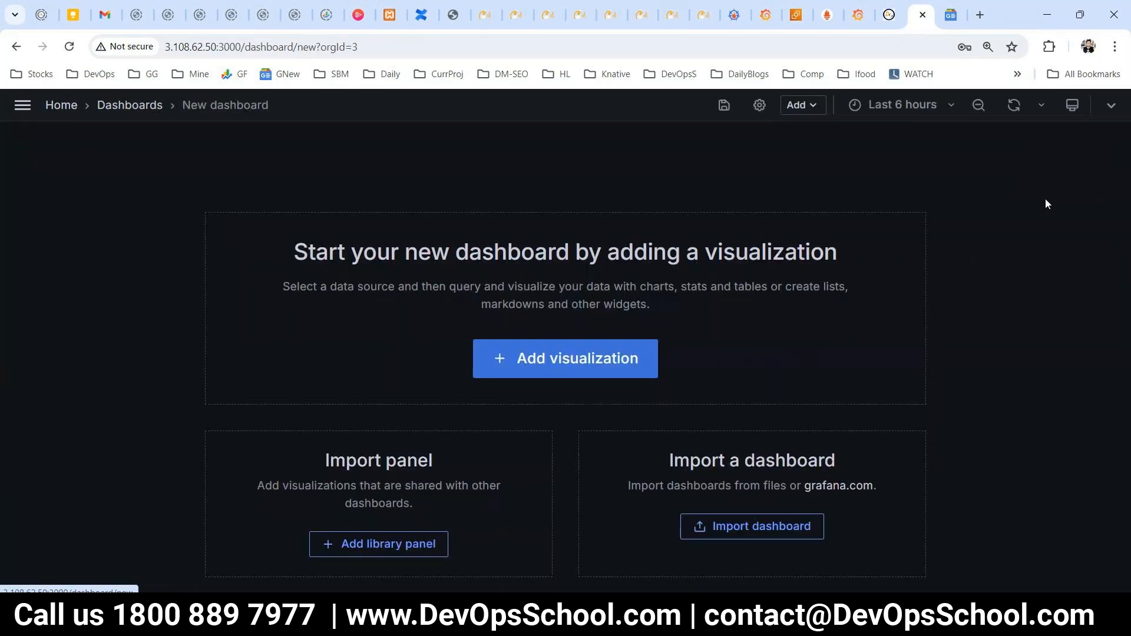
click(561, 357)
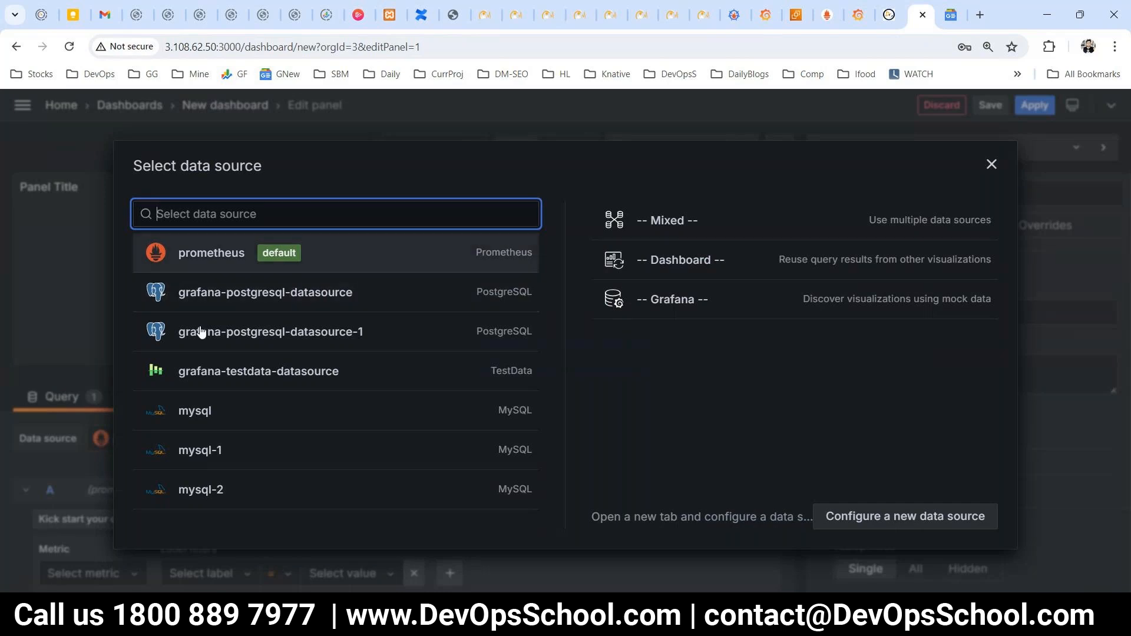
click(246, 256)
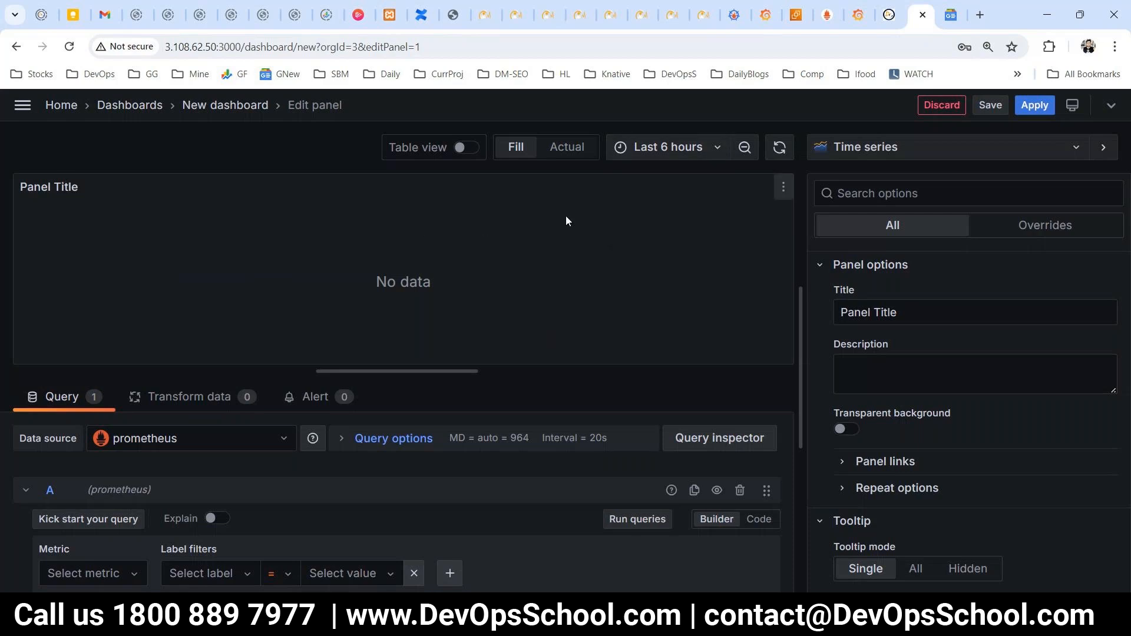
- Check the actions offered for the empty panel, including the More submenu, and set the panel title to CPU
click(783, 187)
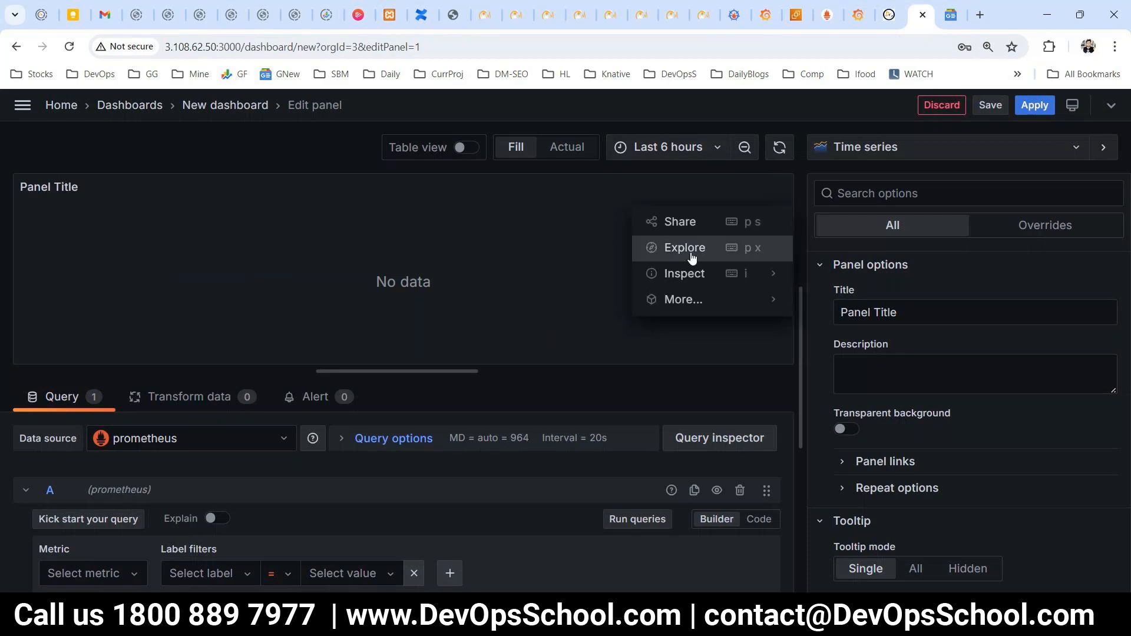
mouse_move(677, 299)
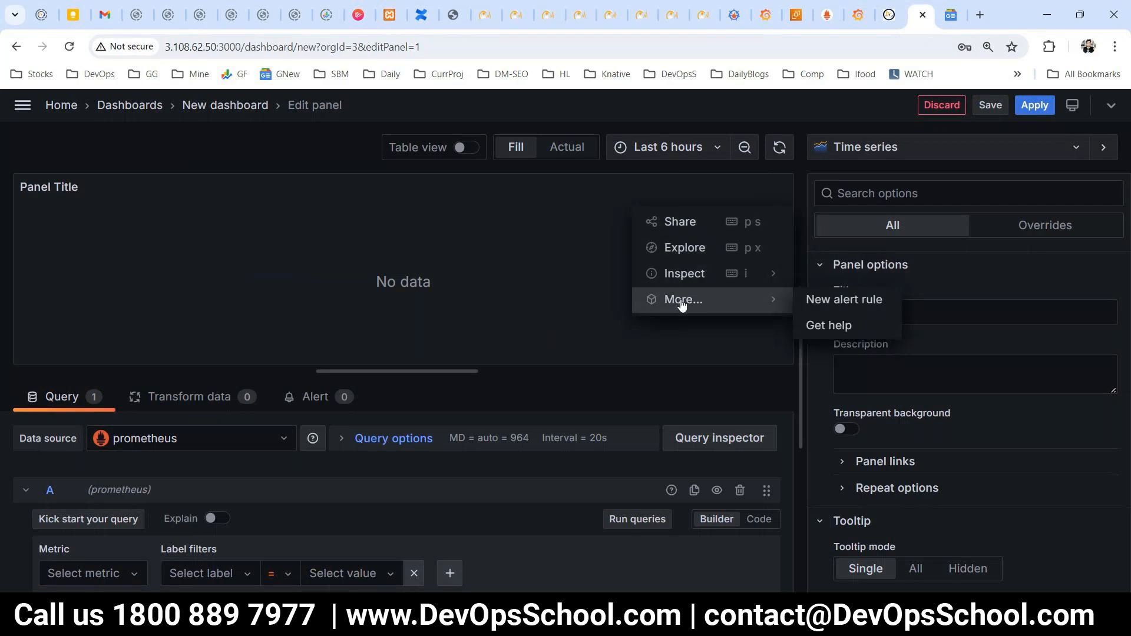
click(345, 292)
drag(912, 310, 730, 316)
text(CPU)
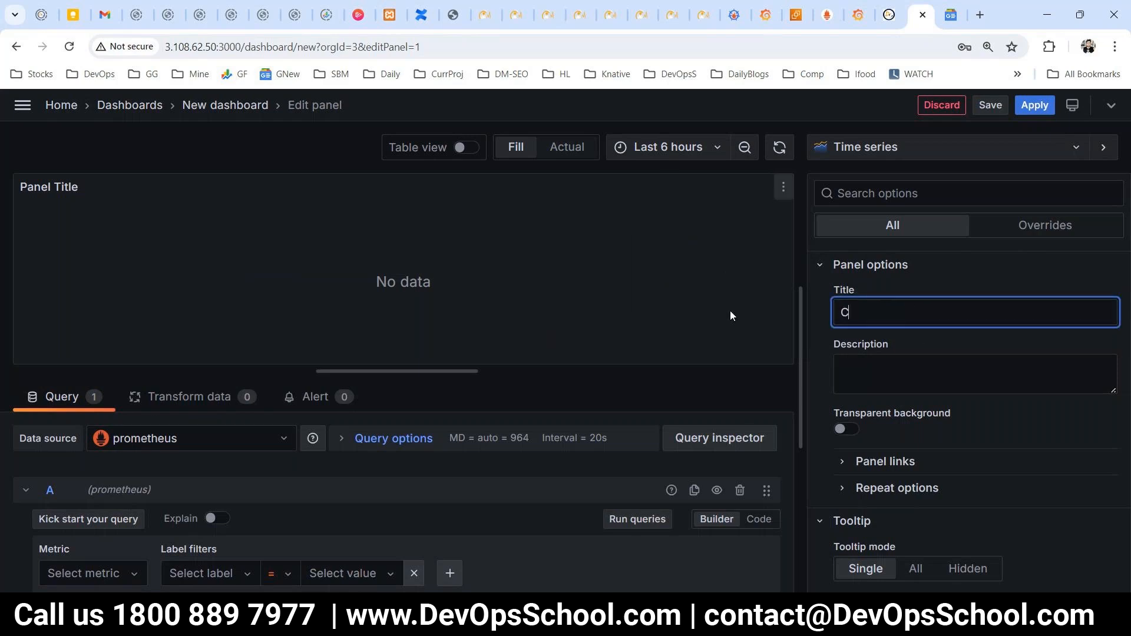
click(756, 319)
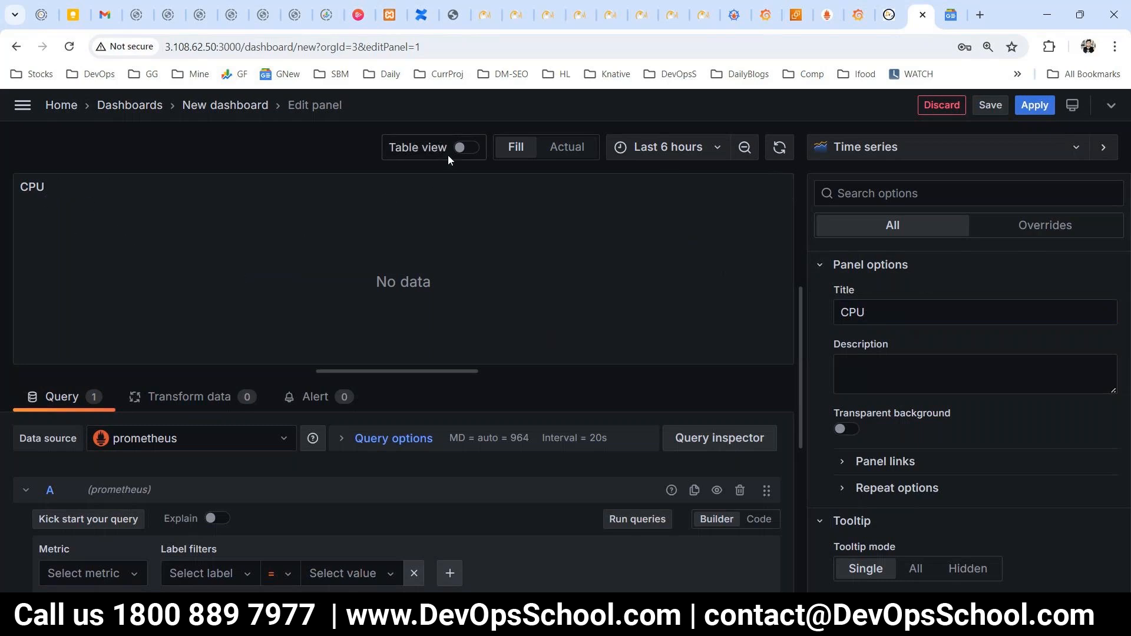
- Preview the CPU panel in table view and at Actual size, then restore the Fill graph view
click(469, 154)
click(468, 154)
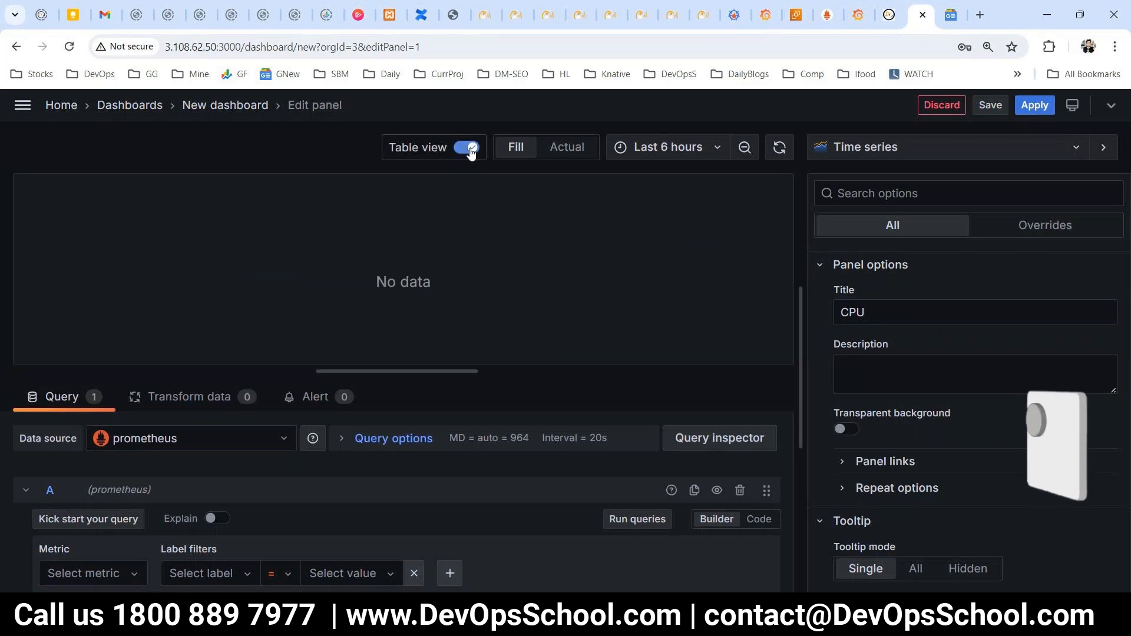
click(563, 148)
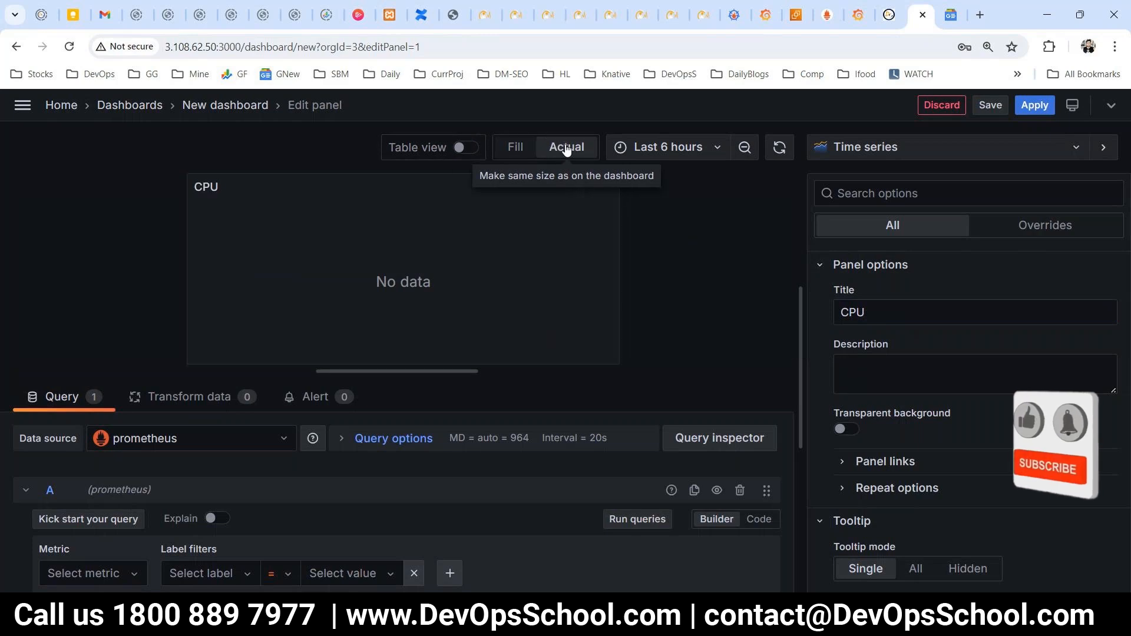
click(519, 148)
- Set the CPU panel's time range to Last 12 hours and select prometheus as the query's data source
click(681, 148)
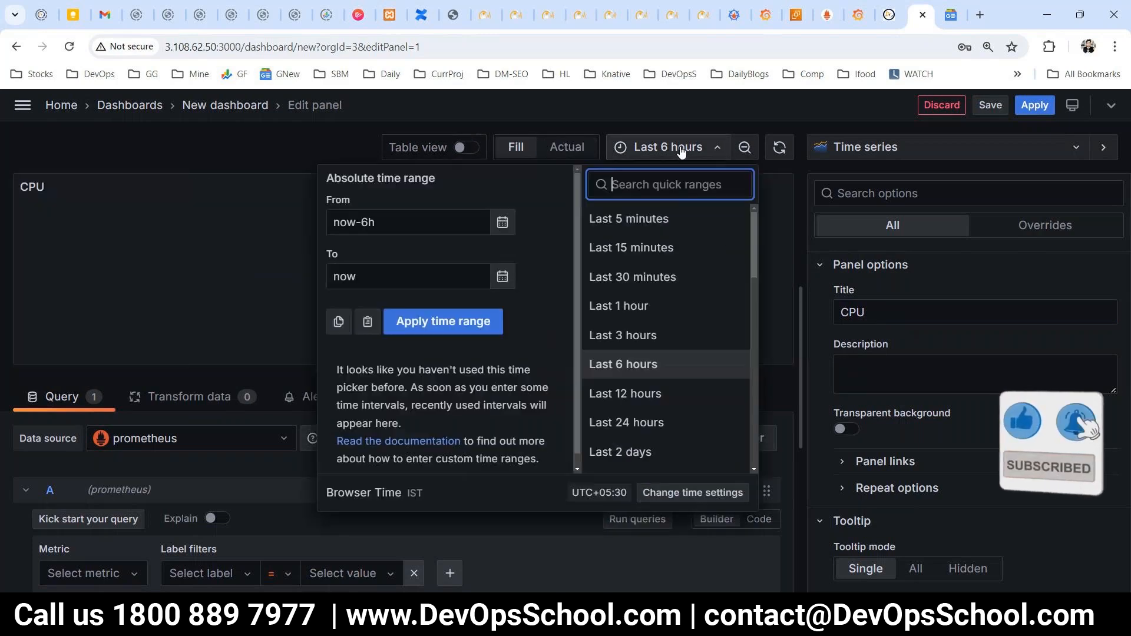
click(637, 393)
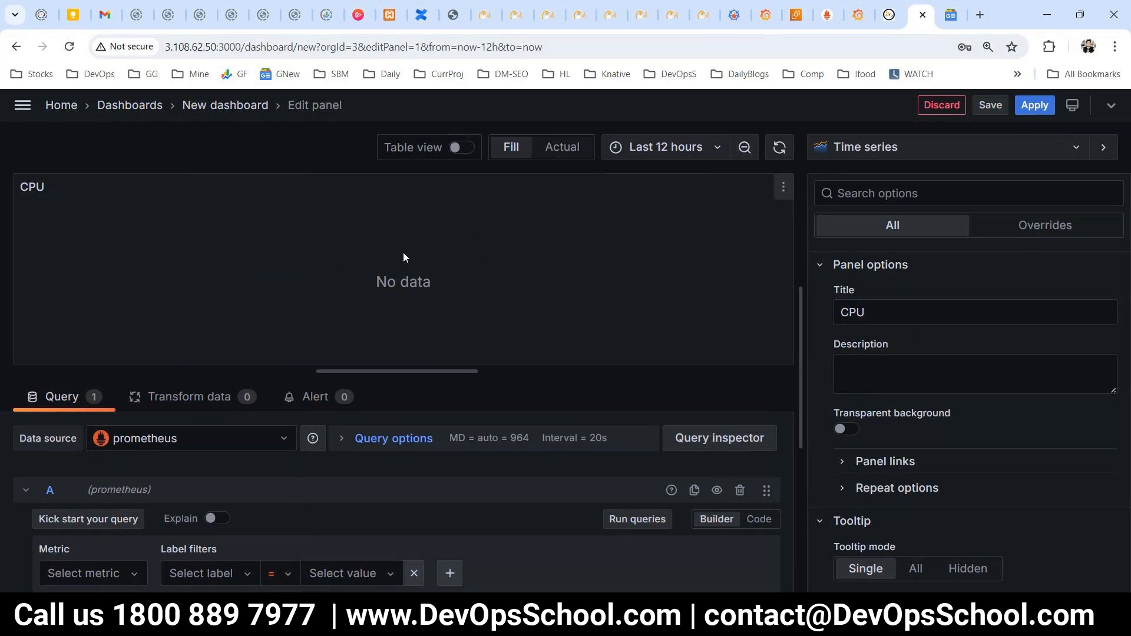
click(175, 439)
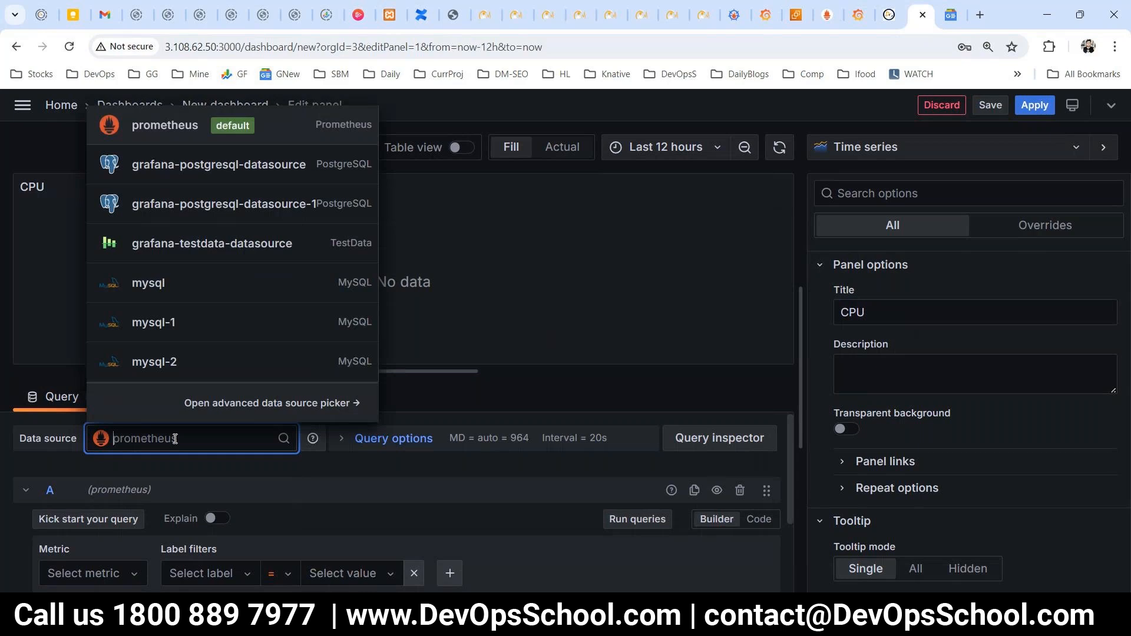
click(178, 126)
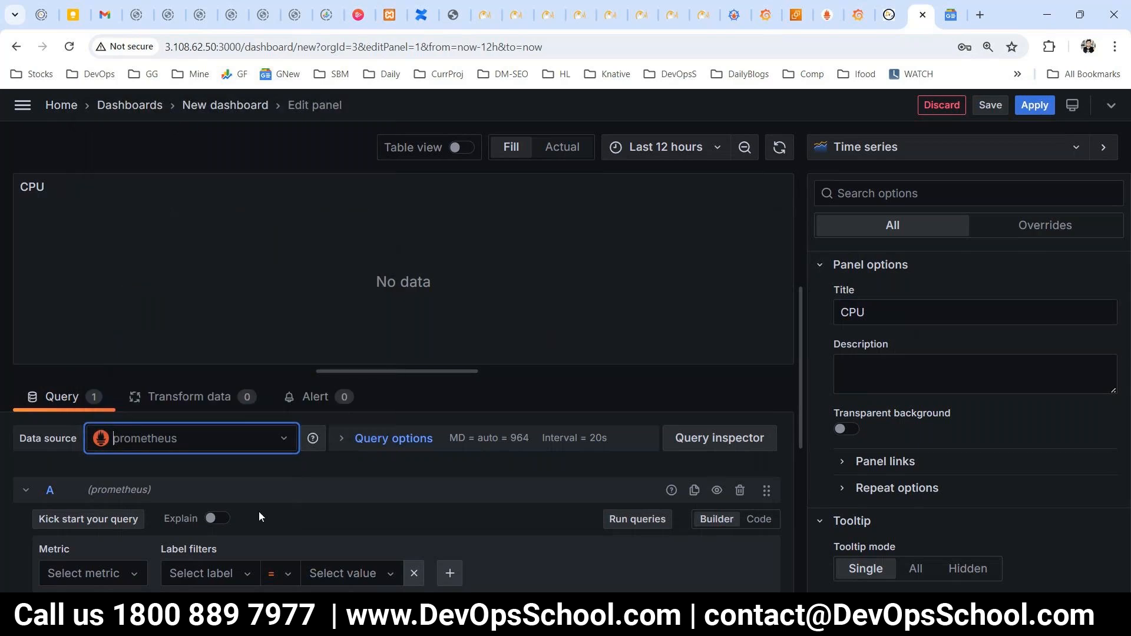
- Search query A's metric list for "mem" and look through the matching metrics at 90% page zoom
click(63, 575)
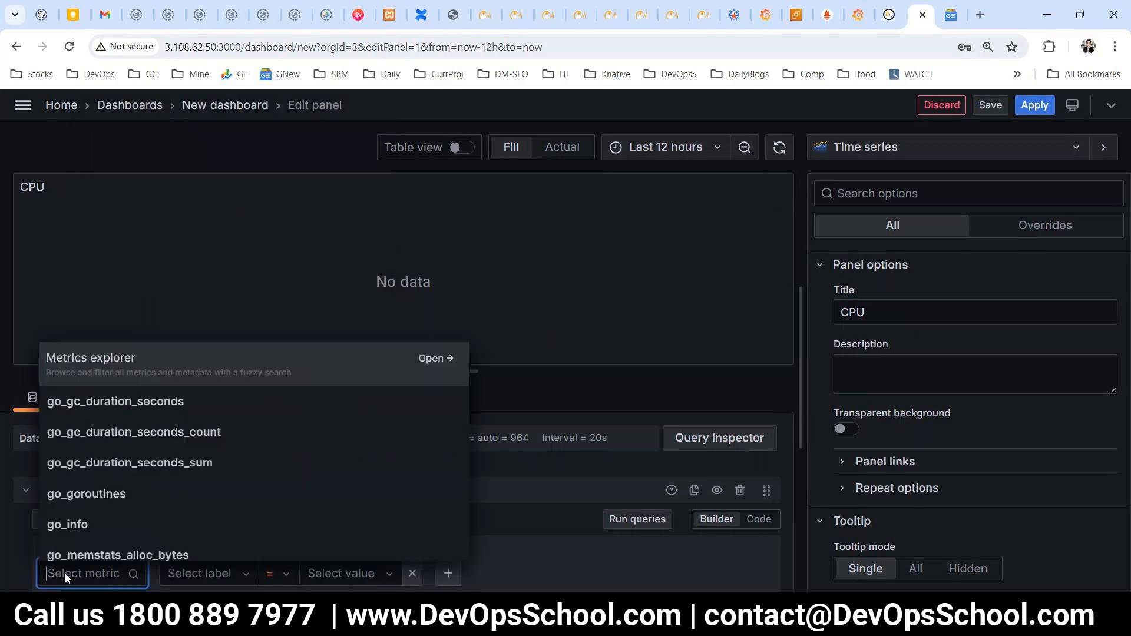
key(ctrl+minus)
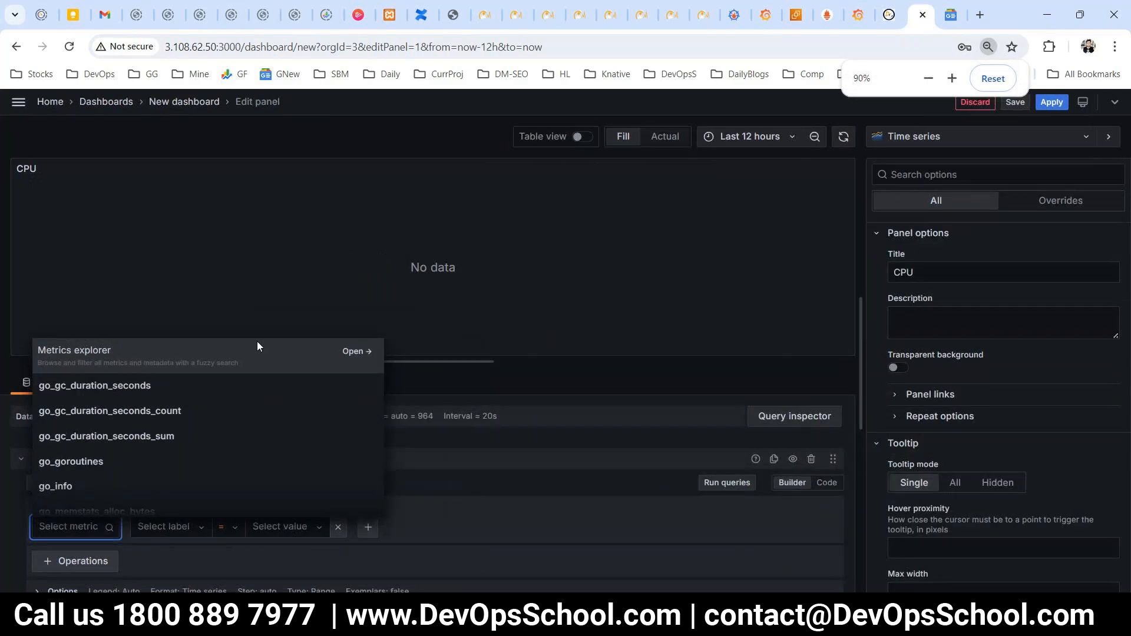
text(mem)
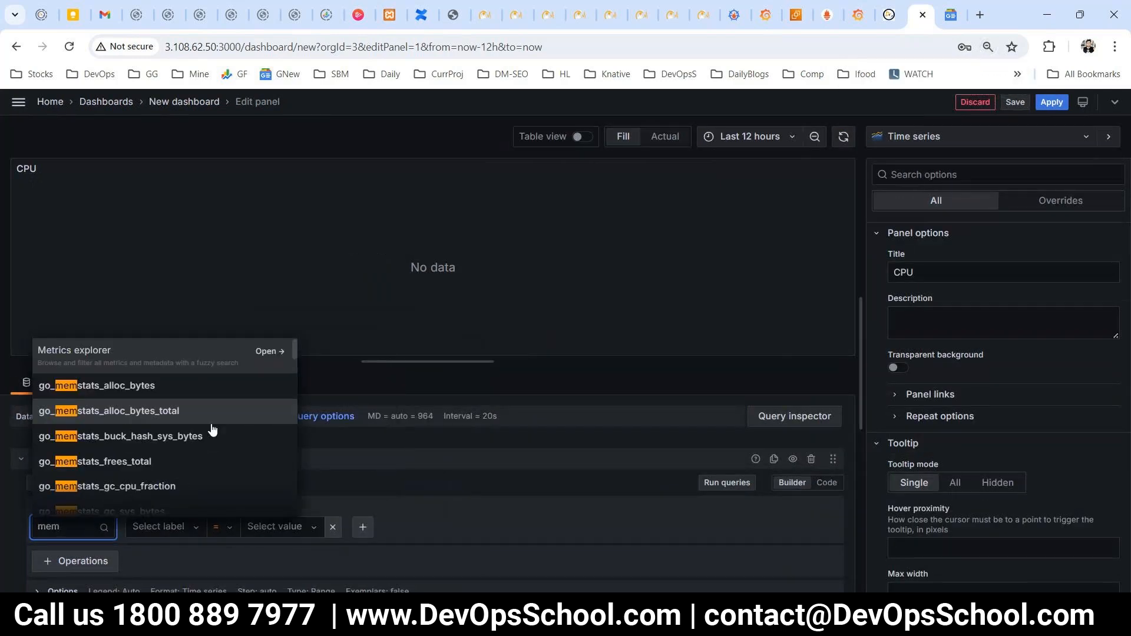
scroll(177, 439, down, 3)
scroll(168, 466, up, 3)
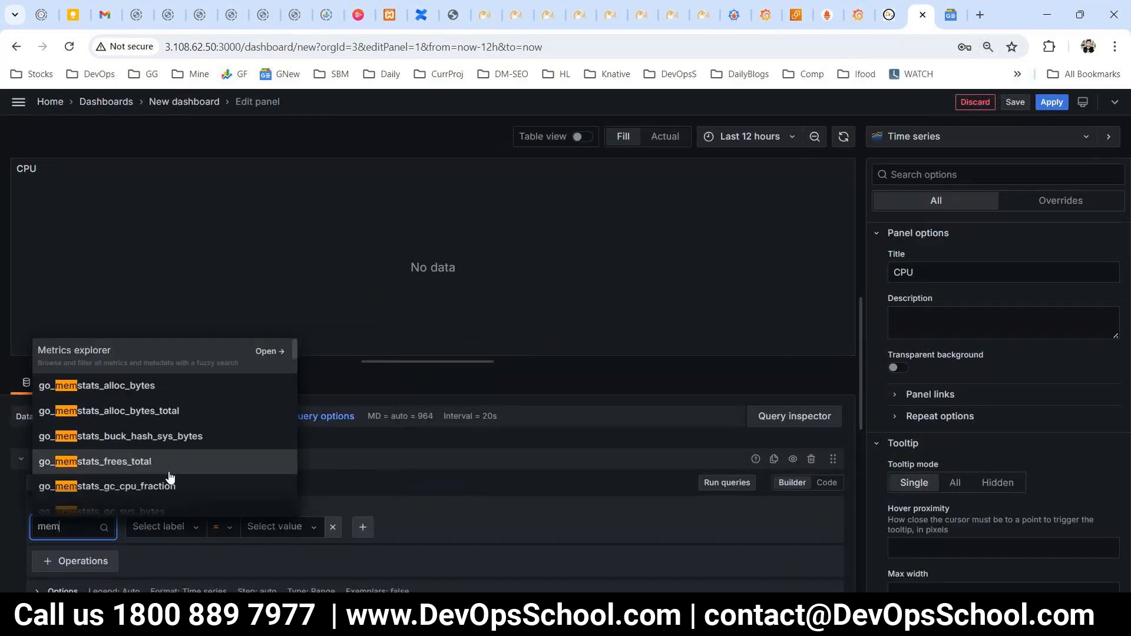
scroll(134, 462, down, 3)
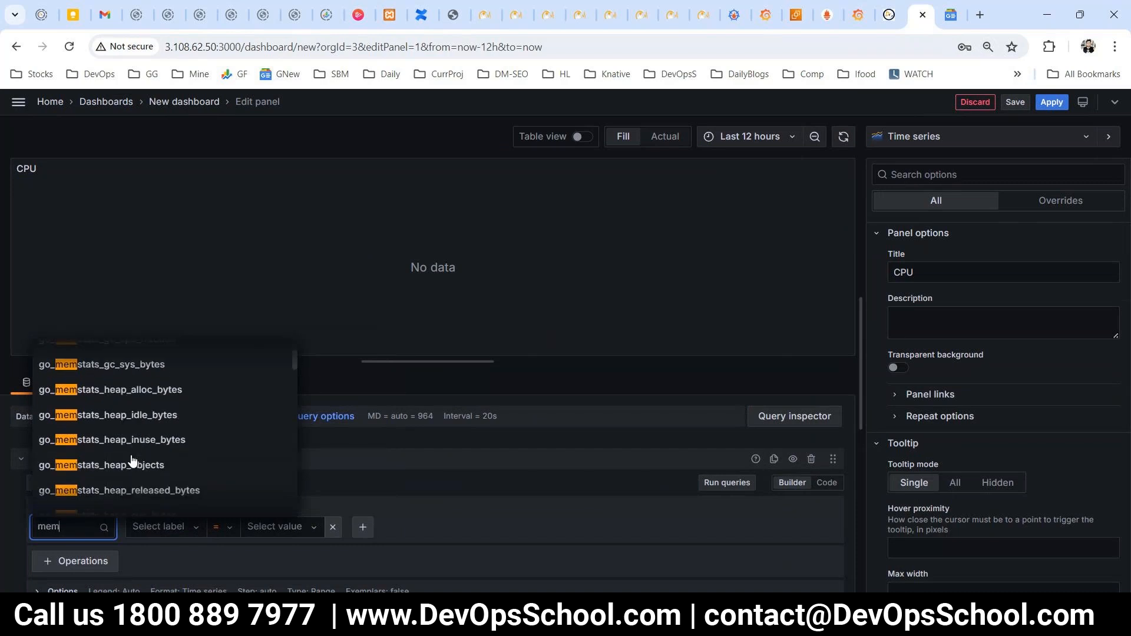
- Search query A's metric list for "node_" and select the node_memory_MemFree_percent metric
key(ctrl+a)
text(node)
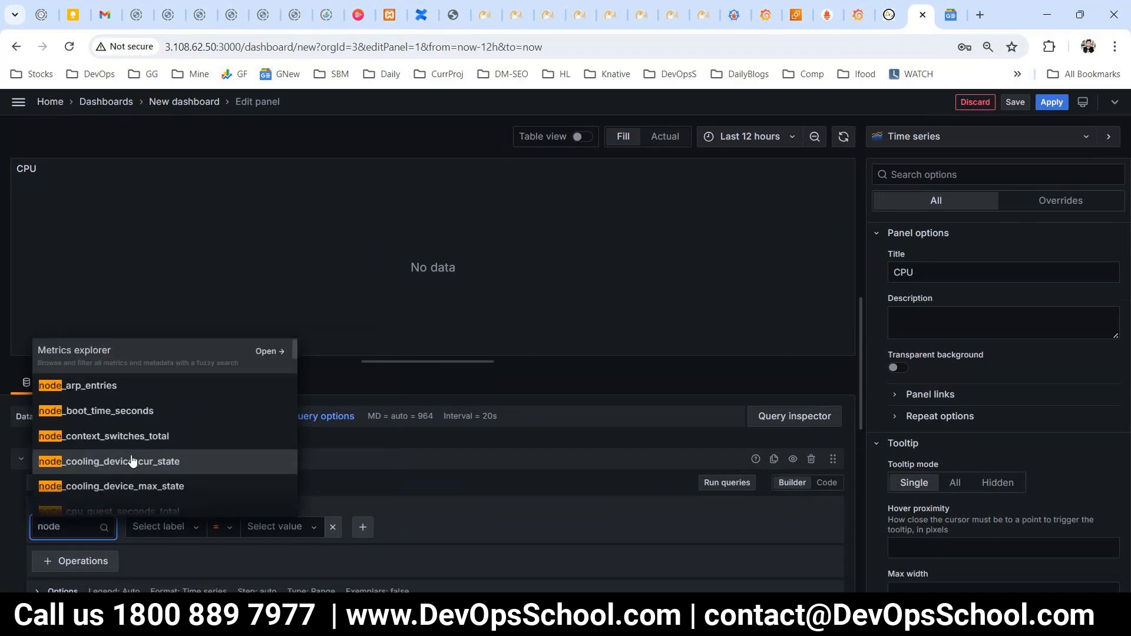
text(_)
scroll(163, 436, down, 1)
scroll(171, 454, down, 3)
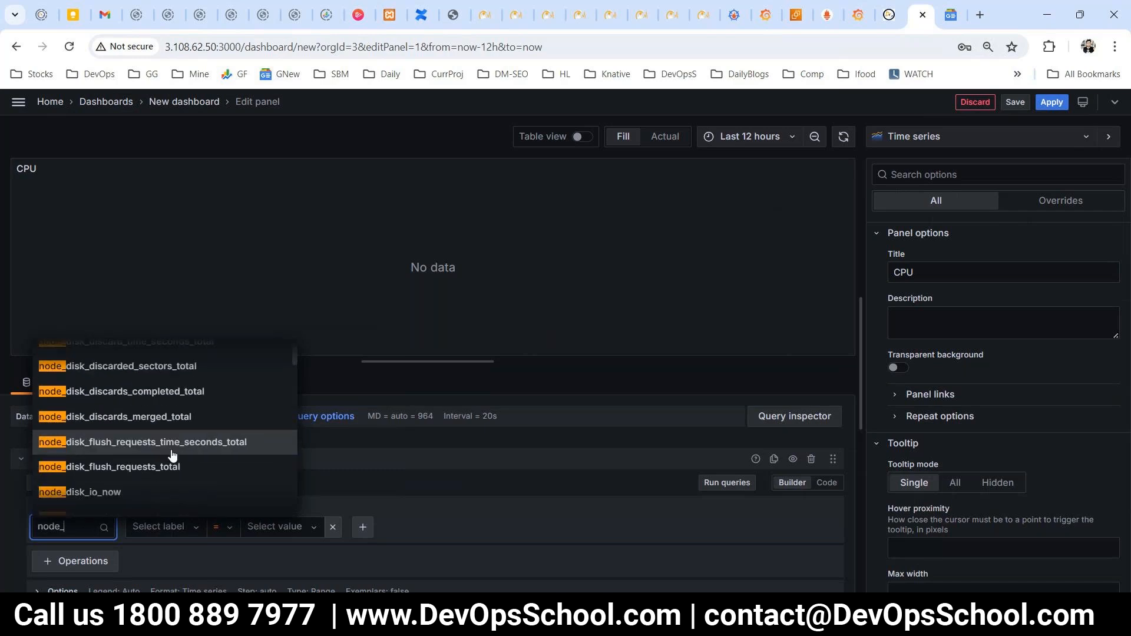
scroll(201, 448, down, 4)
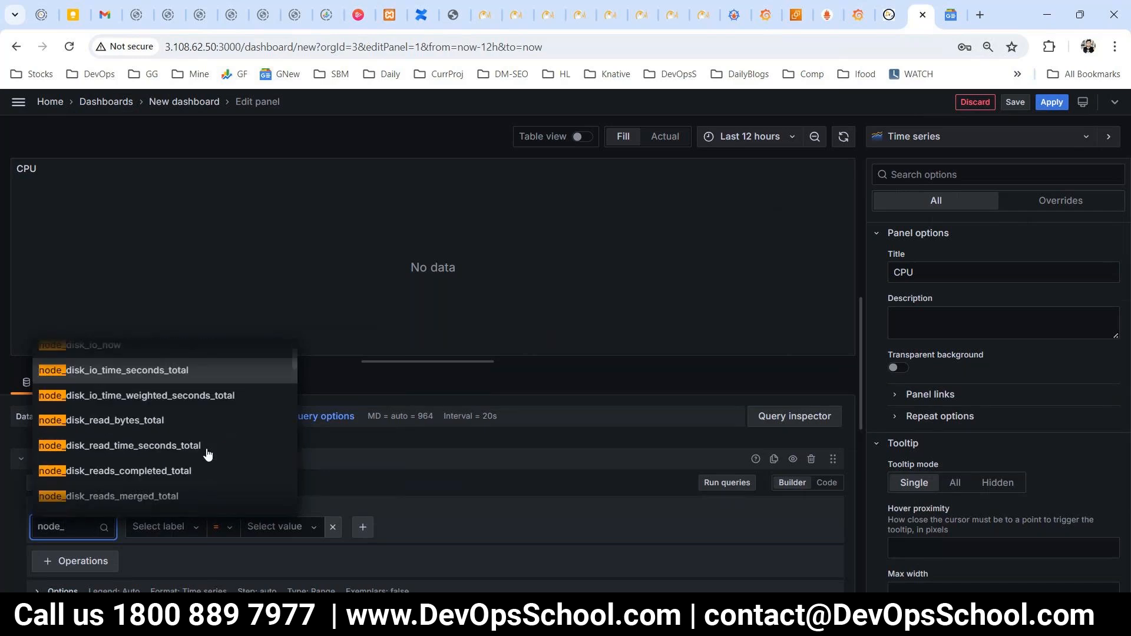
scroll(181, 451, down, 4)
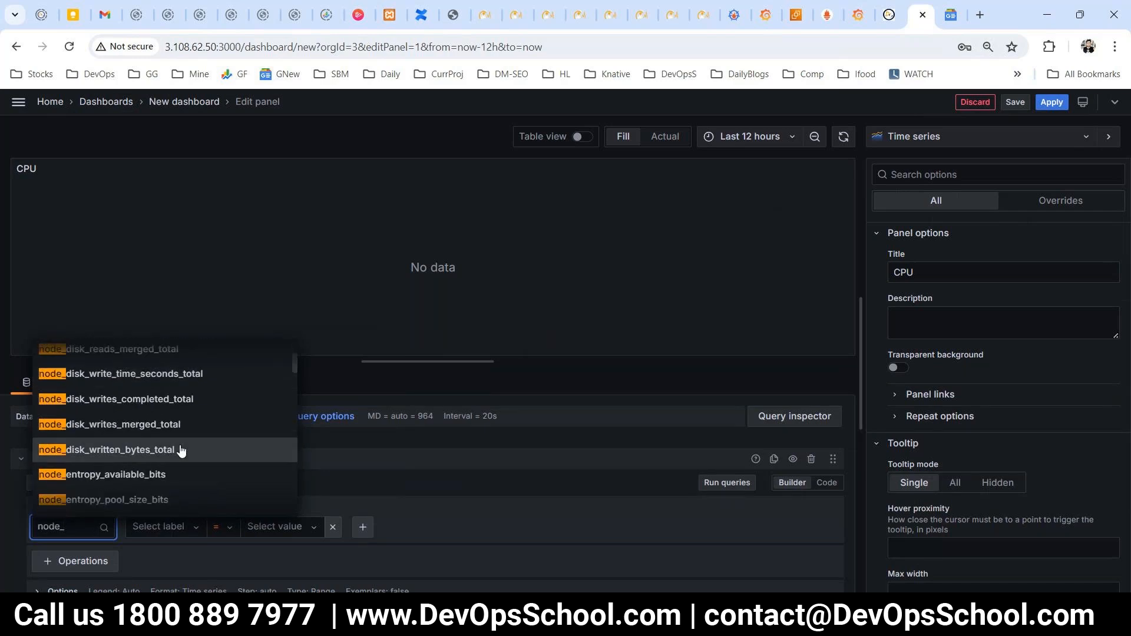
scroll(183, 453, down, 4)
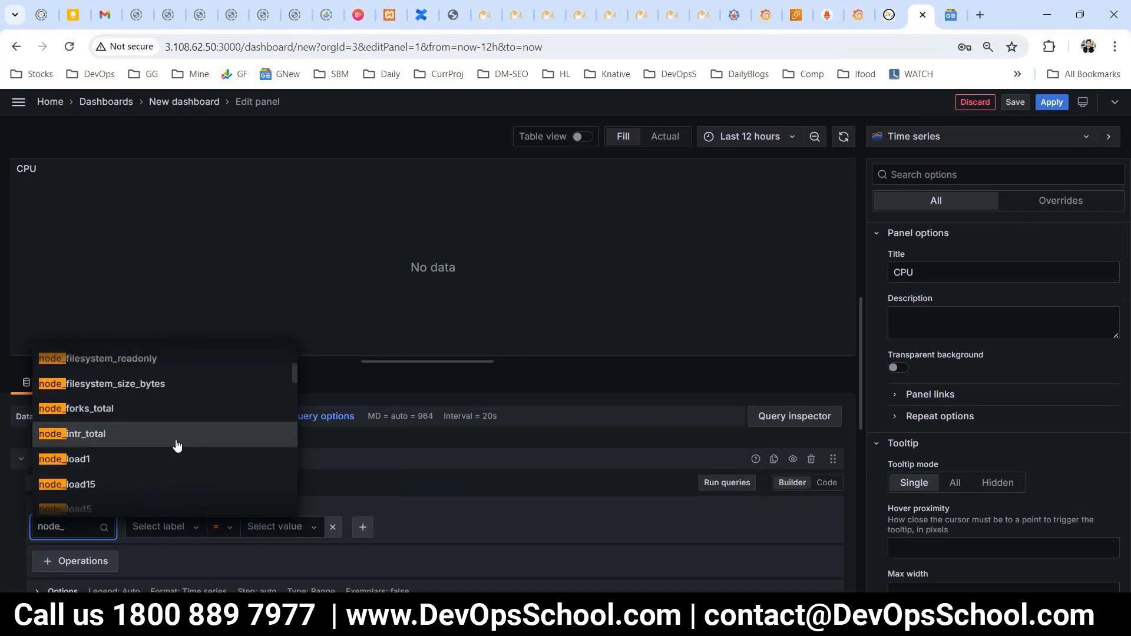
scroll(177, 443, up, 1)
scroll(176, 444, up, 6)
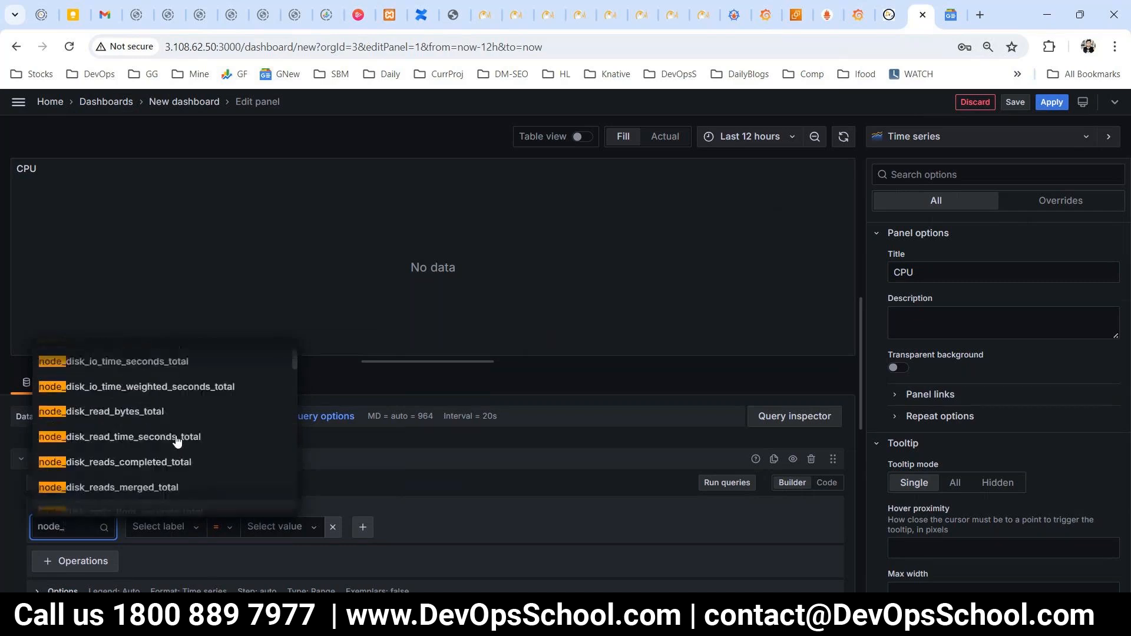
scroll(176, 441, up, 5)
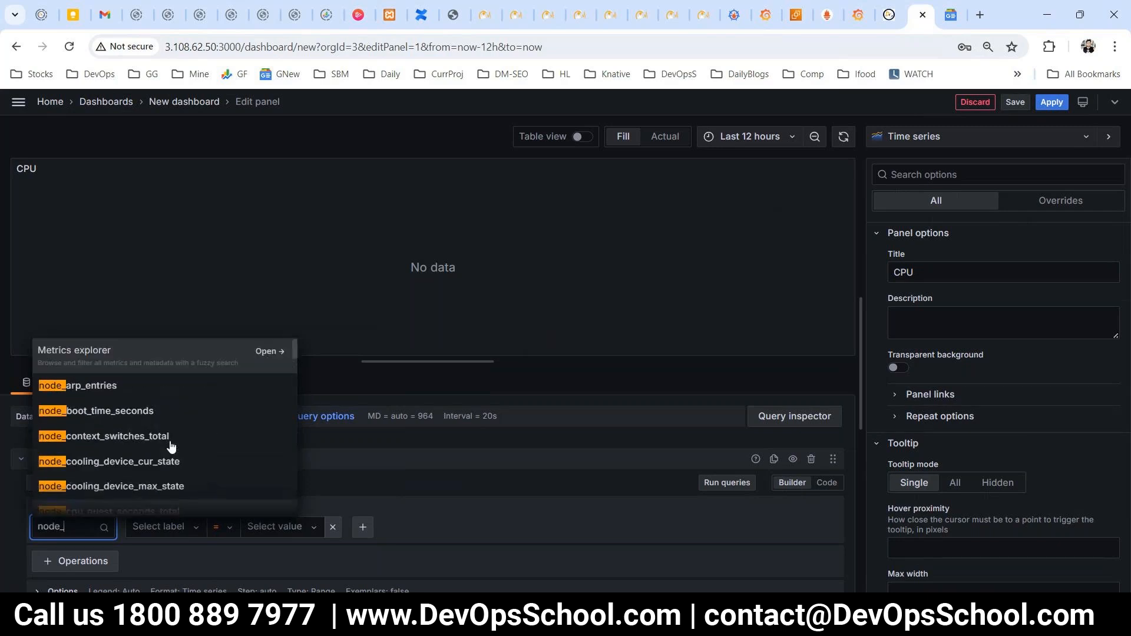
scroll(183, 443, down, 12)
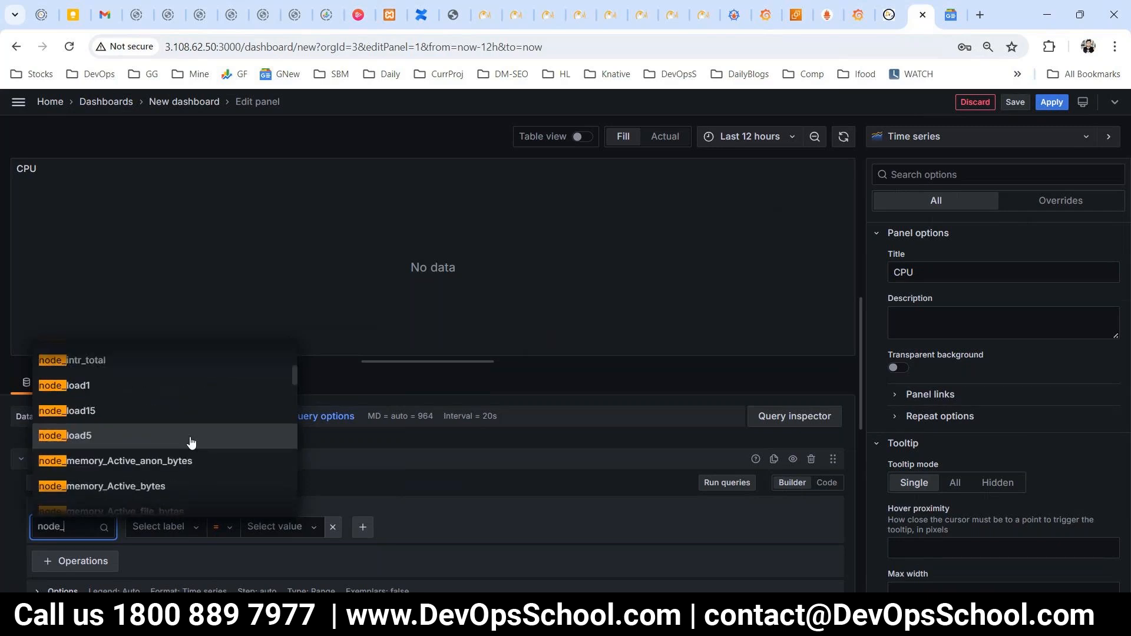
scroll(191, 441, down, 1)
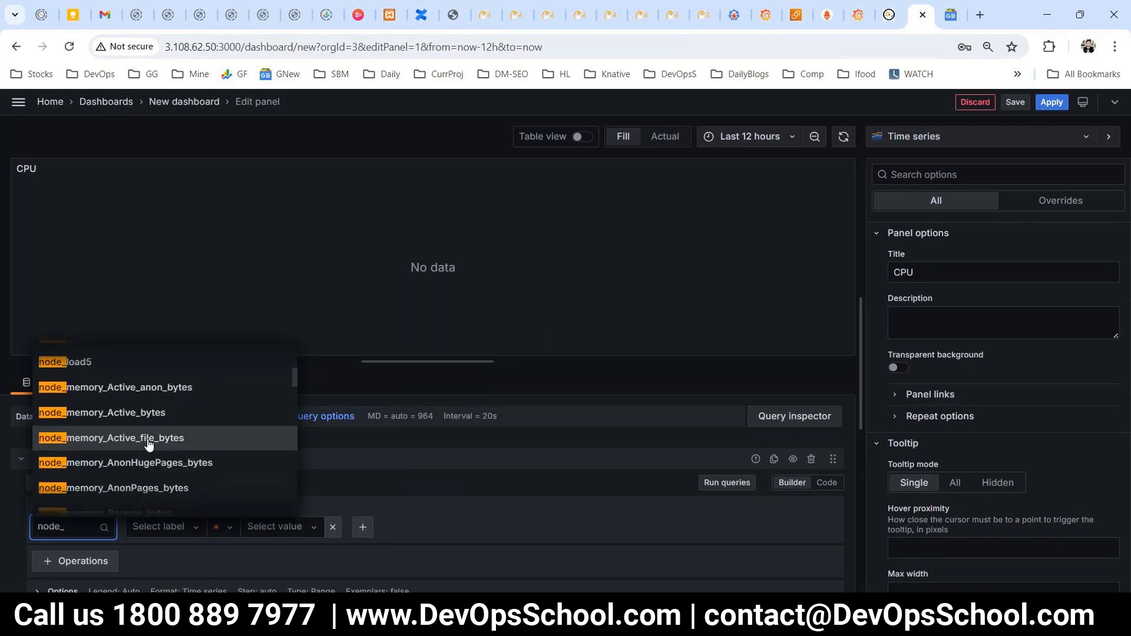
scroll(198, 455, down, 1)
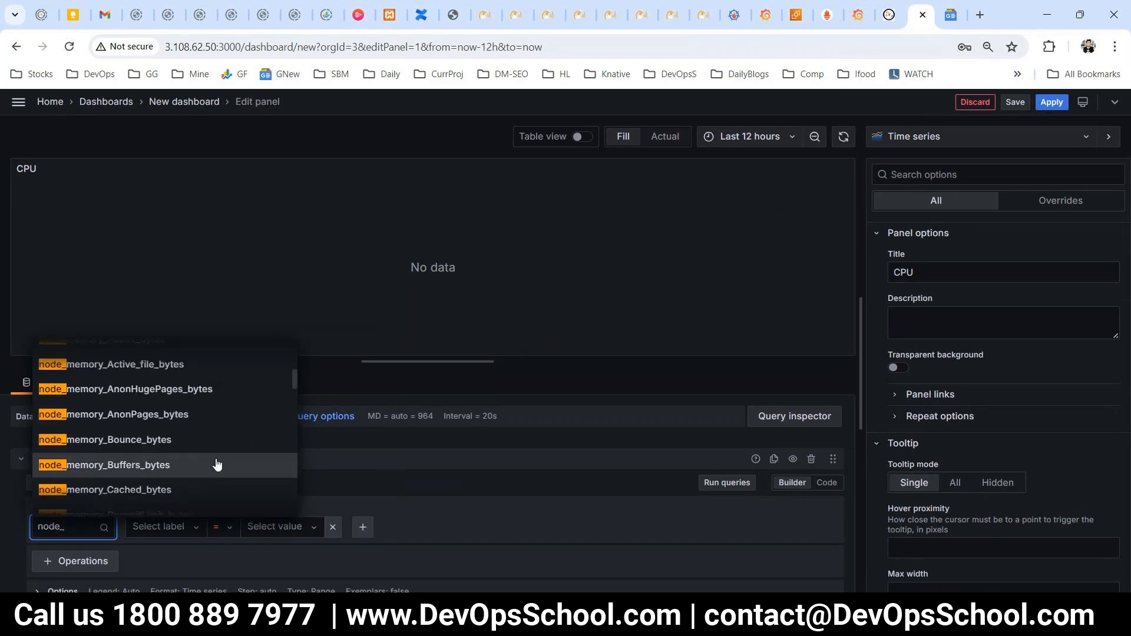
scroll(217, 465, down, 3)
scroll(207, 462, down, 3)
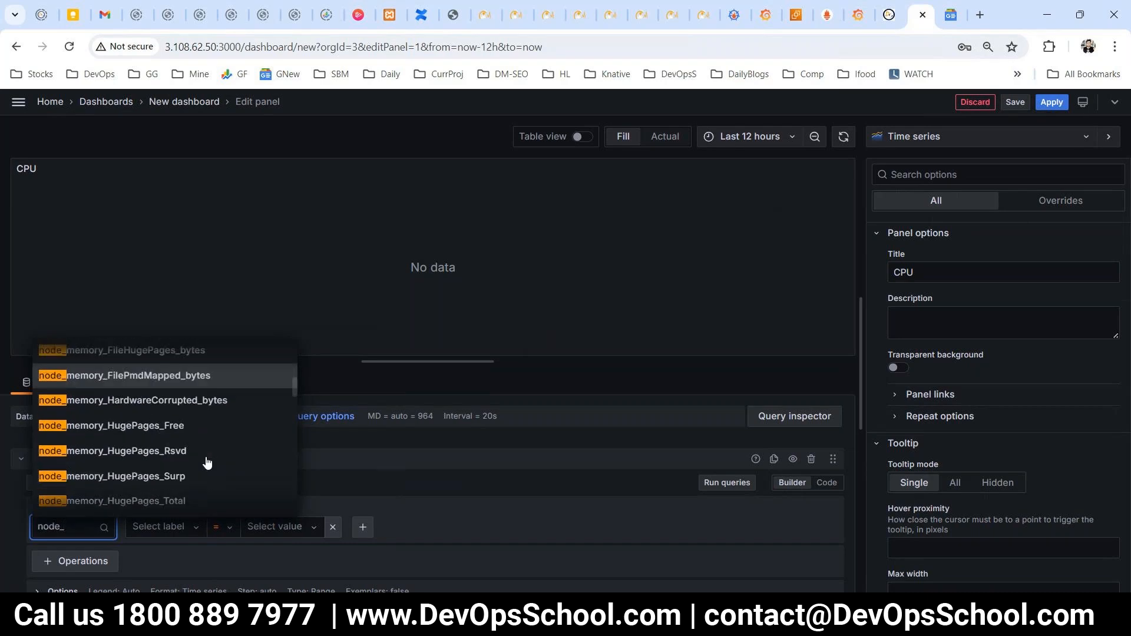
scroll(208, 460, down, 1)
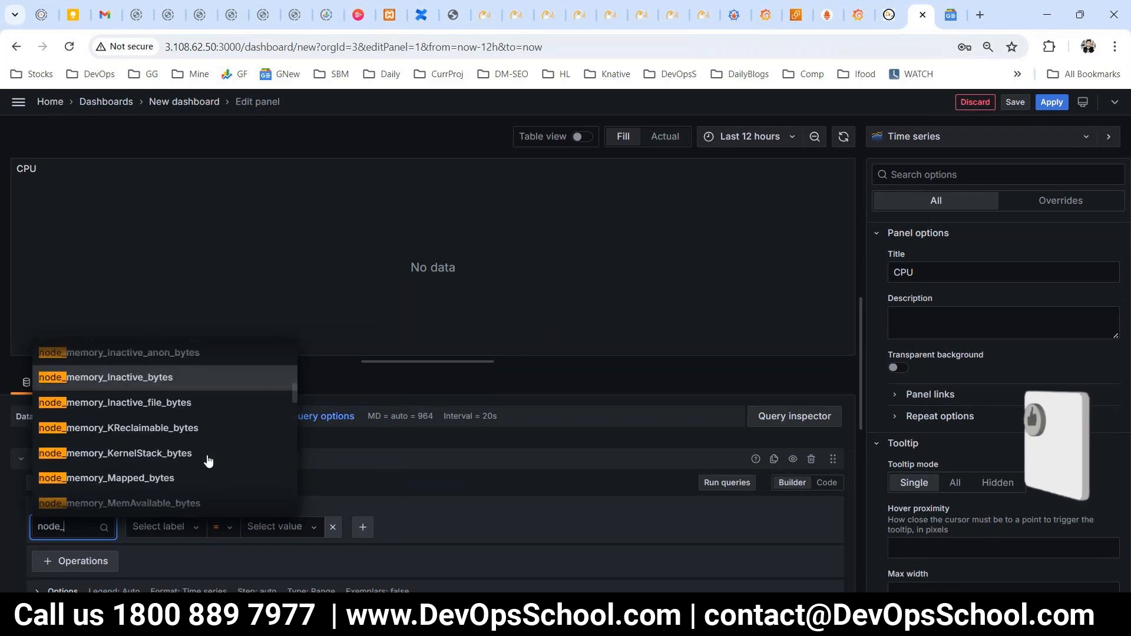
scroll(208, 460, down, 1)
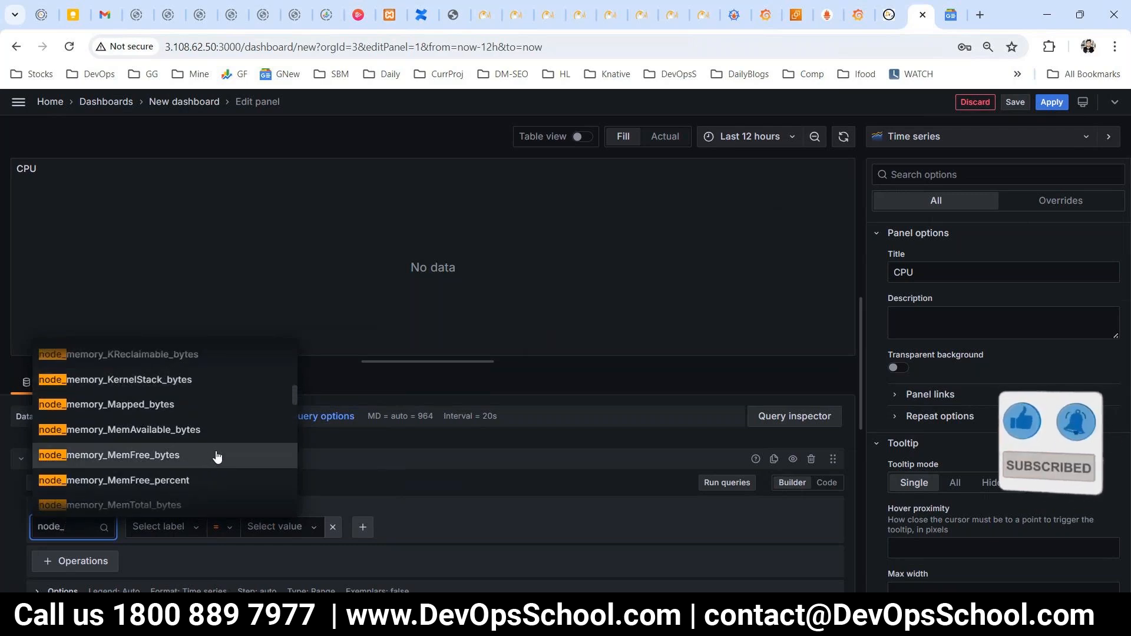
click(120, 483)
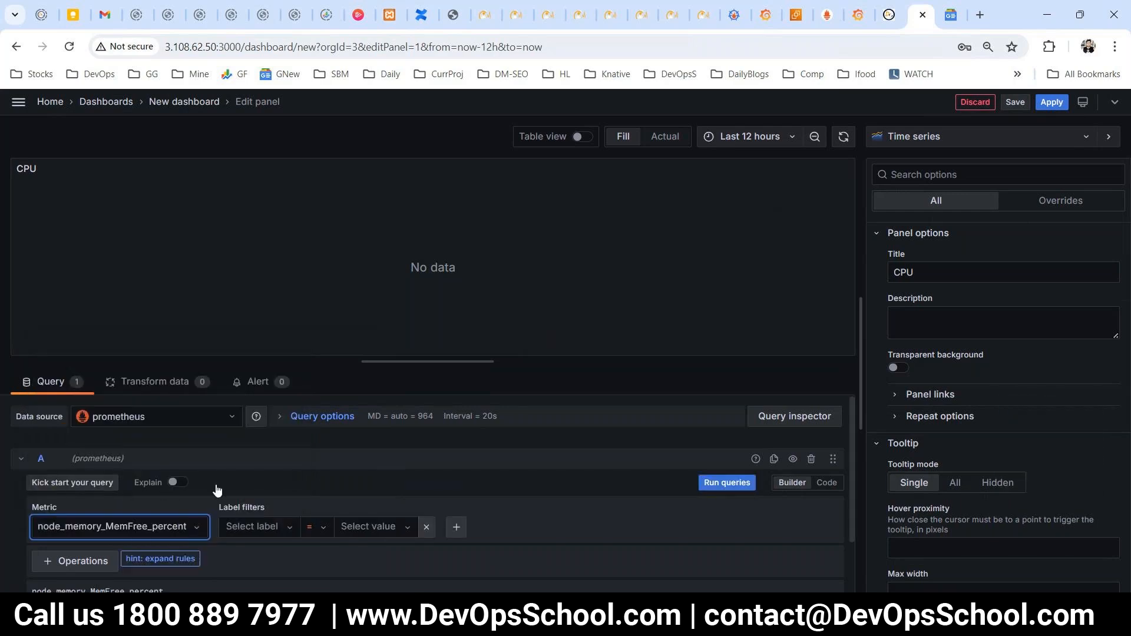
- Filter query A by instance = 172.31.46.101:9100 and run the query to plot the free-memory series
scroll(755, 536, down, 2)
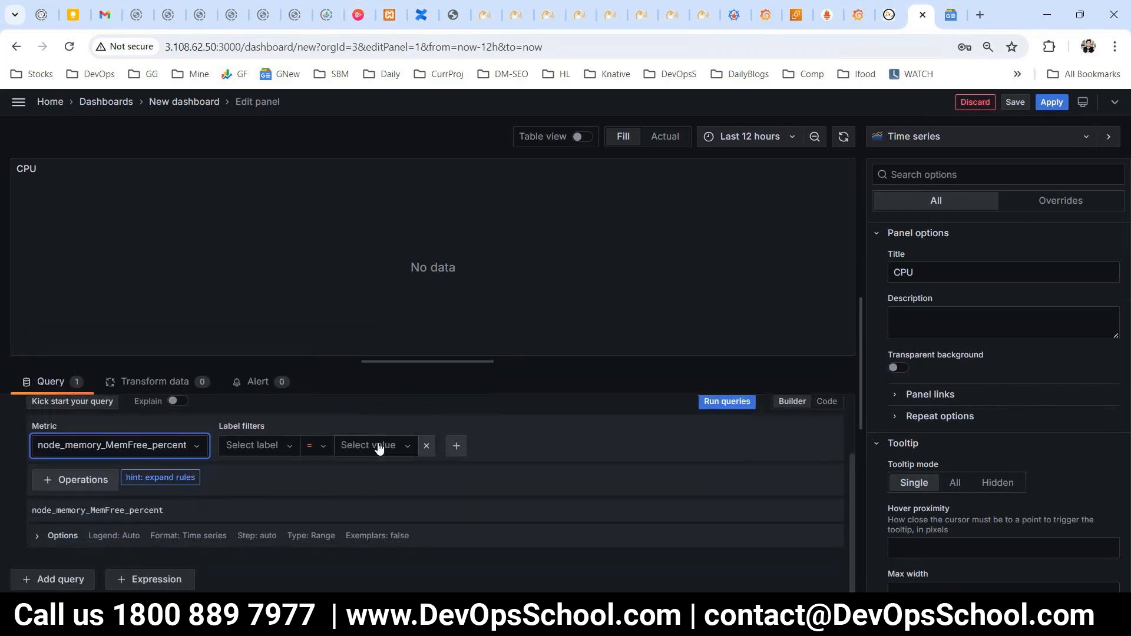
scroll(379, 446, up, 2)
scroll(370, 439, down, 2)
click(264, 446)
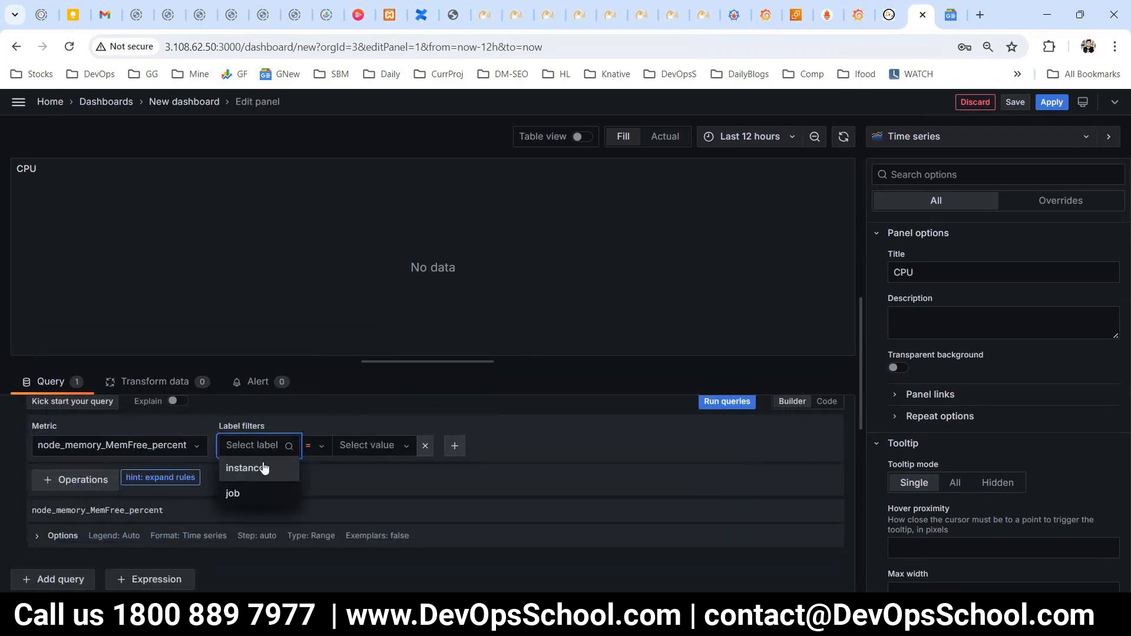
click(260, 464)
click(344, 446)
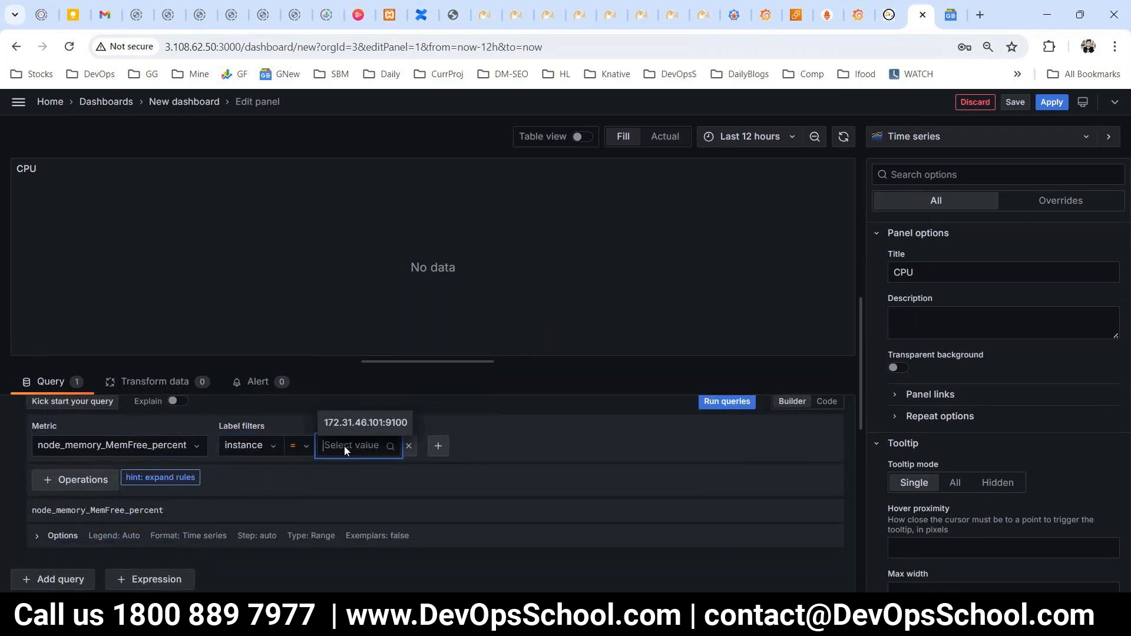
click(355, 418)
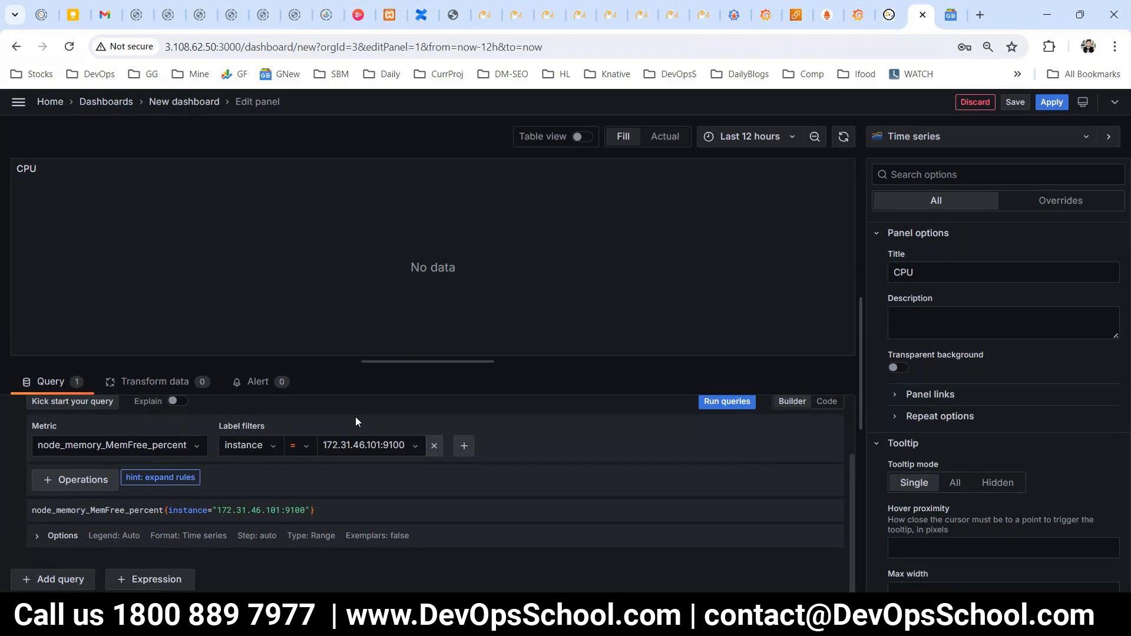
click(716, 403)
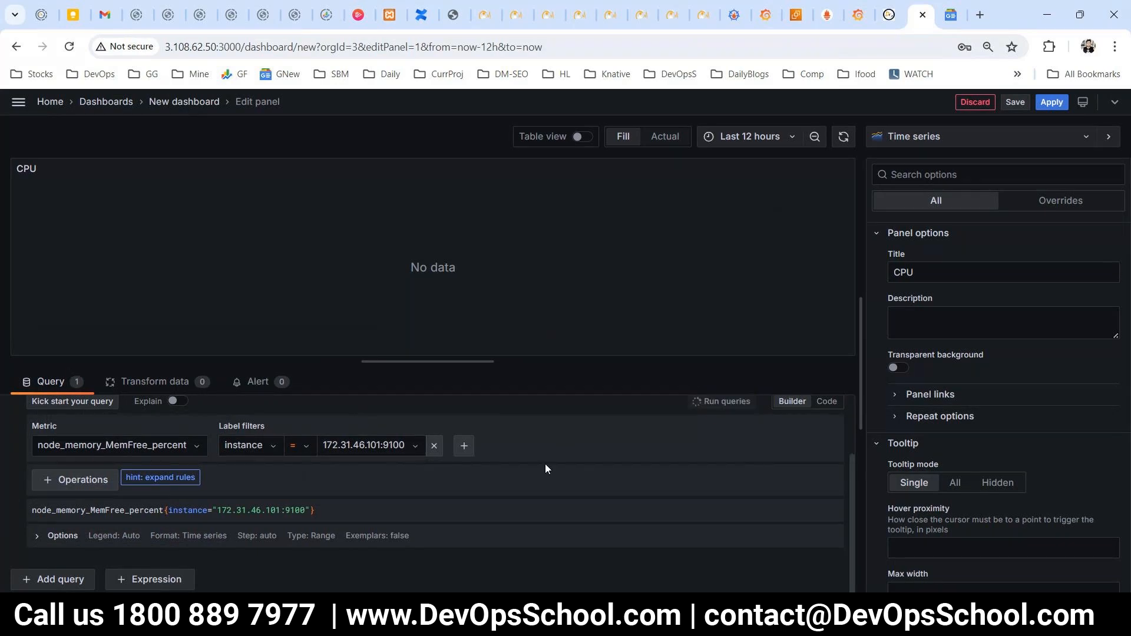
mouse_move(70, 294)
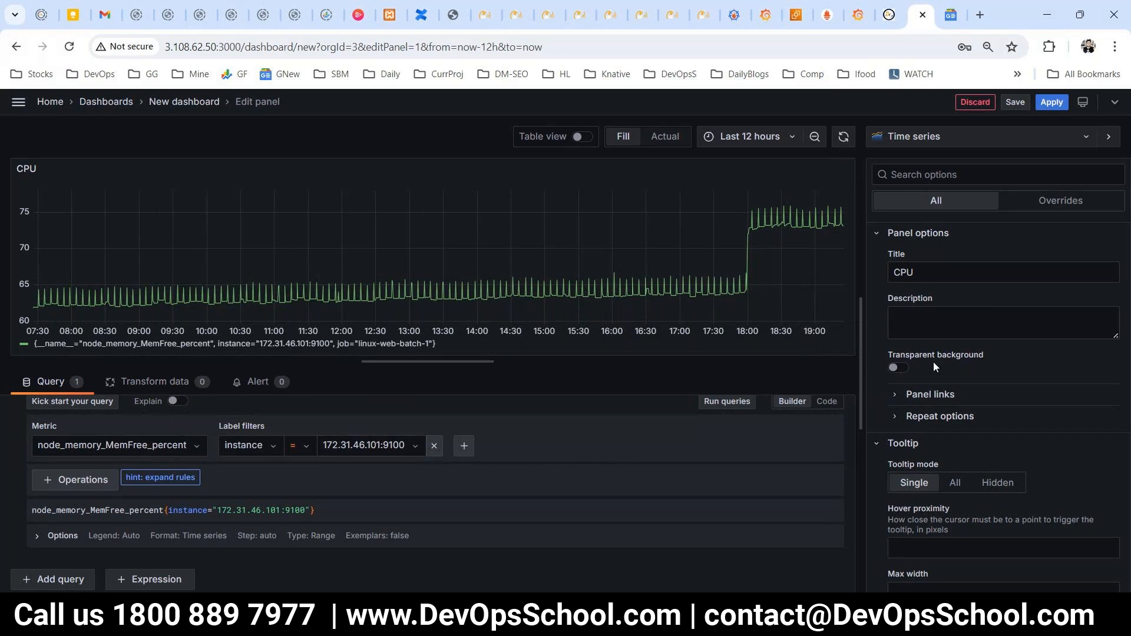
- Review the panel's title, description, panel links, legend, axis and graph style settings down to the standard options
click(928, 272)
drag(928, 272, 882, 261)
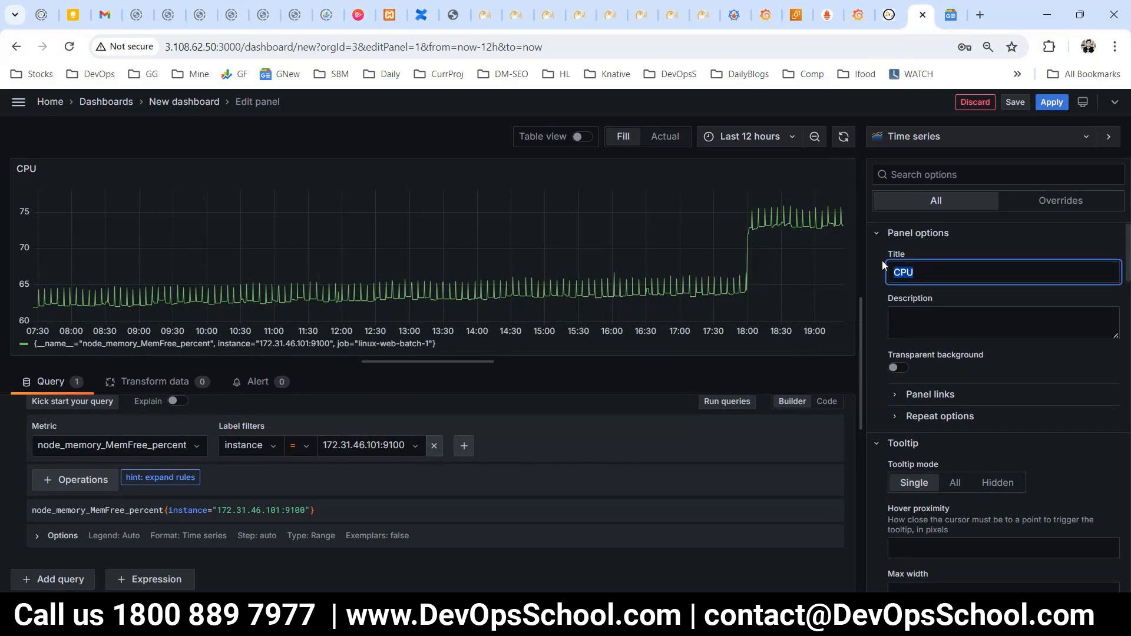
click(935, 335)
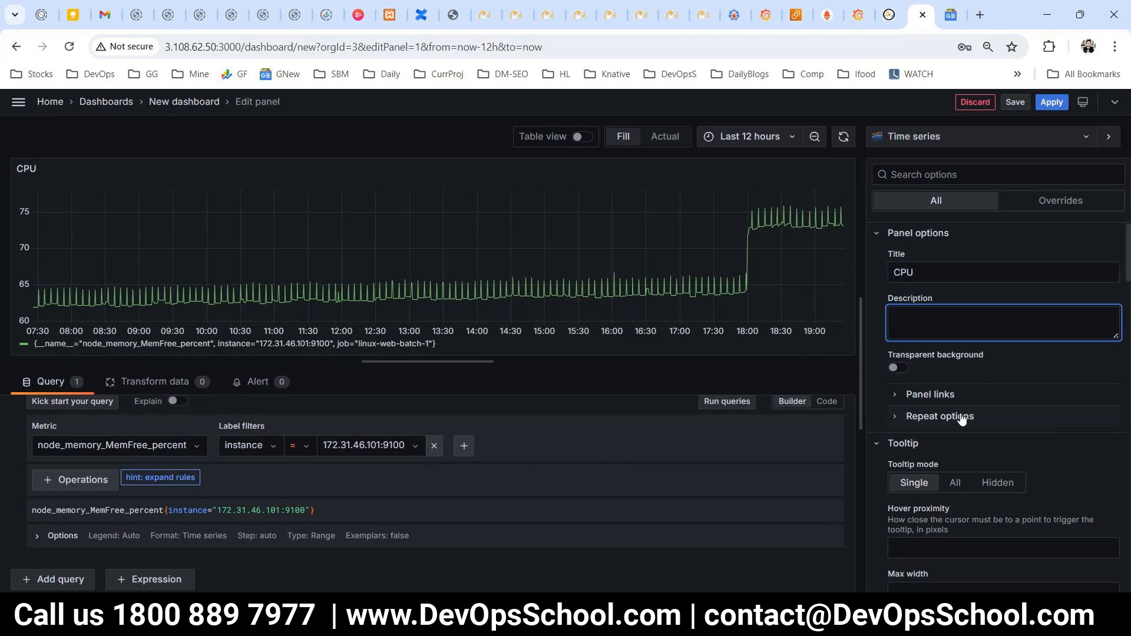
click(910, 401)
click(911, 403)
scroll(964, 432, down, 5)
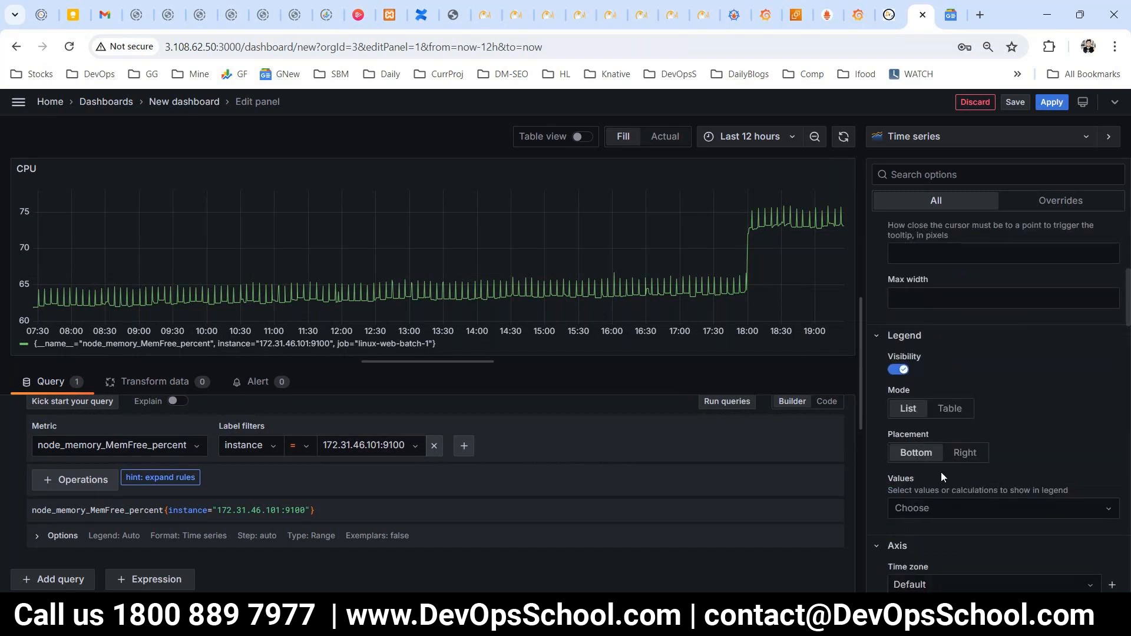
scroll(957, 450, down, 4)
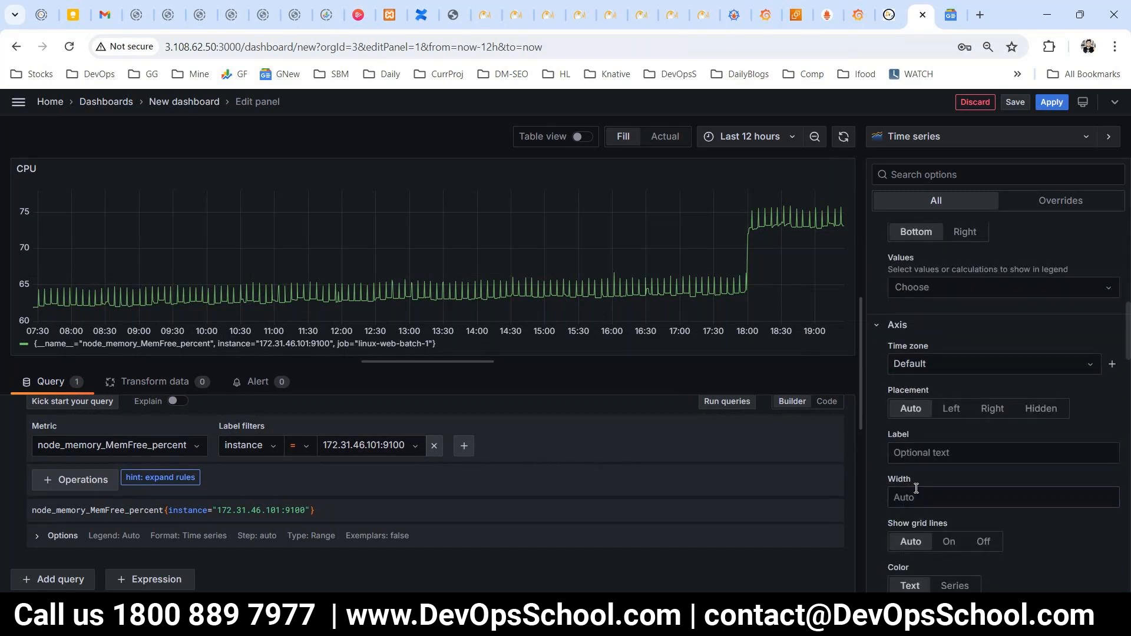
scroll(989, 486, down, 8)
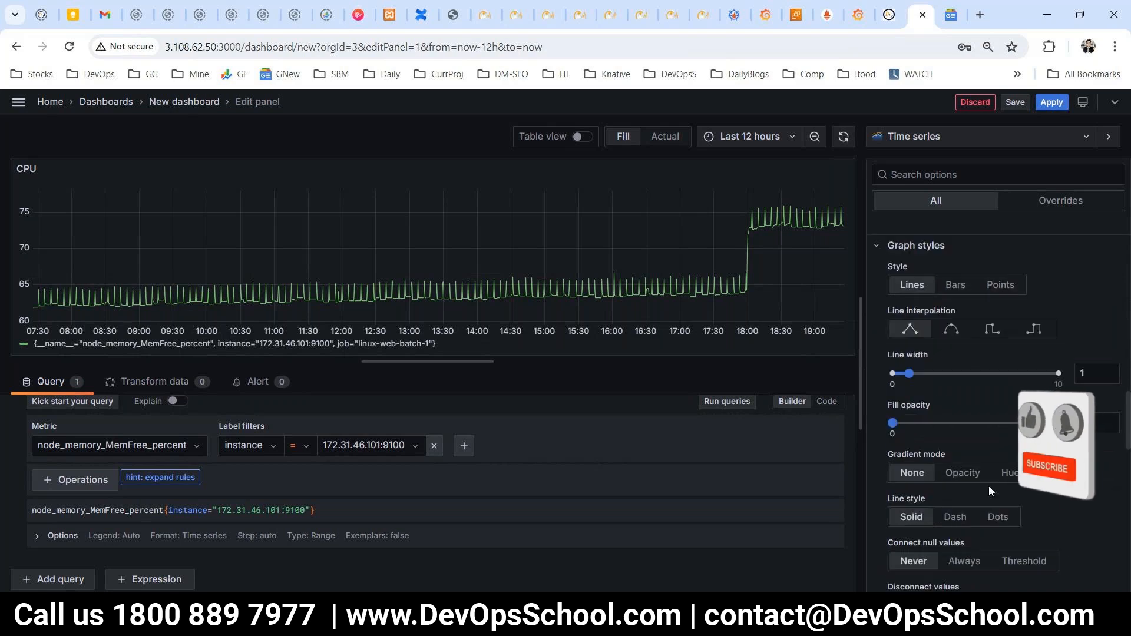
scroll(997, 353, up, 1)
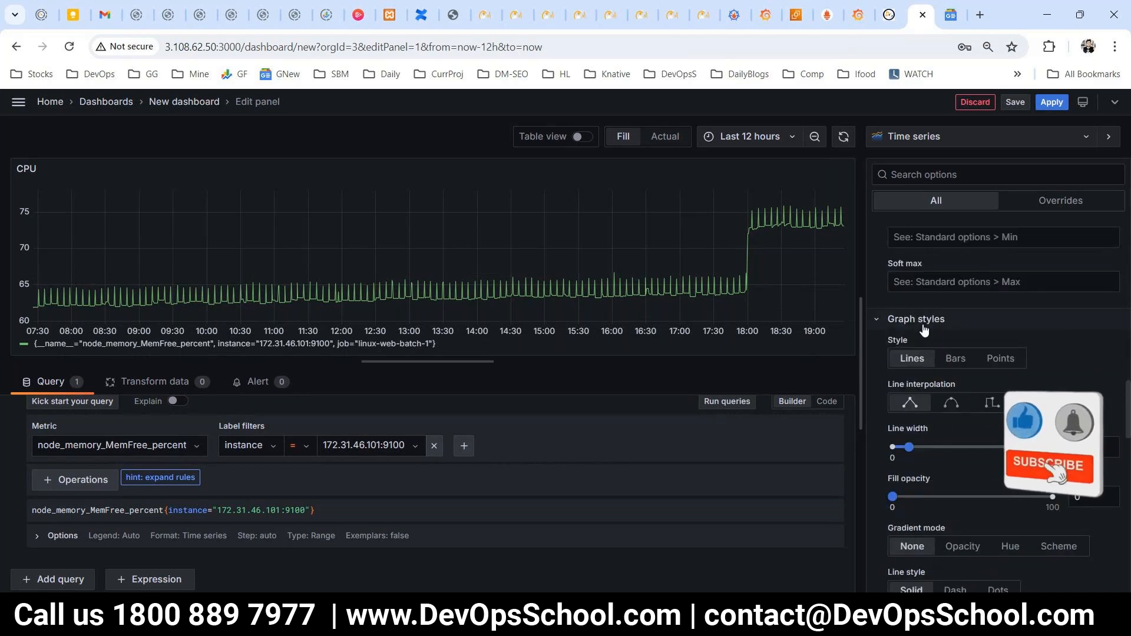
scroll(925, 394, down, 4)
scroll(992, 459, down, 5)
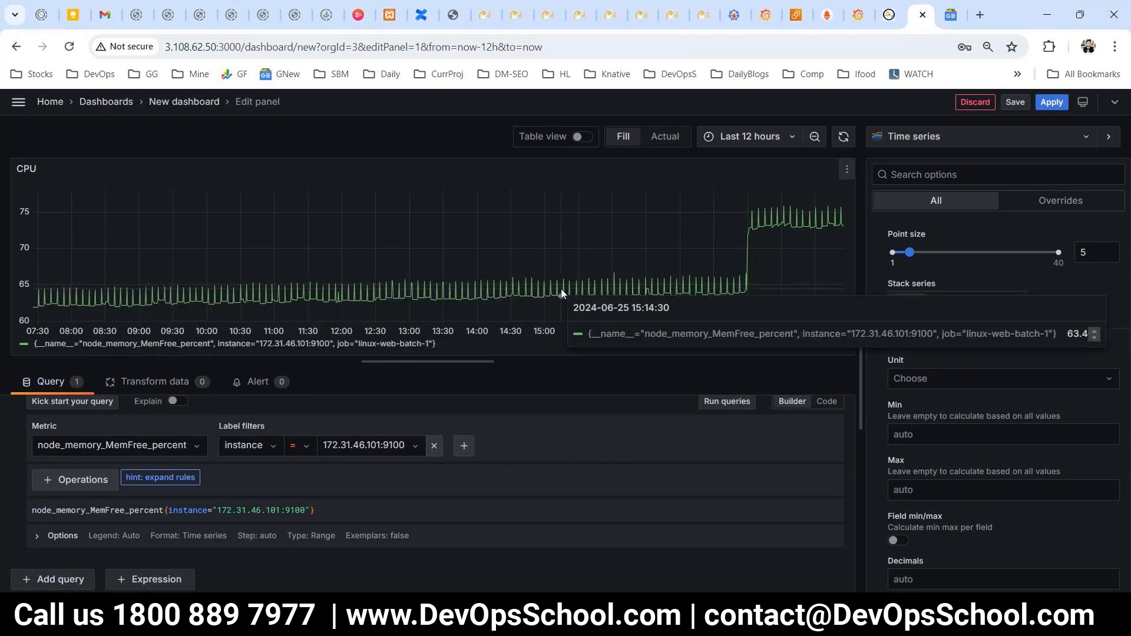
- Look through the unit categories offered in the panel's standard options, from Misc down to Boolean
click(923, 379)
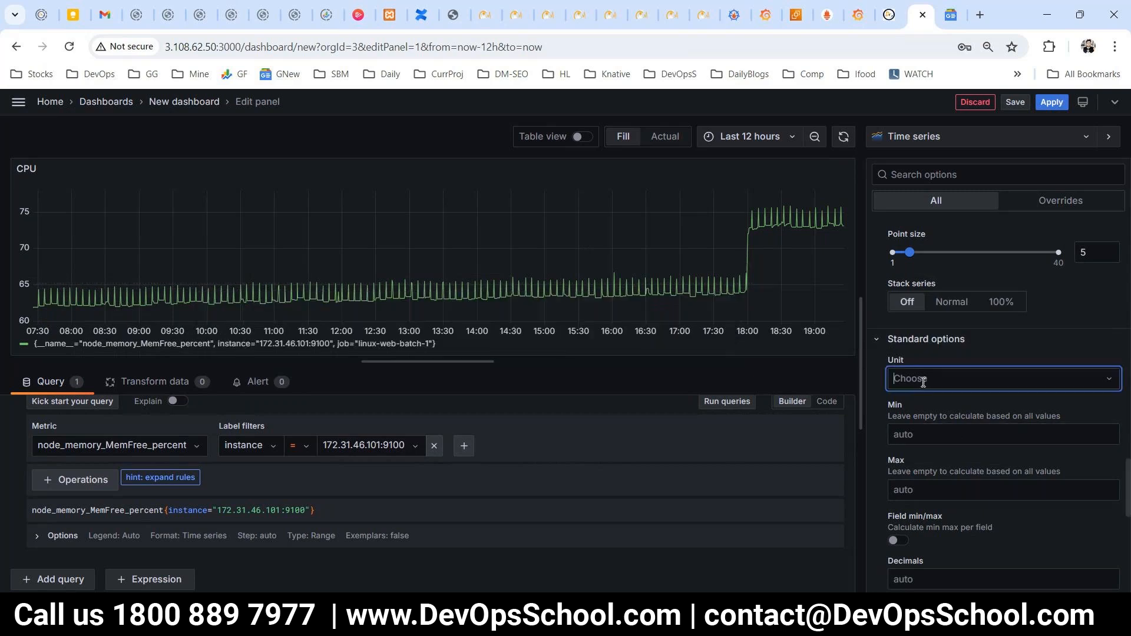
scroll(963, 477, down, 3)
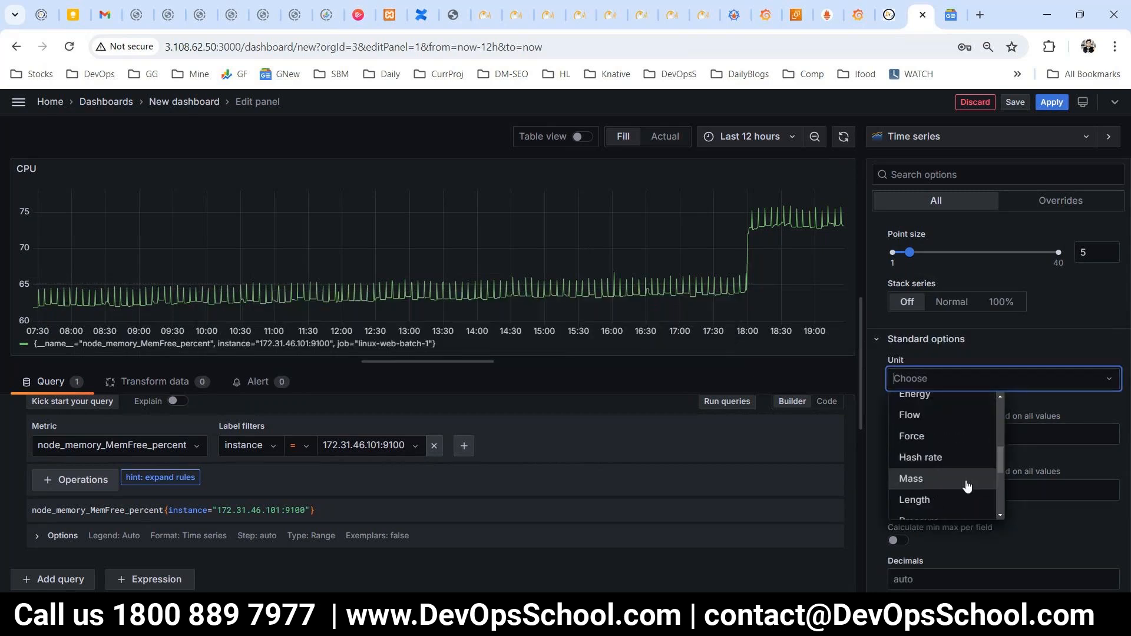
scroll(960, 471, down, 3)
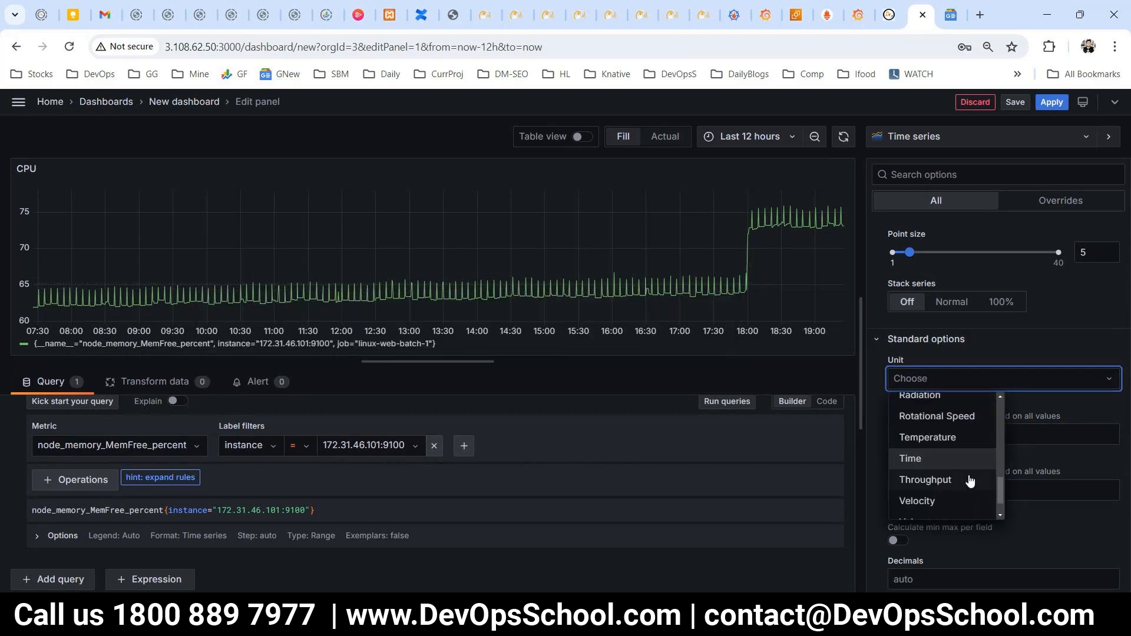
scroll(981, 495, up, 3)
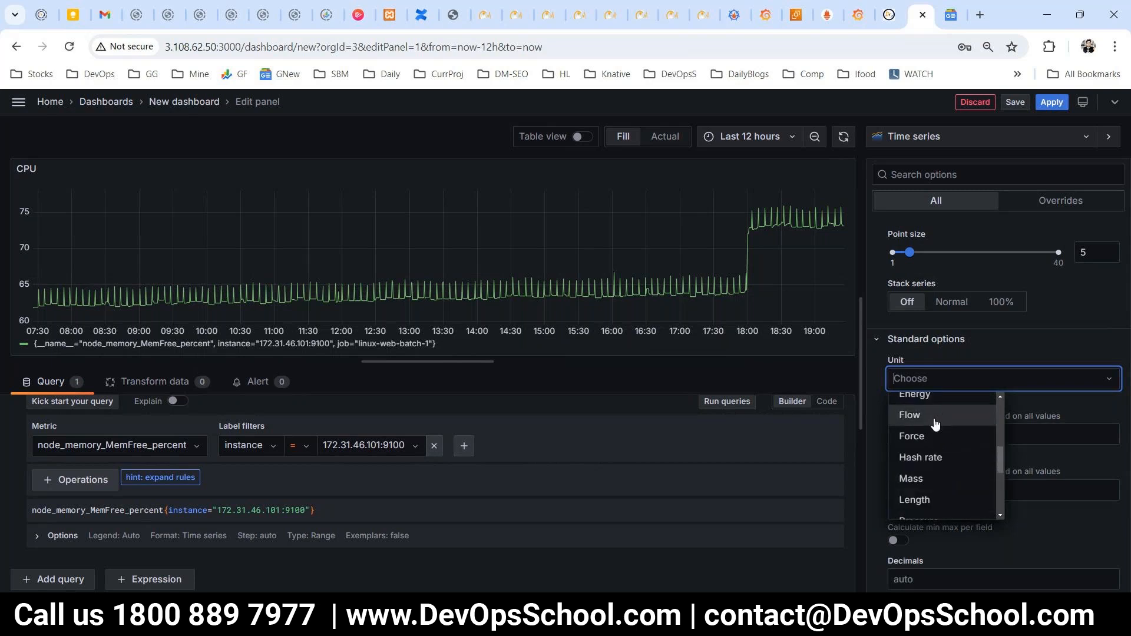
scroll(942, 427, up, 3)
scroll(939, 466, down, 2)
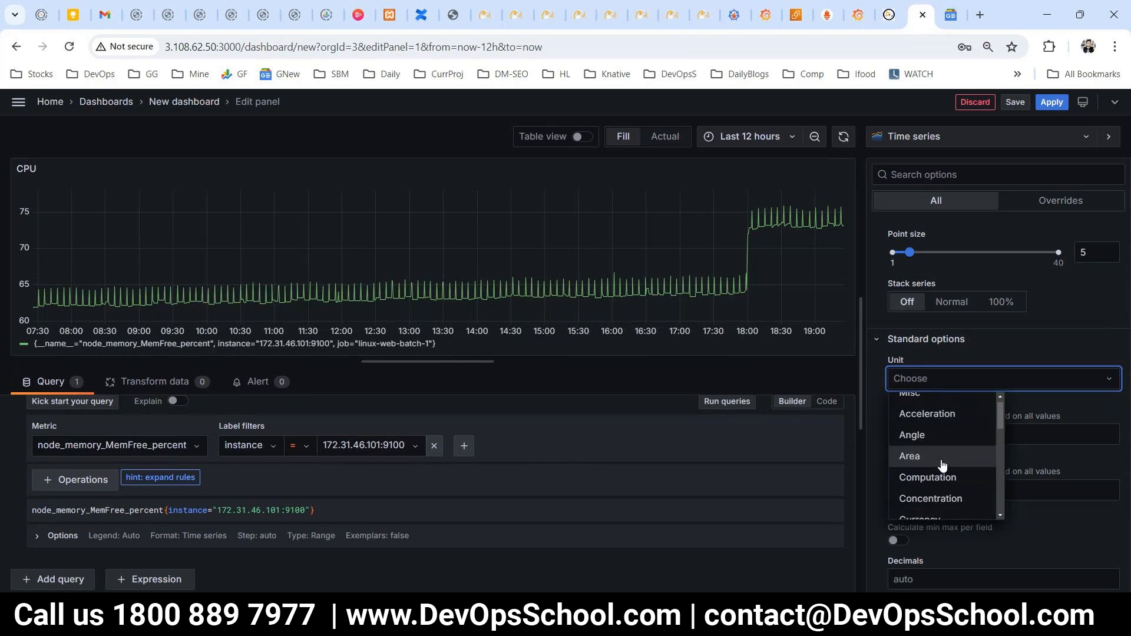
scroll(986, 480, down, 3)
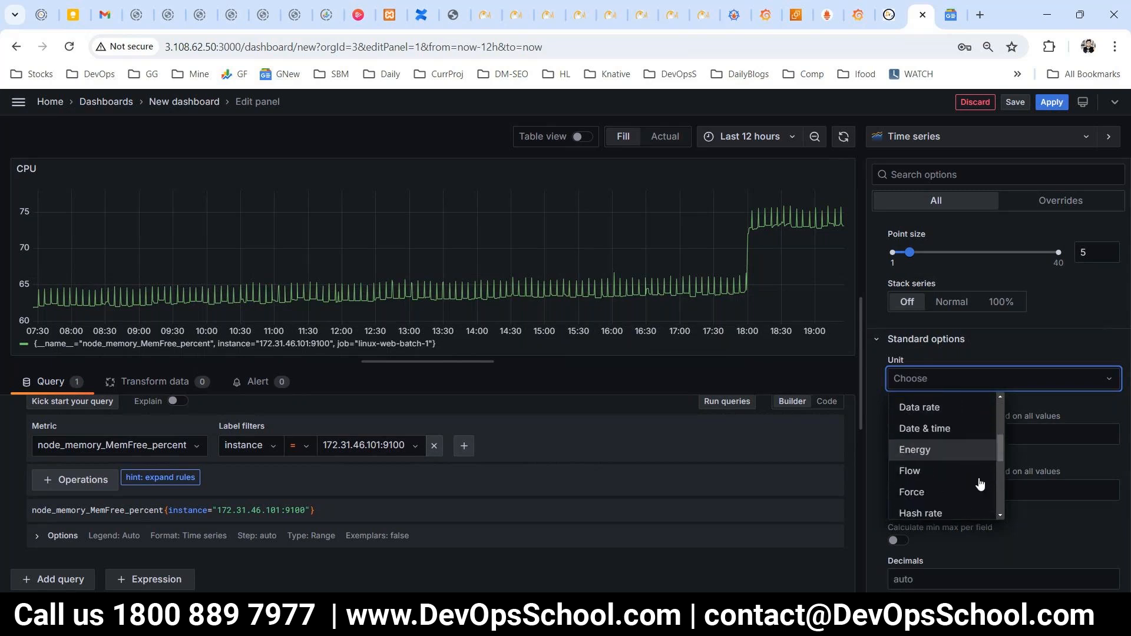
scroll(988, 489, down, 3)
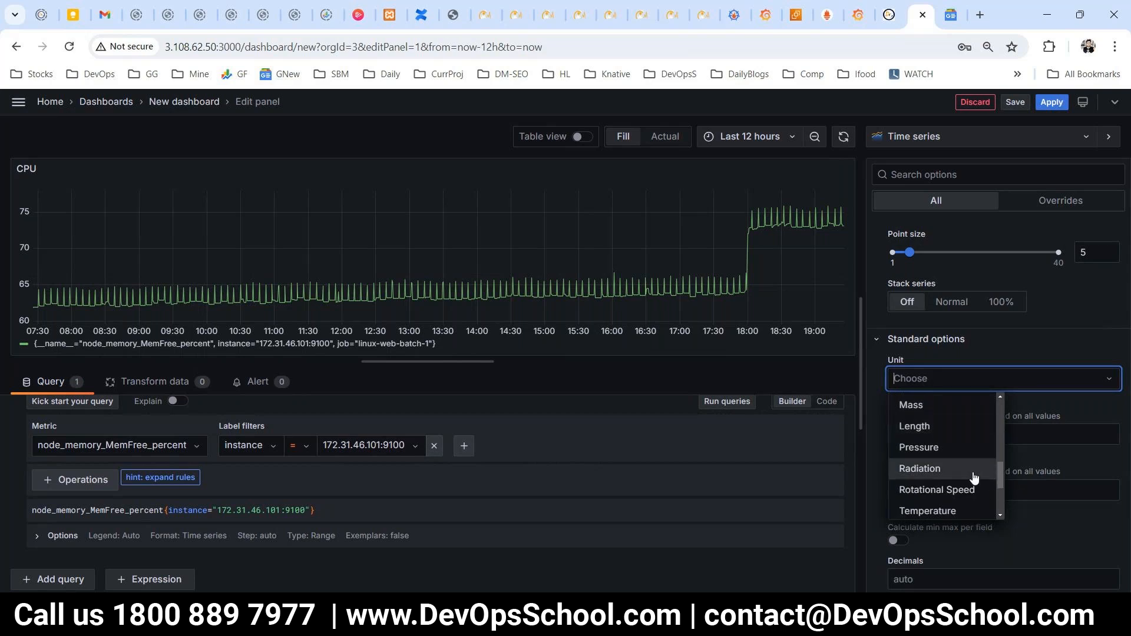
scroll(988, 490, down, 3)
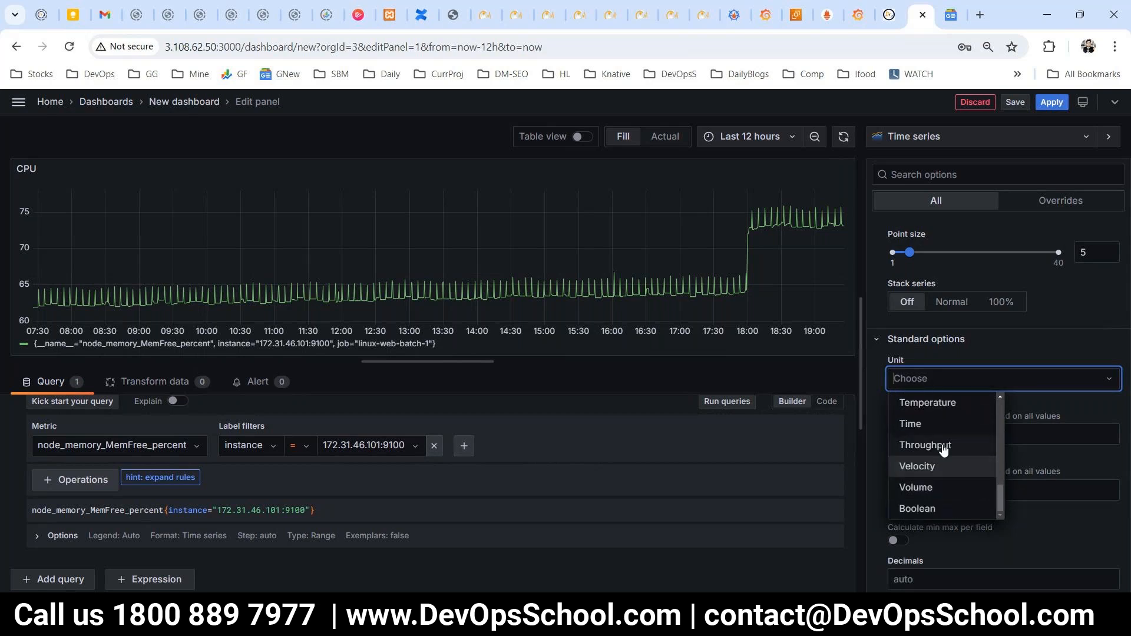
click(1026, 350)
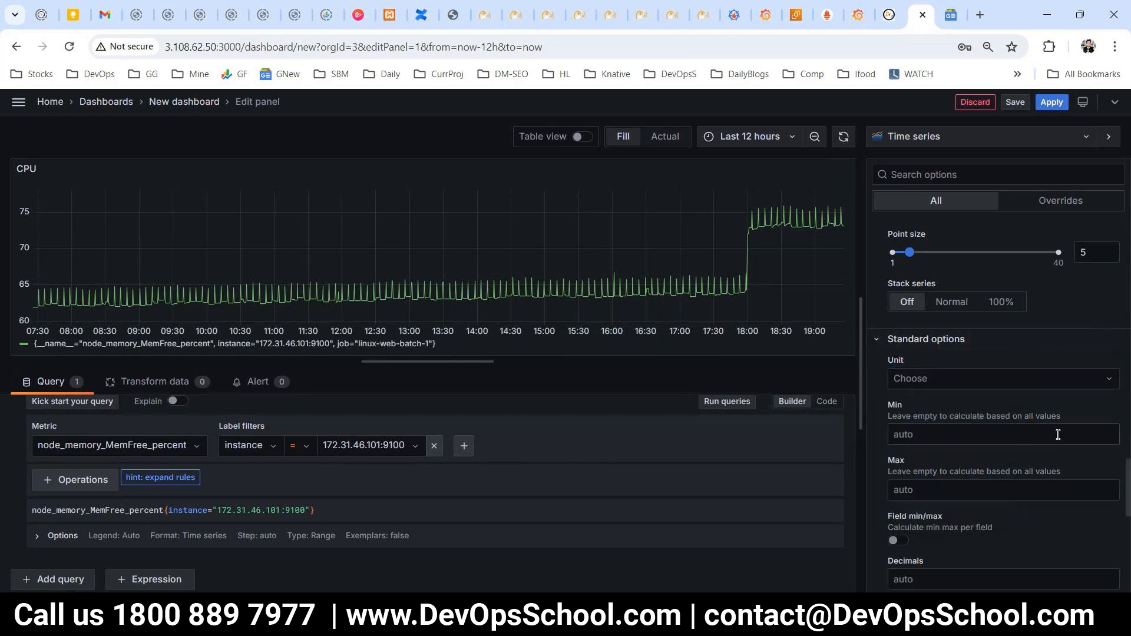
- Review the display name, color scheme, data links, value mappings and threshold settings, and enlarge the query editor area
scroll(983, 511, down, 3)
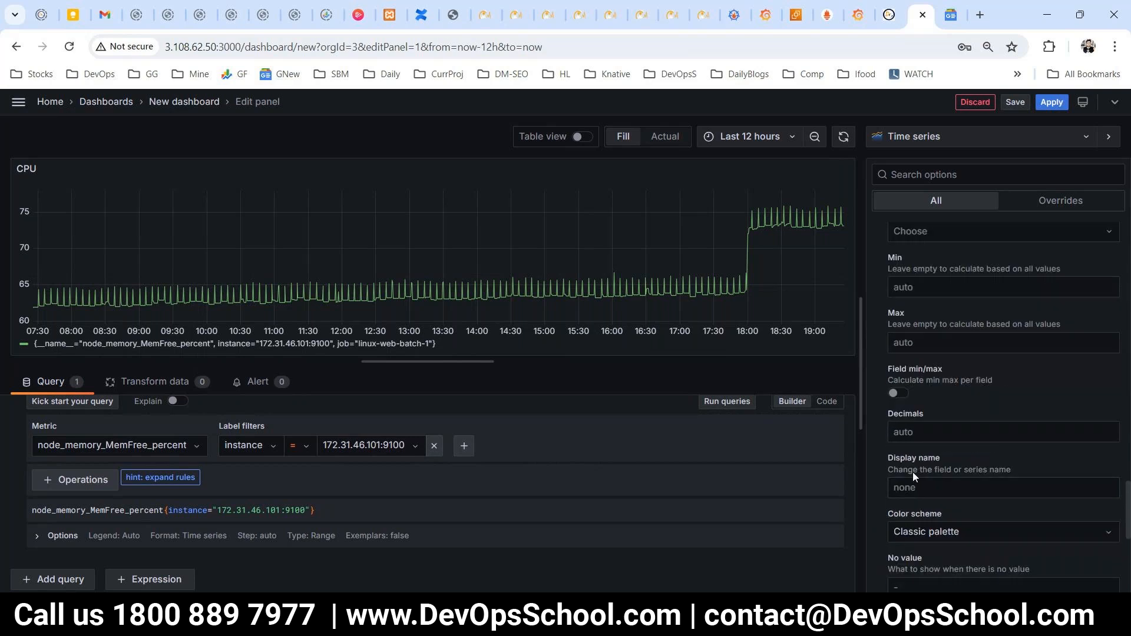
click(921, 486)
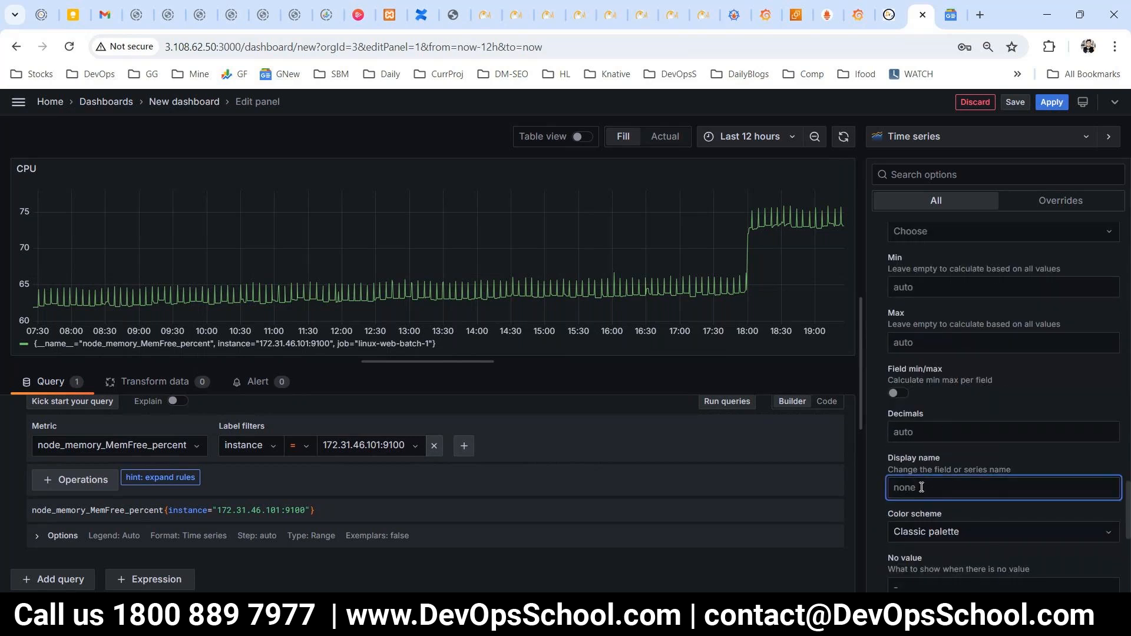
scroll(952, 503, down, 1)
click(955, 458)
click(960, 458)
scroll(977, 507, down, 6)
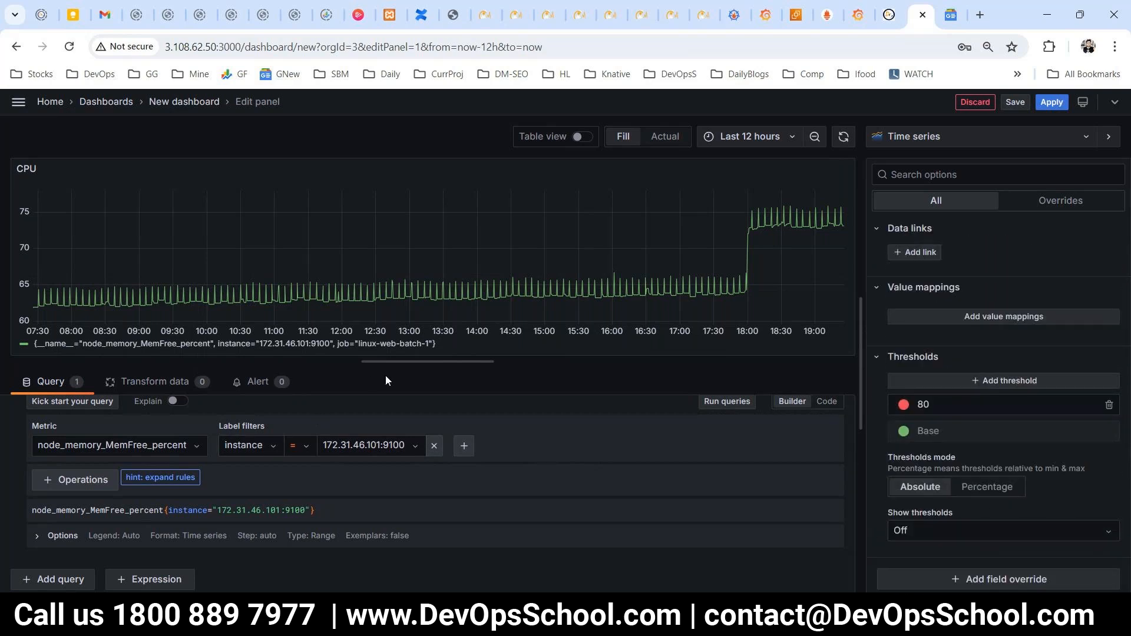
drag(426, 361, 386, 235)
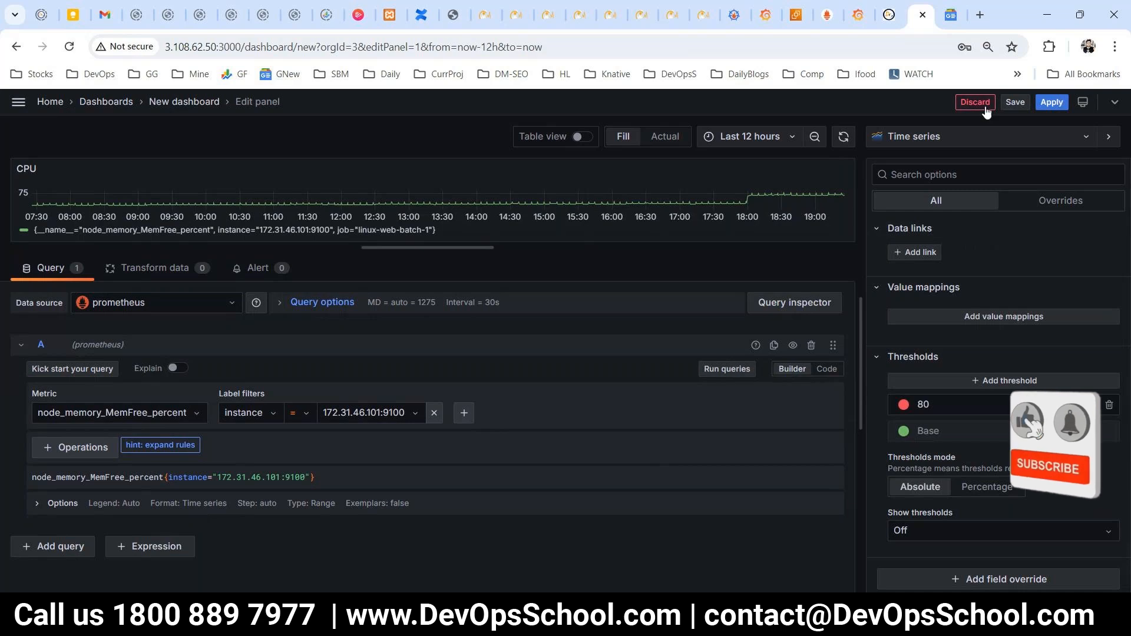
- Save the new dashboard with the title DevOpsSchool in the Dashboards folder and dismiss the notification
click(1016, 104)
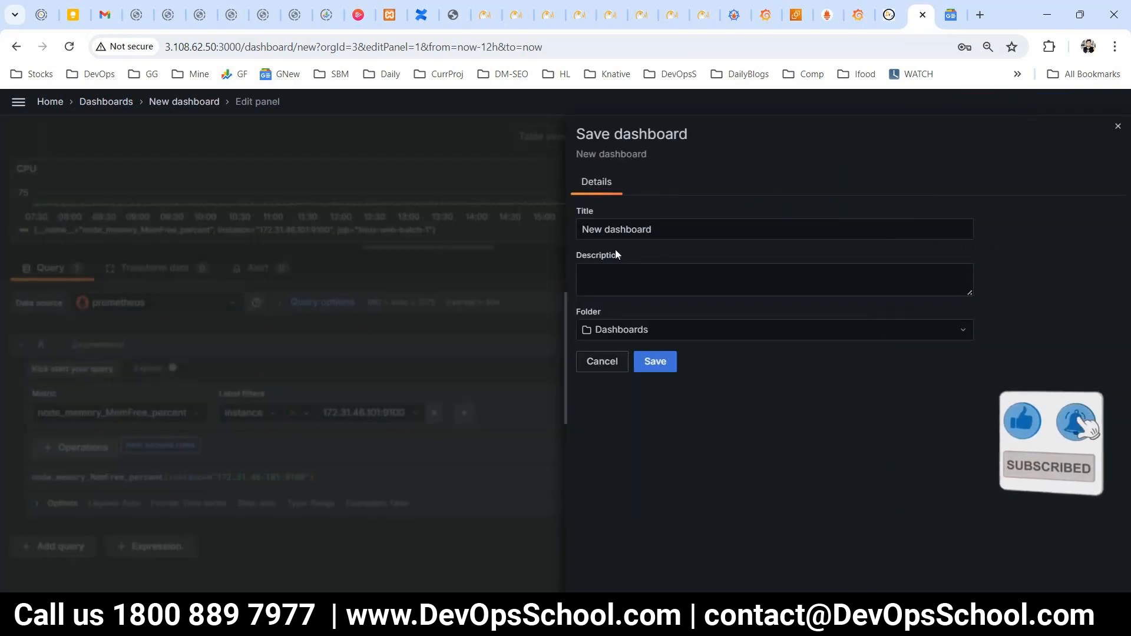
drag(677, 239, 409, 242)
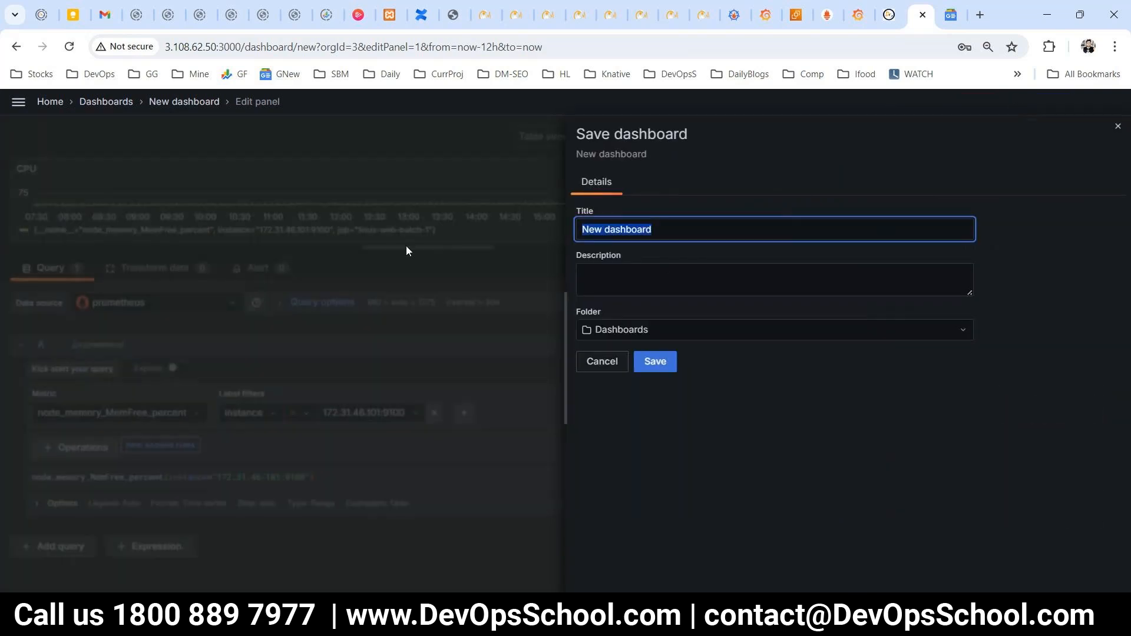
text(DevOpsSchp)
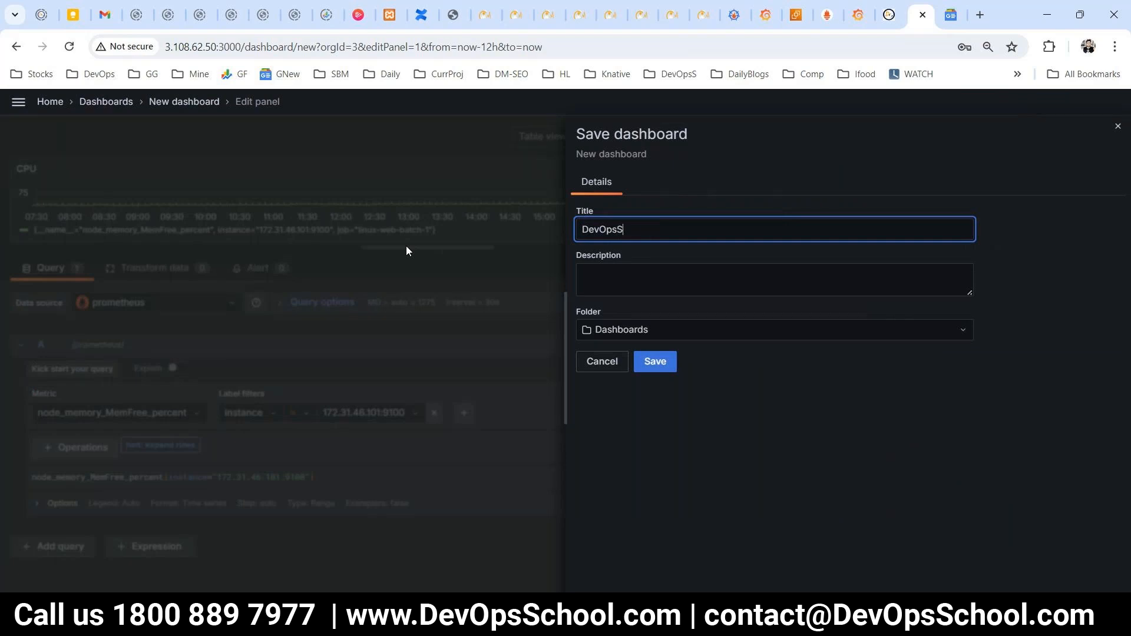
key(BackSpace)
text(ool)
click(661, 368)
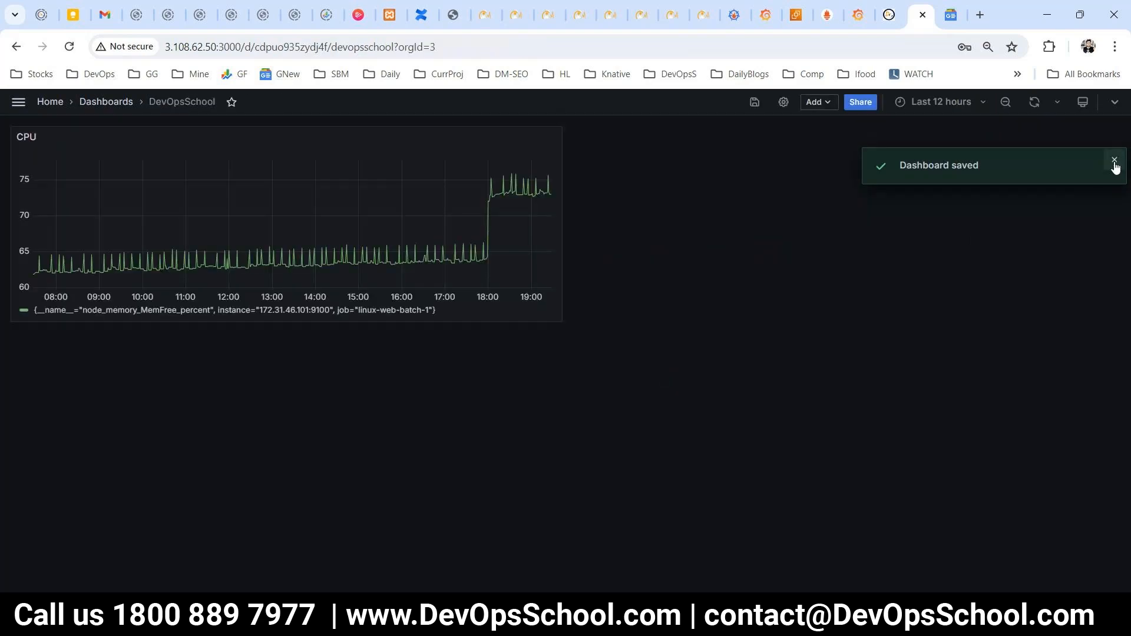
click(1114, 162)
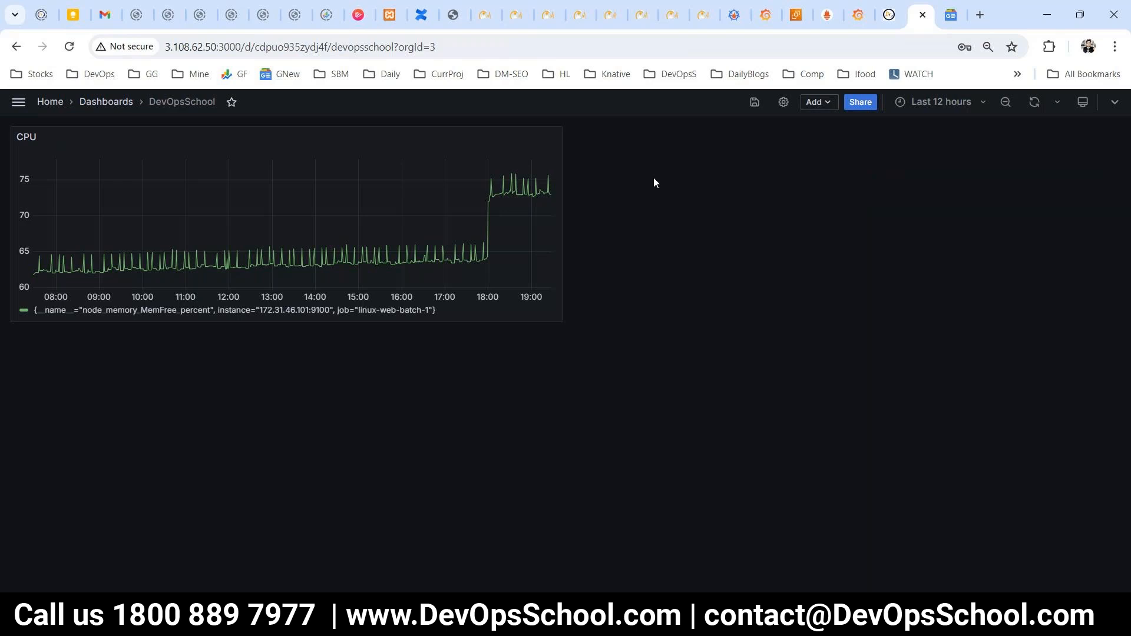
- Add a second visualization to the dashboard and search for "cpu" to select the node_memory_Percpu_bytes metric for query A
click(816, 102)
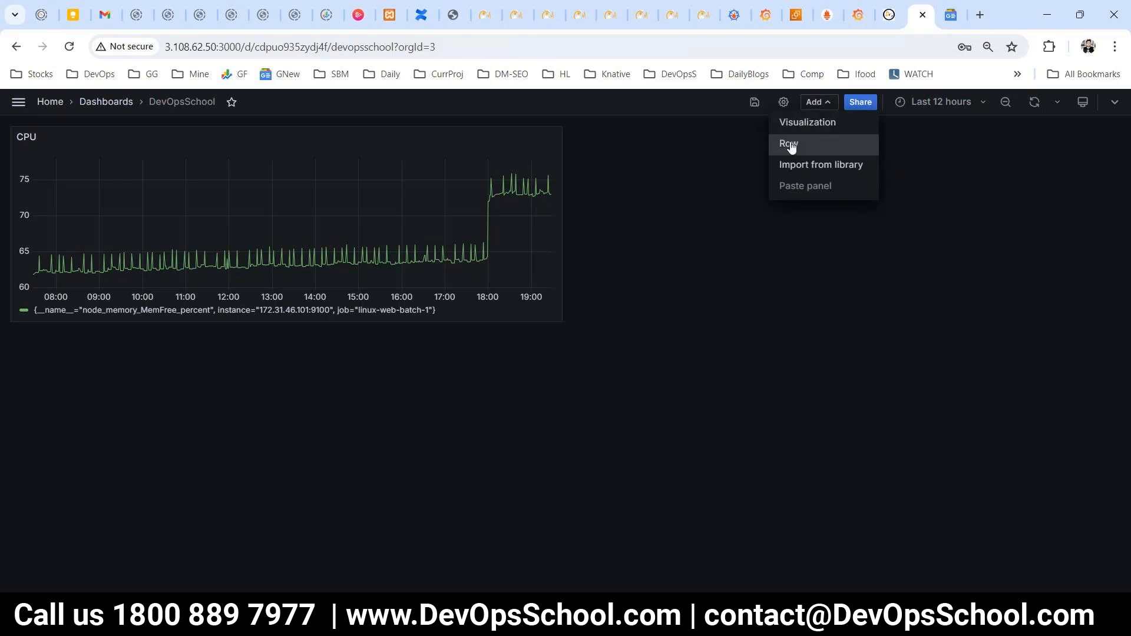
click(799, 126)
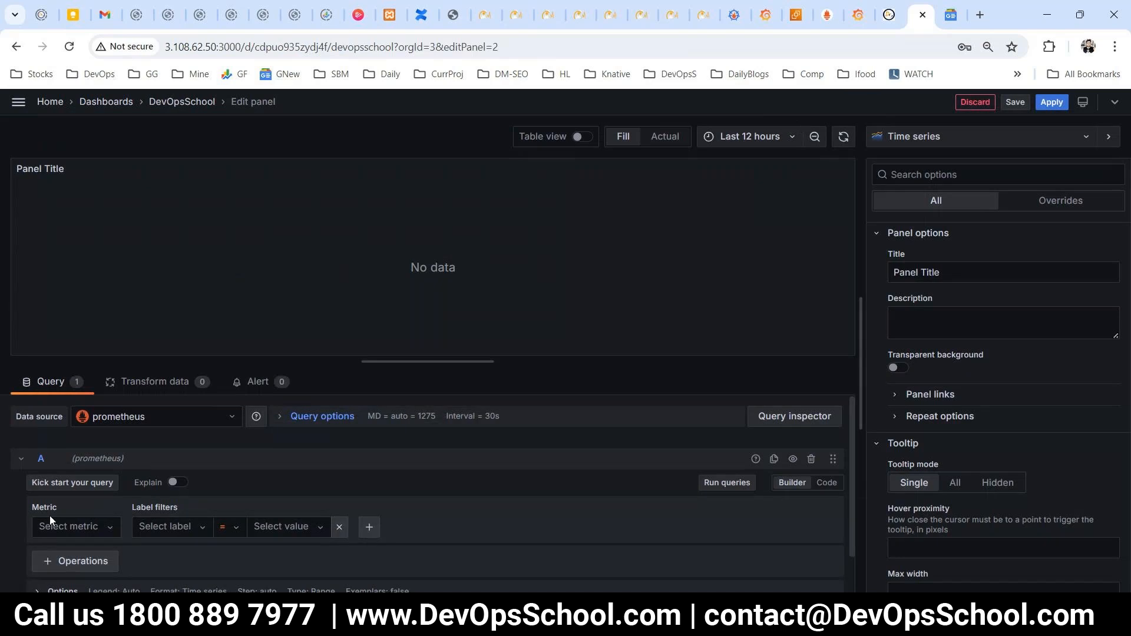
click(50, 516)
text(cpu)
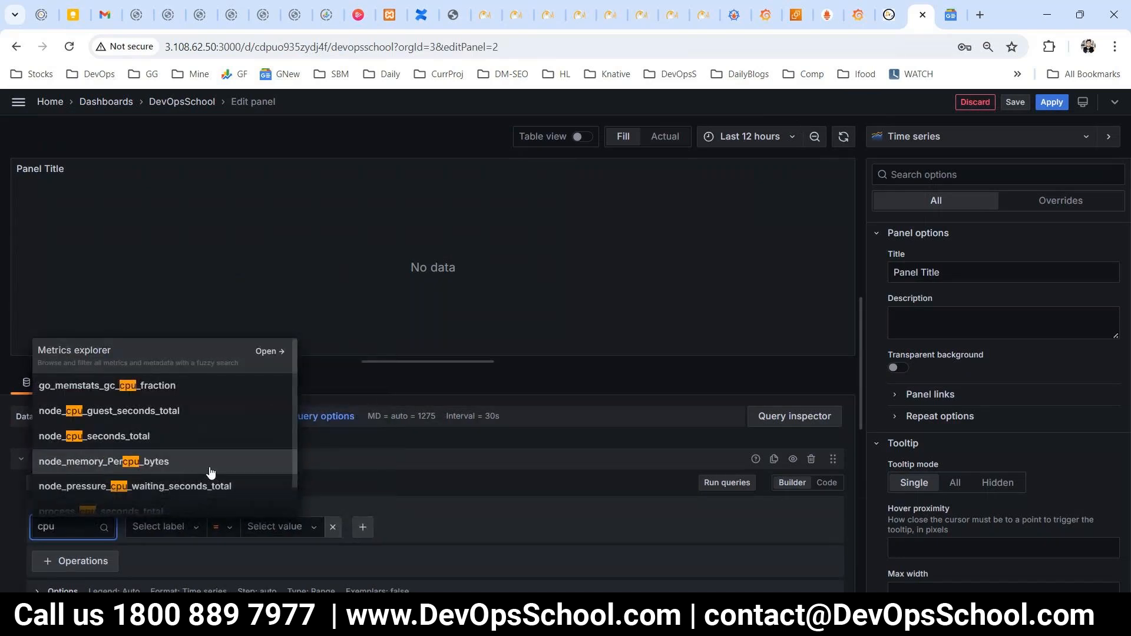
scroll(206, 473, down, 1)
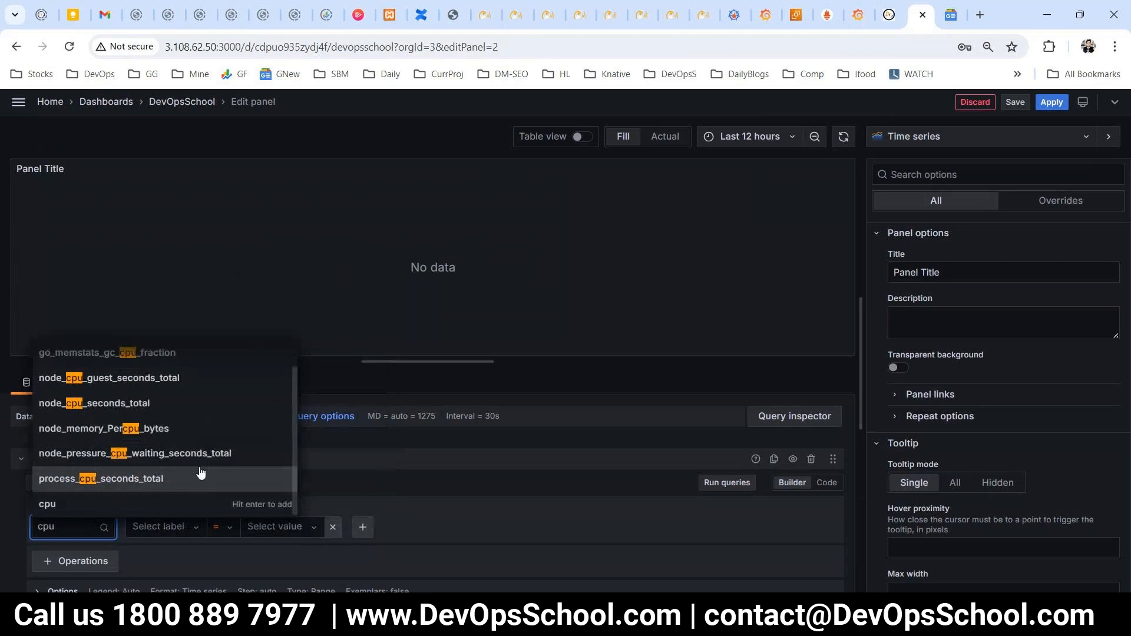
click(156, 430)
- Filter the node_memory_Percpu_bytes query by instance = 172.31.46.101:9100 and run it
scroll(313, 495, down, 2)
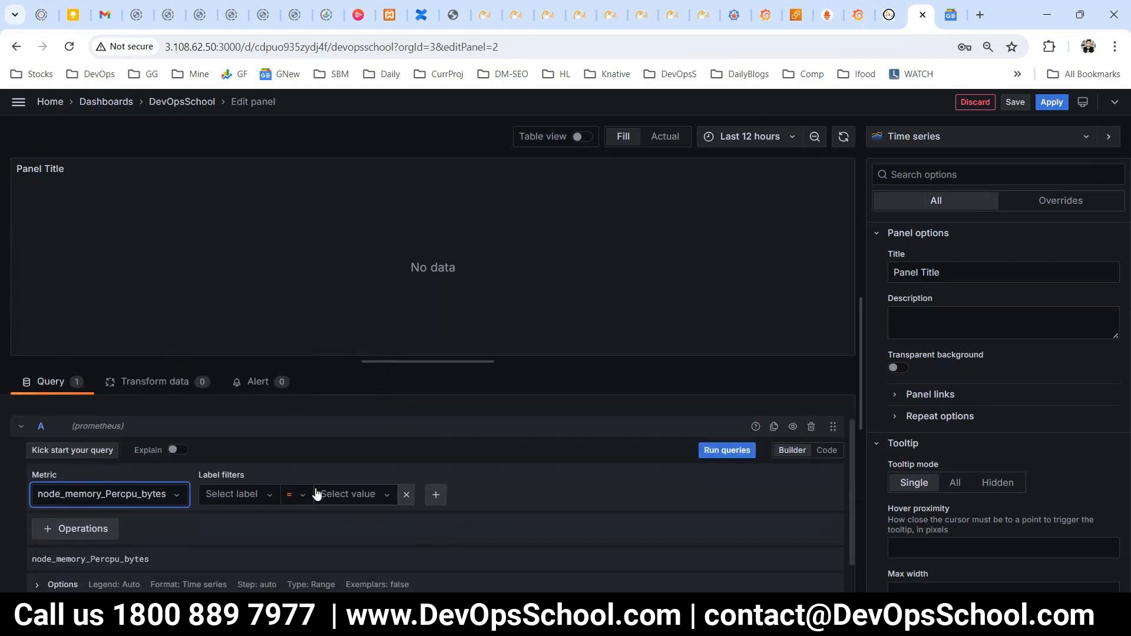
click(275, 453)
click(230, 467)
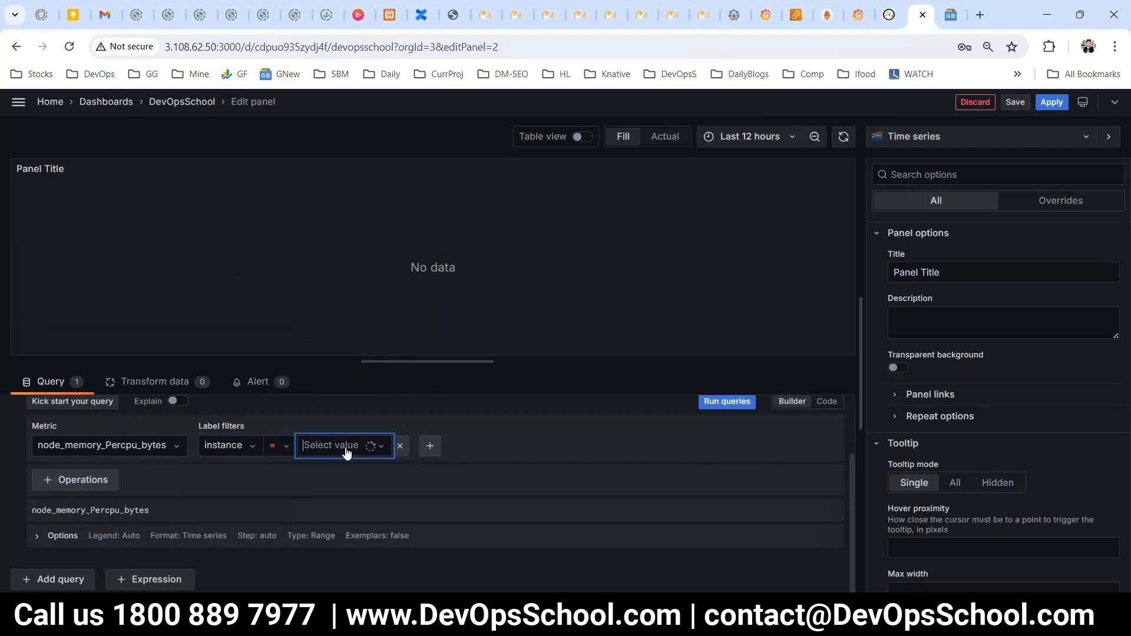
click(344, 422)
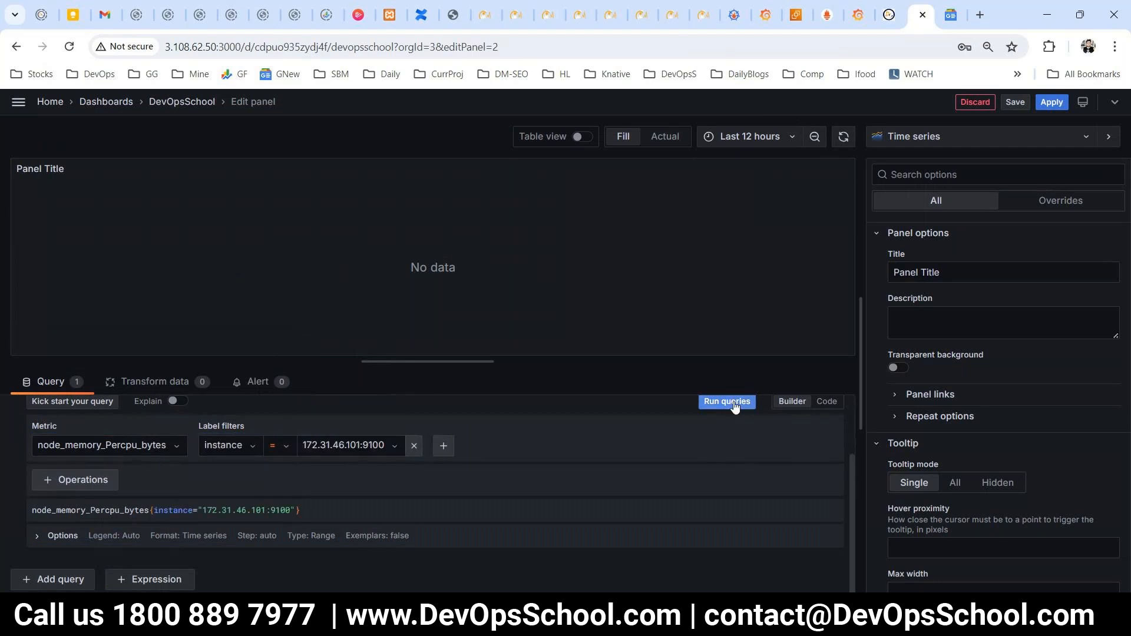
click(733, 404)
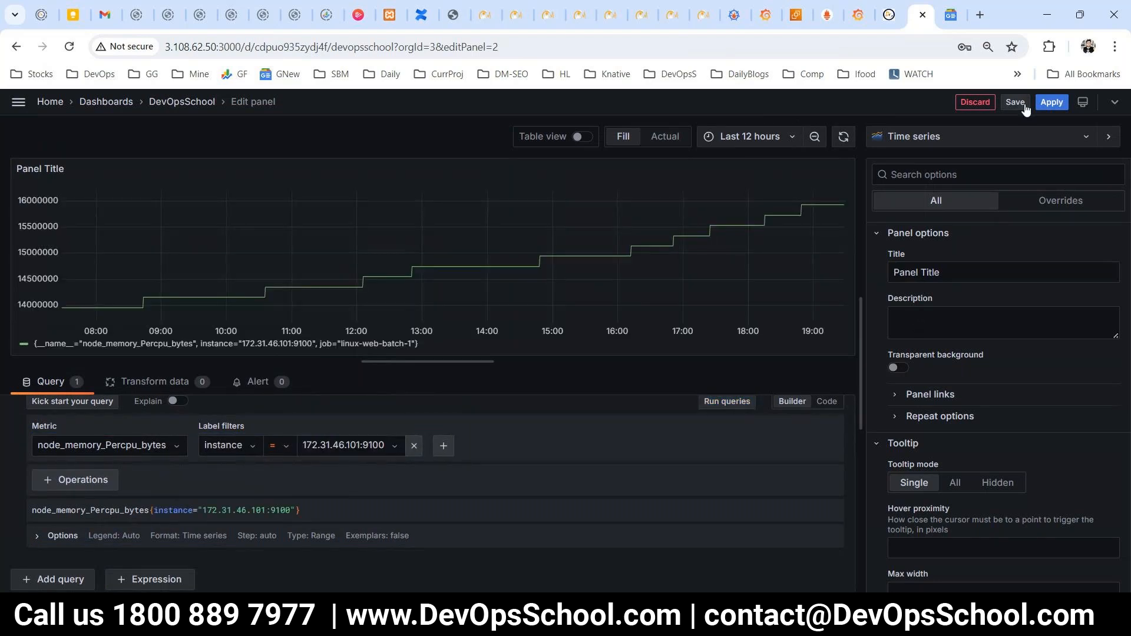
- Title the new panel CPU, save the dashboard and return to the dashboard view
drag(961, 274, 827, 276)
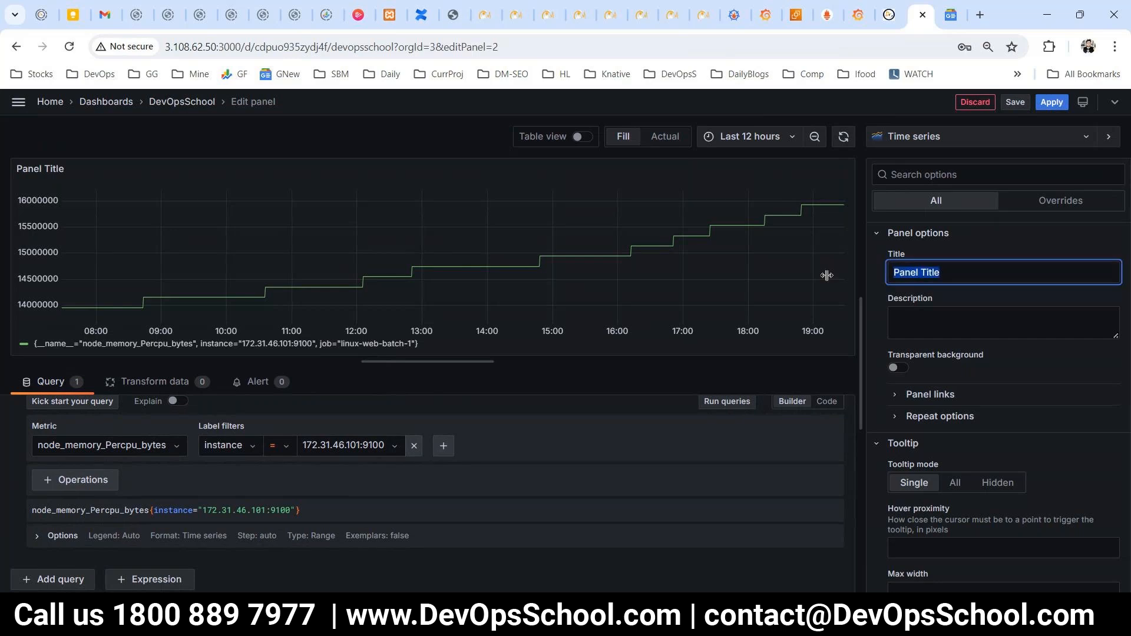
text(CPU)
click(1019, 101)
click(658, 304)
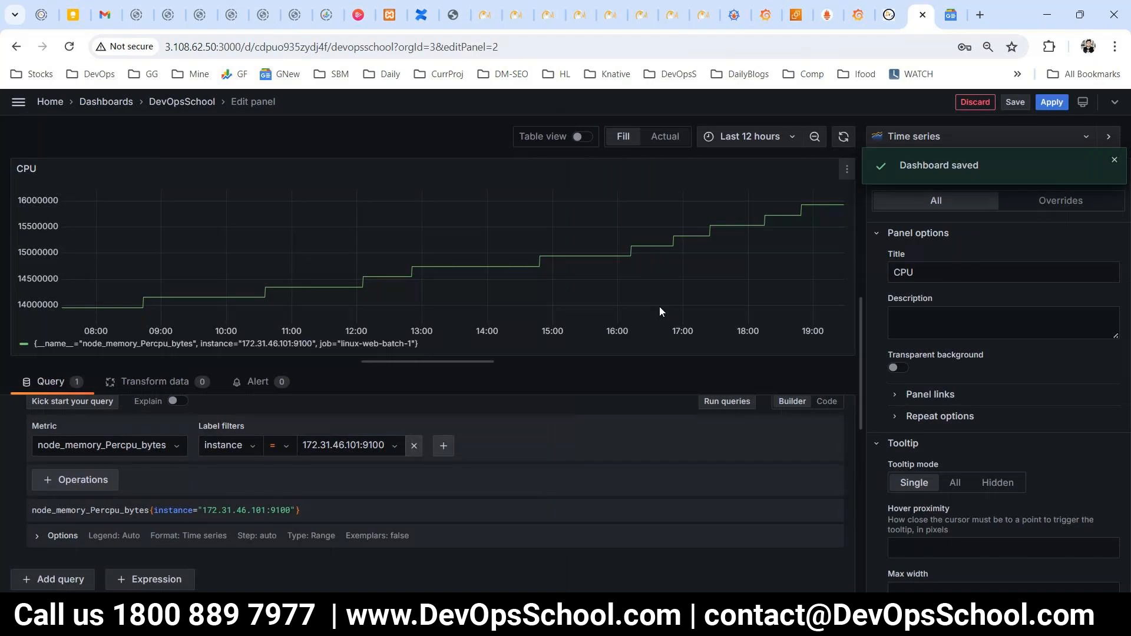
key(Escape)
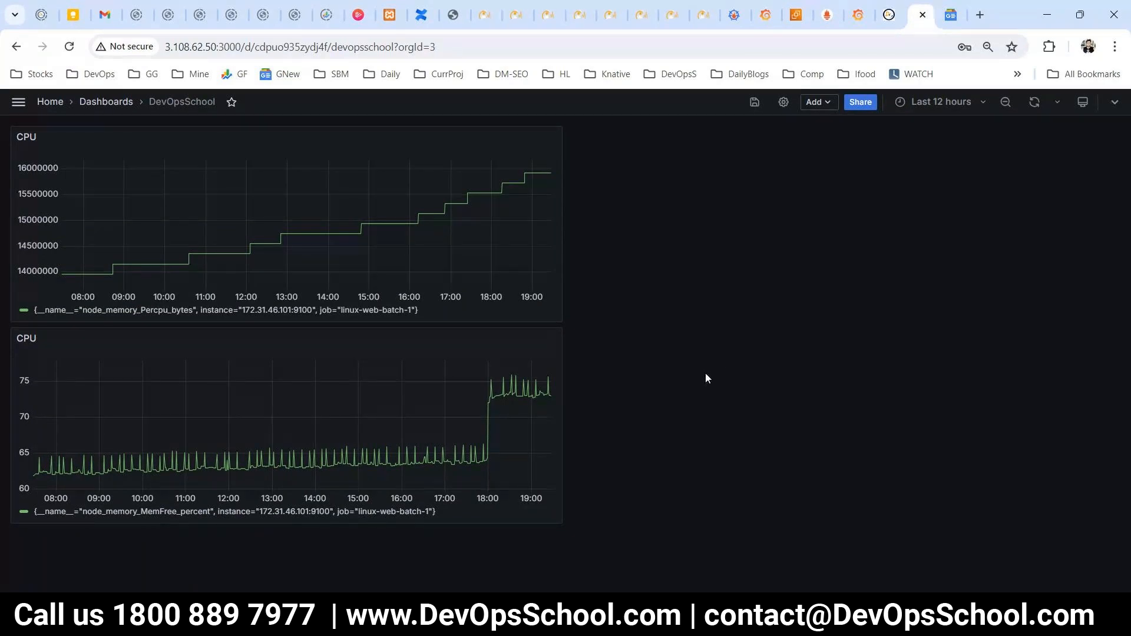
- Retitle the node_memory_MemFree_percent panel as Memory, save the dashboard and return to the dashboard view
click(554, 342)
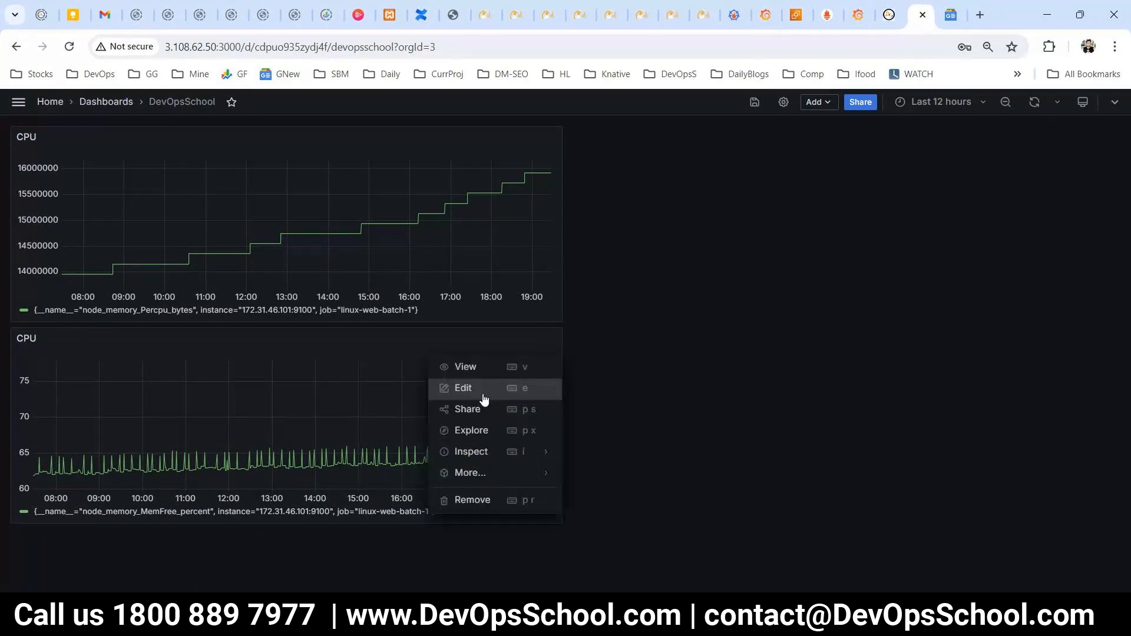
click(484, 399)
text(Memory)
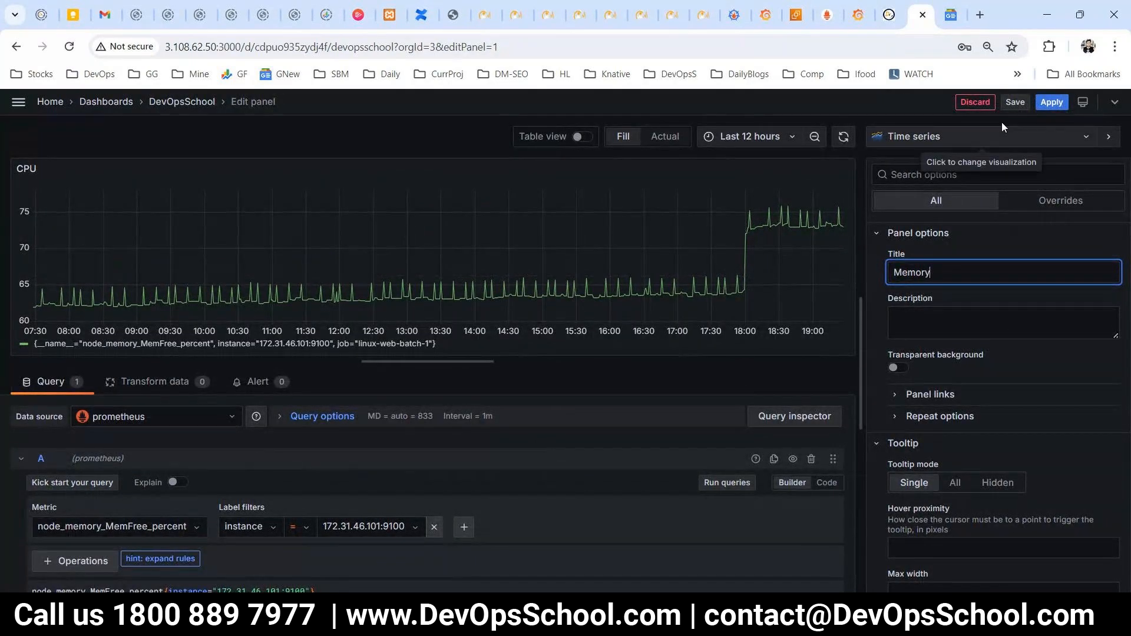
click(1015, 102)
click(660, 305)
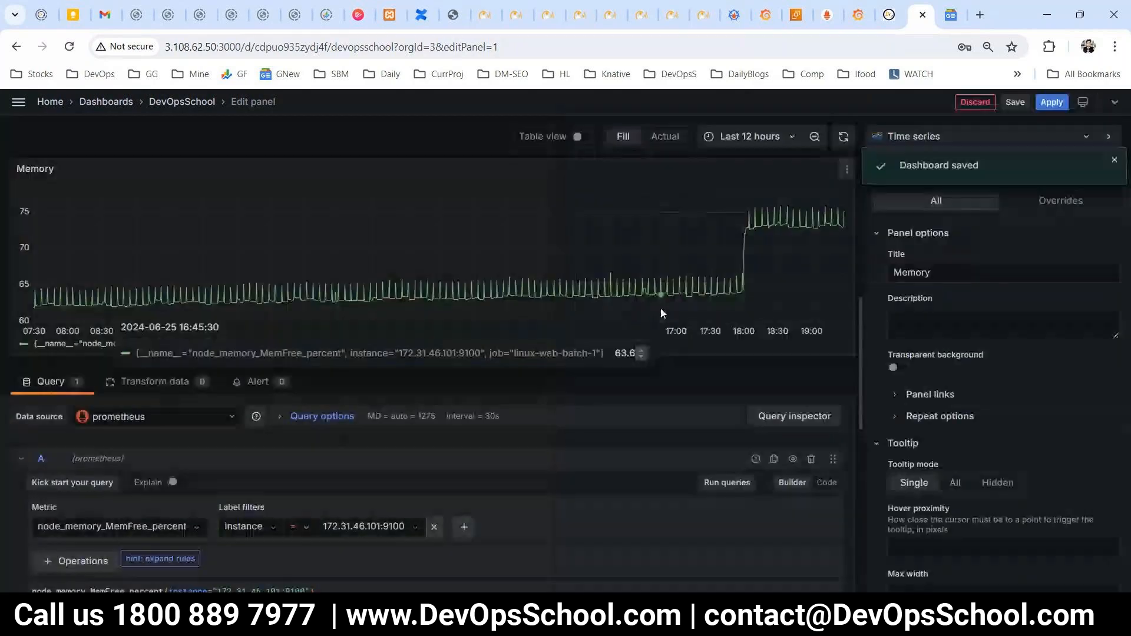
click(165, 104)
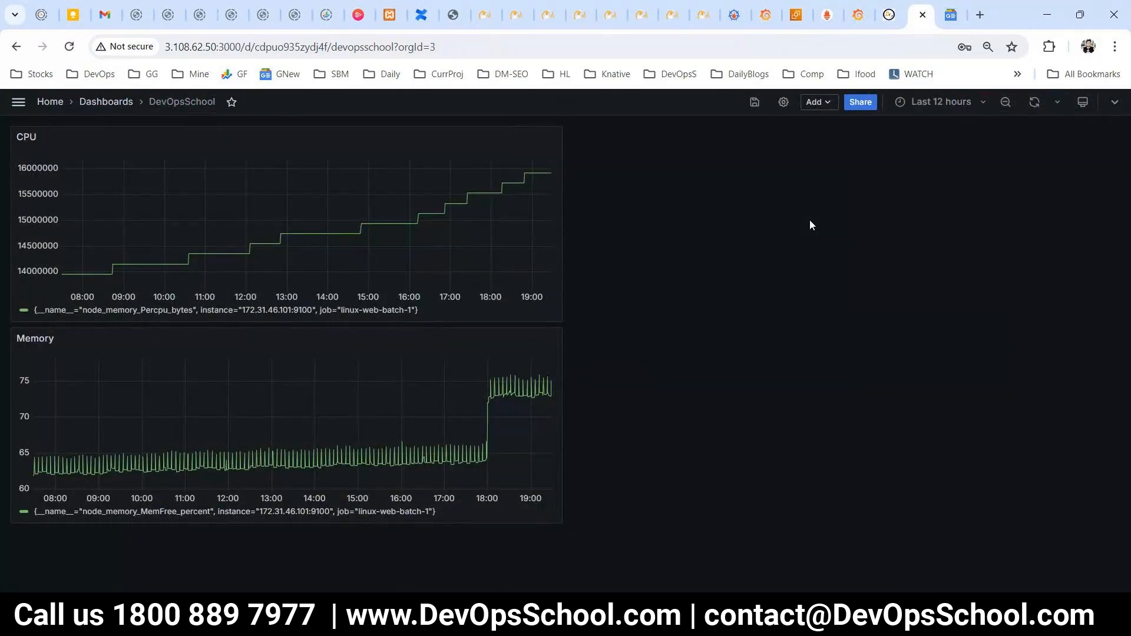
key(ctrl+s)
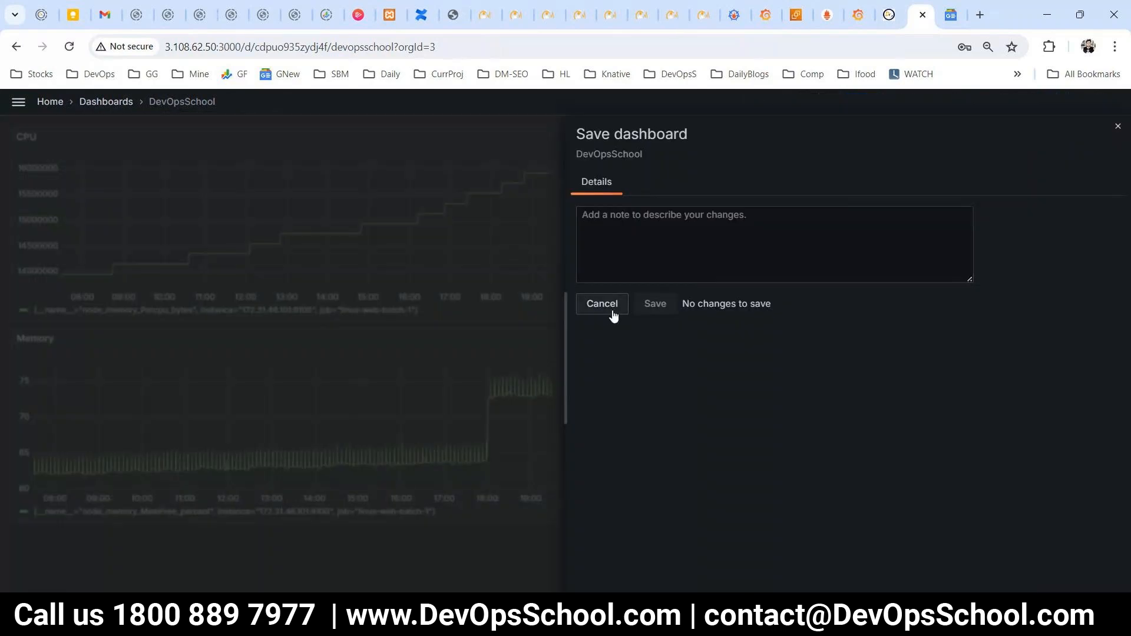
click(1118, 126)
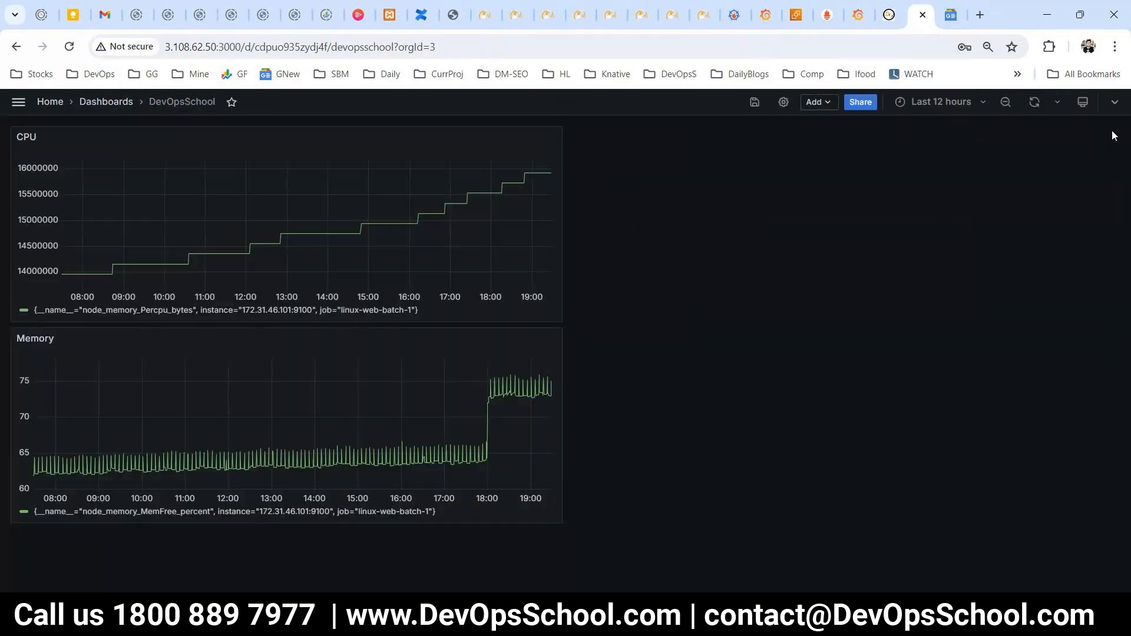
- Display the DevOpsSchool dashboard in kiosk mode, and go back through the Memory and CPU panel editors
click(1083, 102)
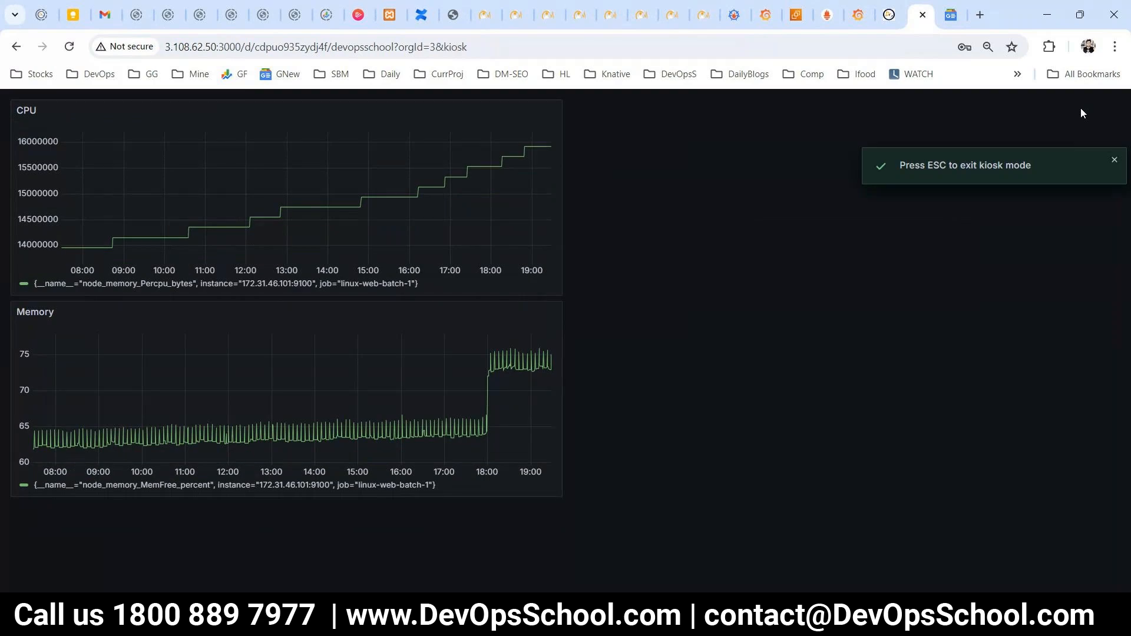
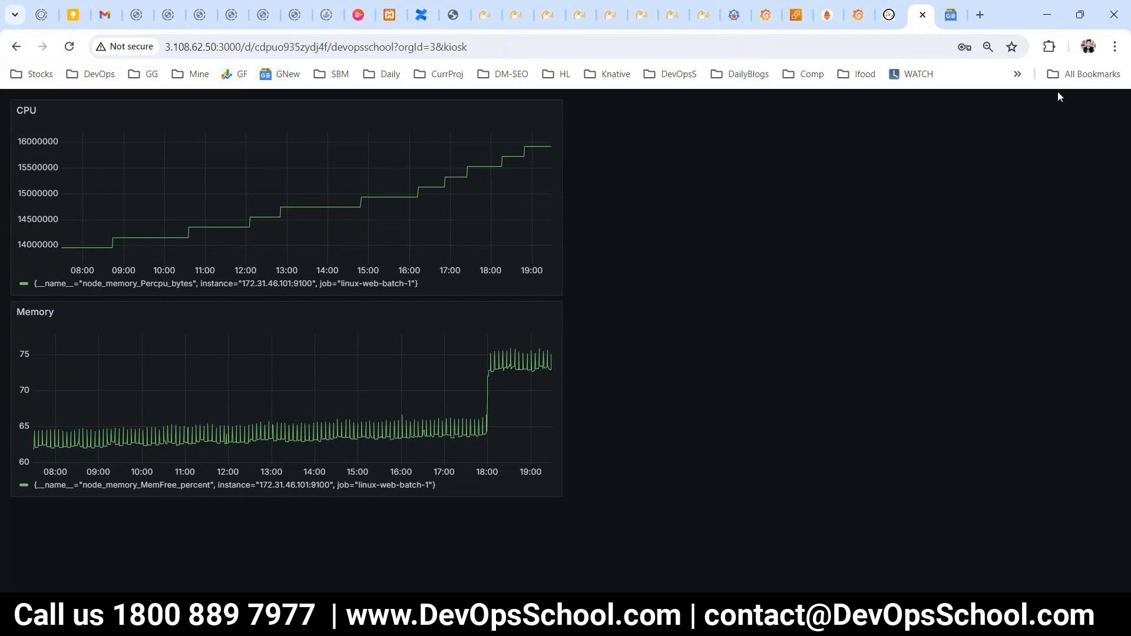
click(16, 50)
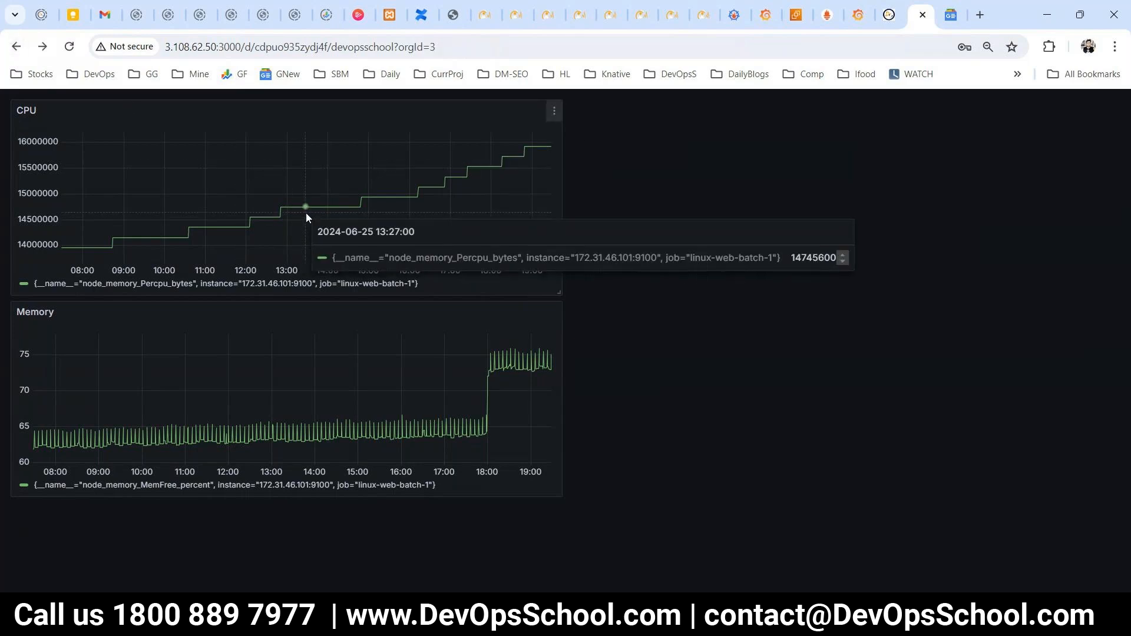
key(alt+Left)
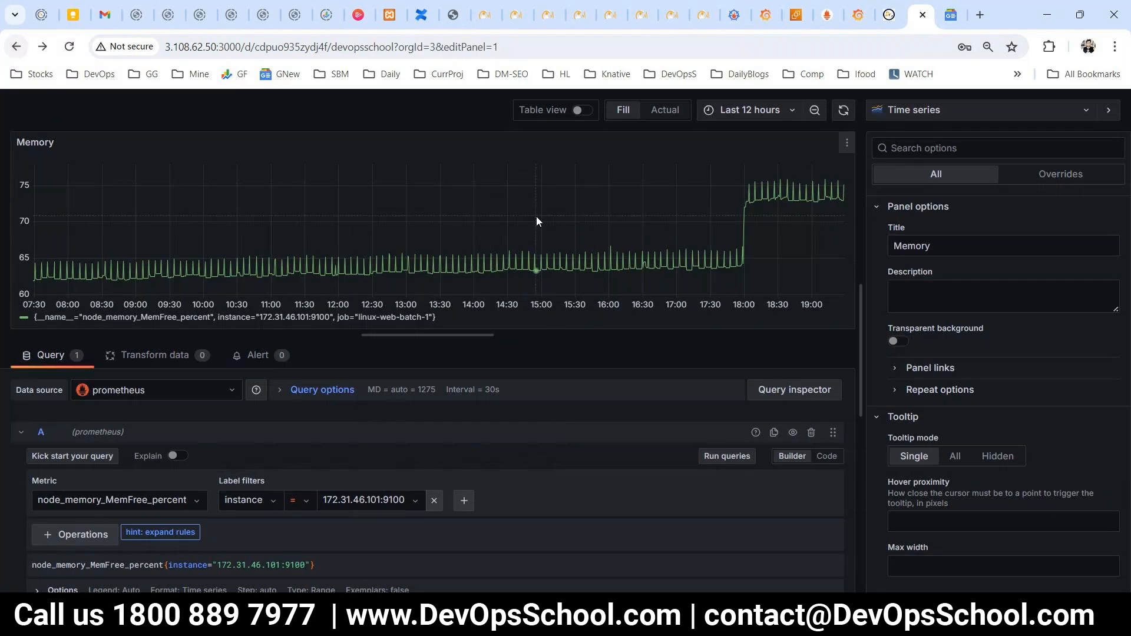
click(15, 46)
click(555, 112)
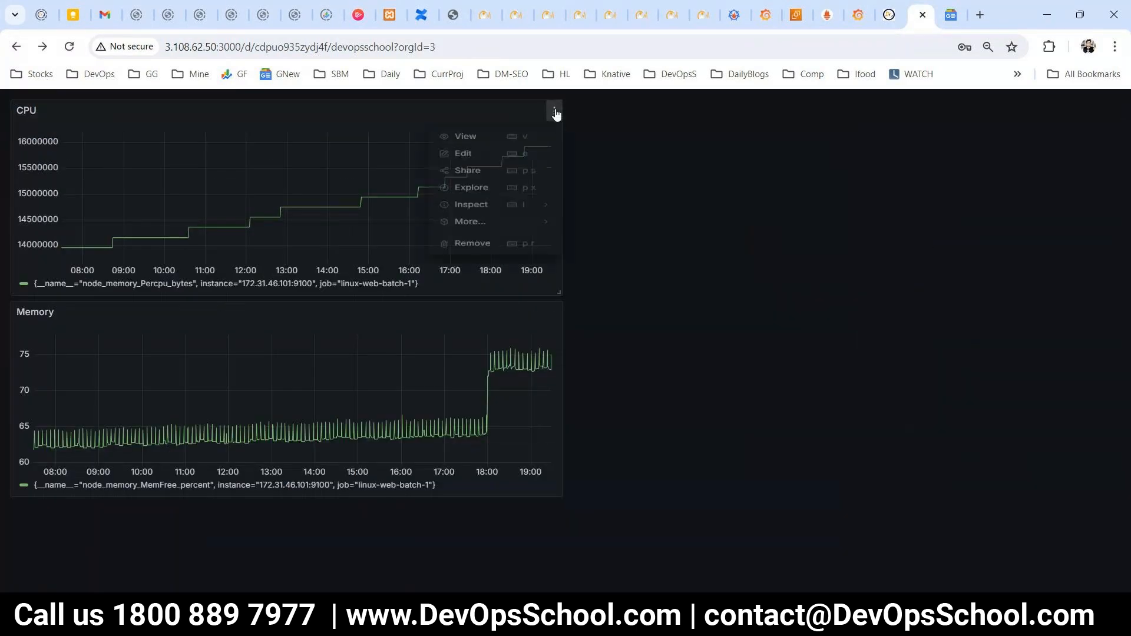
click(16, 46)
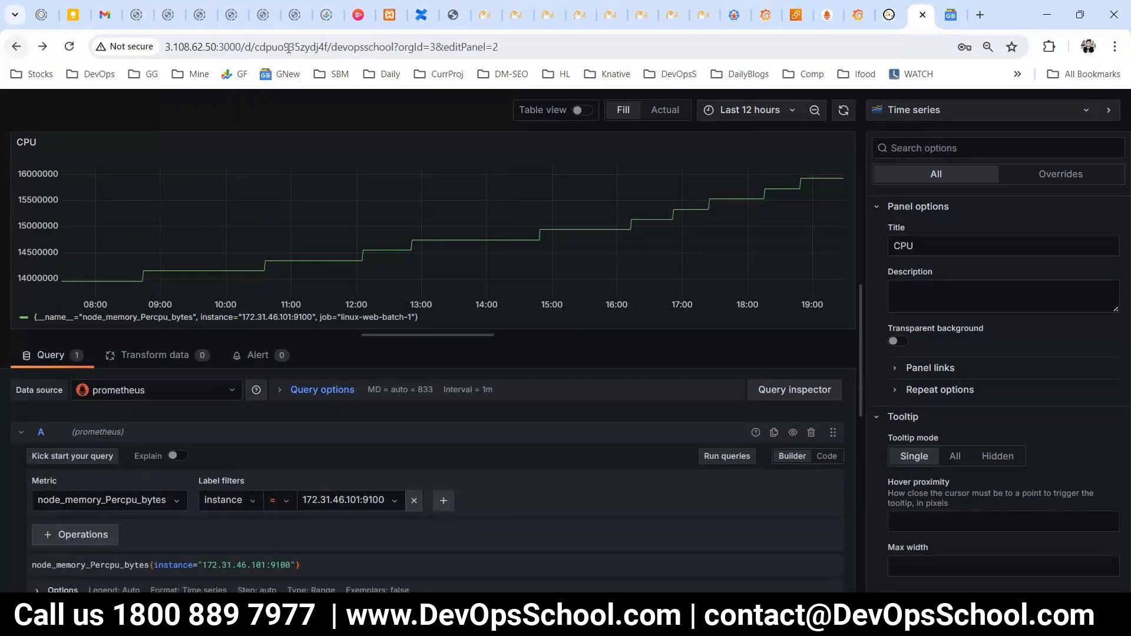
- Load the Grafana root address 3.108.62.50:3000 and expand the Kyn Main folder in the dashboards list
drag(245, 47, 589, 47)
key(BackSpace)
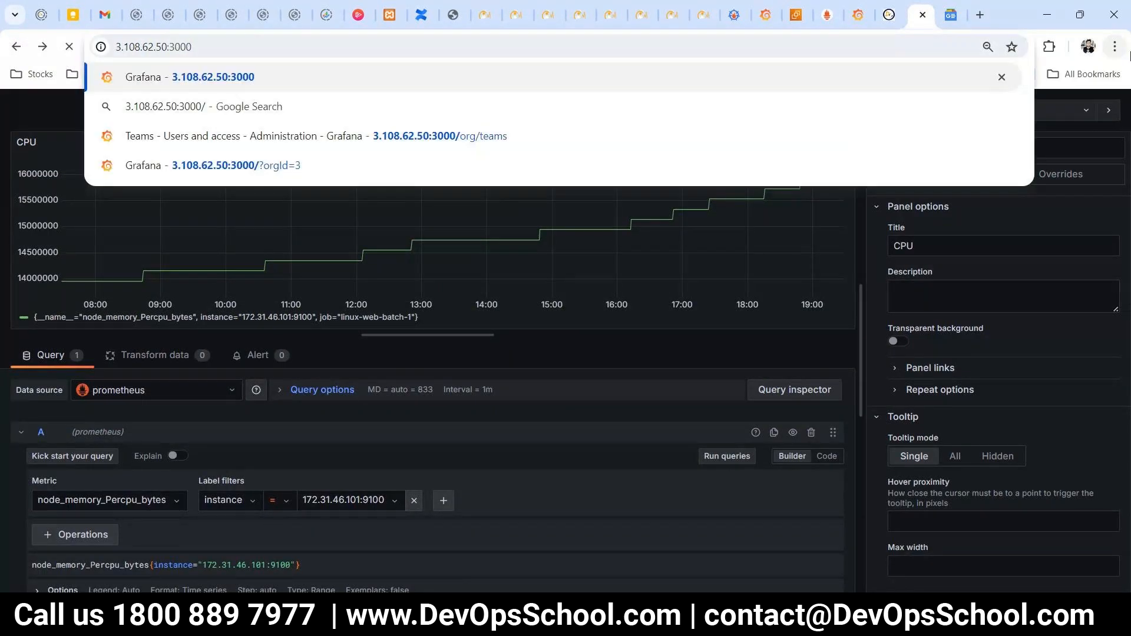
key(Return)
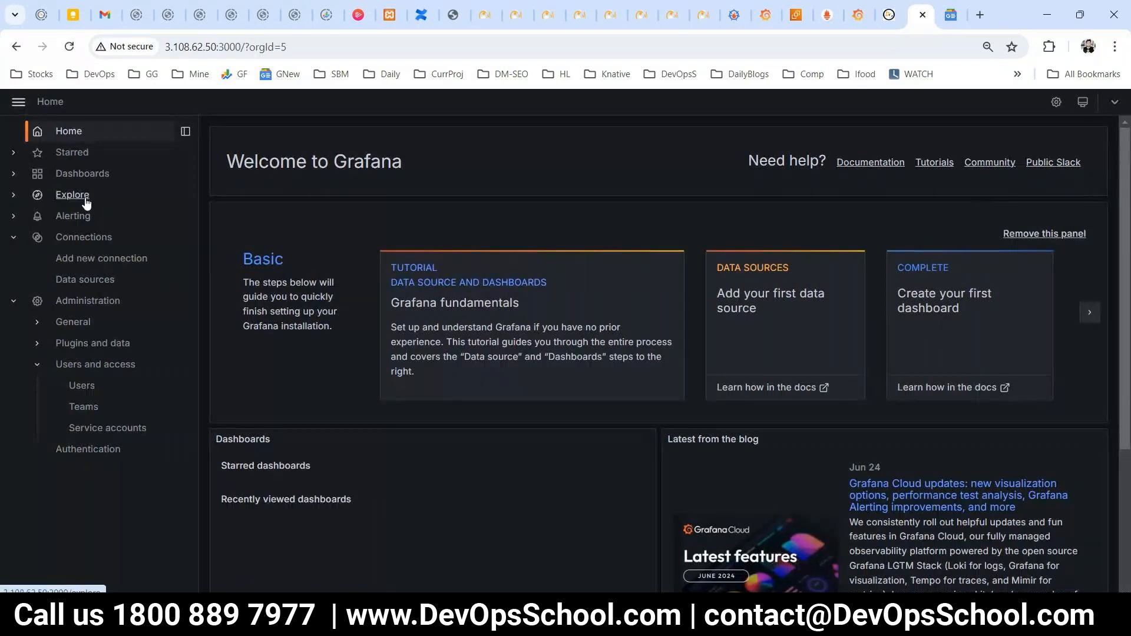
click(82, 173)
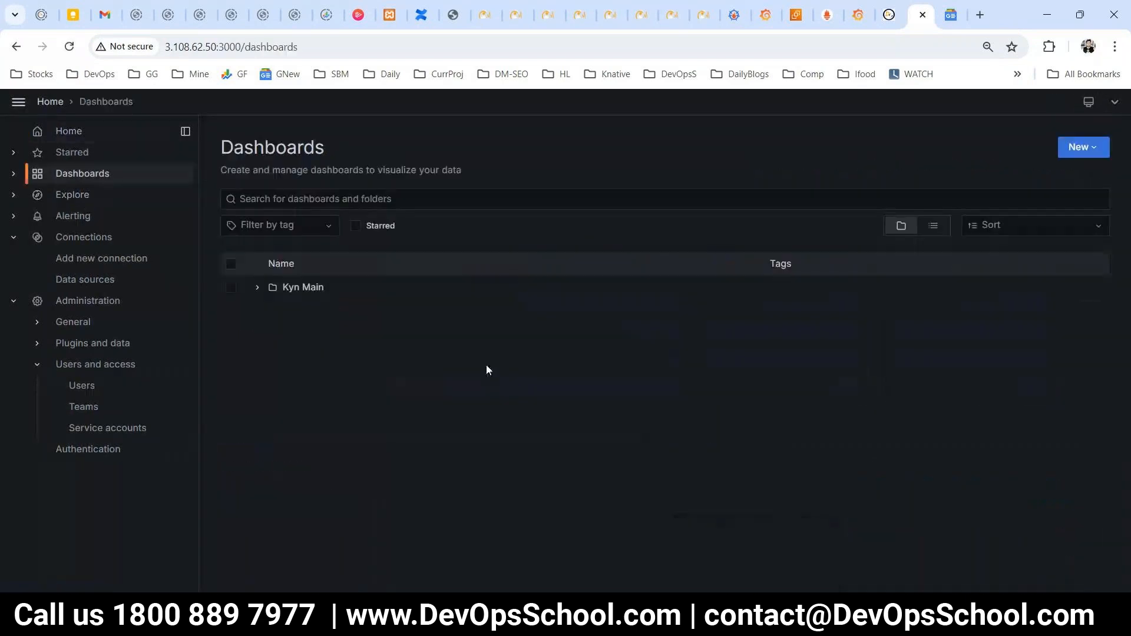
click(256, 288)
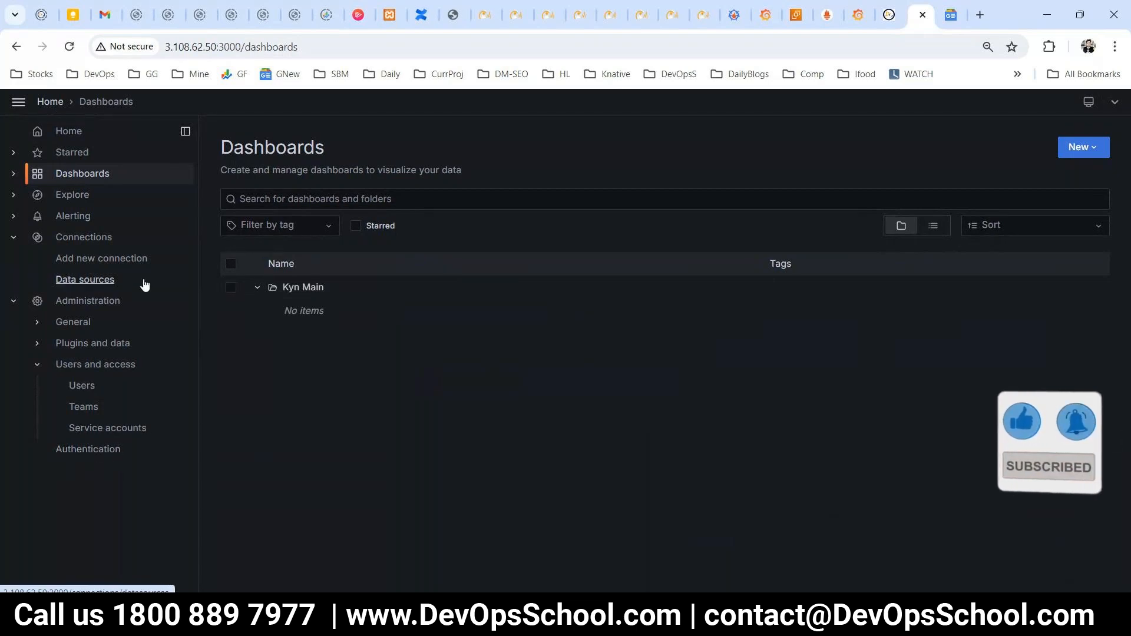
- Check the home page for recently viewed dashboards
click(50, 102)
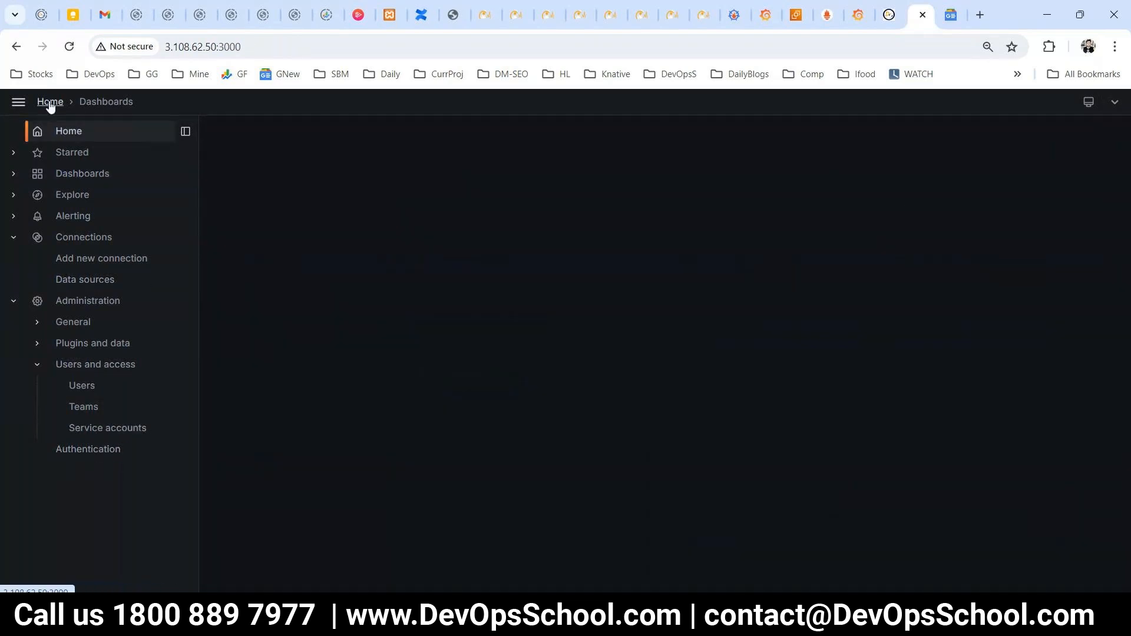
click(10, 103)
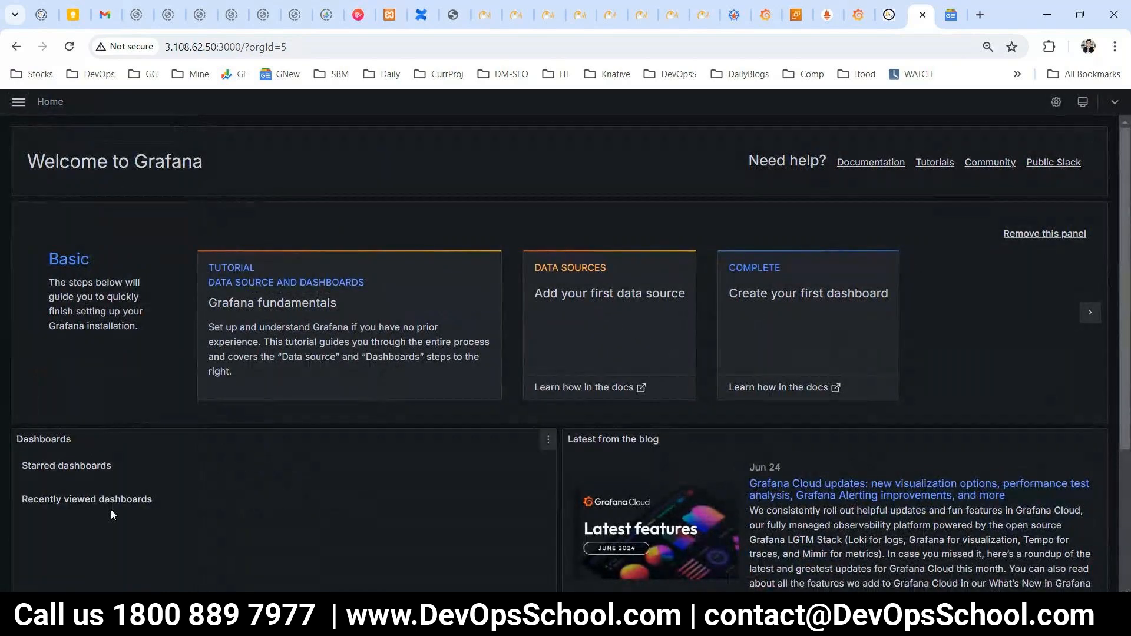
double_click(47, 500)
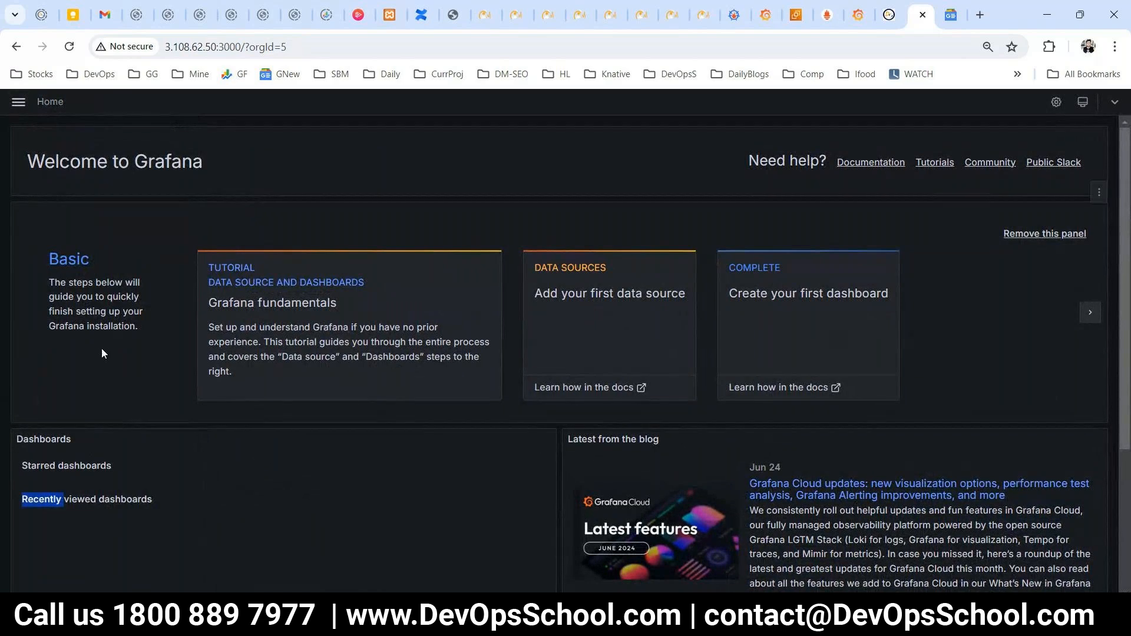
click(17, 104)
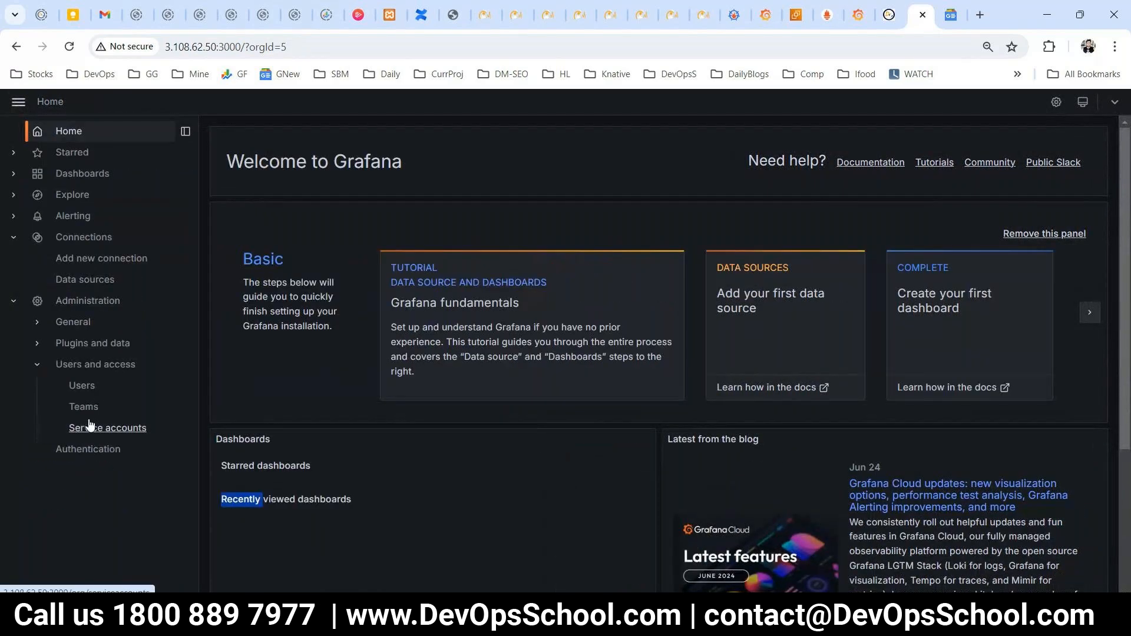
- Open the google organization from the server's organization list
click(86, 370)
click(76, 324)
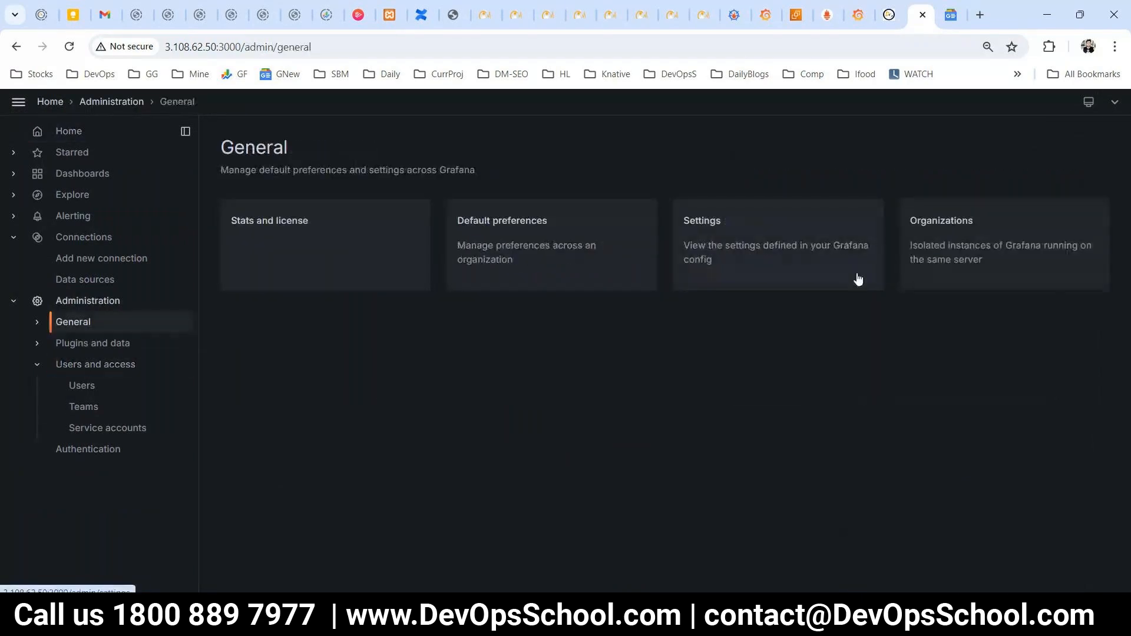
click(926, 216)
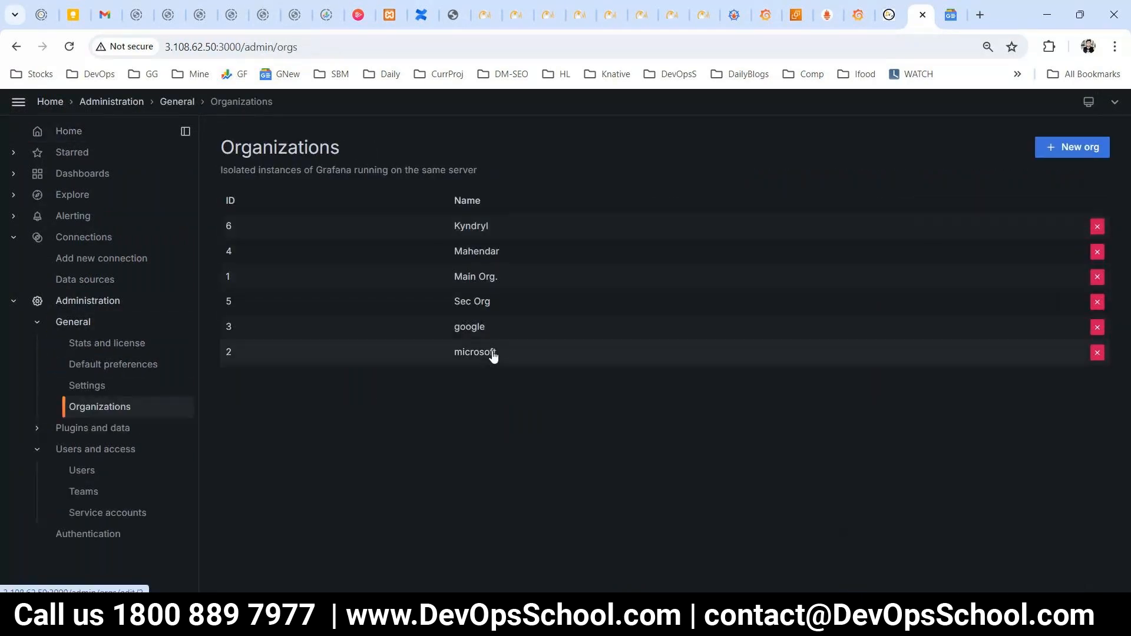
click(467, 330)
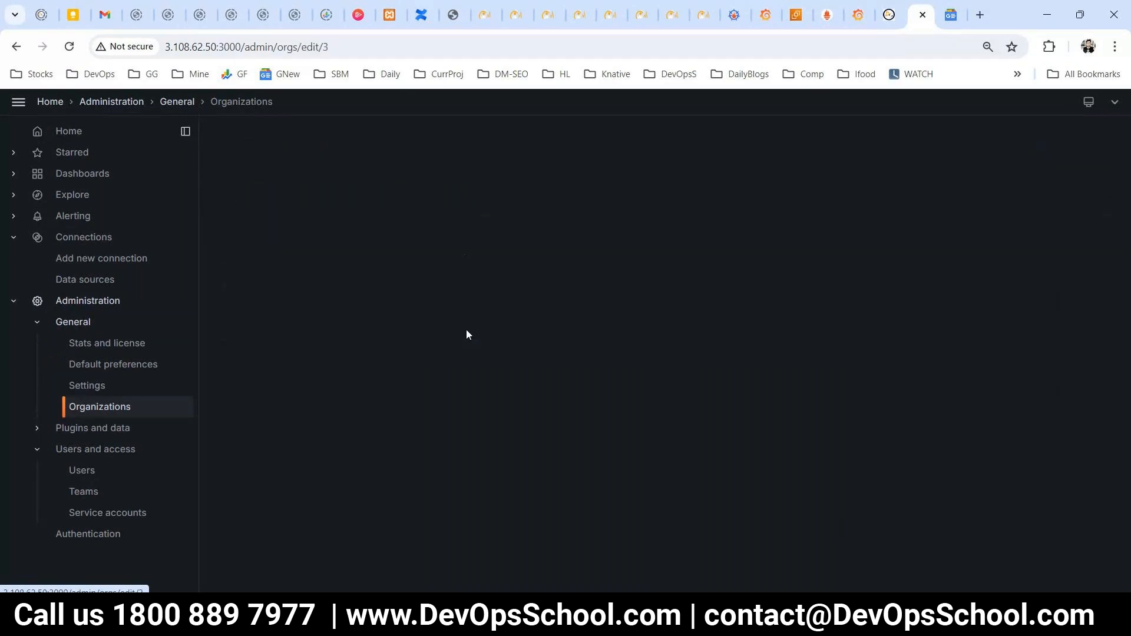
- Return to the dashboards list by way of the home page and look for the saved dashboard
click(72, 177)
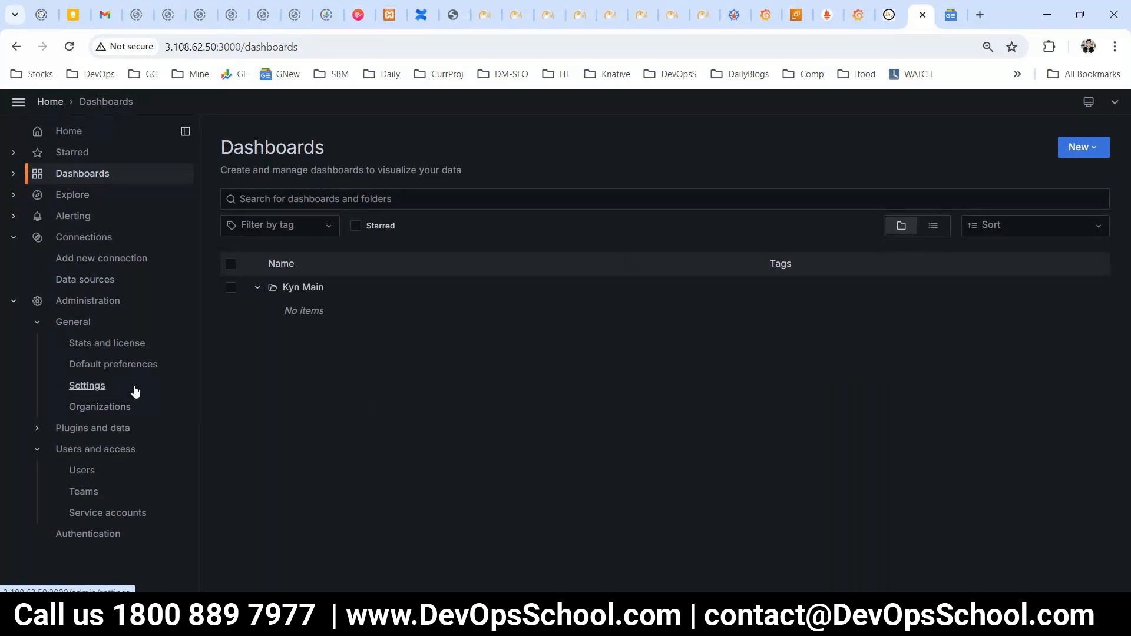
click(50, 102)
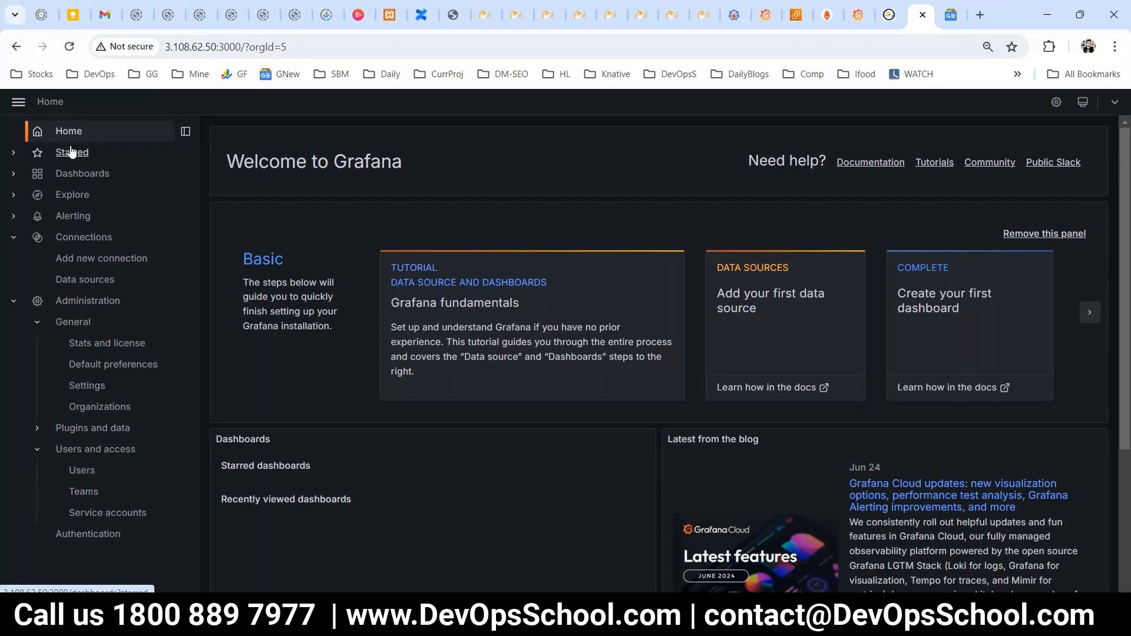
click(82, 173)
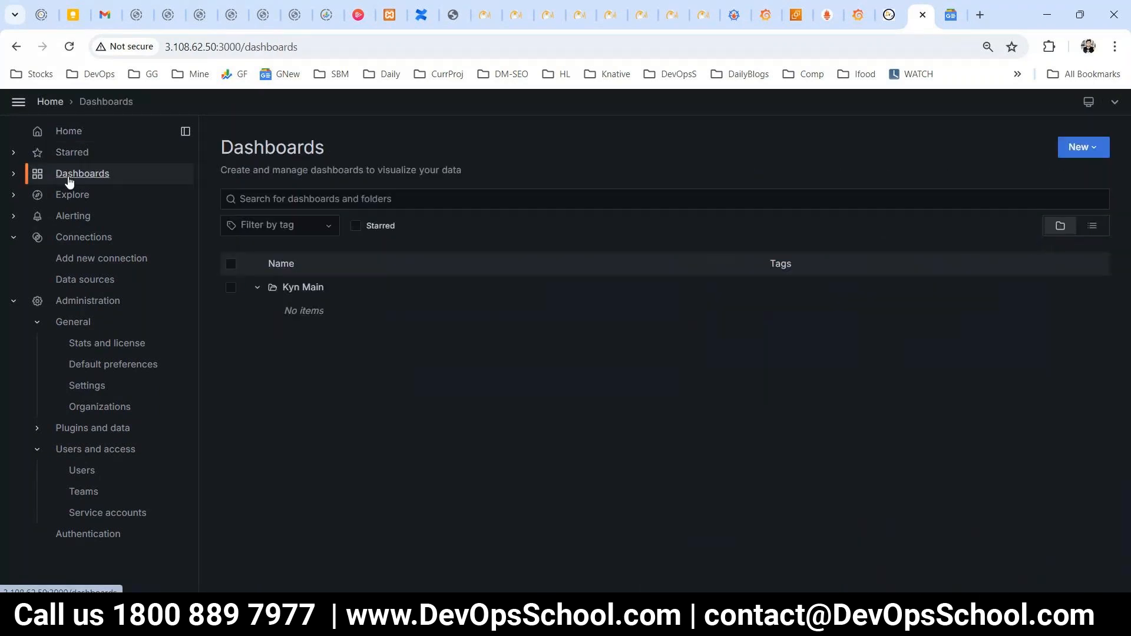
click(306, 238)
click(457, 200)
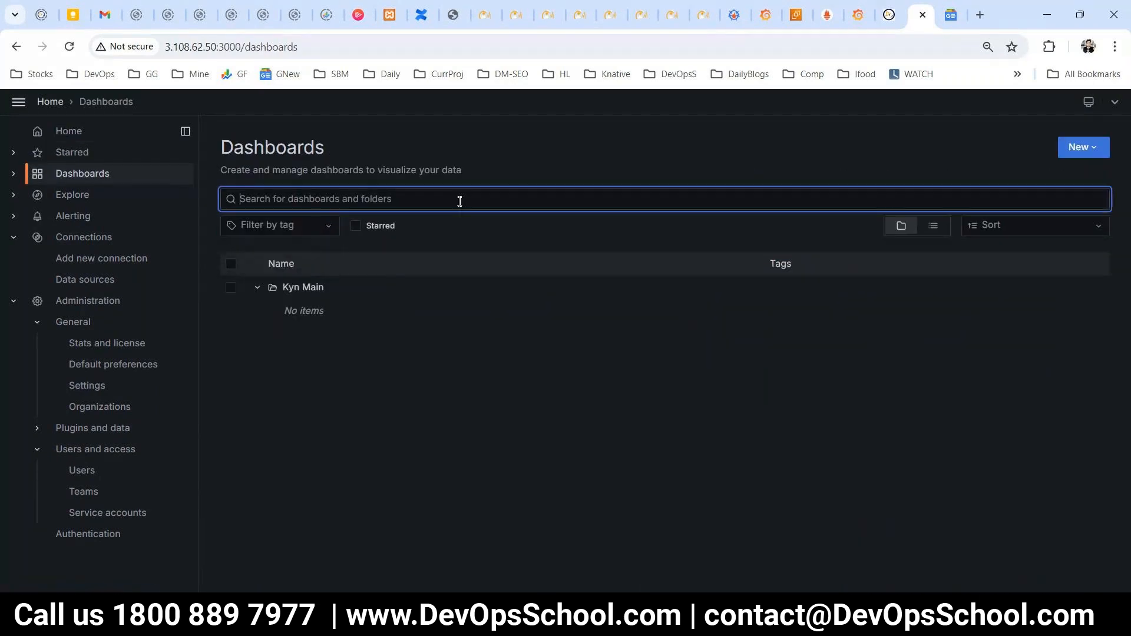
click(567, 354)
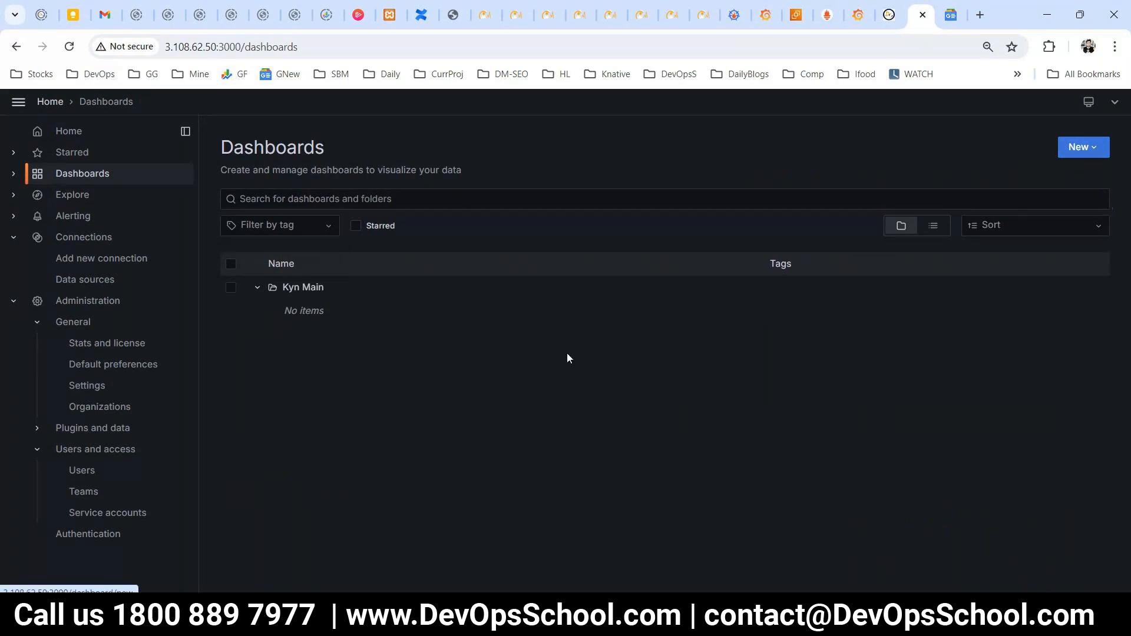
- Open the microsoft organization's settings and submit an update
click(81, 410)
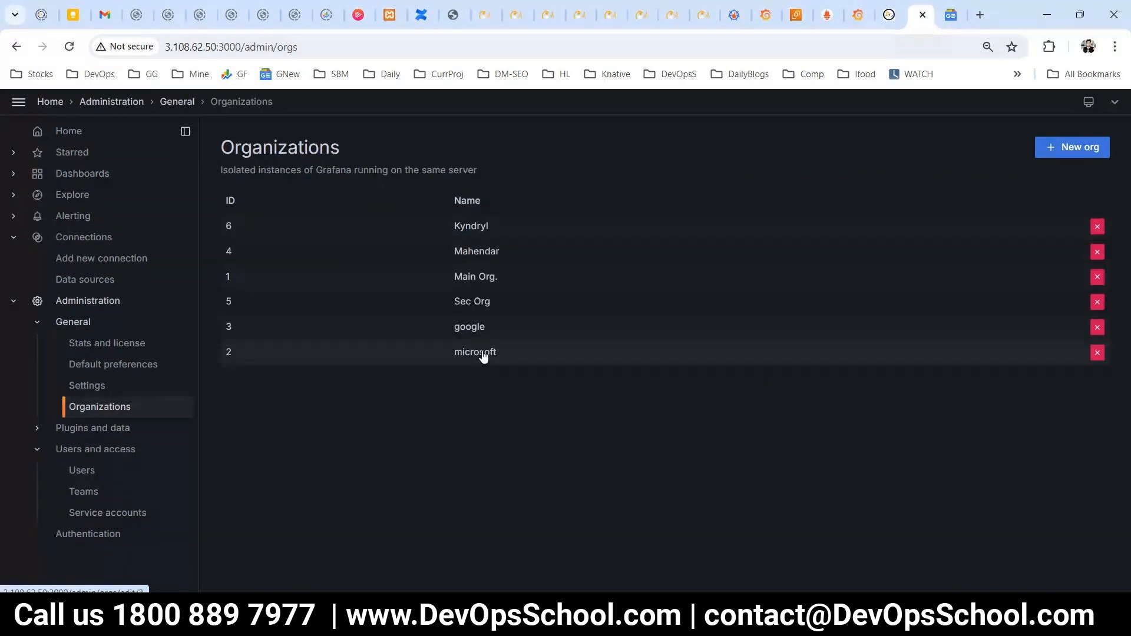
click(460, 351)
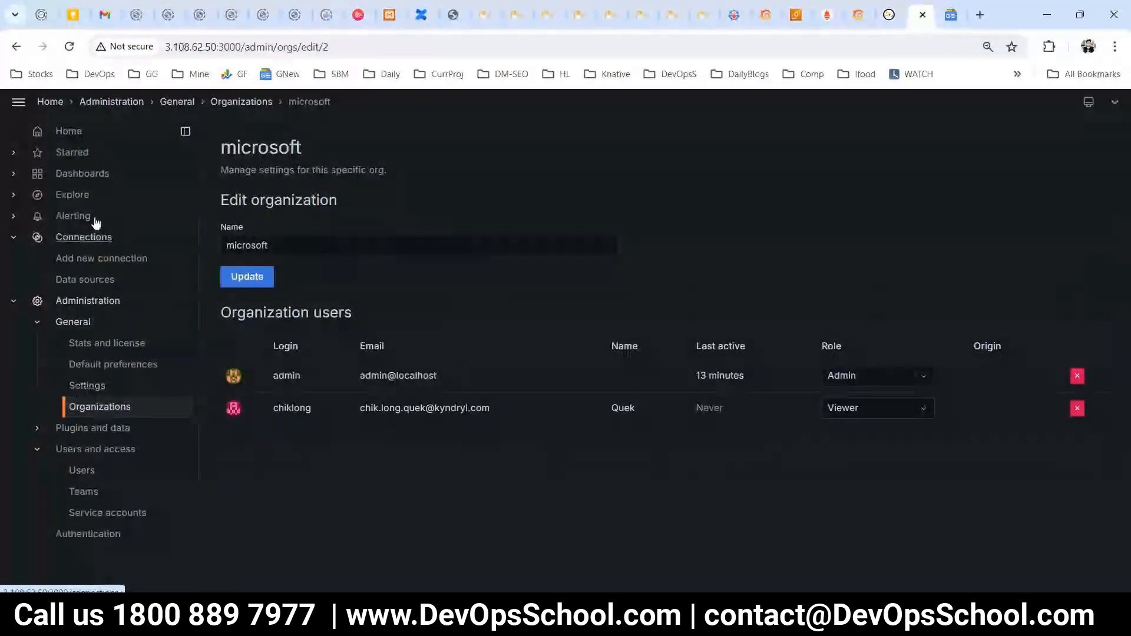
click(12, 105)
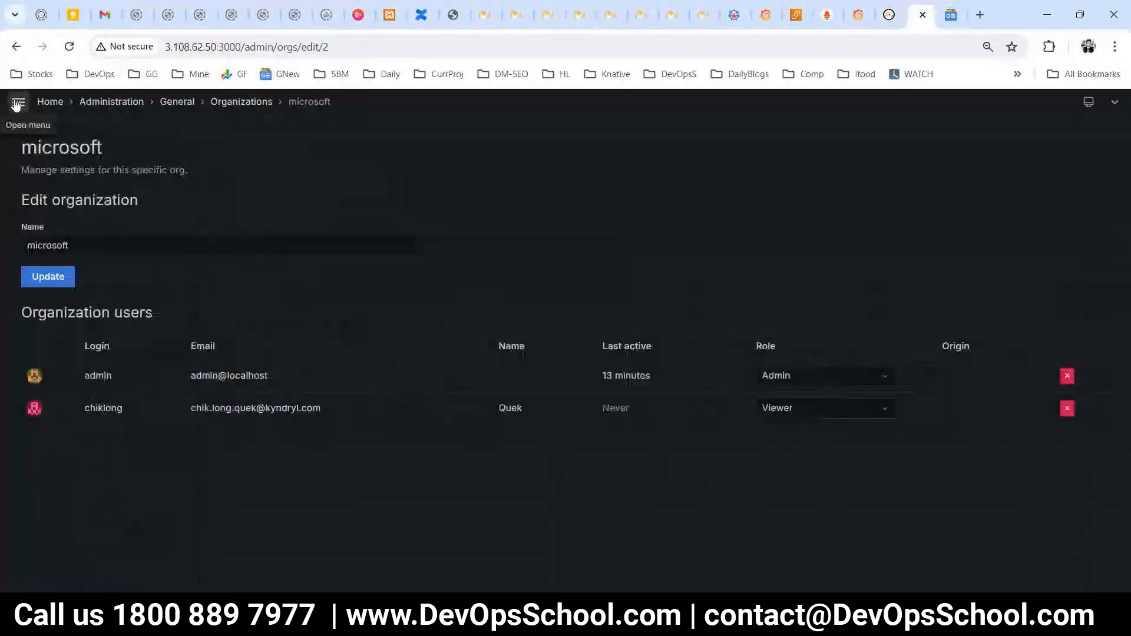
click(65, 279)
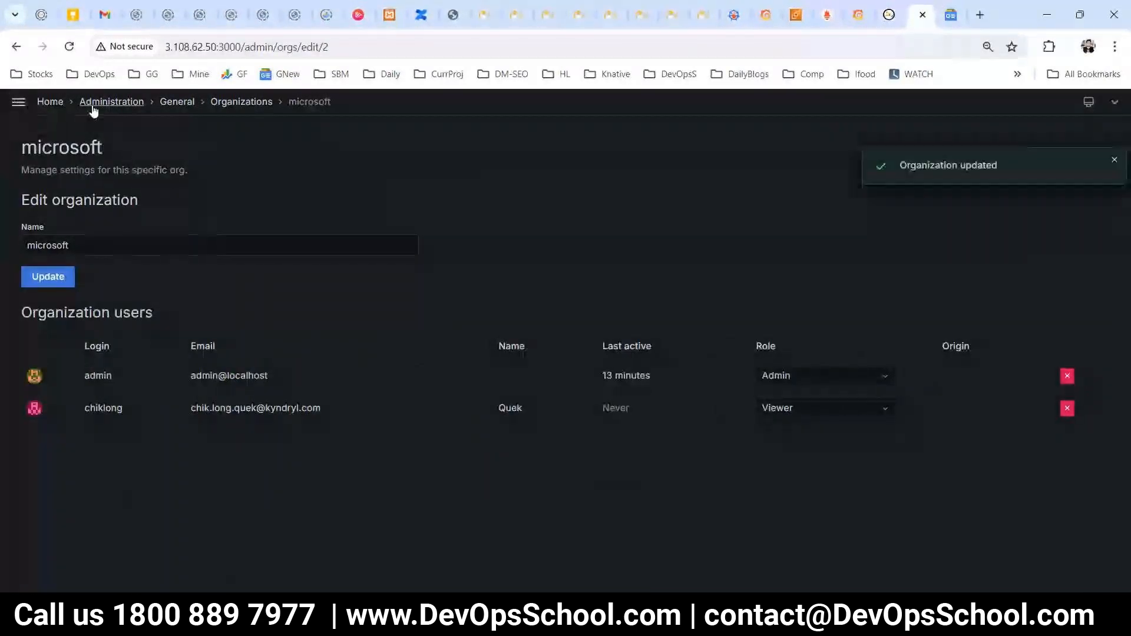
- Recheck the dashboards list and the organization list, and expand the navigation entries under Dashboards
click(59, 103)
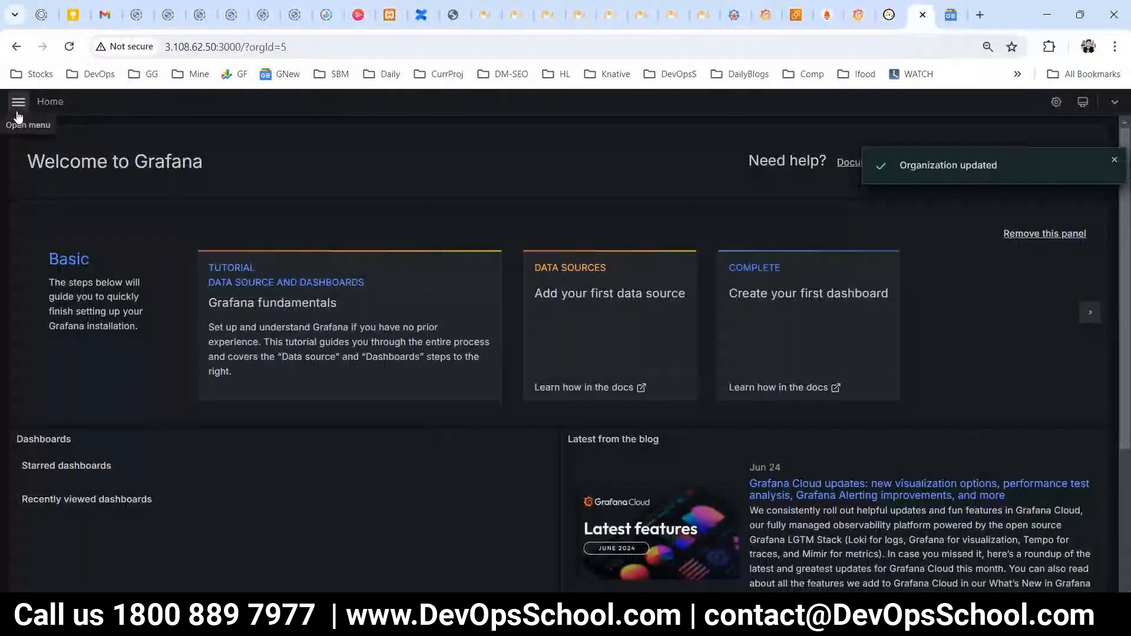
click(18, 115)
click(82, 174)
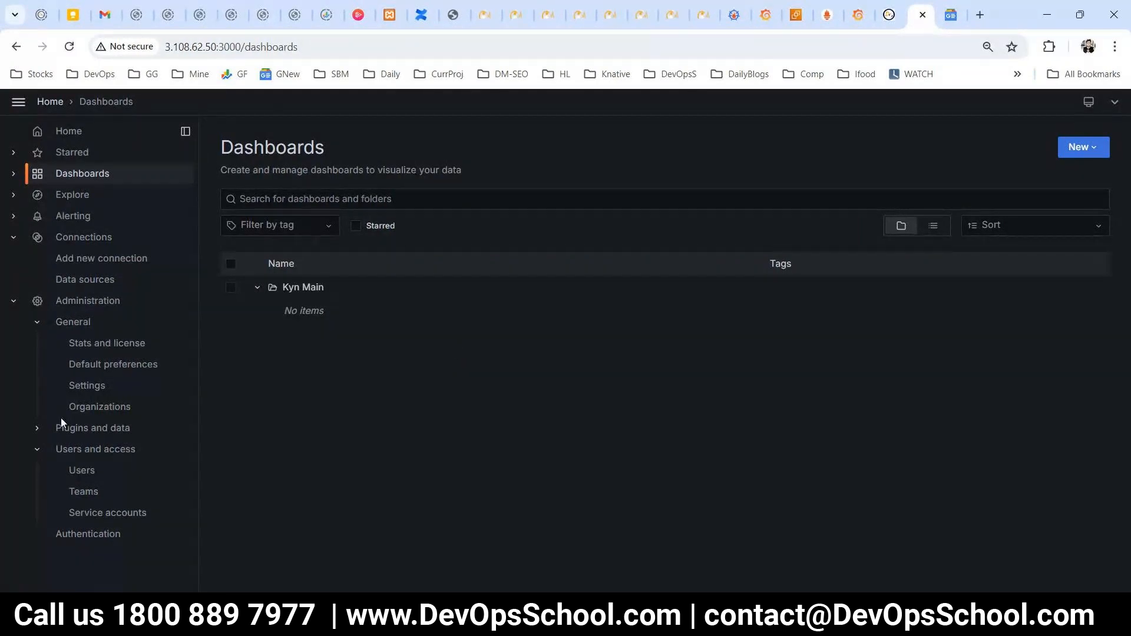
click(86, 409)
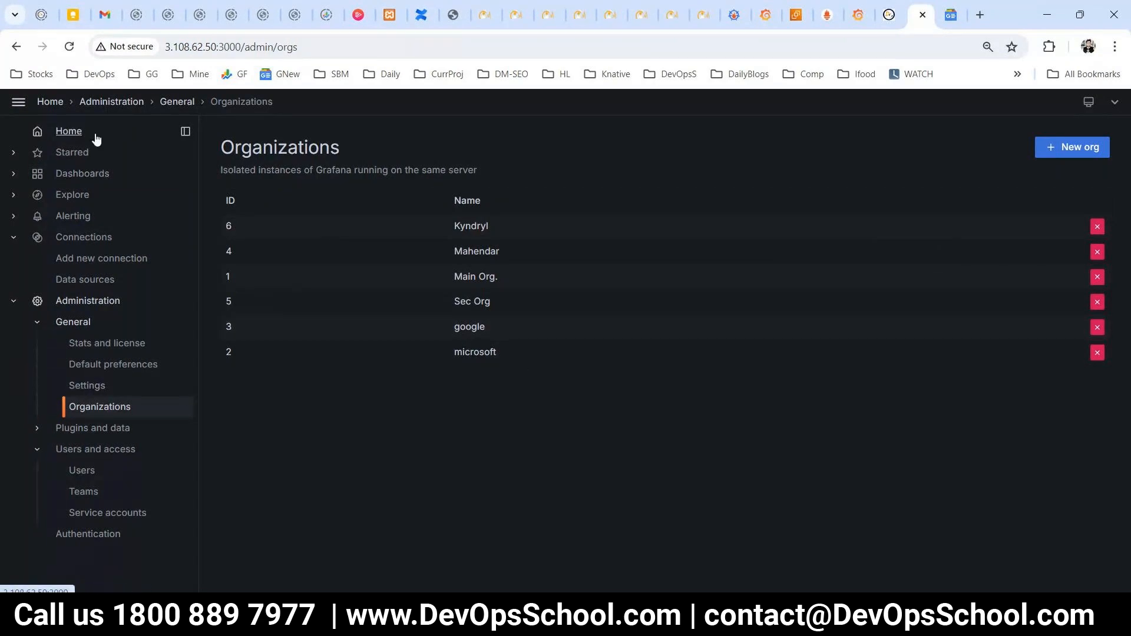
click(83, 173)
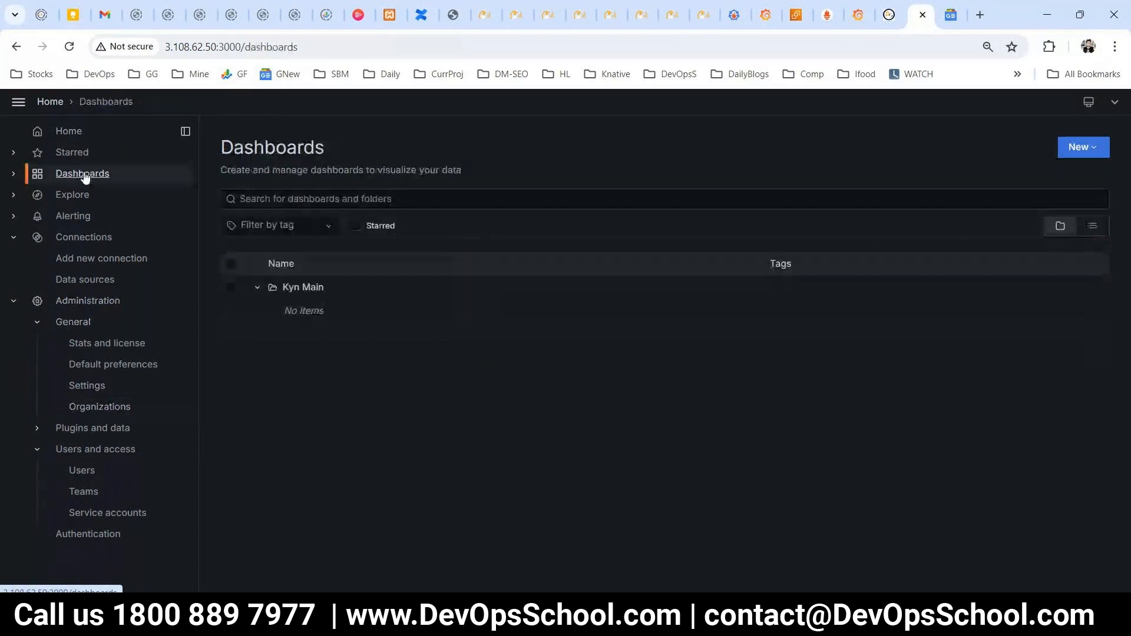
click(13, 173)
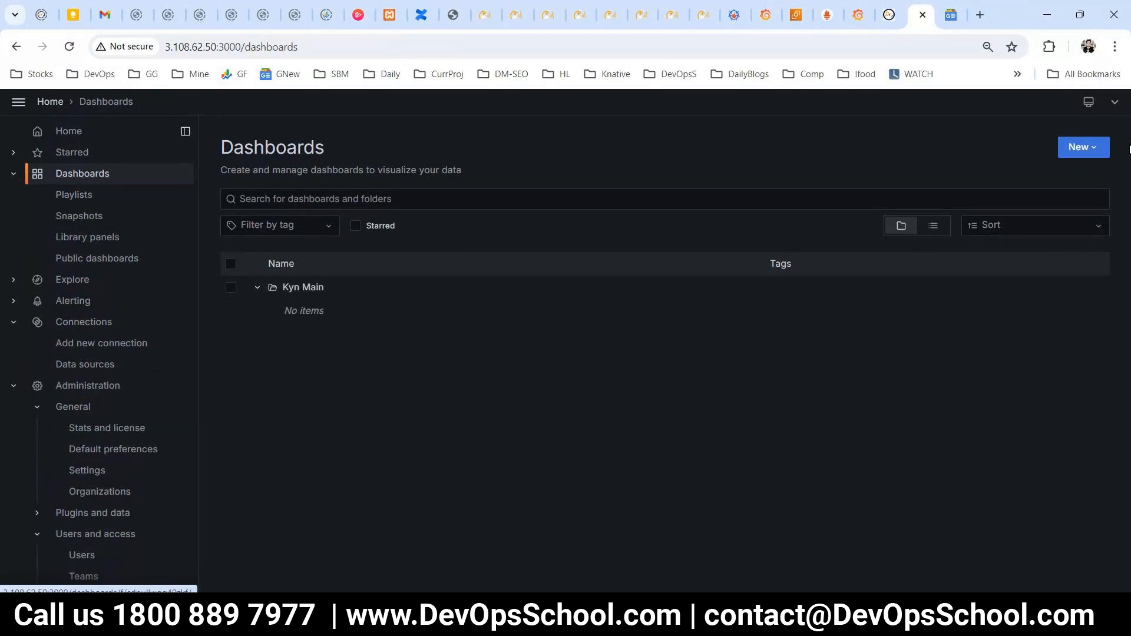
- Create a new dashboard, add a visualization and open the configuration of a new data source for it
click(1094, 146)
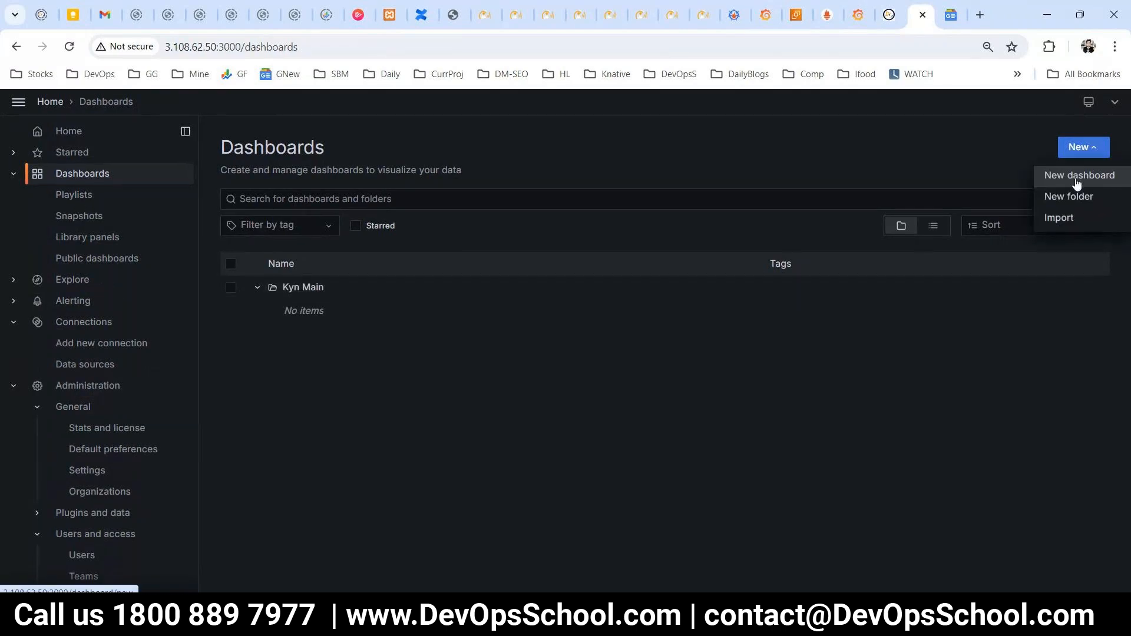
click(1069, 180)
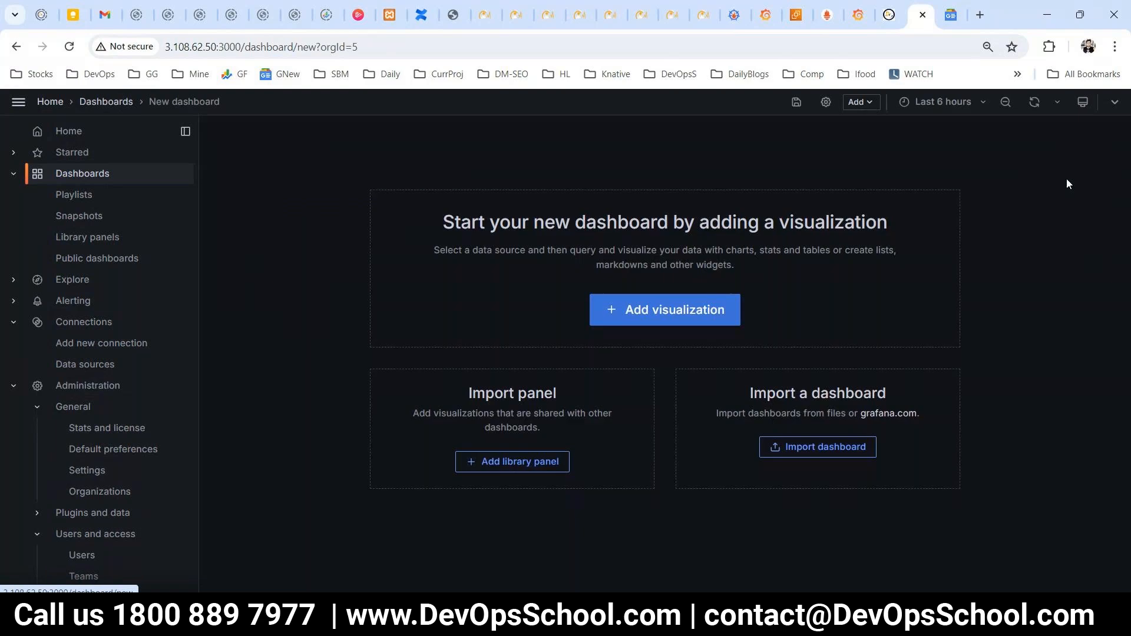
click(711, 327)
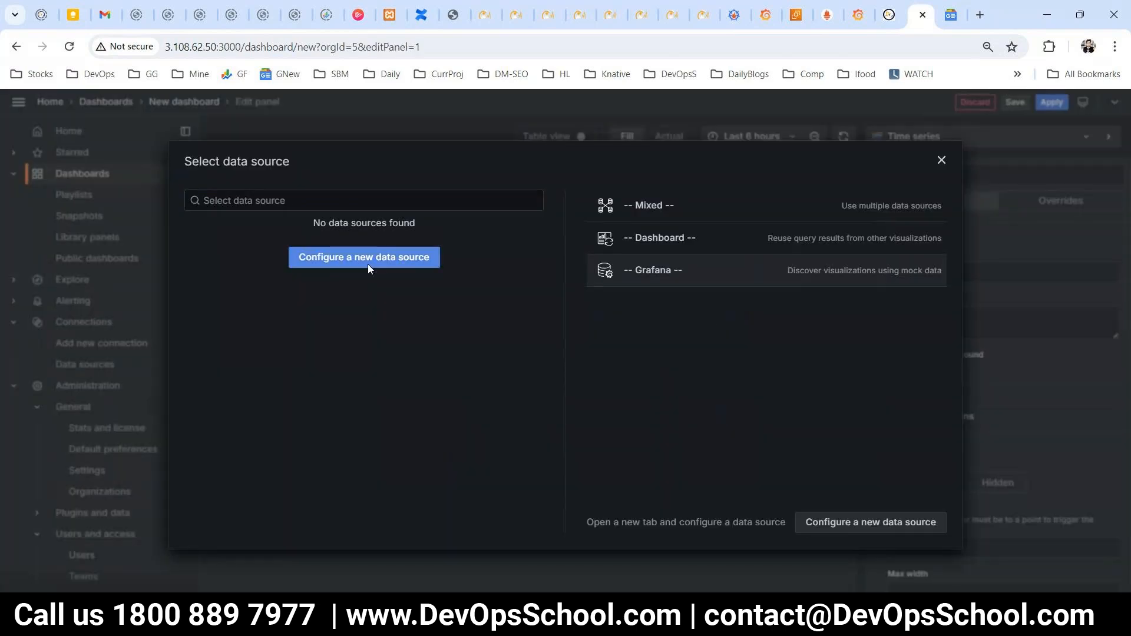
click(368, 263)
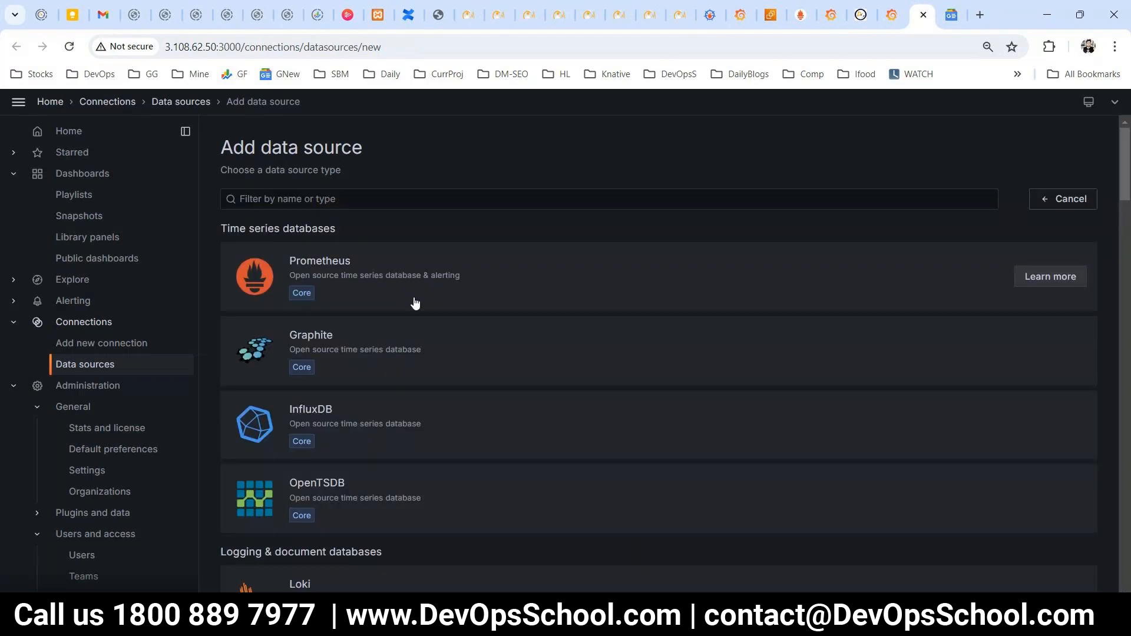
- Add a Prometheus data source, try it in the Explore view, and reopen its settings from the data sources list
click(414, 303)
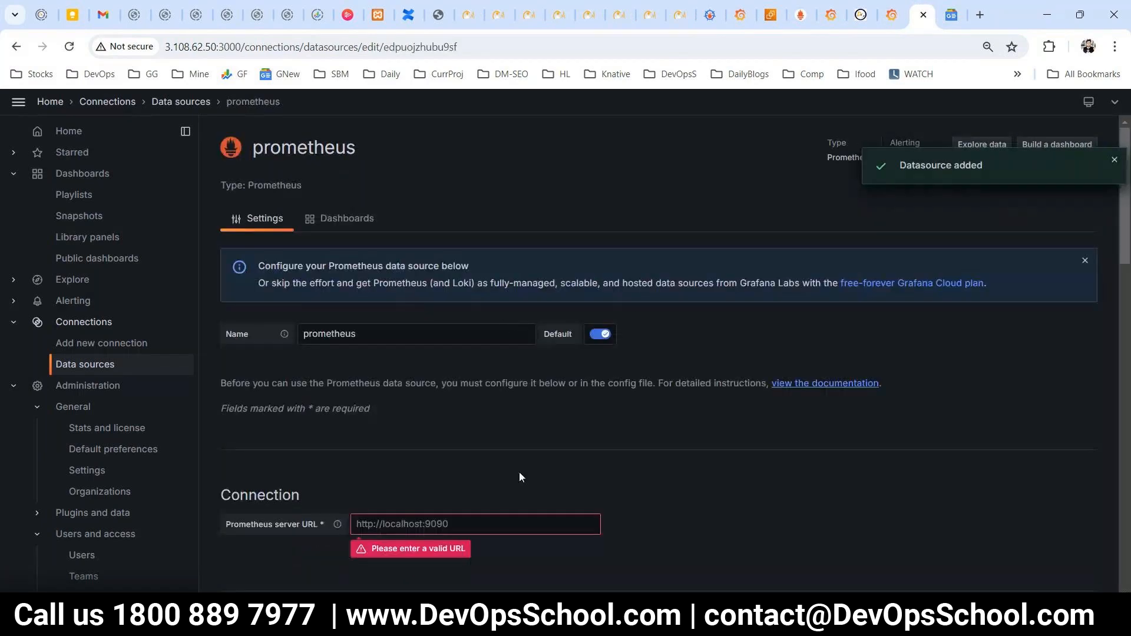
click(176, 175)
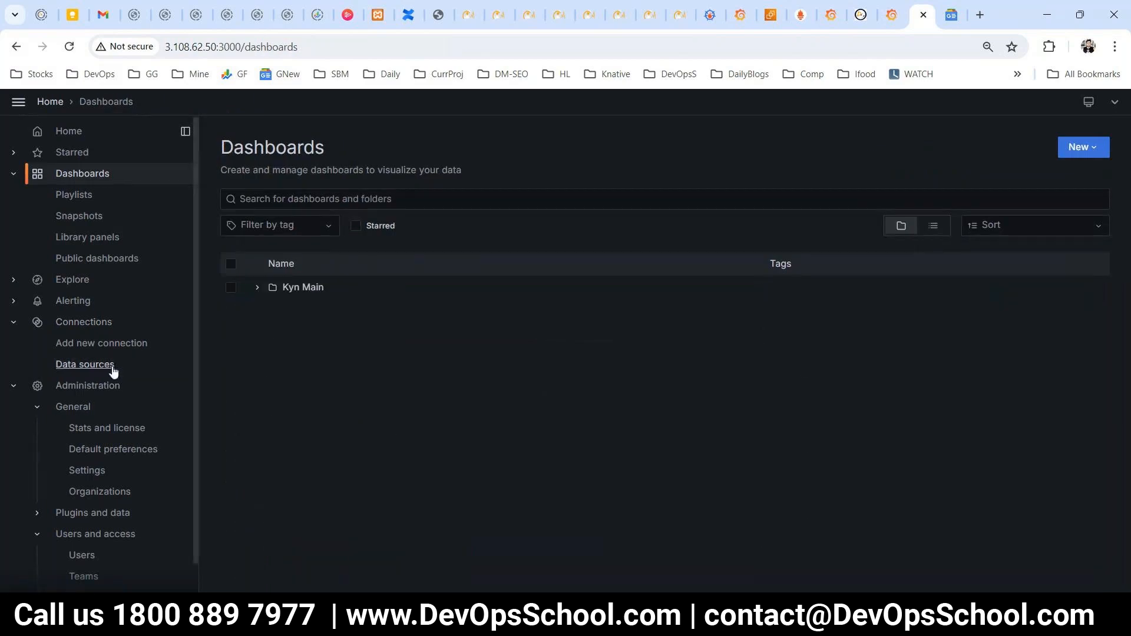
click(77, 364)
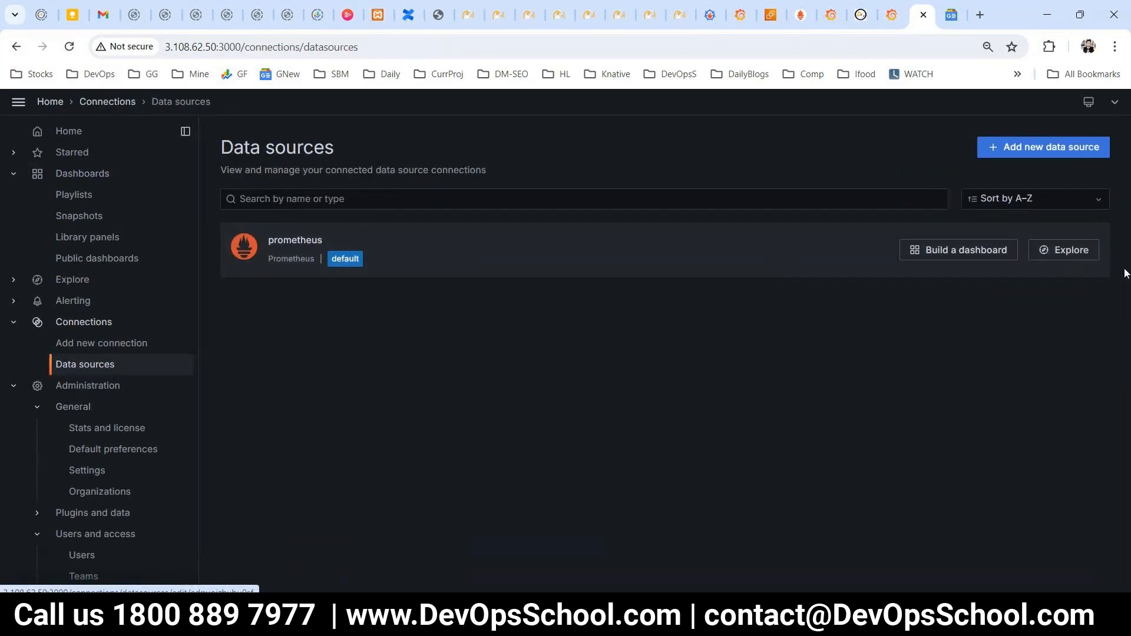
click(1068, 249)
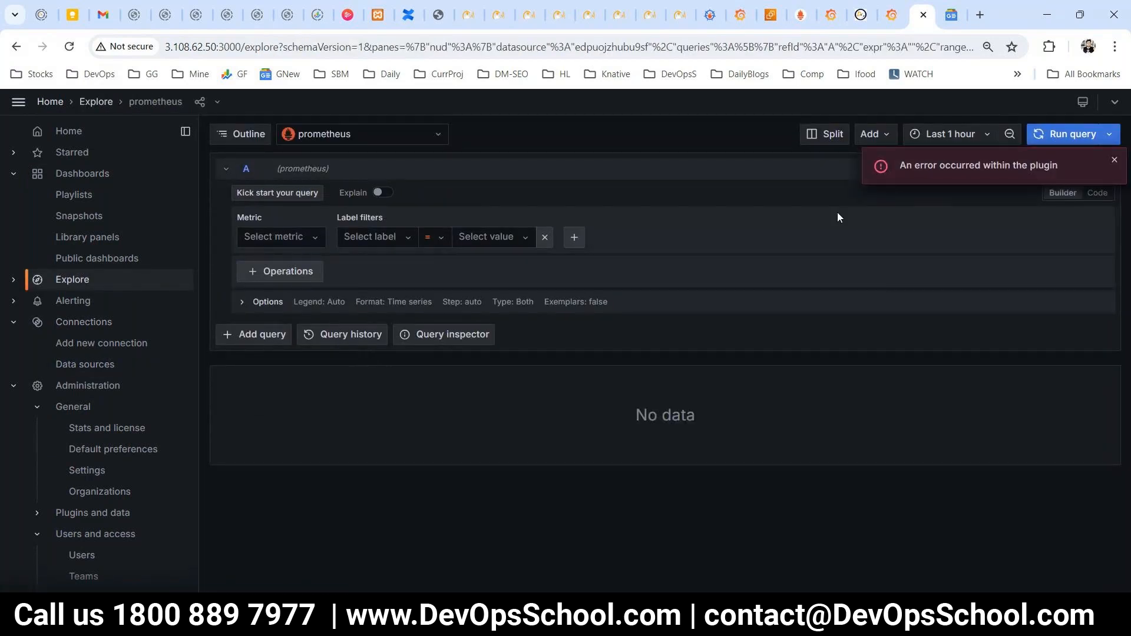
click(79, 364)
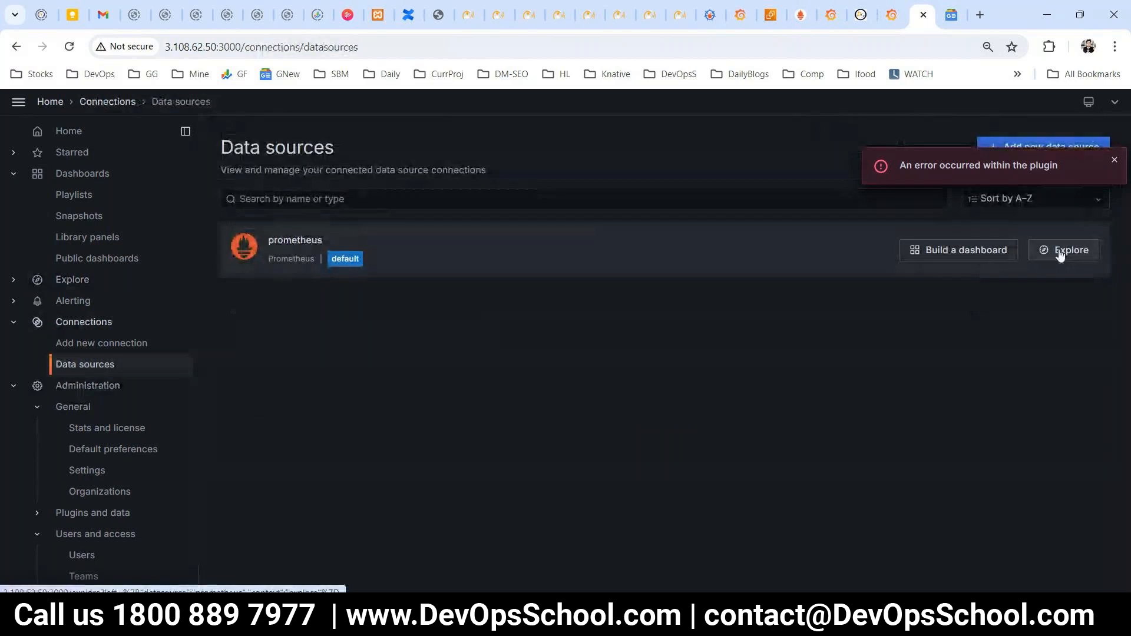
click(289, 241)
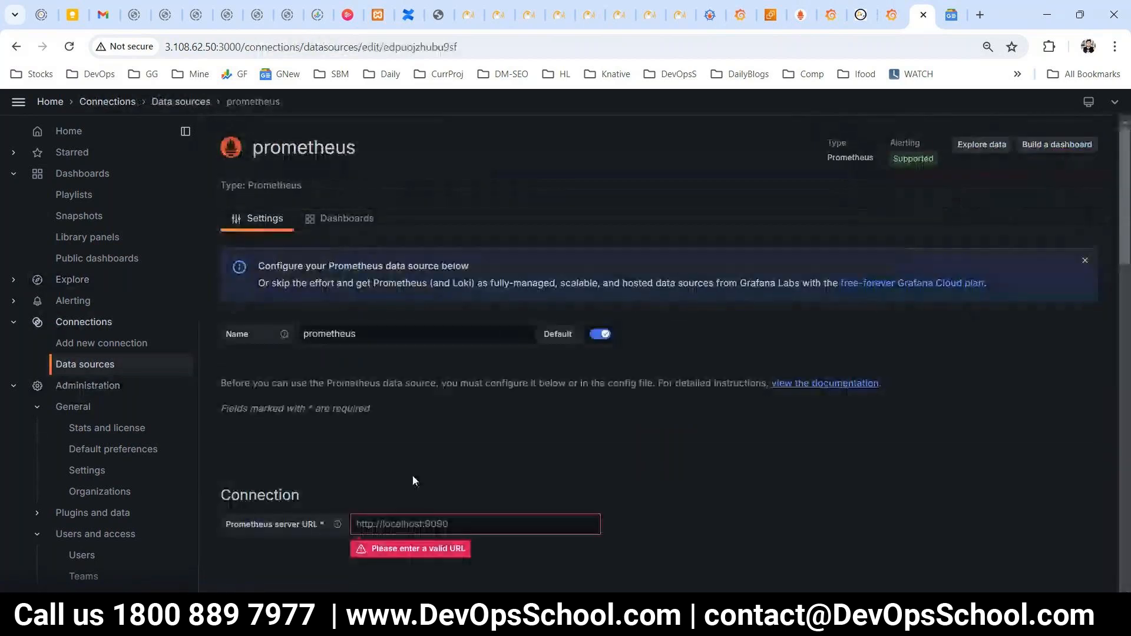
- Copy the address 3.108.62.50:9090 from the open Prometheus page, set it as the data source's server URL, and save and test the connection
click(801, 15)
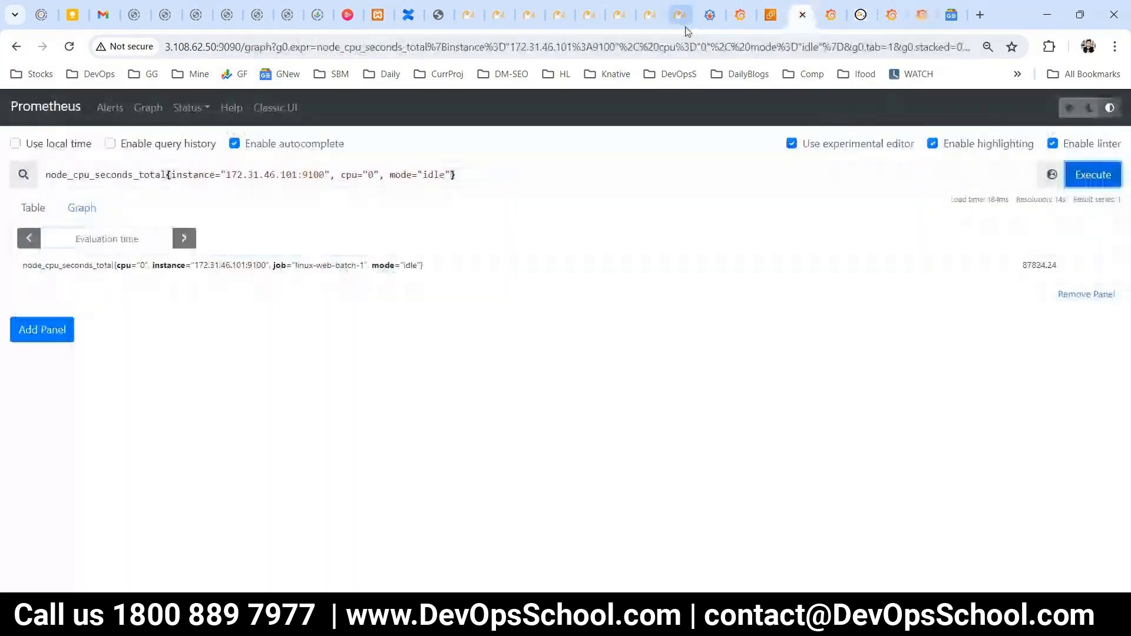
drag(241, 46, 165, 47)
key(ctrl+c)
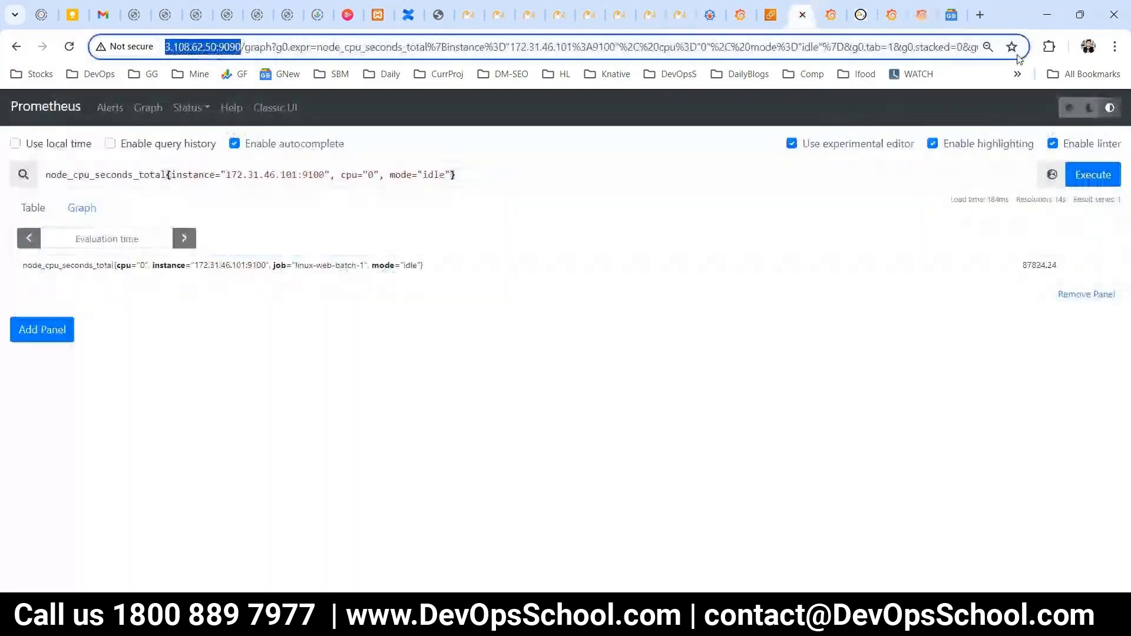
click(921, 18)
click(503, 524)
key(ctrl+a)
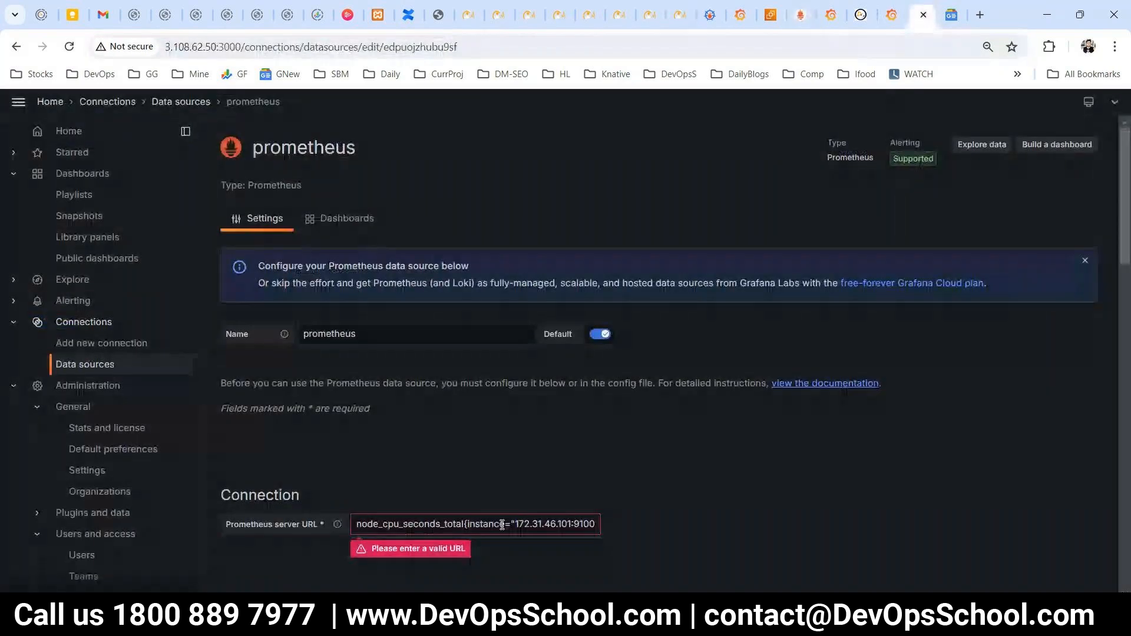
key(ctrl+v)
scroll(441, 503, down, 3)
scroll(397, 493, down, 15)
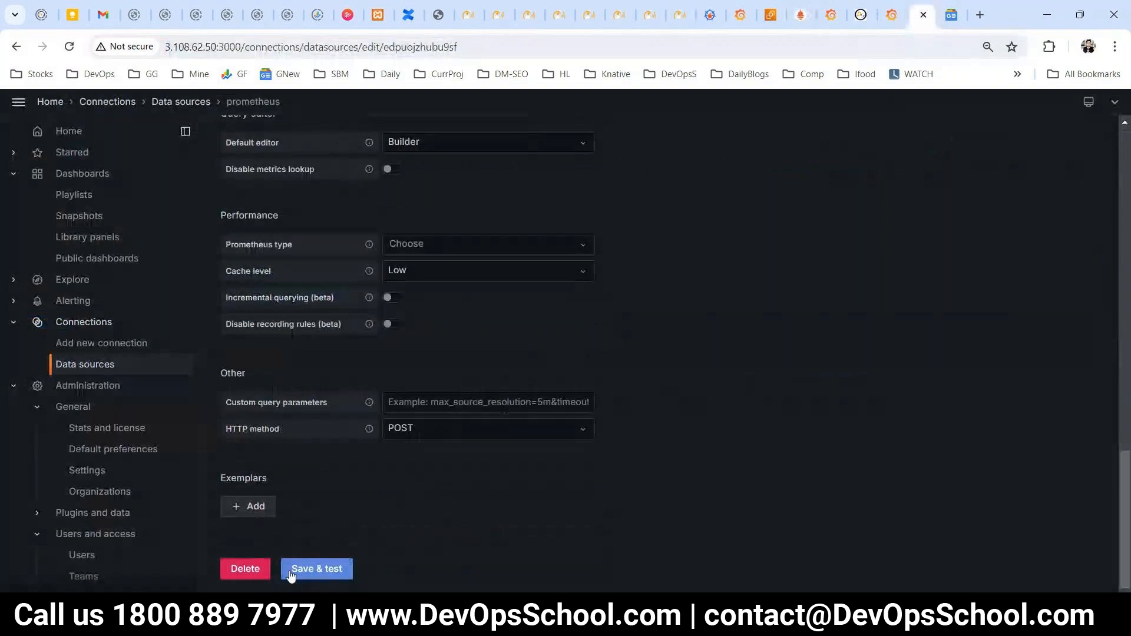
click(291, 572)
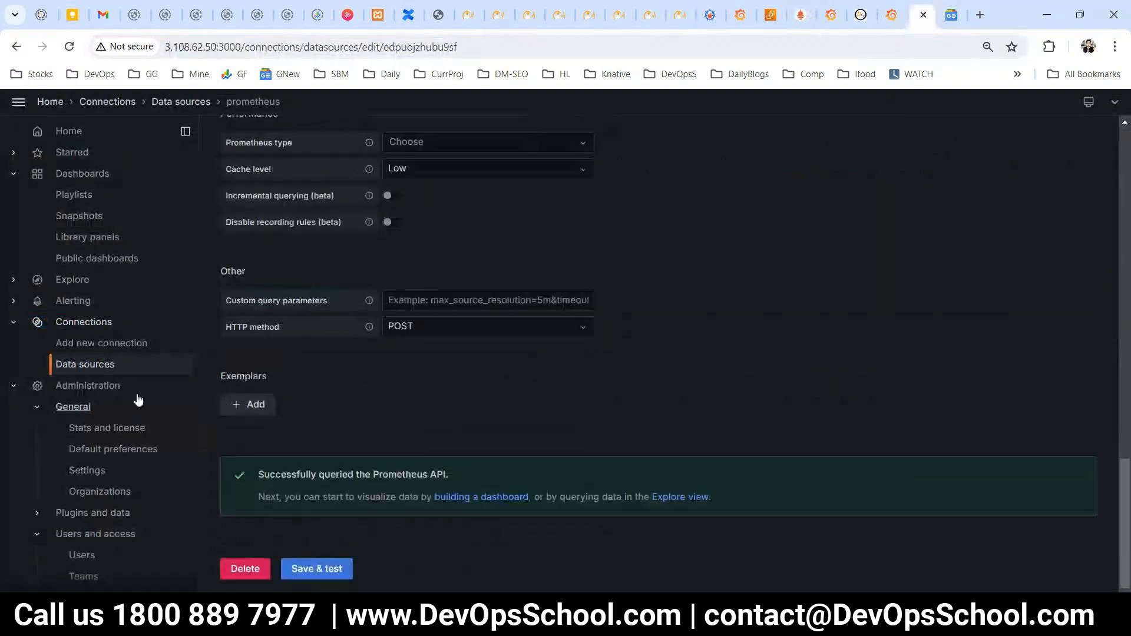
- Create a new dashboards folder named DevOpsSchool
click(77, 175)
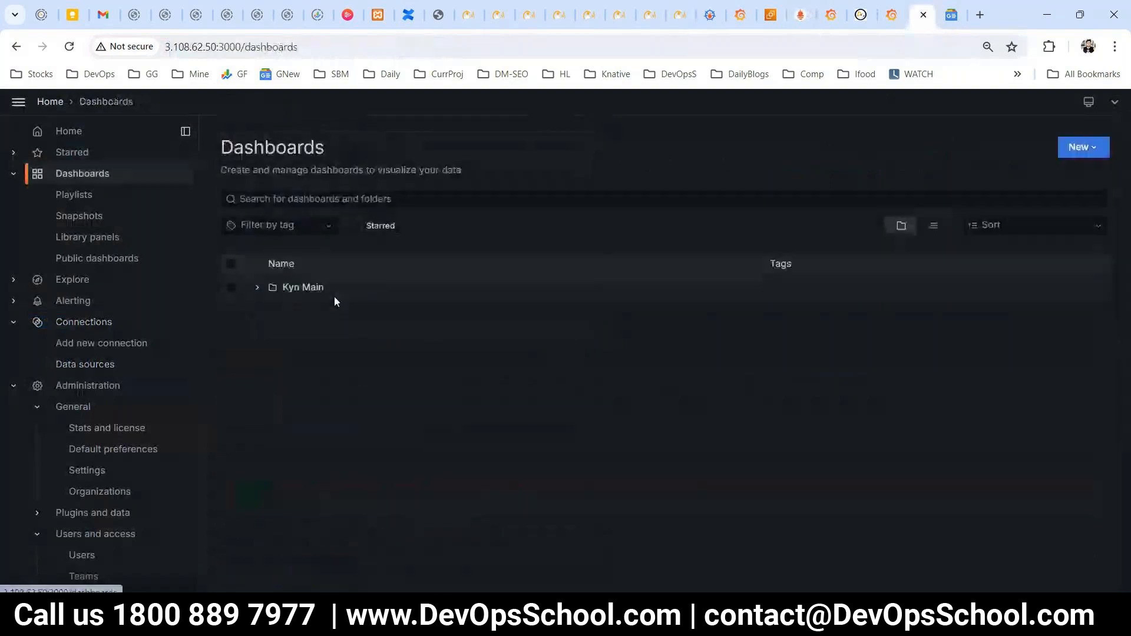
click(1087, 147)
click(1090, 195)
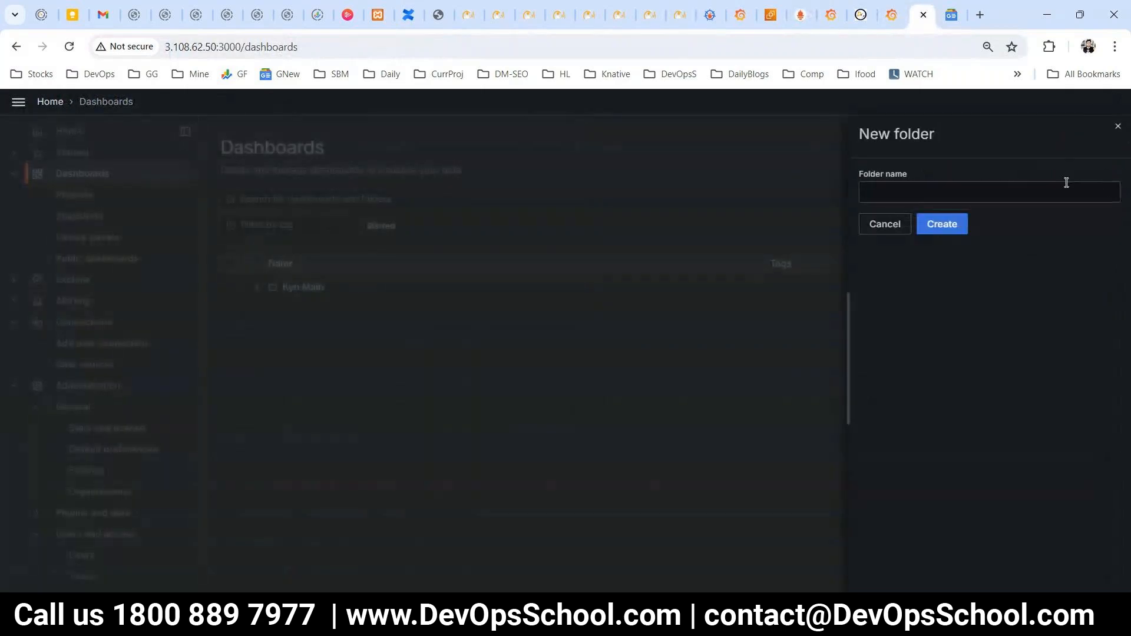
click(1053, 187)
text(DevOpsSchool)
click(938, 231)
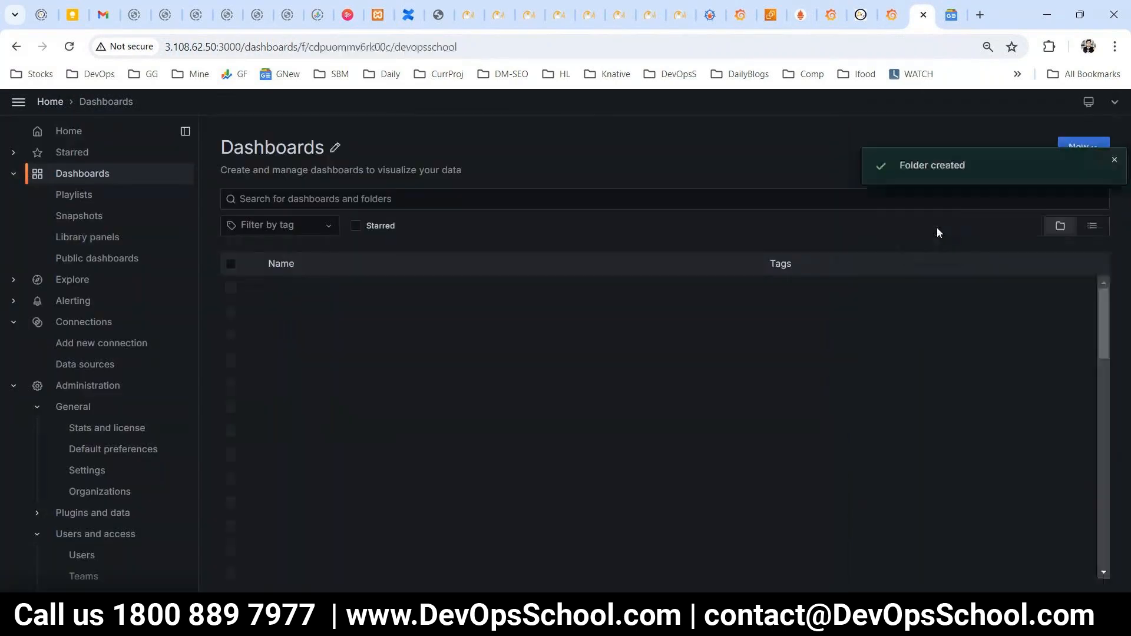
- Create a dashboard inside the DevOpsSchool folder and start adding a visualization to it
click(669, 521)
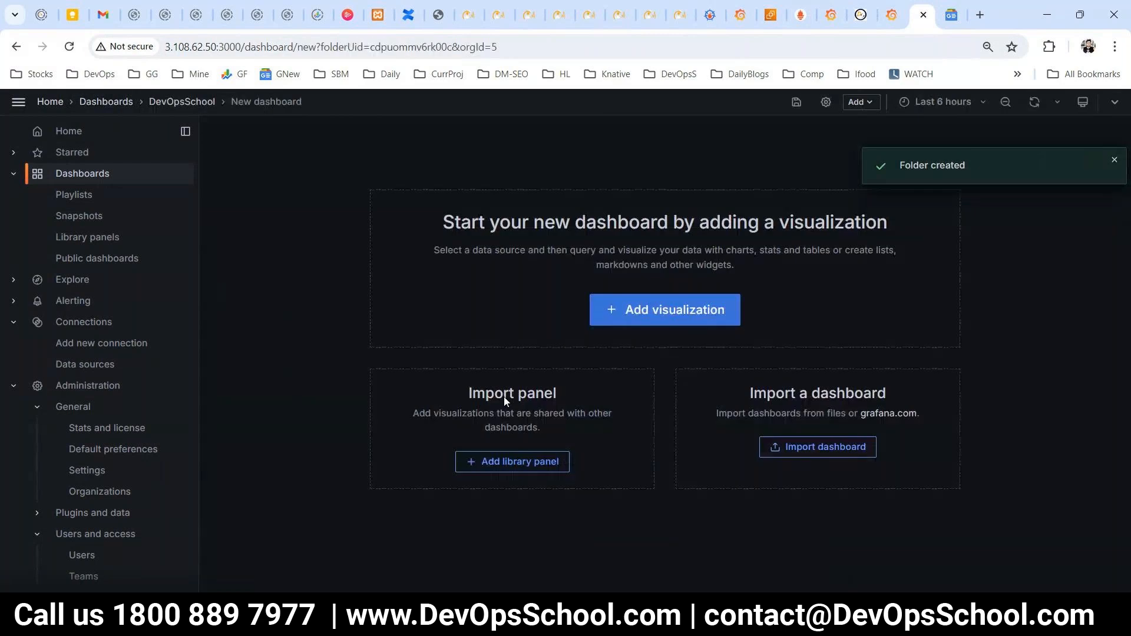
click(662, 311)
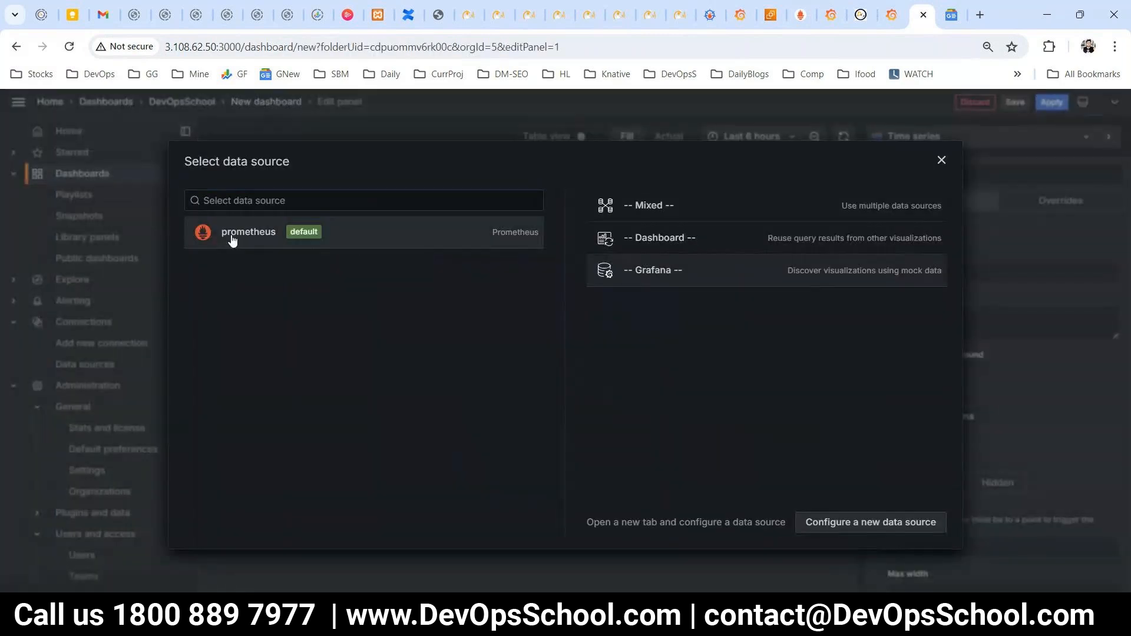
- Select the prometheus data source and run a query on the go_memstats_frees_total metric for the new panel
click(232, 237)
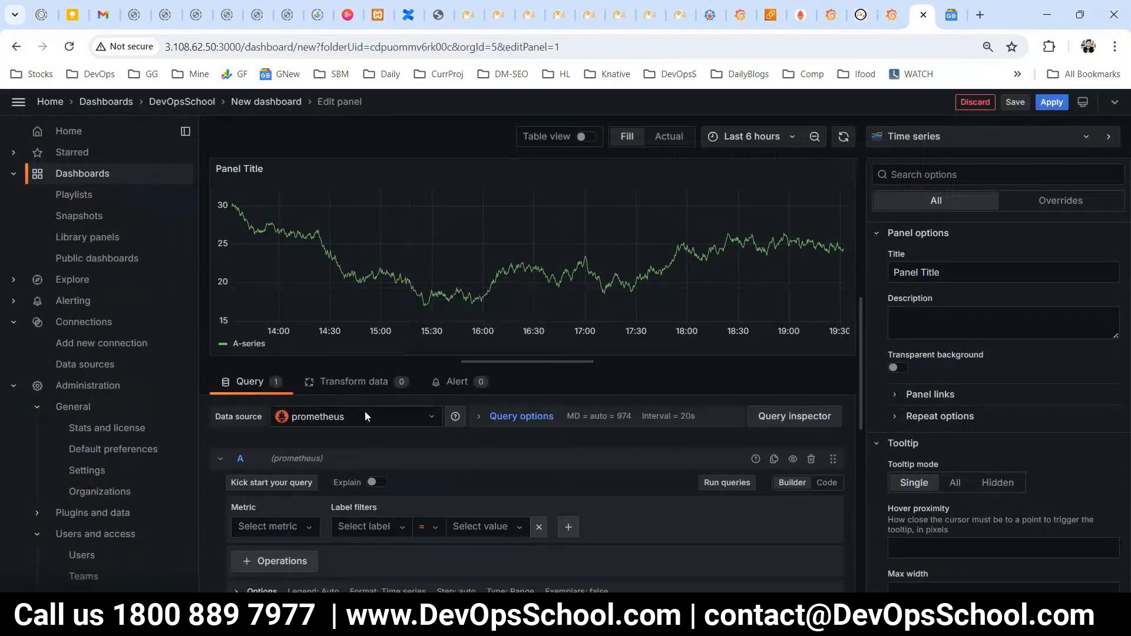
click(257, 525)
text(cp)
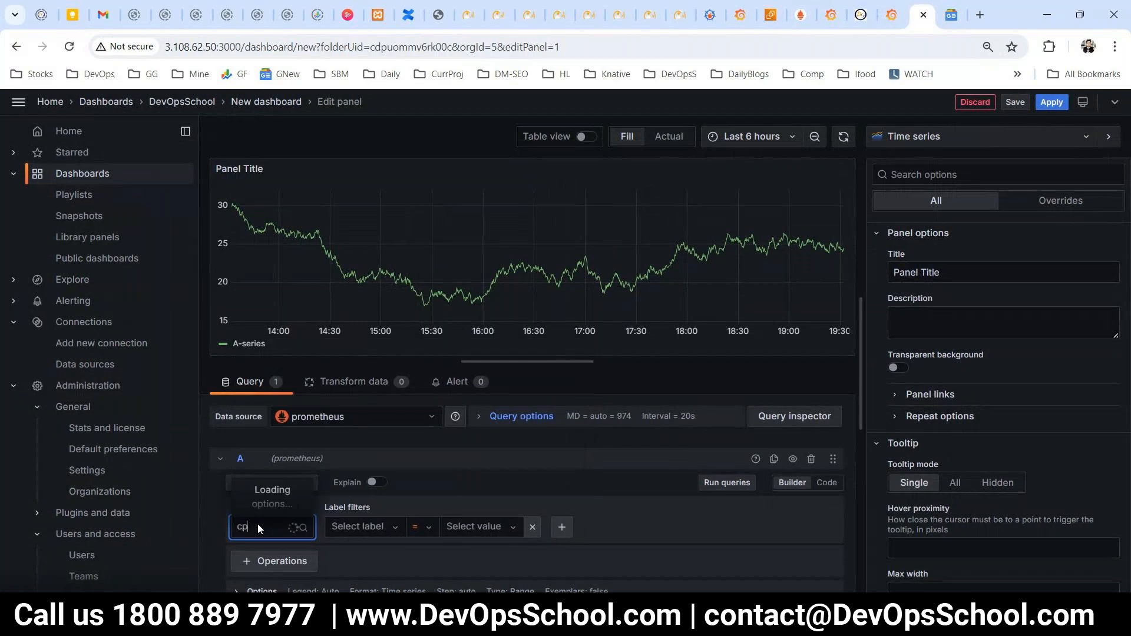
key(BackSpace)
key(BackSpace)
text(mem)
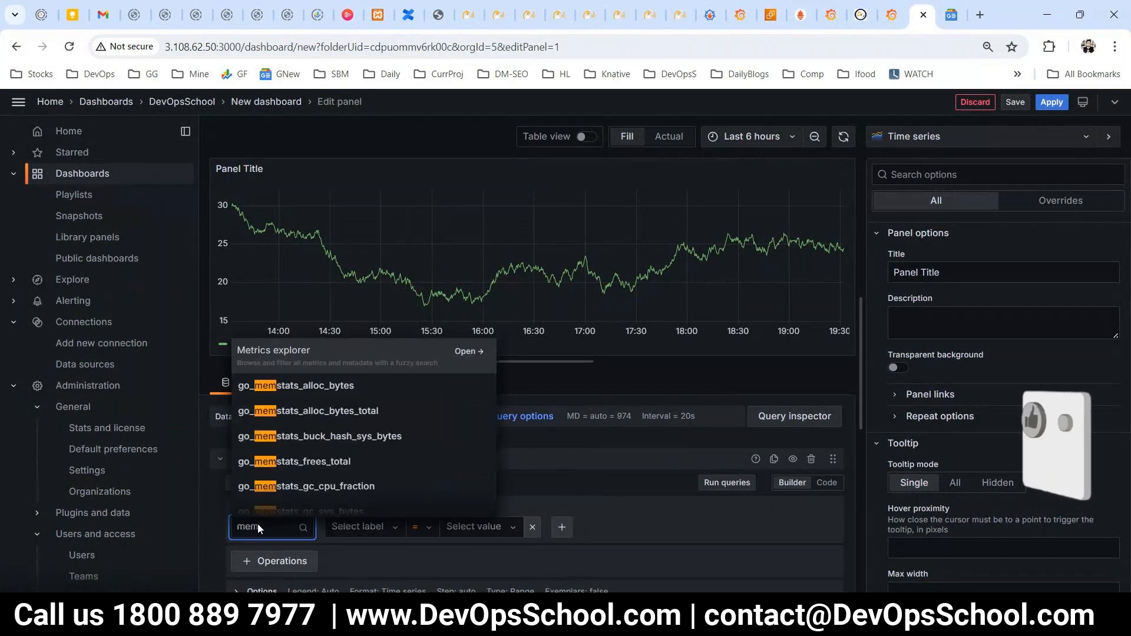
click(309, 467)
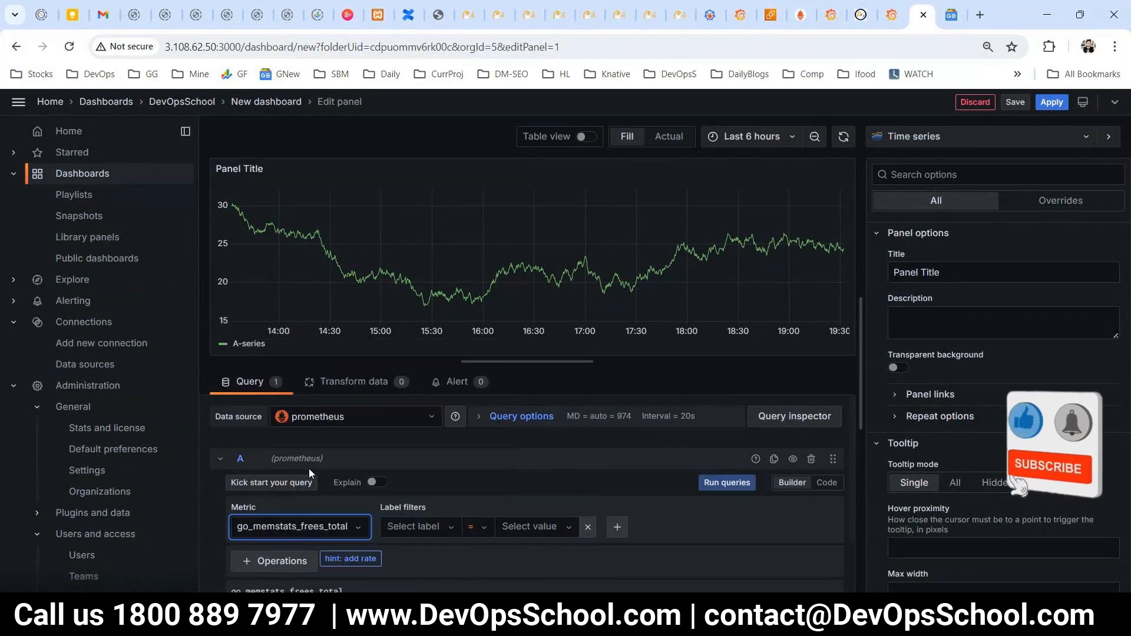
click(727, 483)
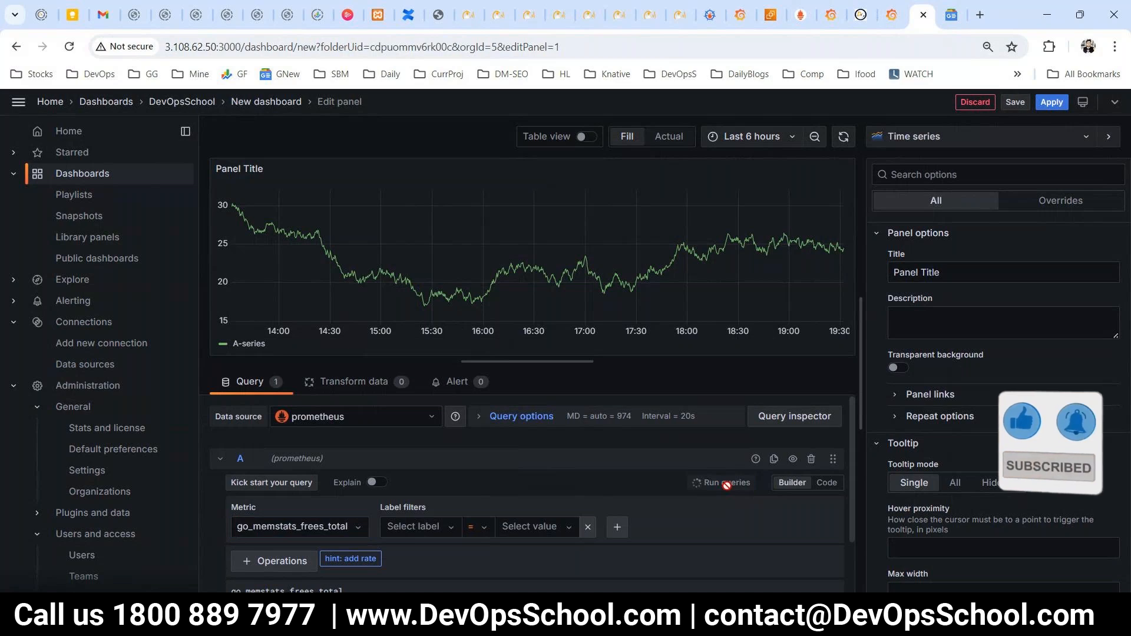
- Title the panel Memory and save the new dashboard
triple_click(938, 279)
text(Memory)
click(1015, 102)
click(670, 370)
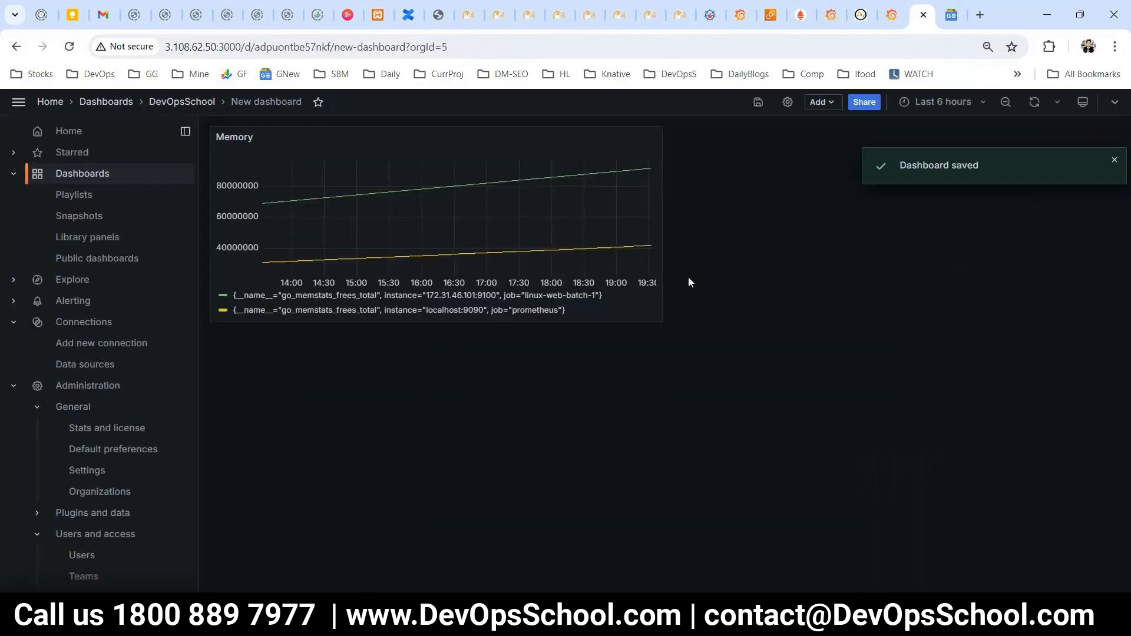
- Copy the Memory panel to the clipboard
click(654, 138)
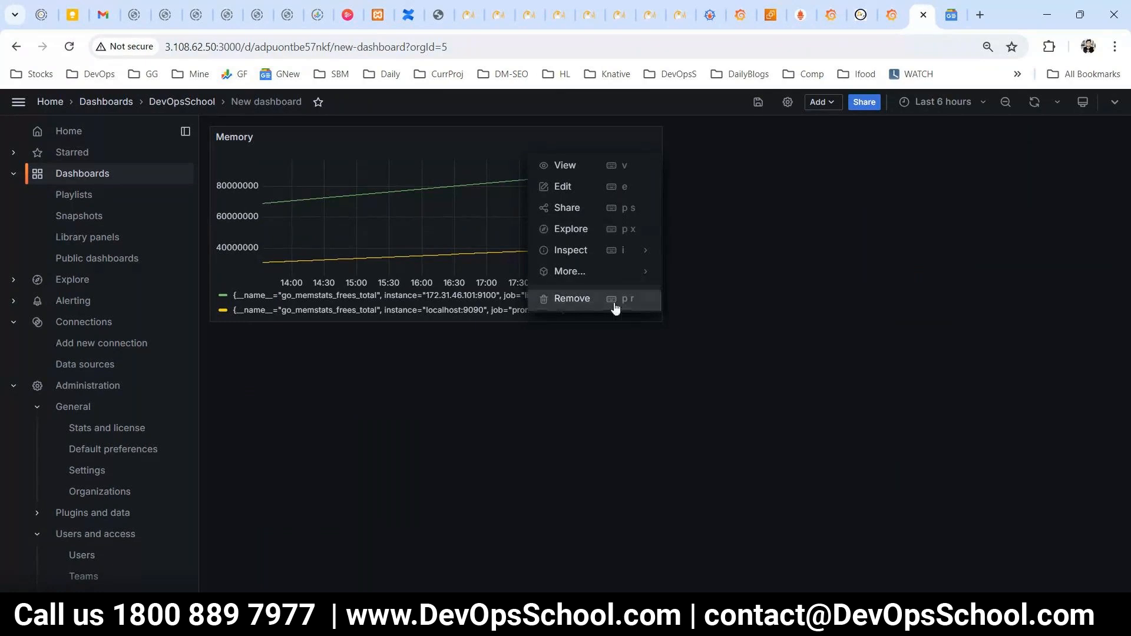
click(646, 271)
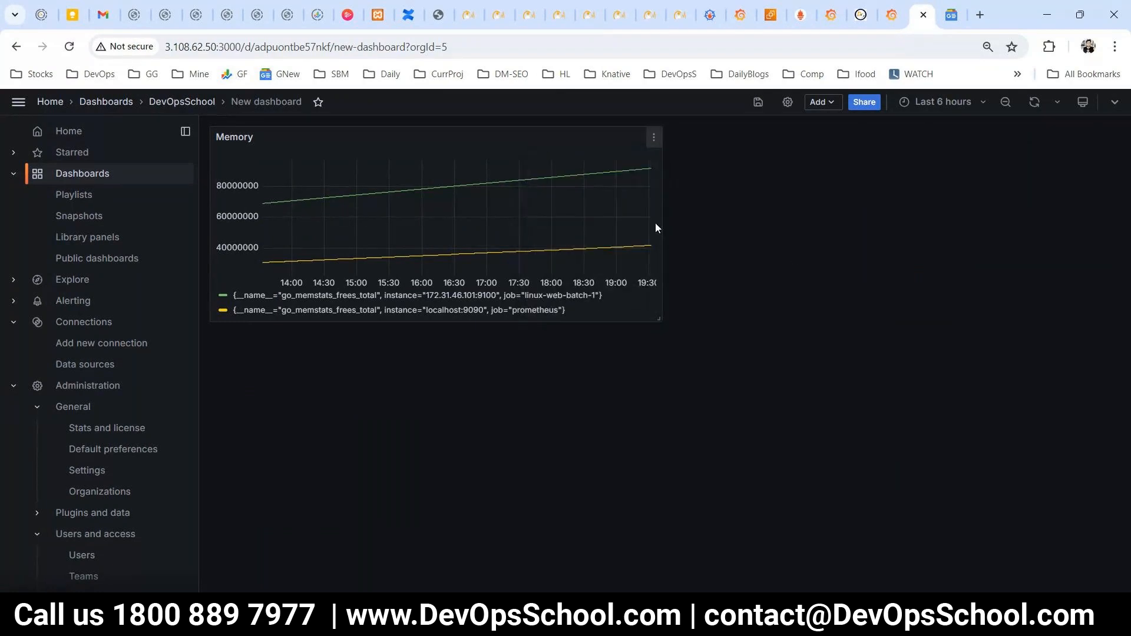
click(654, 137)
mouse_move(642, 271)
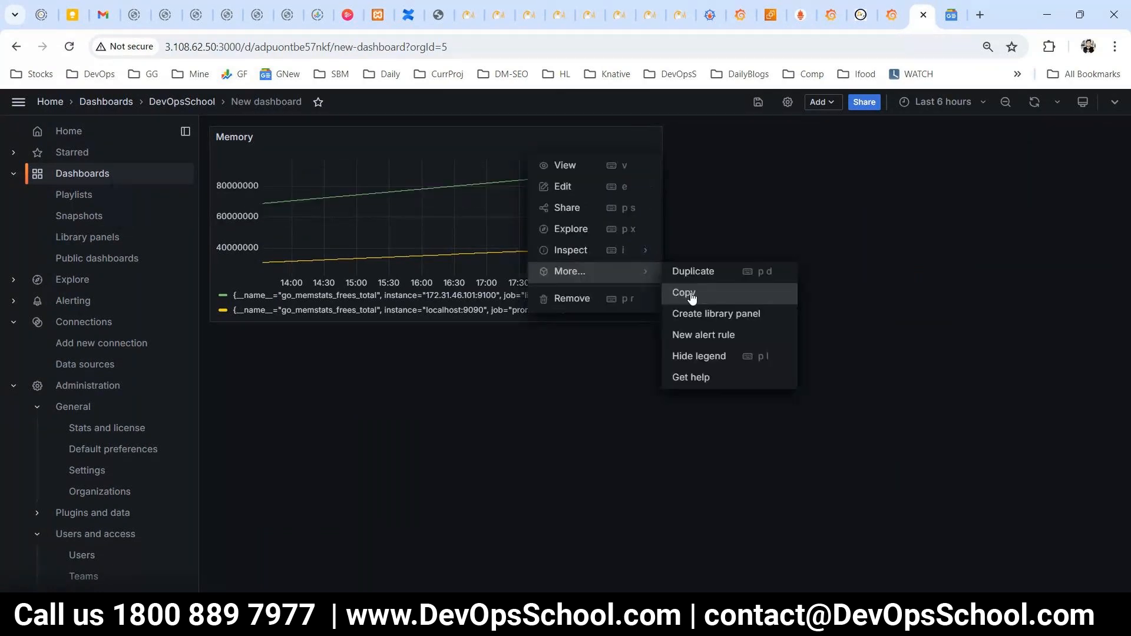
click(691, 294)
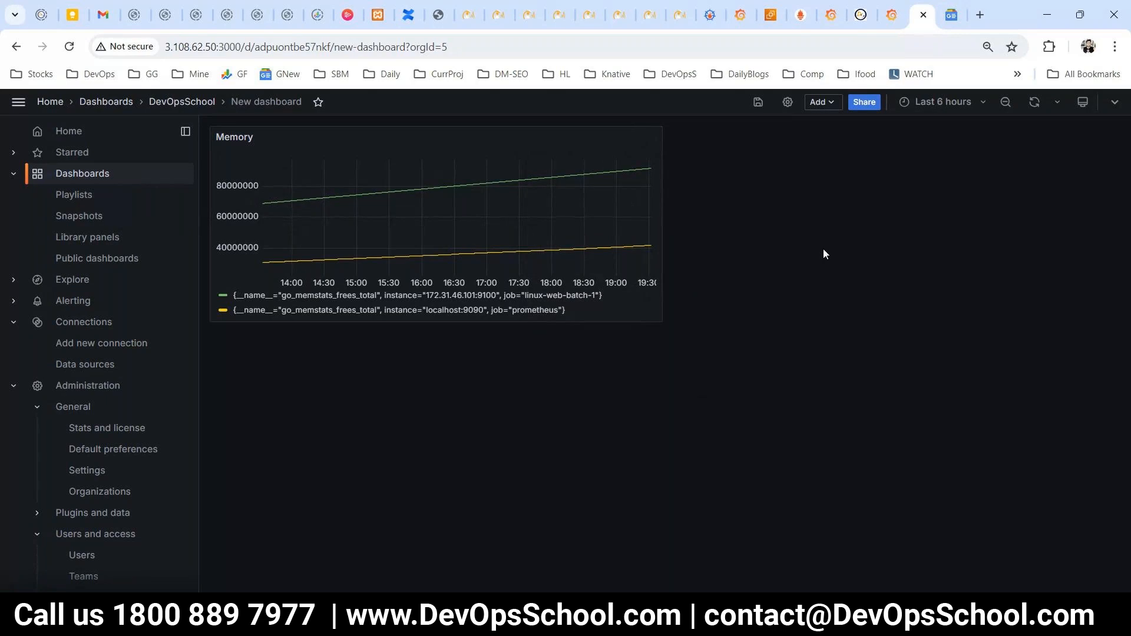
right_click(727, 142)
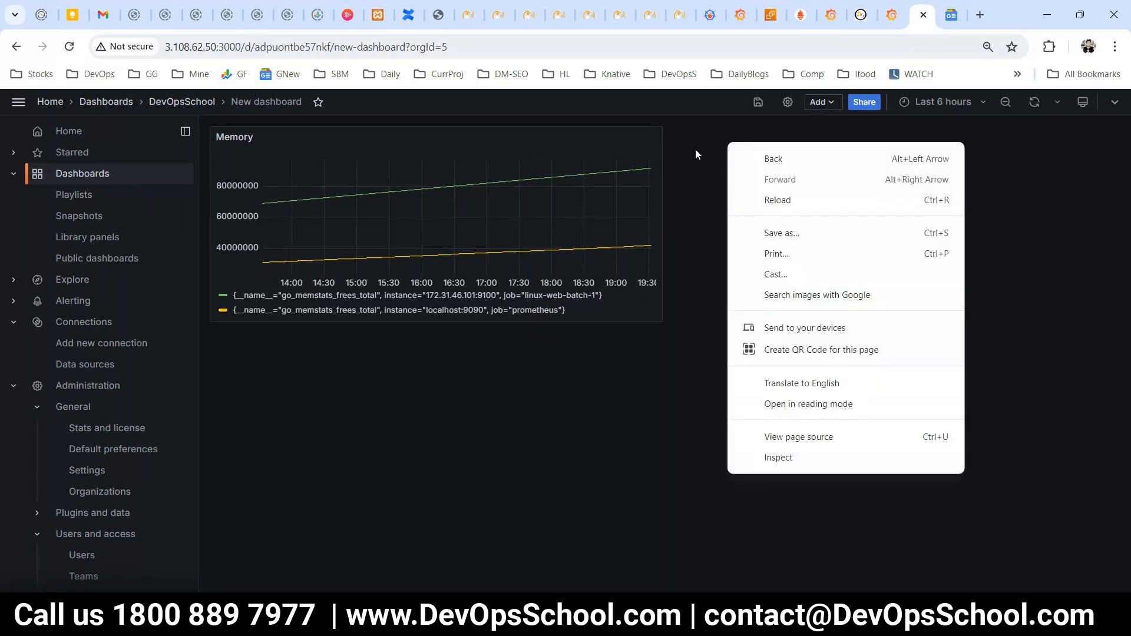
click(710, 189)
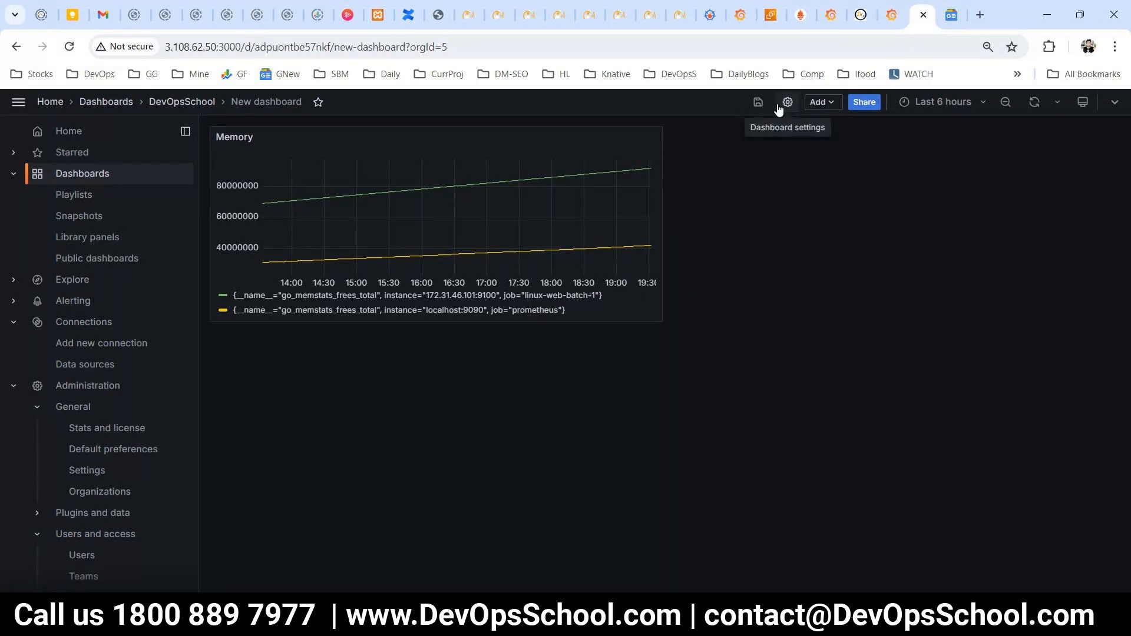
click(758, 104)
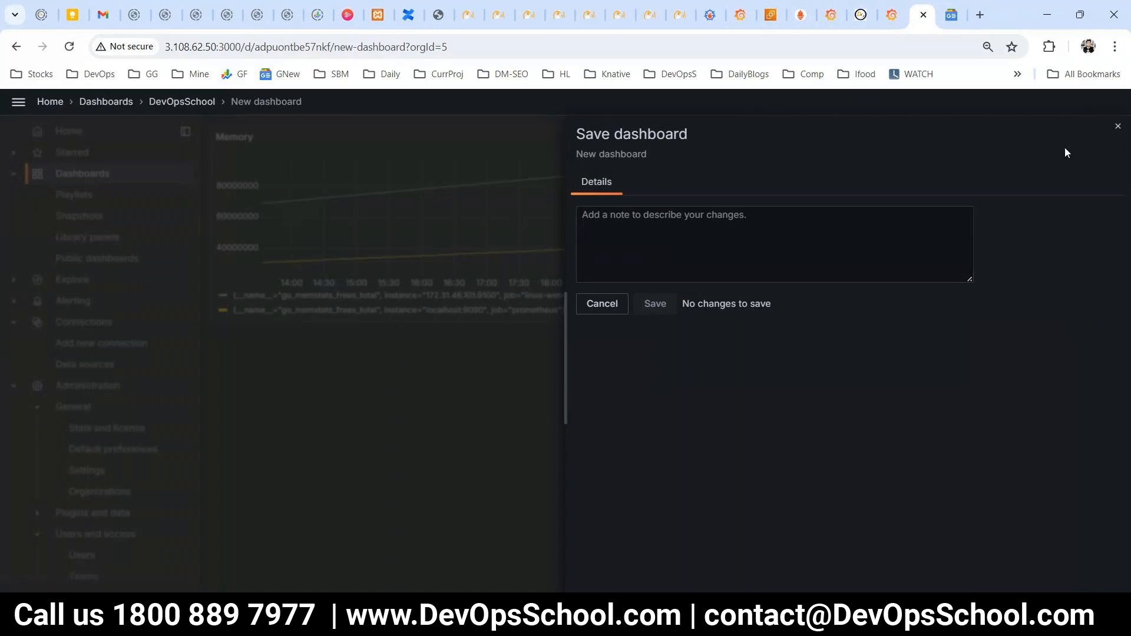
click(1117, 129)
- Duplicate the Memory panel on the dashboard and save the dashboard
mouse_move(635, 143)
click(653, 140)
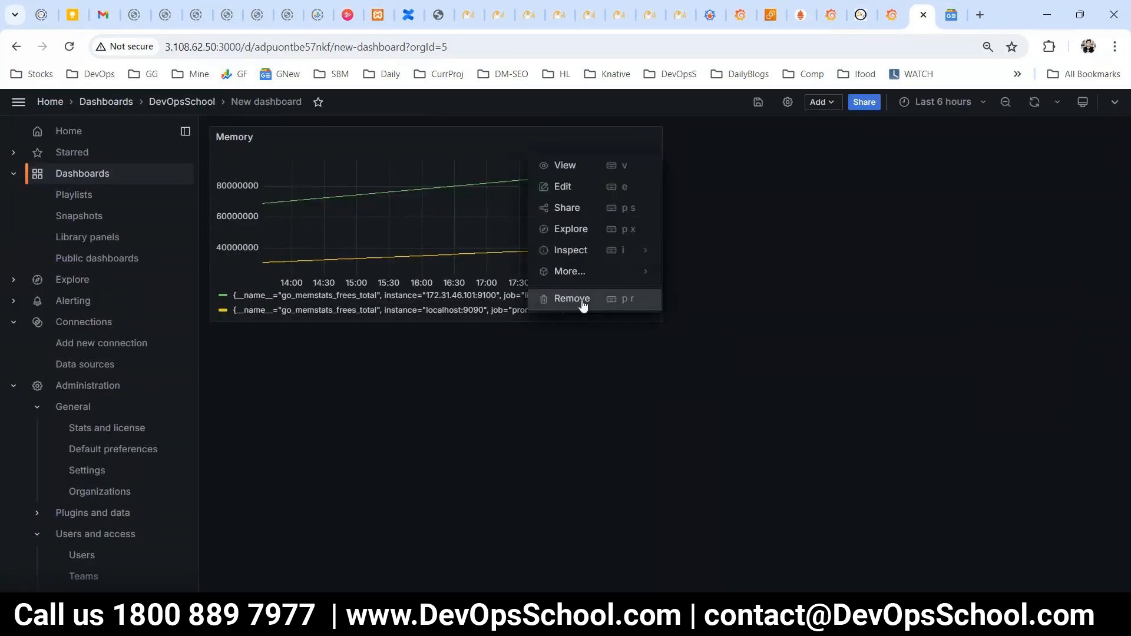
mouse_move(626, 274)
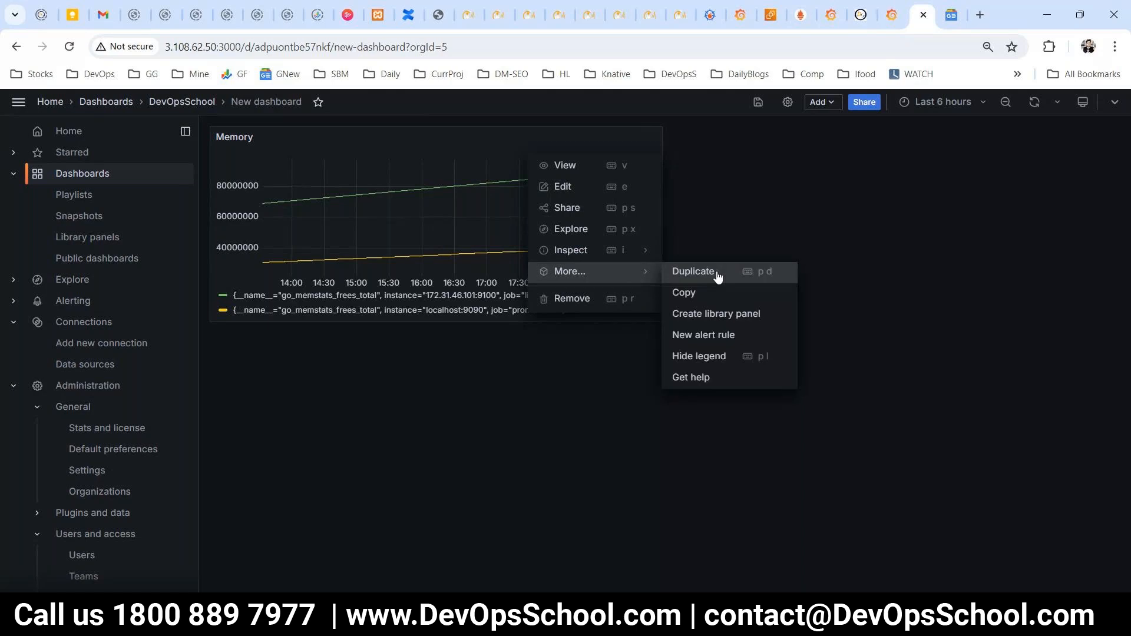
click(699, 269)
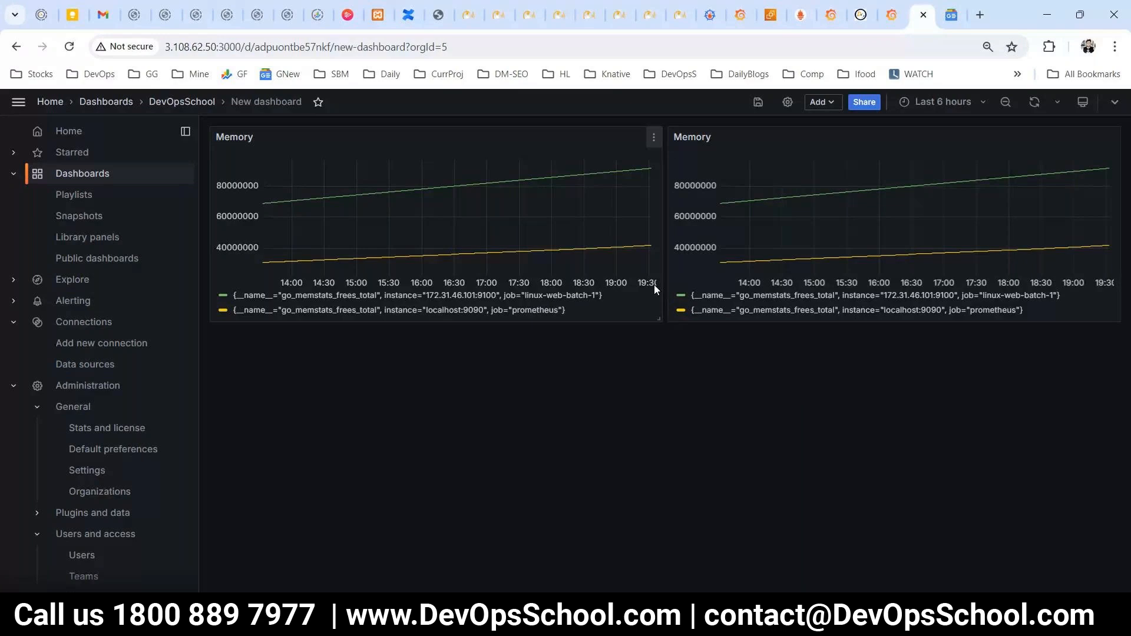
key(ctrl+s)
click(647, 302)
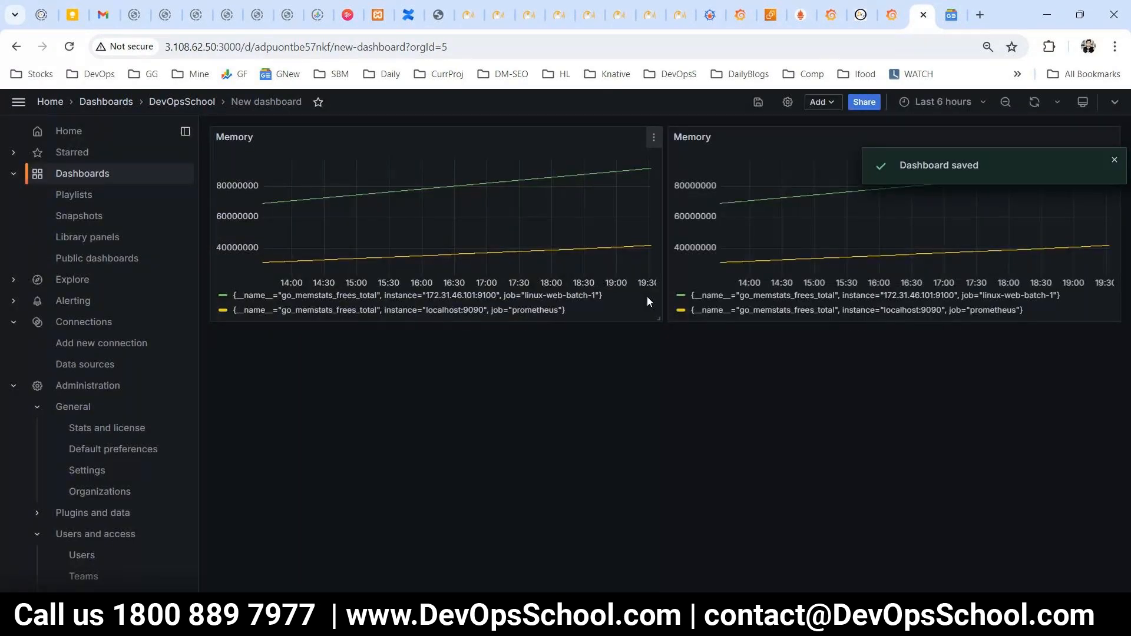
- Return to the dashboards list, expand the DevOpsSchool folder and open New dashboard
click(90, 174)
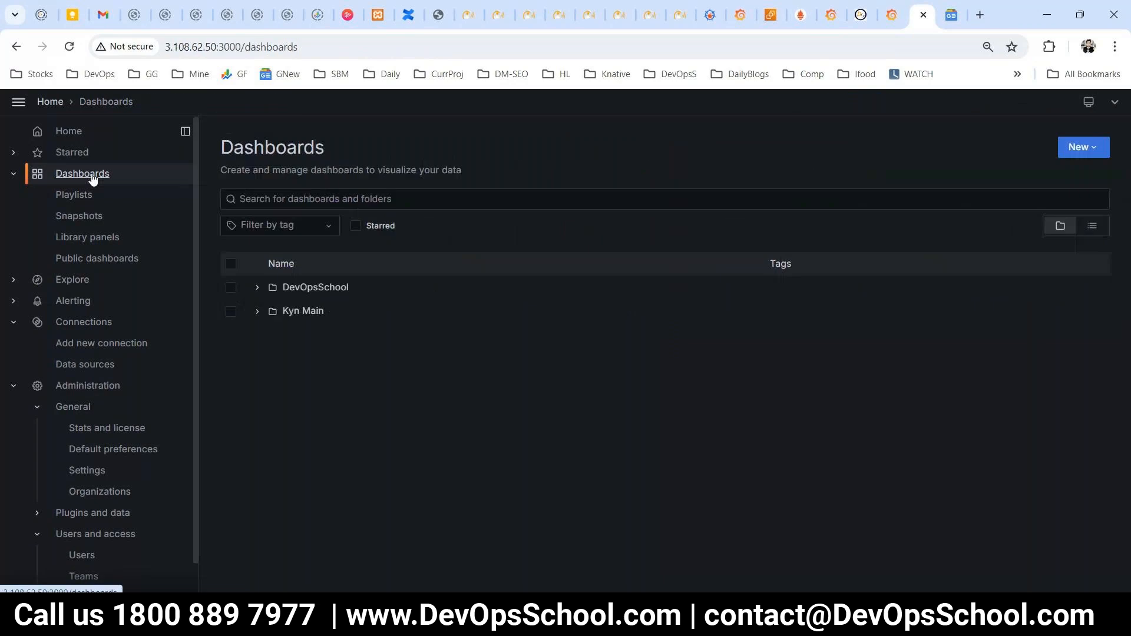
click(258, 288)
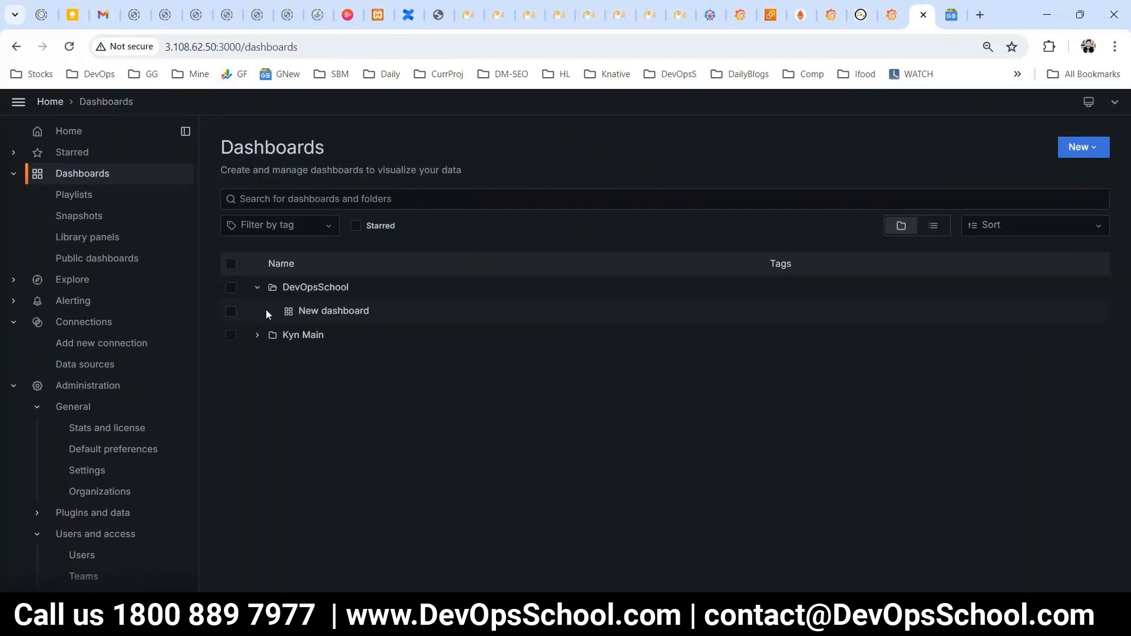
click(318, 310)
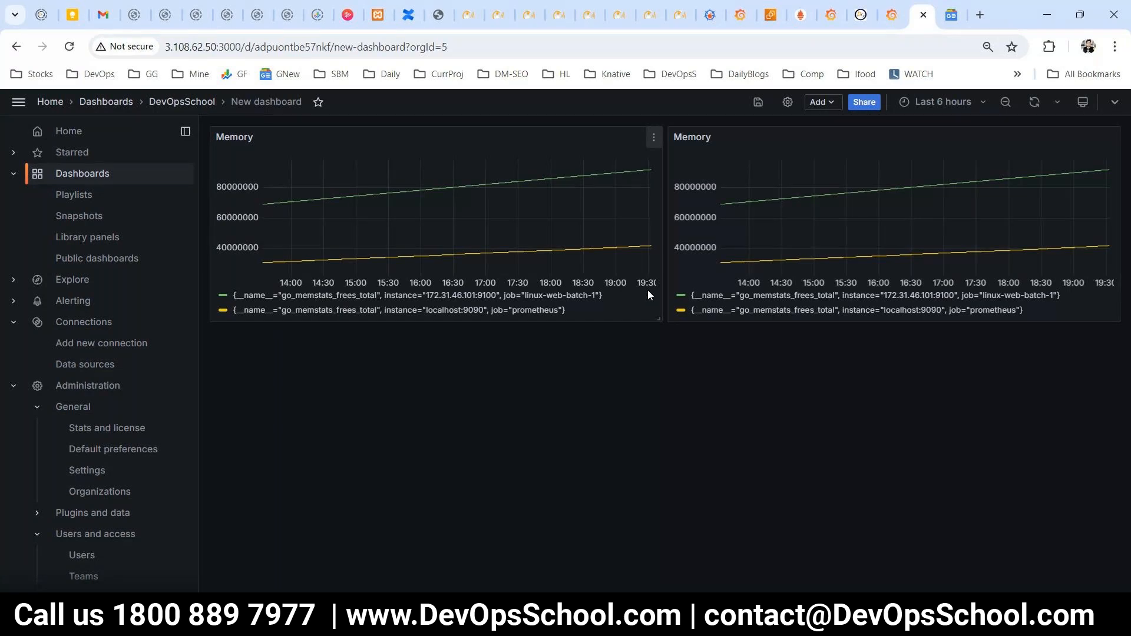
- View the dashboard's JSON through its export options and copy the whole model to the clipboard
click(864, 103)
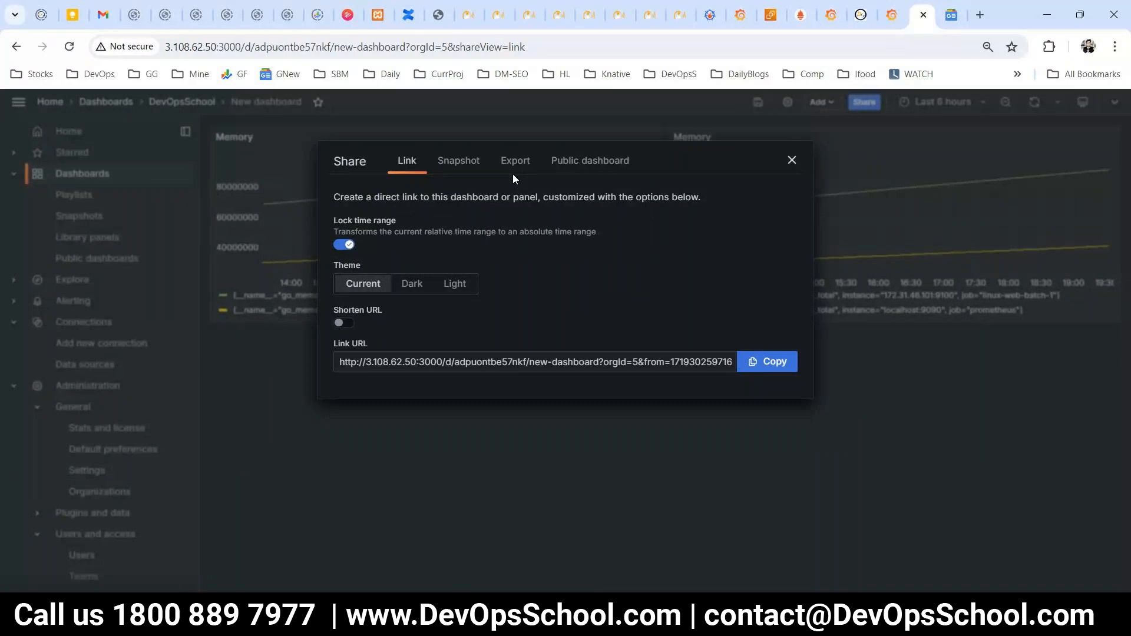
click(513, 174)
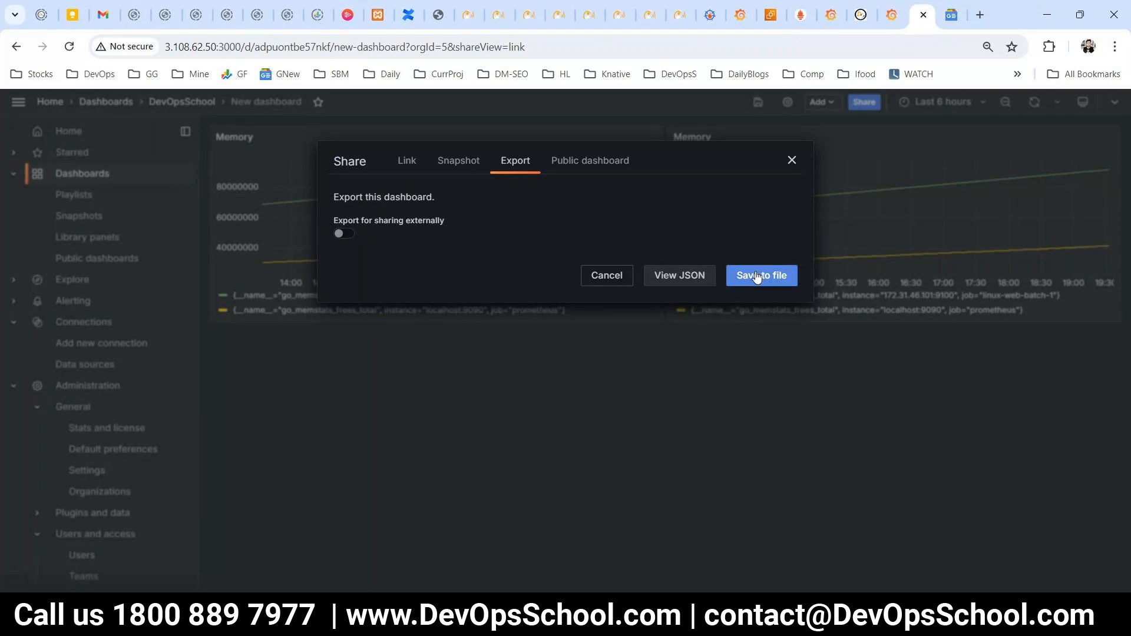
click(670, 277)
click(572, 360)
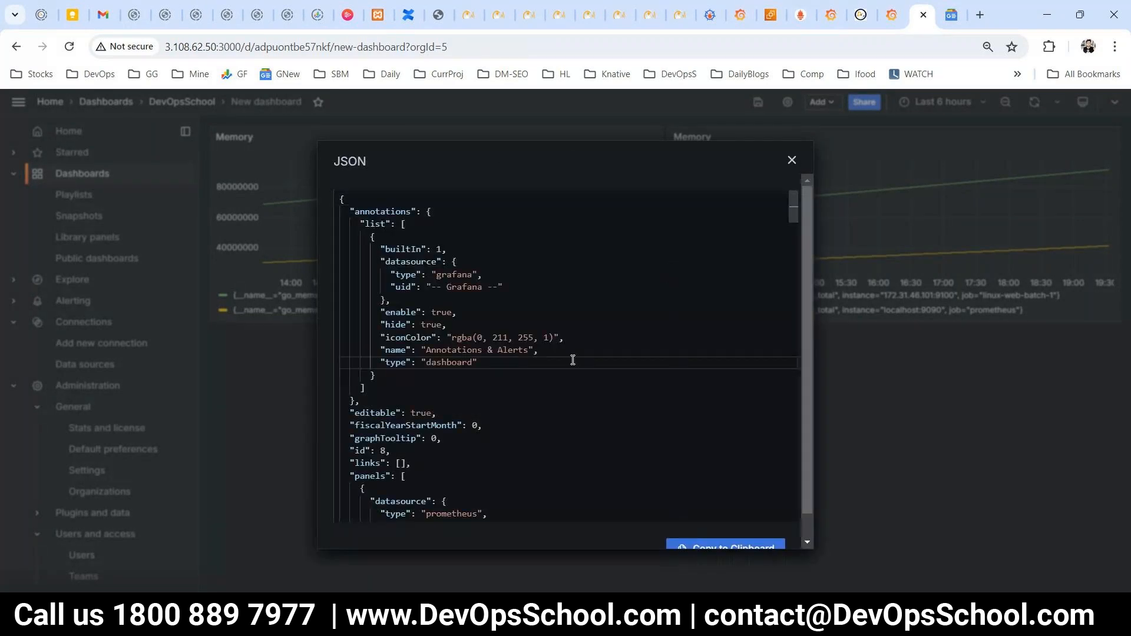
key(ctrl+a)
scroll(573, 360, down, 4)
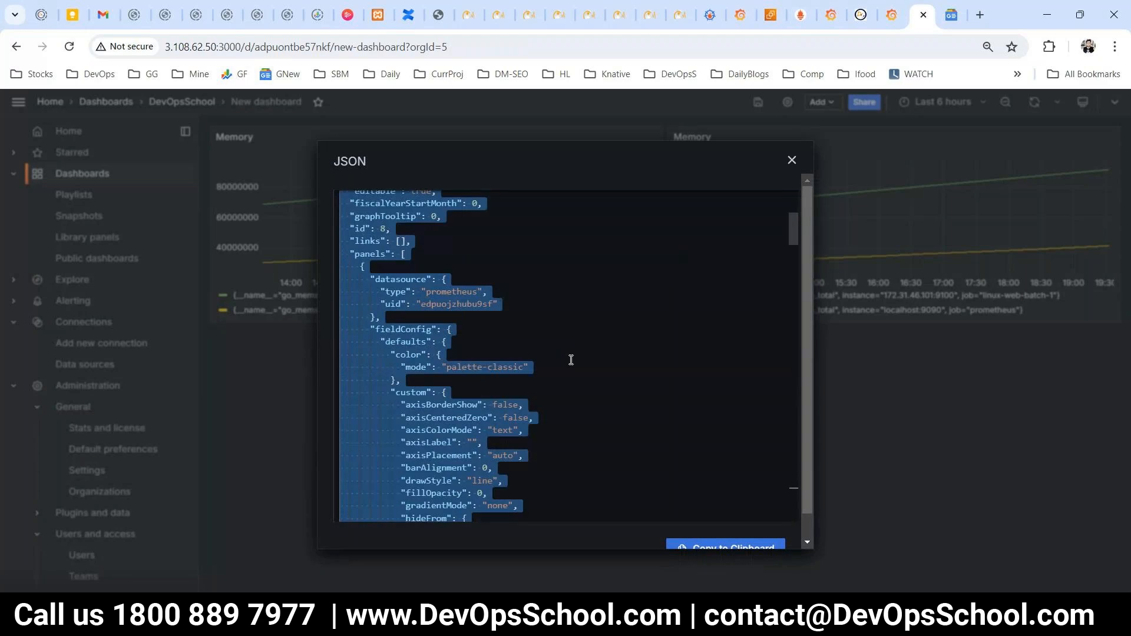
scroll(577, 358, down, 4)
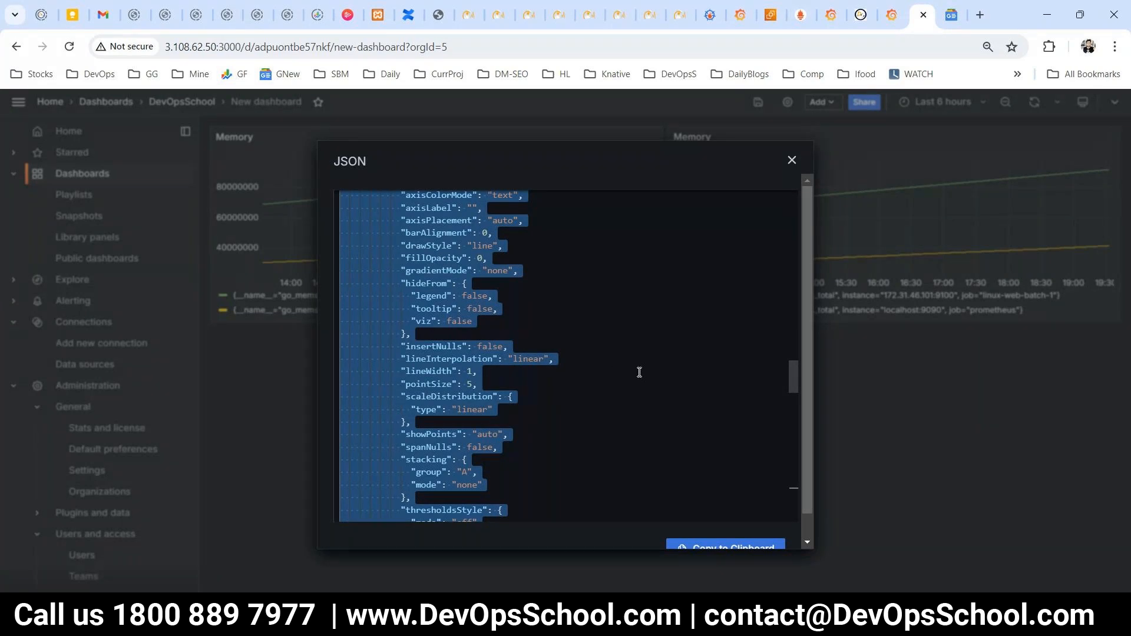
scroll(700, 486, down, 2)
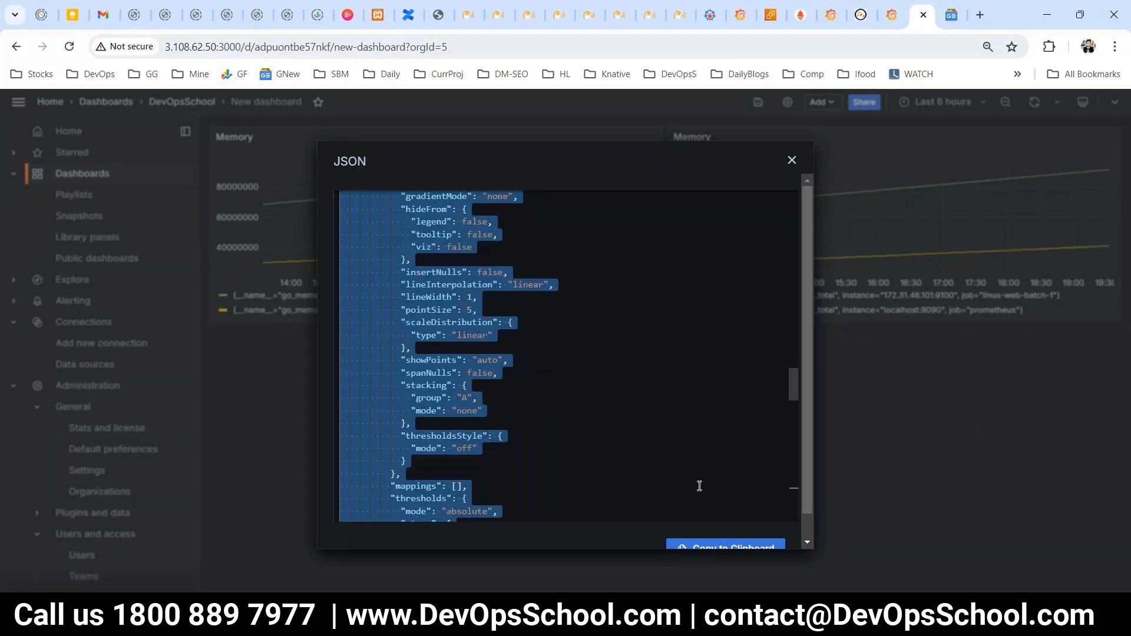
click(718, 555)
- Start a dashboard import and load the copied JSON model
click(82, 173)
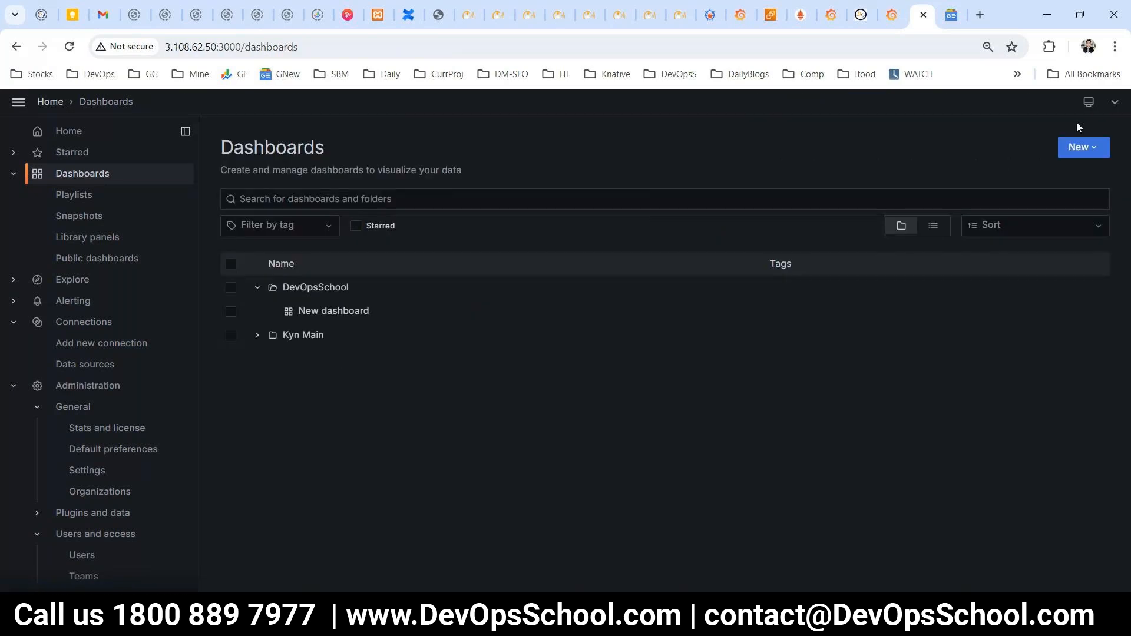
click(1080, 147)
click(1056, 218)
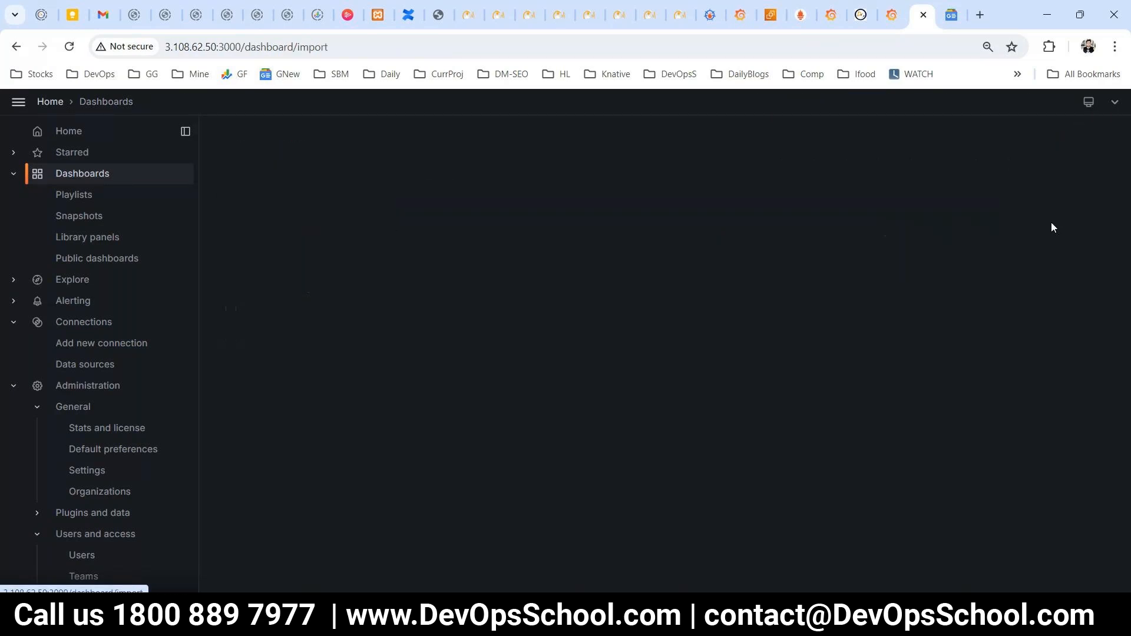
click(298, 411)
key(ctrl+v)
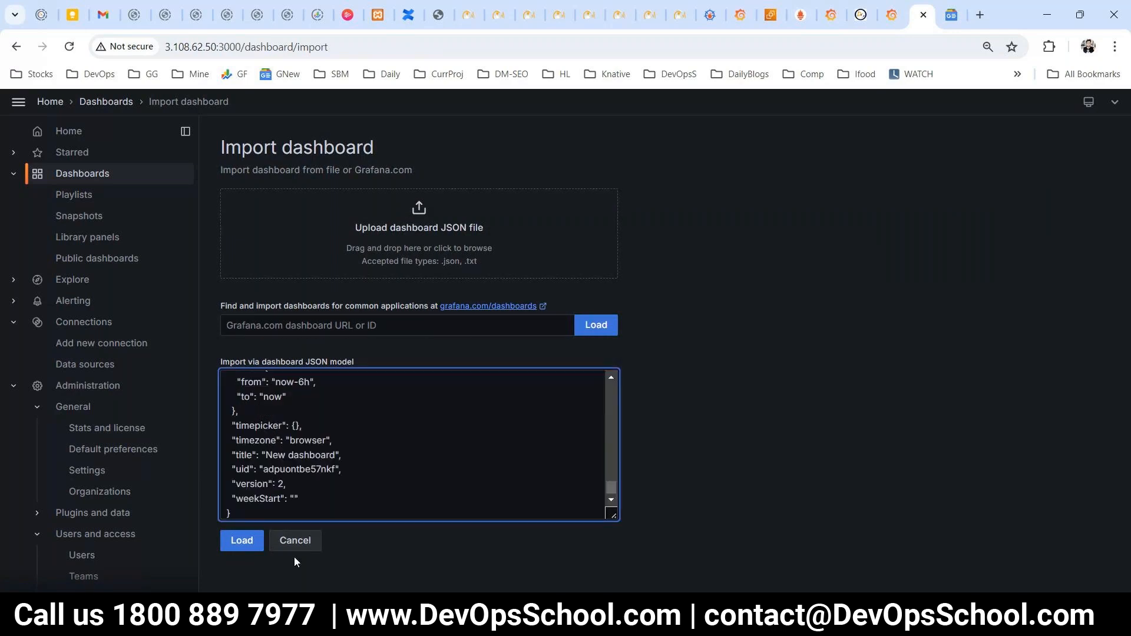
click(242, 539)
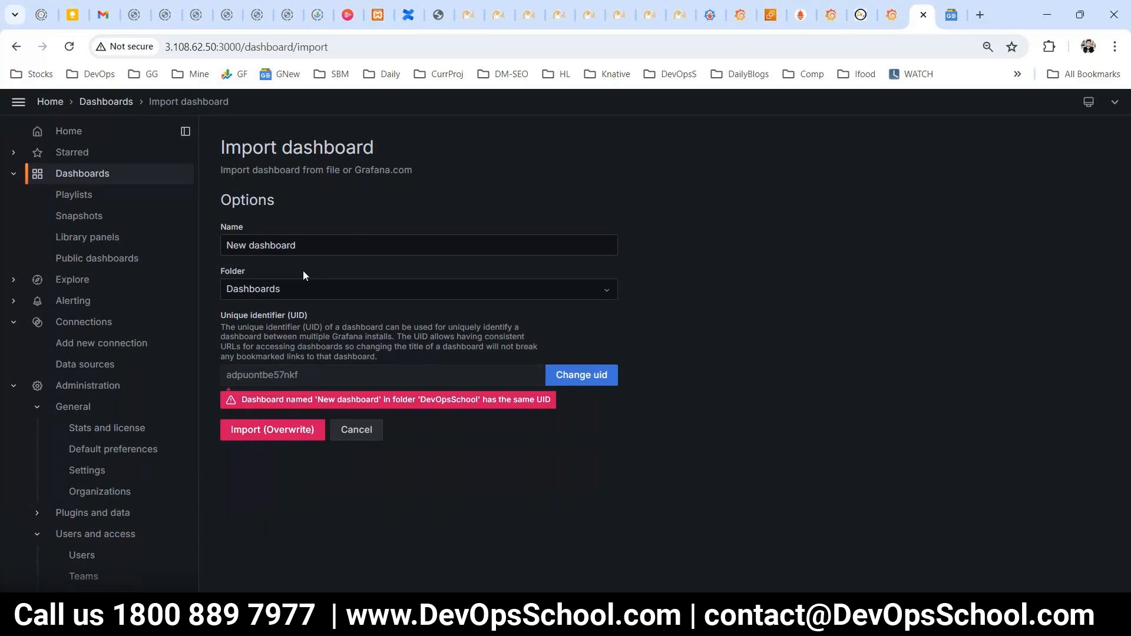
- Name the imported dashboard DevOps2
drag(311, 247, 109, 228)
text(DevOp)
text(1)
key(BackSpace)
text(s2)
key(ctrl+a)
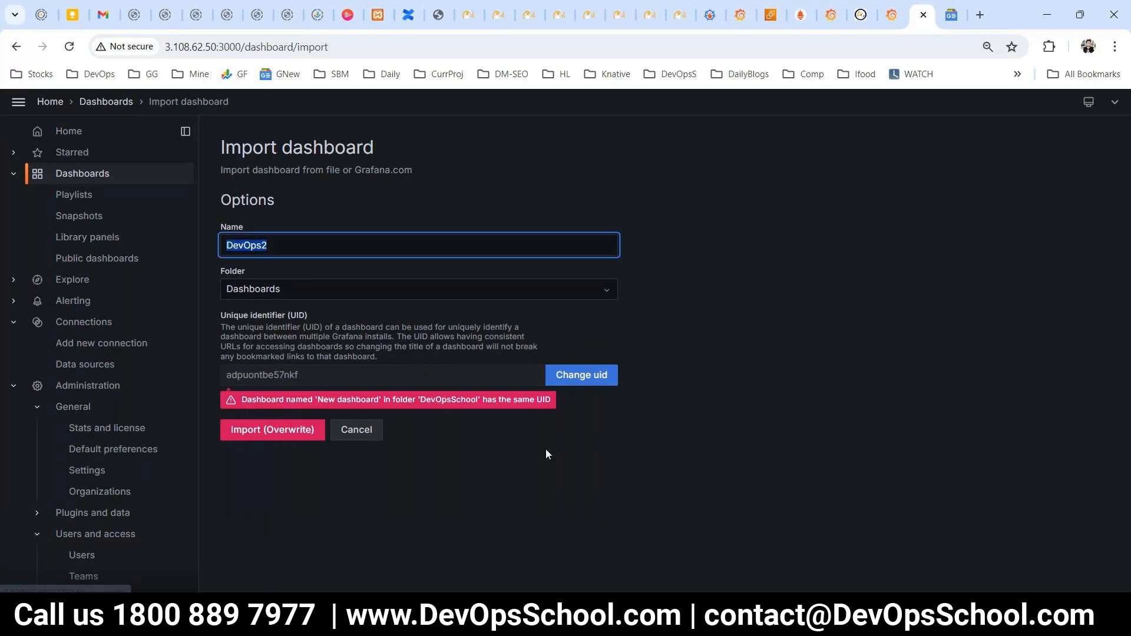
- Unlock the dashboard's unique identifier for editing and import the dashboard with the overwrite option
click(548, 382)
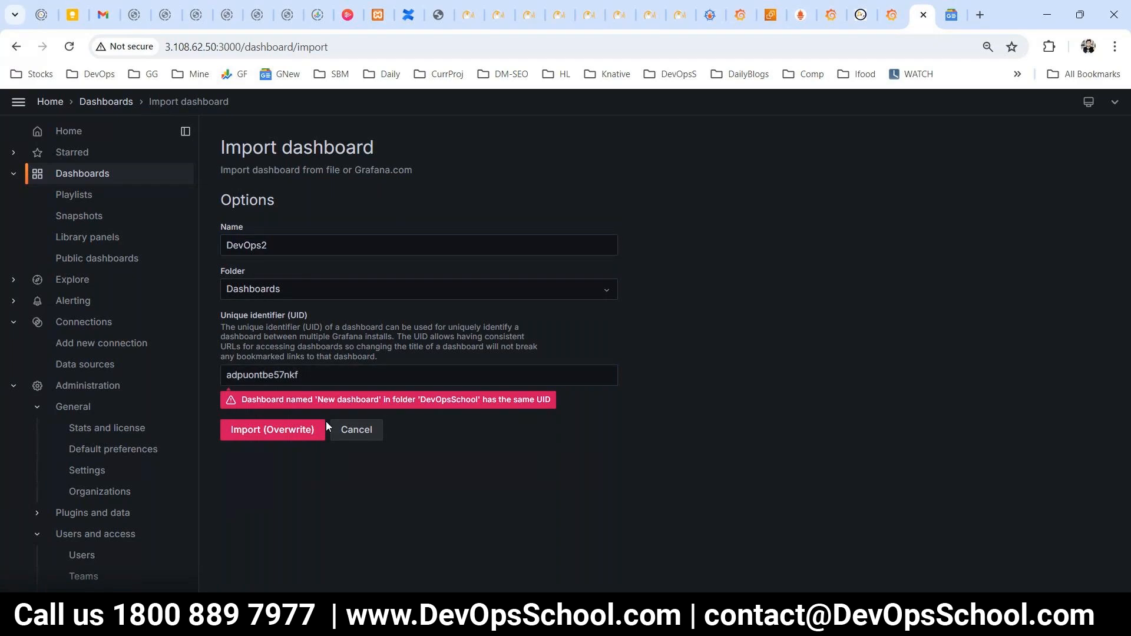
click(277, 384)
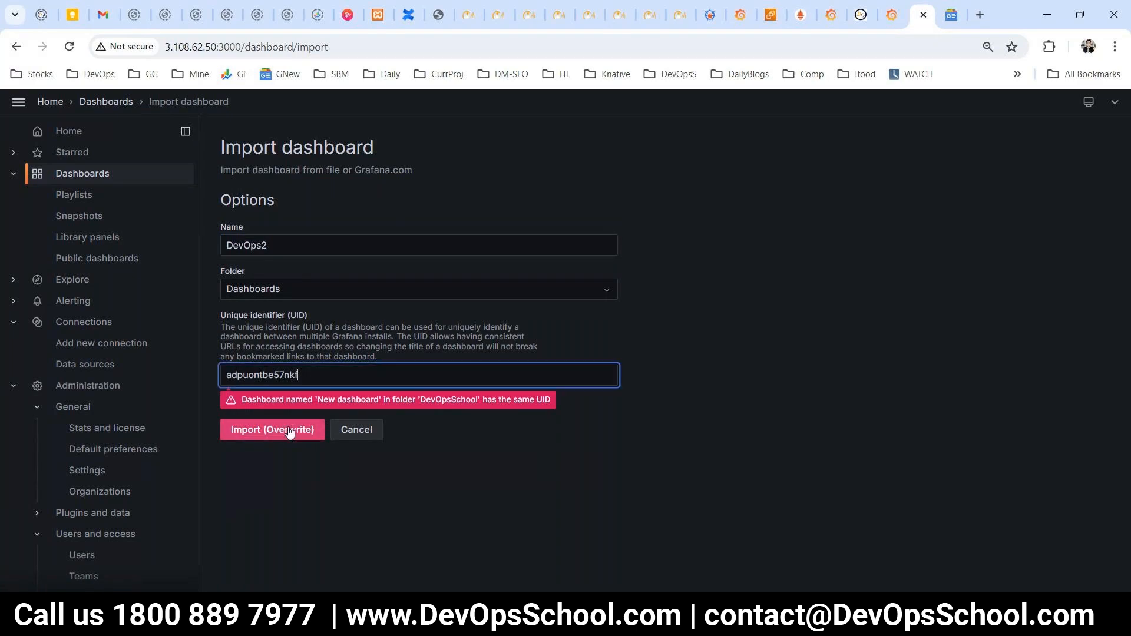
click(281, 400)
click(280, 245)
click(266, 400)
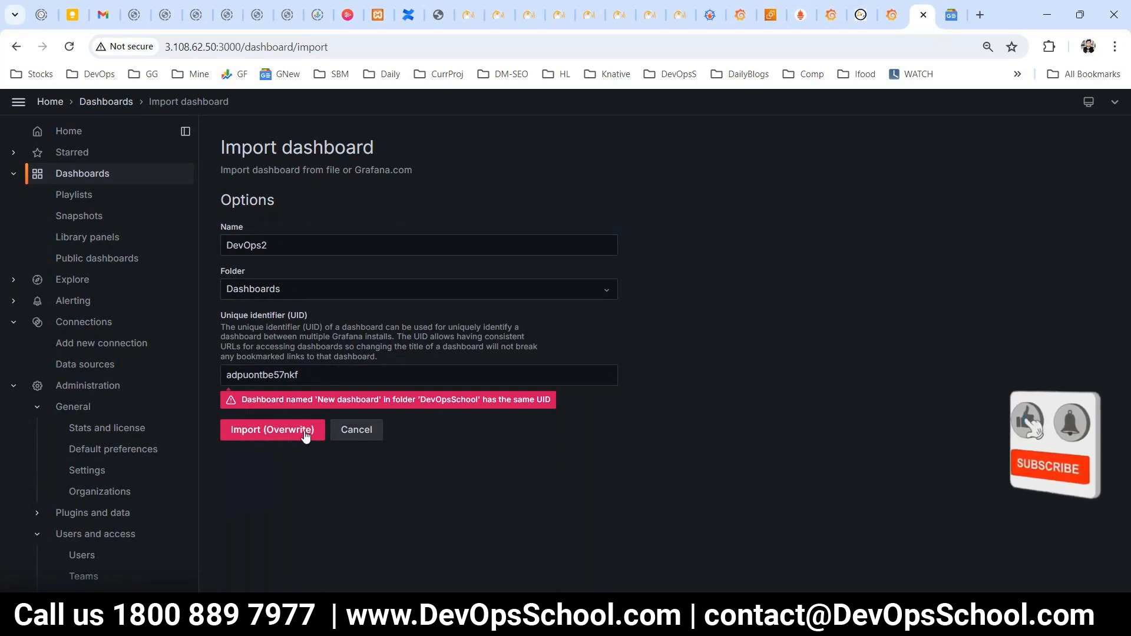
click(284, 434)
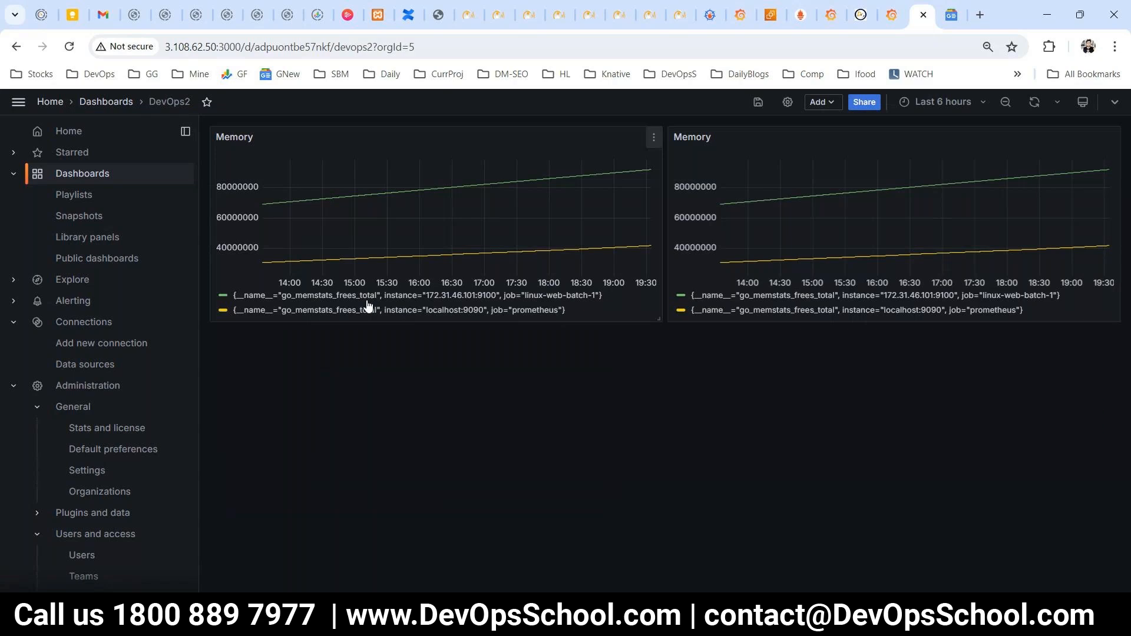
- Check the title of the imported dashboard and go back to the list of all dashboards
drag(156, 102, 188, 105)
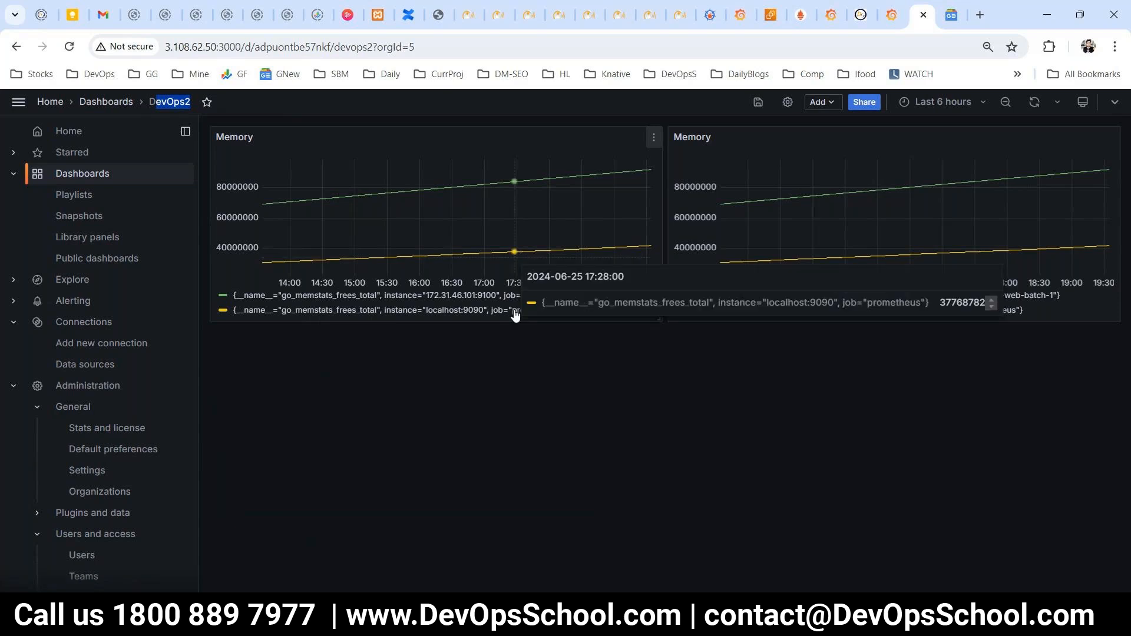
click(804, 623)
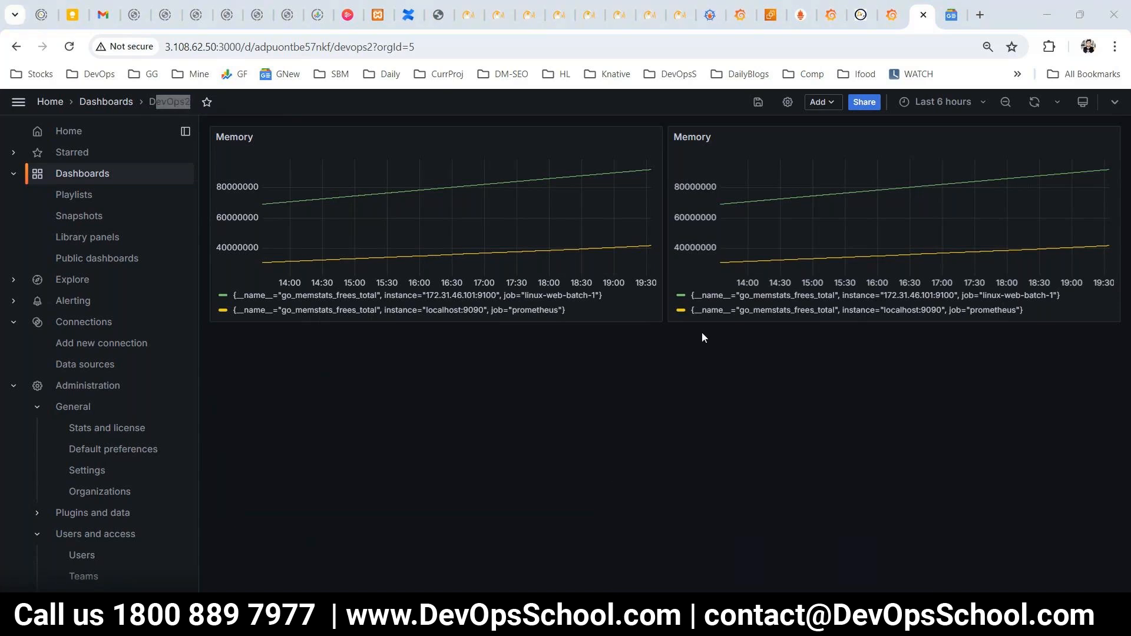
click(83, 174)
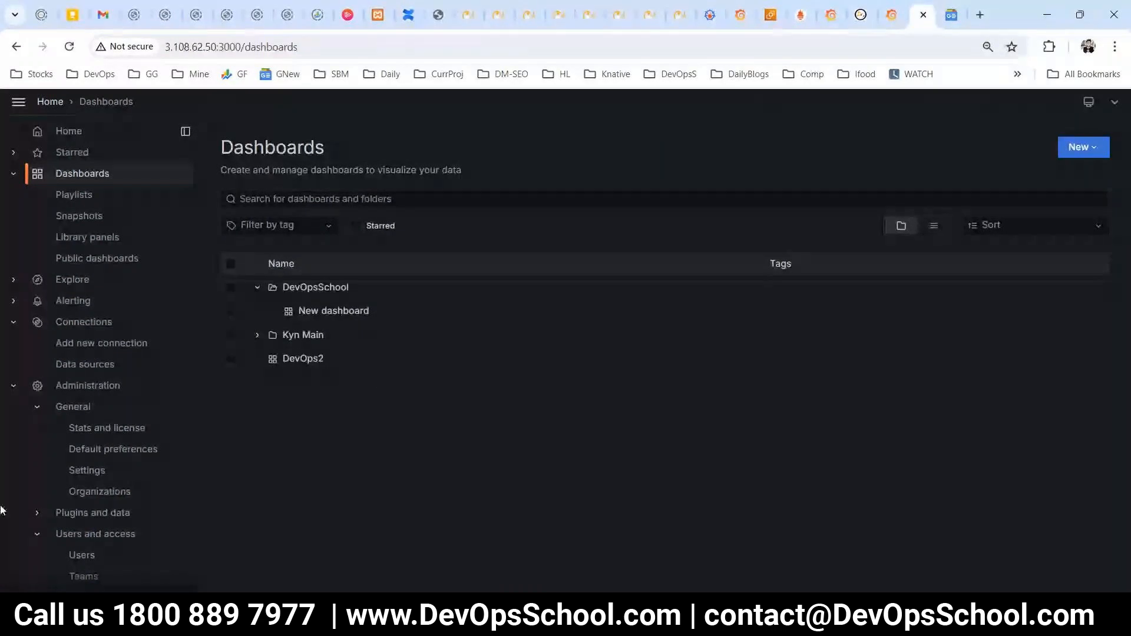
- Collapse the General and Users and access groups under Administration
click(13, 387)
click(13, 387)
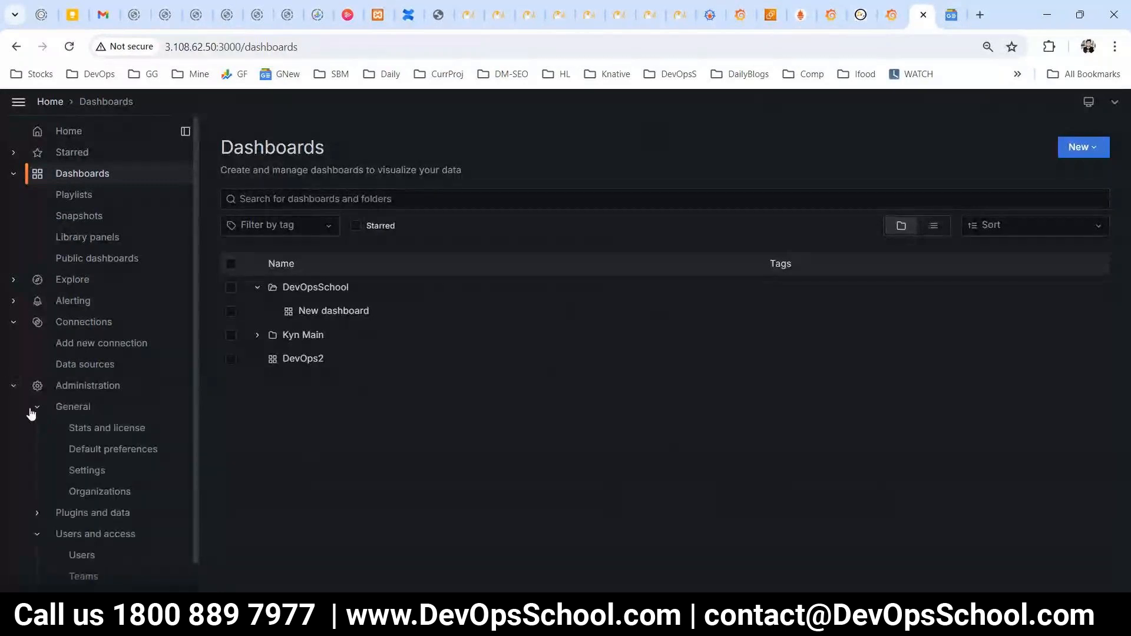
click(37, 408)
click(37, 449)
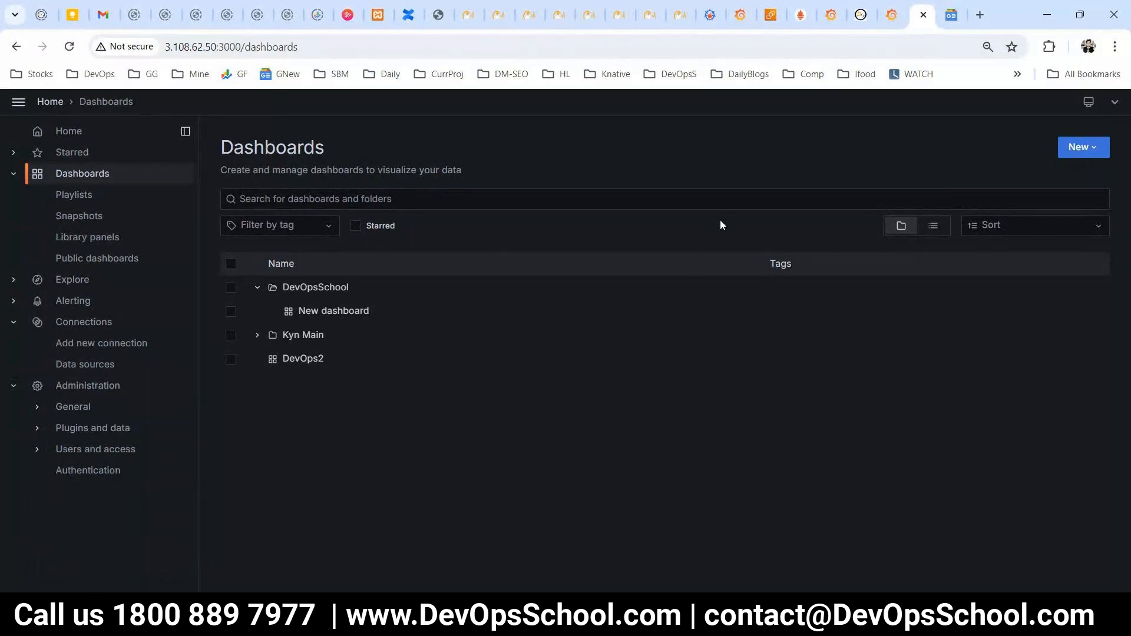
- Open a new browser tab
click(982, 14)
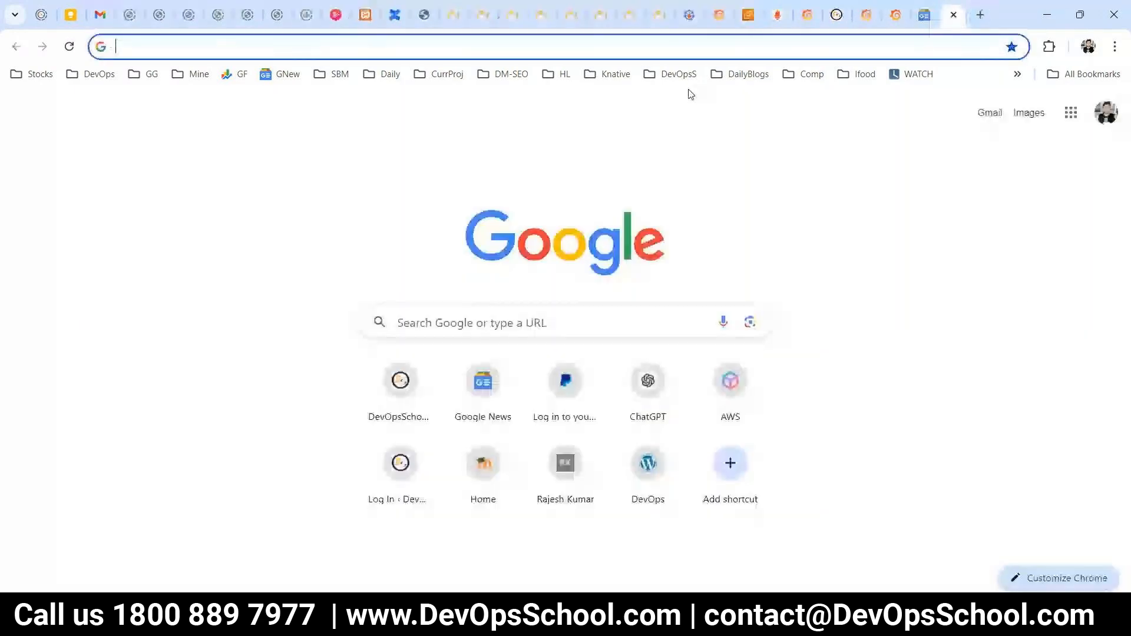
text(devopsschool.com/blog)
key(ctrl+a)
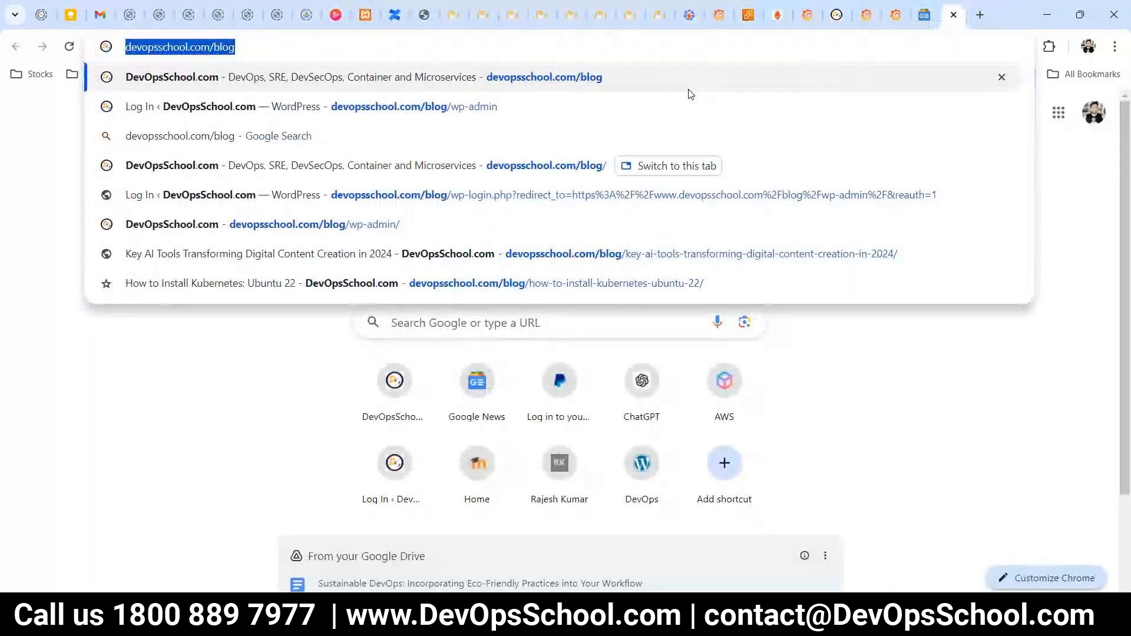
text(devop)
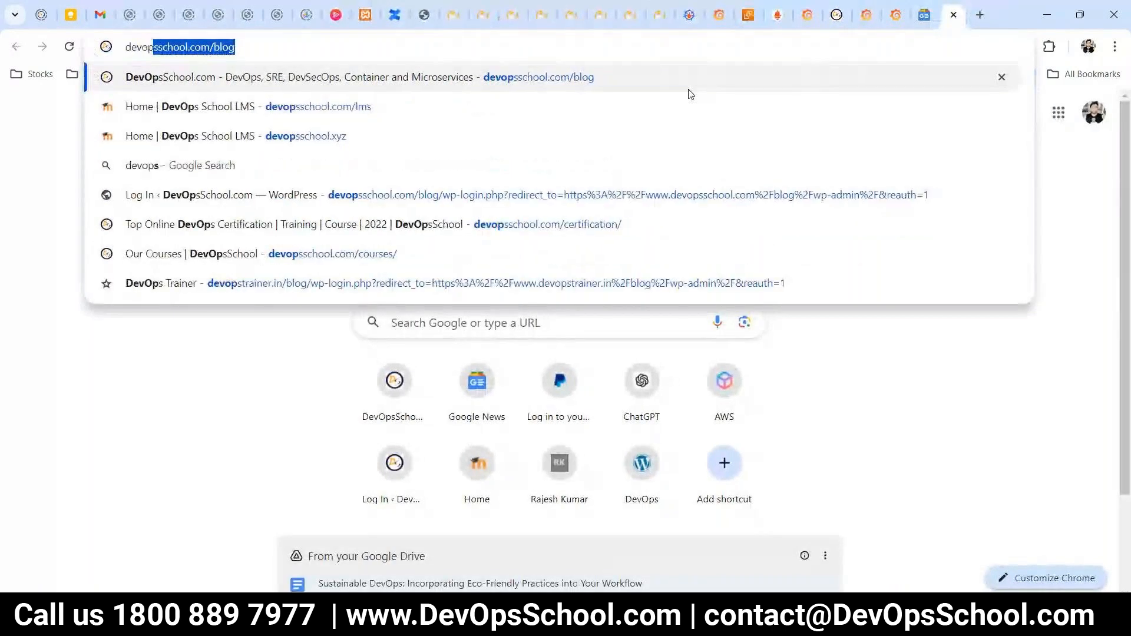
key(BackSpace)
key(BackSpace)
key(BackSpace)
key(BackSpace)
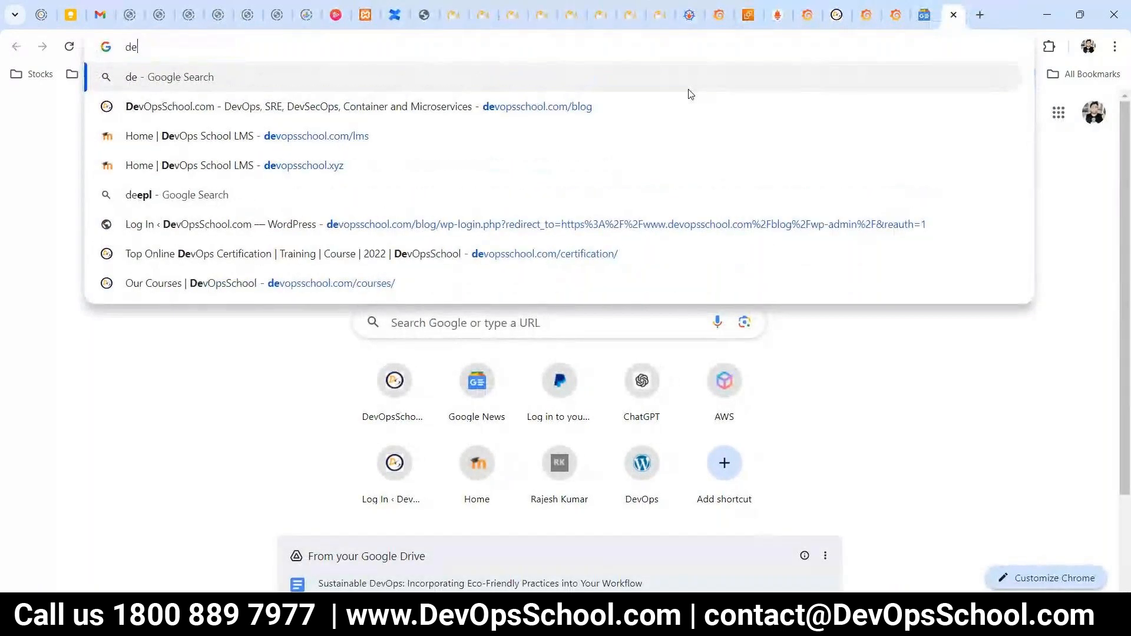
text(vopss)
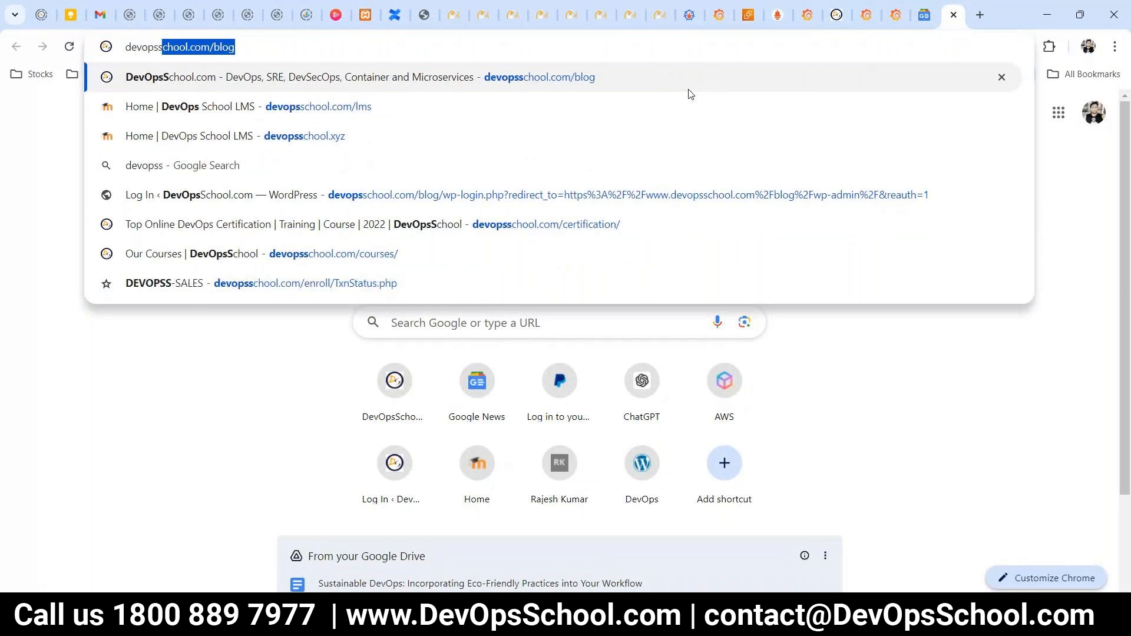
key(ctrl+a)
text(ops)
key(BackSpace)
key(BackSpace)
key(BackSpace)
text(ops)
key(BackSpace)
key(BackSpace)
key(BackSpace)
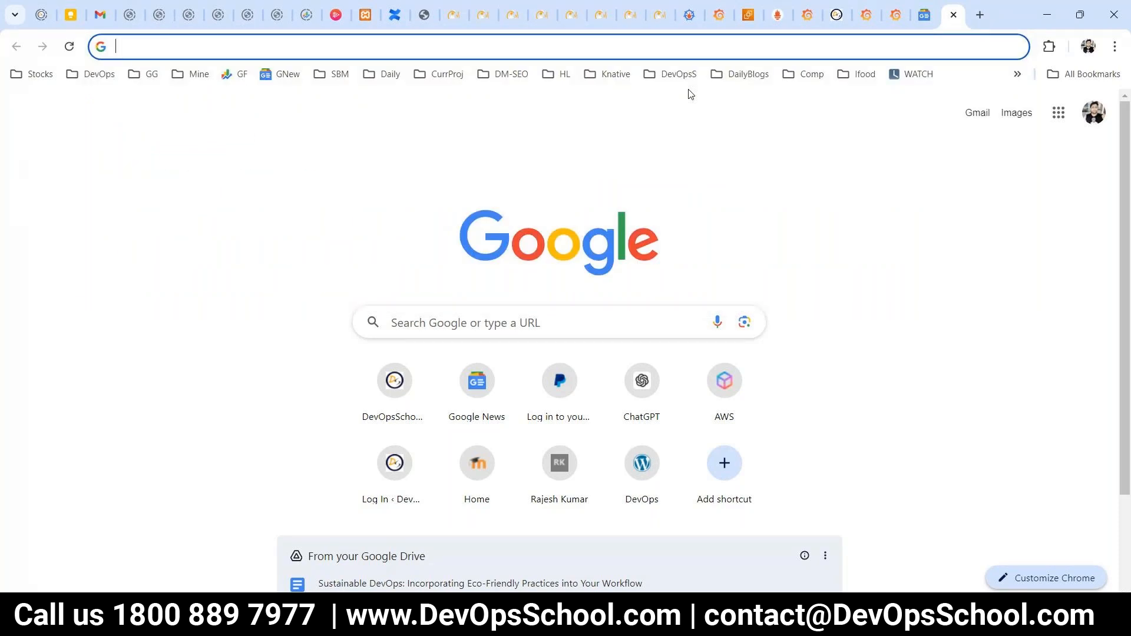
text(ops)
key(BackSpace)
key(BackSpace)
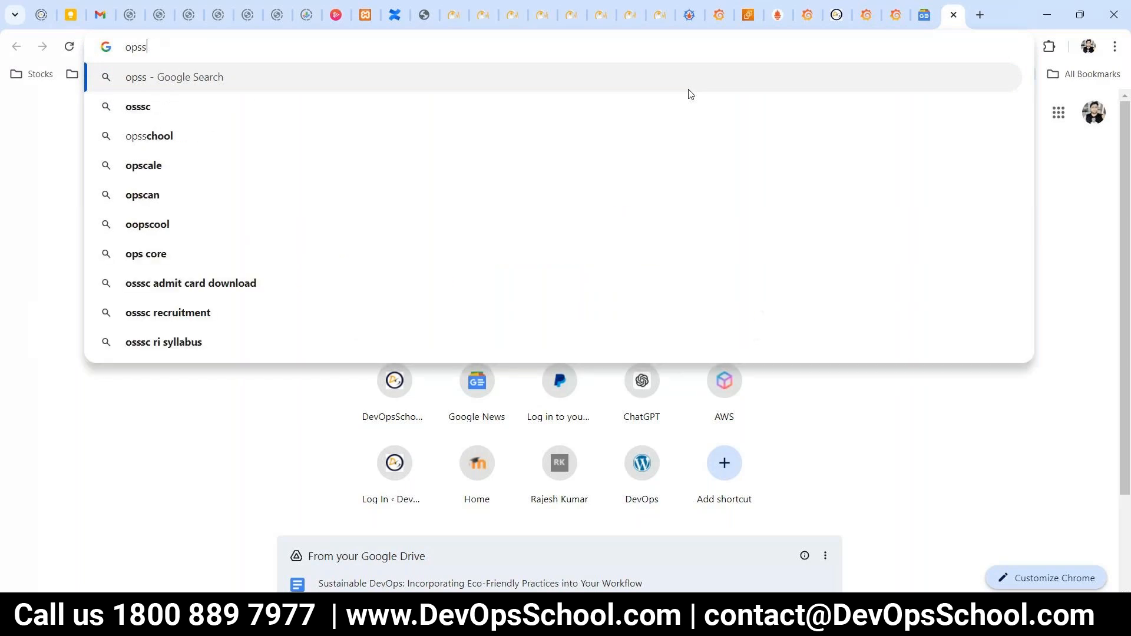
key(BackSpace)
key(BackSpace)
key(BackSpace)
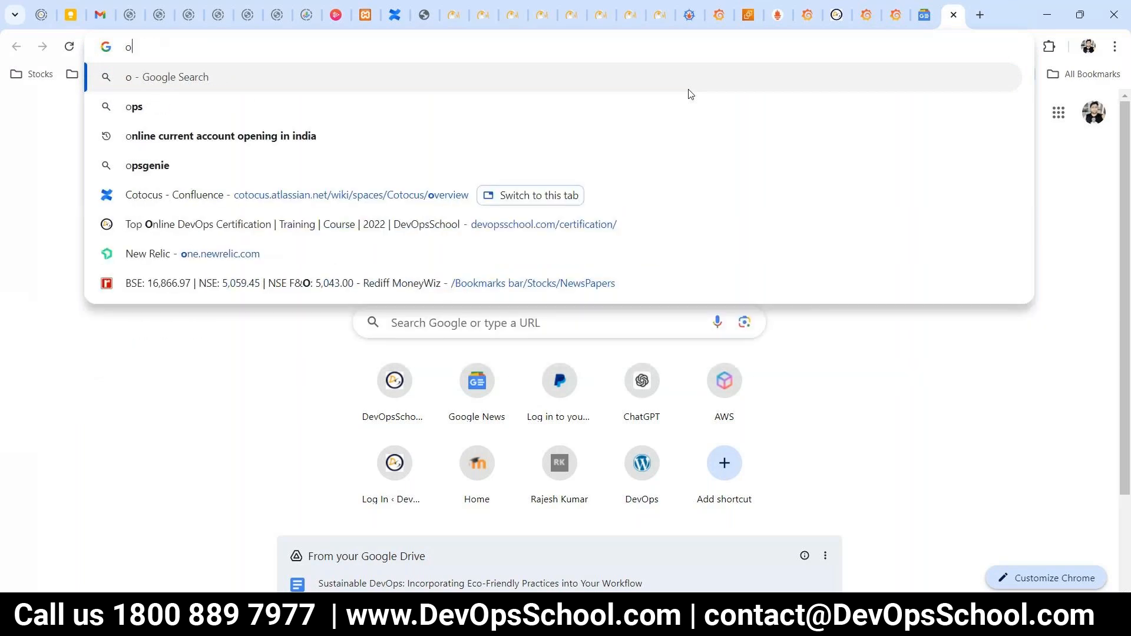
- Go to xopsschool.com and look through its available courses as far as the Ansible entry
text(x)
key(Return)
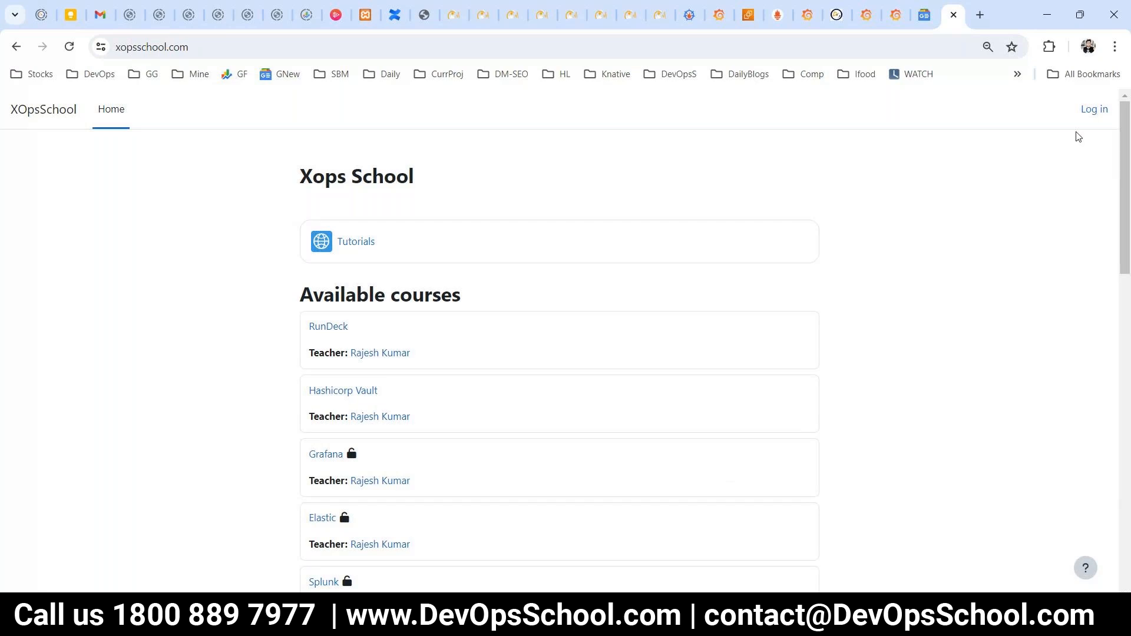
scroll(664, 313, down, 4)
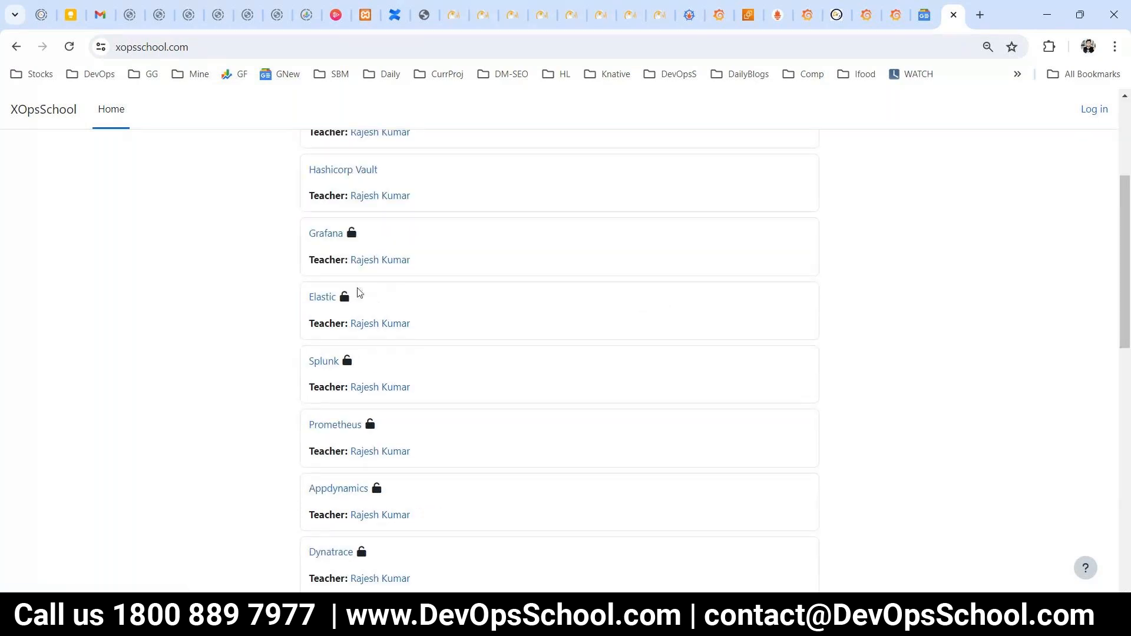
scroll(347, 297, up, 2)
scroll(372, 381, down, 3)
scroll(410, 416, down, 4)
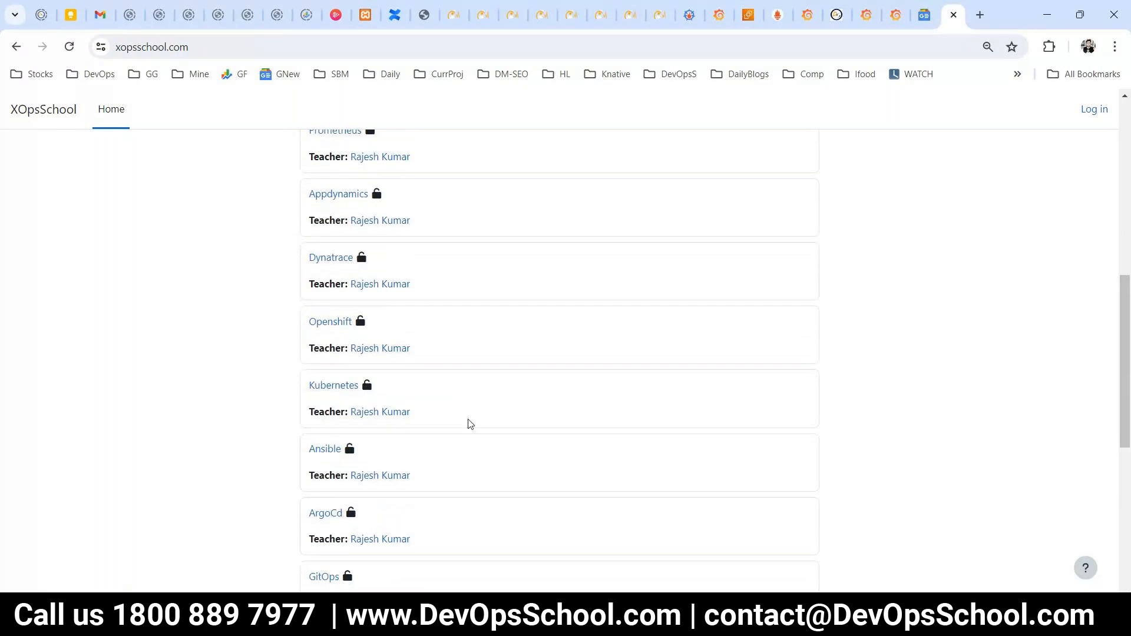
scroll(467, 424, down, 3)
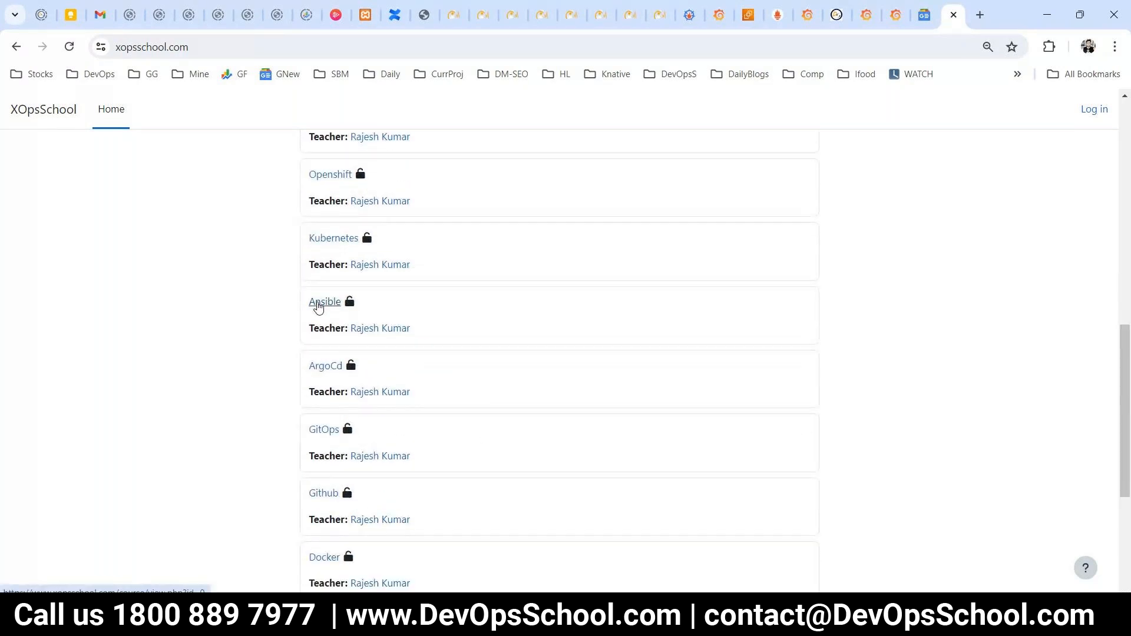
- Enter the Ansible course with guest access and play the Session-11-Ansible-Part-1 video
click(318, 305)
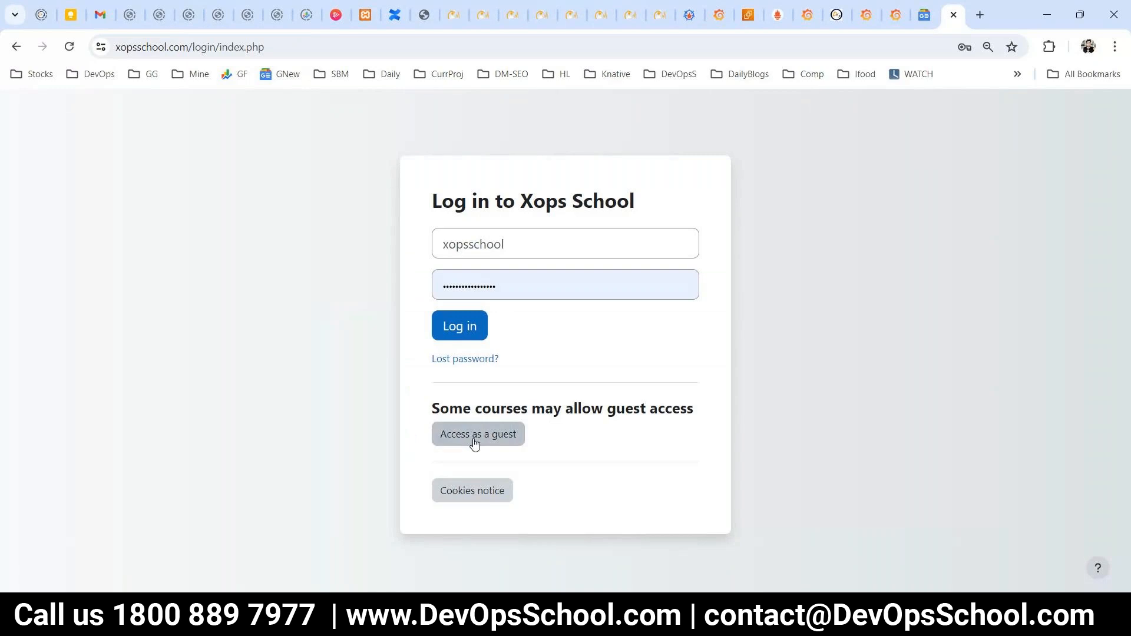
click(474, 442)
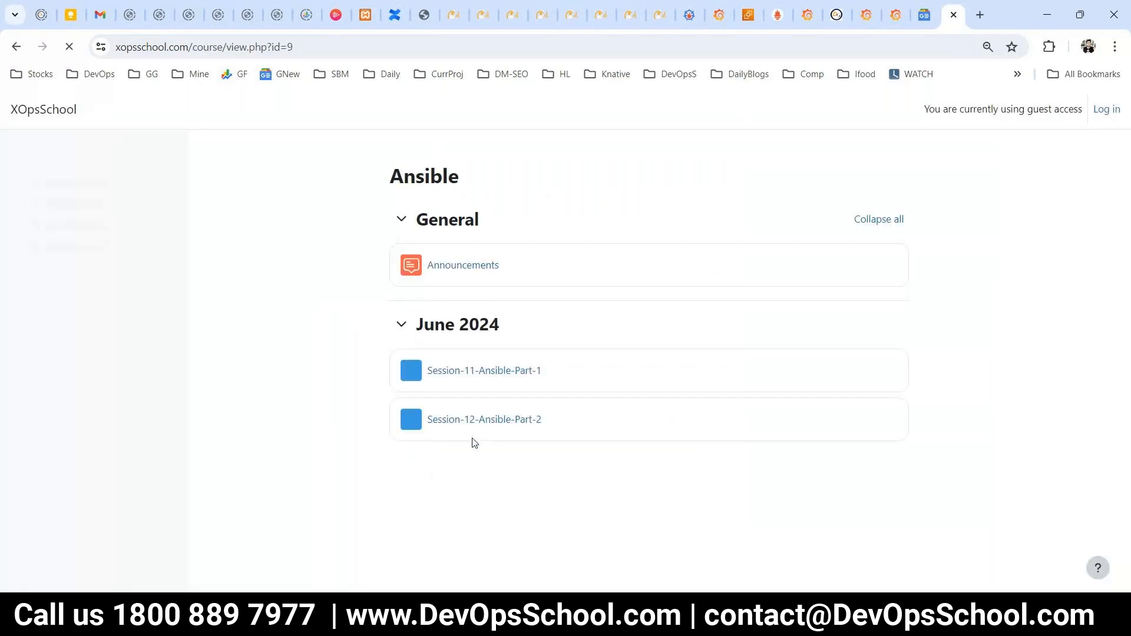
drag(475, 443, 448, 394)
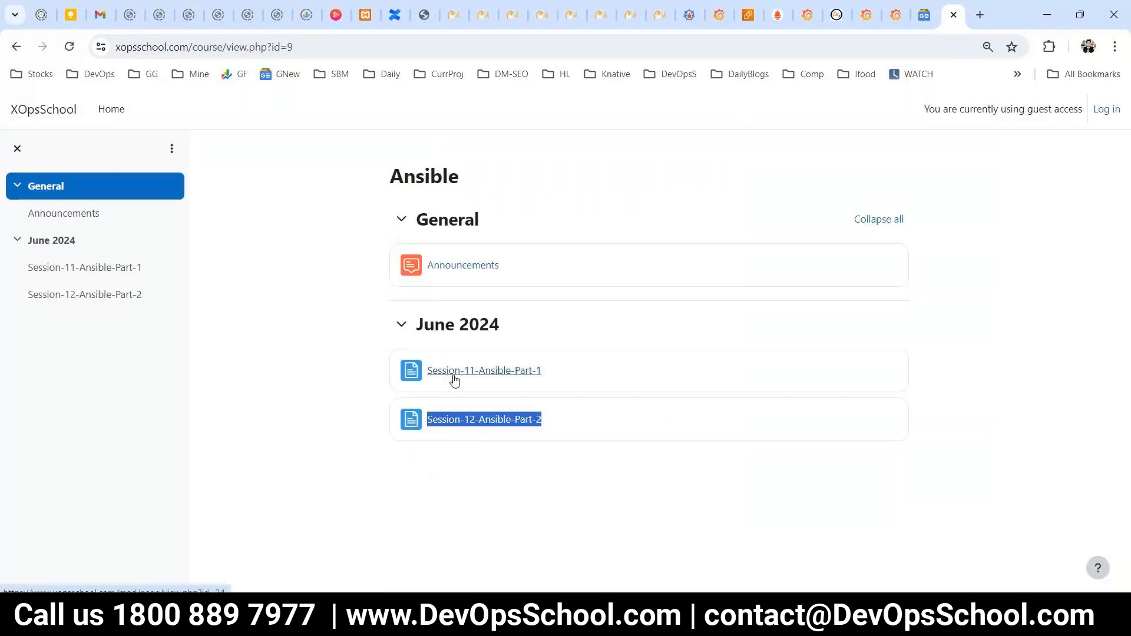
click(474, 377)
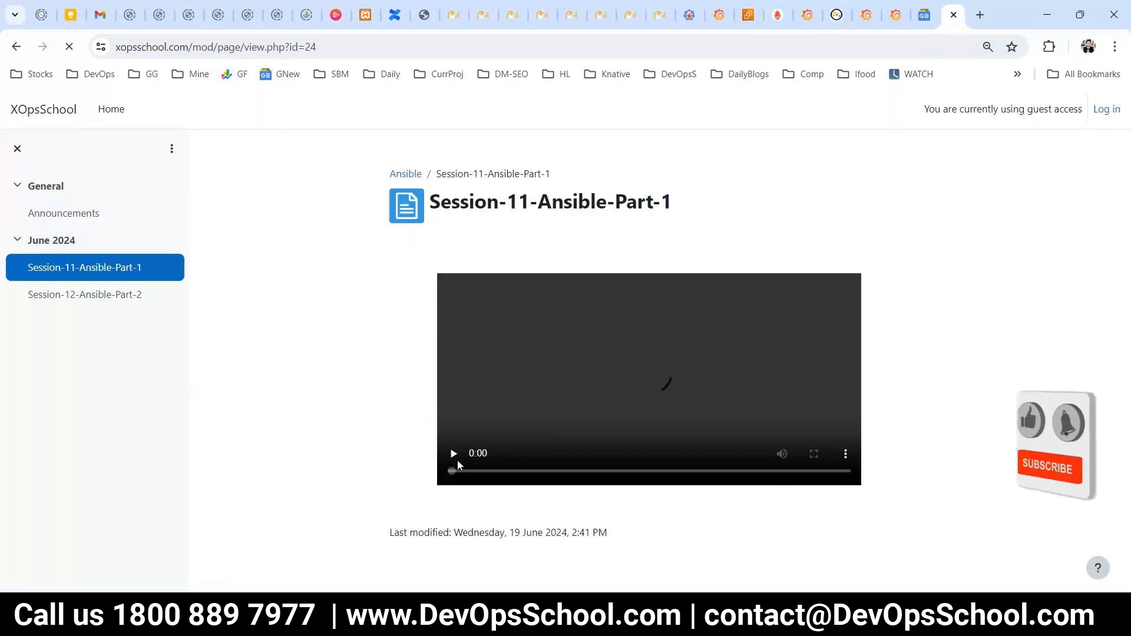
click(457, 461)
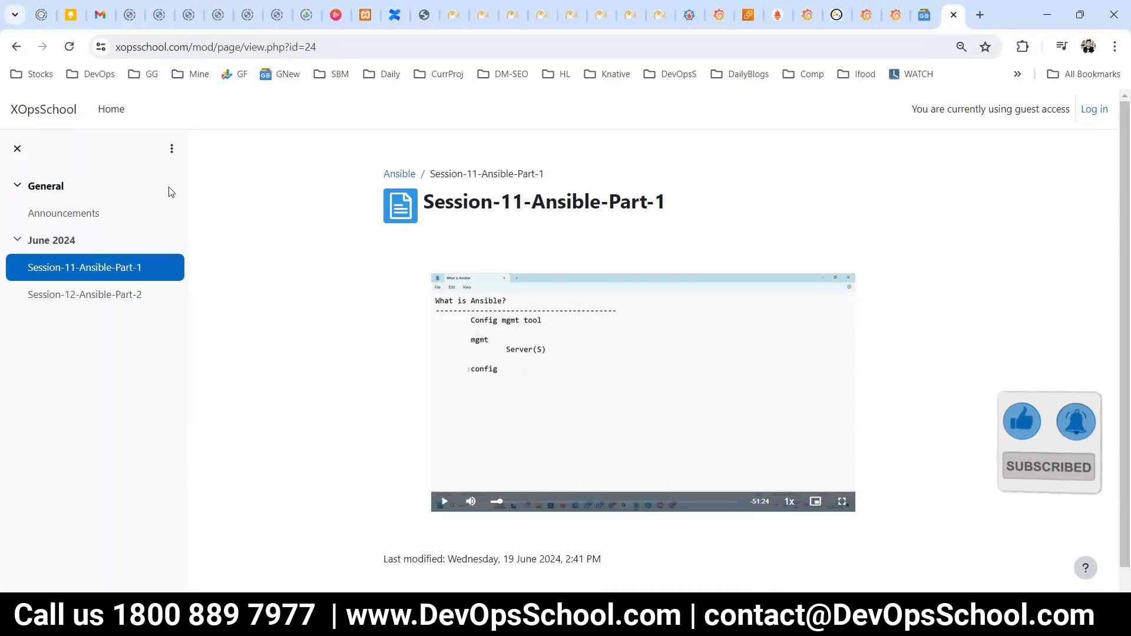
- Return to the XOpsSchool home page and look through the course list to its end
click(58, 111)
scroll(336, 325, down, 5)
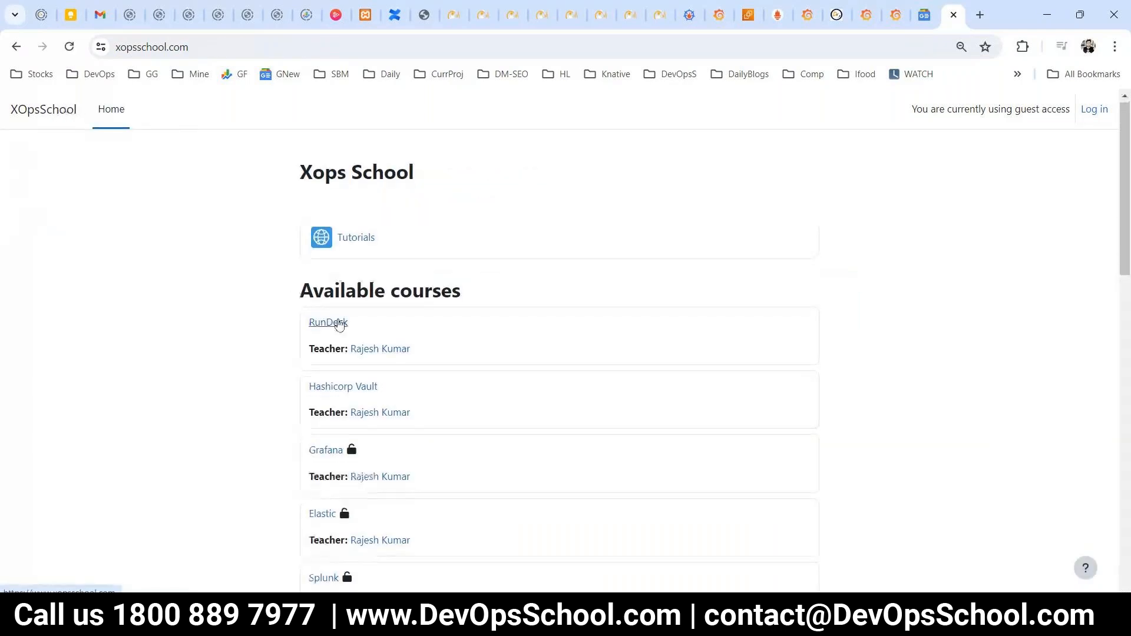
scroll(407, 396, down, 6)
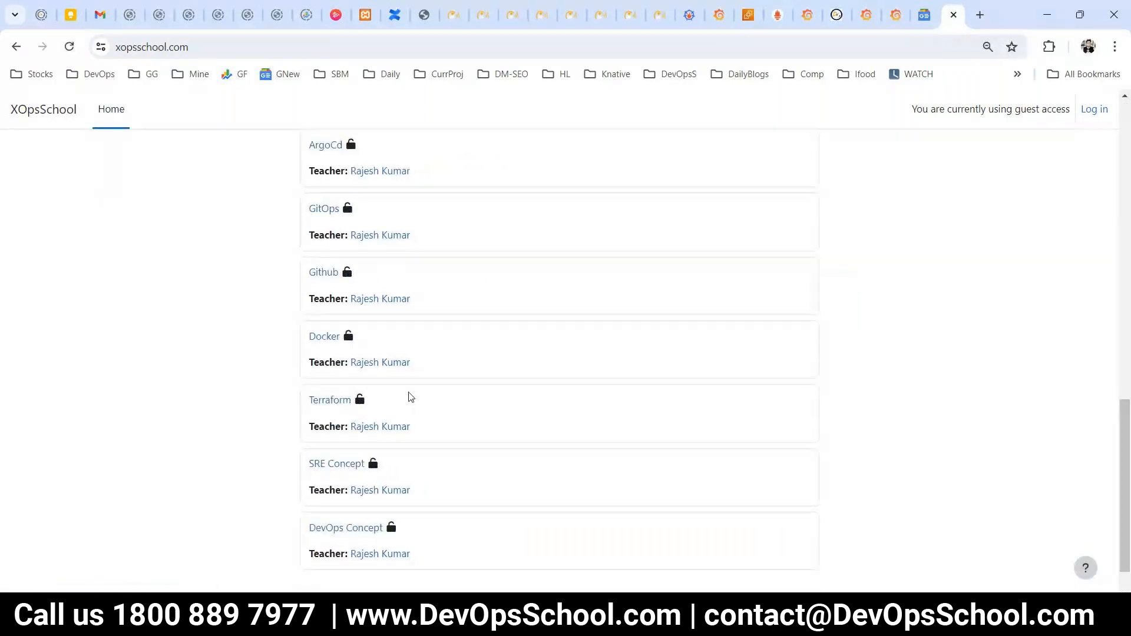
scroll(410, 396, down, 1)
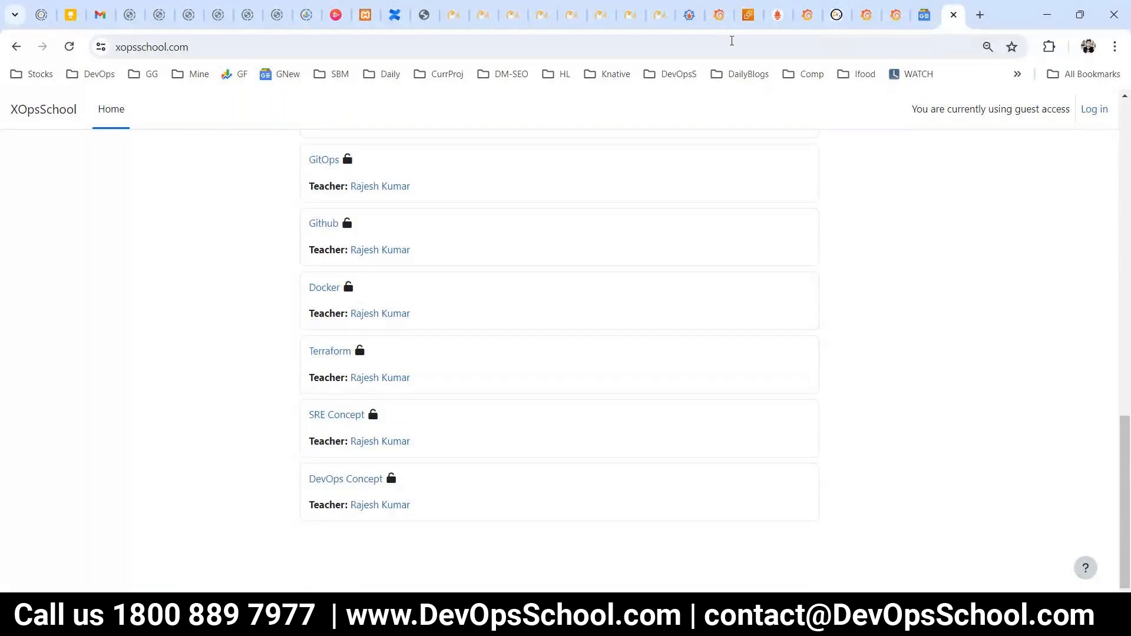
- Switch back to the Grafana tab and expand the Users and access group under Administration
click(895, 15)
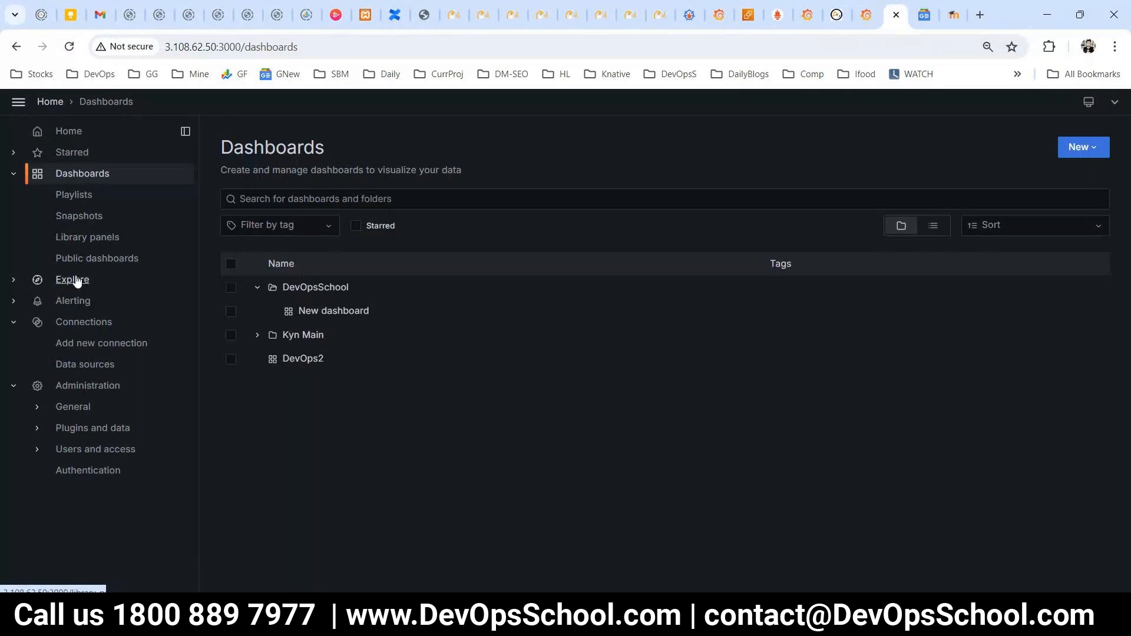
click(28, 384)
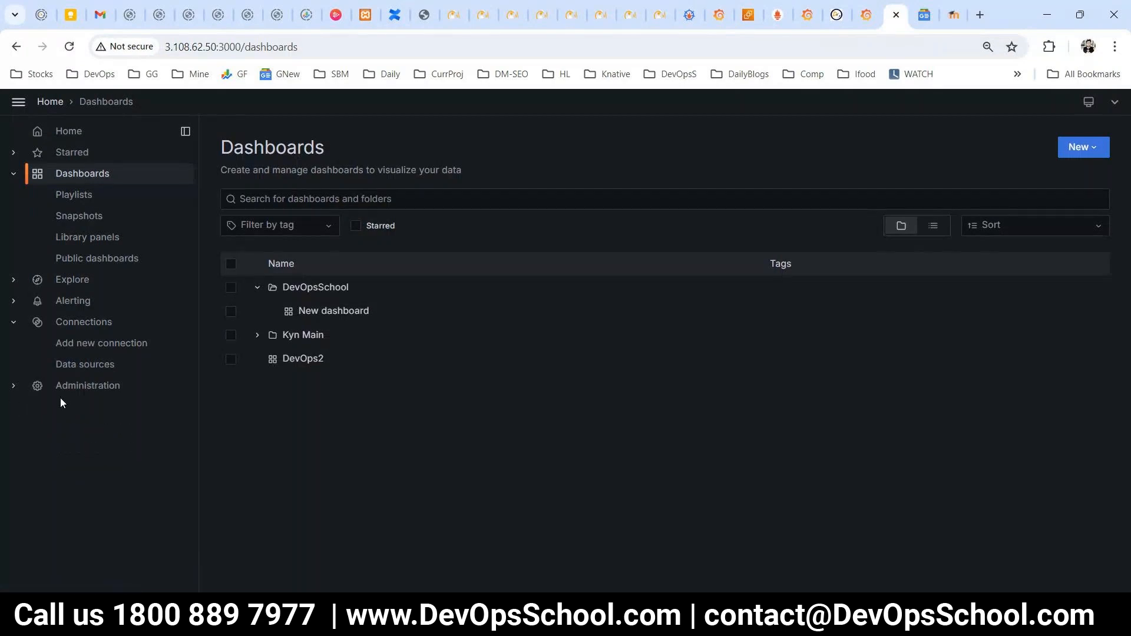
click(13, 386)
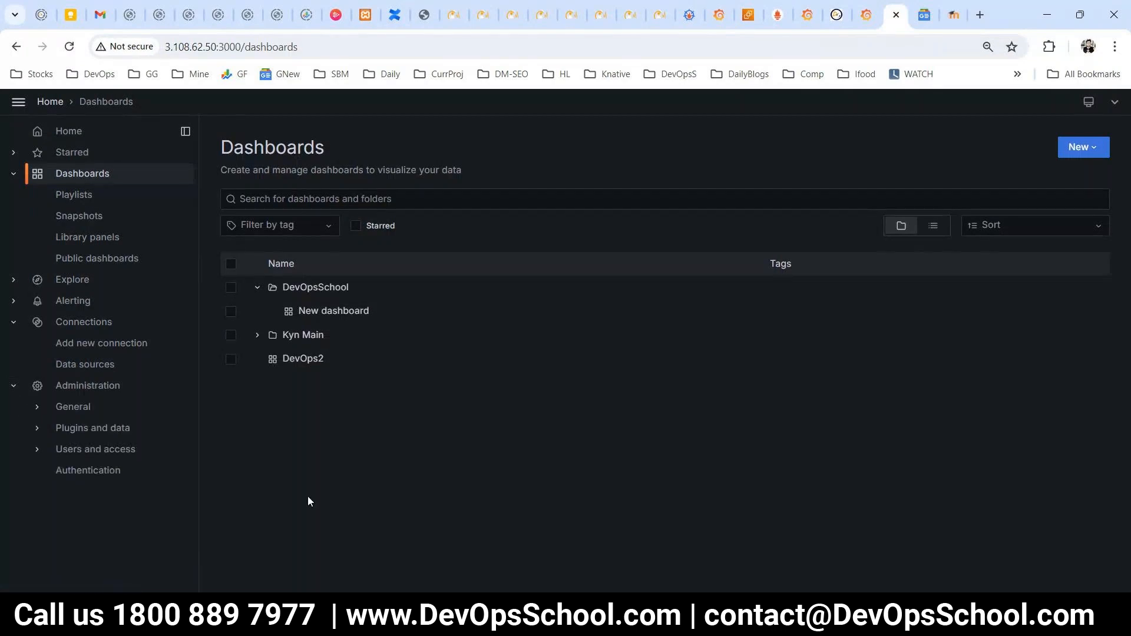
click(37, 451)
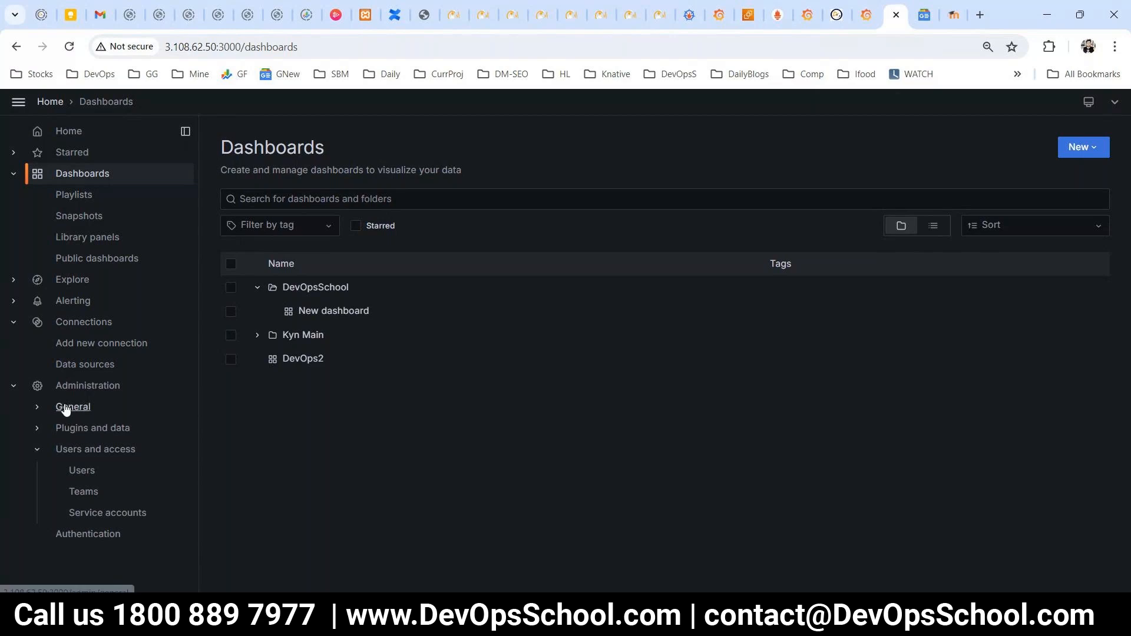
- View the configured data sources, then open Explore for querying them
click(63, 365)
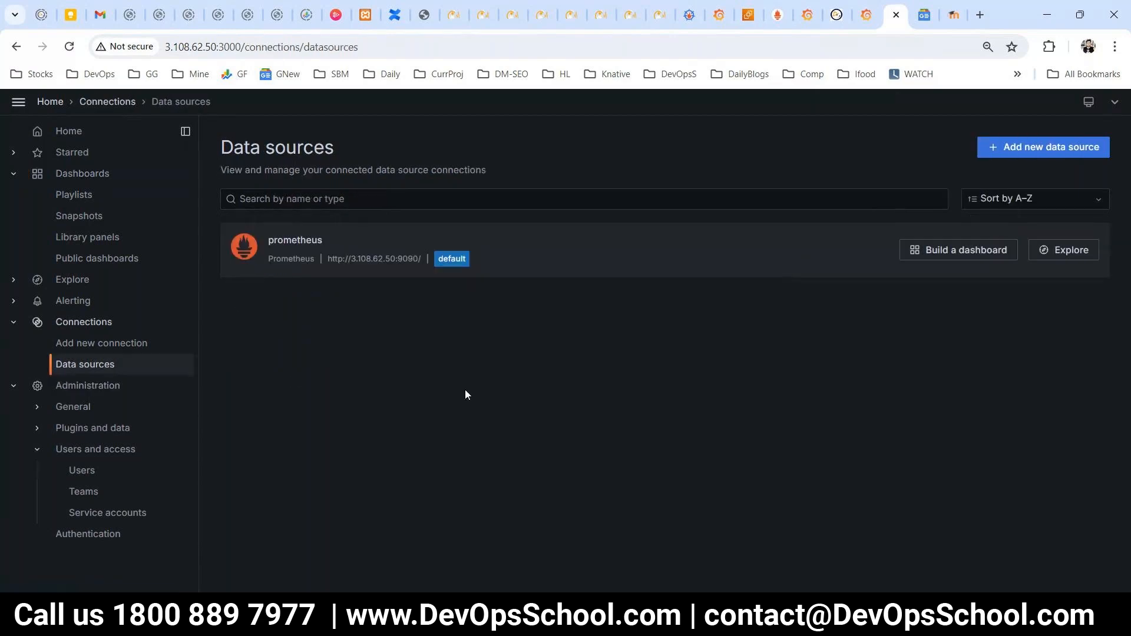
click(13, 322)
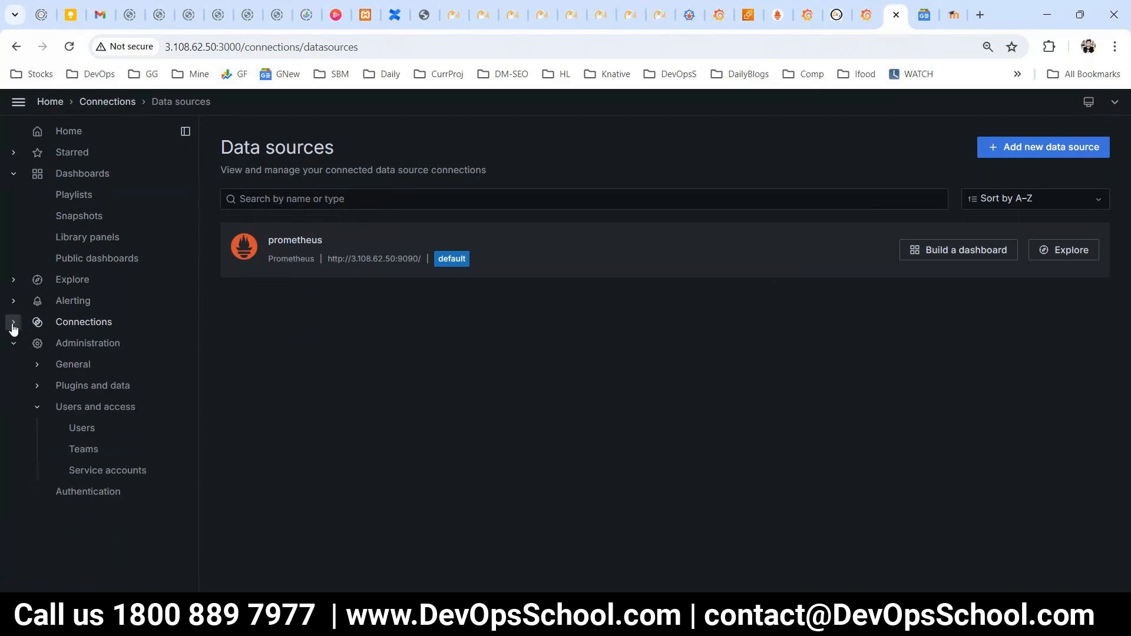
click(13, 281)
click(78, 285)
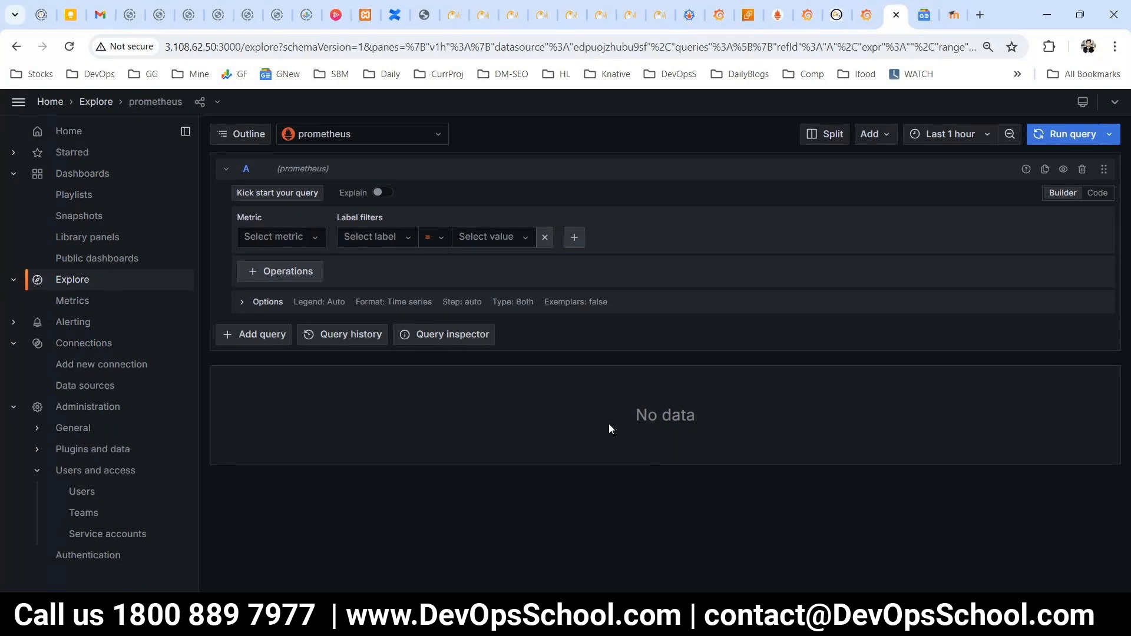
- Revisit the dashboards list and open the Alerting overview to read its introduction
click(84, 176)
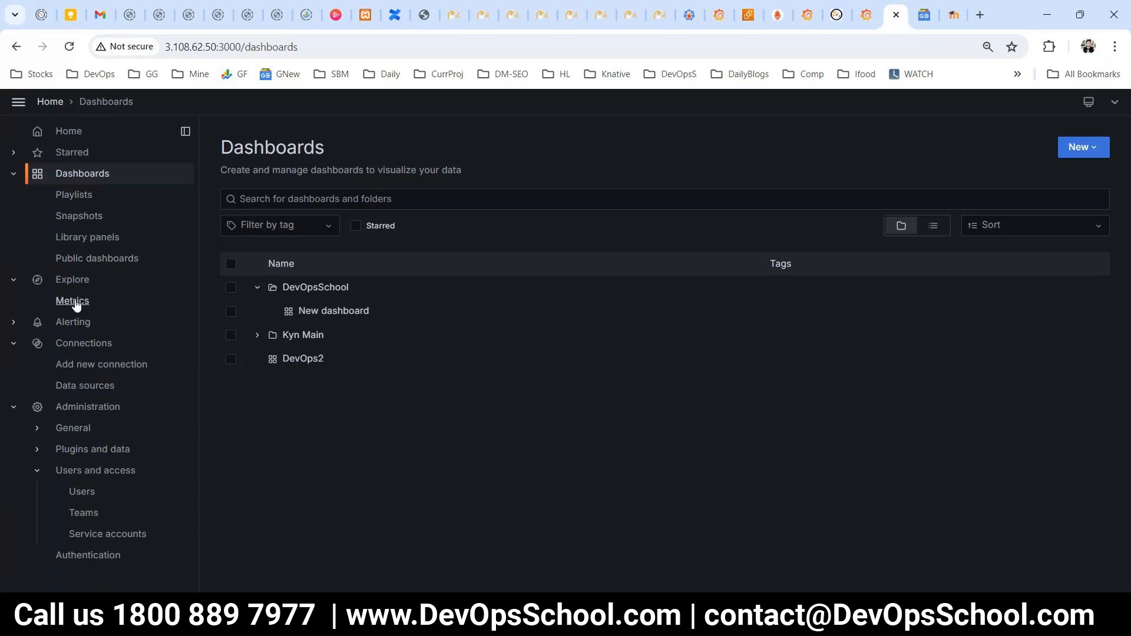
click(71, 323)
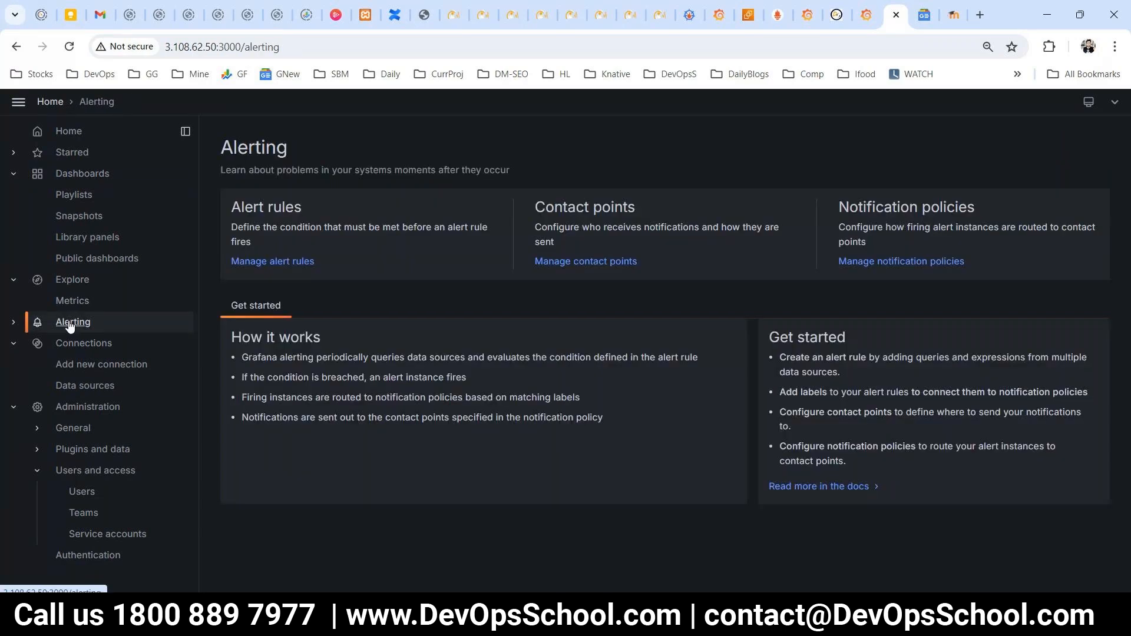
scroll(493, 423, down, 1)
scroll(530, 441, up, 1)
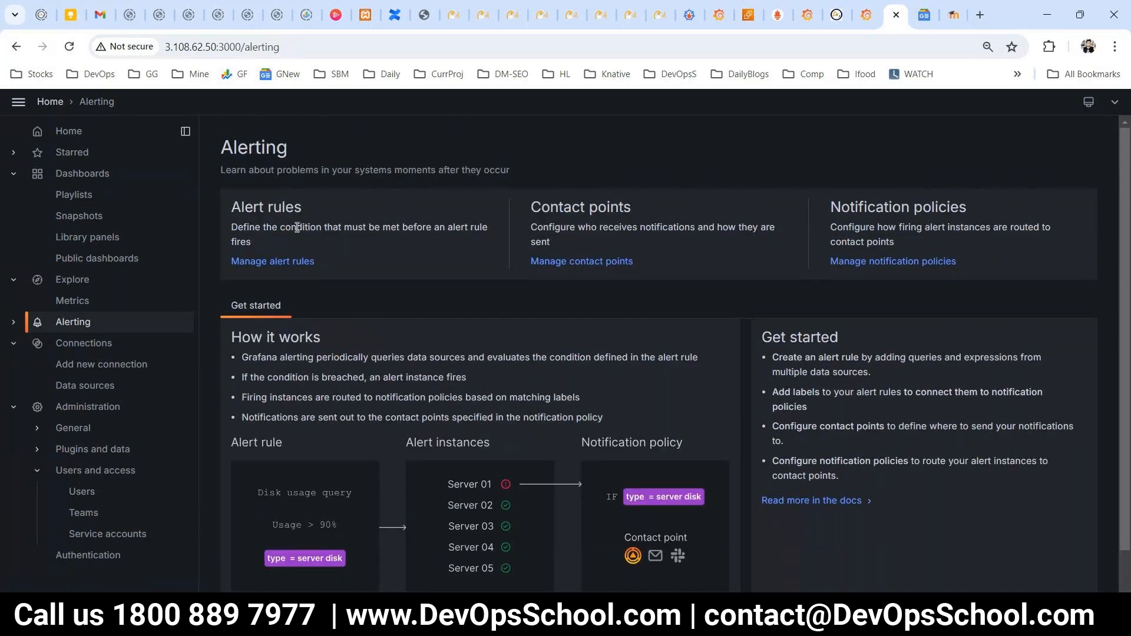
- Read the Alerting overview's descriptions of alert rules, contact points, notification policies and how alerting works
drag(270, 207, 395, 302)
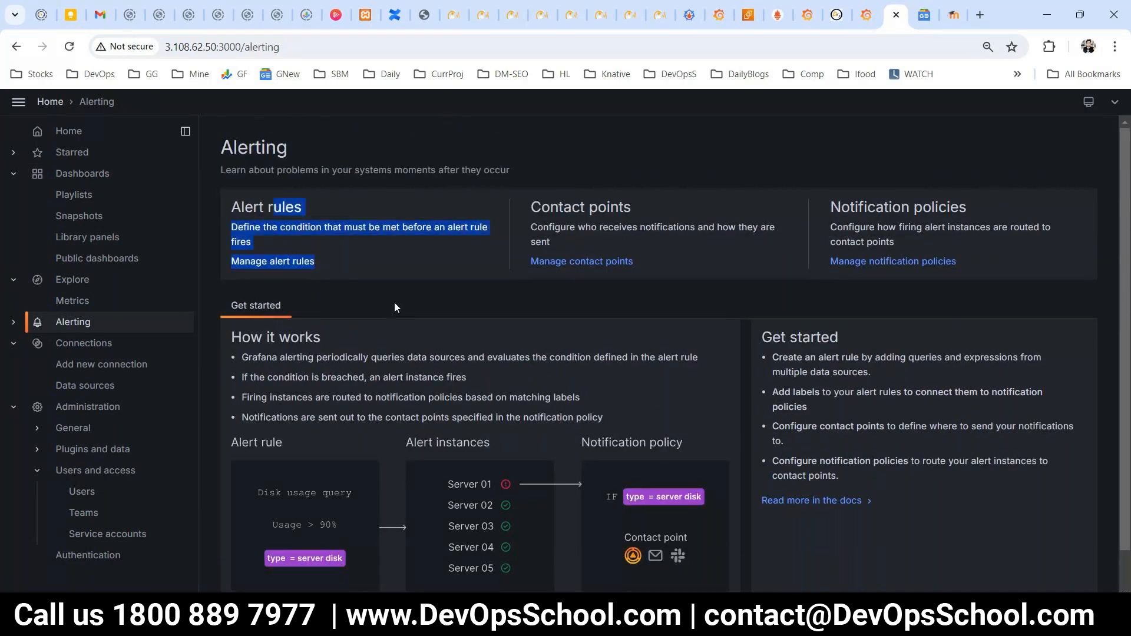
click(382, 251)
drag(268, 207, 231, 261)
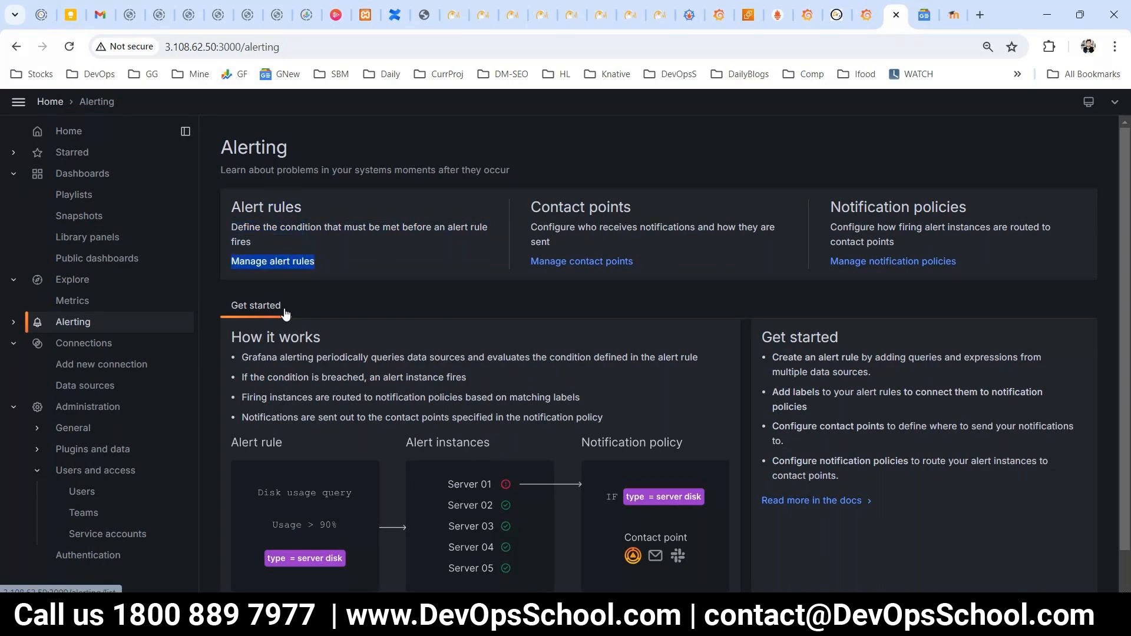
drag(304, 337, 573, 441)
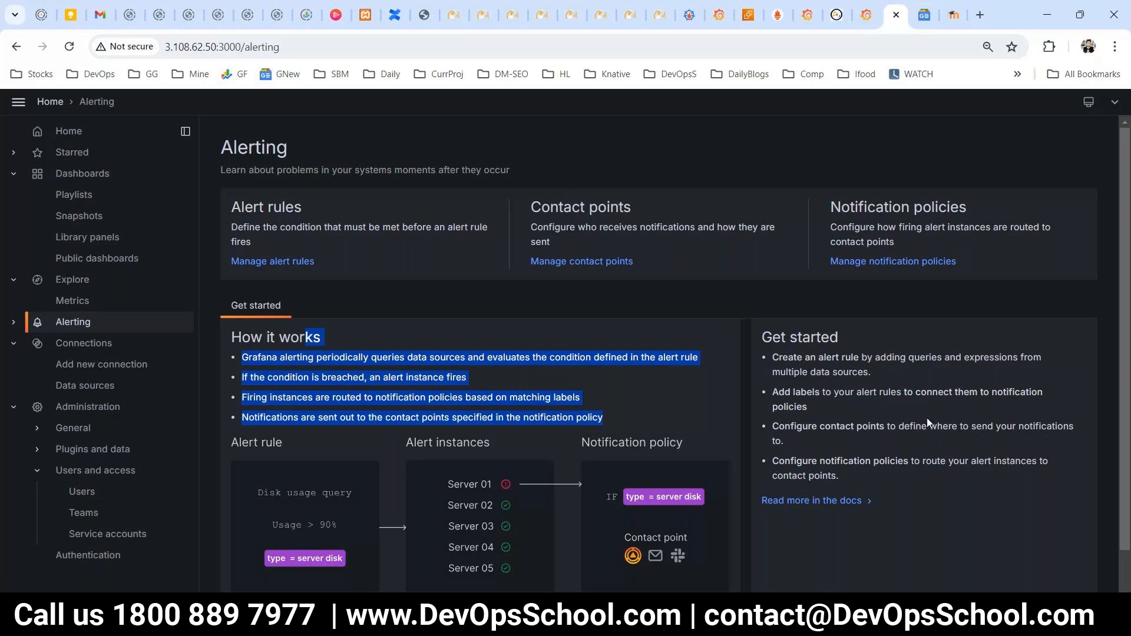
drag(945, 227, 840, 207)
drag(541, 207, 595, 236)
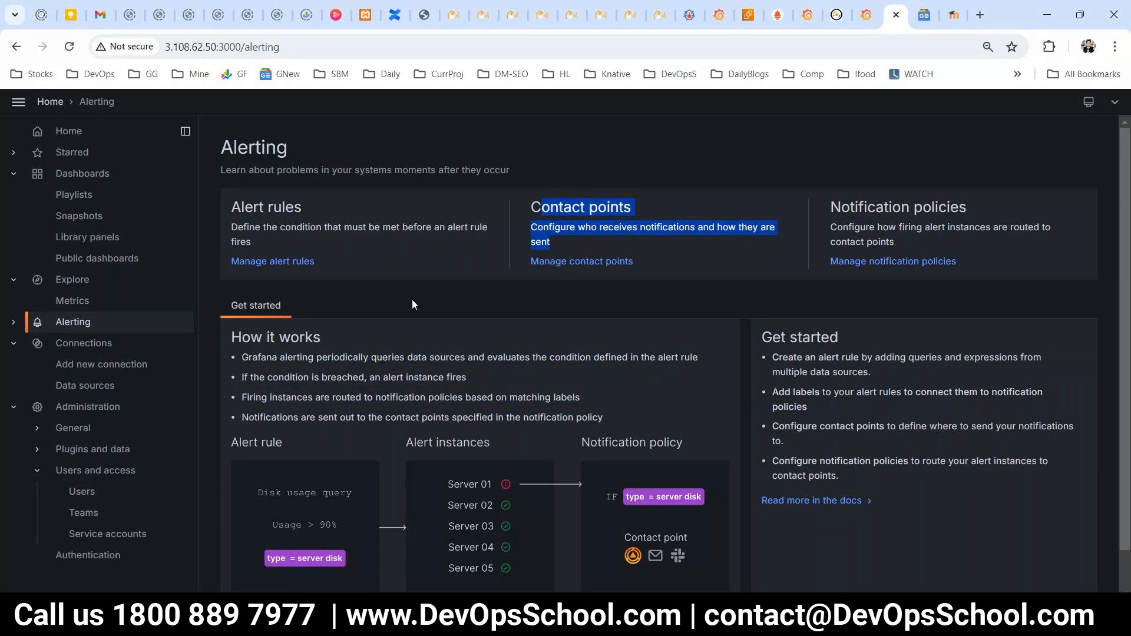
- Look through the Alerting pages for alert rules, contact points, notification policies, silences, groups and settings, then return to the alert rules
click(272, 264)
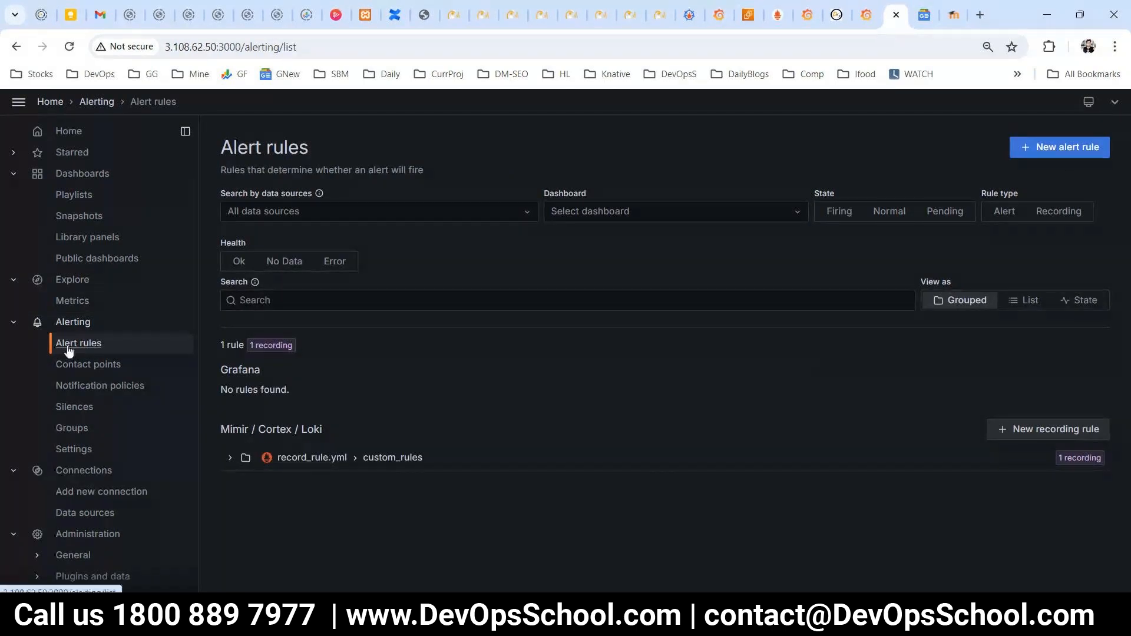
click(88, 368)
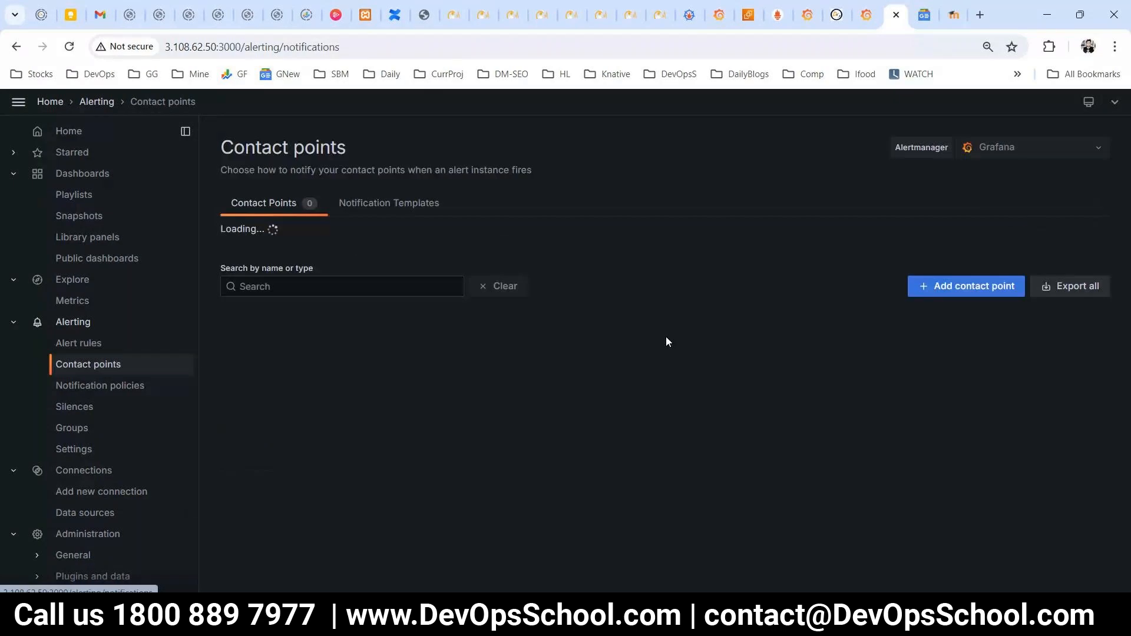
click(100, 385)
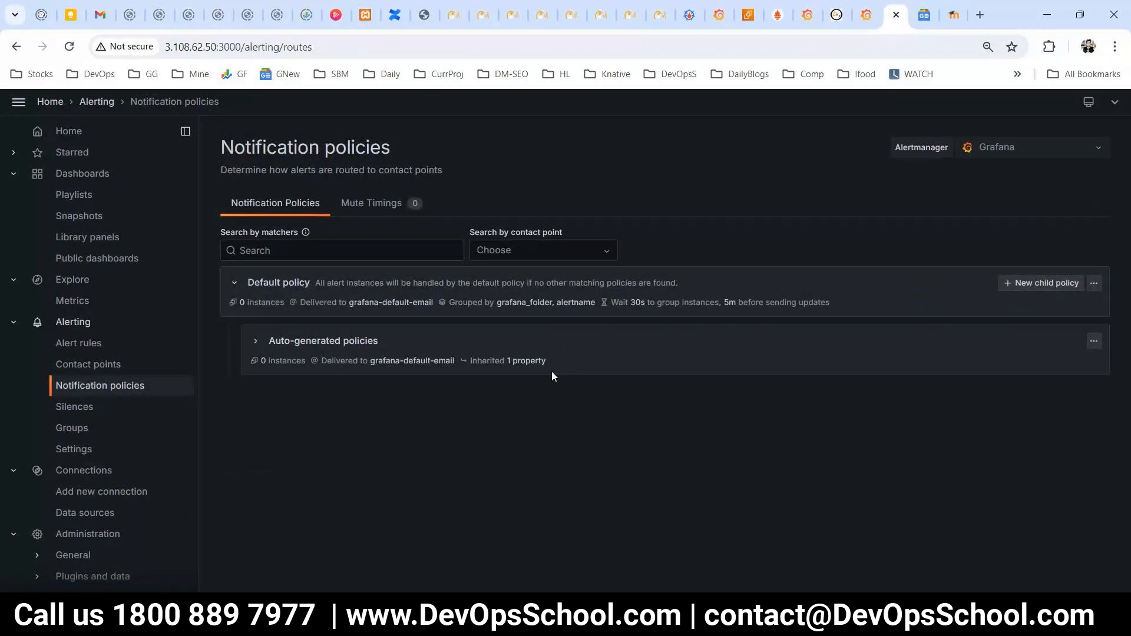
click(151, 407)
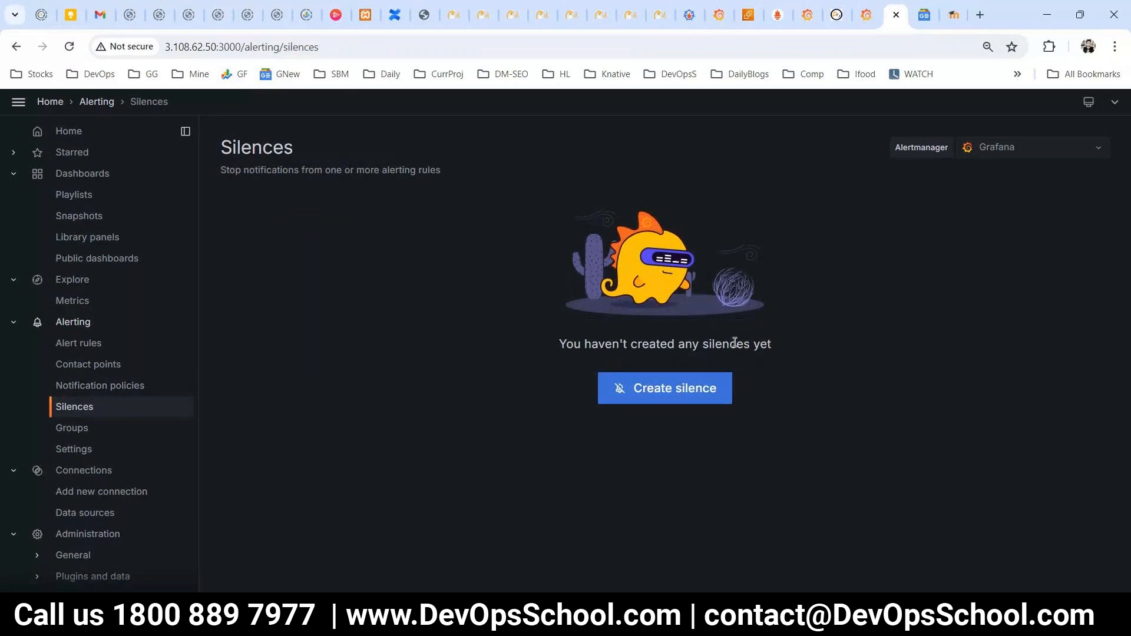
click(74, 428)
click(80, 449)
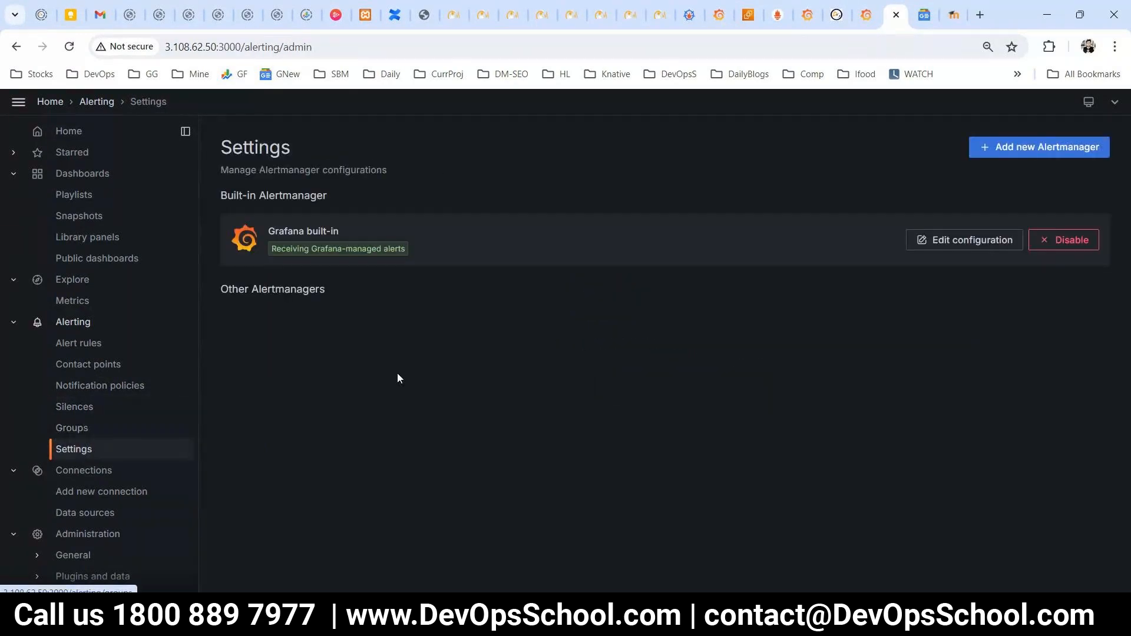
click(82, 344)
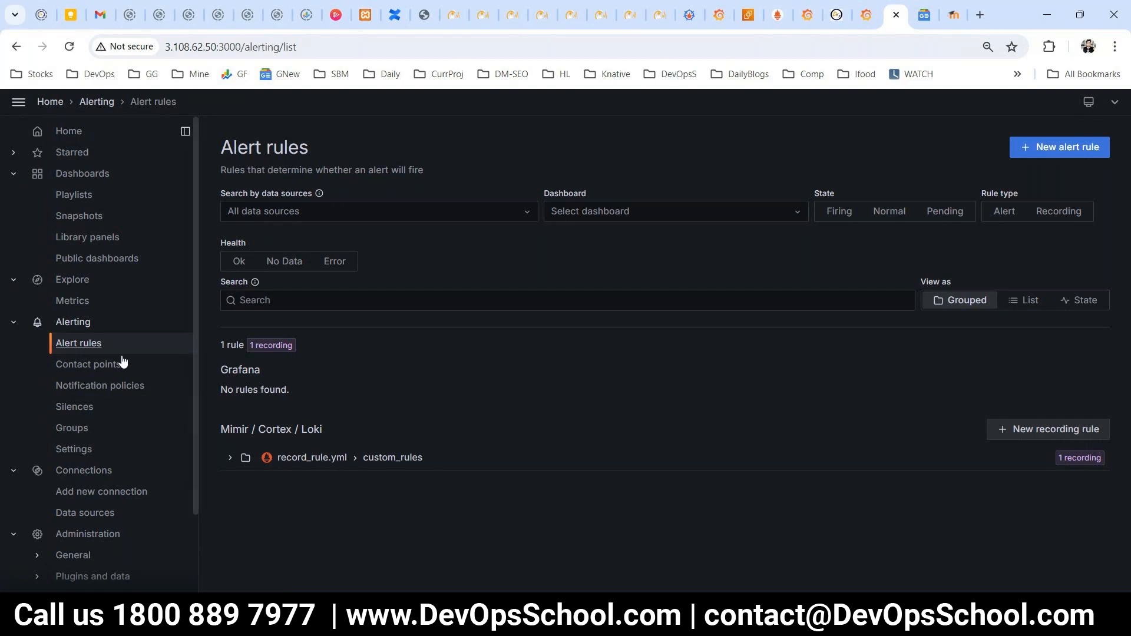
- Open the DevOps2 dashboard and start editing its first Memory panel
click(82, 173)
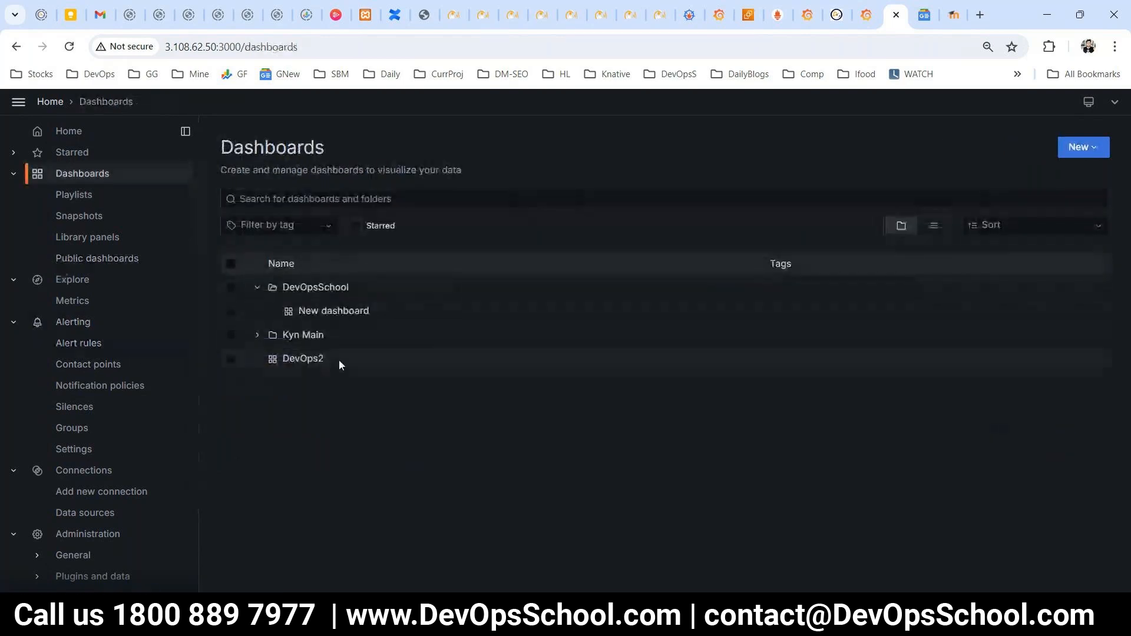
click(307, 360)
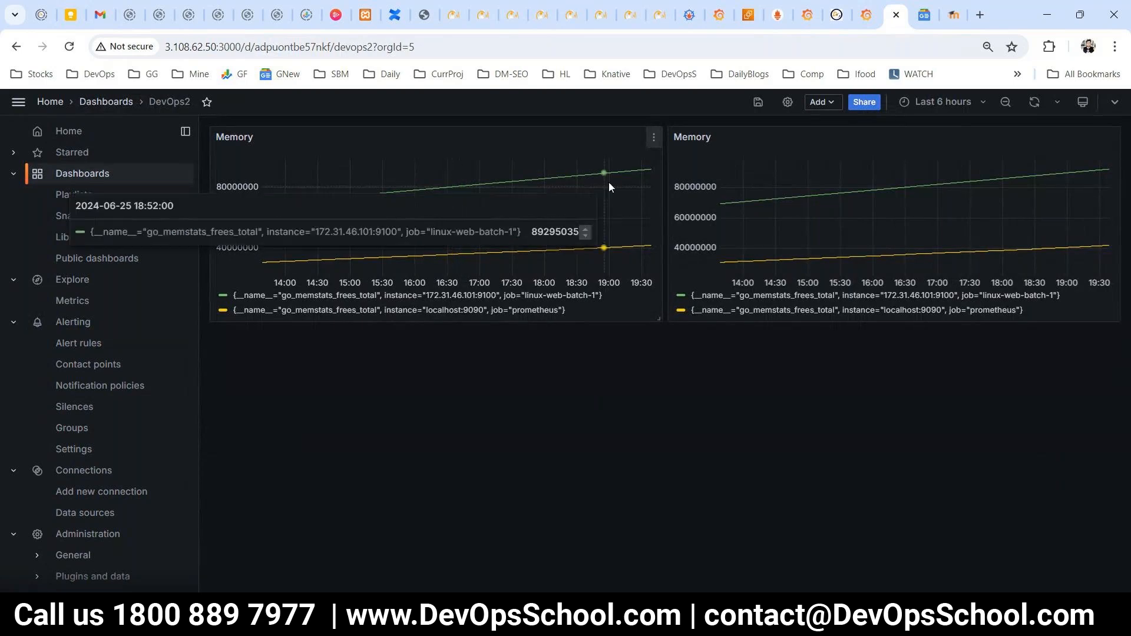
click(654, 139)
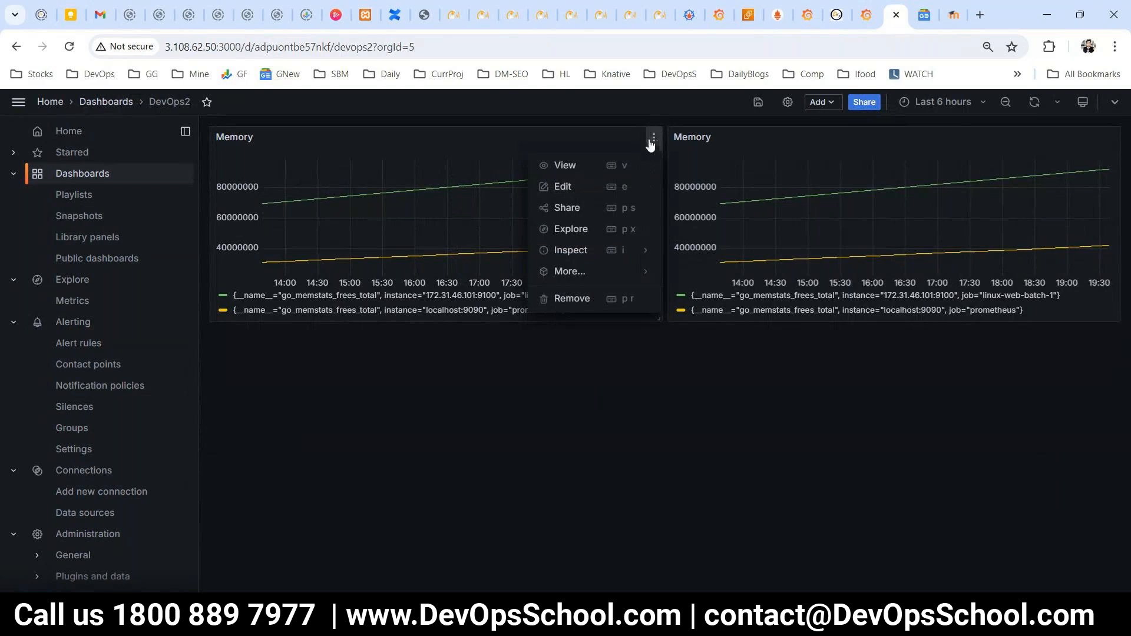
click(564, 187)
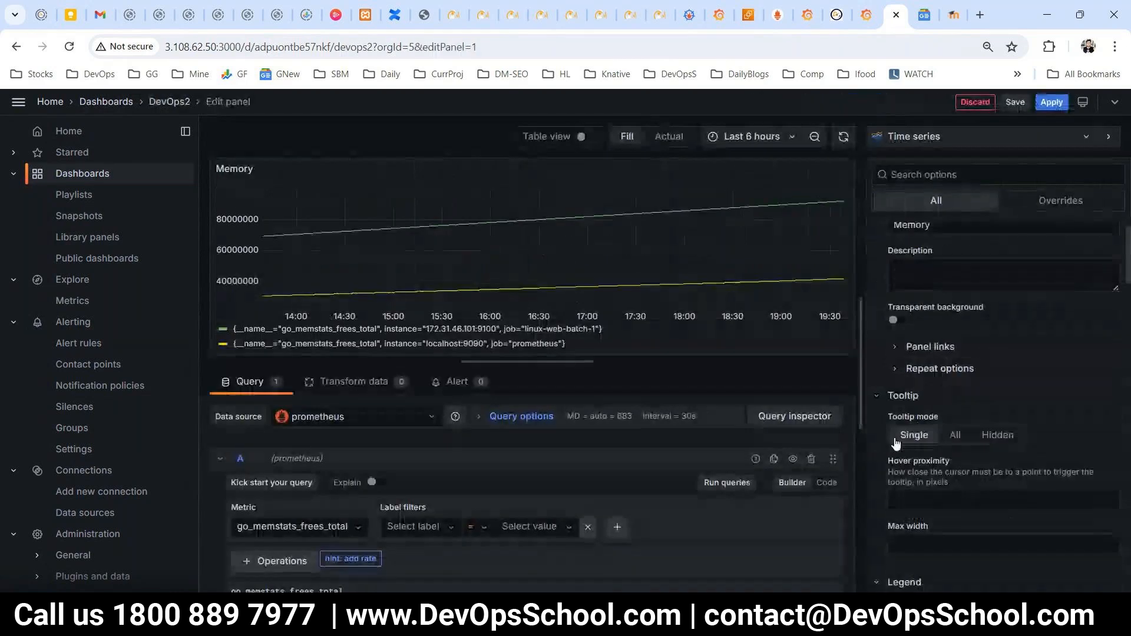
scroll(896, 443, down, 1)
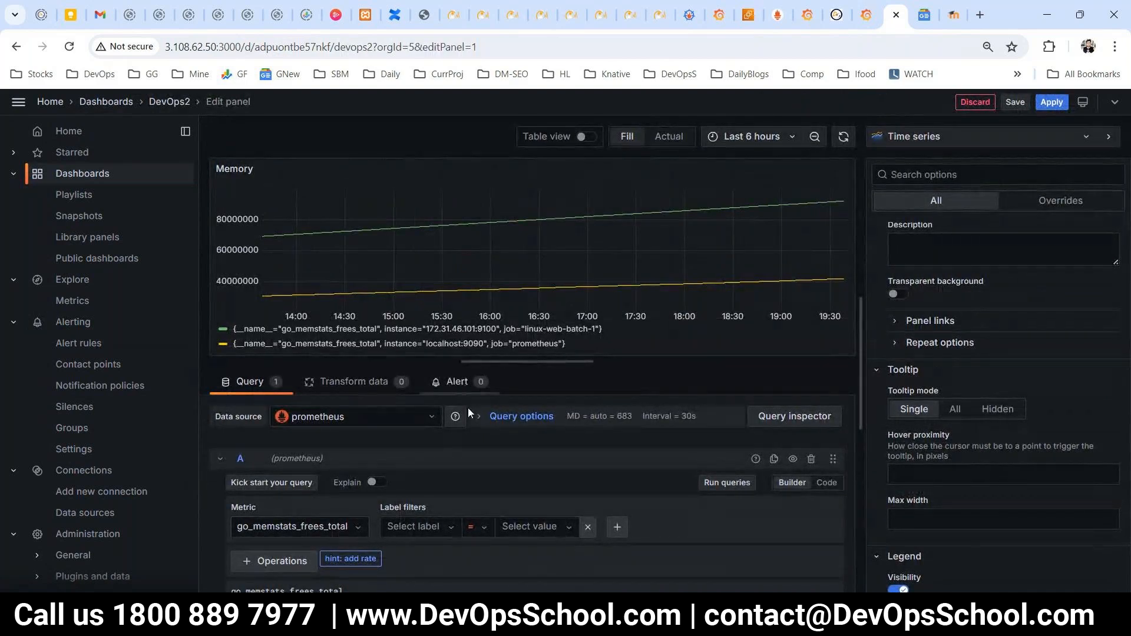
- Search the panel query's metrics for "memory" and look through the matching names for a suitable one
mouse_move(481, 287)
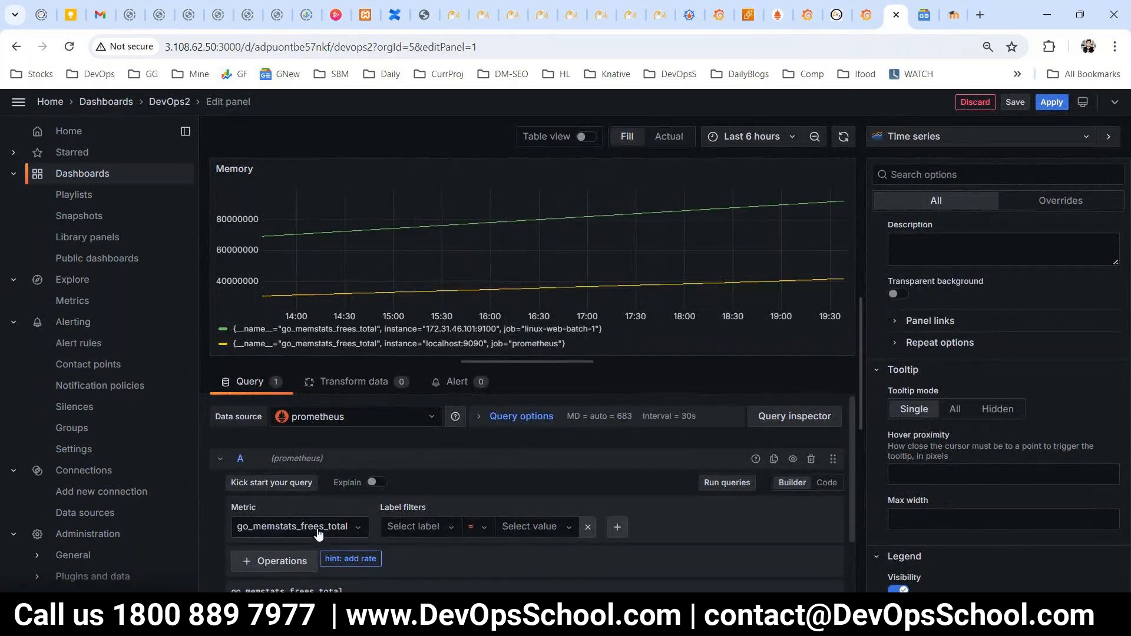
click(318, 528)
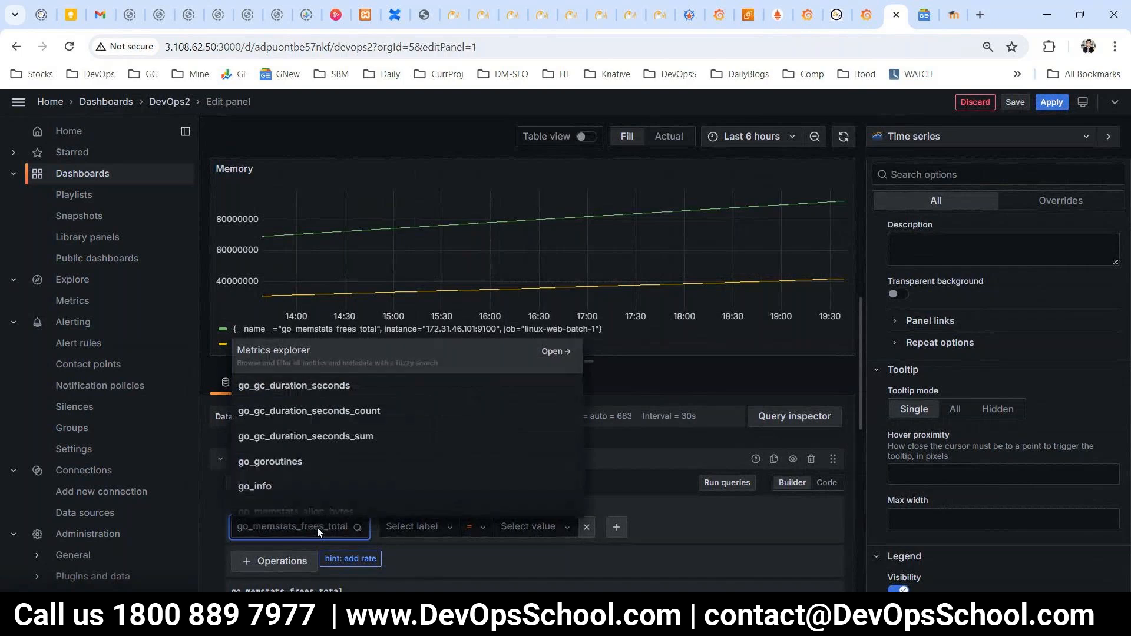
text(memro)
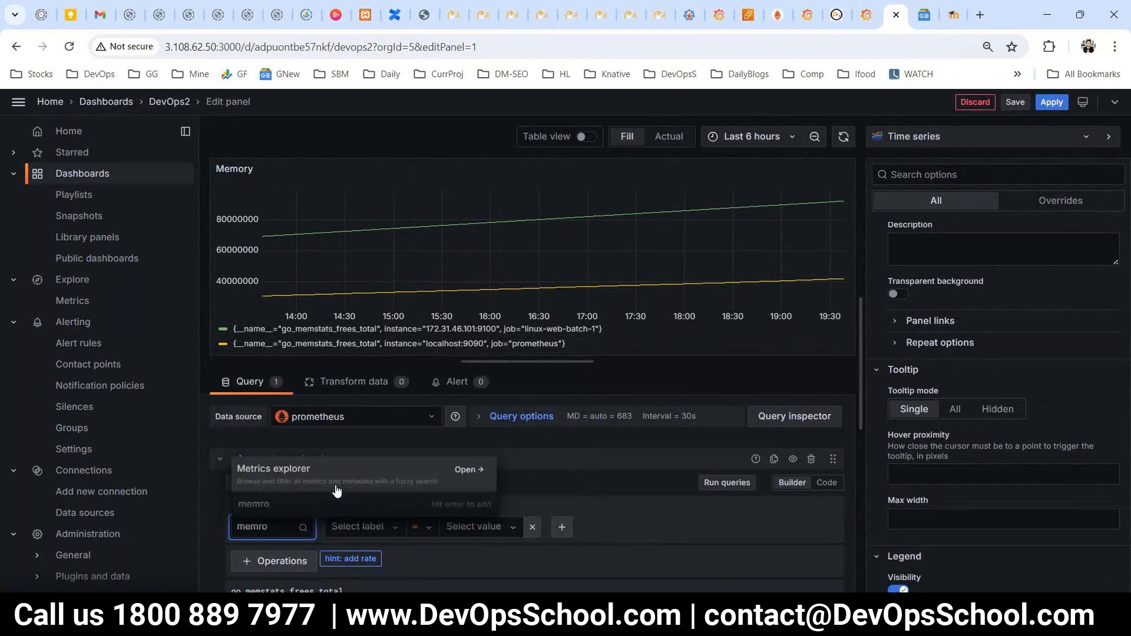
key(BackSpace)
key(BackSpace)
text(ory)
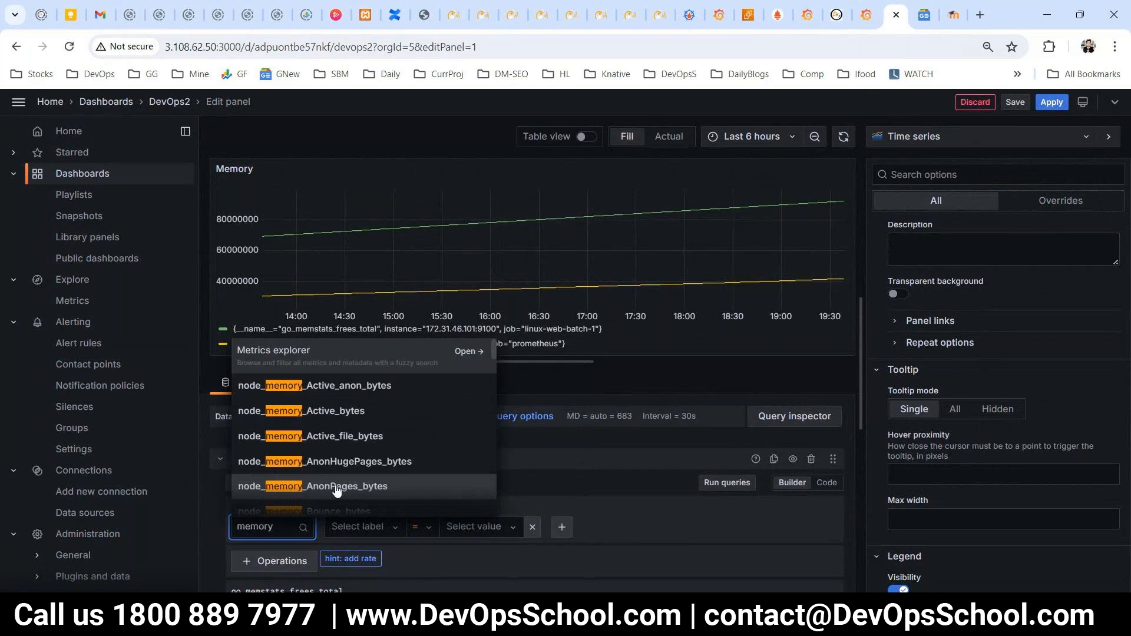
scroll(353, 481, down, 4)
scroll(444, 465, down, 4)
scroll(421, 475, down, 2)
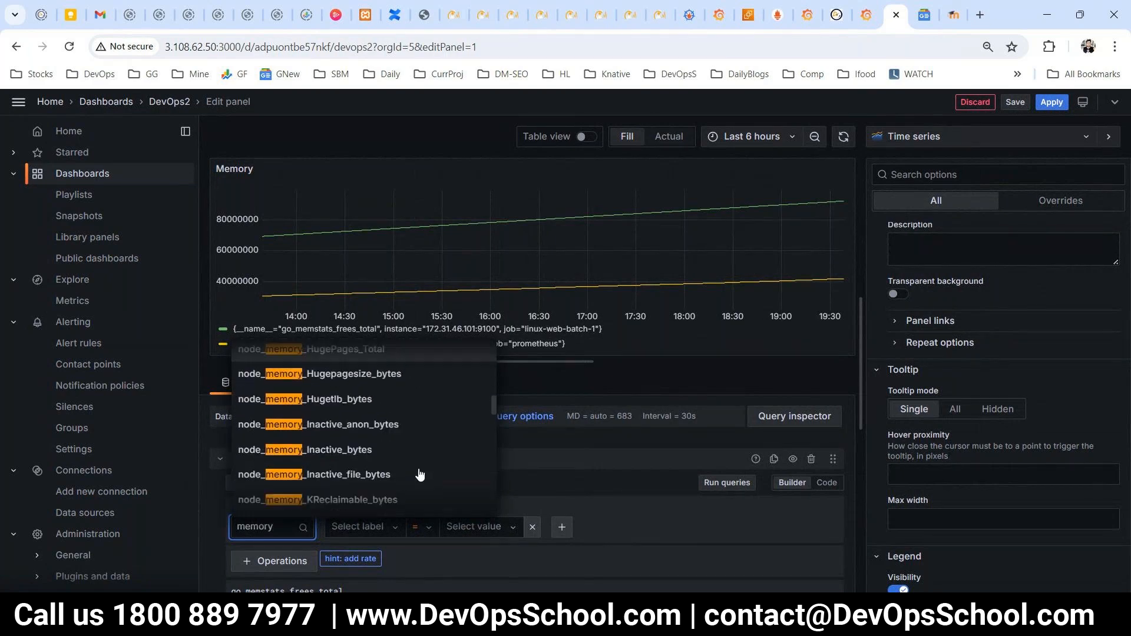
scroll(419, 475, down, 4)
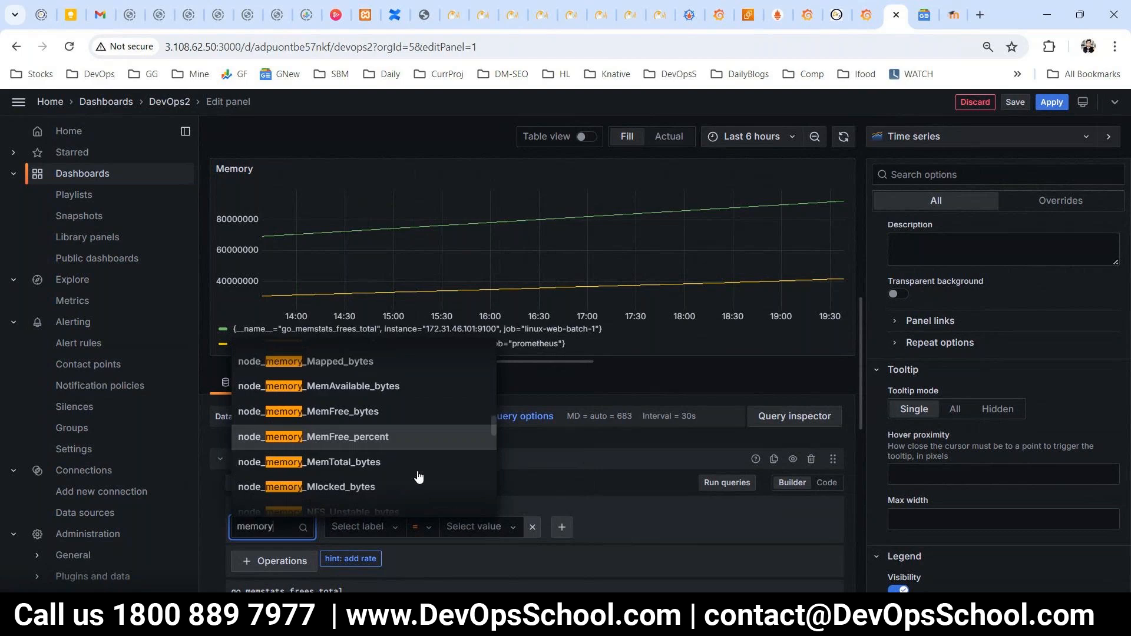
scroll(418, 474, down, 4)
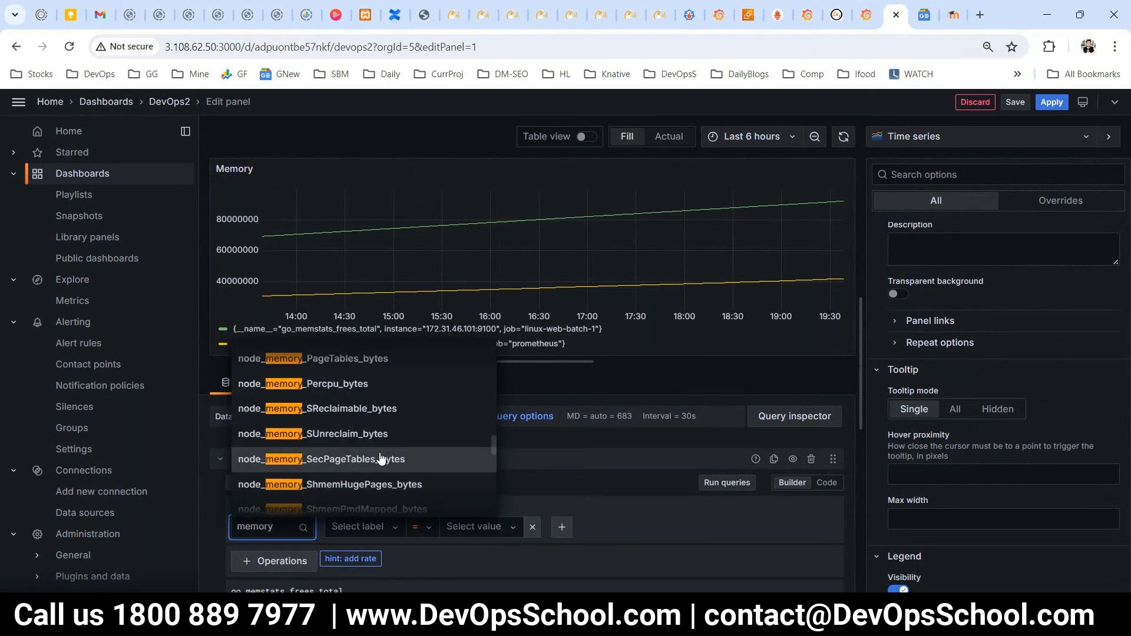
scroll(389, 465, down, 3)
scroll(398, 472, up, 1)
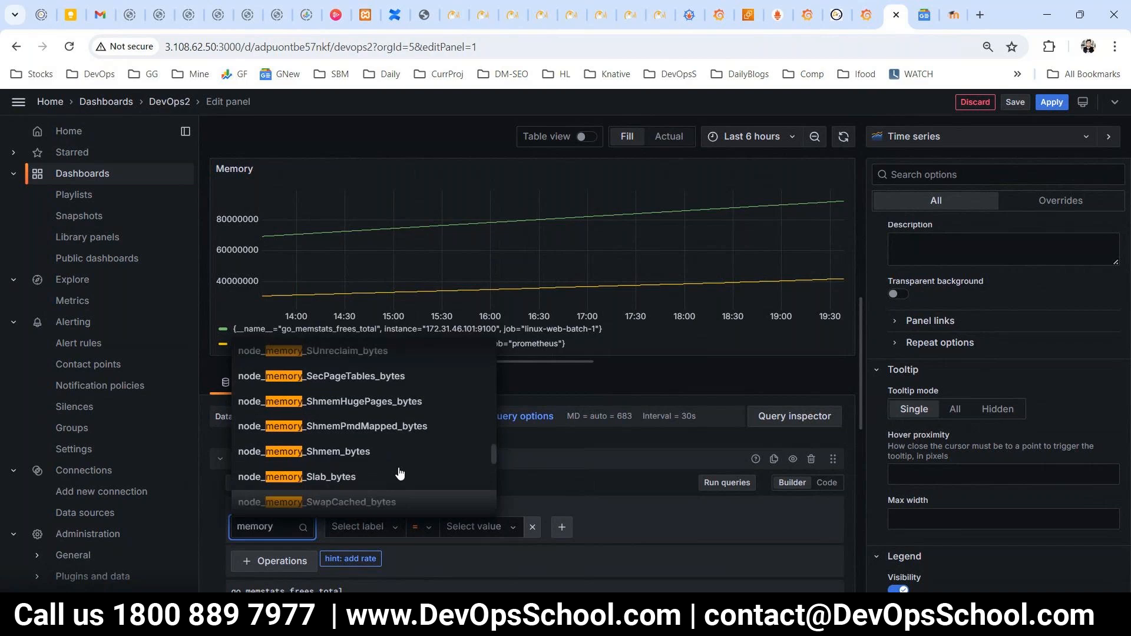
scroll(400, 471, up, 5)
scroll(401, 471, up, 5)
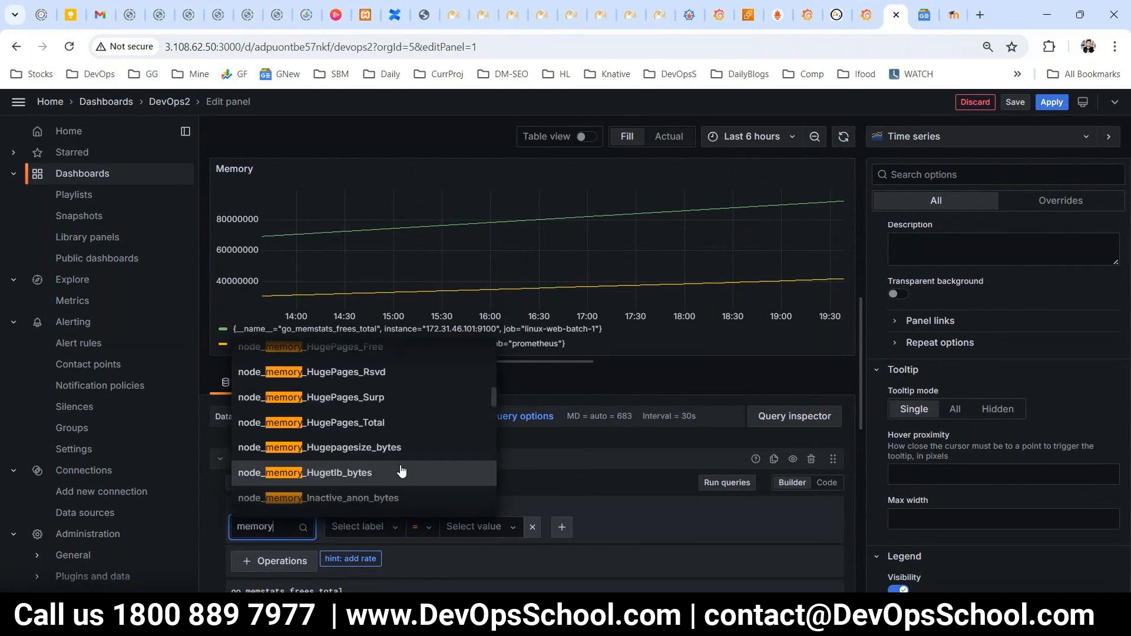
- Search the metrics for "per", set the panel query's metric to node_memory_MemFree_percent and run the query
key(ctrl+a)
text(per)
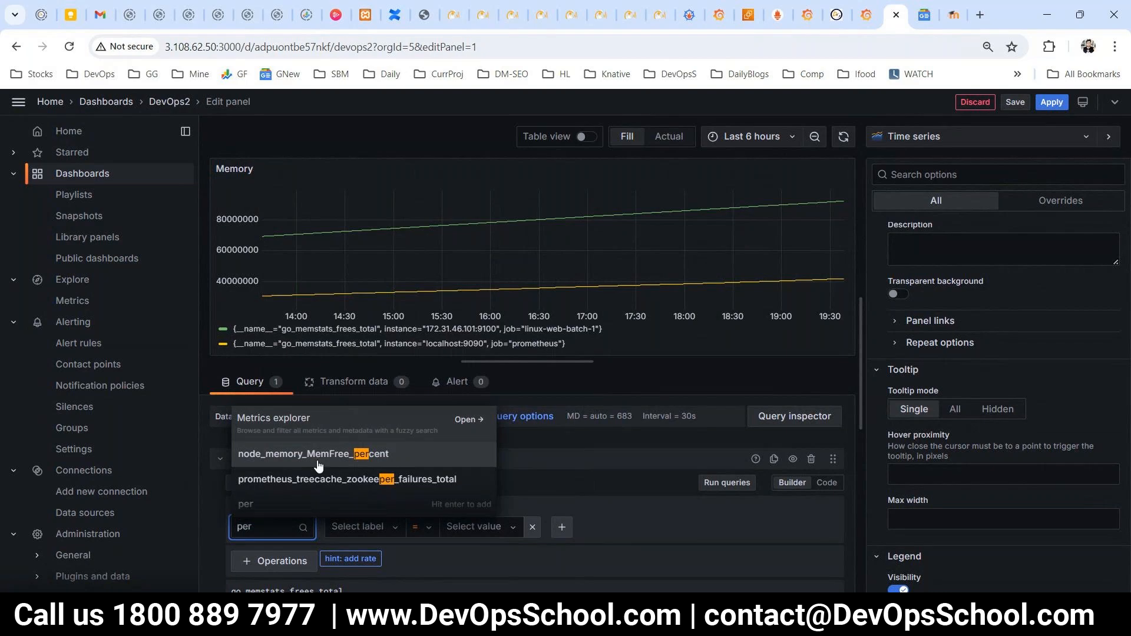
click(352, 463)
click(724, 482)
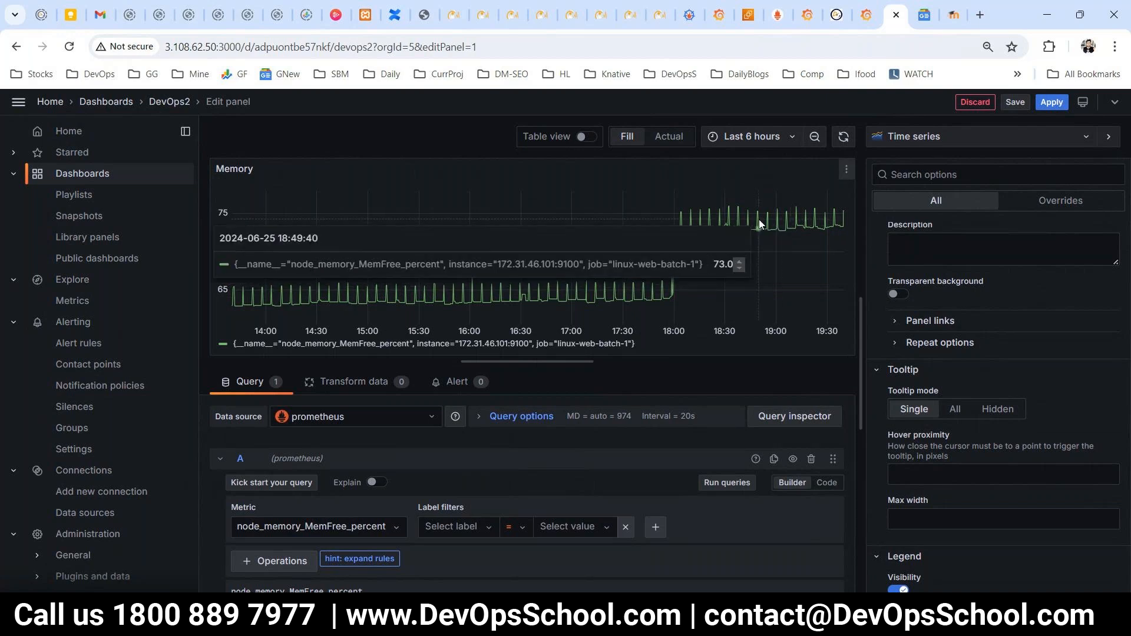
- Start a new alert rule from the Memory panel and filter its query by instance = 172.31.46.101:9100
scroll(457, 437, down, 2)
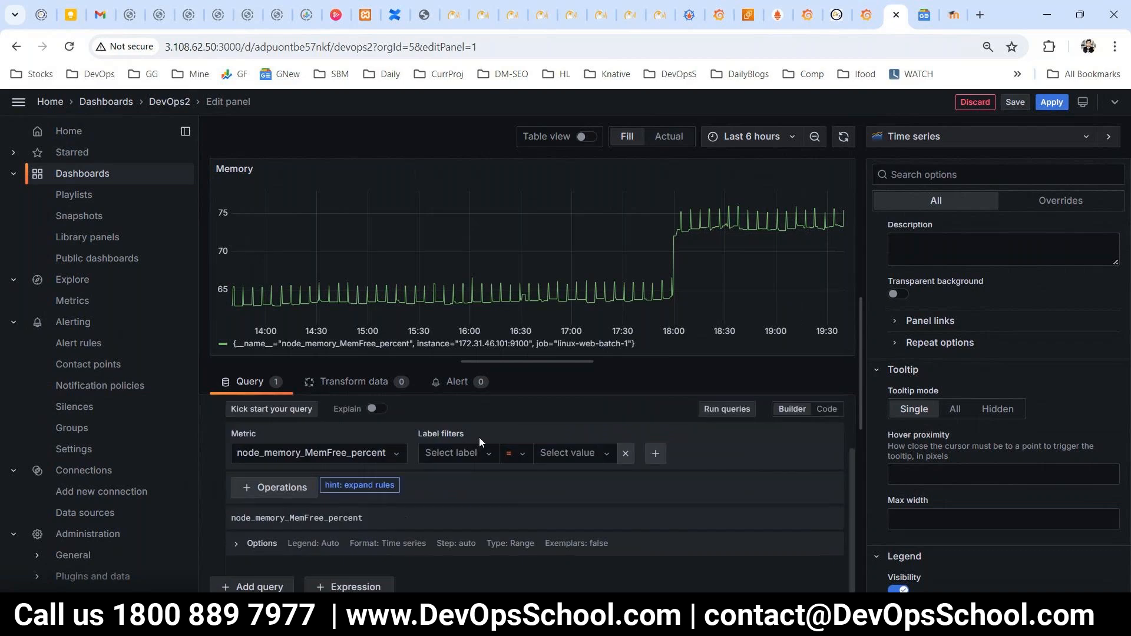
click(456, 383)
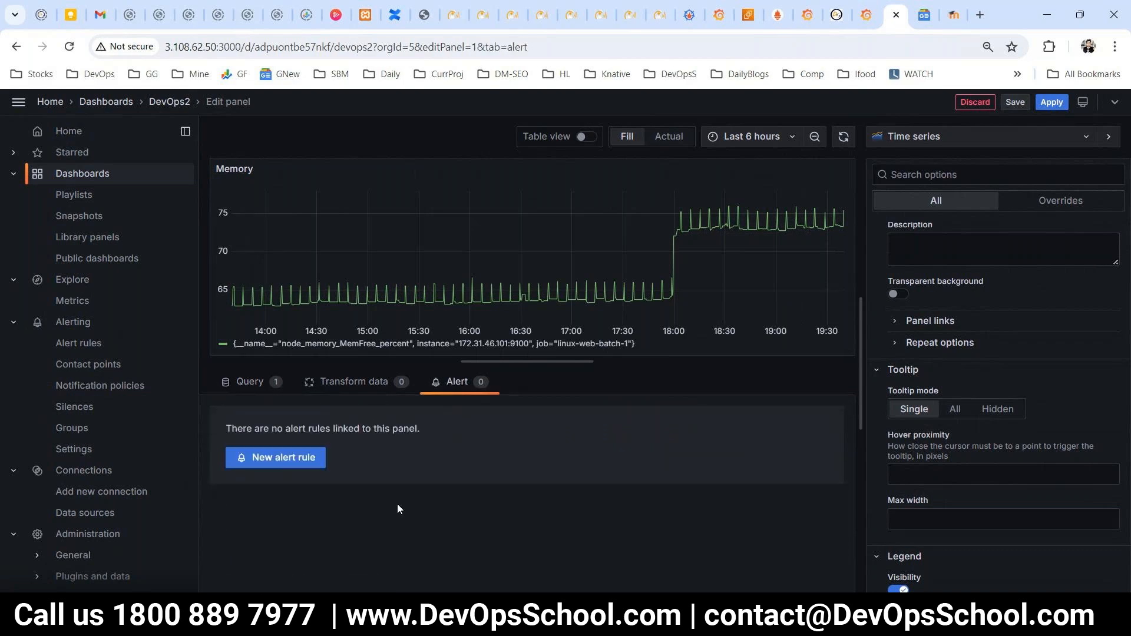
click(255, 464)
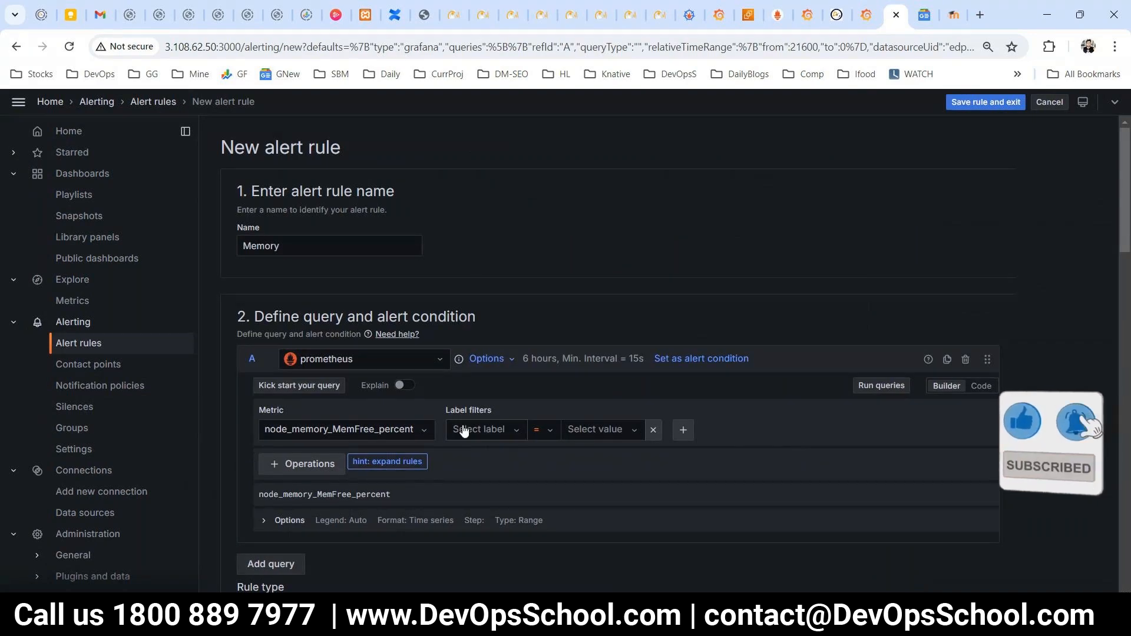
click(503, 437)
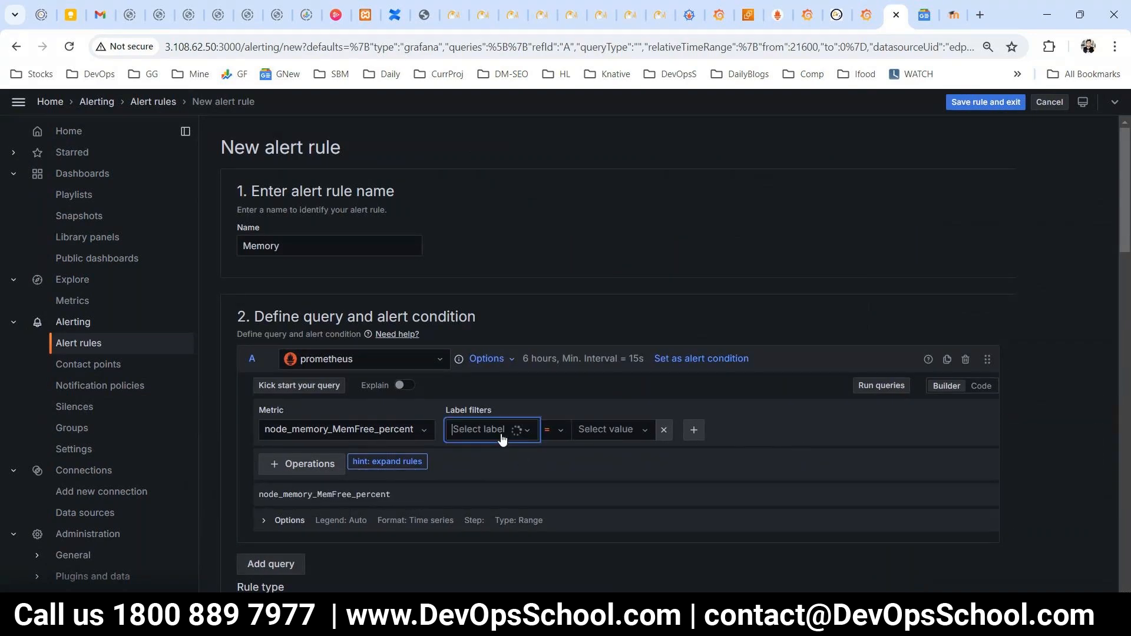
click(498, 453)
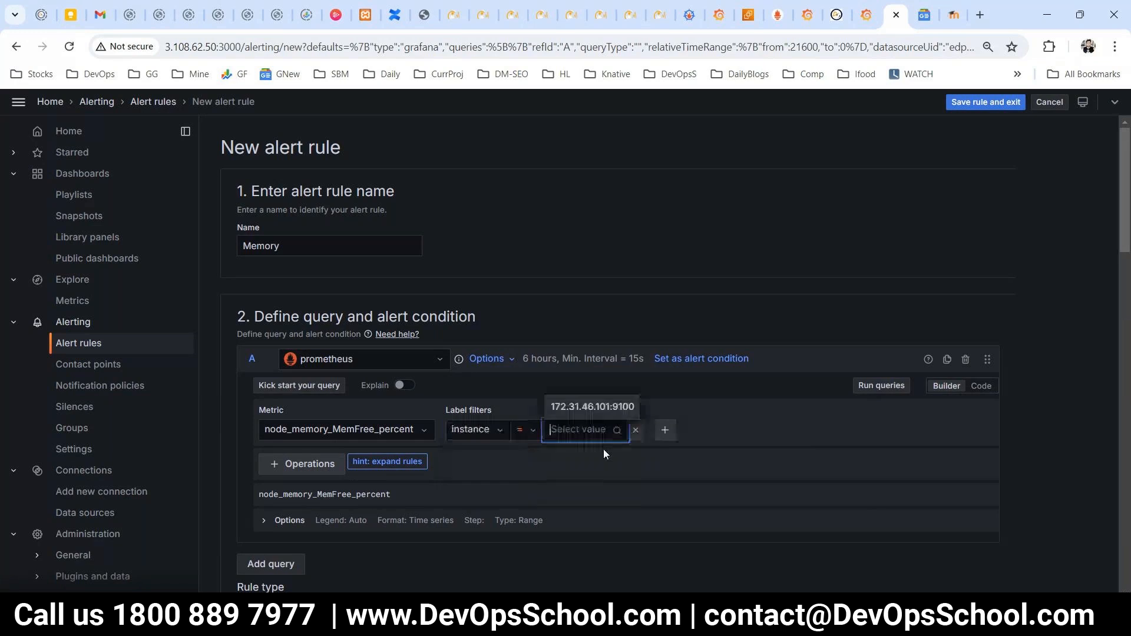
click(592, 407)
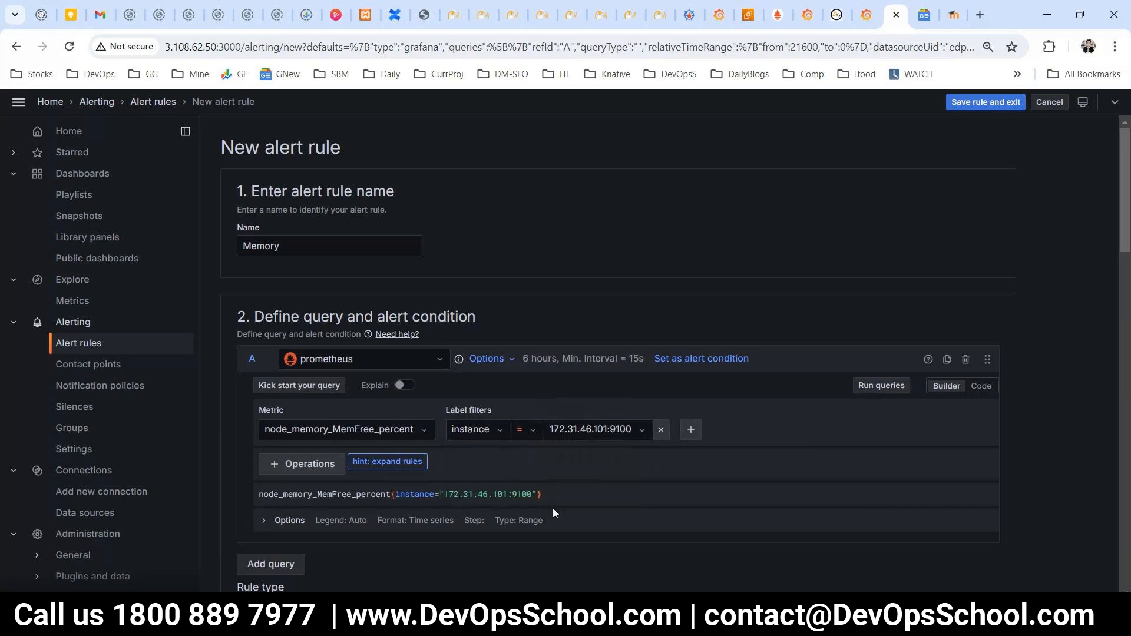
- Set the Threshold expression of the new alert rule to IS ABOVE 50 and preview the alert condition
scroll(552, 508, down, 1)
drag(543, 422, 317, 422)
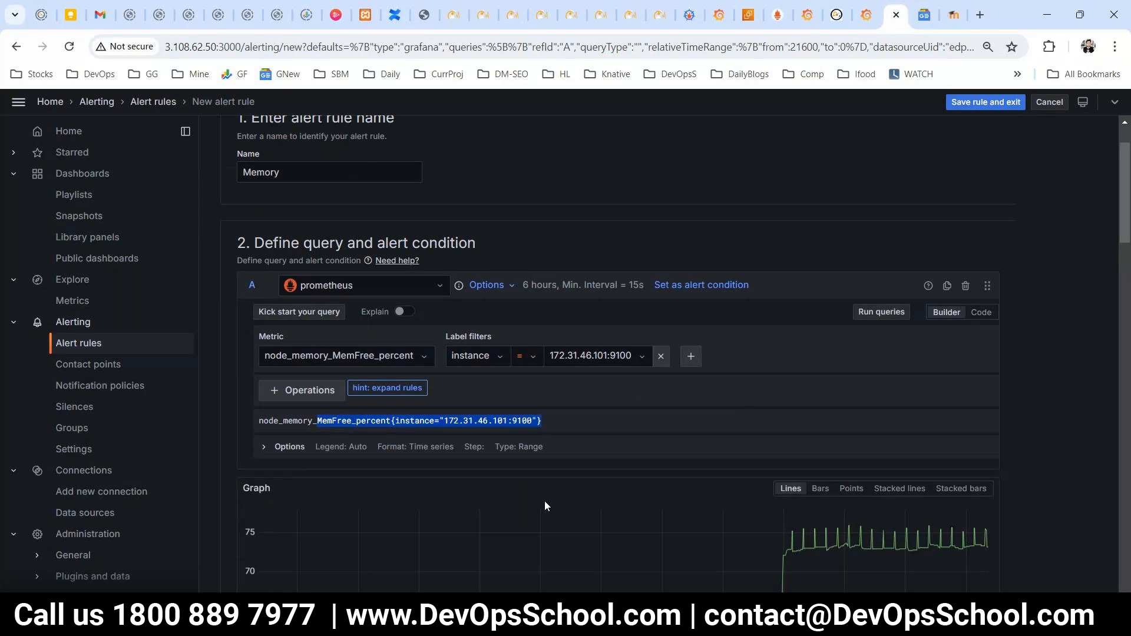
scroll(763, 525, down, 2)
scroll(409, 528, down, 2)
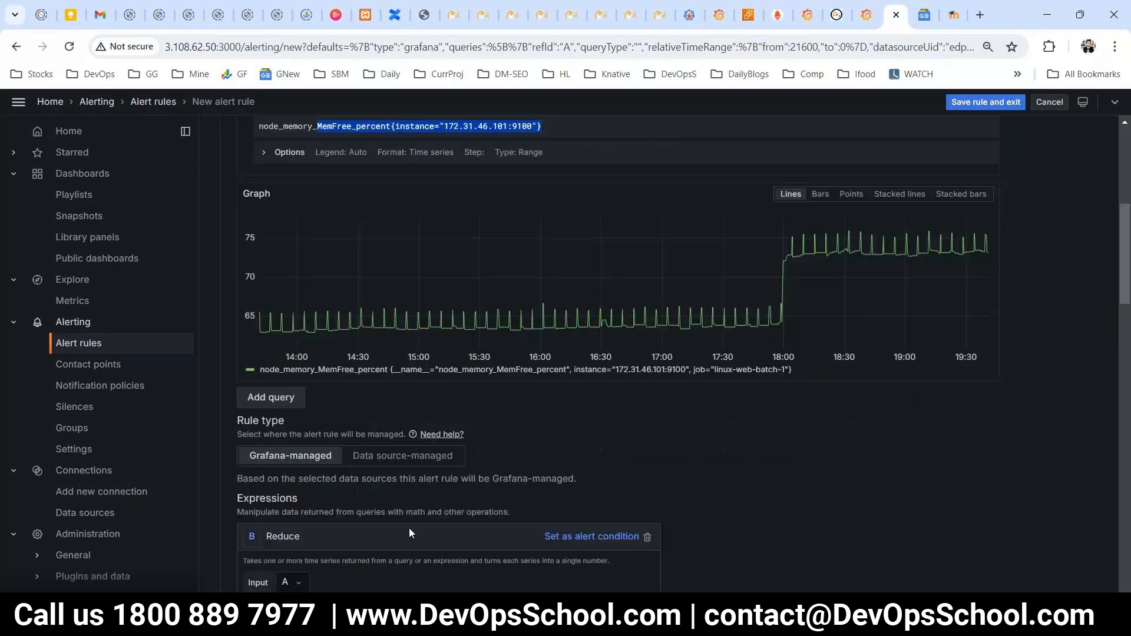
scroll(421, 536, down, 3)
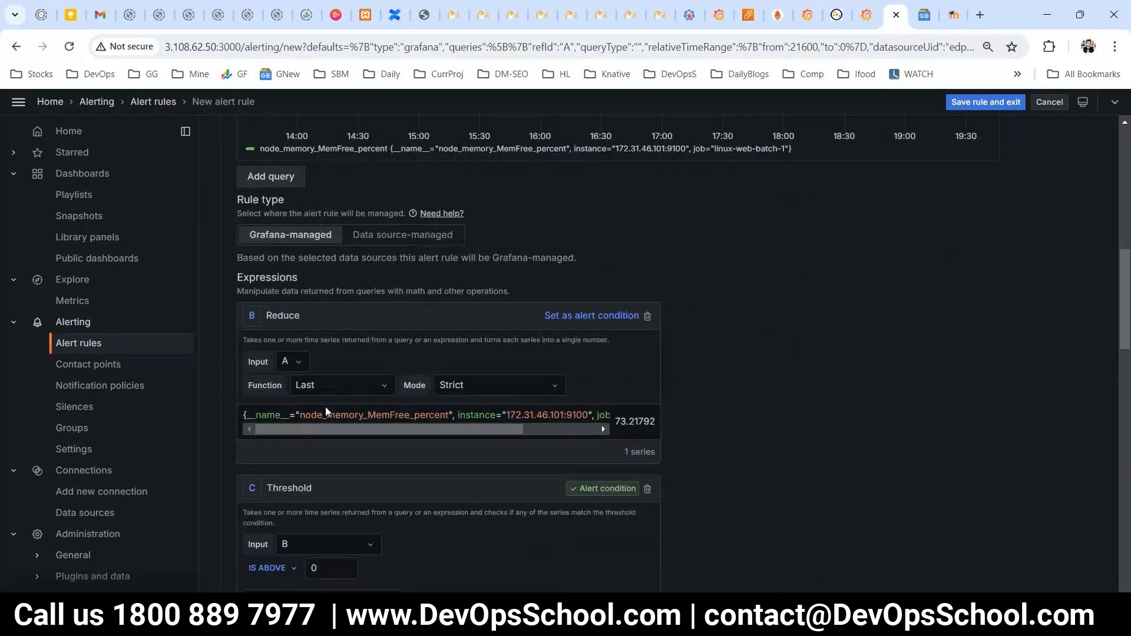
scroll(283, 437, down, 1)
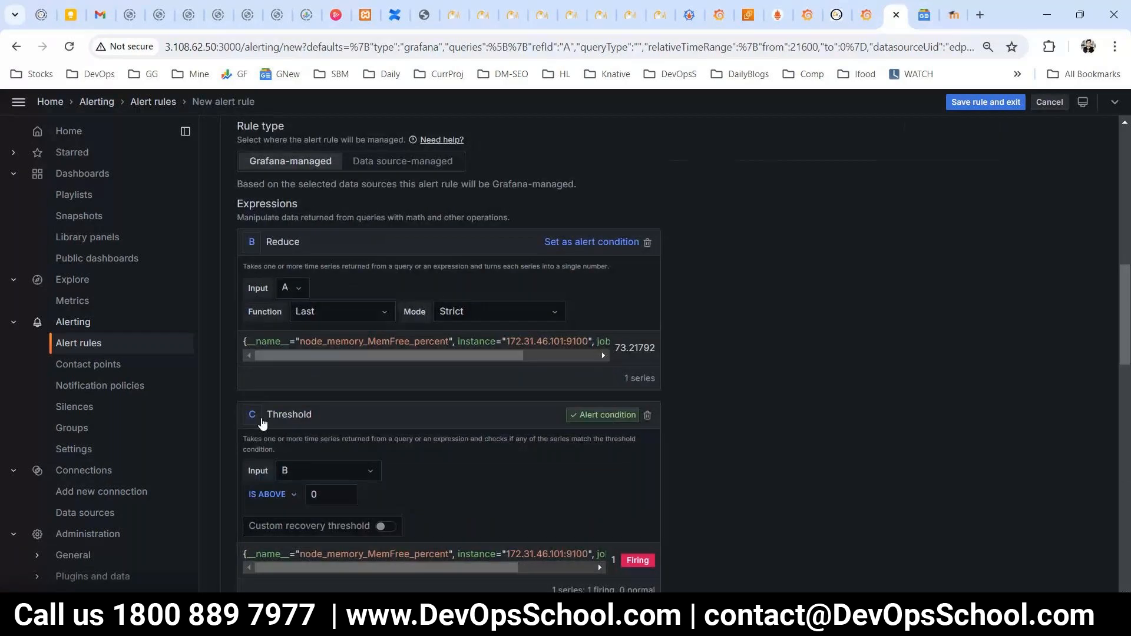
drag(266, 414, 319, 412)
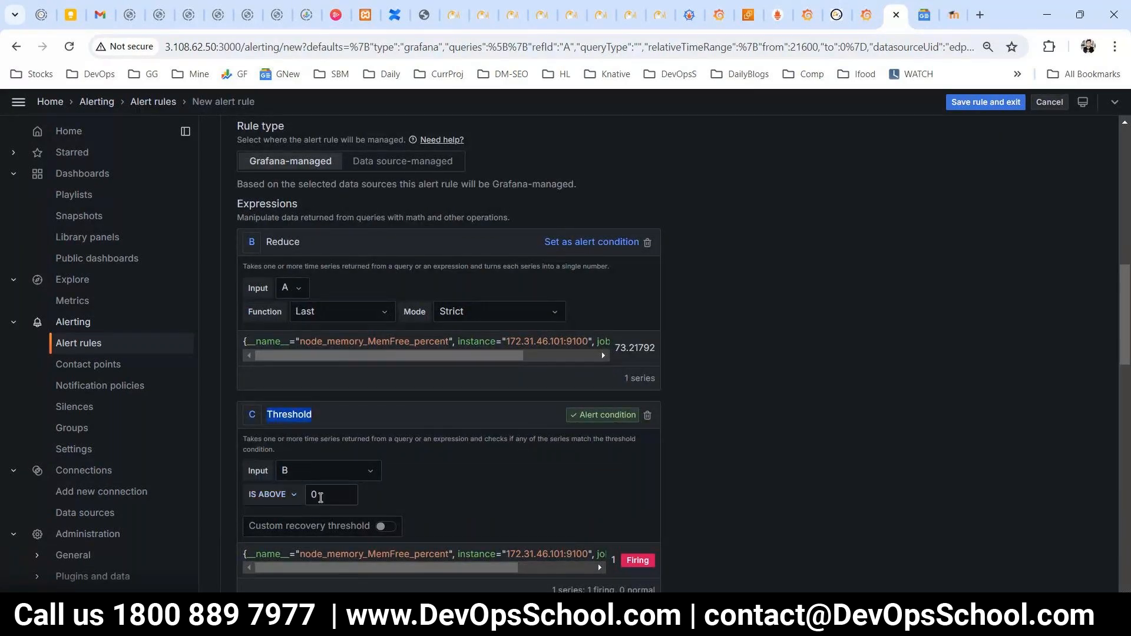
drag(328, 495, 298, 503)
text(50)
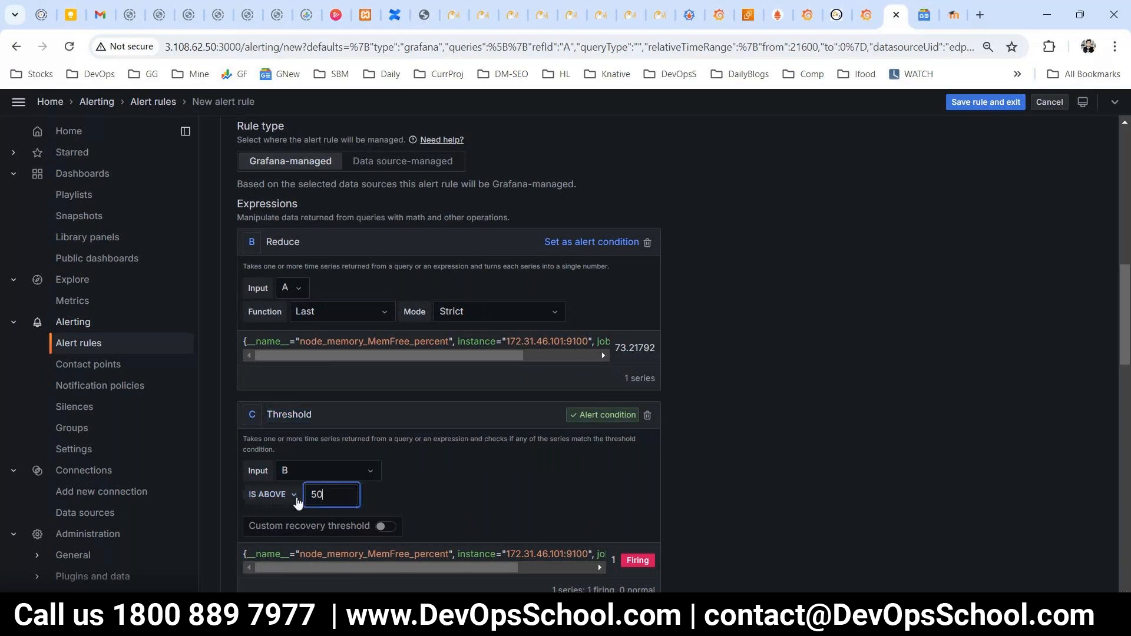
click(728, 488)
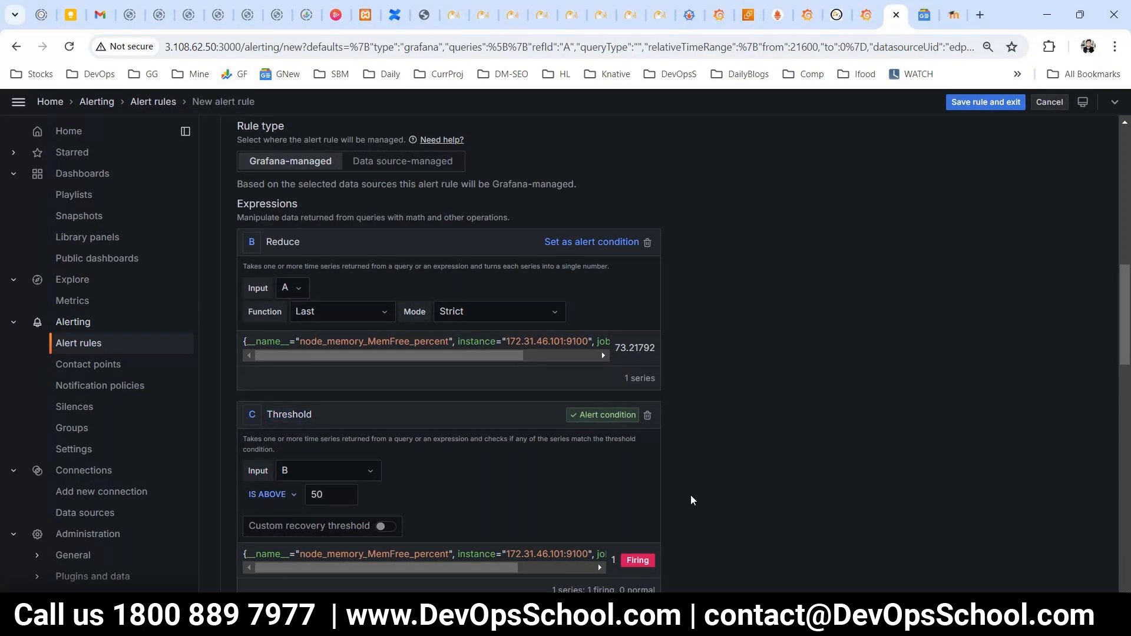
scroll(691, 499, down, 3)
click(378, 470)
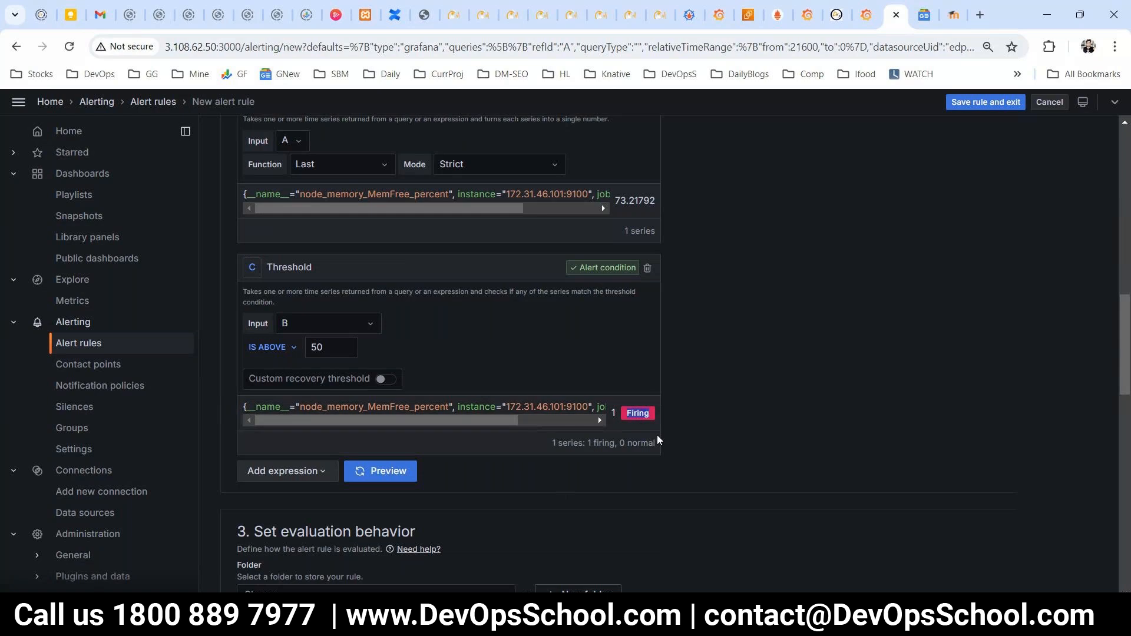
- Change the Threshold expression's input to A and preview the alert condition with it
scroll(656, 441, up, 6)
scroll(656, 448, down, 7)
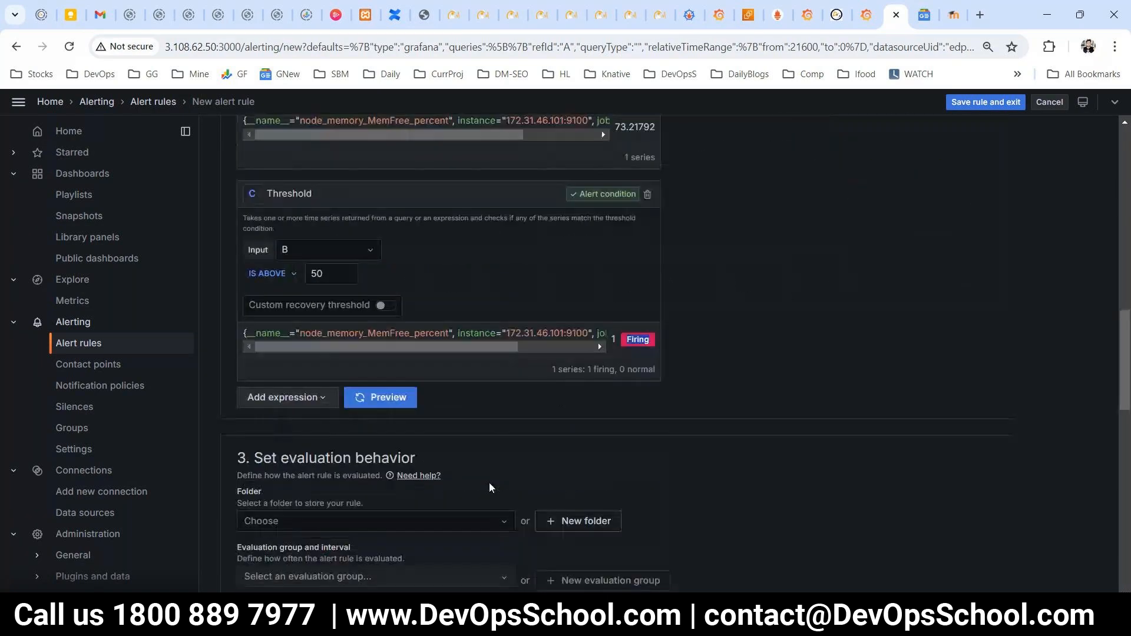
scroll(443, 481, down, 5)
scroll(412, 465, up, 4)
scroll(404, 465, up, 1)
scroll(386, 447, up, 1)
click(306, 259)
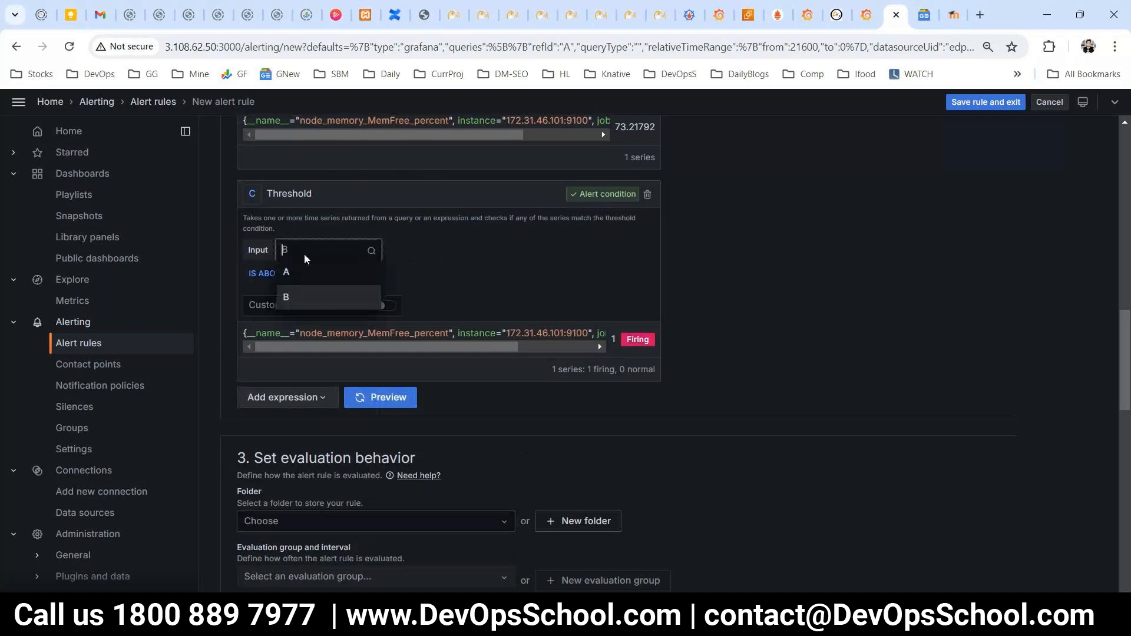
click(297, 272)
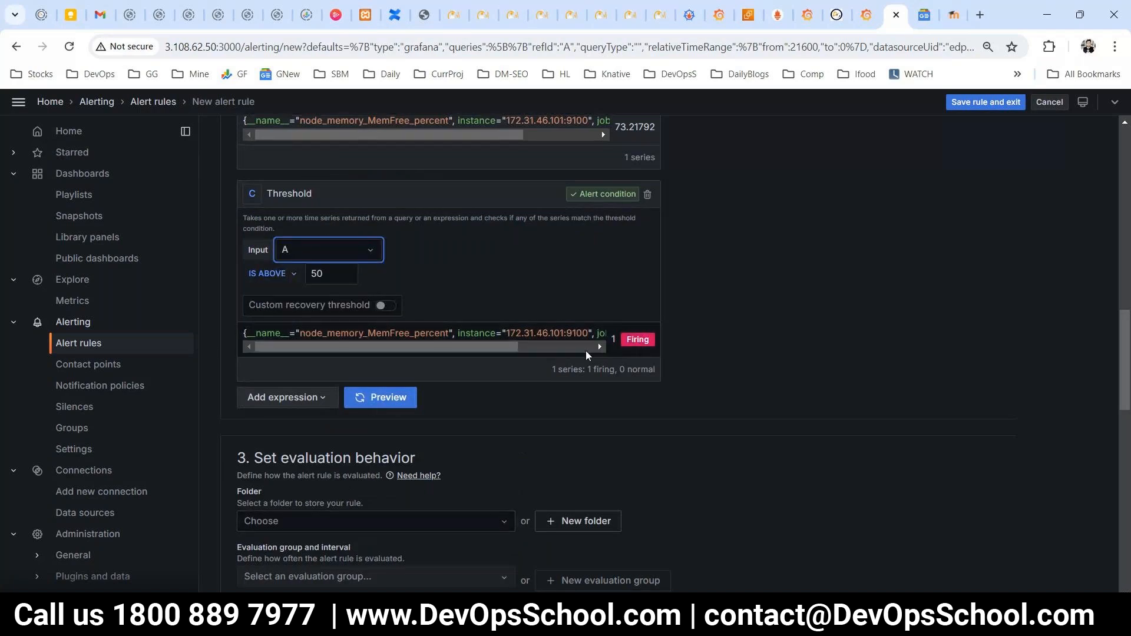
click(388, 398)
- Review the rule's query, graph and expressions, and preview the alert condition once more
scroll(769, 414, up, 4)
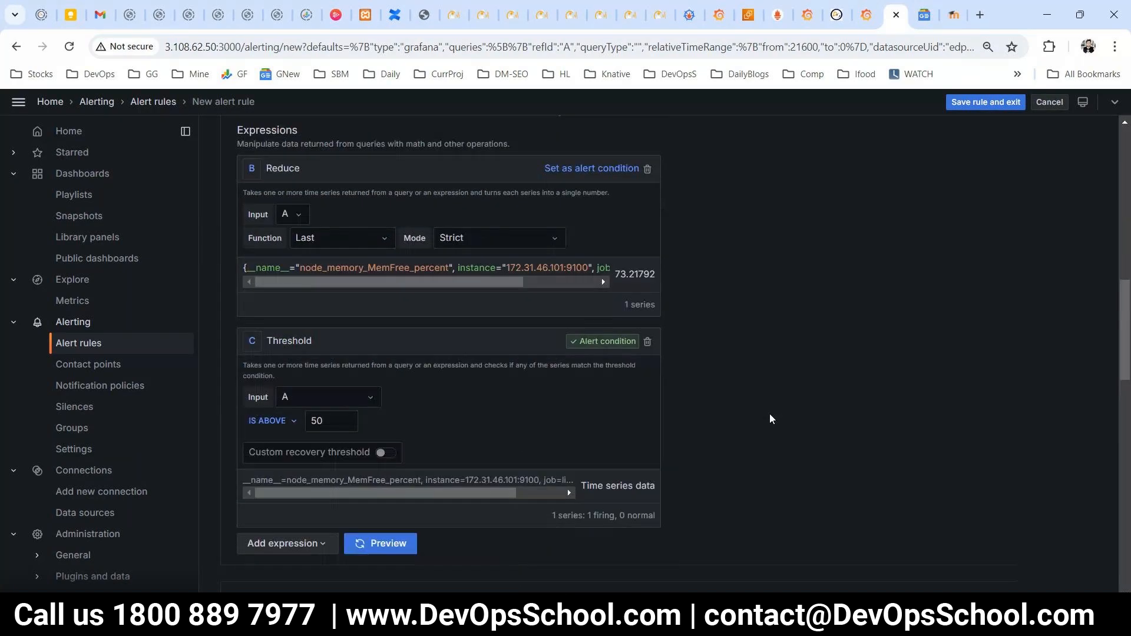
scroll(787, 415, up, 6)
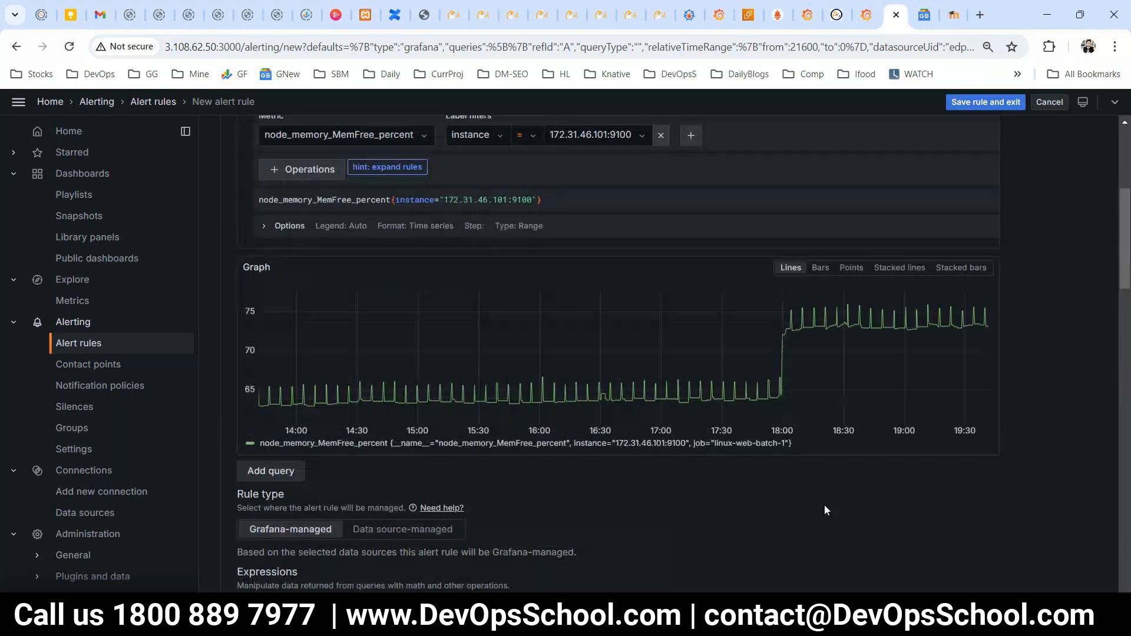
scroll(436, 252, up, 3)
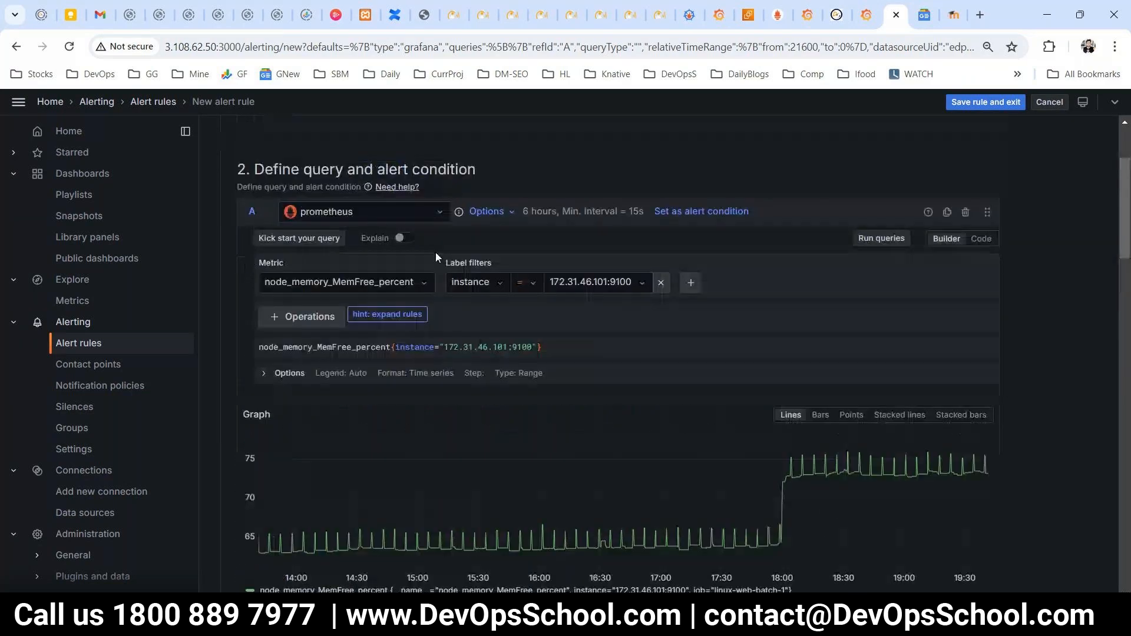
scroll(779, 453, down, 3)
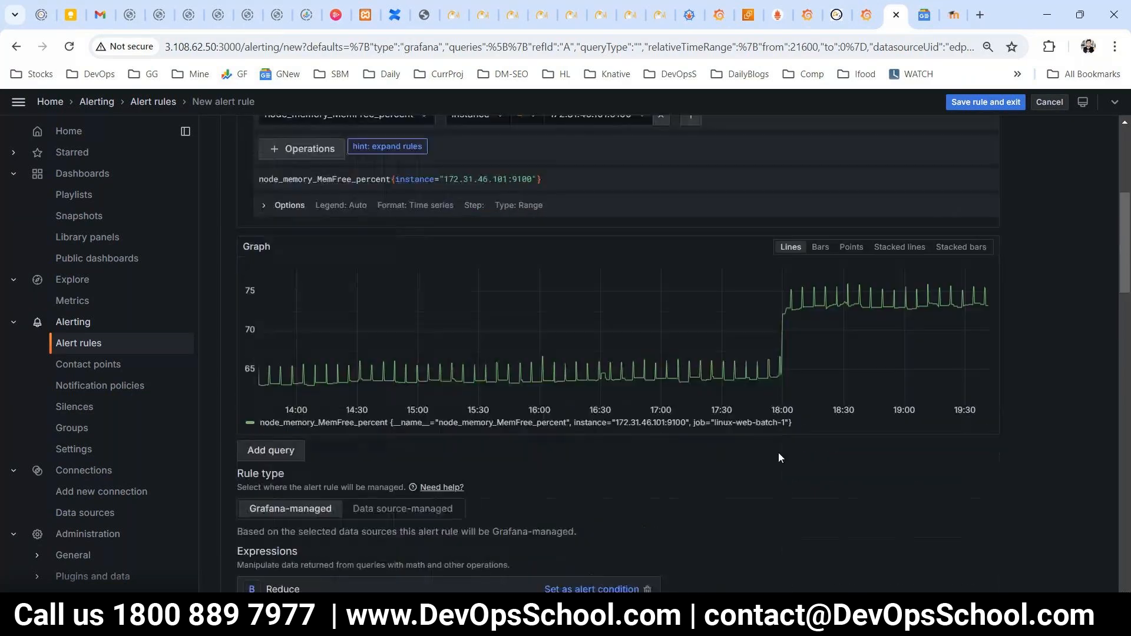
scroll(779, 454, down, 3)
scroll(467, 487, down, 5)
click(319, 330)
click(326, 345)
double_click(326, 345)
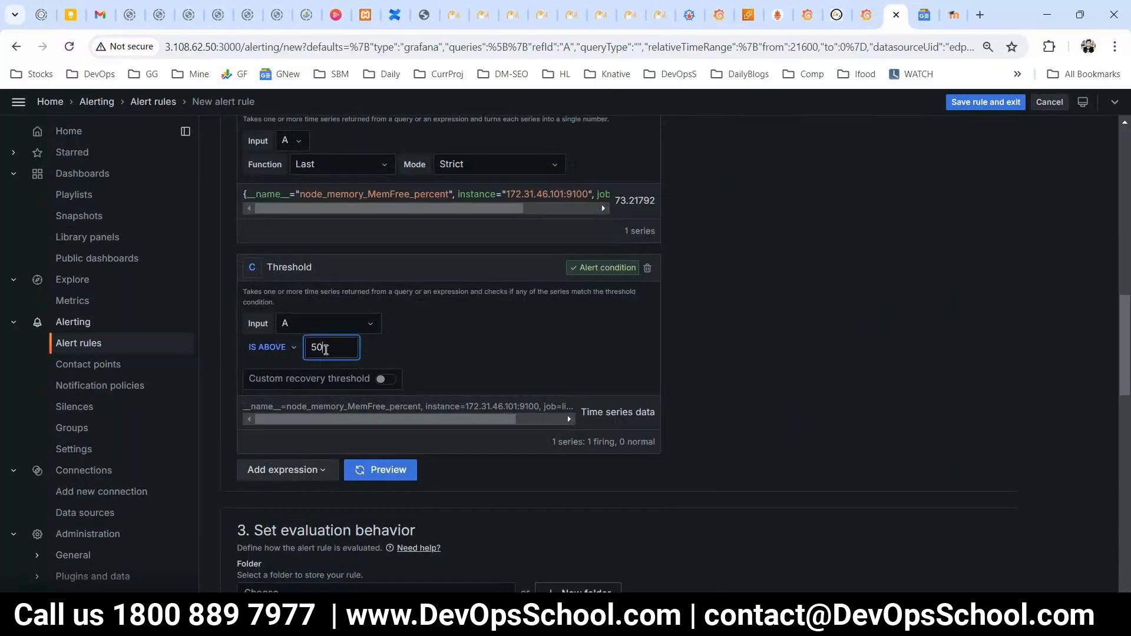
click(386, 471)
scroll(607, 347, up, 3)
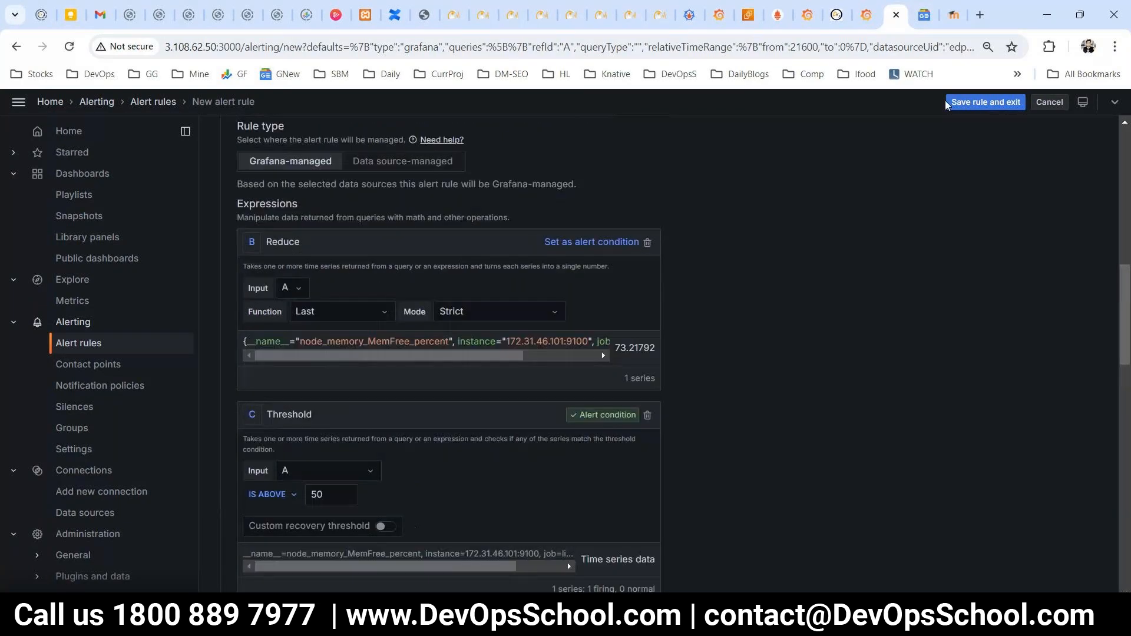
- Try to save the alert rule, and choose DevOpsSchool as the folder in its evaluation behavior
click(948, 103)
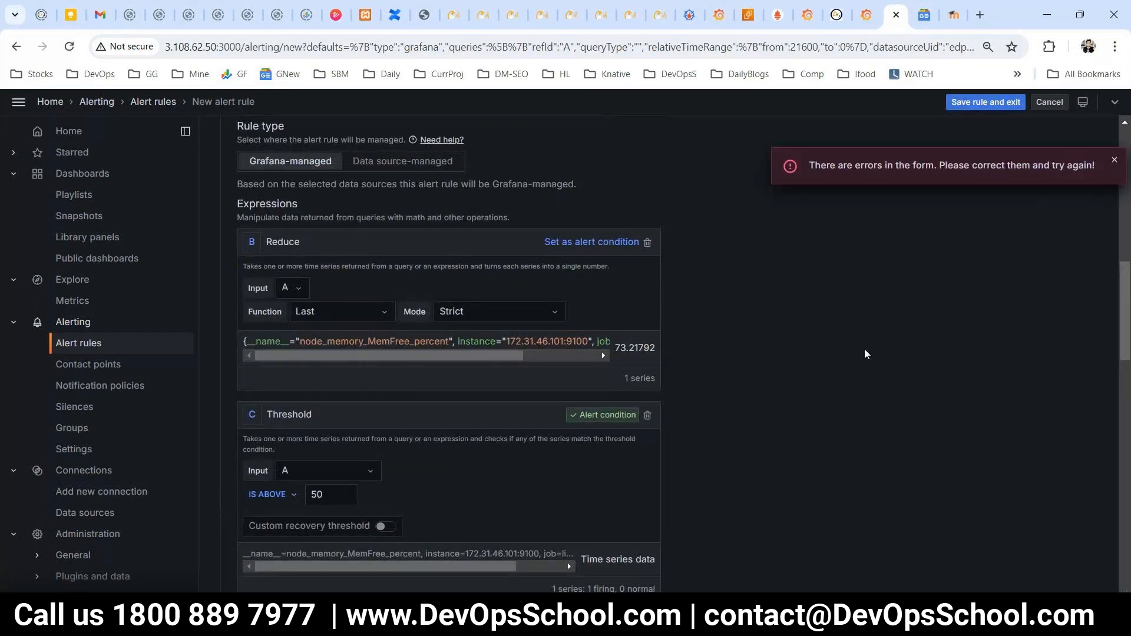
scroll(704, 467, down, 3)
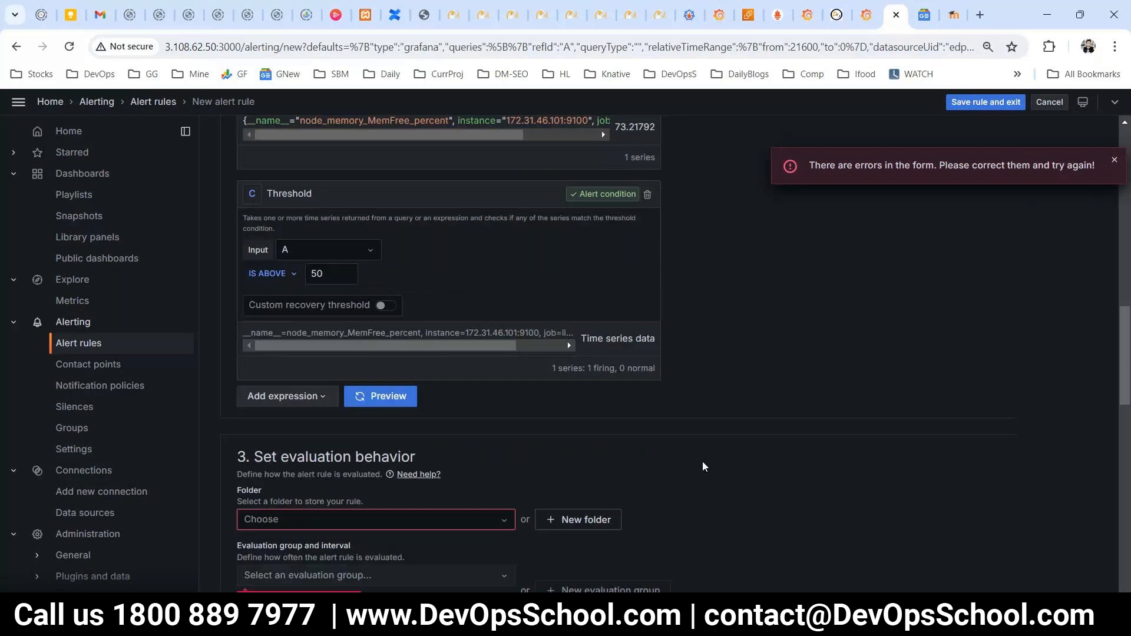
scroll(703, 462, down, 3)
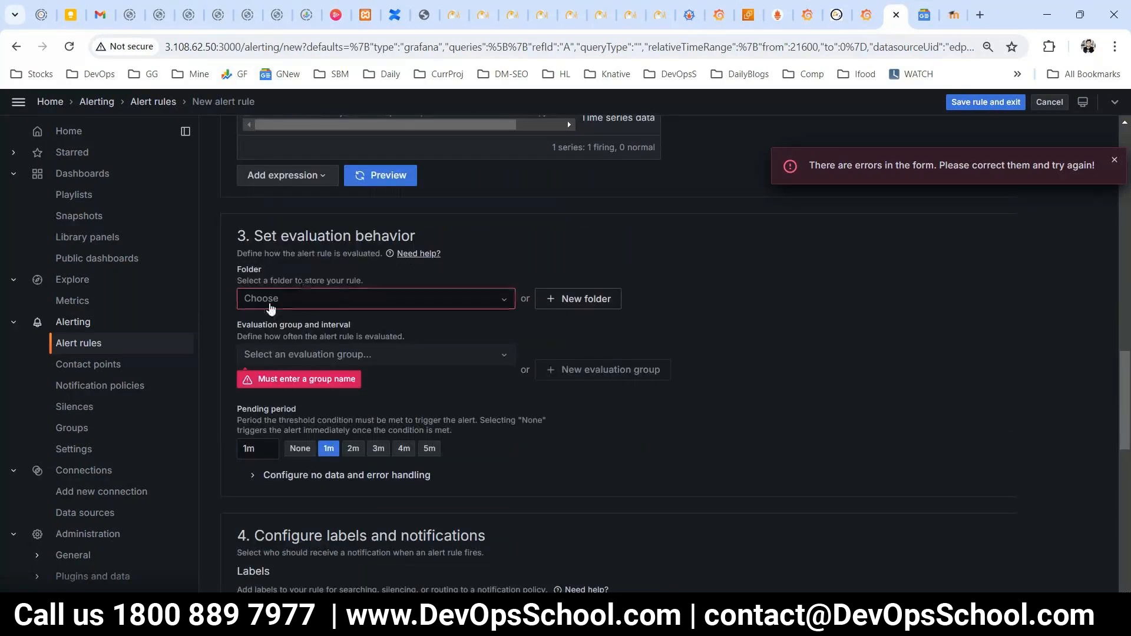
click(269, 304)
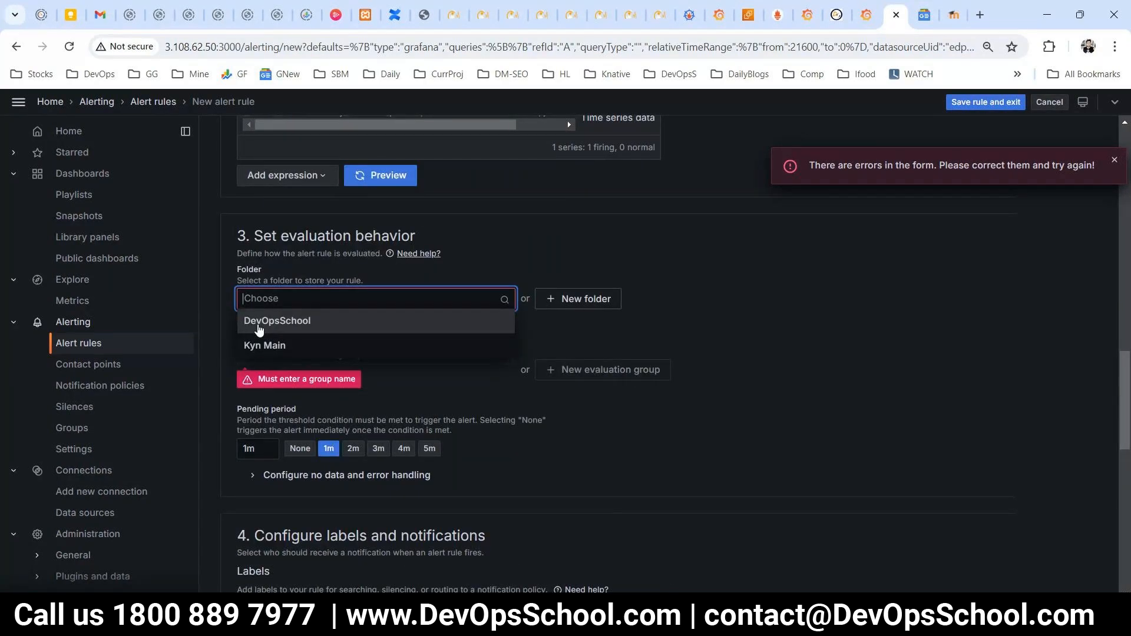
click(260, 324)
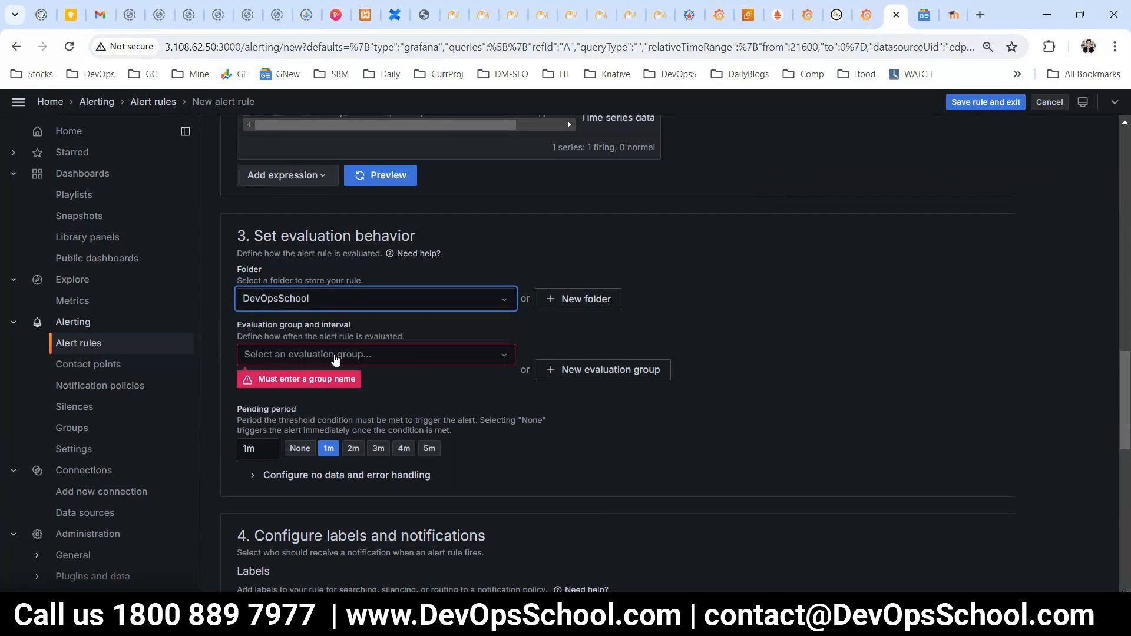
- Create a new evaluation group named 5mins with a 5m evaluation interval for the rule
click(336, 358)
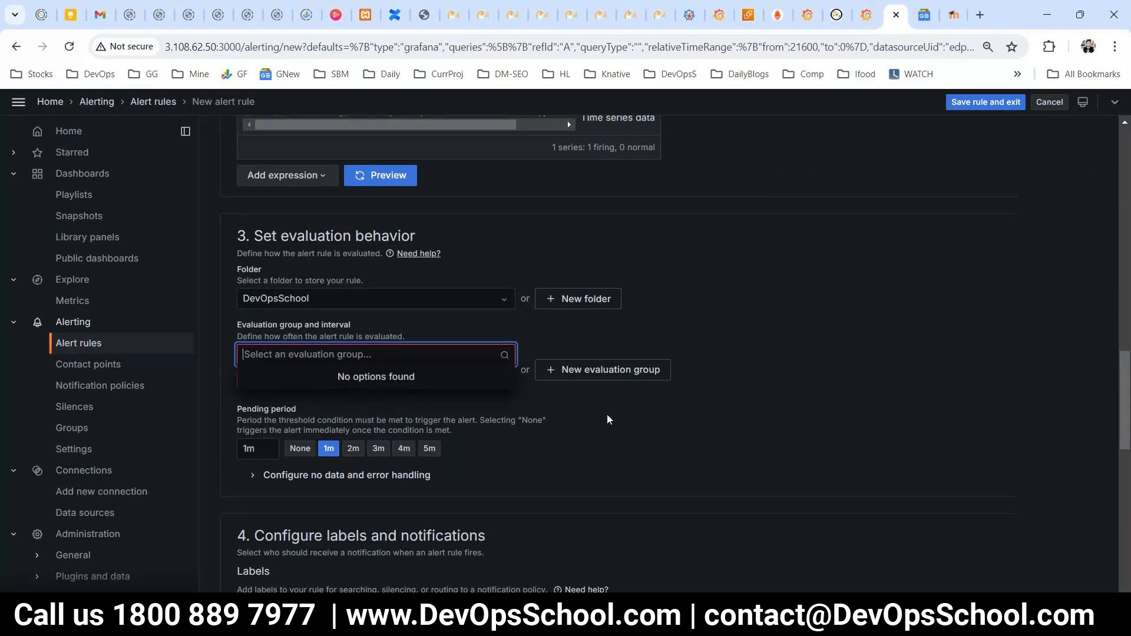
click(602, 369)
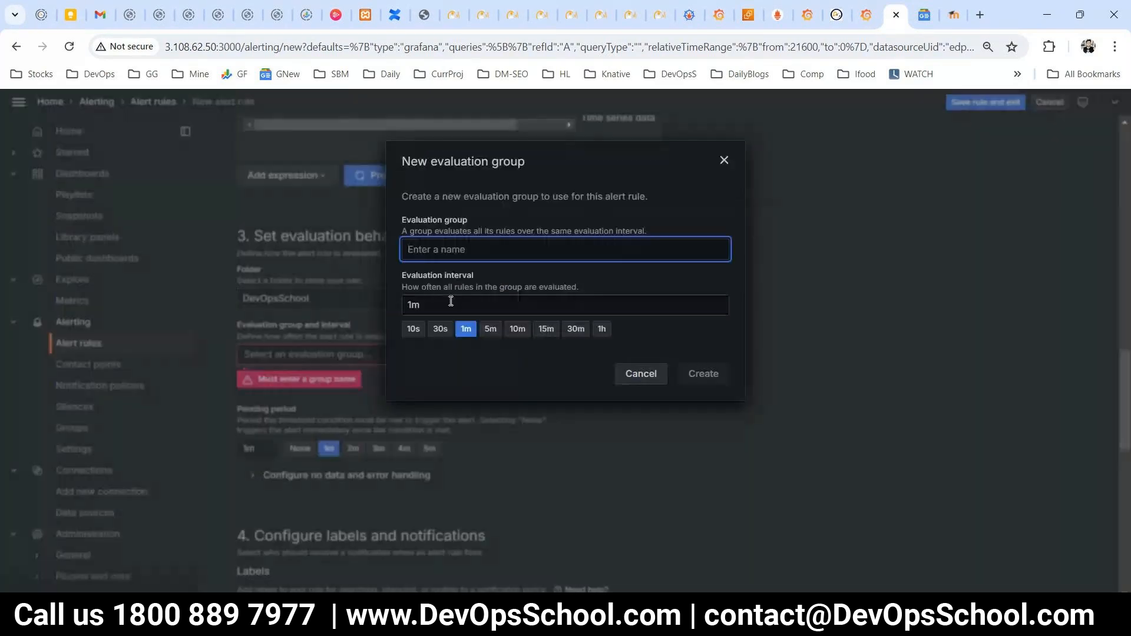
click(489, 332)
click(446, 250)
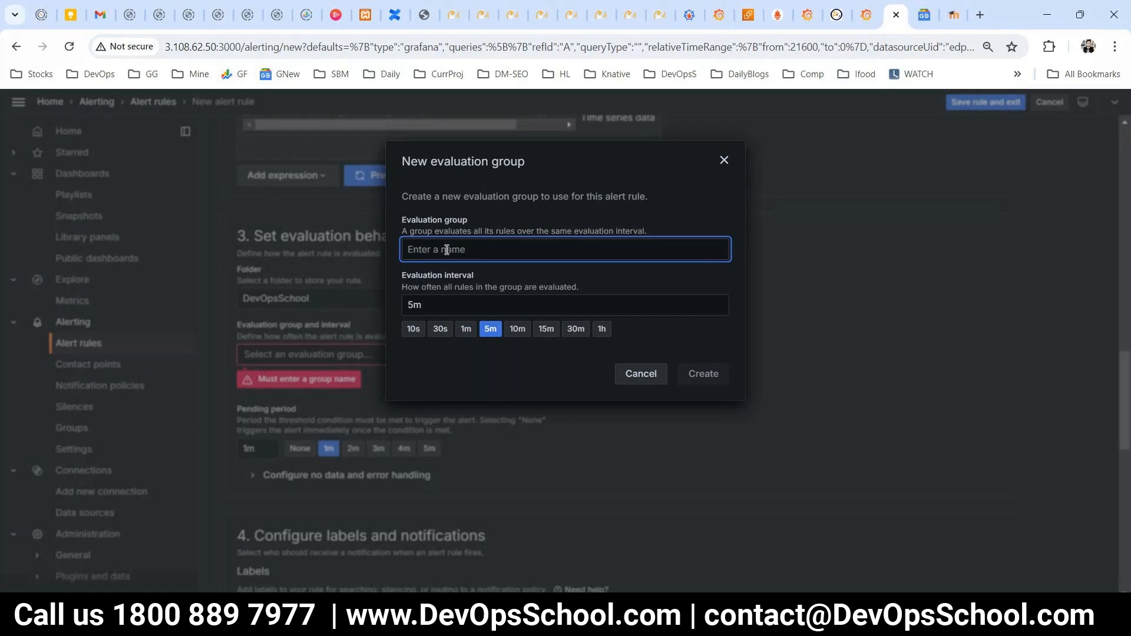
text(5m,ins)
key(BackSpace)
key(BackSpace)
text(ins)
key(BackSpace)
key(BackSpace)
key(BackSpace)
text(ins)
click(703, 381)
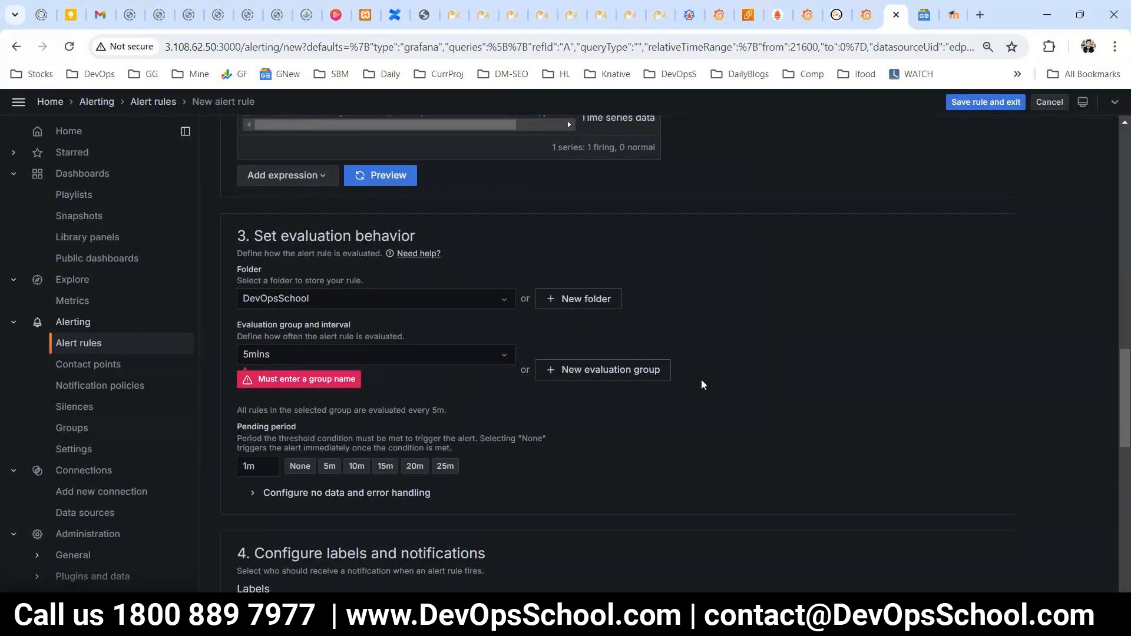
- Select grafana-default-email as the contact point for the rule's notifications
scroll(487, 446, down, 3)
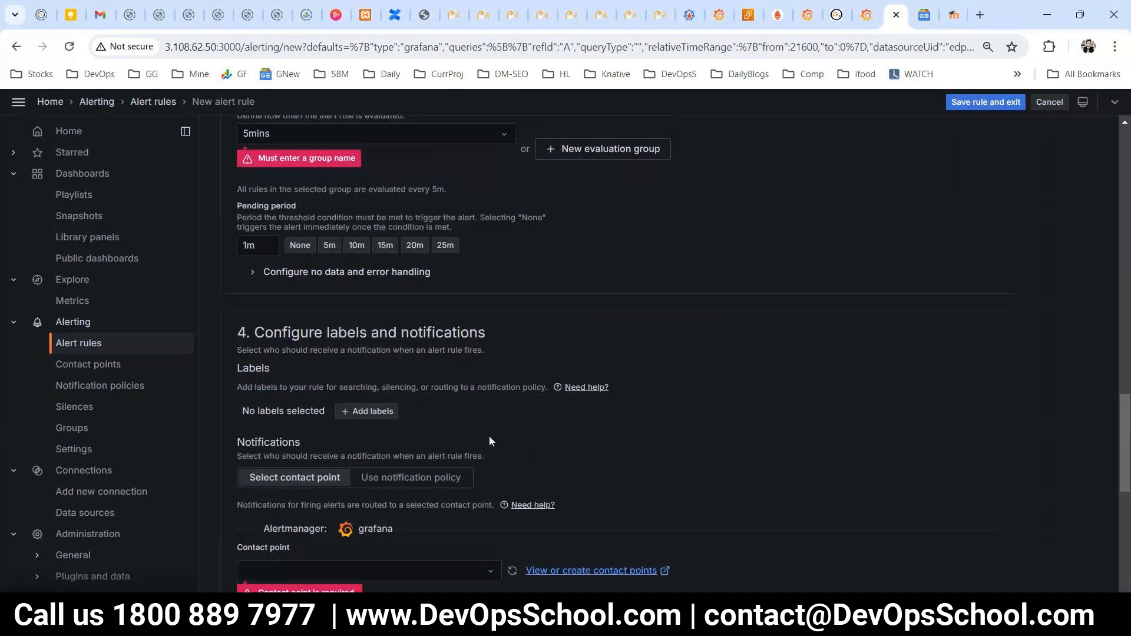
scroll(489, 441, down, 2)
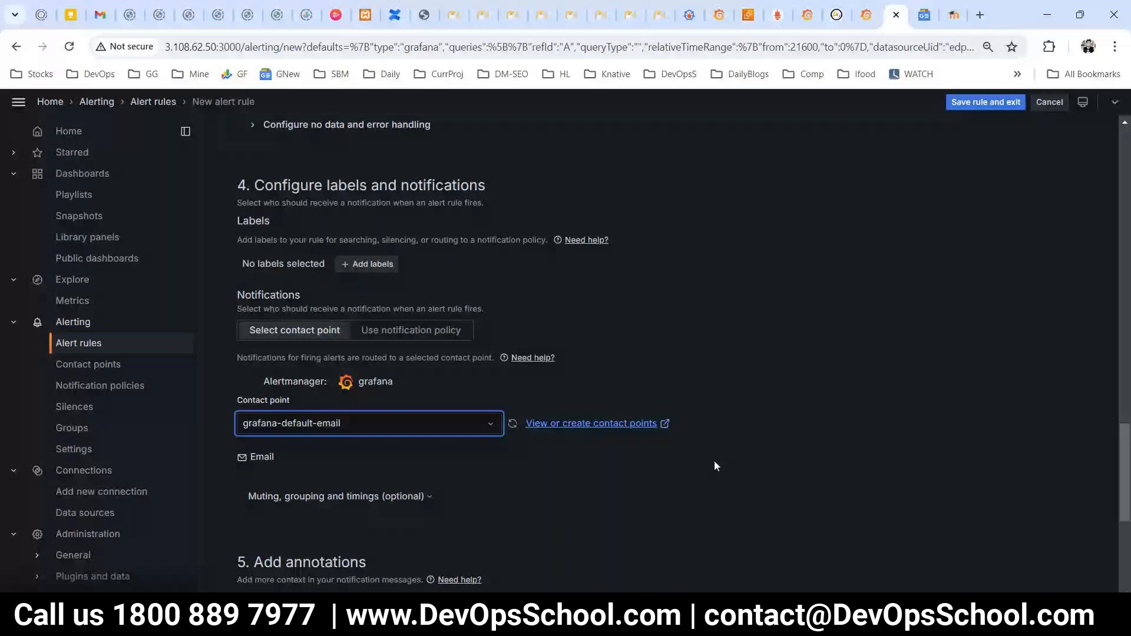
scroll(407, 424, down, 5)
- Check the choices available for the rule's evaluation group and try to save the alert rule again
scroll(407, 425, up, 10)
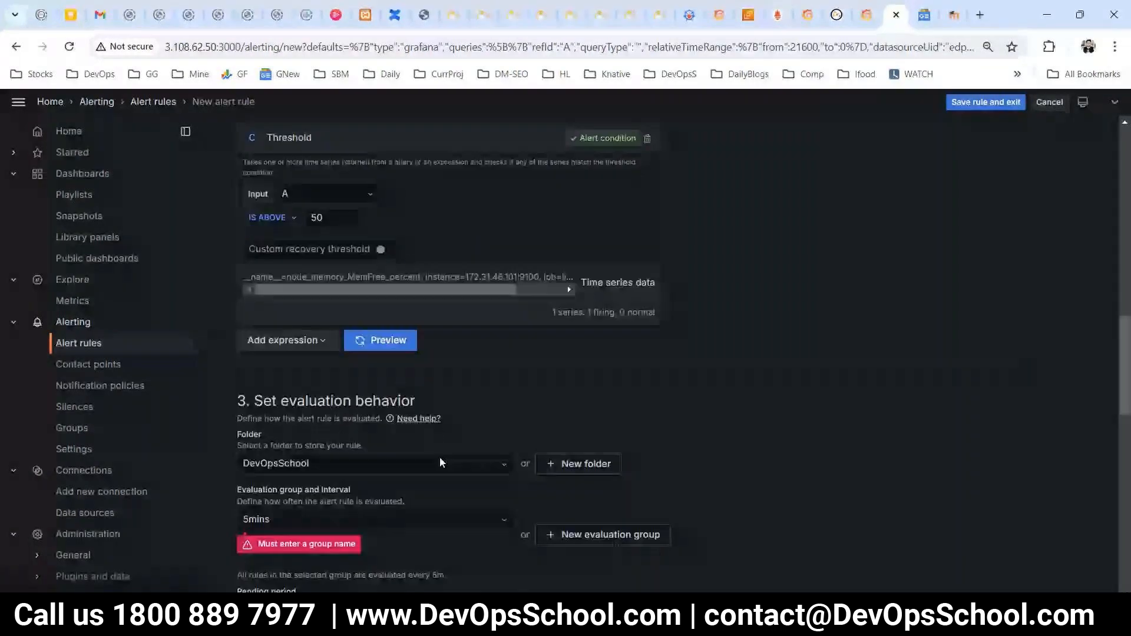
scroll(442, 463, down, 2)
click(371, 390)
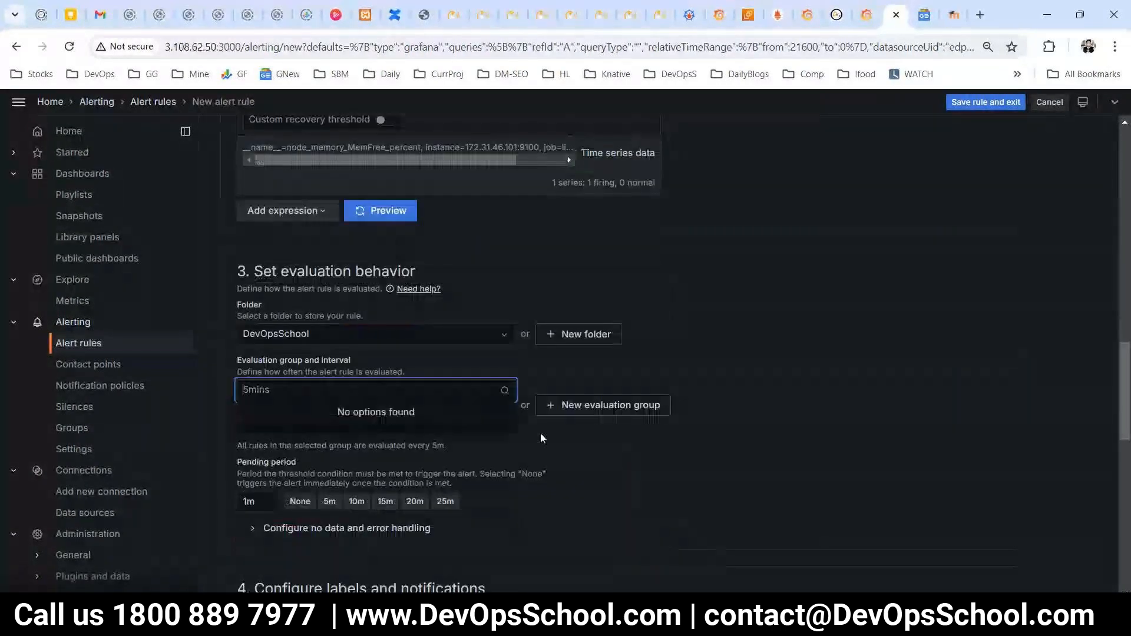
click(615, 453)
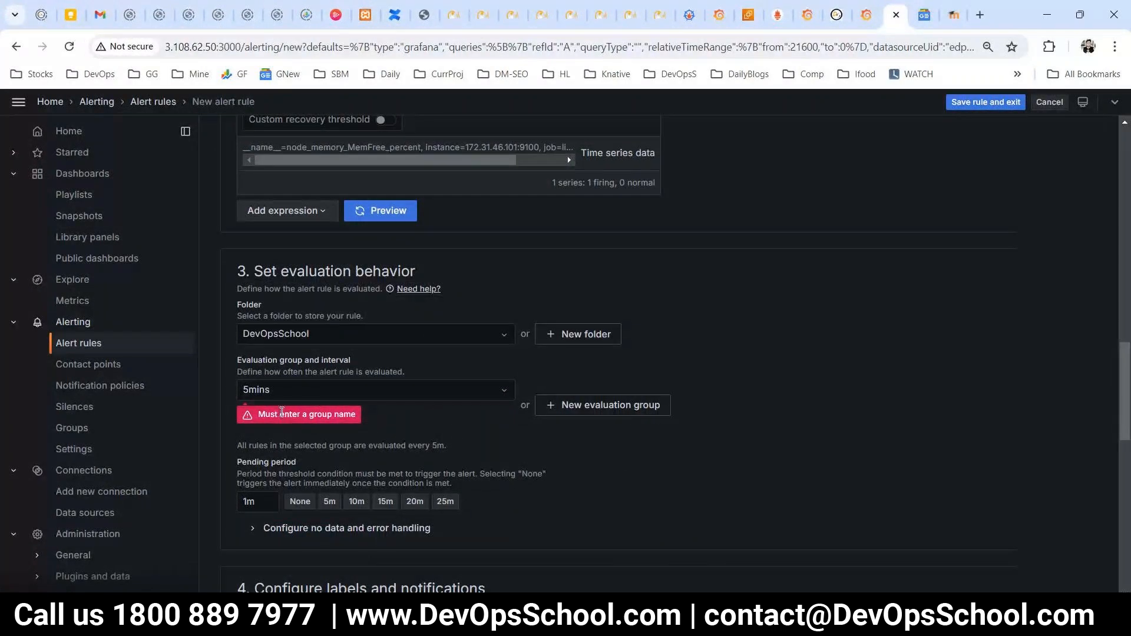
click(272, 397)
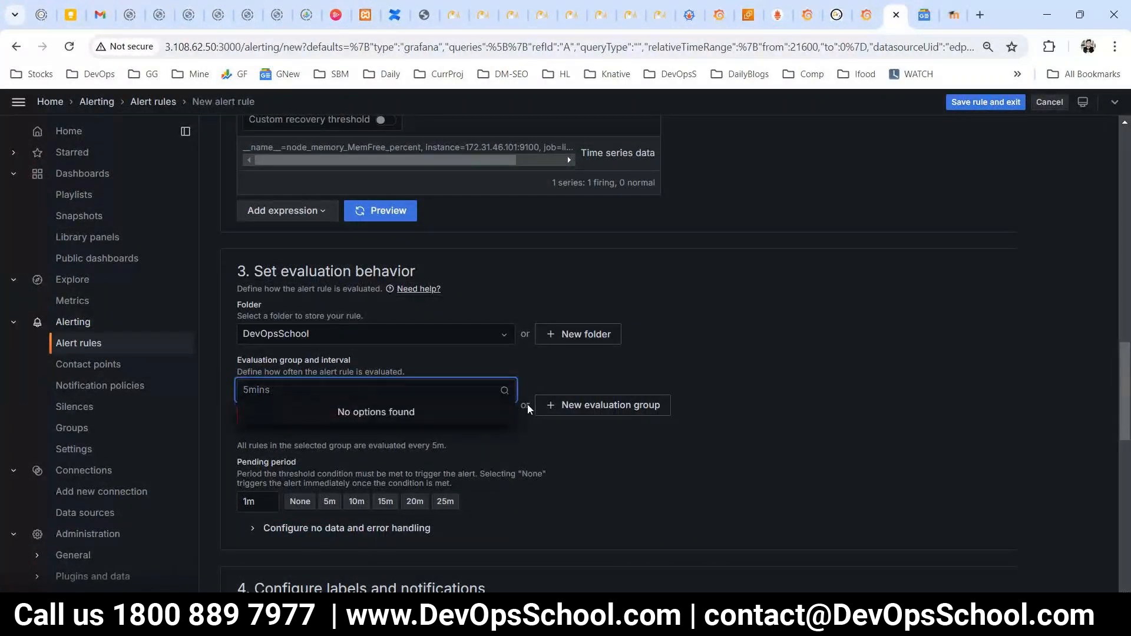
click(505, 397)
click(505, 397)
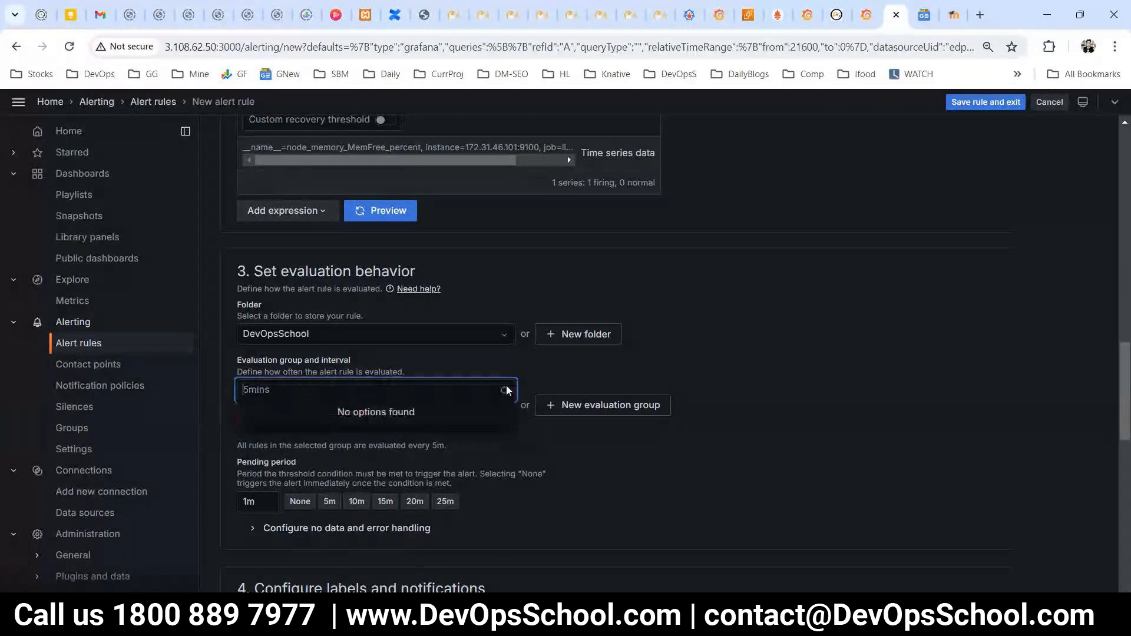
text(t)
key(BackSpace)
click(507, 390)
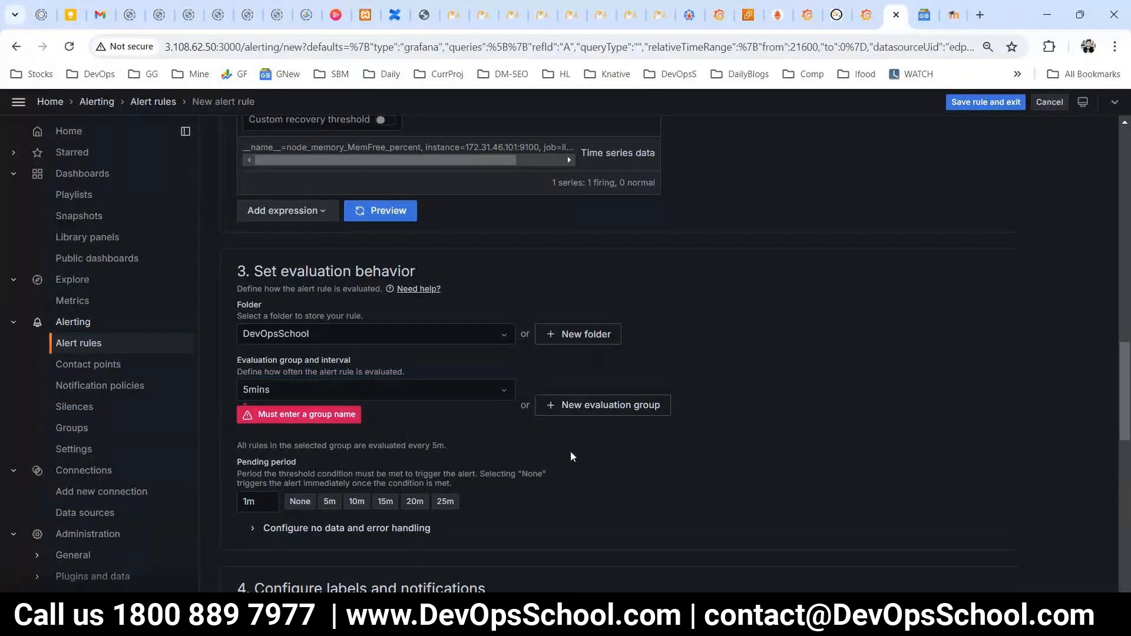
click(988, 104)
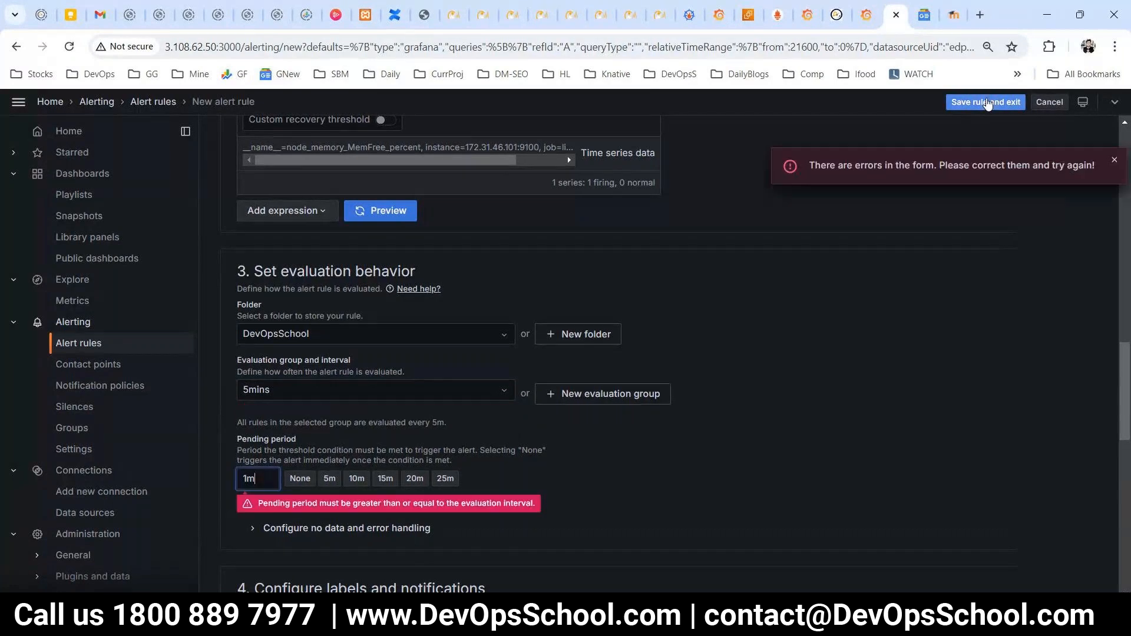
- Set the rule's pending period to 5m and try again to save the alert rule
click(329, 478)
click(986, 102)
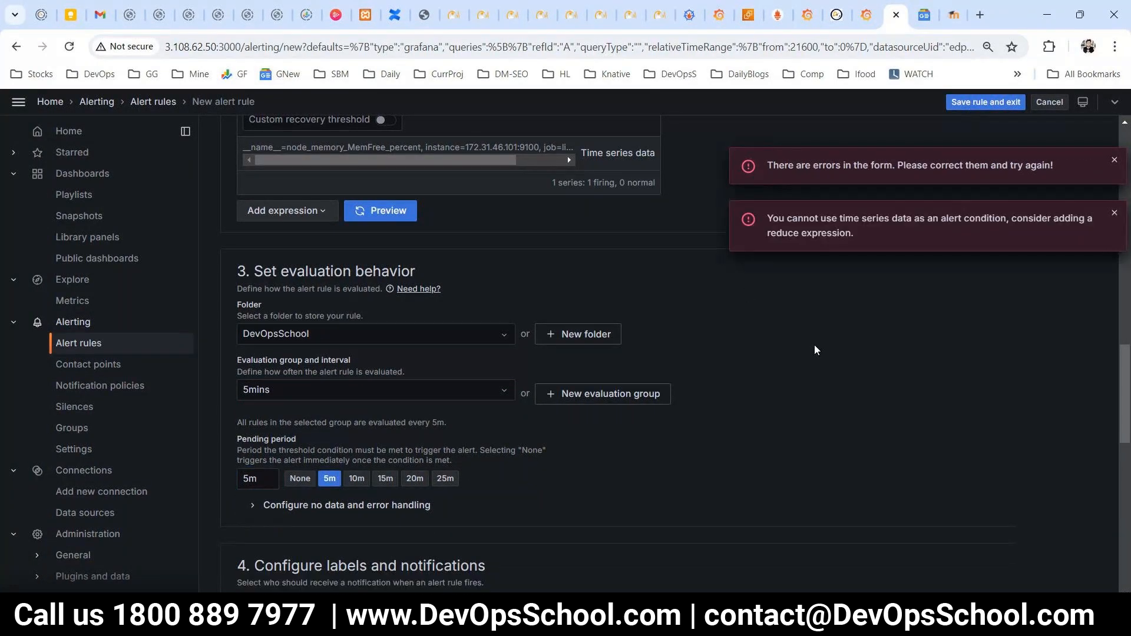
scroll(775, 375, down, 5)
scroll(771, 382, up, 6)
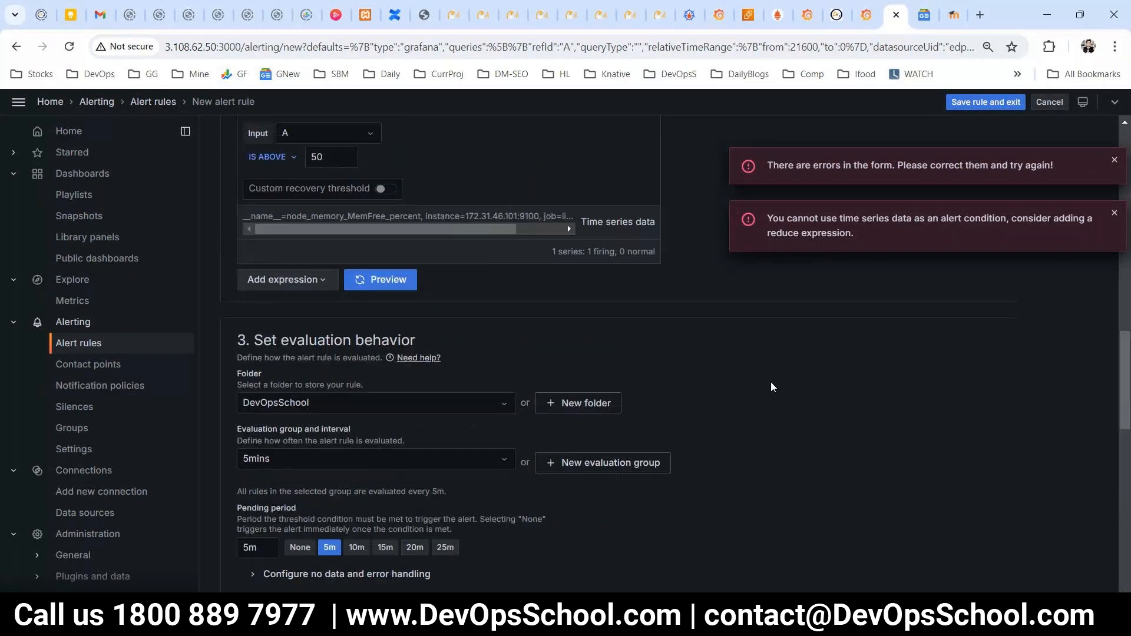
scroll(776, 385, down, 10)
scroll(778, 371, up, 10)
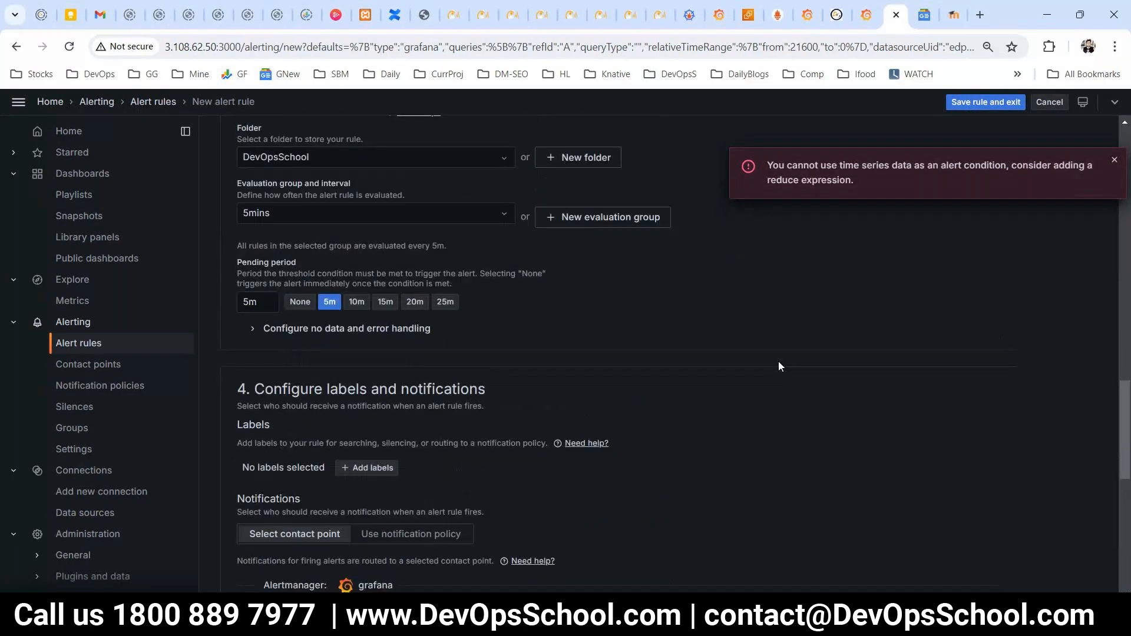
scroll(778, 353, up, 10)
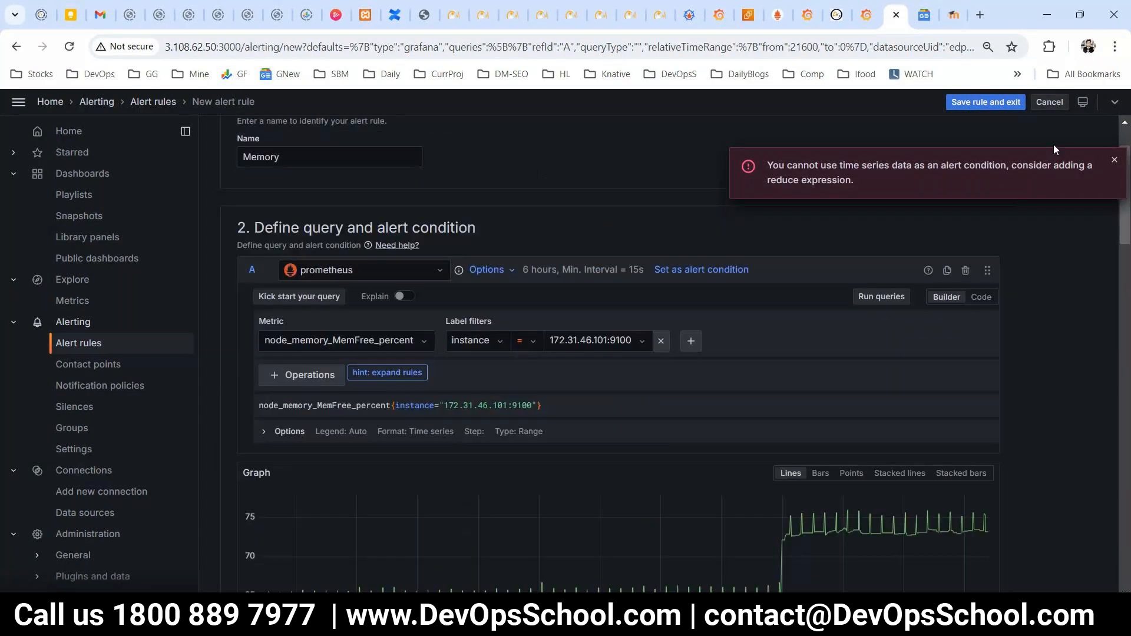
click(972, 109)
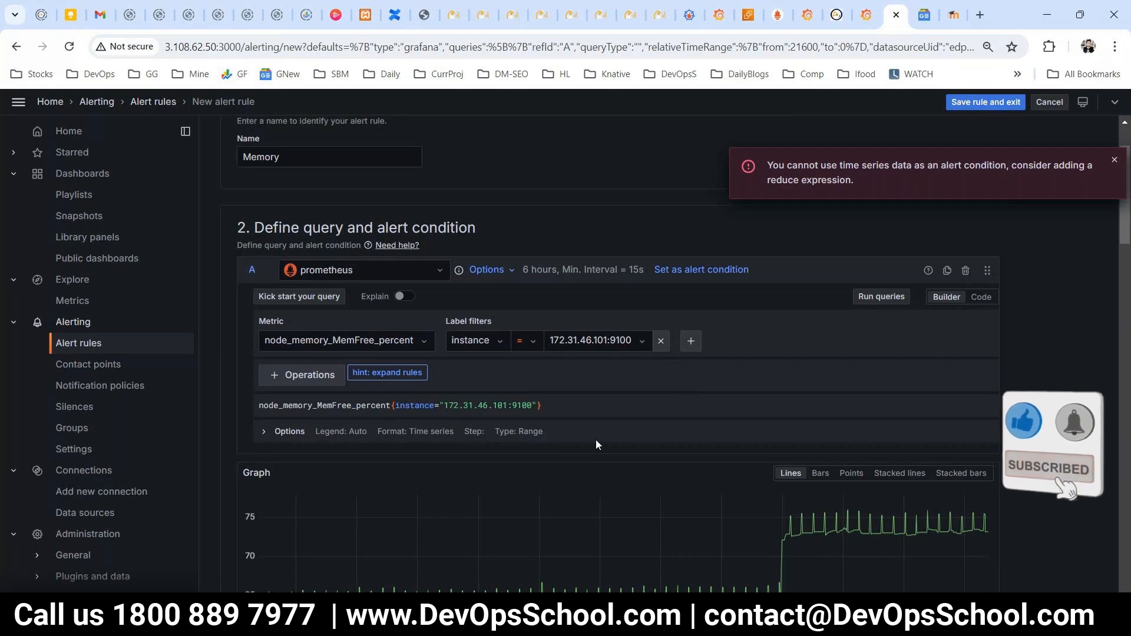
- Preview the results of the rule's Reduce and Threshold expressions
scroll(504, 356, down, 1)
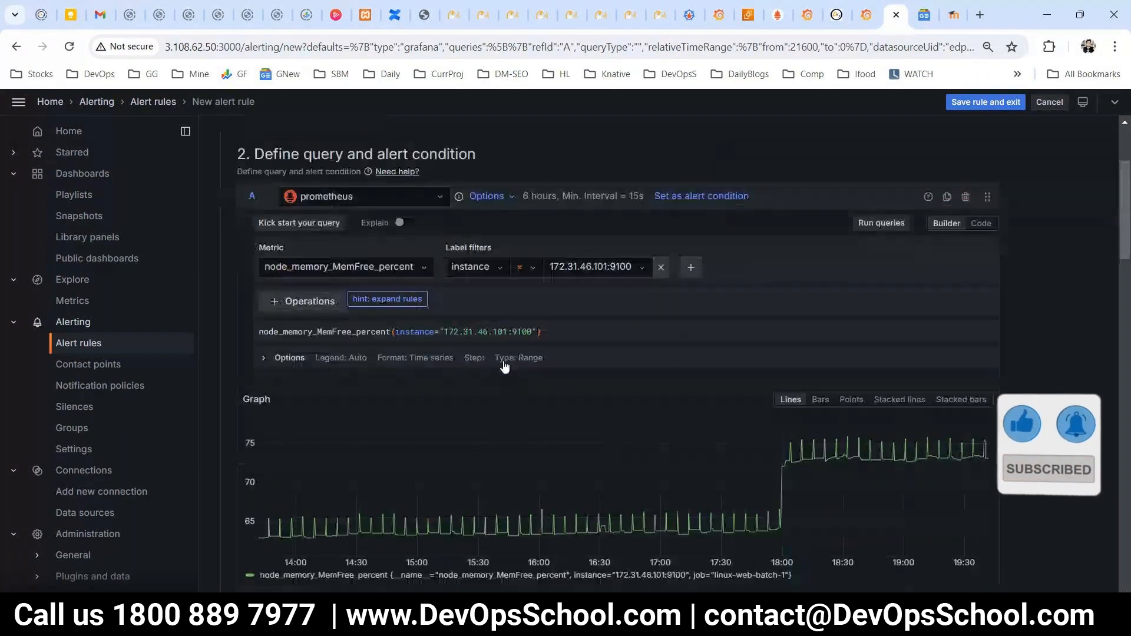
scroll(475, 475, down, 4)
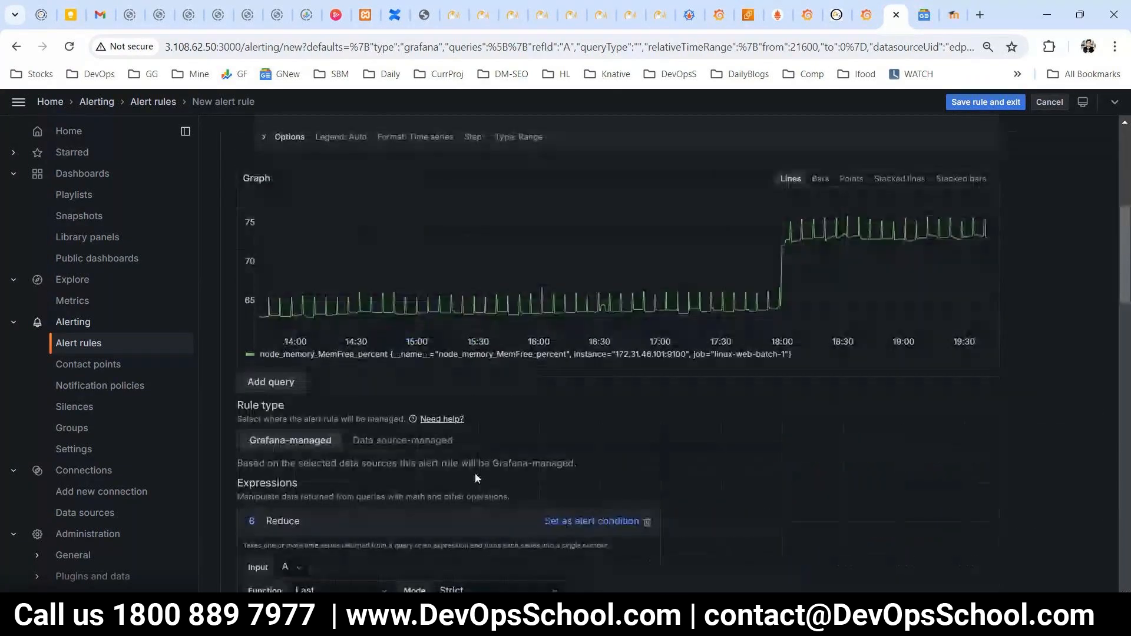
scroll(466, 480, down, 3)
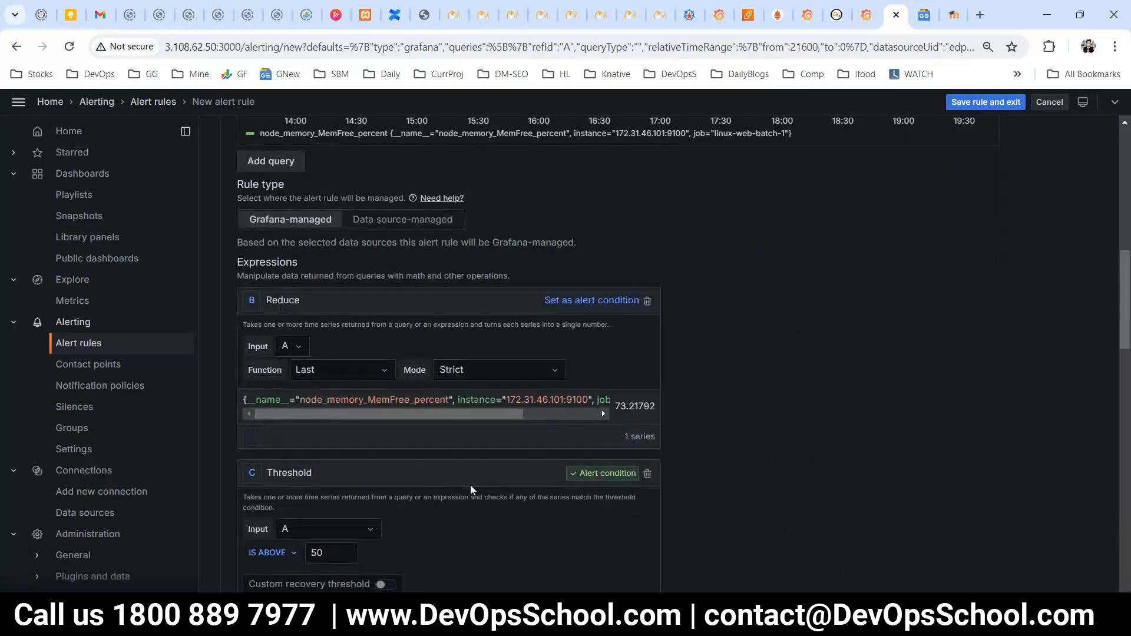
scroll(470, 485, down, 3)
click(389, 454)
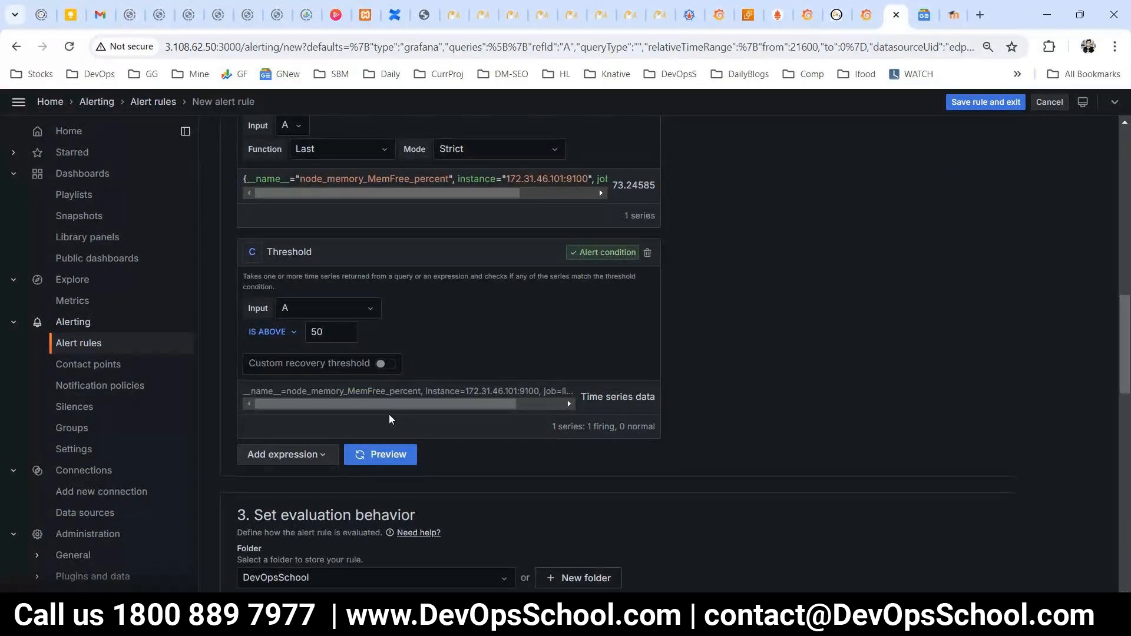
- Change query A's format to Table in its options and try to save the alert rule
scroll(318, 312, up, 5)
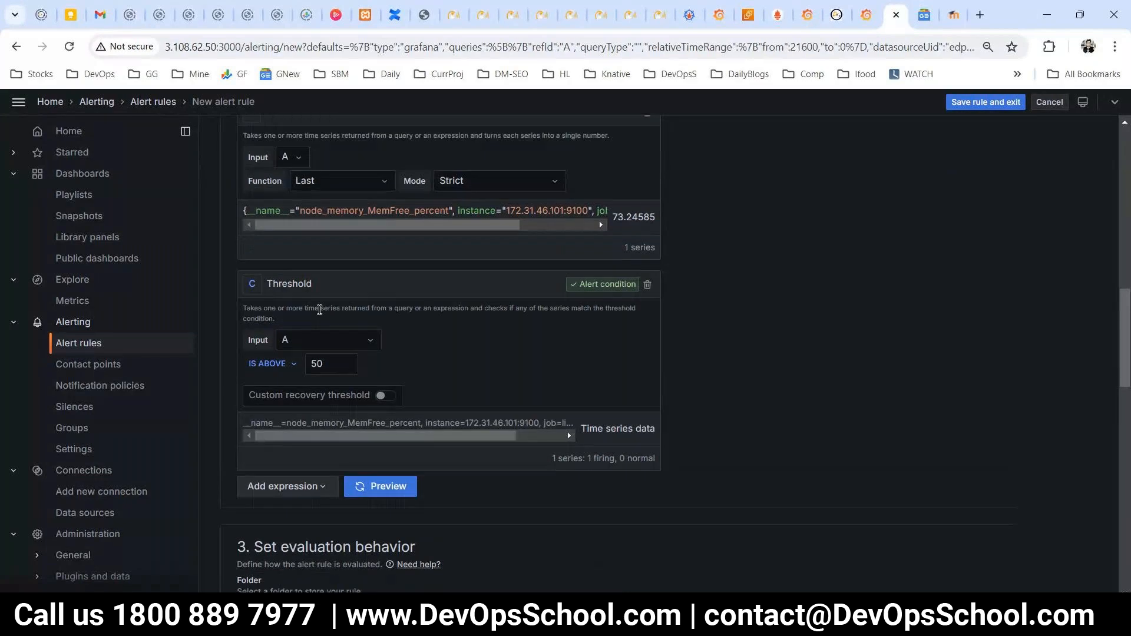
scroll(443, 399, up, 5)
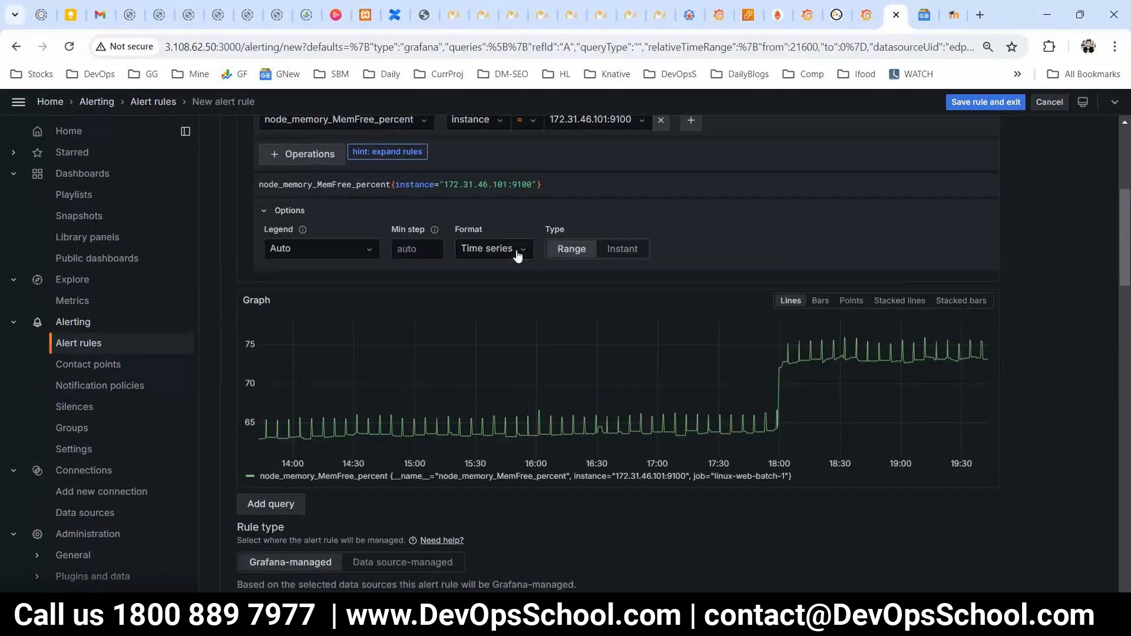
click(518, 255)
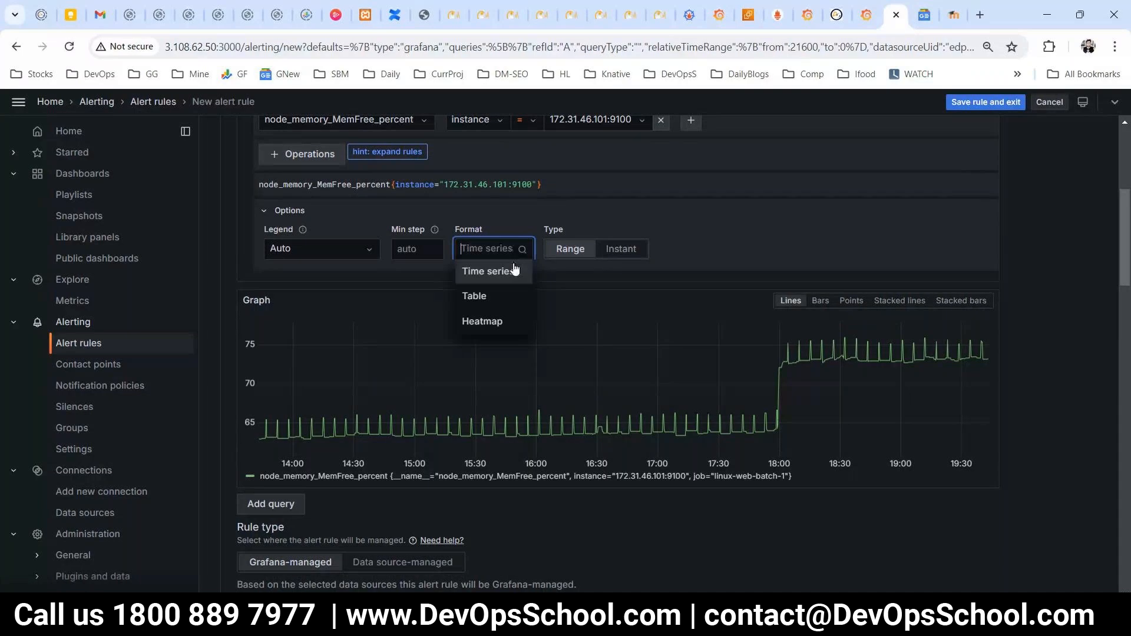
click(479, 295)
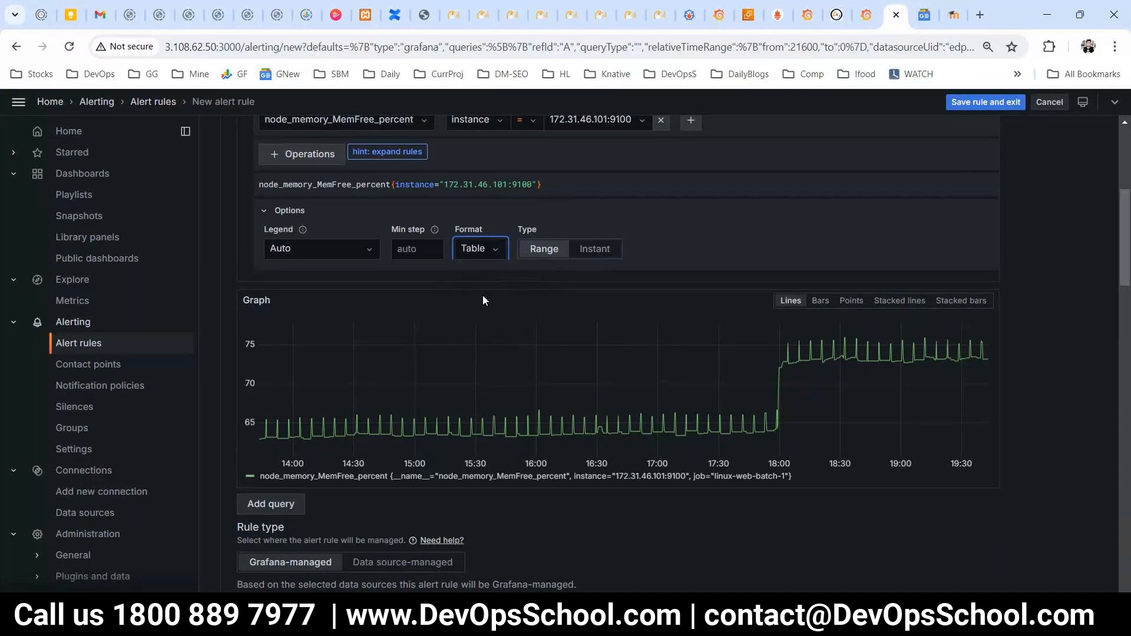
click(981, 106)
- Try the Heatmap format for query A and return the format to Time series
click(482, 252)
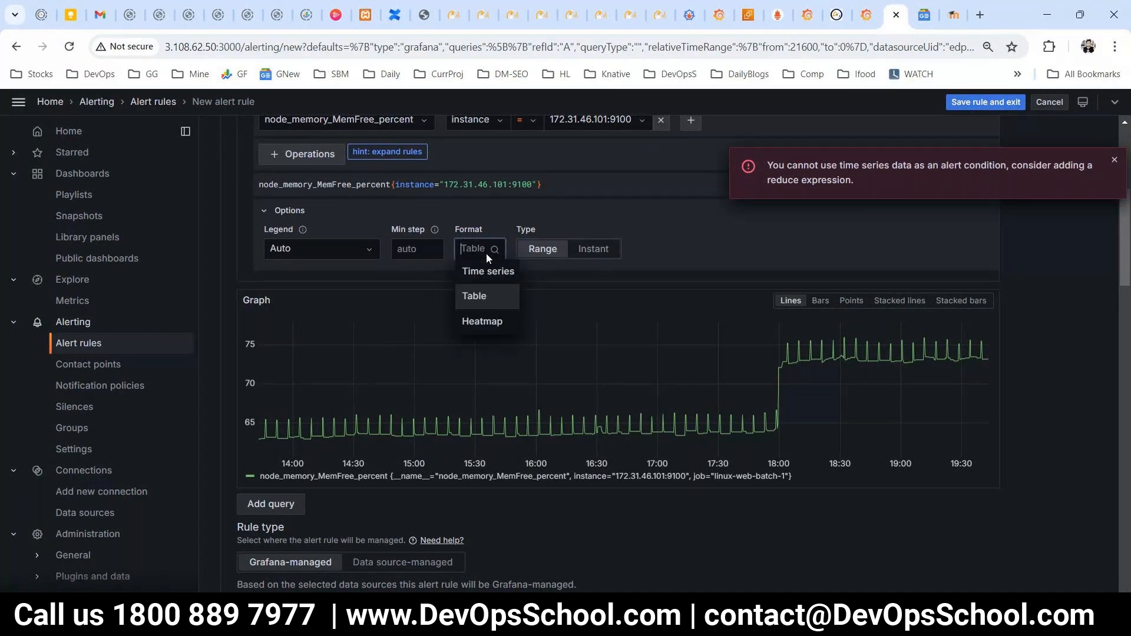
click(478, 320)
click(496, 258)
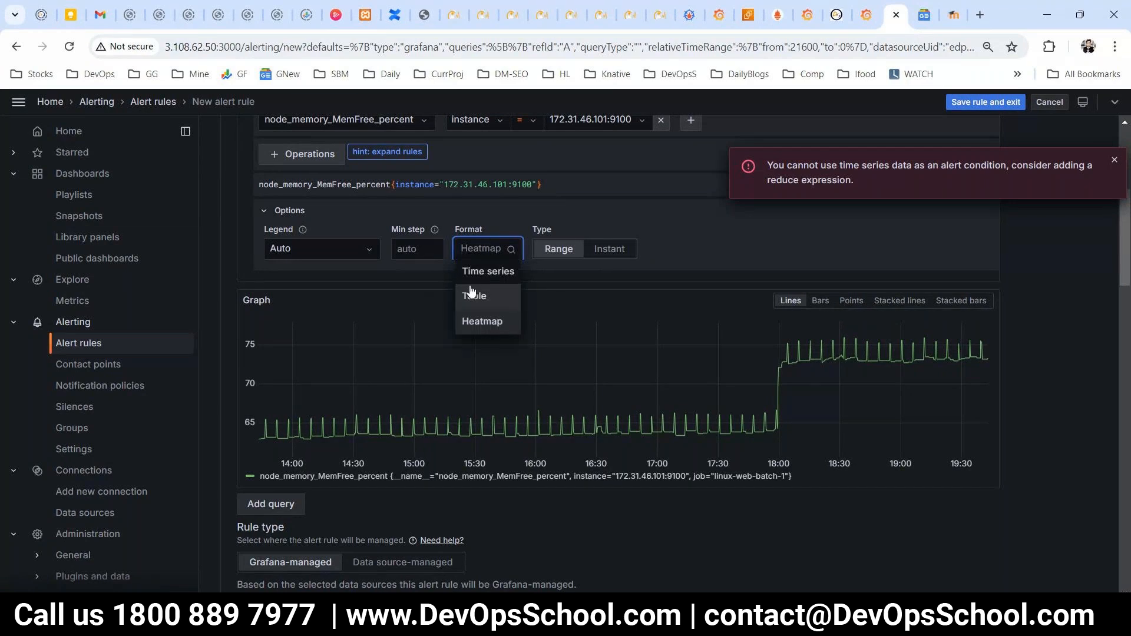
click(489, 269)
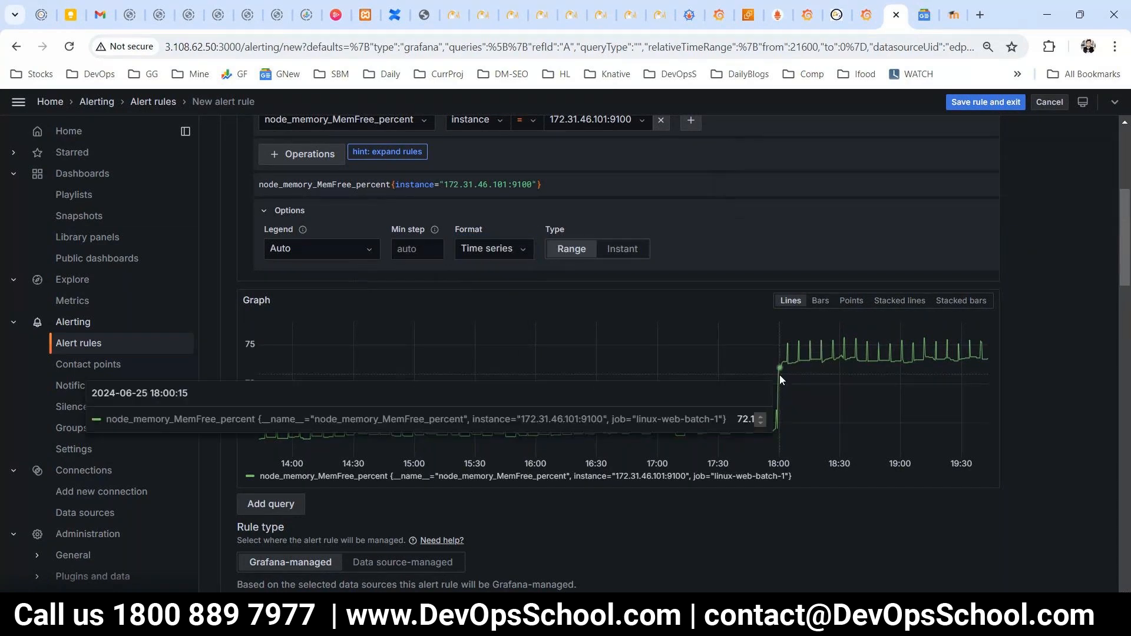
- Look over the rule's expressions, try to save the rule again and read the error message
scroll(732, 498, down, 6)
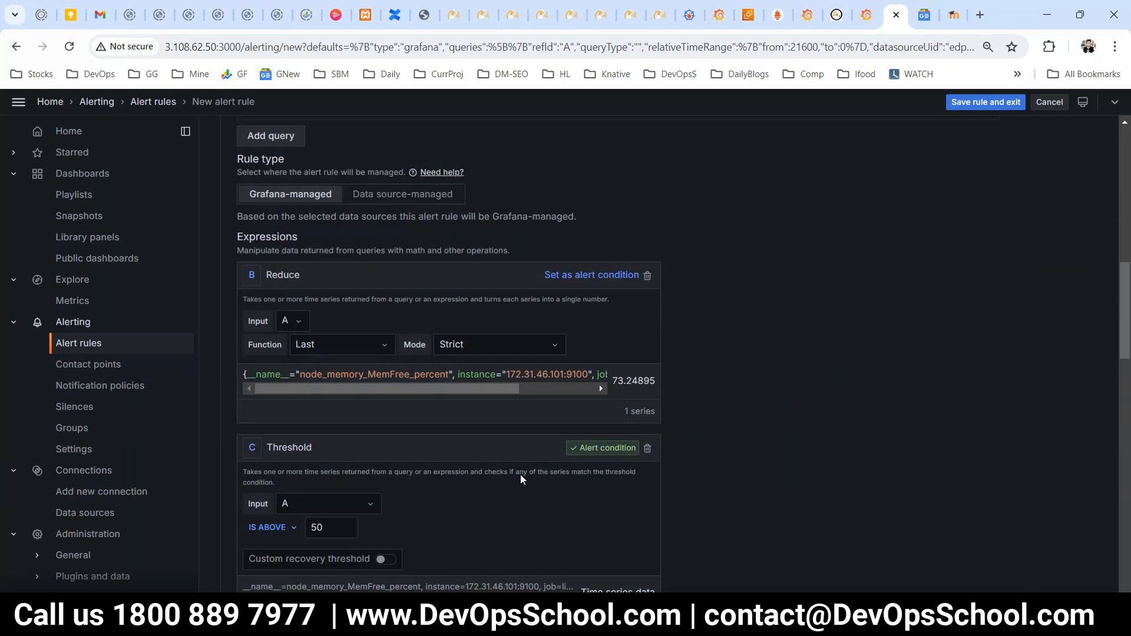
scroll(538, 472, down, 7)
scroll(532, 494, up, 18)
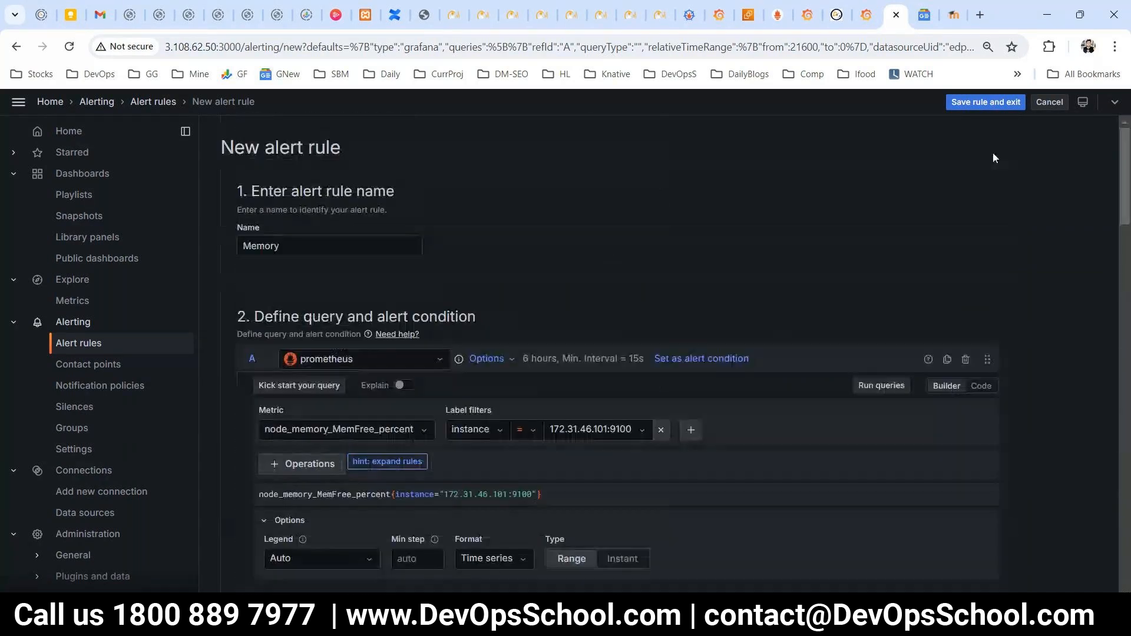
click(964, 104)
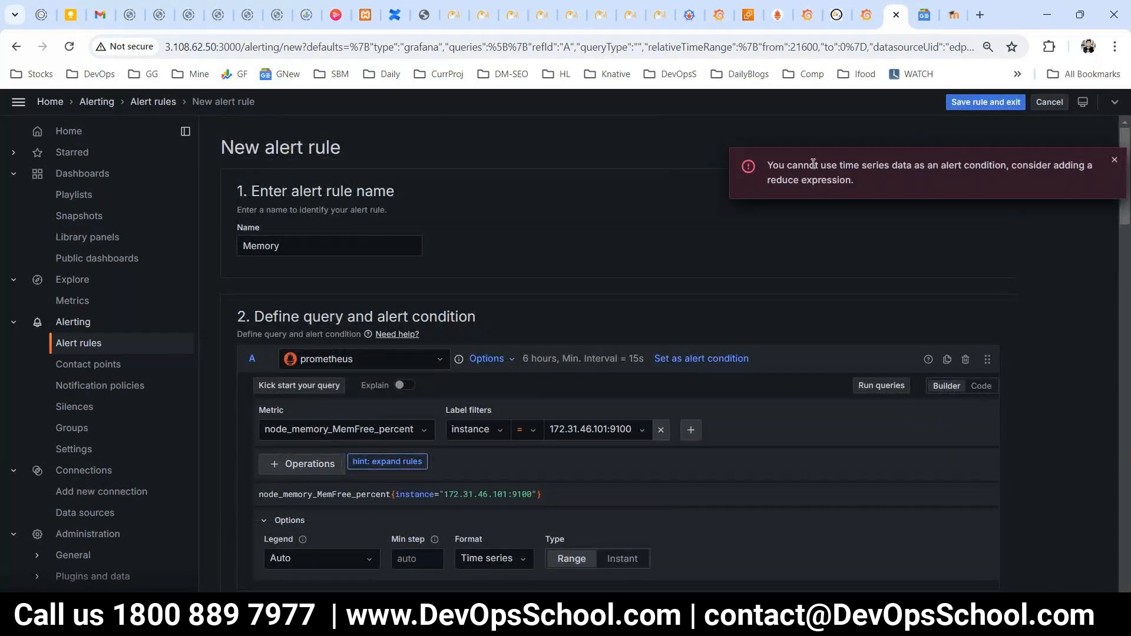
drag(814, 163, 1003, 163)
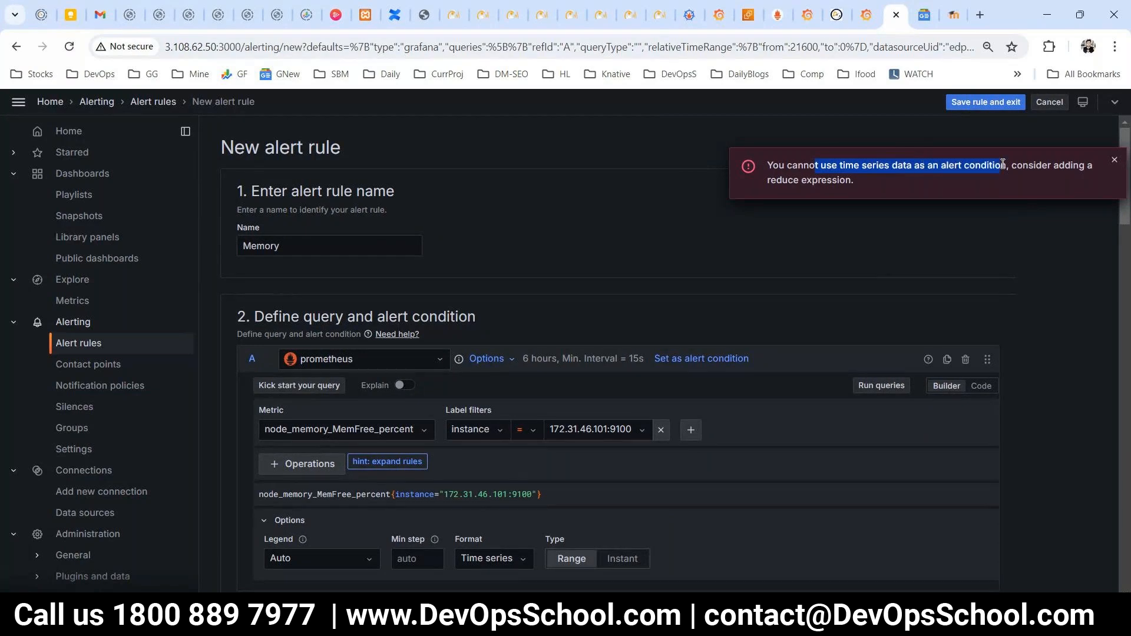
- Delete the Reduce expression B and try to save the alert rule without it
scroll(530, 380, down, 8)
scroll(531, 380, down, 3)
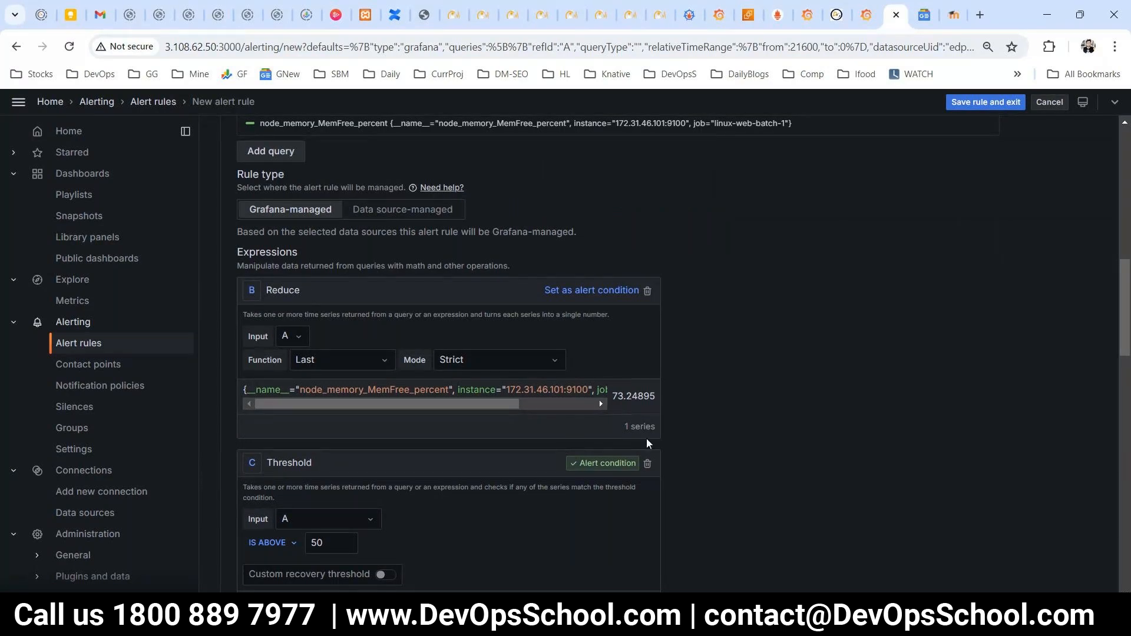
click(648, 292)
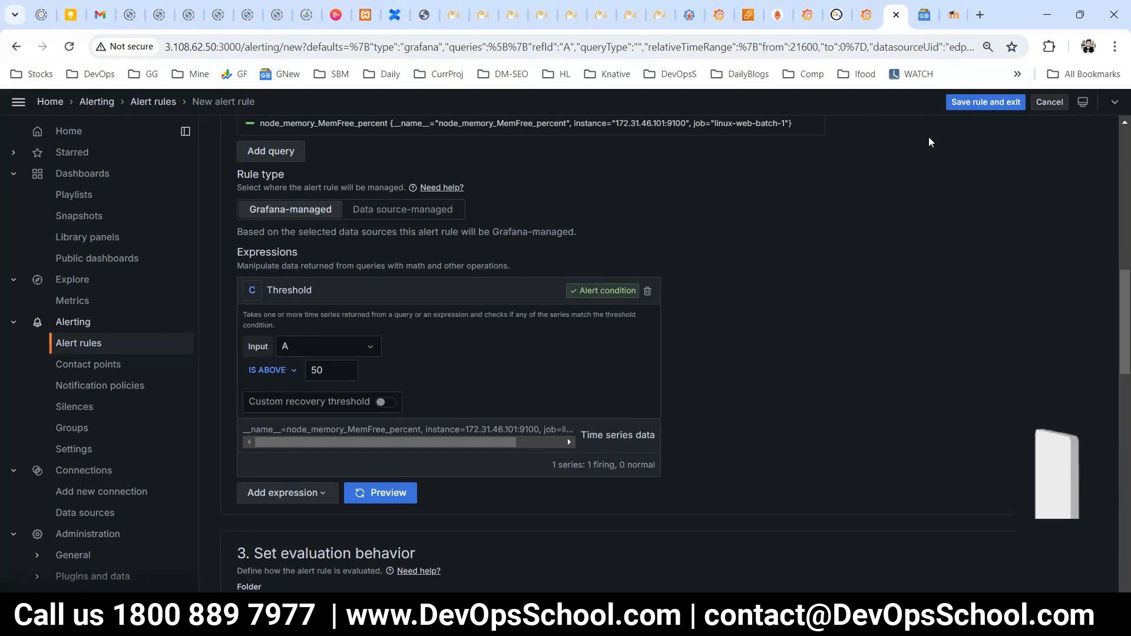
click(985, 102)
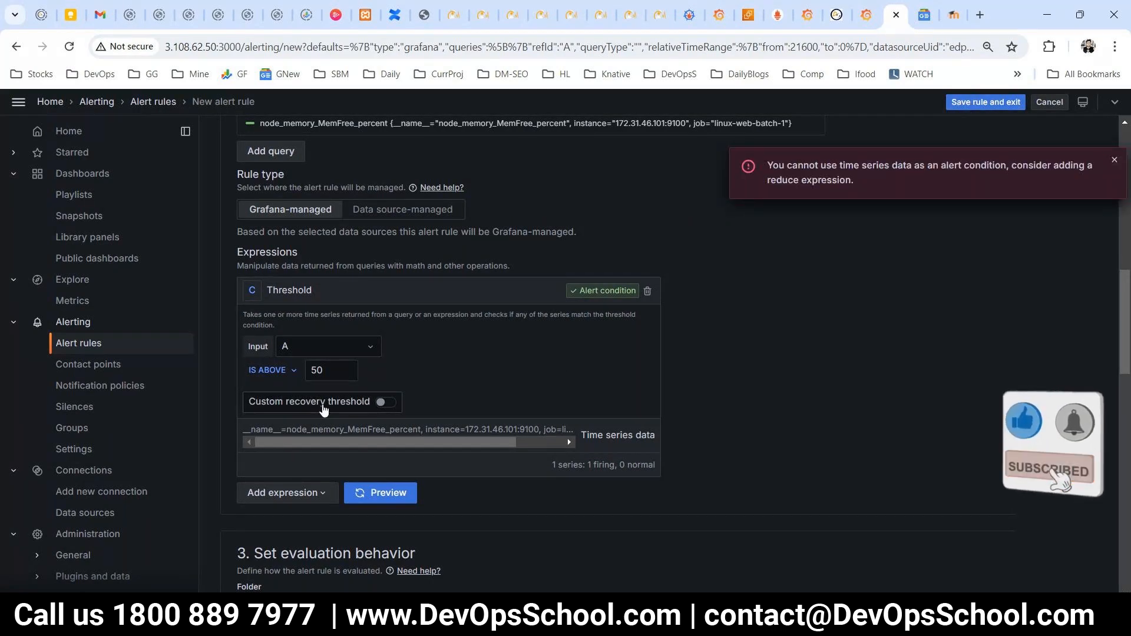
- Try the custom recovery threshold on the Threshold expression, turn it off again, and attempt another save of the rule
click(387, 402)
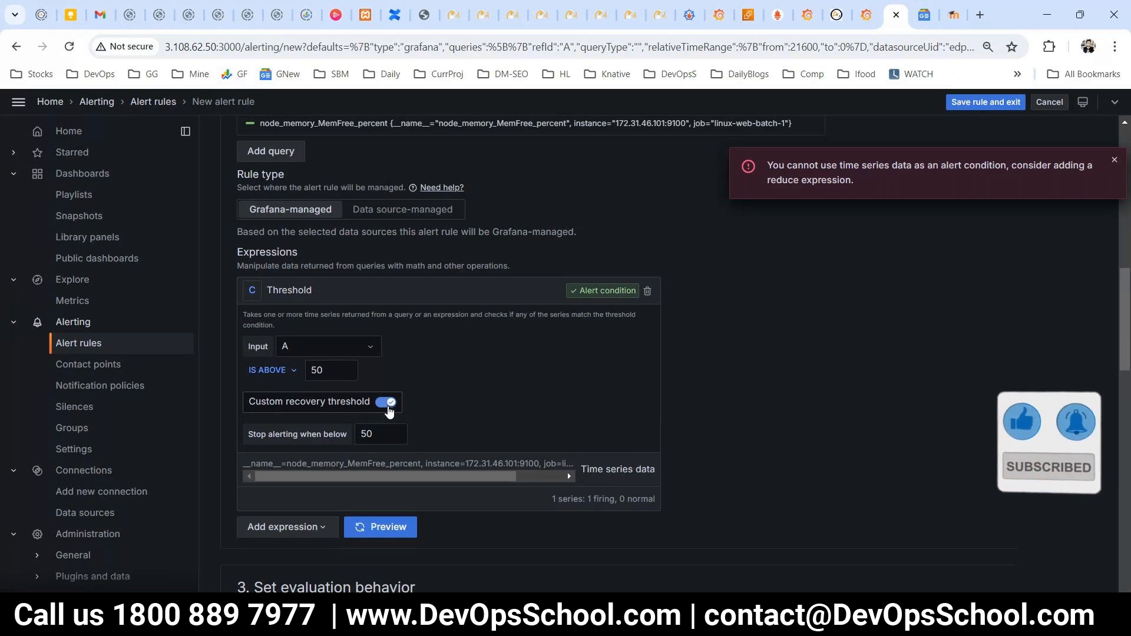
click(388, 404)
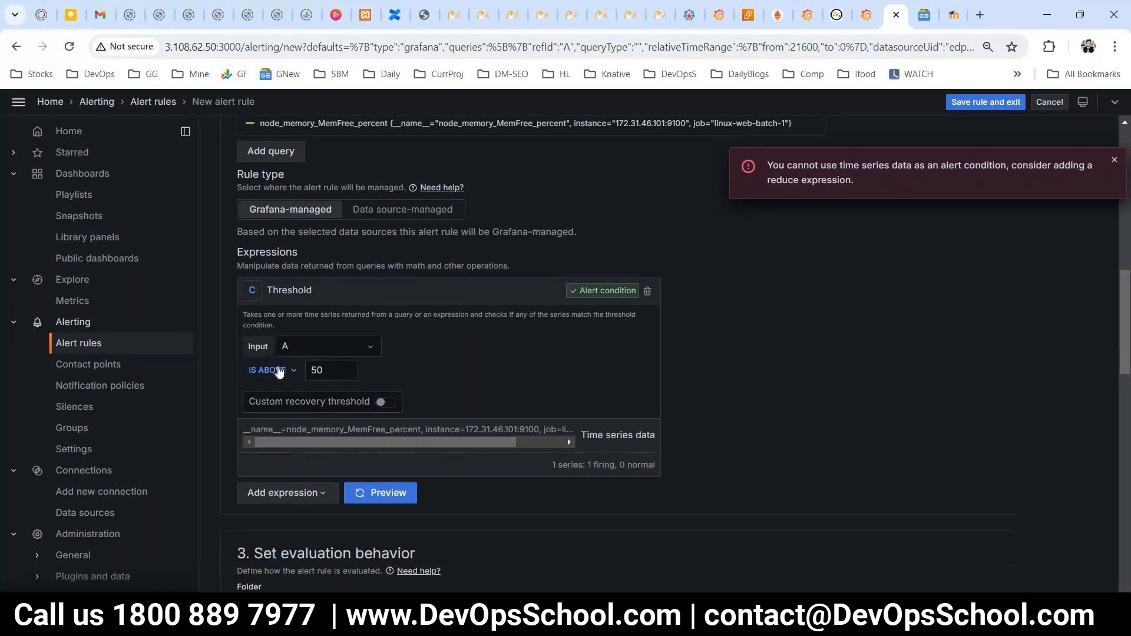
scroll(470, 383, down, 1)
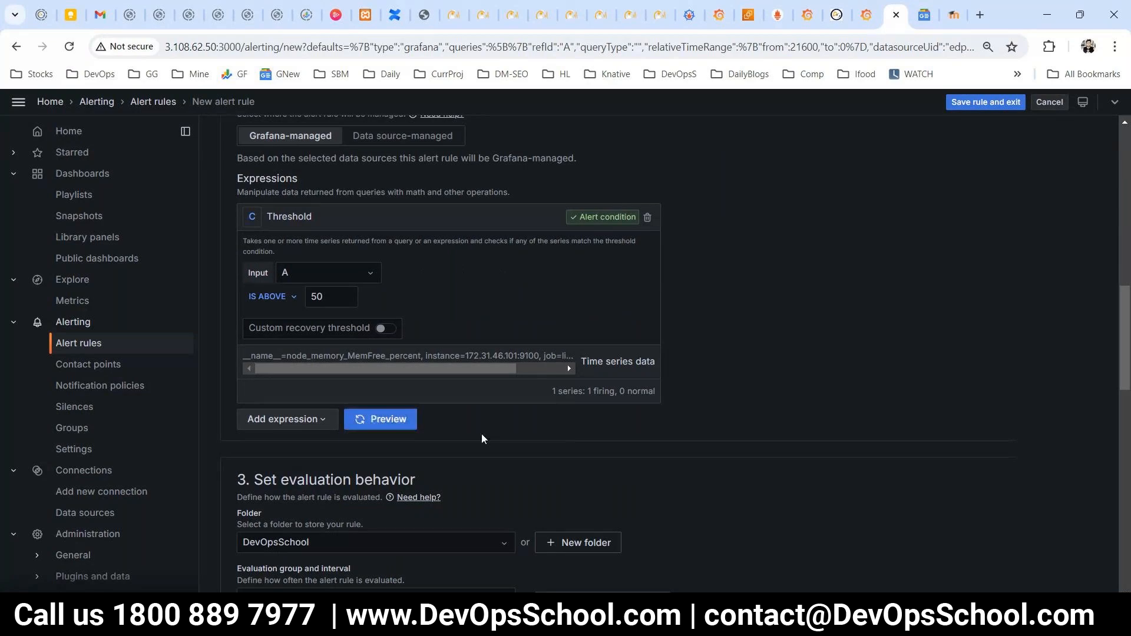
click(982, 105)
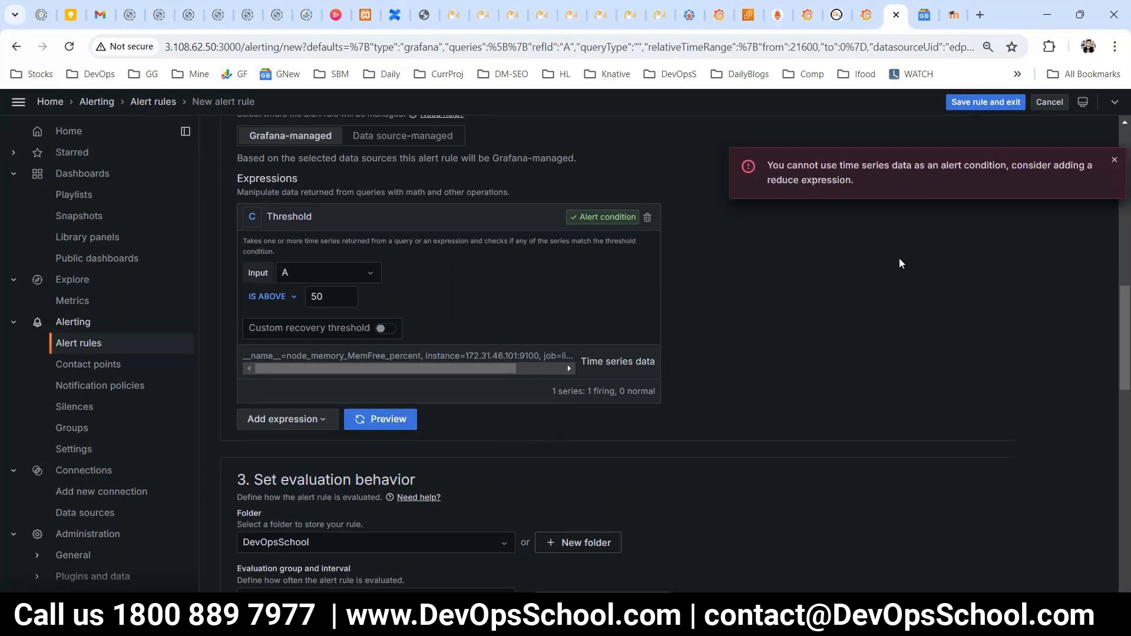
drag(850, 165, 1011, 167)
- Check query A's format choices and set its query type to Instant, keeping the Time series format
scroll(403, 405, up, 3)
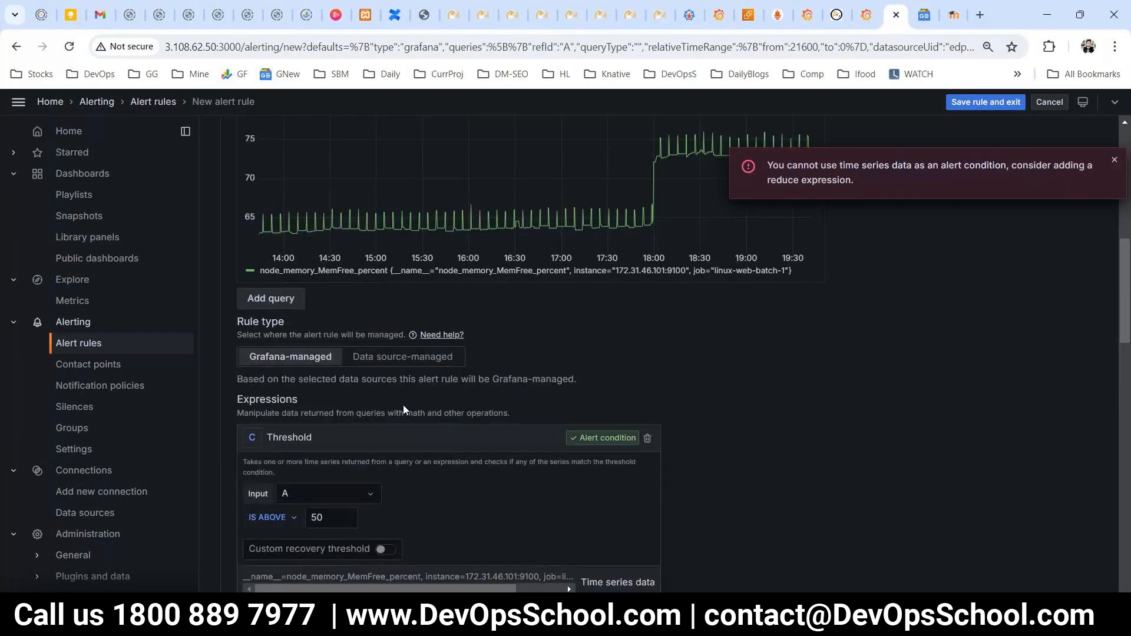
scroll(403, 406, up, 3)
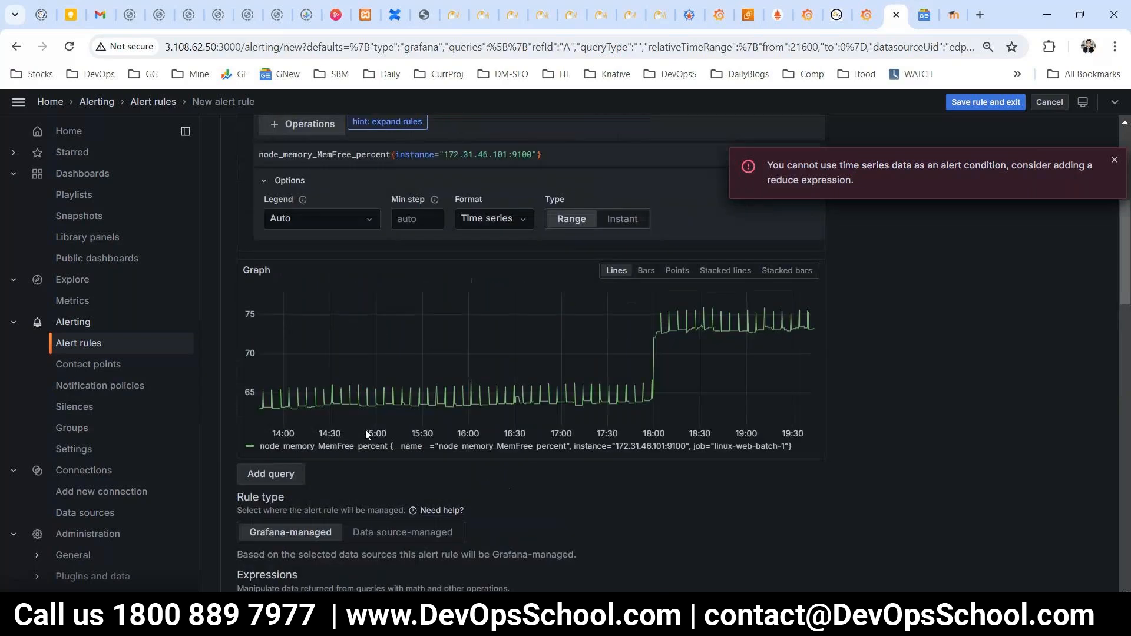
scroll(366, 430, up, 1)
drag(806, 217, 1002, 206)
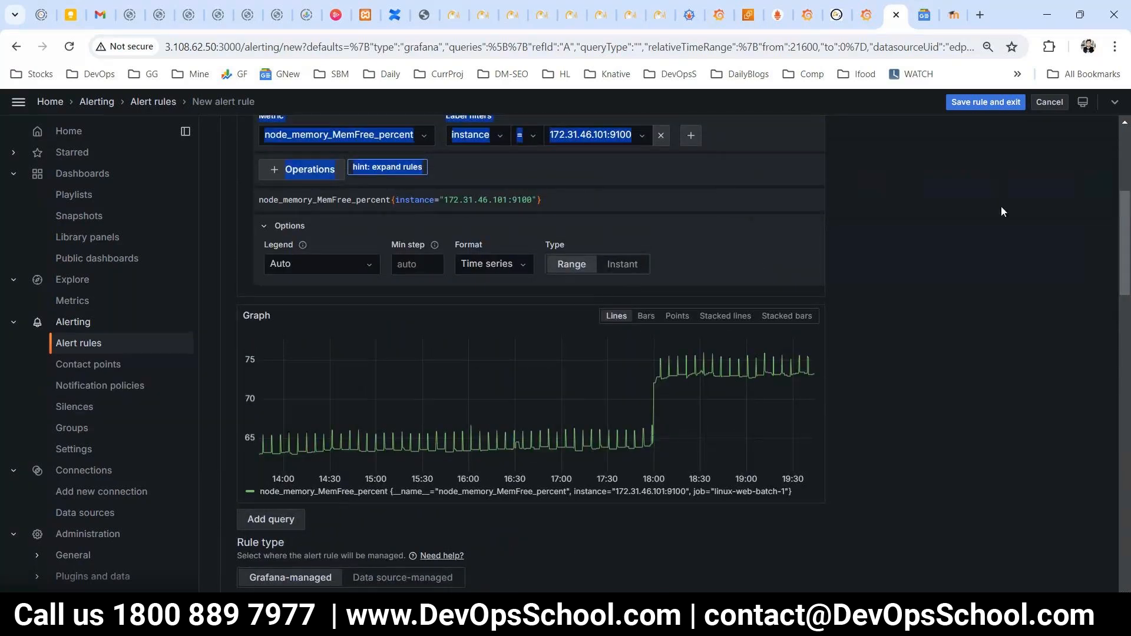
scroll(922, 383, up, 3)
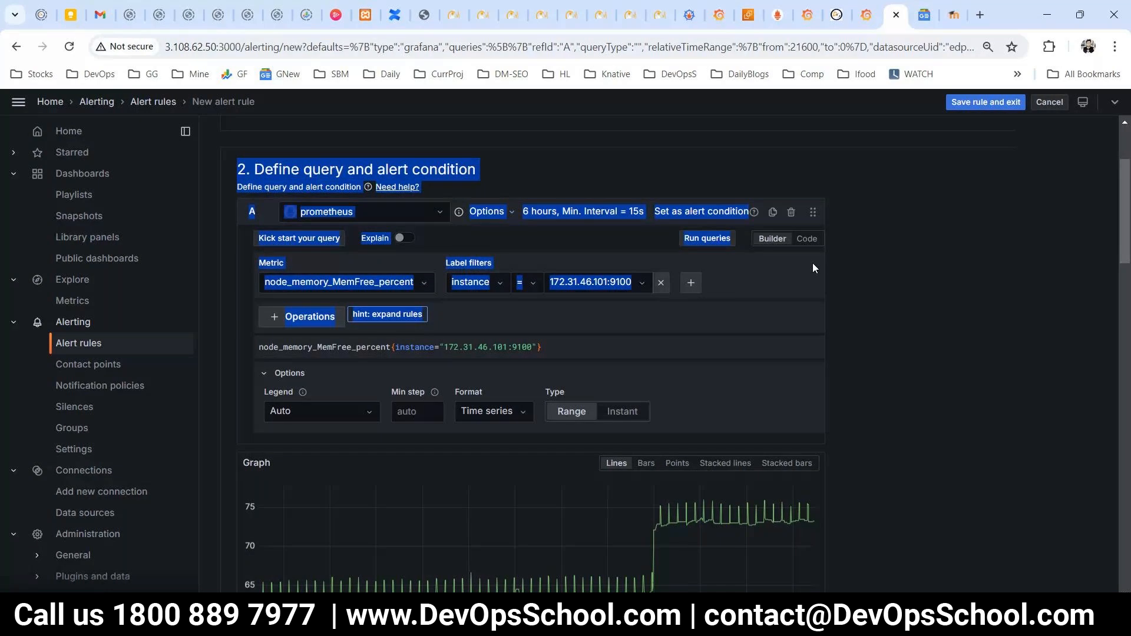
click(911, 273)
scroll(766, 384, down, 3)
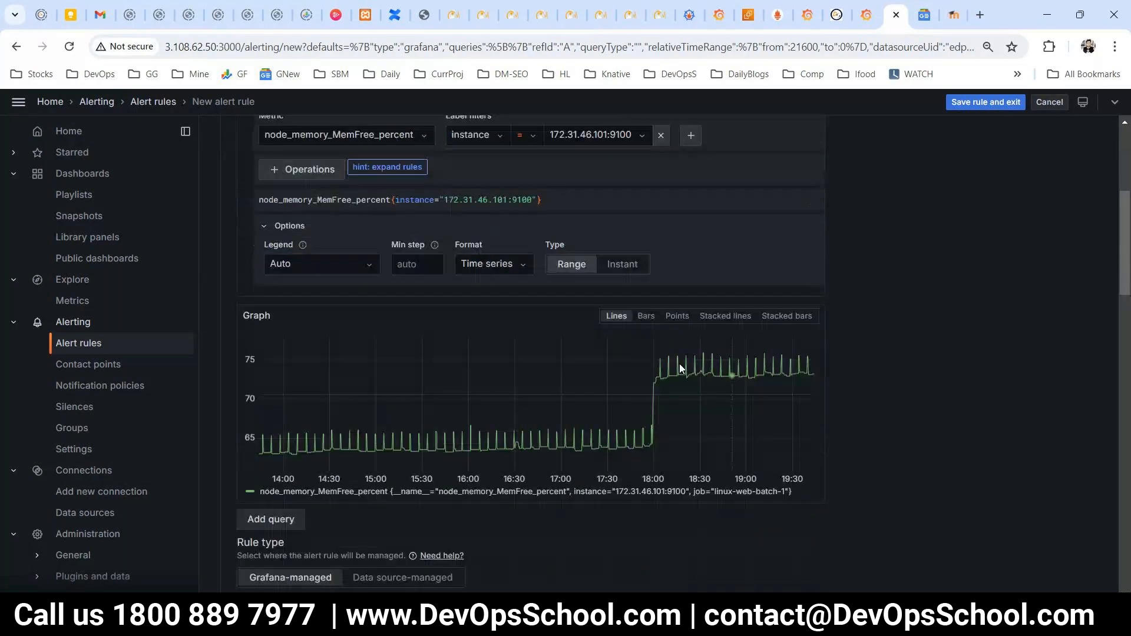
click(512, 268)
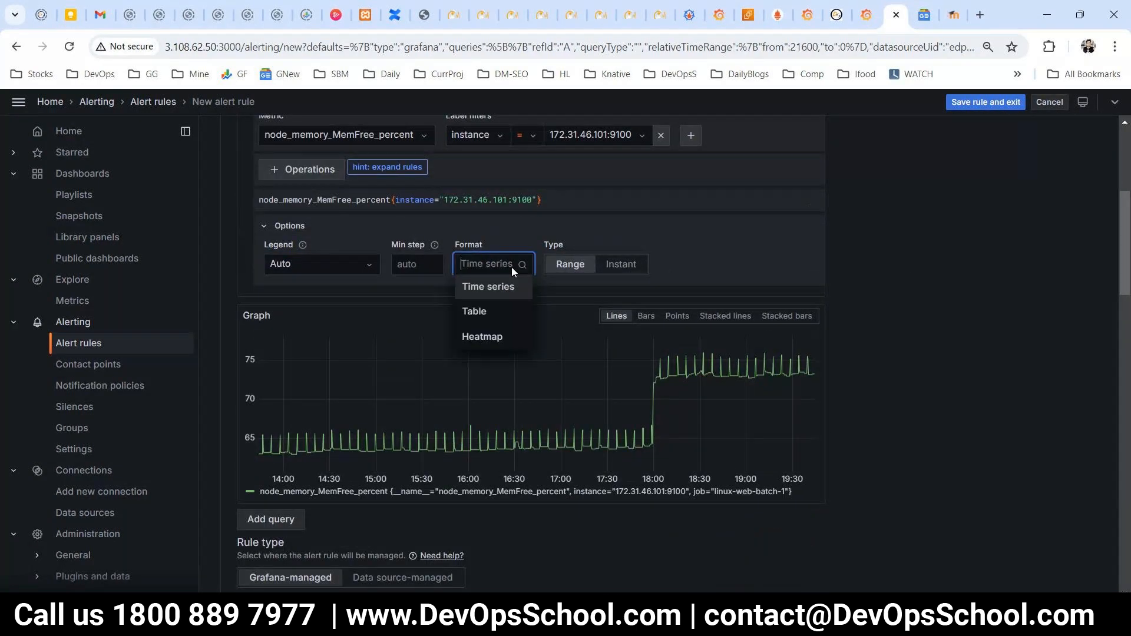
click(339, 270)
click(396, 264)
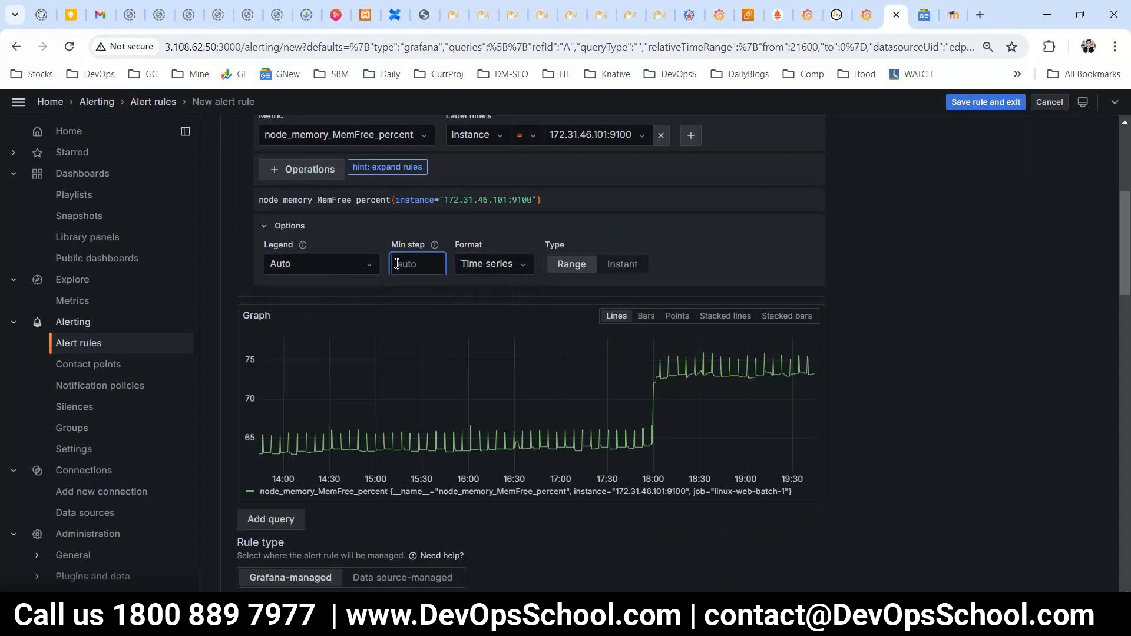
click(621, 263)
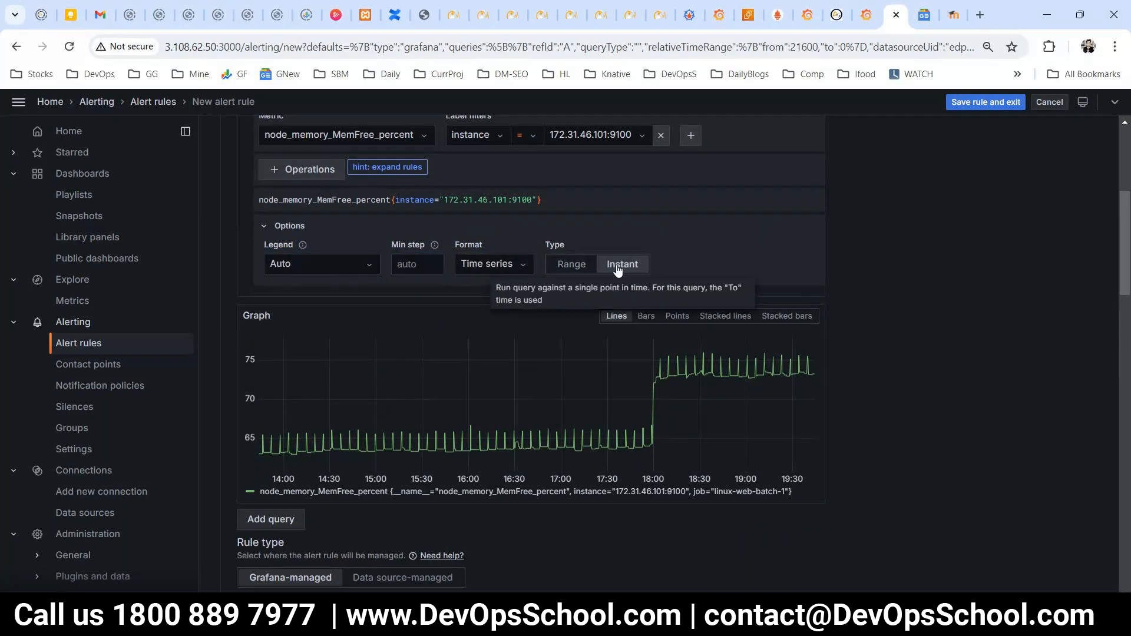
- Set query A's type back to Range and try to save the alert rule
click(573, 264)
scroll(603, 291, down, 4)
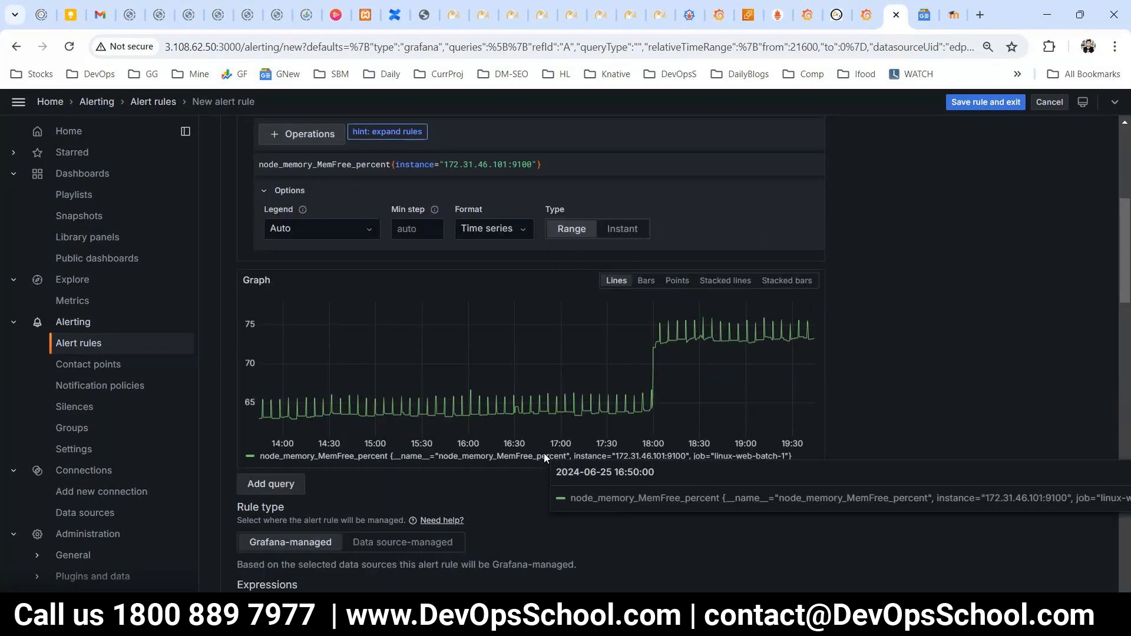
scroll(444, 385, up, 4)
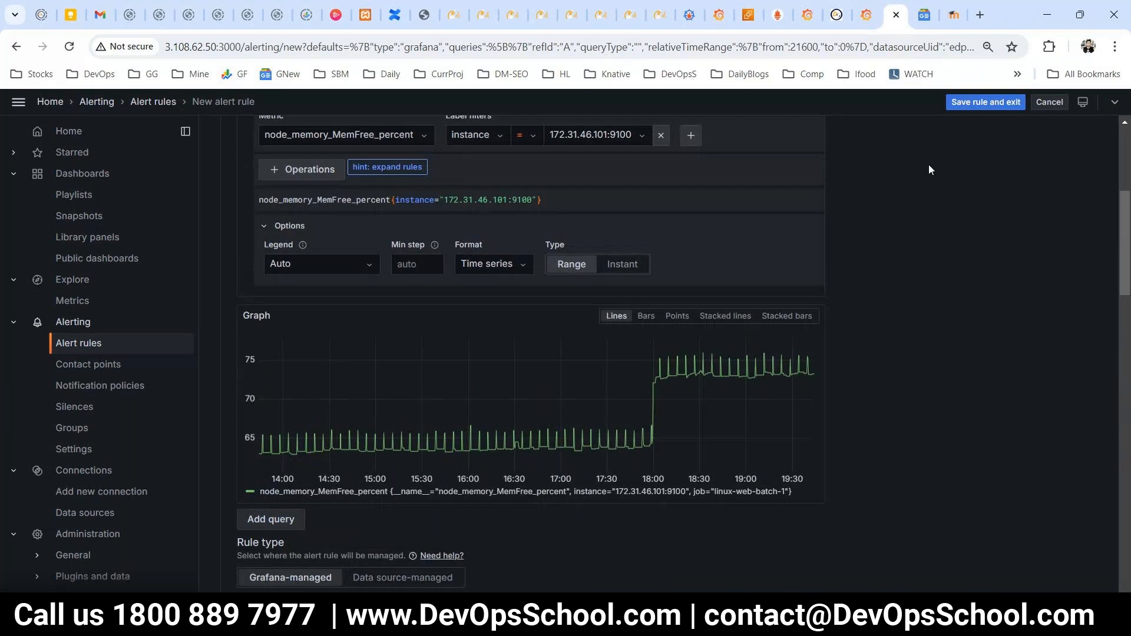
click(970, 104)
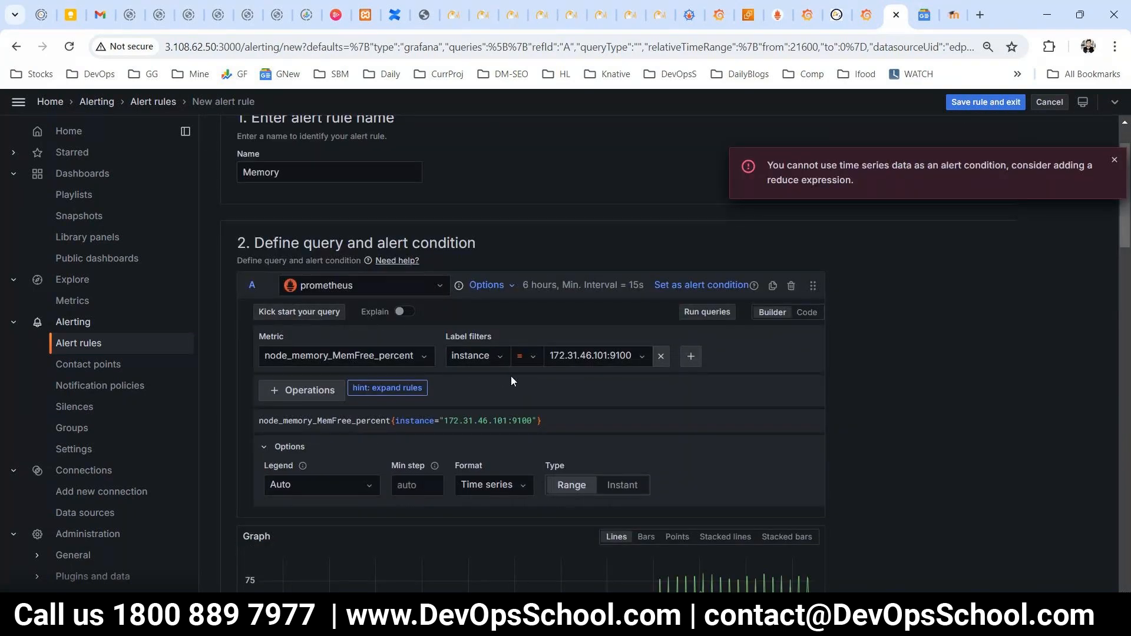
scroll(423, 413, down, 1)
scroll(424, 371, up, 1)
- Change query A's metric to node_cpu_seconds_total and run the query
click(401, 355)
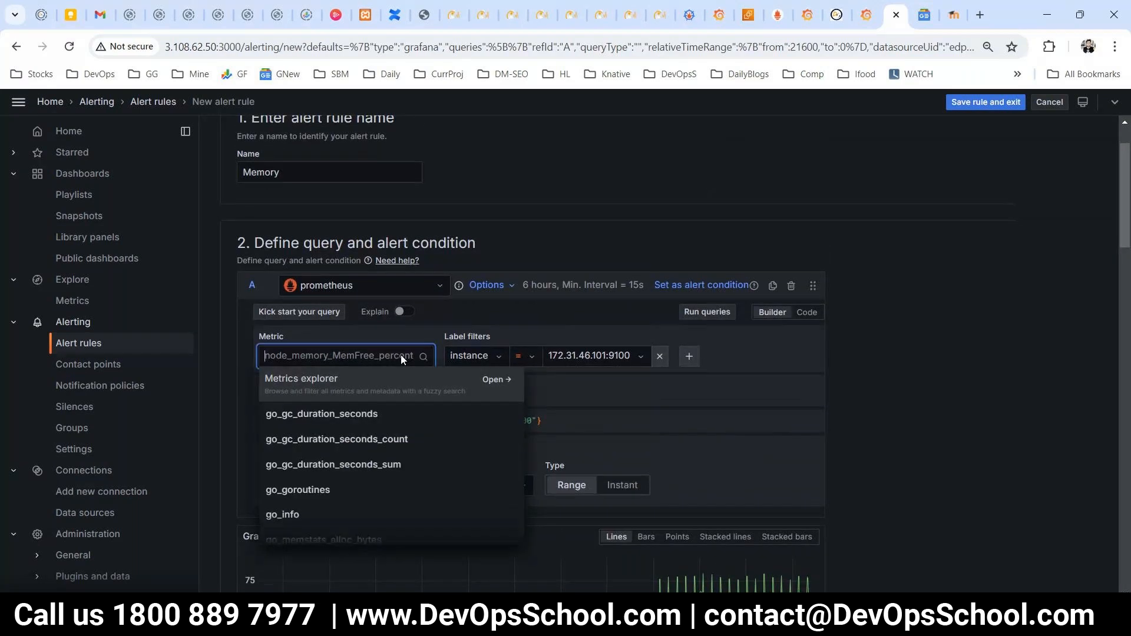
click(401, 355)
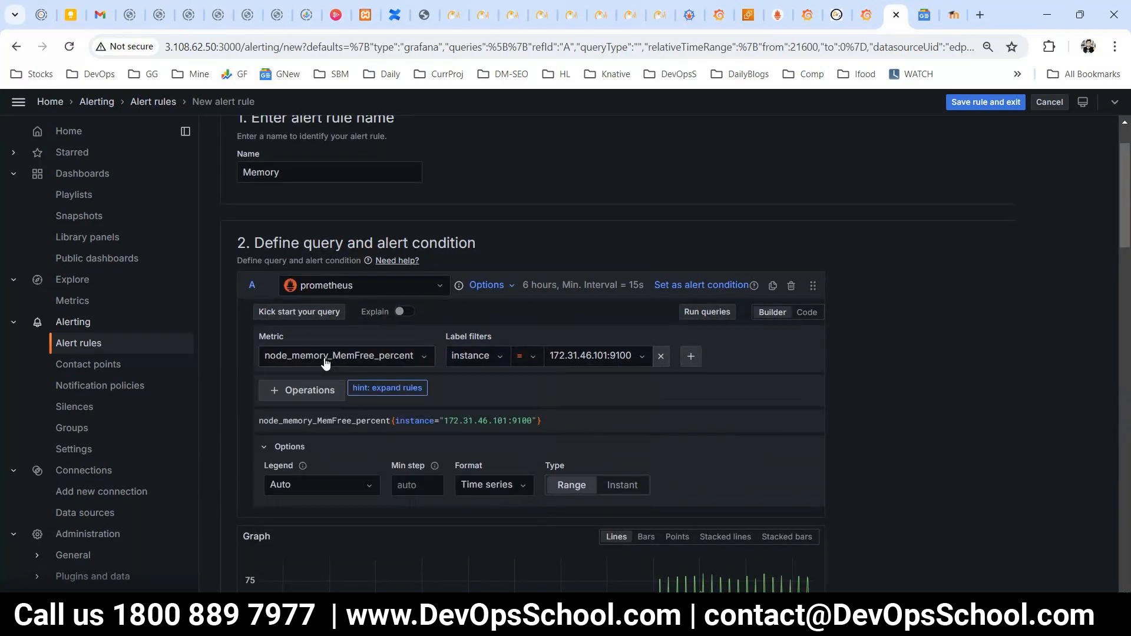
click(326, 364)
text(cpu)
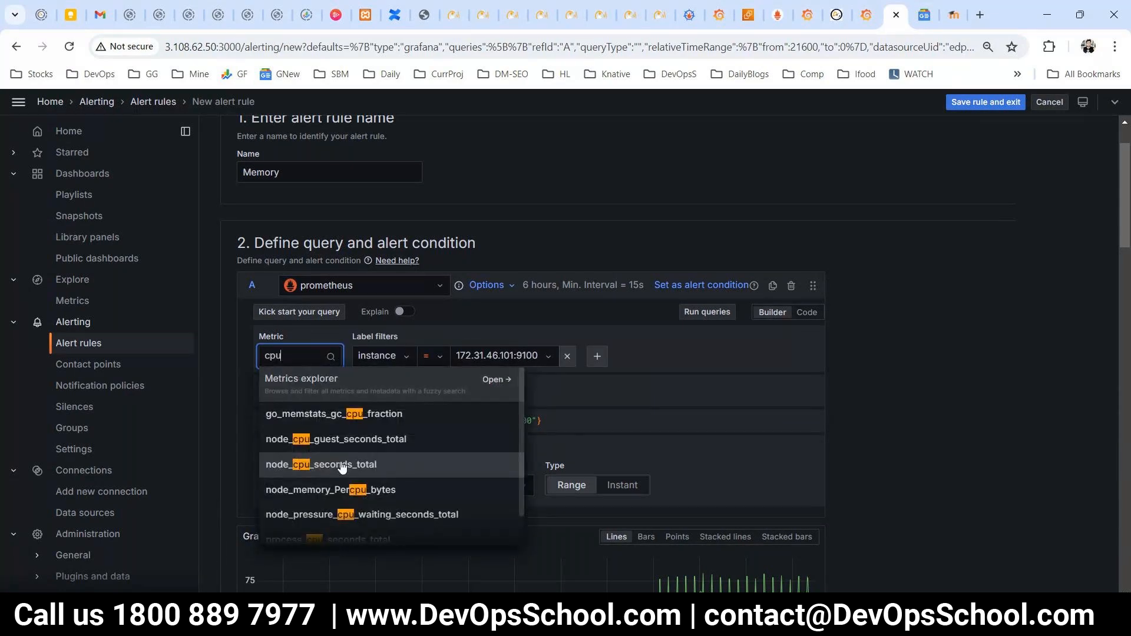
click(340, 464)
click(705, 316)
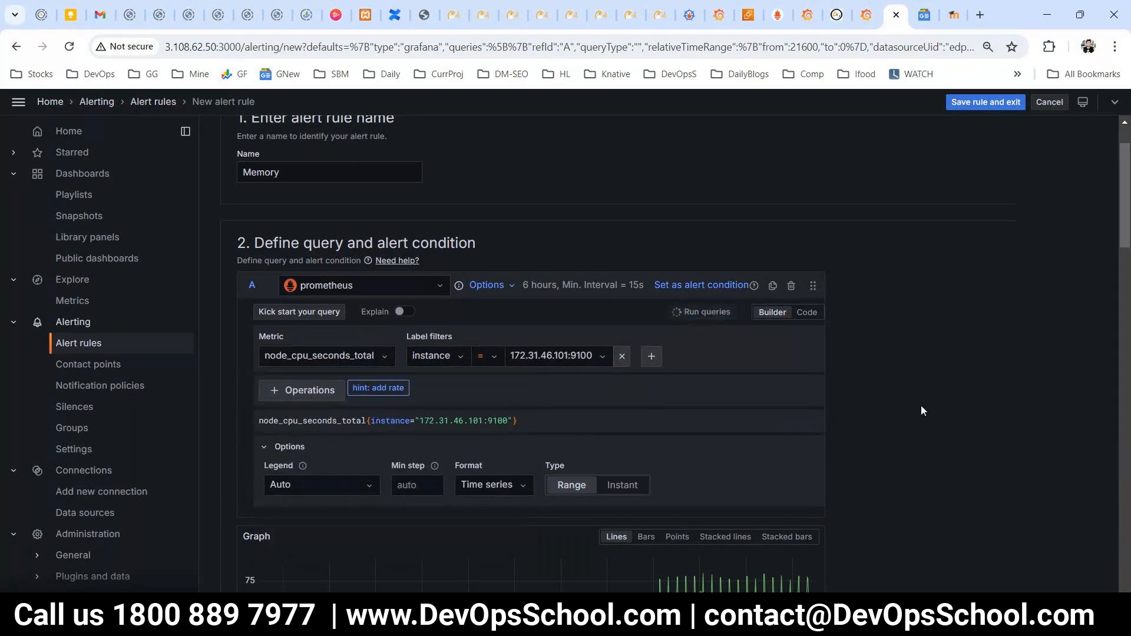
- Try saving with the CPU metric, read the save error, and check the Threshold expression's input and limit
scroll(922, 406, down, 4)
scroll(738, 354, up, 3)
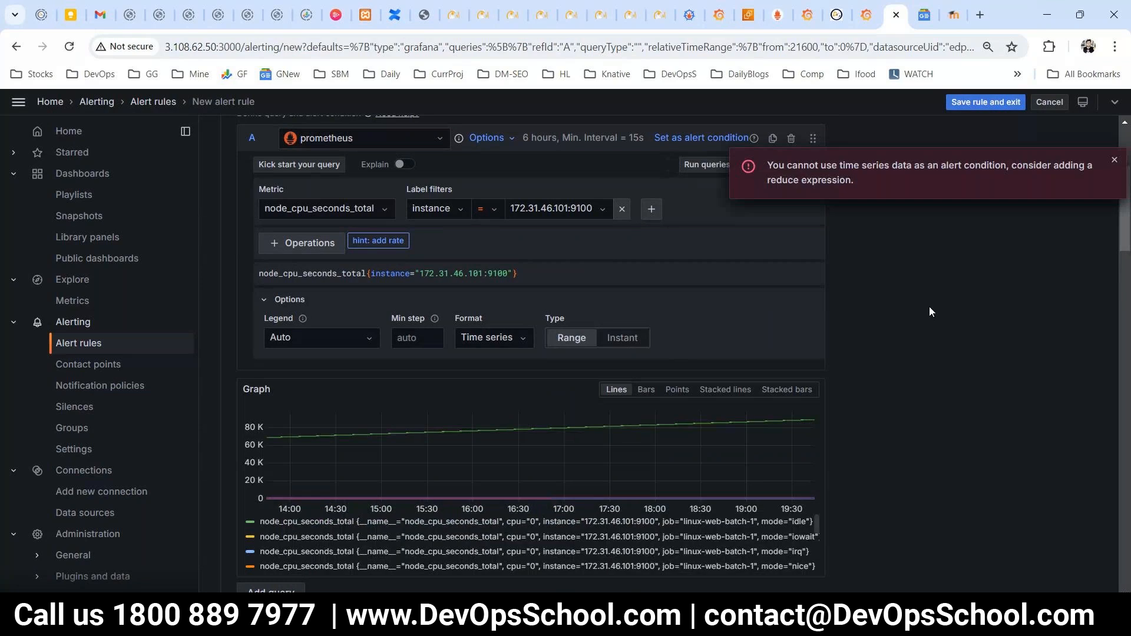
drag(940, 166, 1003, 167)
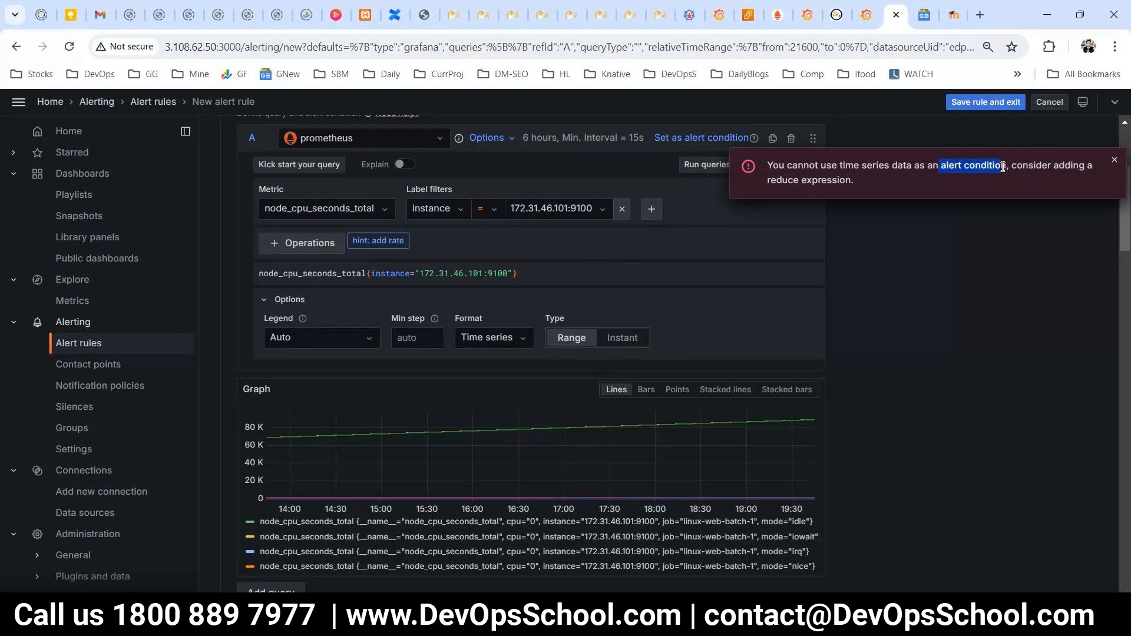
scroll(737, 388, down, 3)
scroll(737, 389, down, 3)
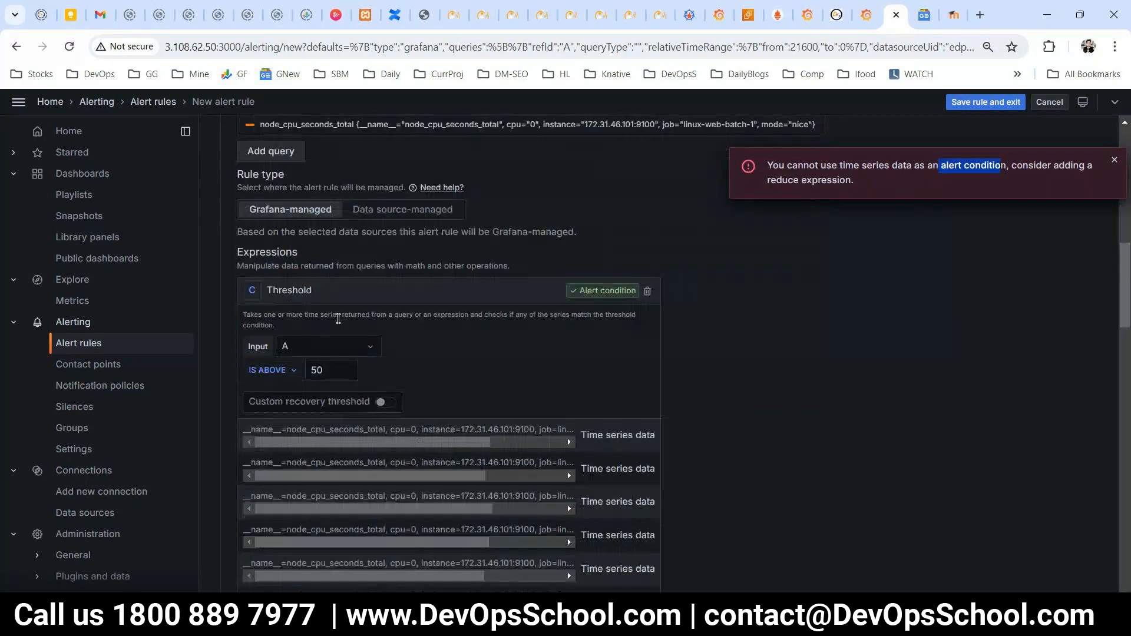
click(326, 346)
click(313, 377)
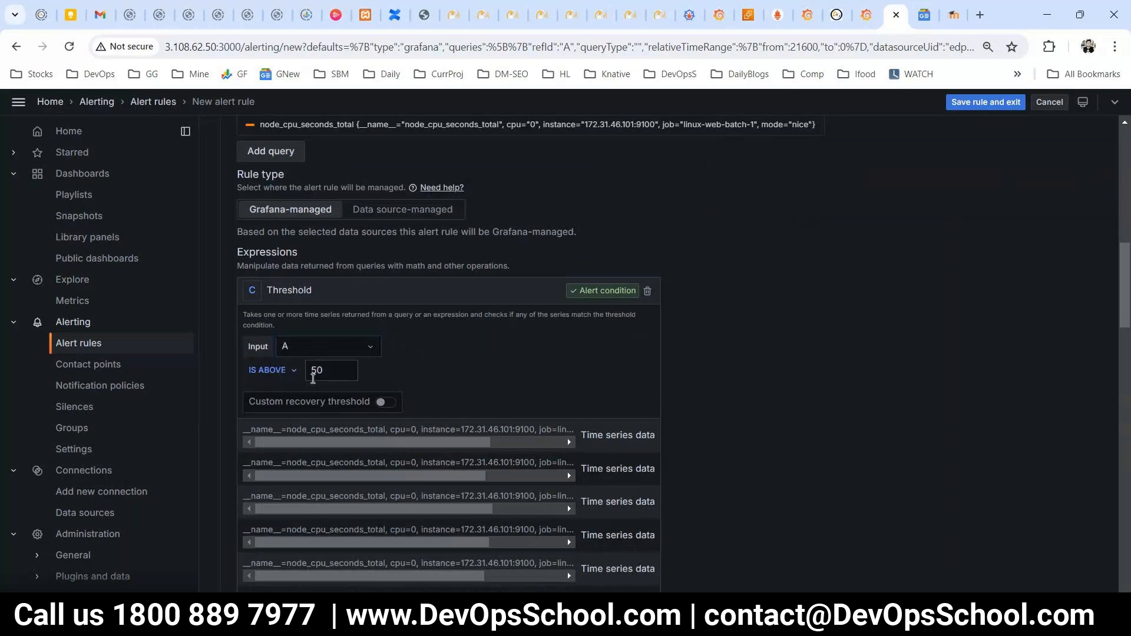
click(313, 377)
- Replace Threshold expression C with a new Threshold expression using input A and the condition IS ABOVE 50
click(648, 291)
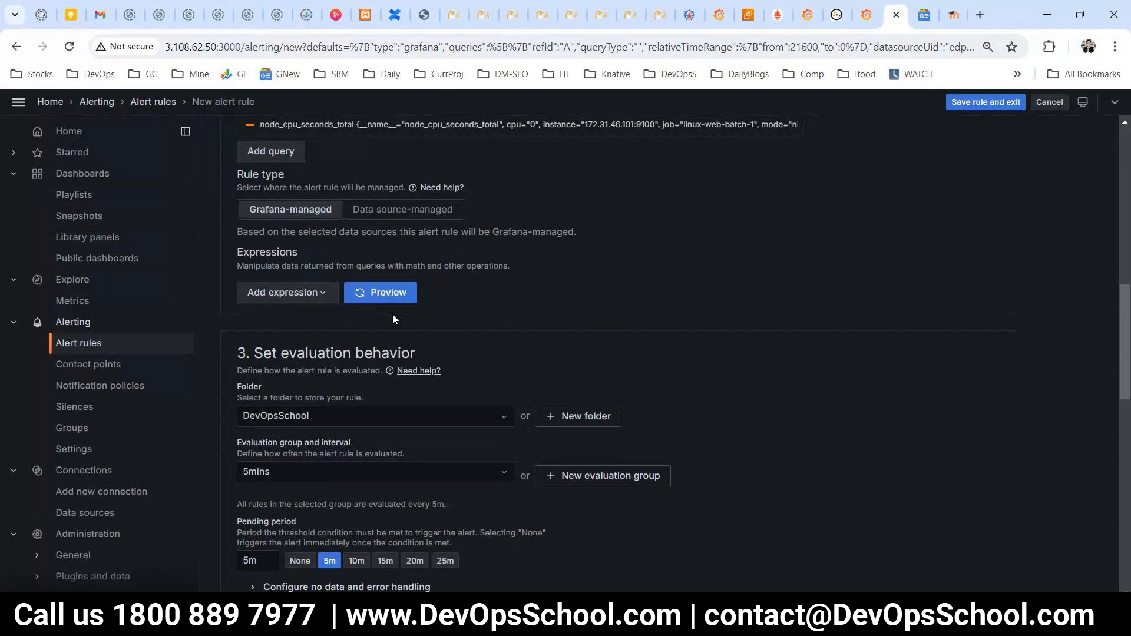
scroll(440, 345, up, 6)
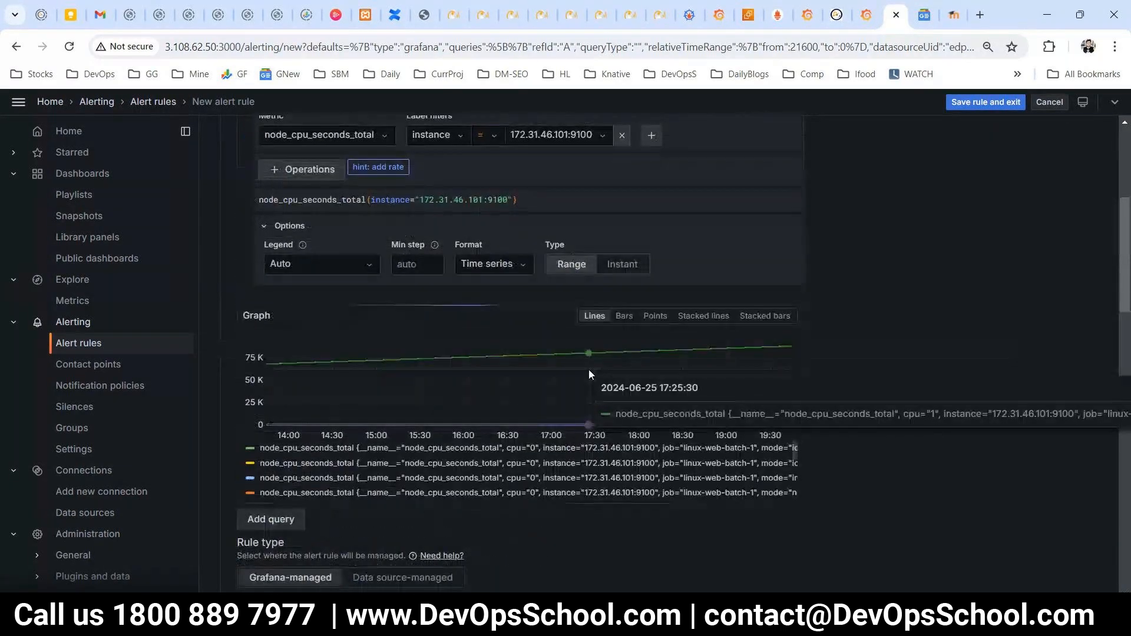
scroll(589, 370, down, 6)
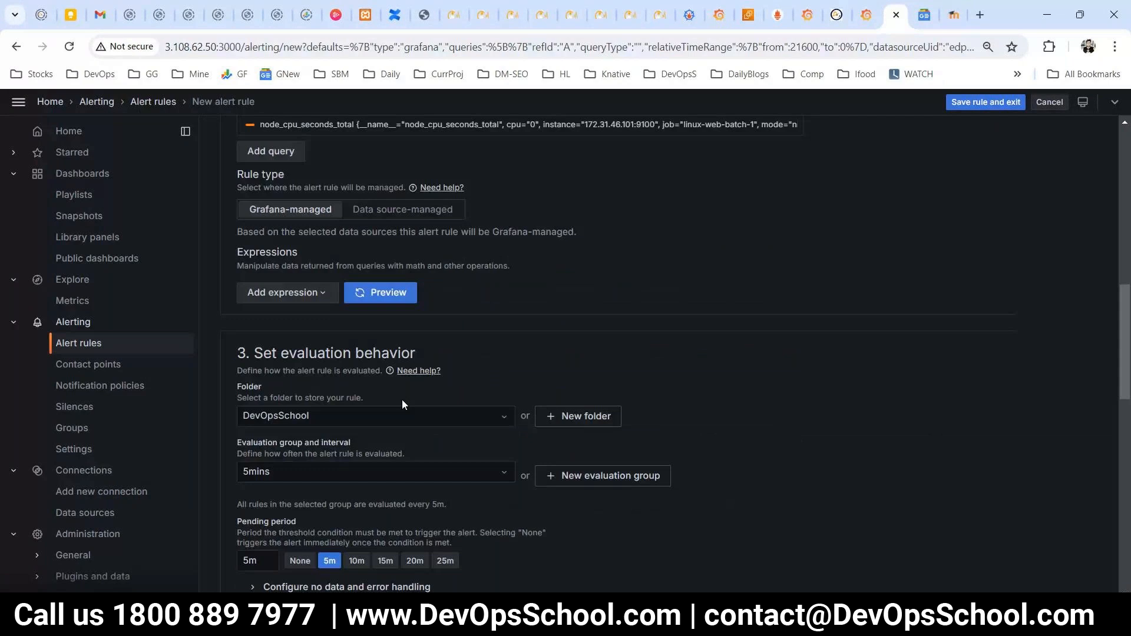
click(285, 292)
click(228, 406)
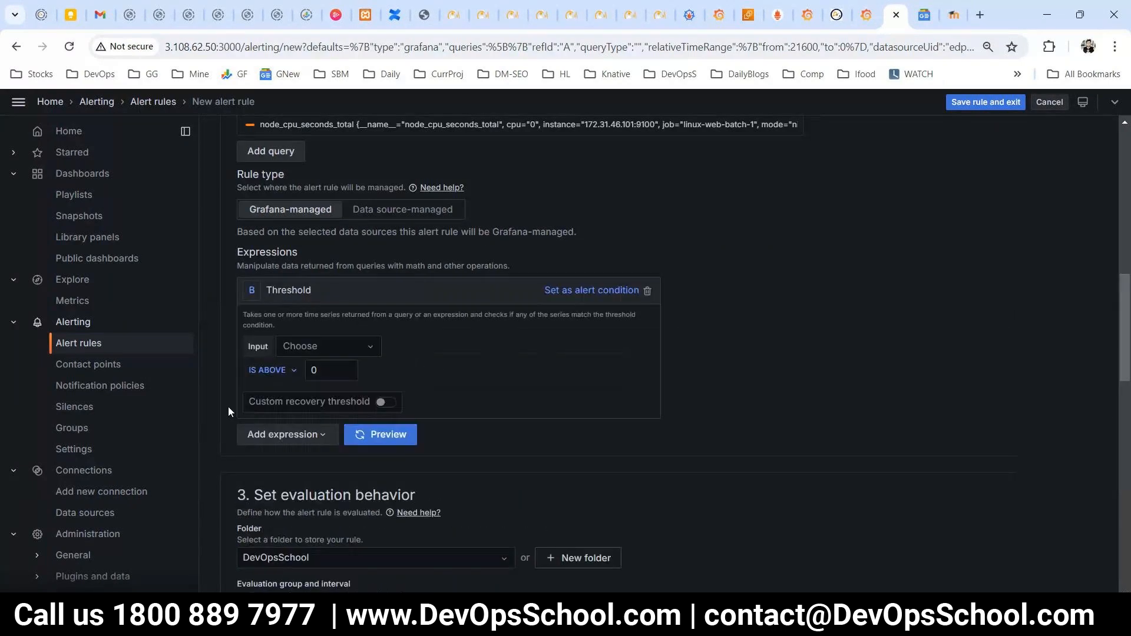
click(357, 348)
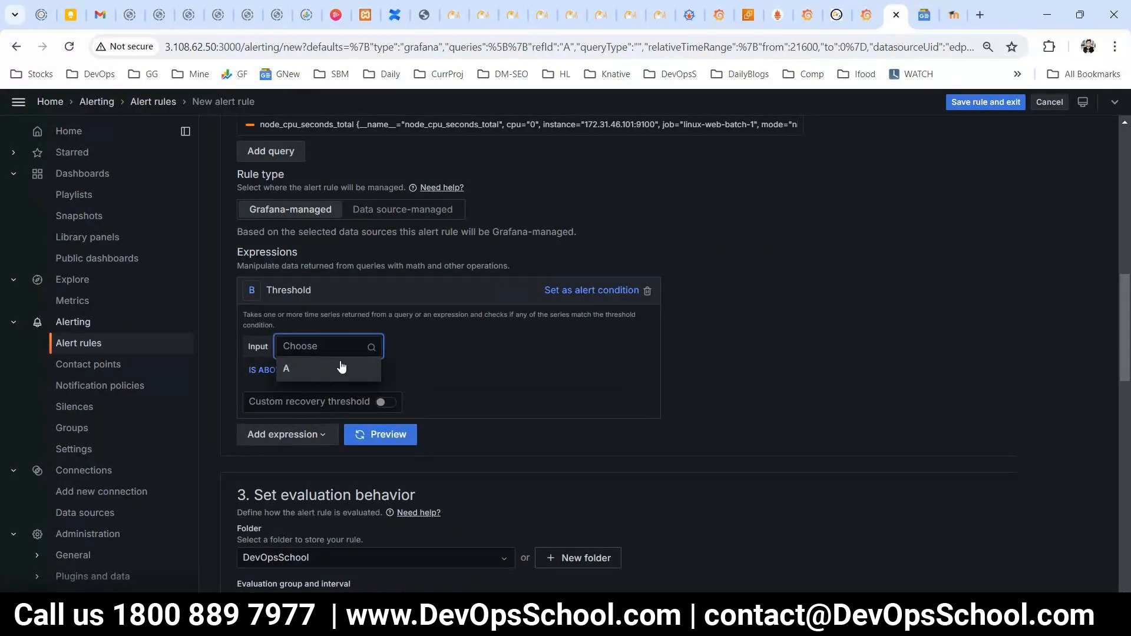
click(343, 370)
drag(346, 374, 278, 376)
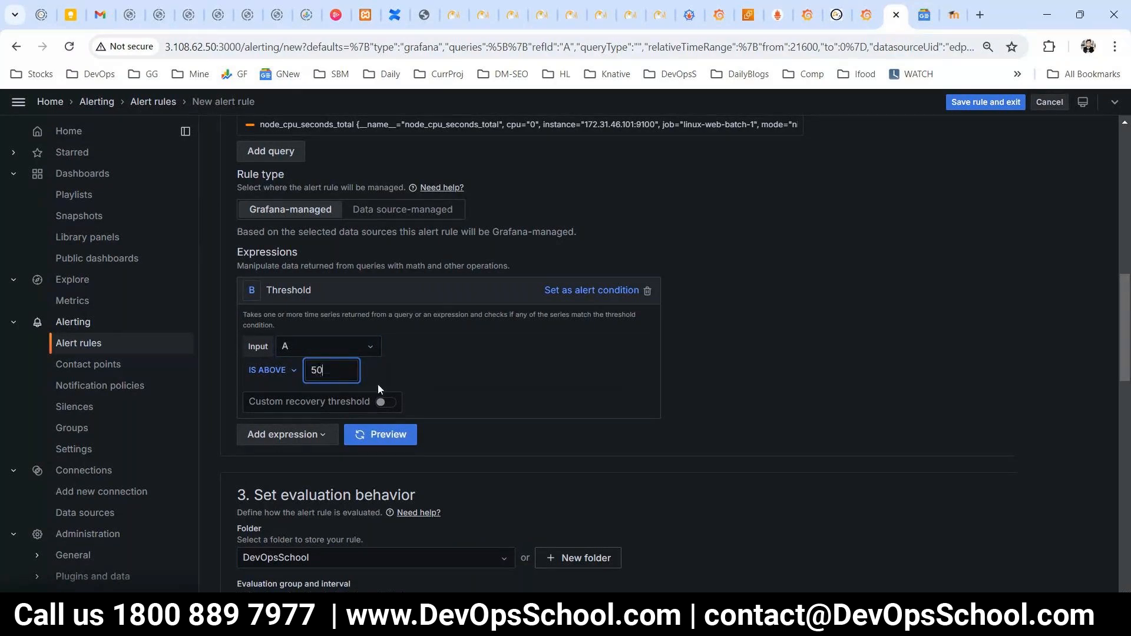
text(50)
- Try to save the rule with the new Threshold expression, read the error, and recheck query A's metric
click(986, 102)
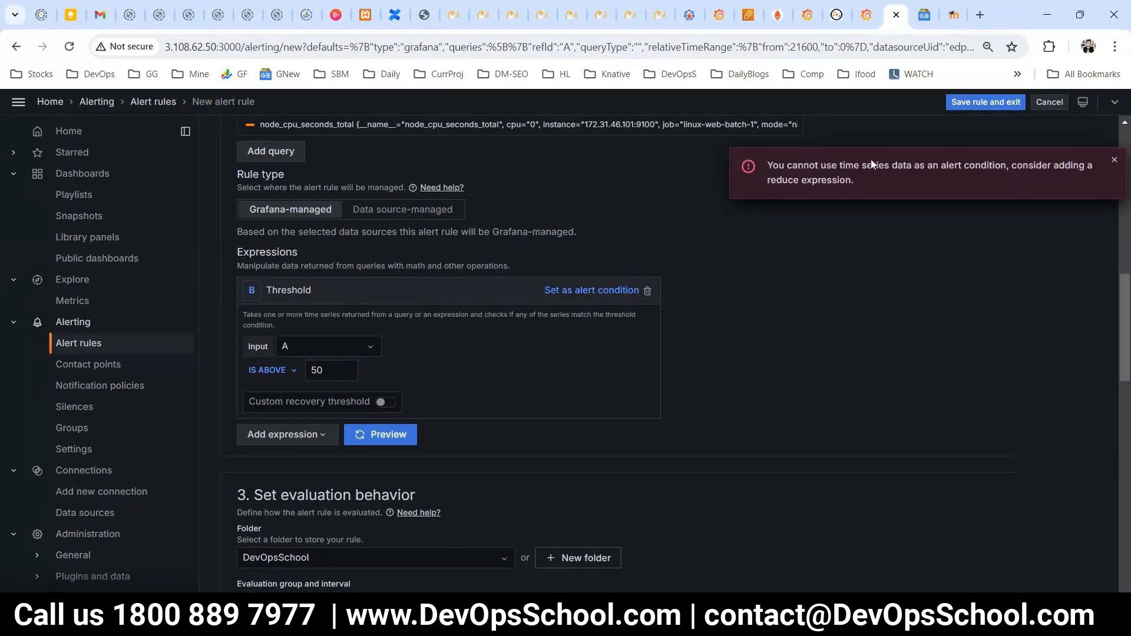
drag(871, 161, 918, 192)
scroll(811, 307, up, 4)
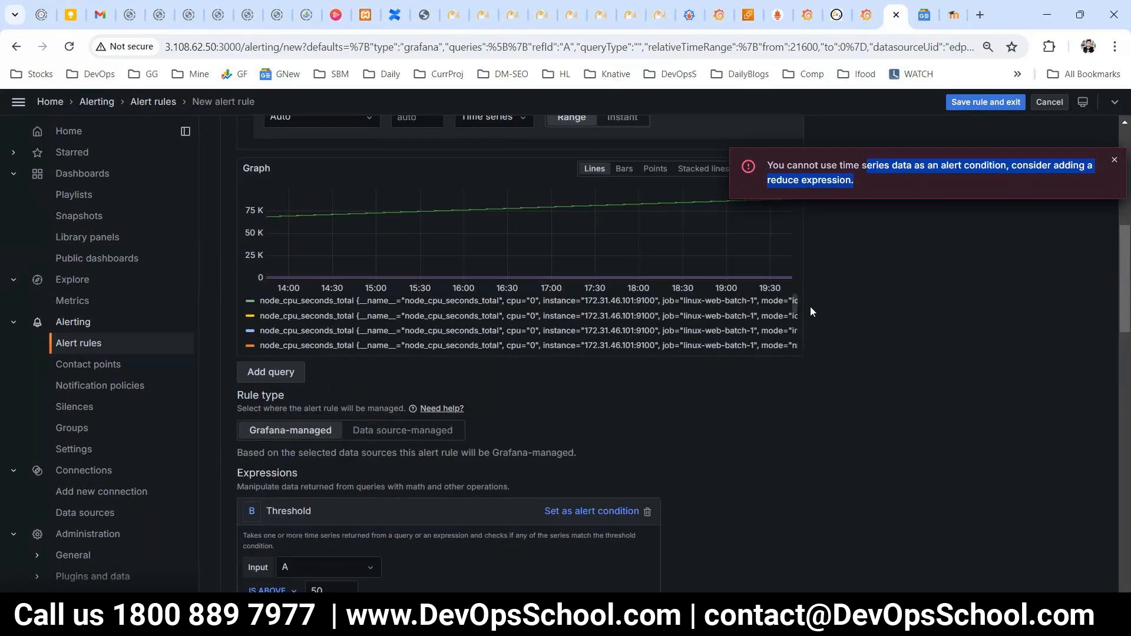
scroll(807, 306, up, 4)
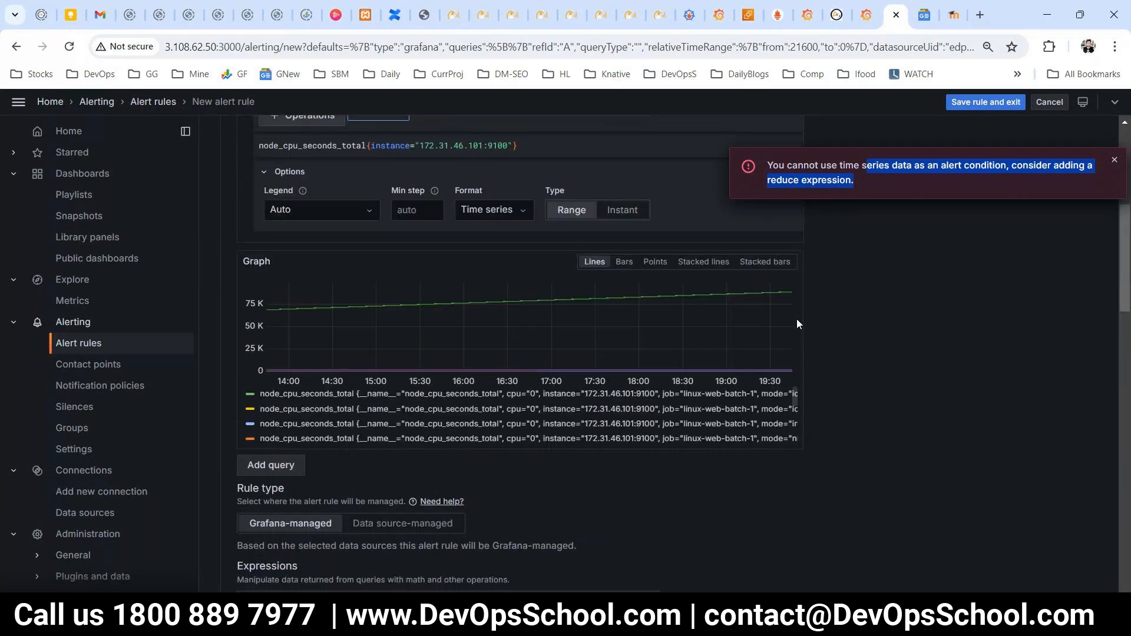
scroll(796, 322, up, 3)
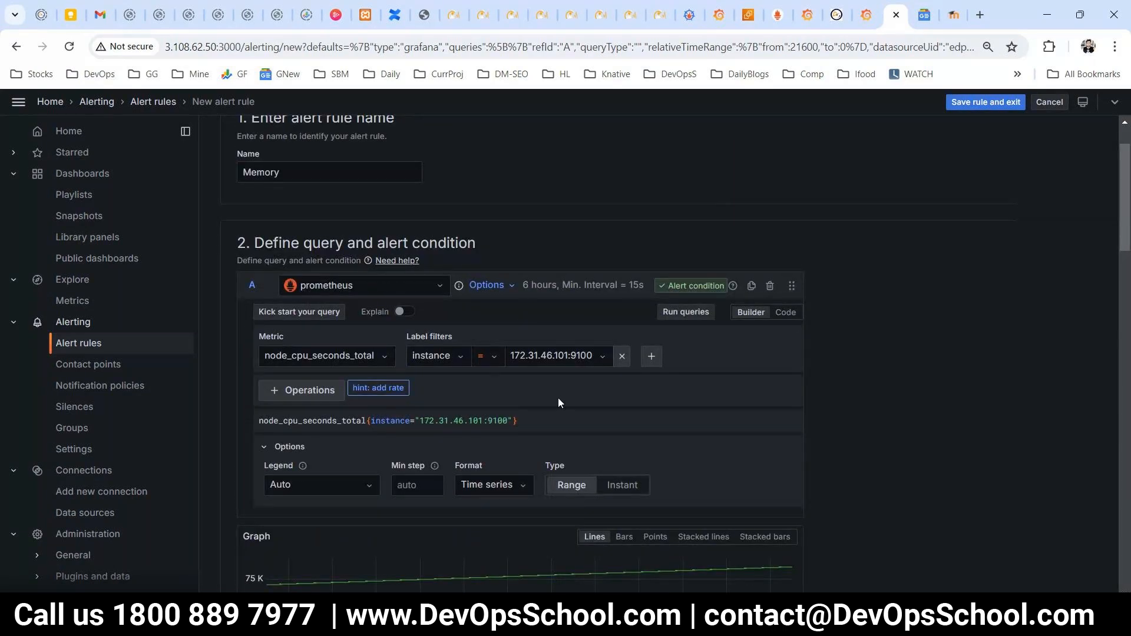
click(341, 355)
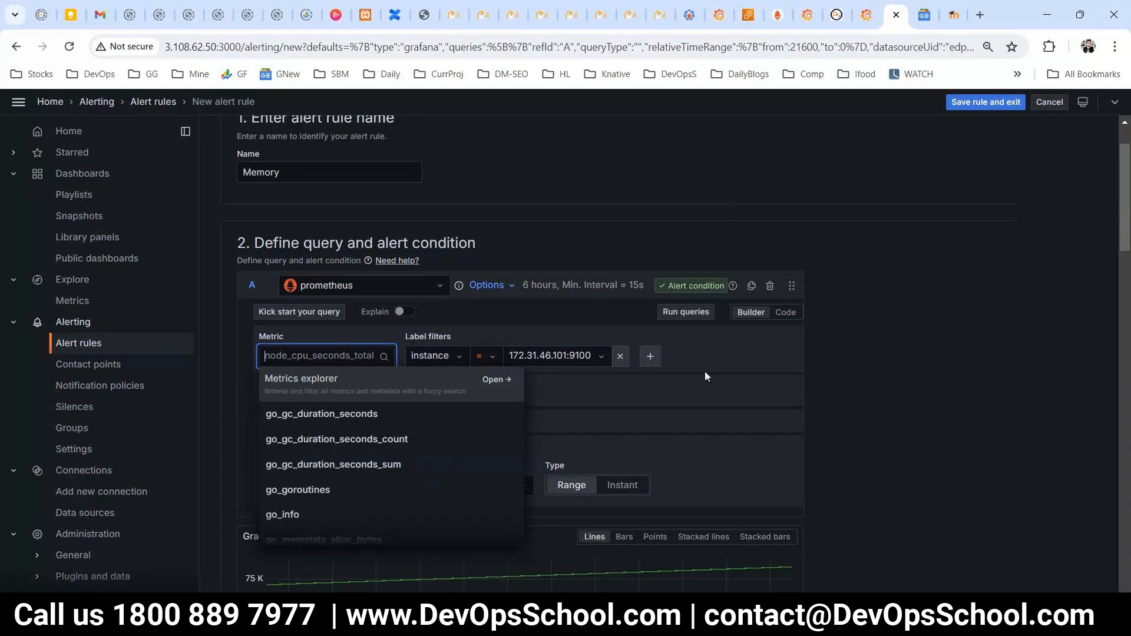
click(688, 347)
- Raise the Threshold expression's limit to 500000 and preview the rule's result
scroll(539, 393, down, 1)
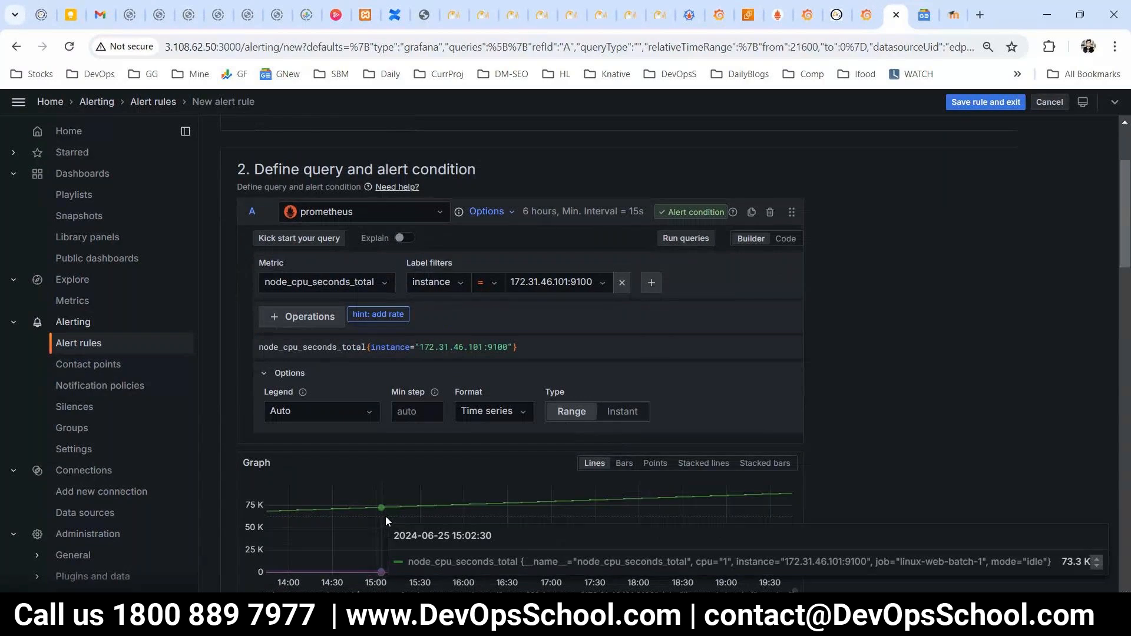
scroll(413, 514, down, 4)
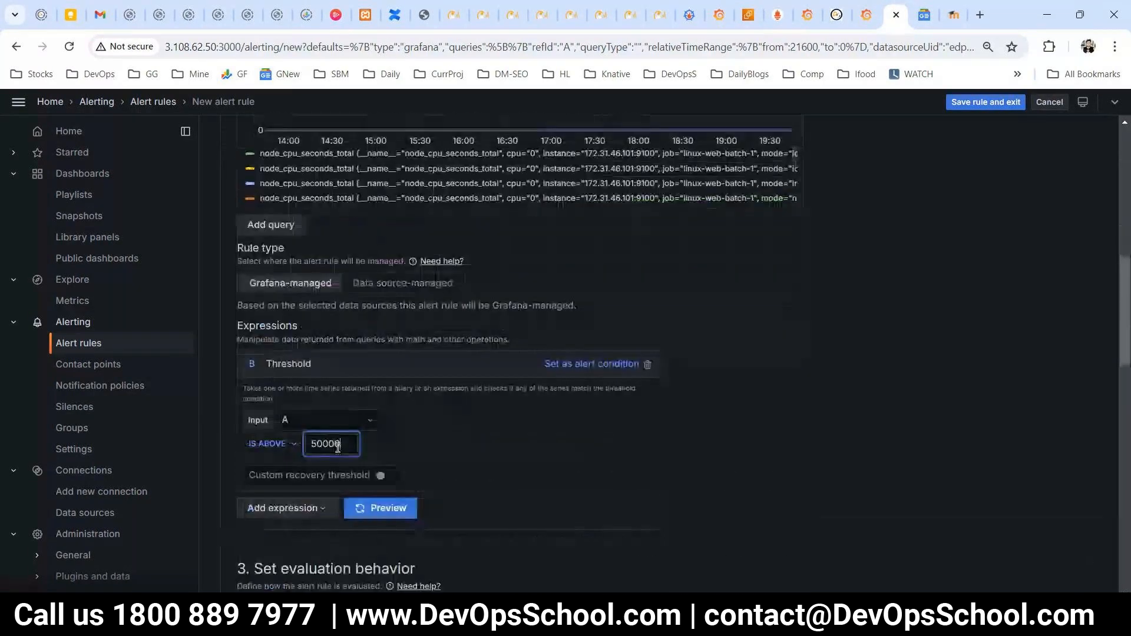
text(0000)
click(406, 508)
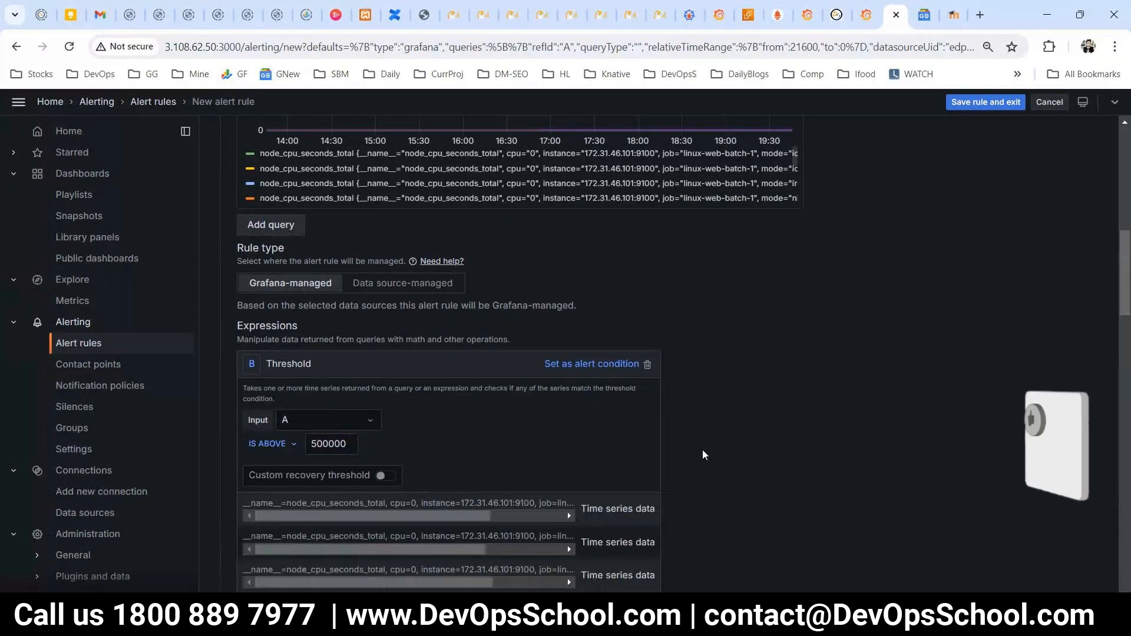
- Try to save the alert rule with the raised threshold
scroll(701, 449, up, 5)
scroll(717, 430, up, 2)
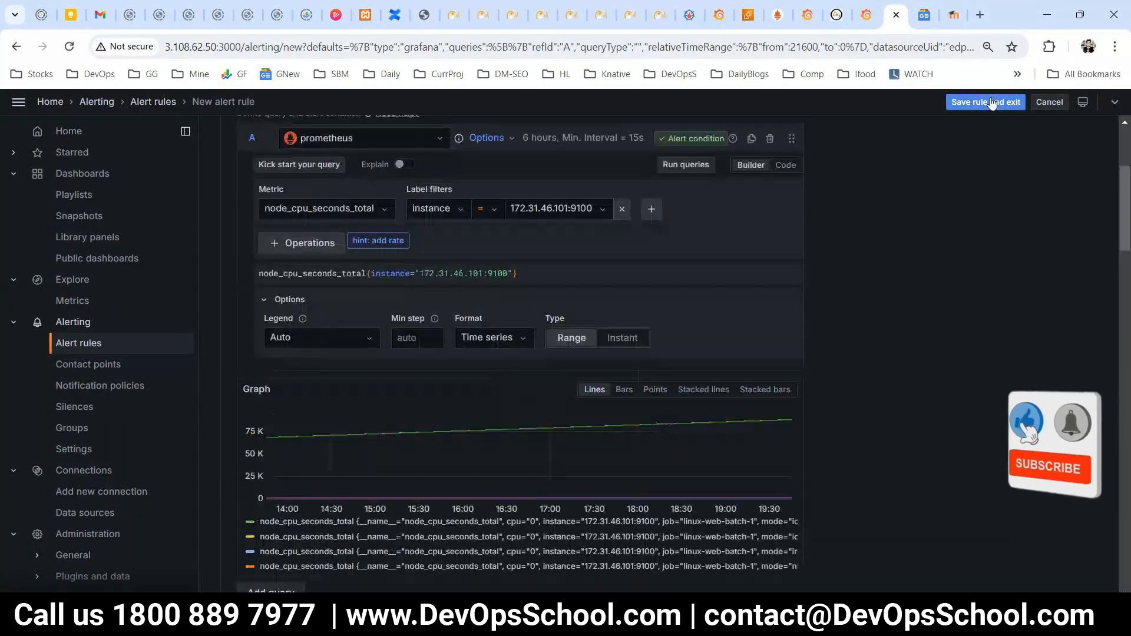
click(990, 102)
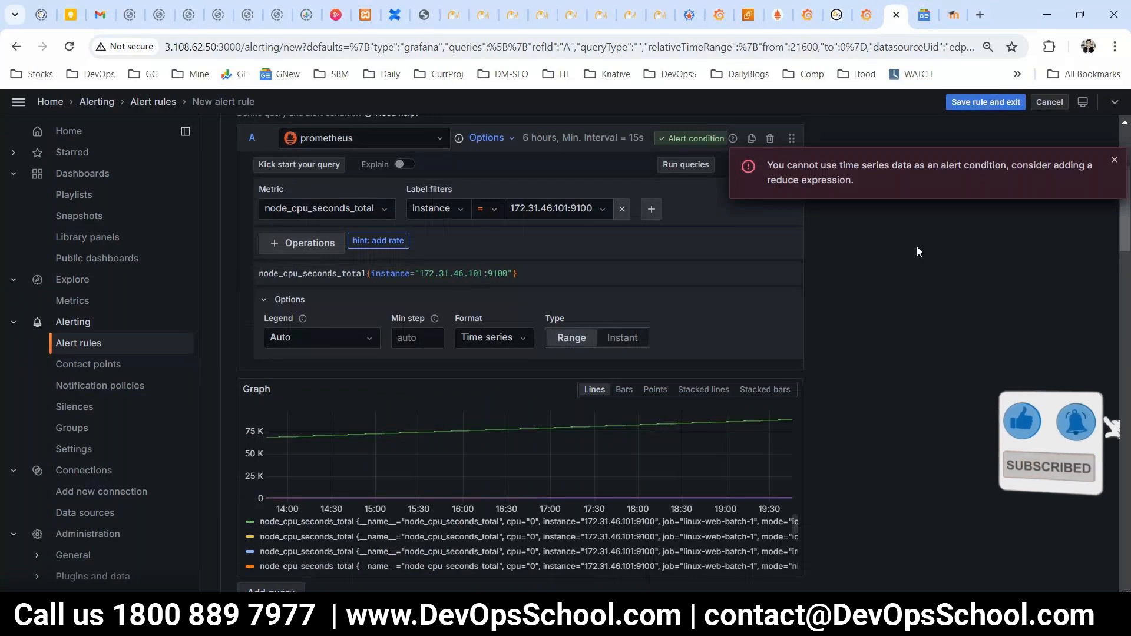
- Lower the Threshold limit by removing trailing zeros, look over the previewed series, and try saving the rule again
mouse_move(491, 500)
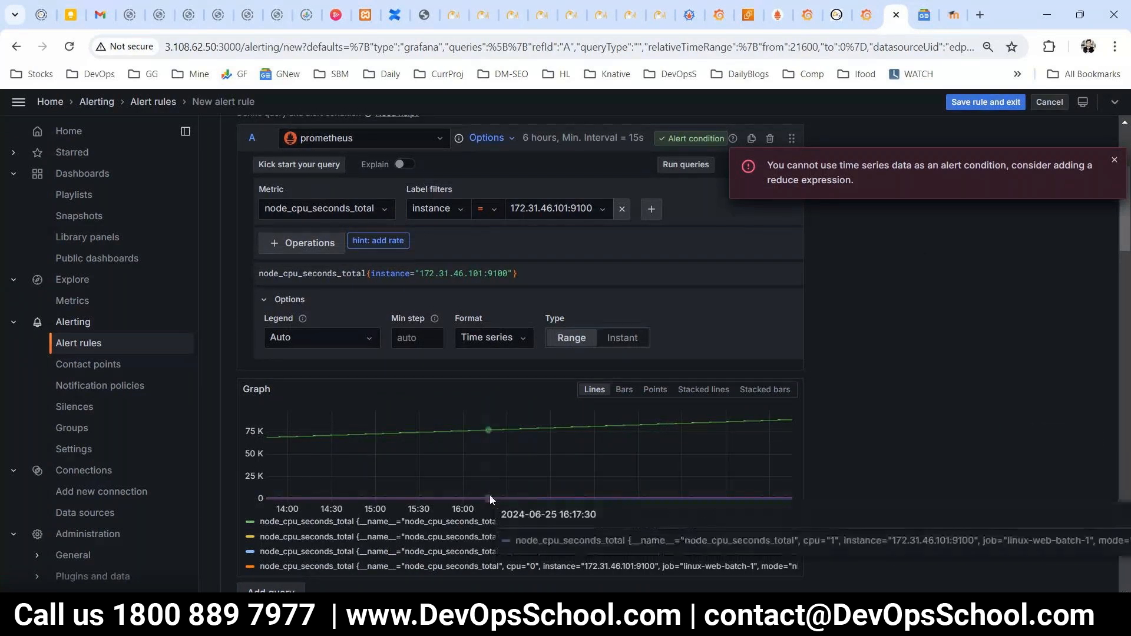
scroll(314, 331, down, 10)
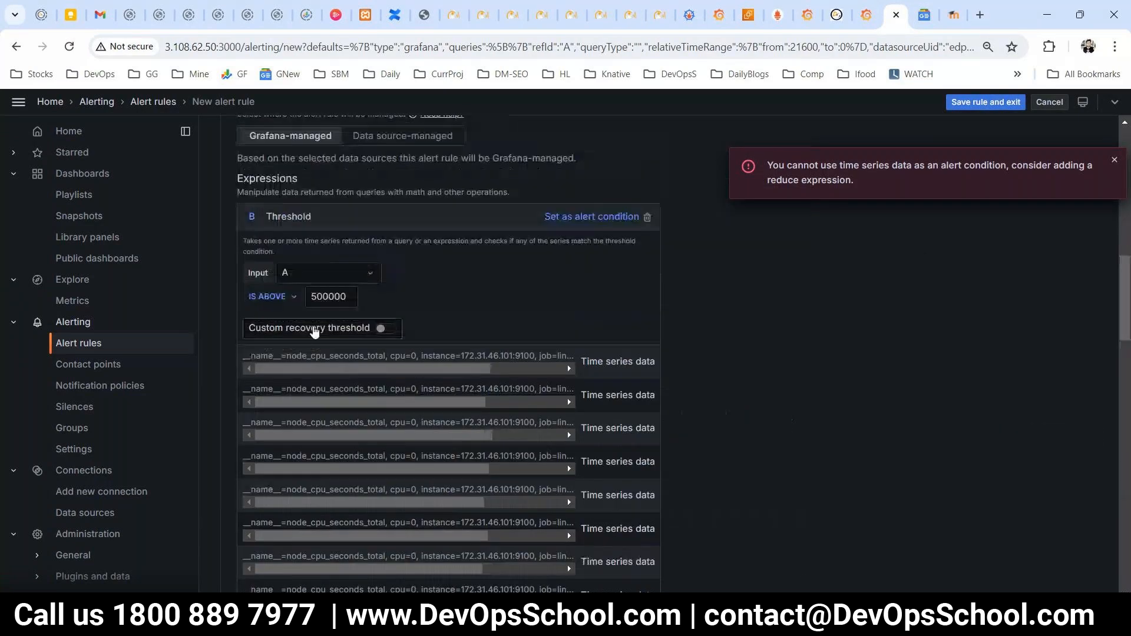
click(357, 296)
drag(356, 296, 336, 295)
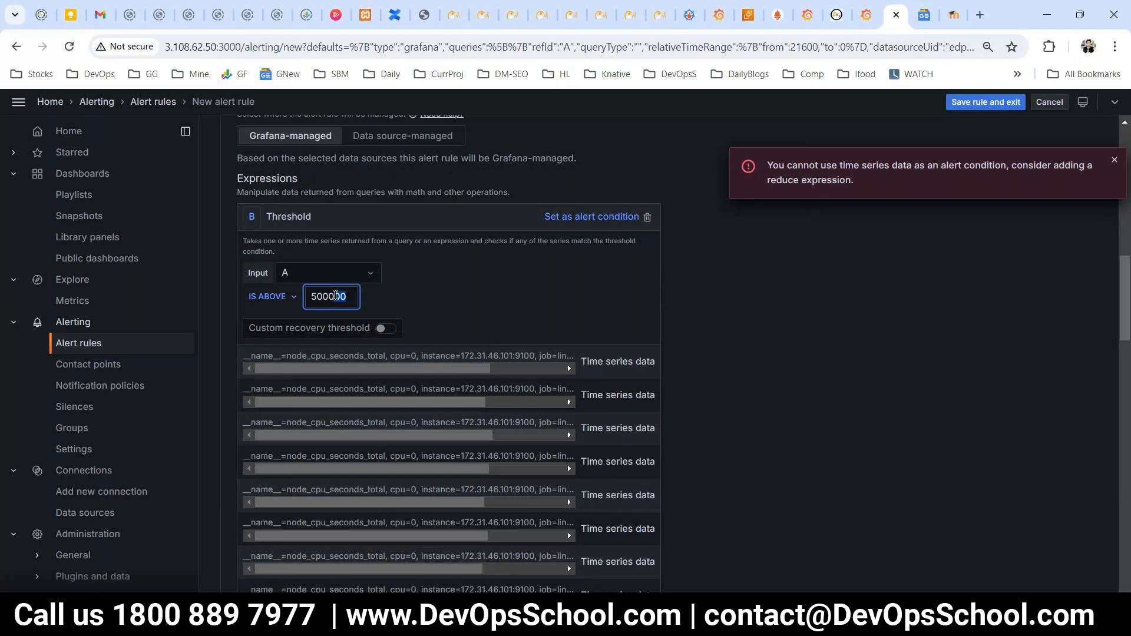
key(BackSpace)
scroll(629, 404, down, 8)
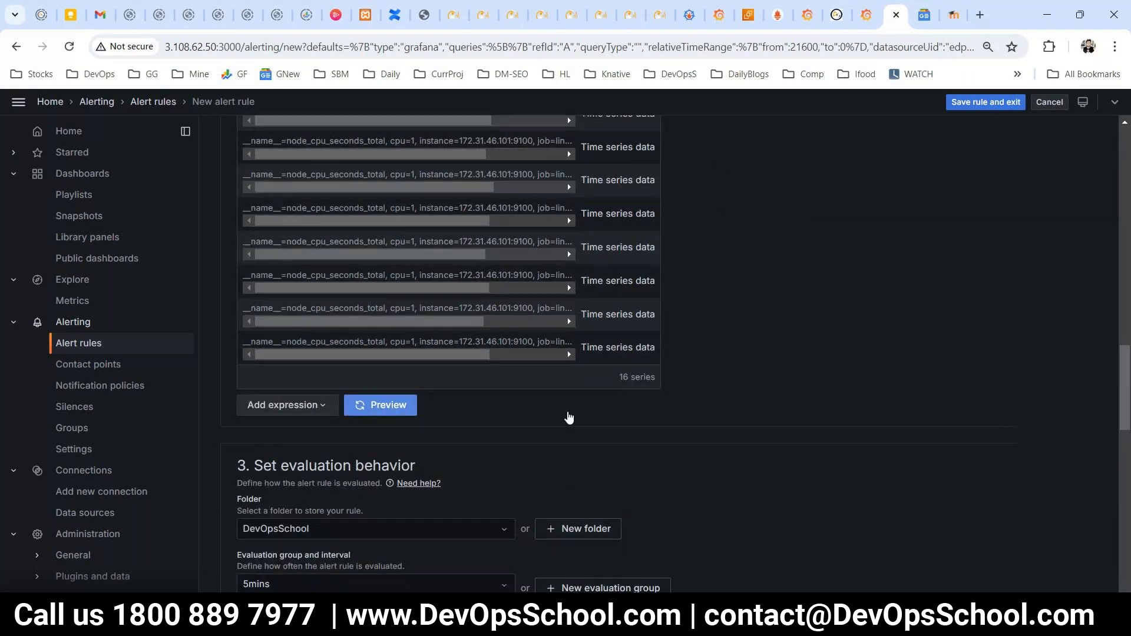
scroll(467, 462, up, 1)
scroll(467, 462, down, 1)
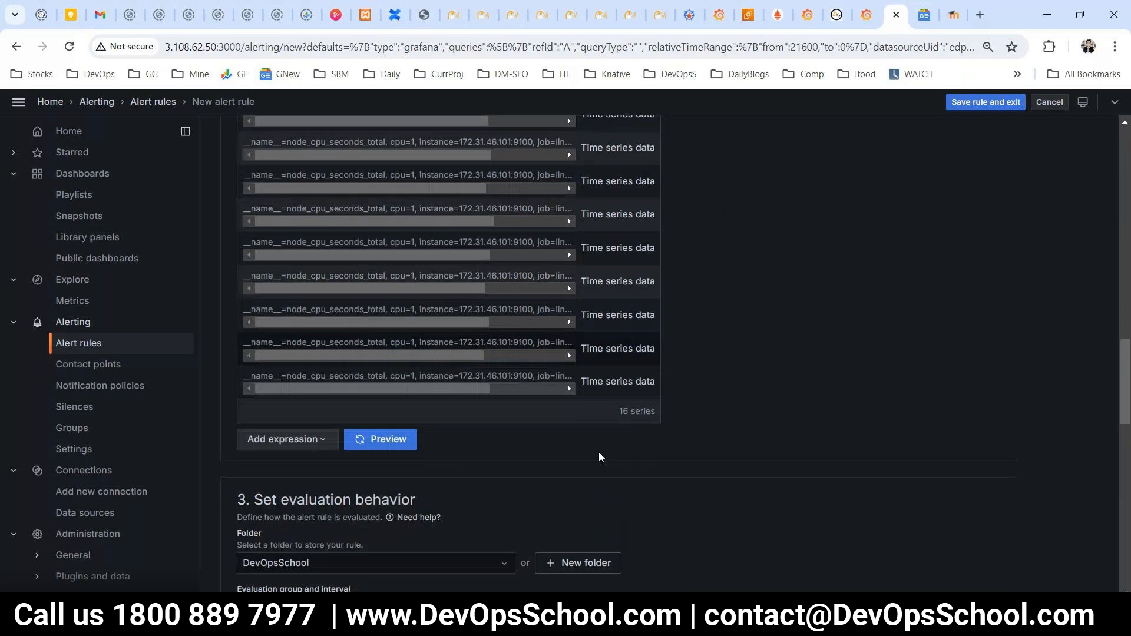
scroll(800, 348, down, 1)
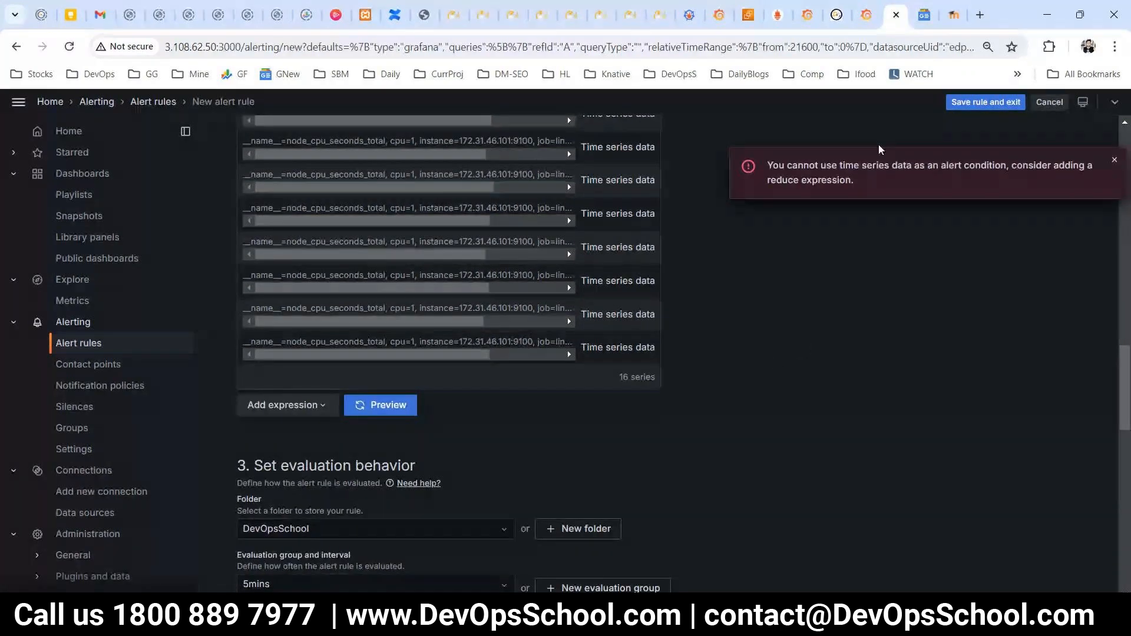
scroll(643, 290, up, 4)
- Abandon the unsaved alert rule and open the list of dashboards
click(78, 343)
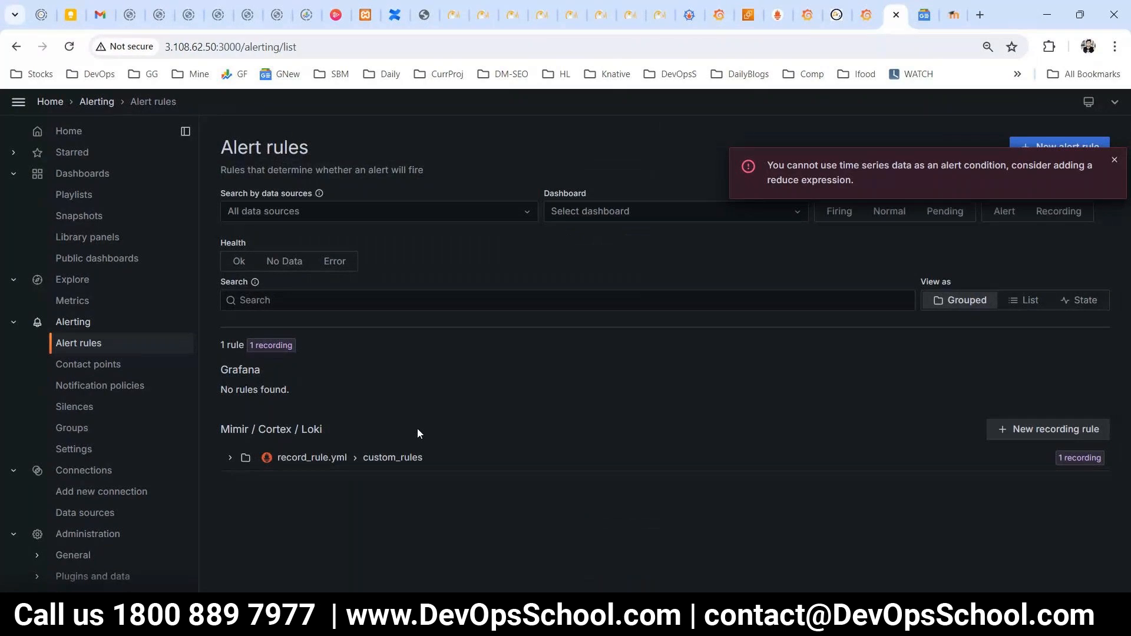
click(83, 176)
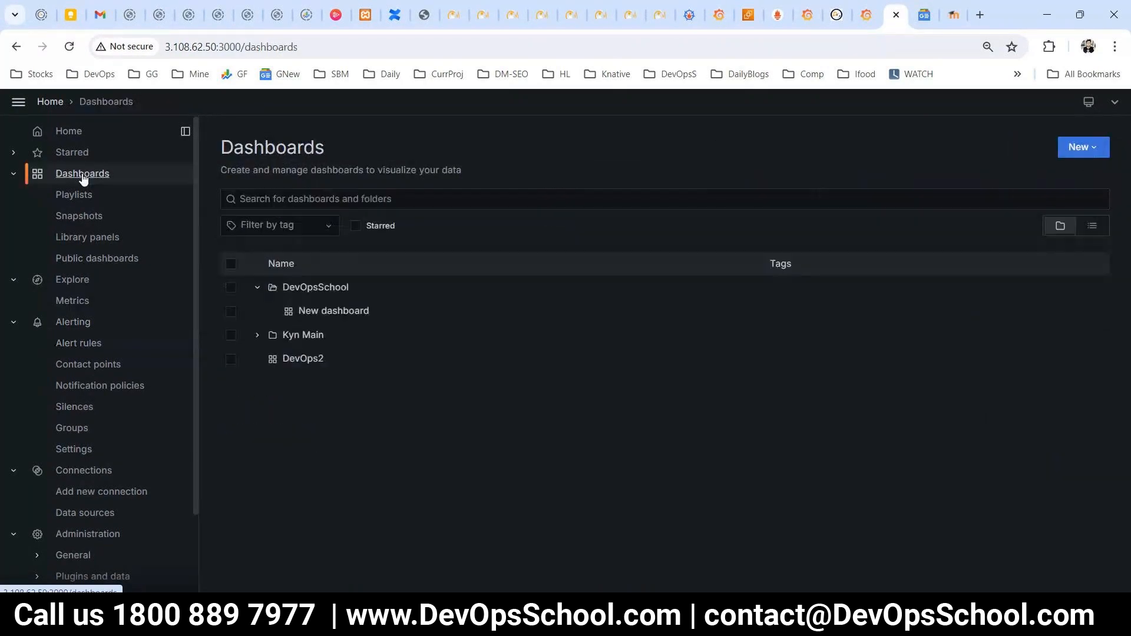
- Start a new alert rule from the first Memory panel of the DevOps2 dashboard
click(312, 293)
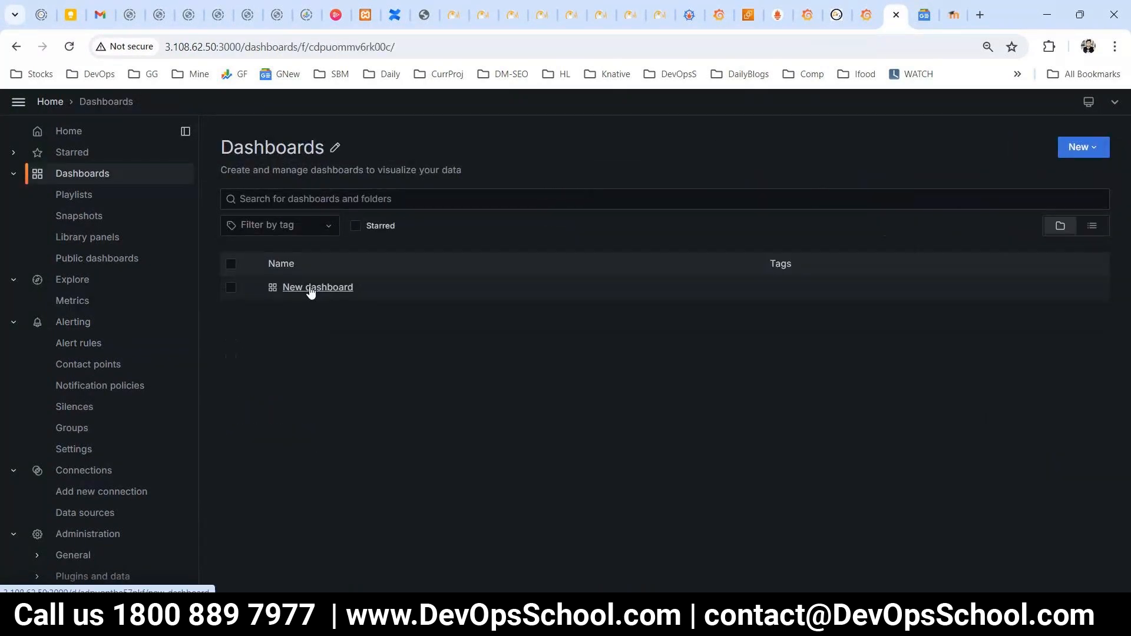
click(306, 334)
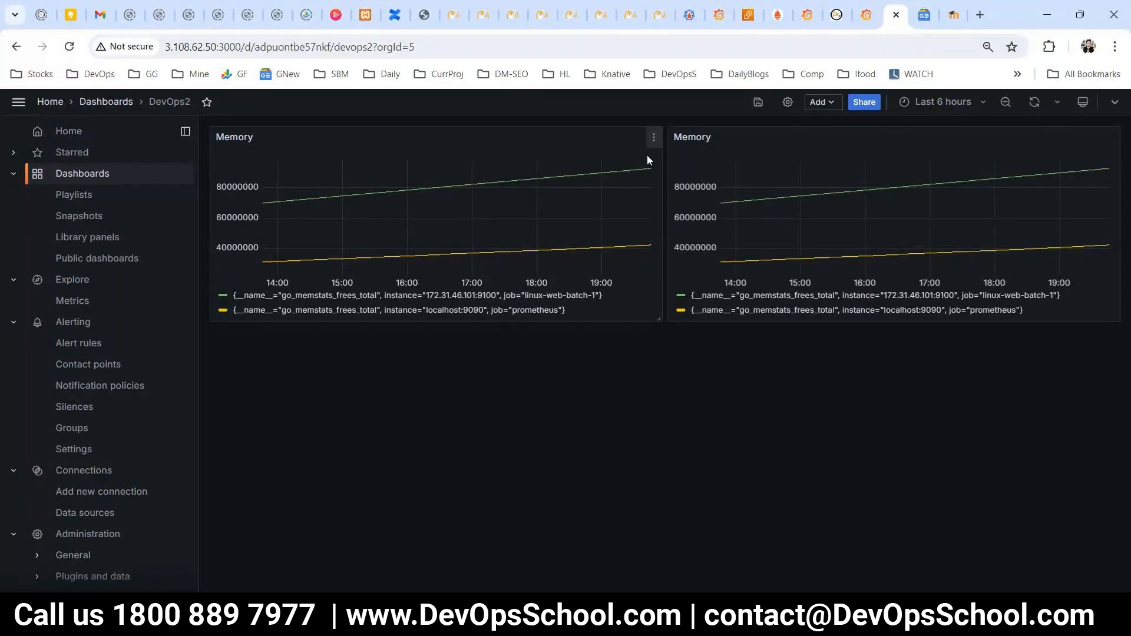
click(654, 137)
mouse_move(569, 250)
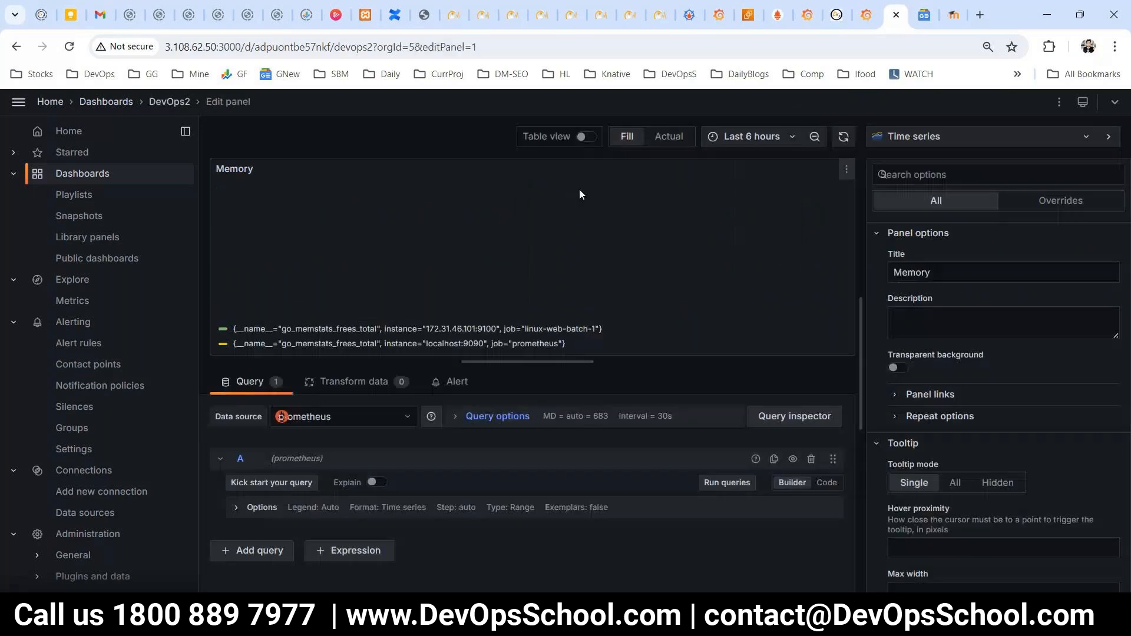
click(454, 382)
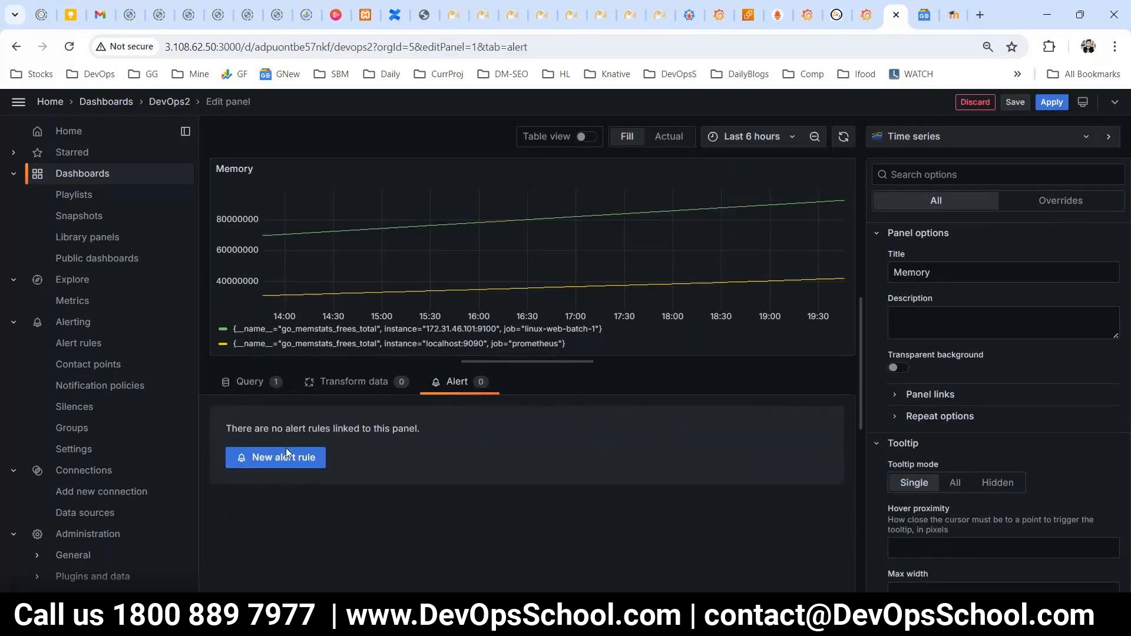
click(269, 463)
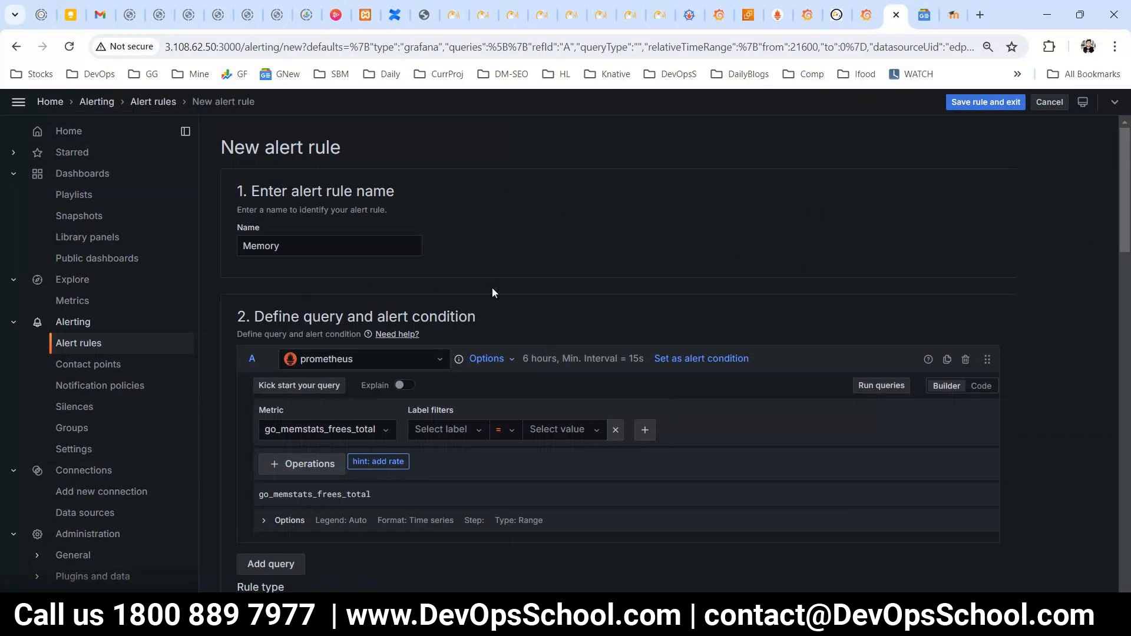
- Filter query A by the label instance equal to 172.31.46.101:9100
scroll(495, 348, down, 2)
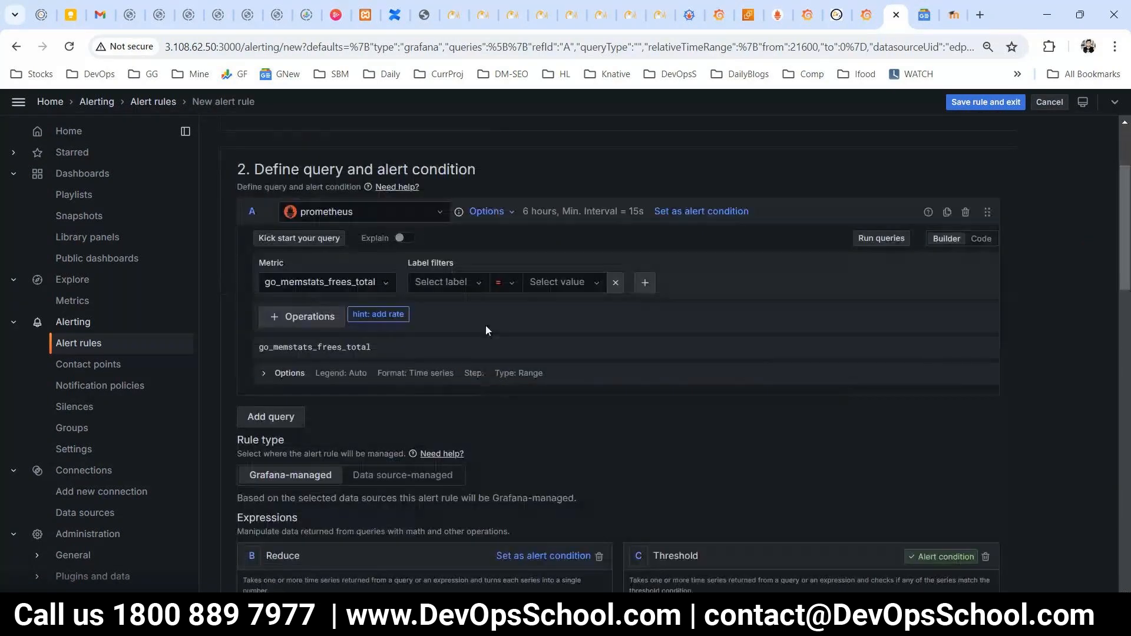
click(442, 282)
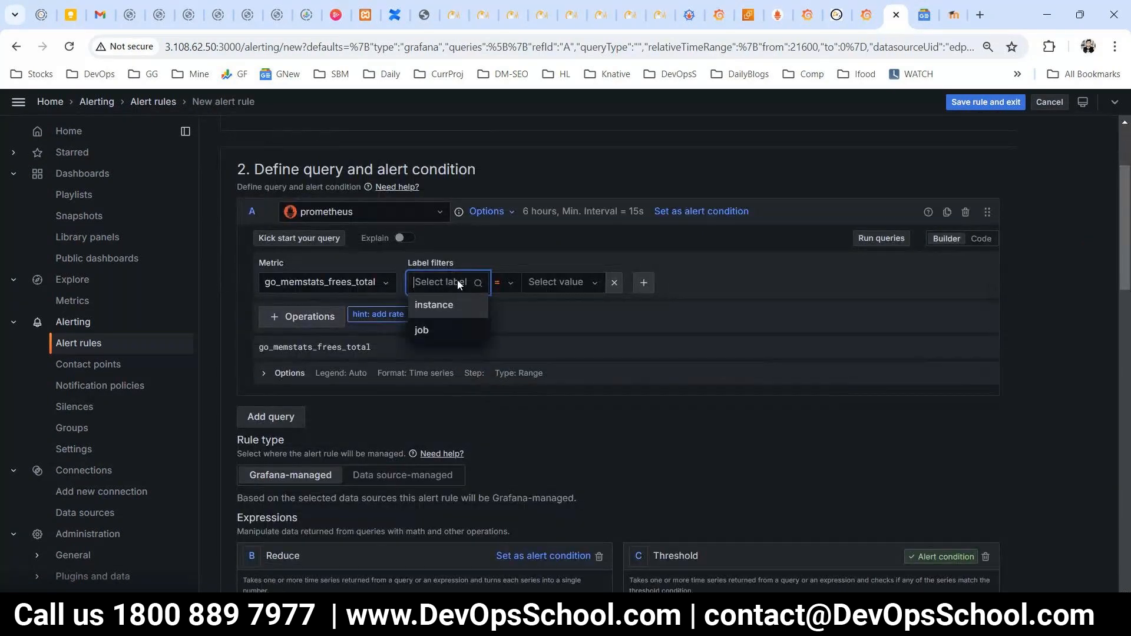
click(434, 308)
click(532, 305)
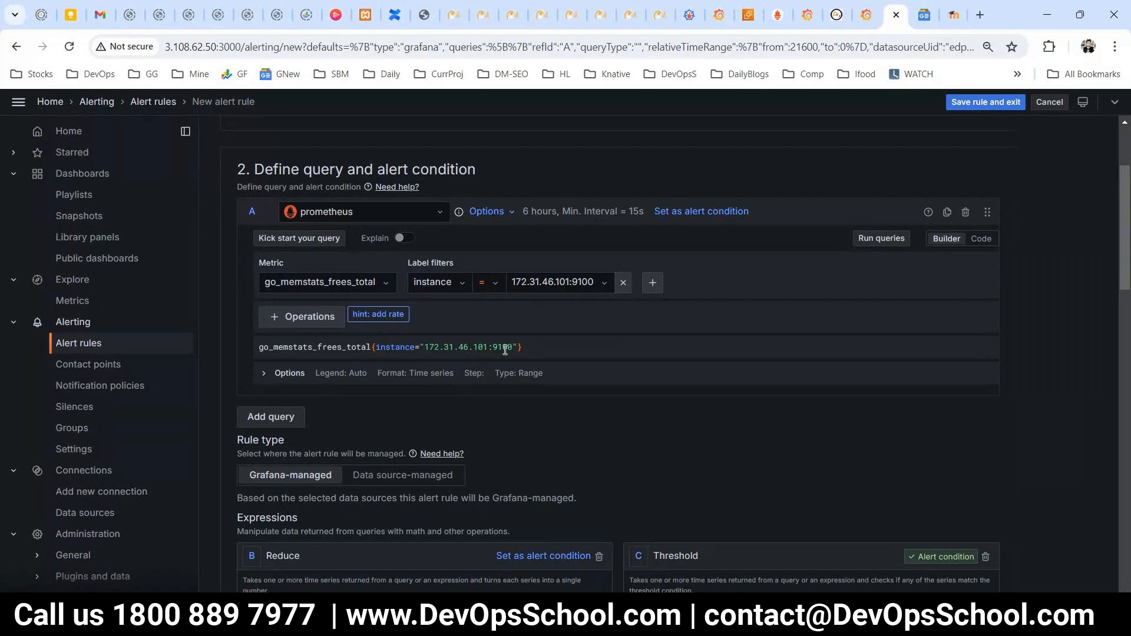
- Set the Threshold expression's limit to 1000 and preview the rule's result
scroll(674, 444, down, 1)
scroll(755, 474, down, 2)
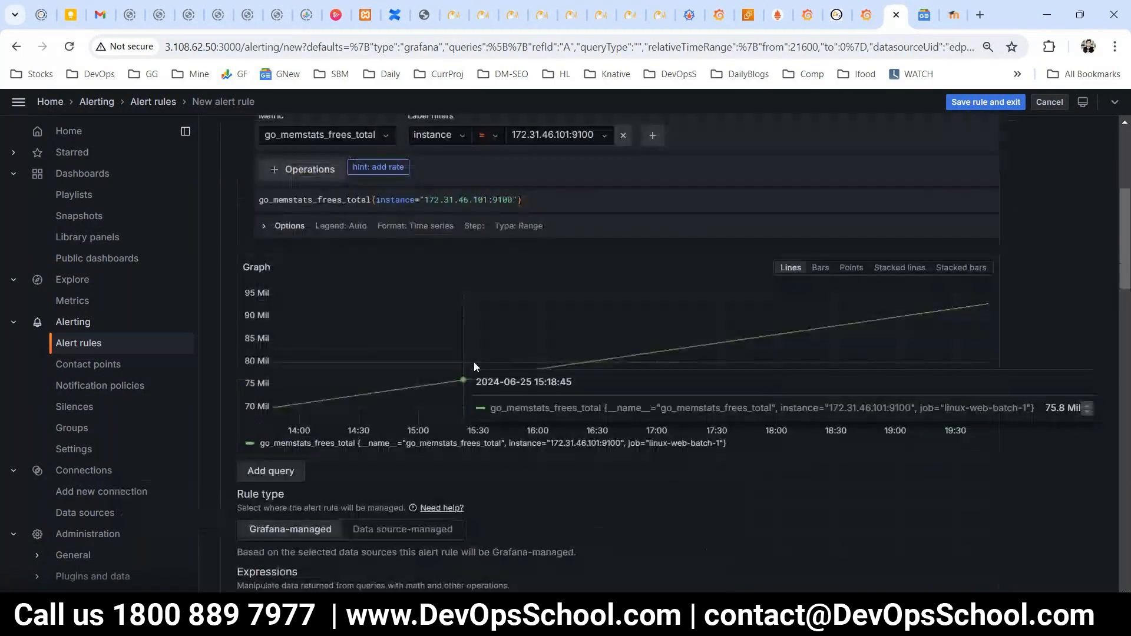
scroll(719, 321, down, 6)
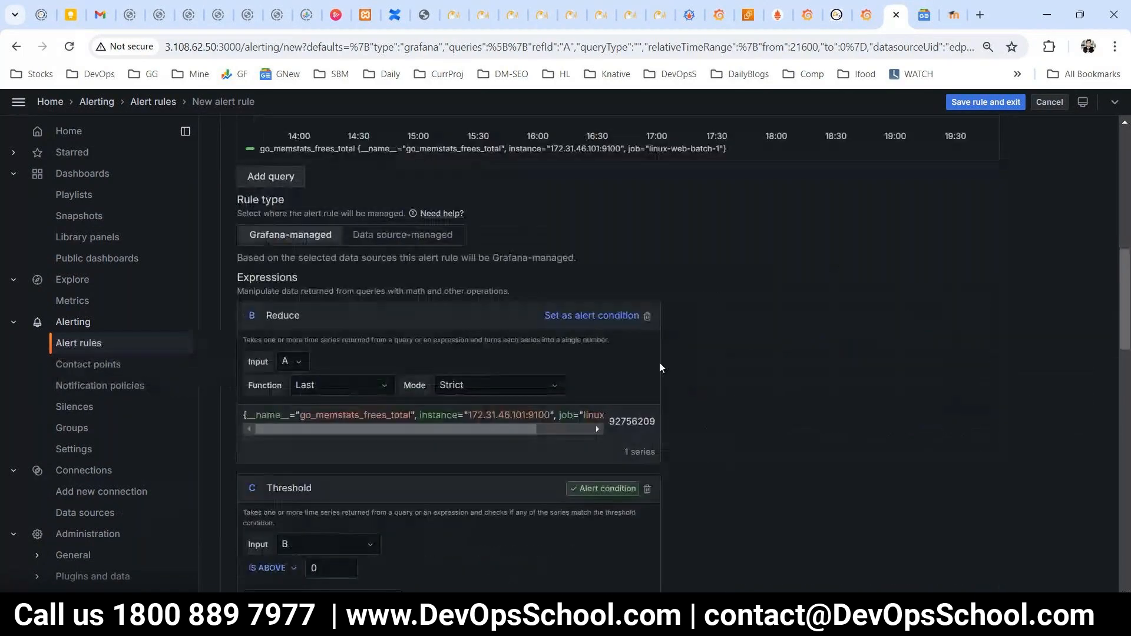
scroll(416, 441, down, 2)
scroll(417, 440, up, 1)
scroll(427, 430, down, 1)
scroll(341, 423, up, 1)
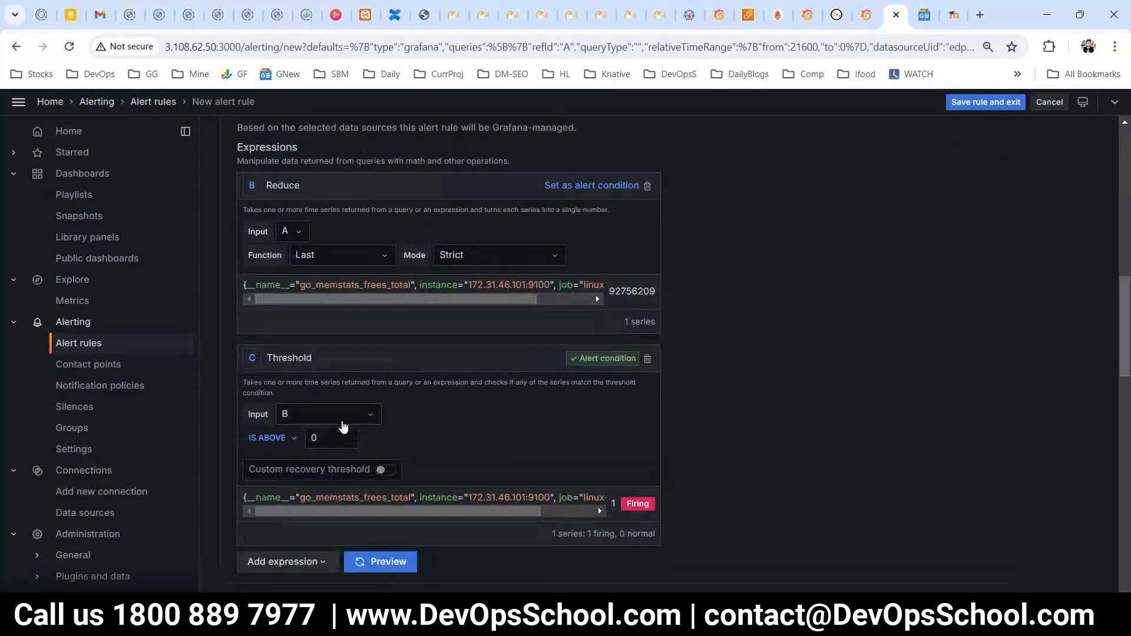
scroll(429, 461, up, 2)
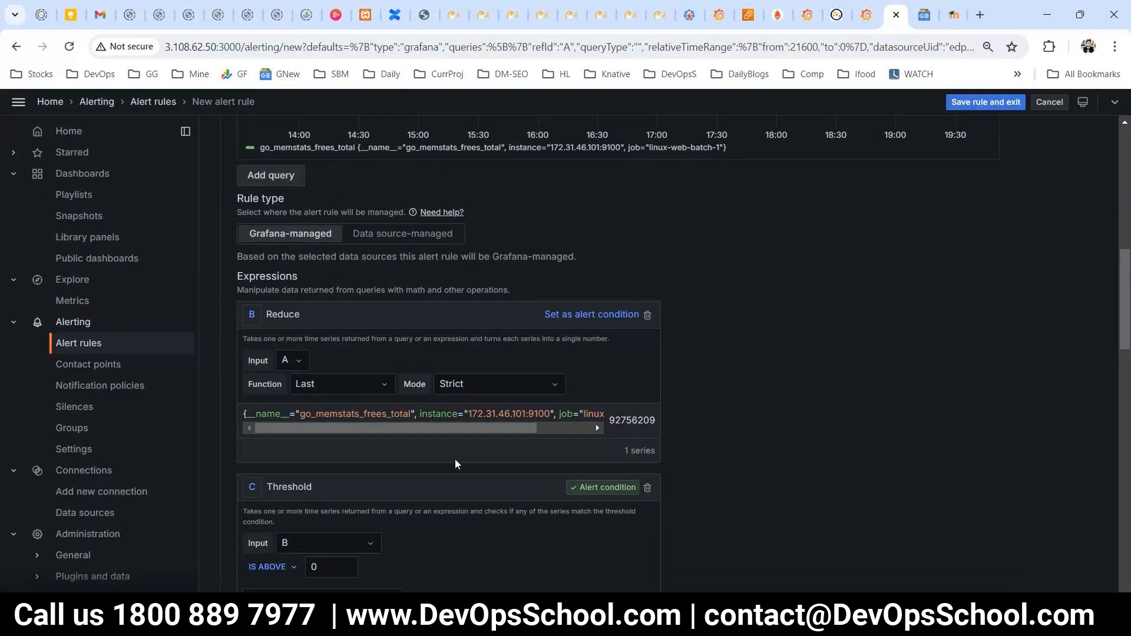
scroll(455, 459, down, 5)
click(330, 282)
text(1000)
click(400, 404)
- Check the query graph, lower the Threshold limit to 10, and try to save the alert rule
scroll(790, 374, up, 6)
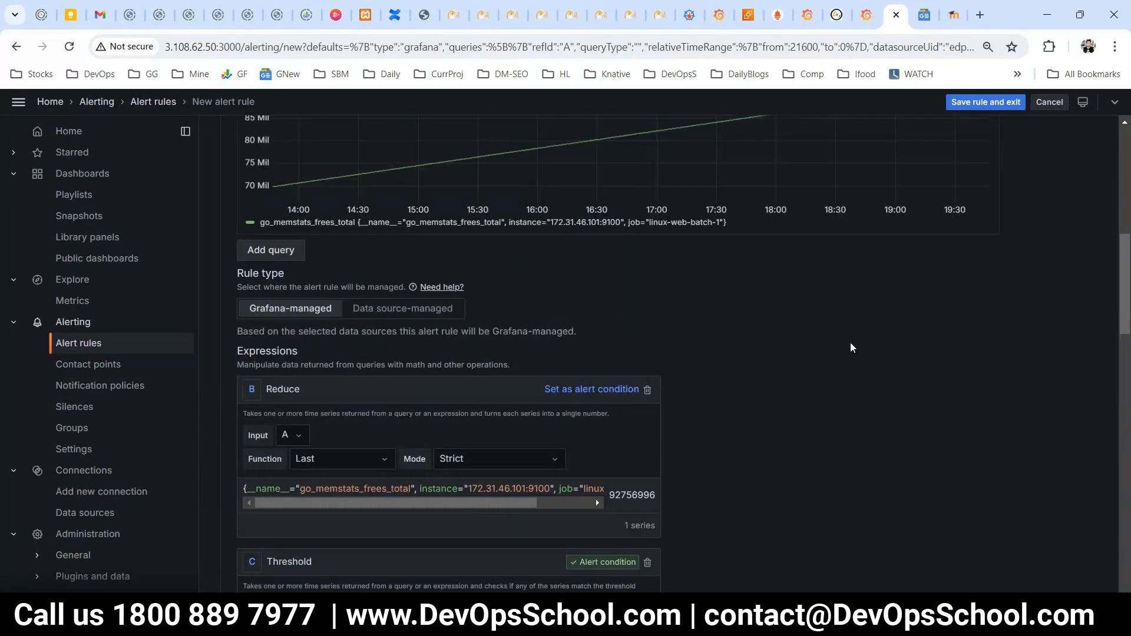
scroll(850, 347, up, 5)
scroll(851, 348, down, 1)
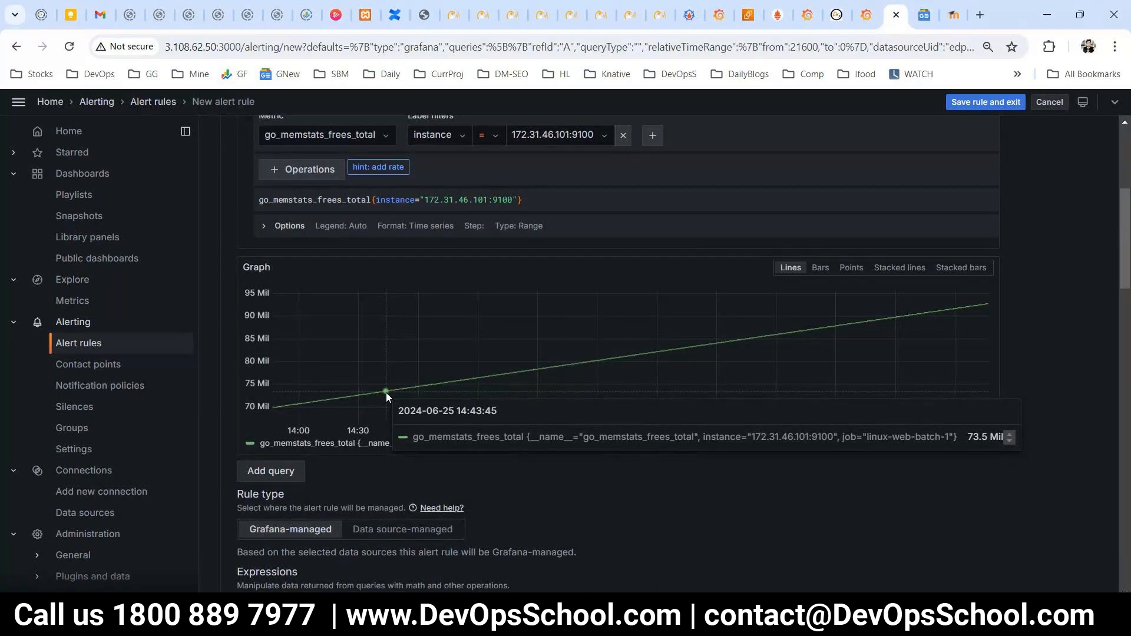
scroll(387, 392, down, 8)
click(337, 349)
key(BackSpace)
key(BackSpace)
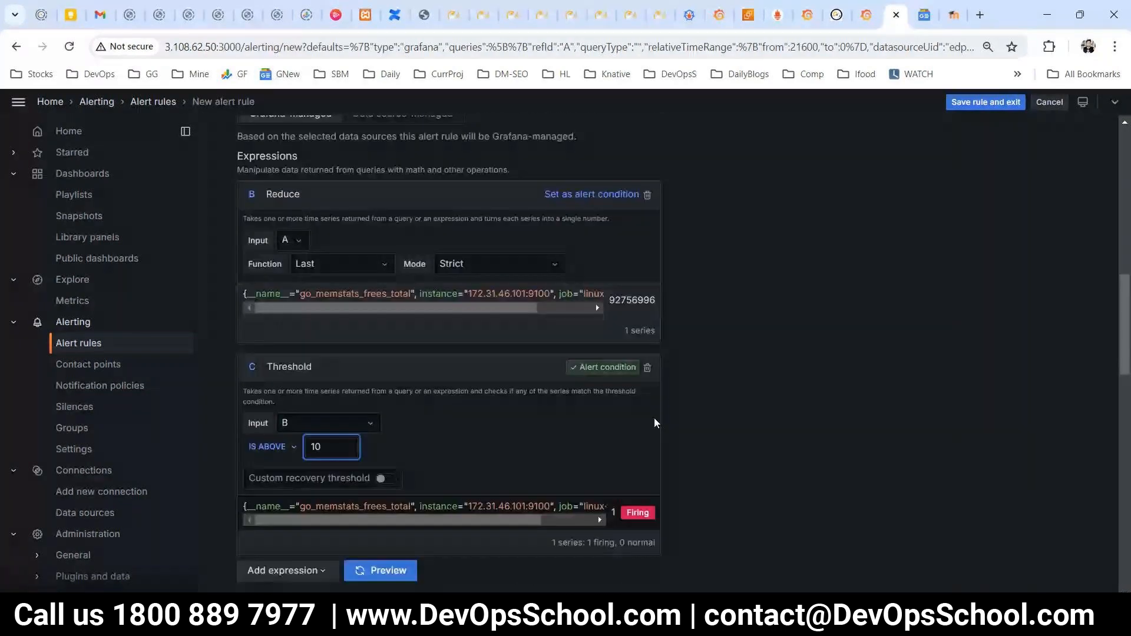
scroll(828, 501, up, 10)
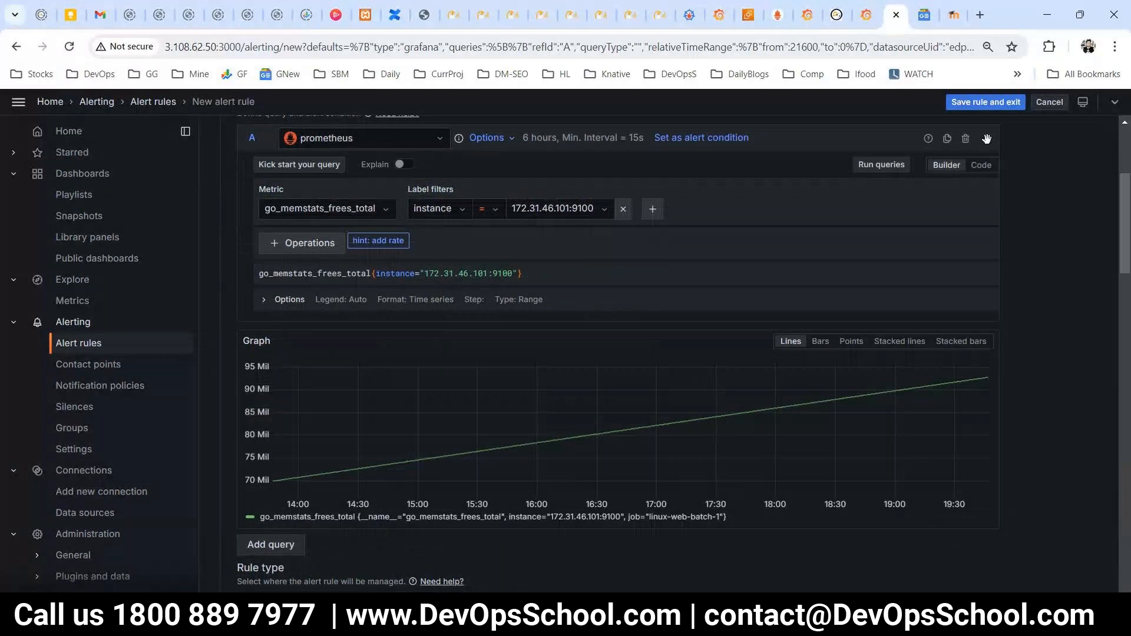
click(982, 105)
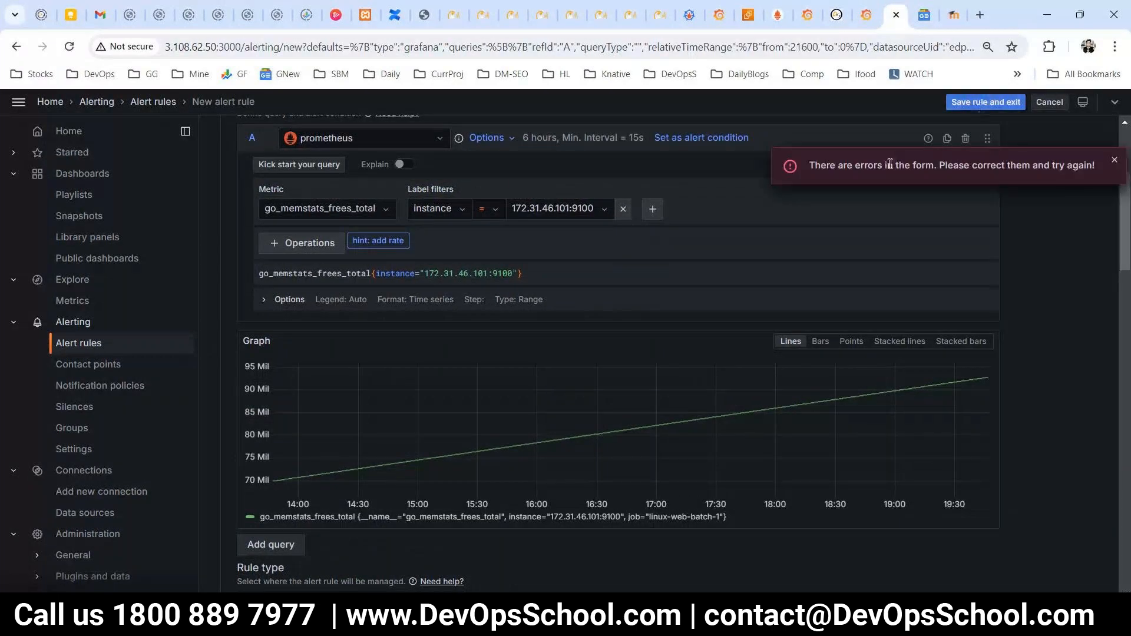
- Choose DevOpsSchool as the folder that stores the alert rule
scroll(691, 418, down, 5)
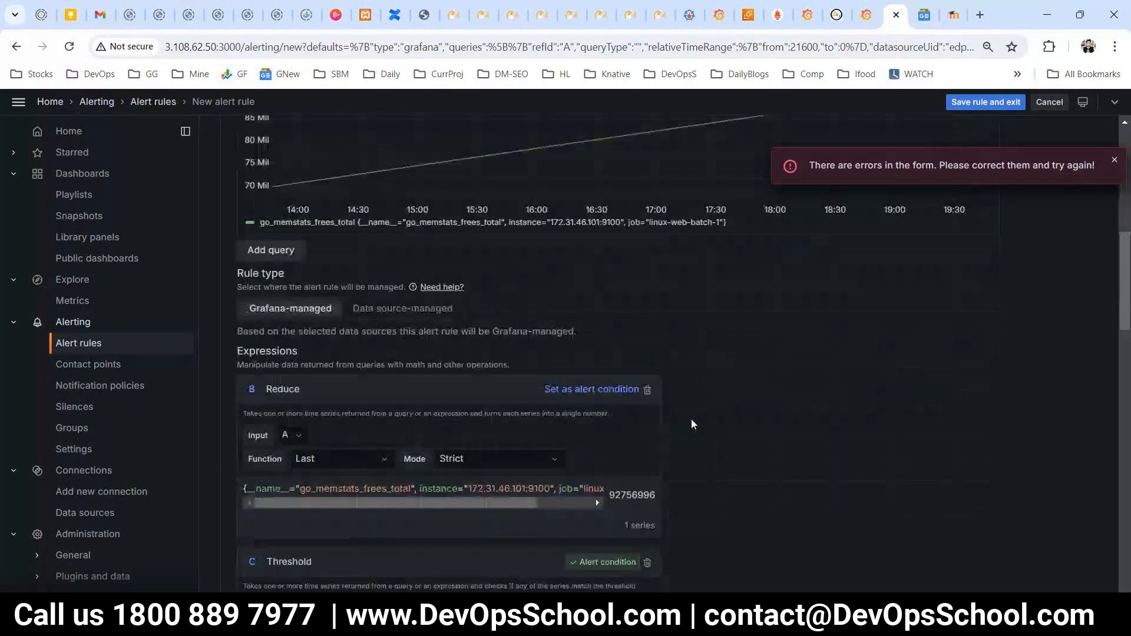
scroll(692, 420, down, 8)
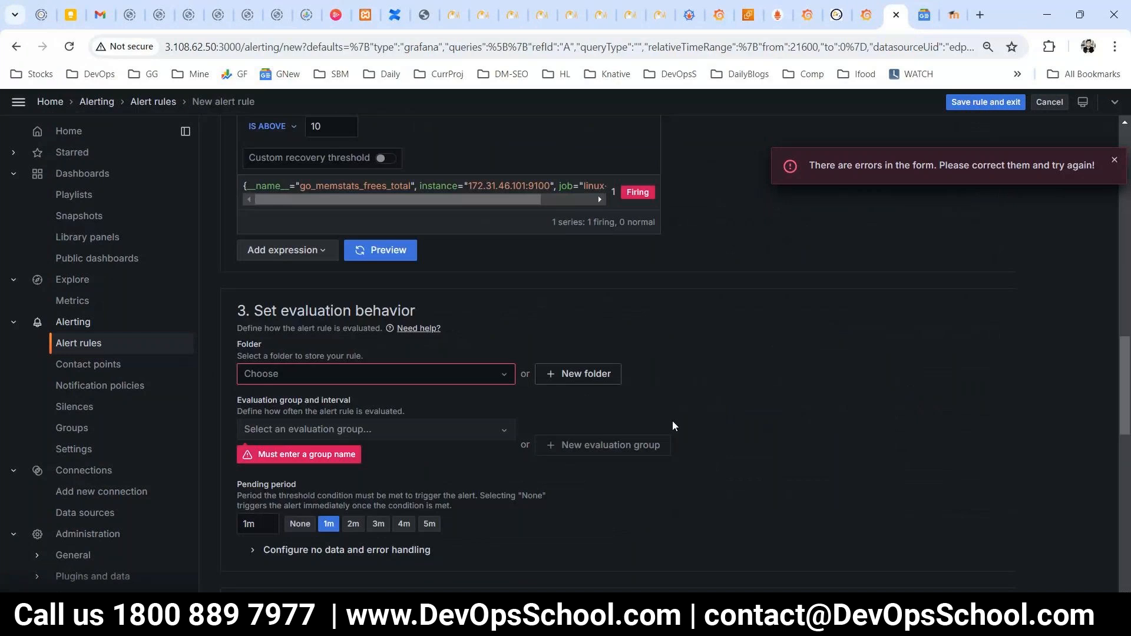
click(281, 374)
click(485, 296)
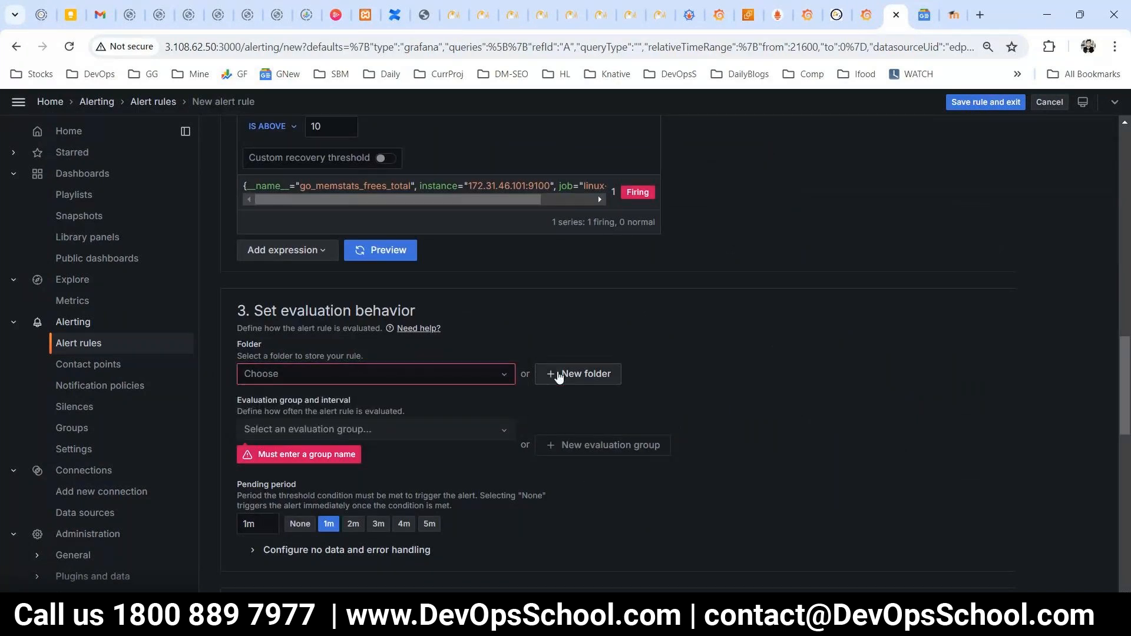
click(471, 375)
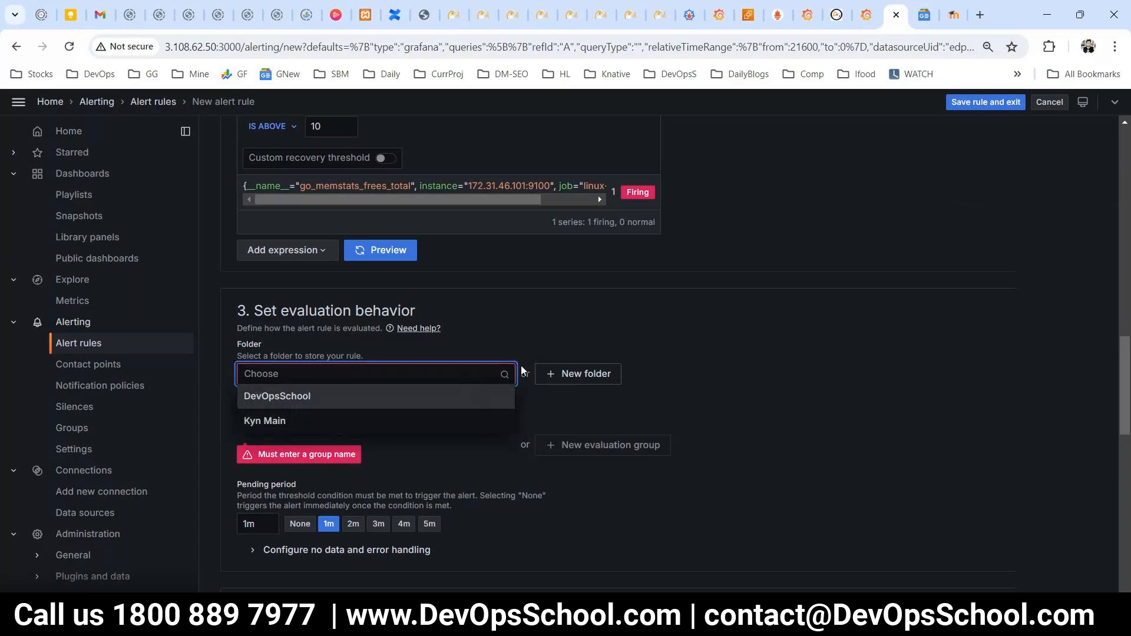
click(486, 343)
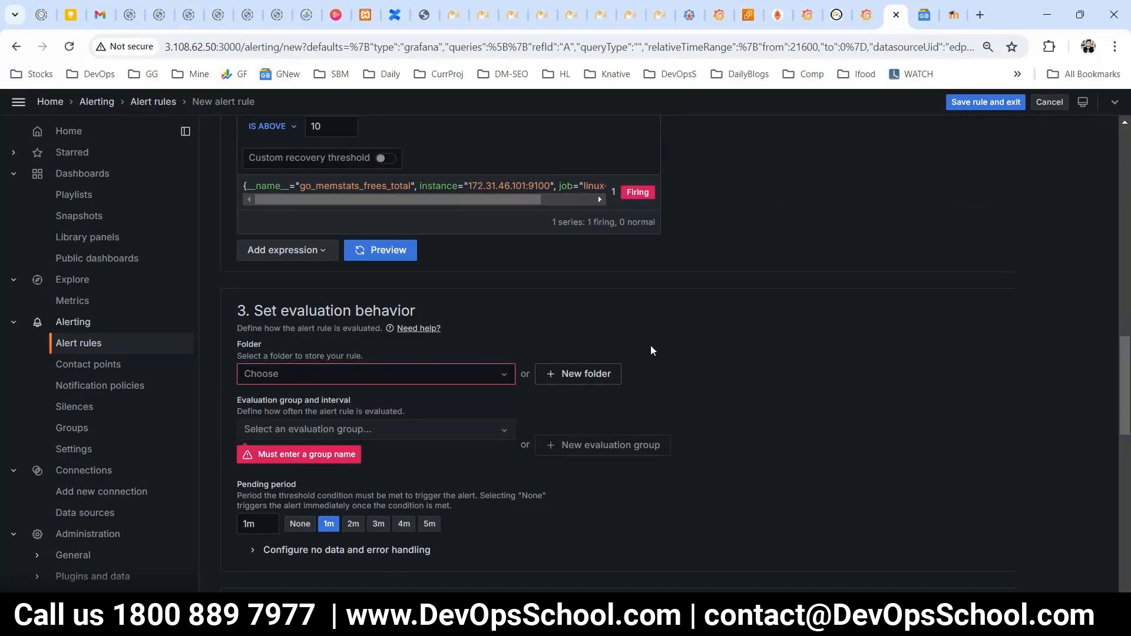
click(458, 372)
key(Return)
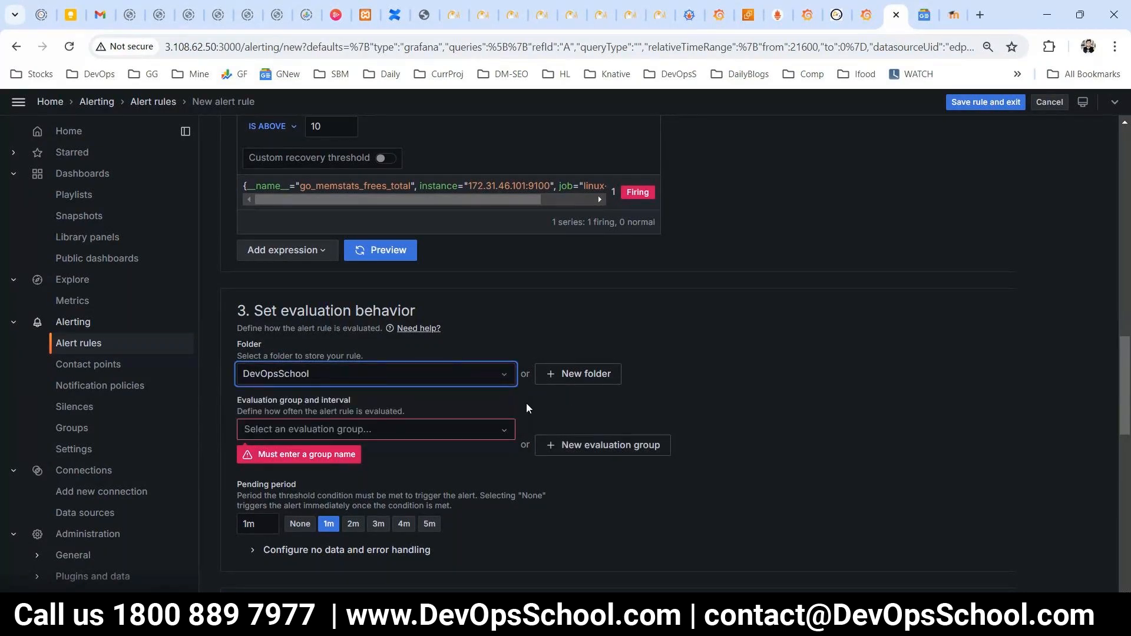
- Create an evaluation group named rewtet with a 1m interval and try saving the rule
click(498, 428)
click(592, 445)
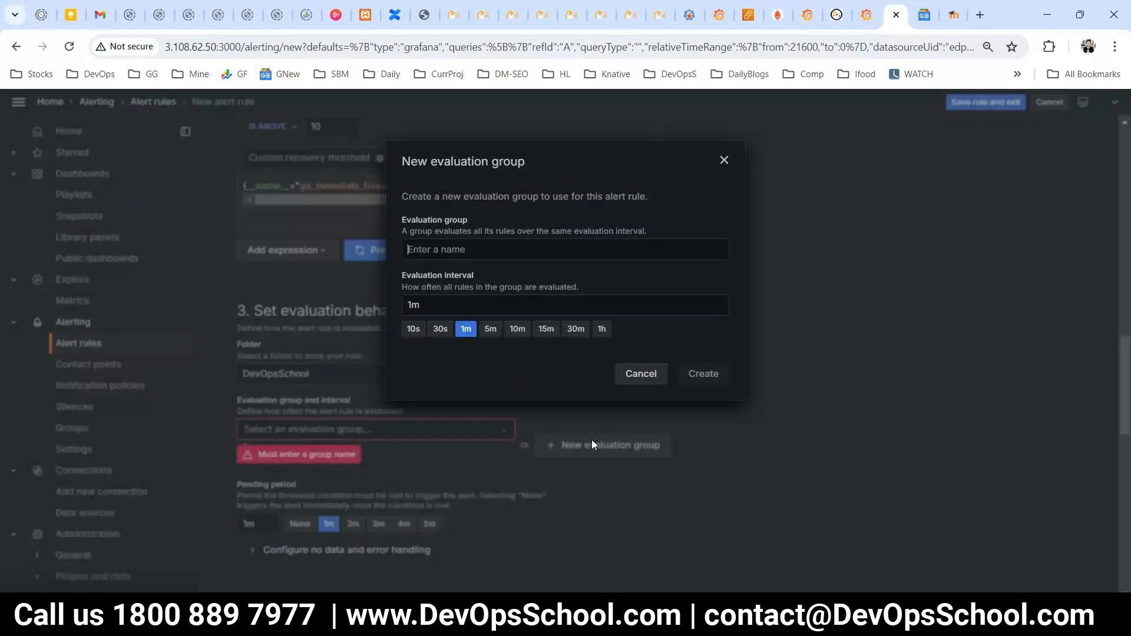
text(rewtet)
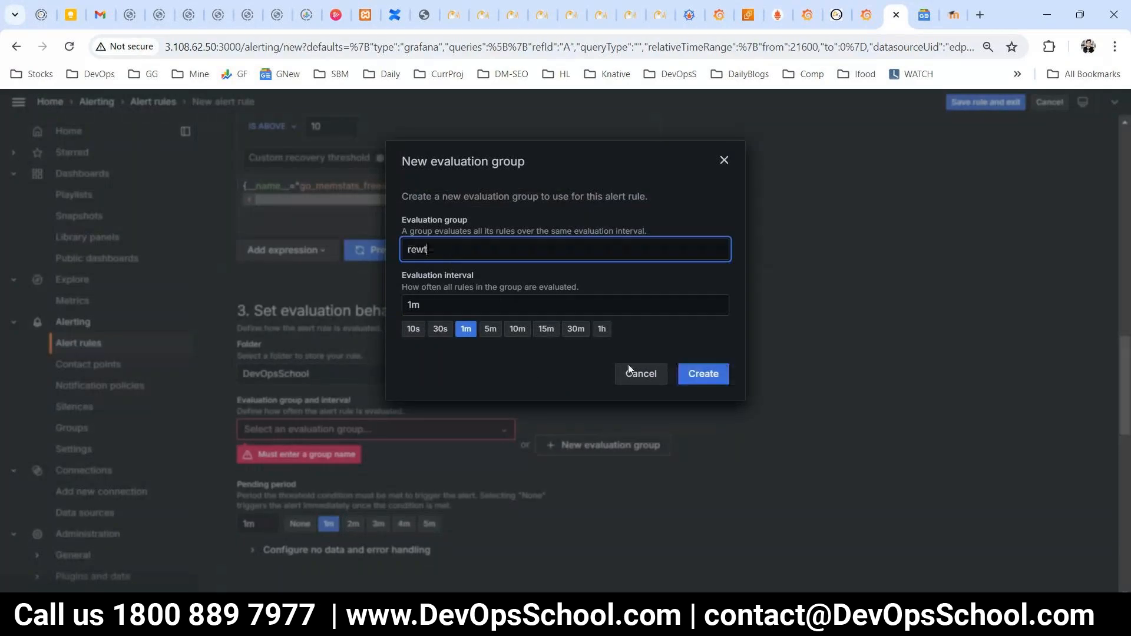
click(707, 373)
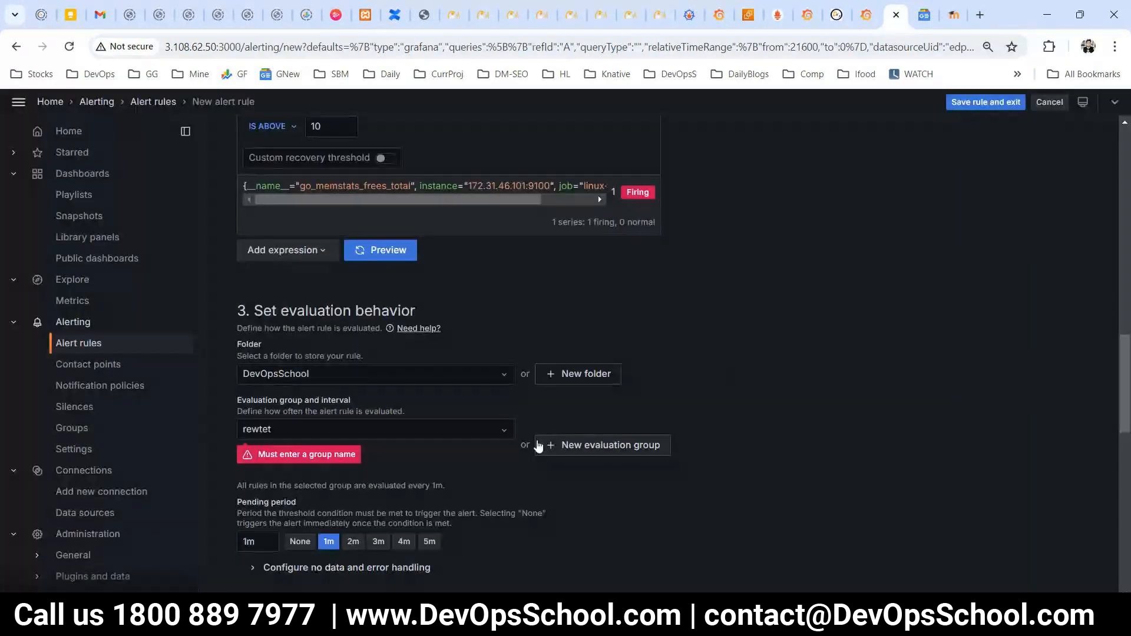
click(988, 103)
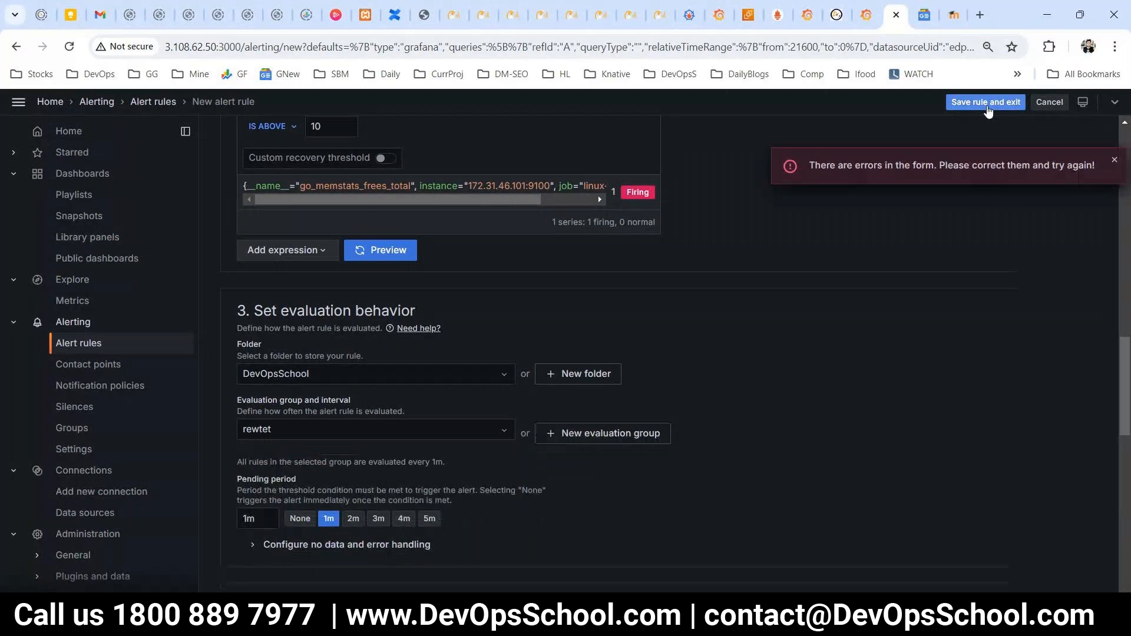
- Select grafana-default-email as the rule's contact point, then save the alert rule and exit
scroll(526, 372, down, 10)
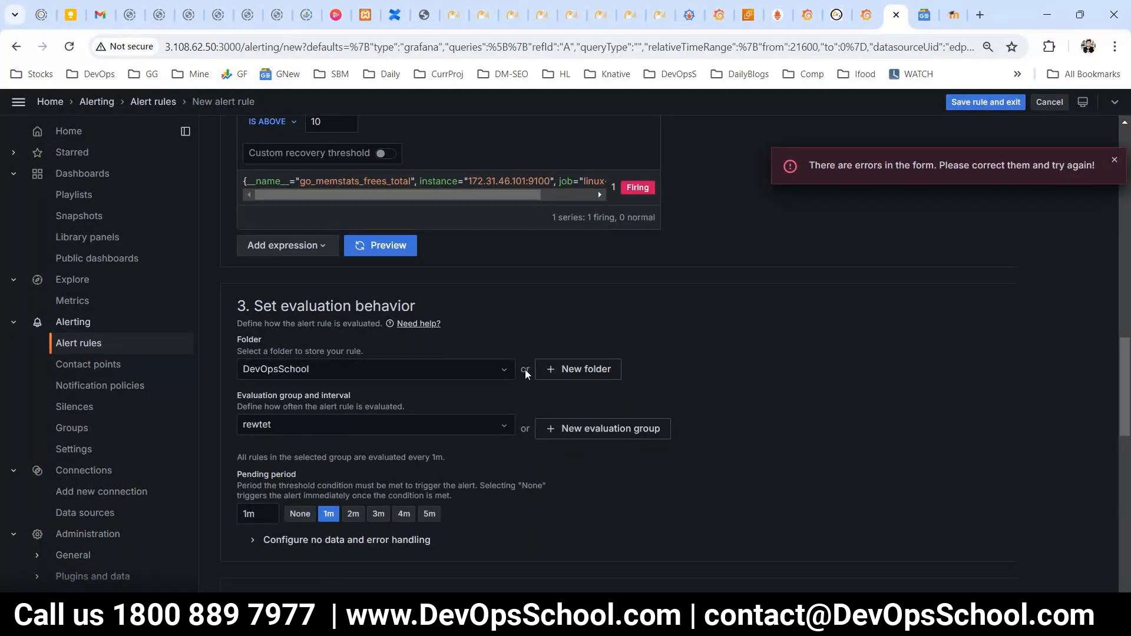
click(351, 183)
click(325, 203)
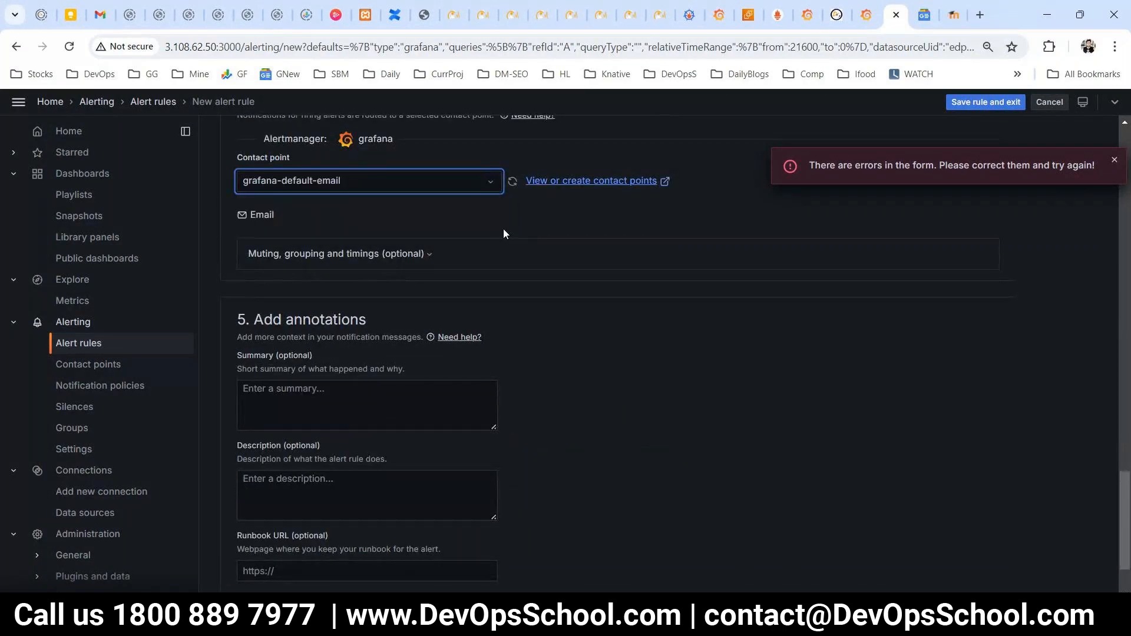
scroll(732, 232, up, 5)
click(970, 104)
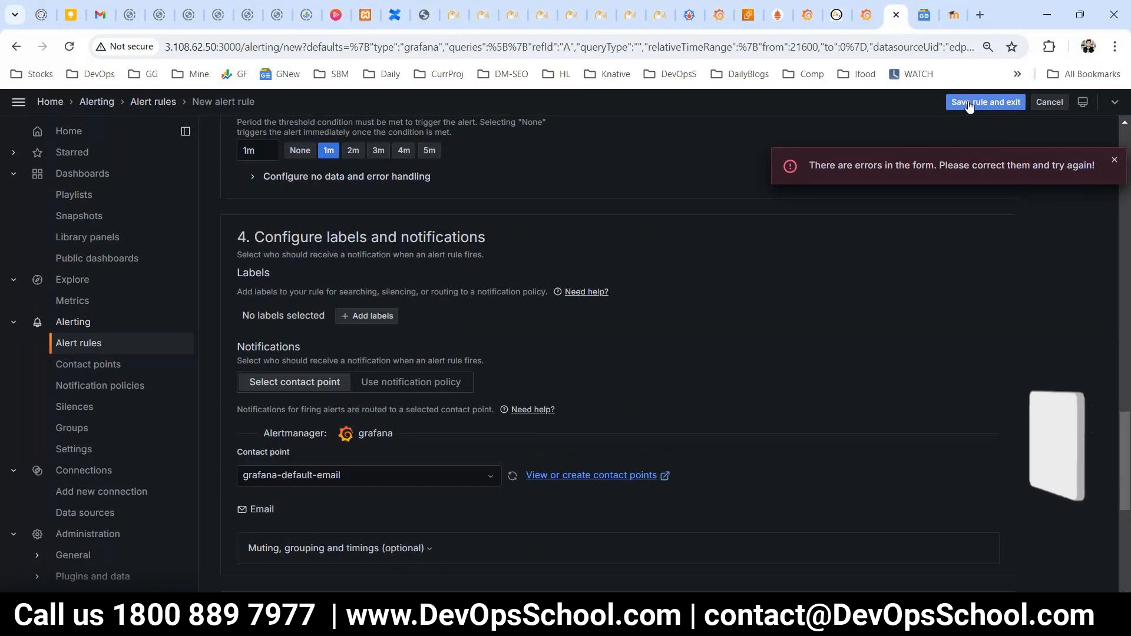
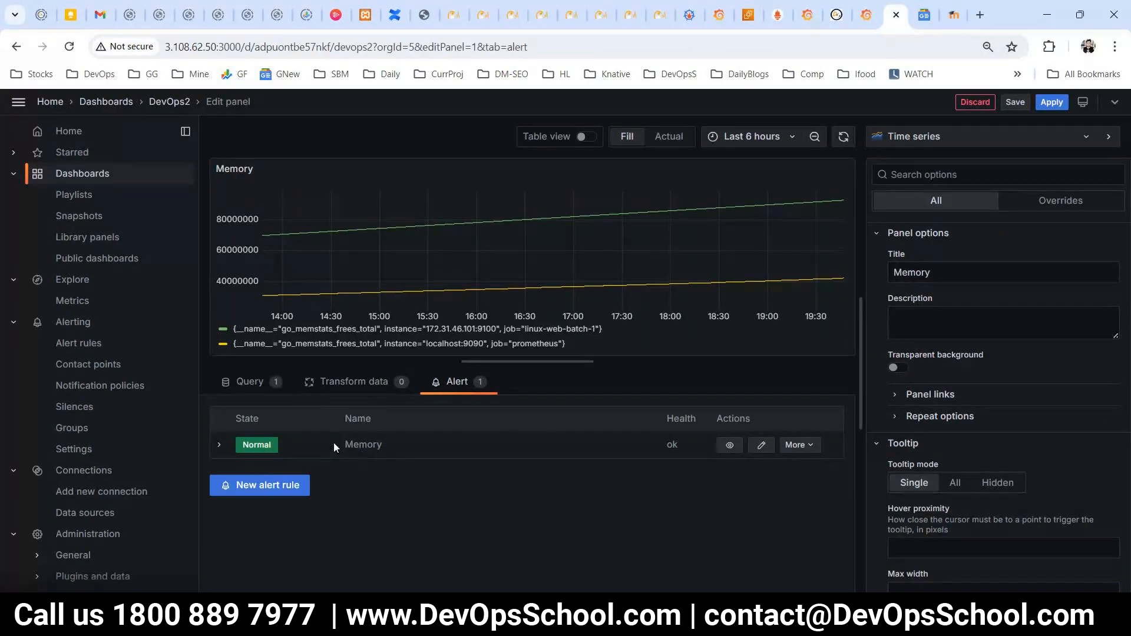
- Check the saved Memory rule on the panel and review the overall list of alert rules
drag(333, 443, 419, 440)
click(82, 344)
drag(202, 343, 450, 499)
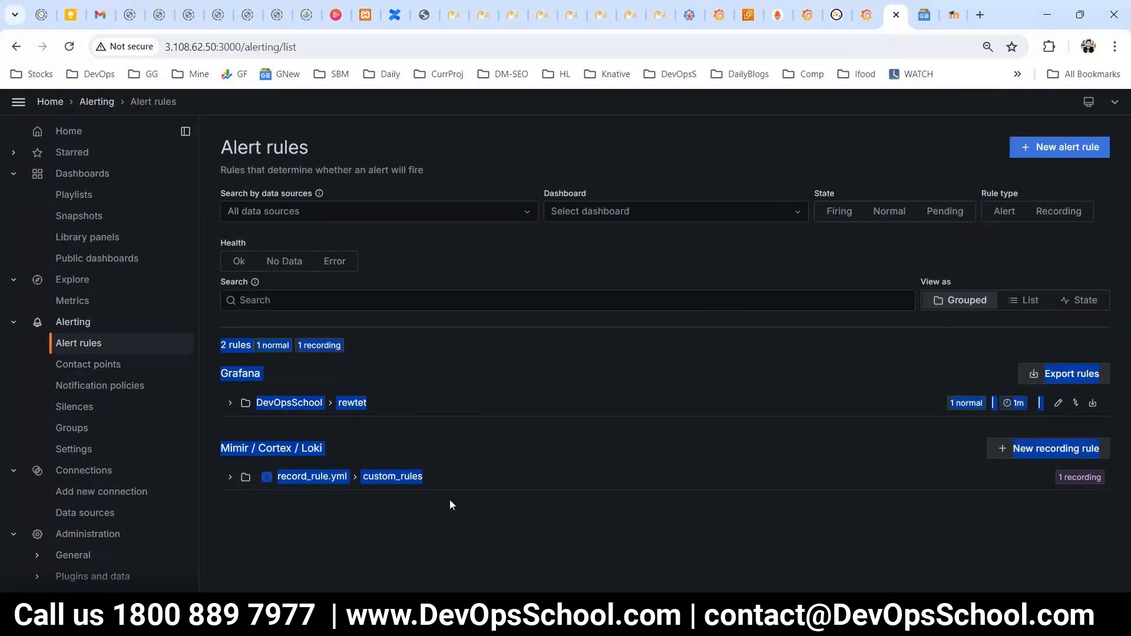
- Open the new contact point form and examine the integration types it offers, keeping Email selected
click(88, 365)
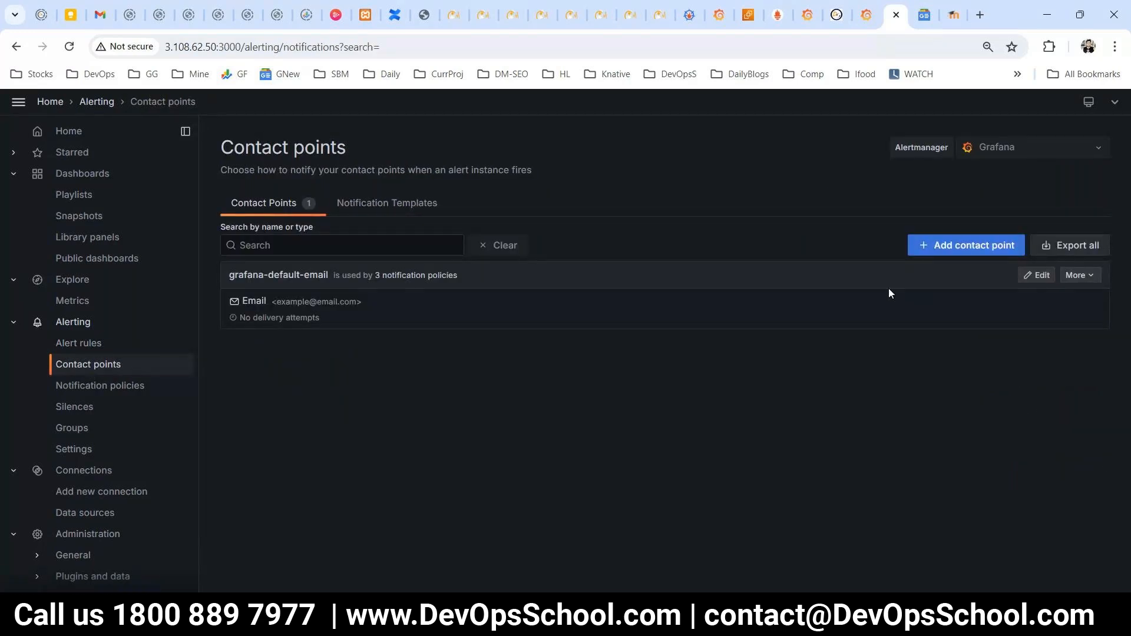
click(985, 247)
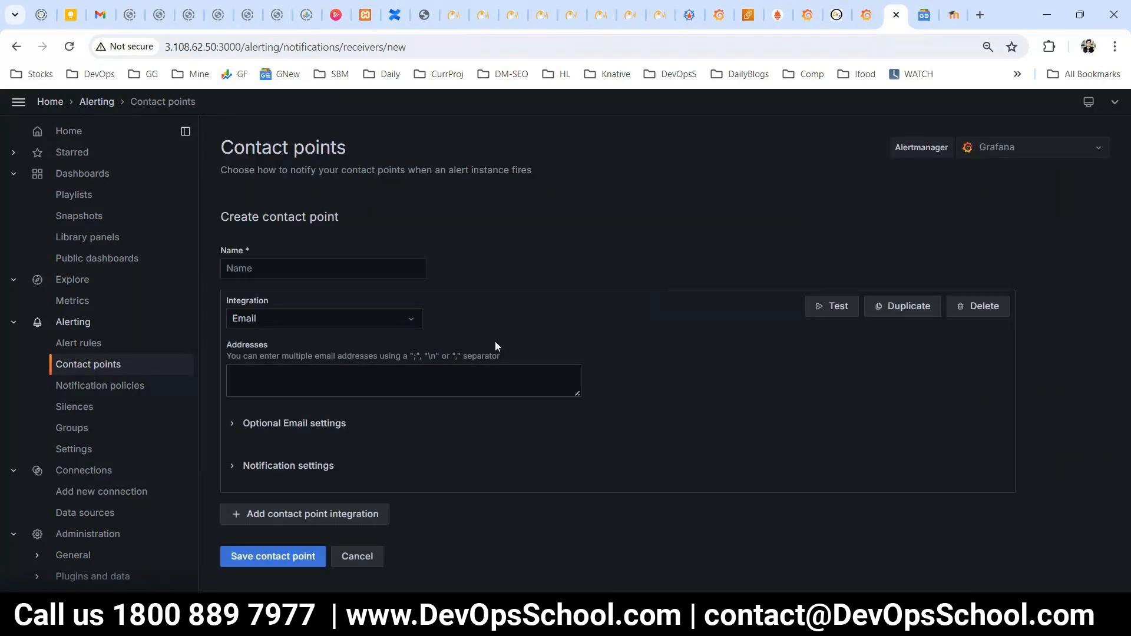
click(281, 273)
click(278, 319)
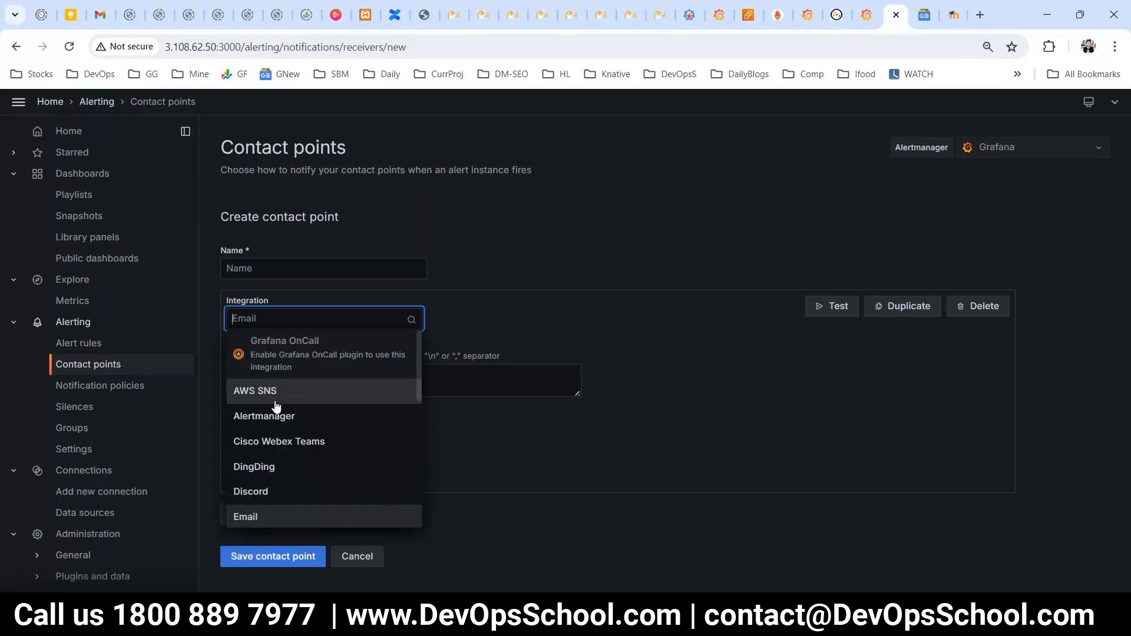
scroll(268, 420, down, 4)
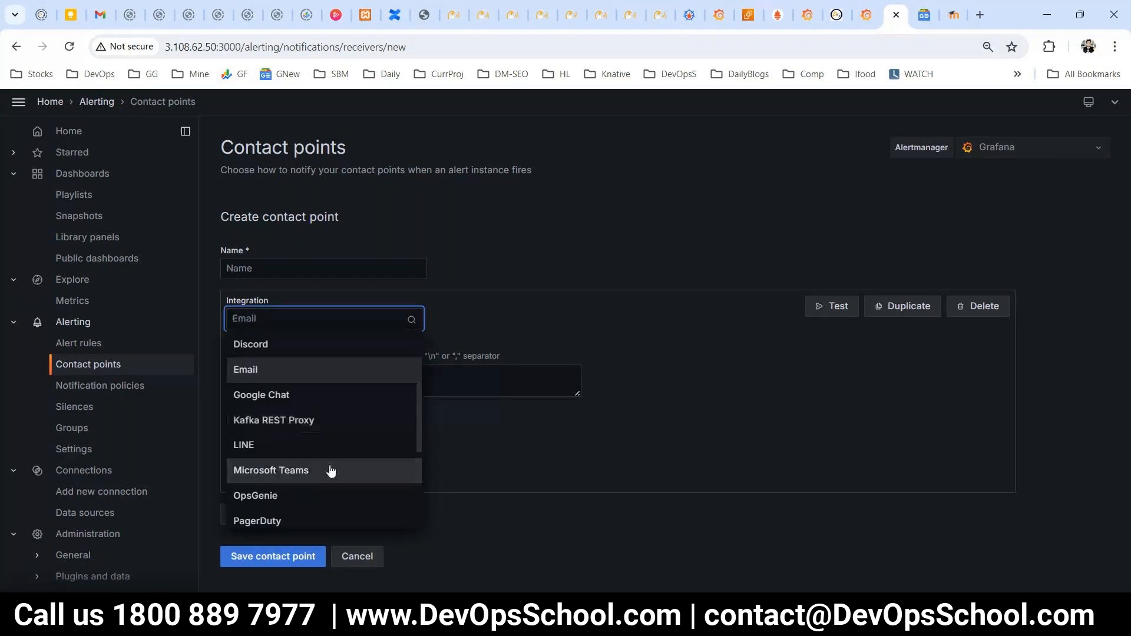
scroll(318, 480, down, 3)
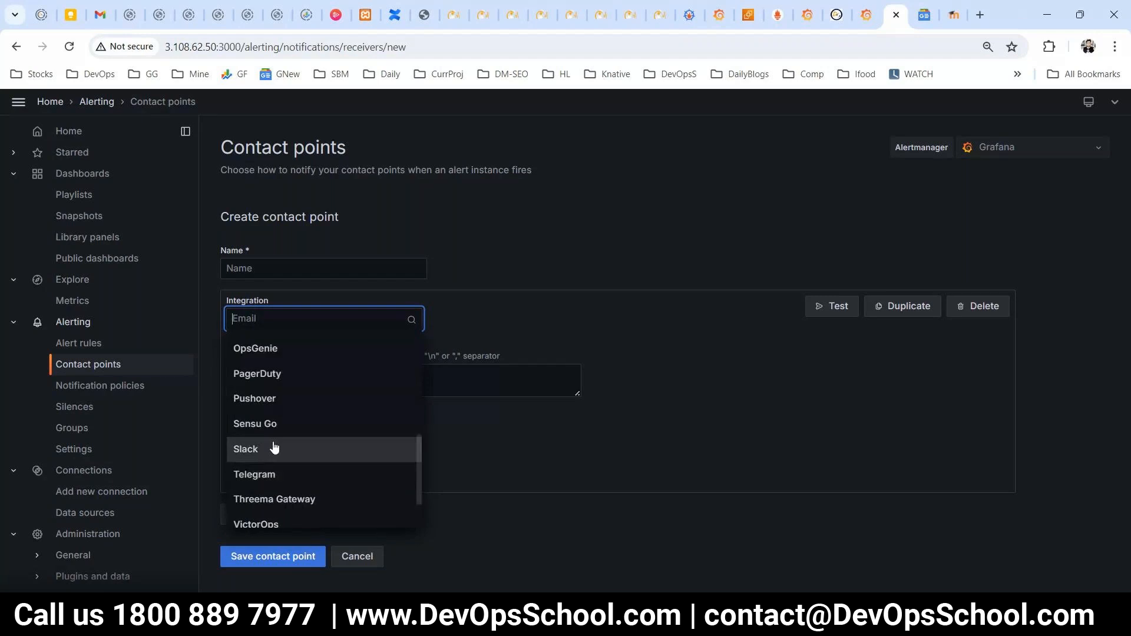
scroll(271, 458, down, 2)
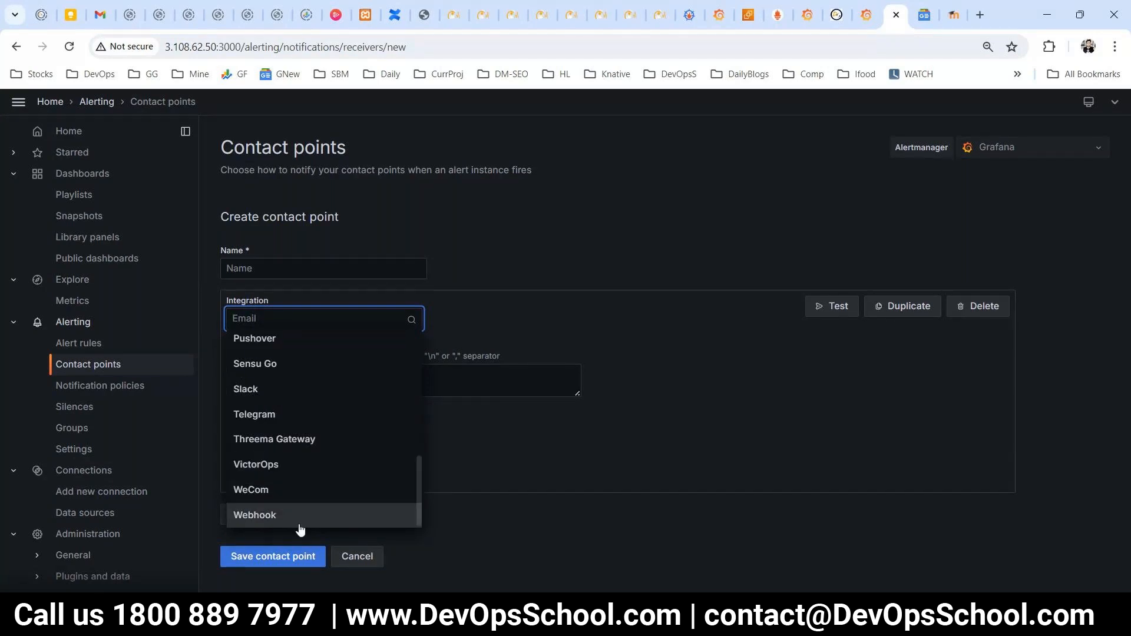
click(545, 458)
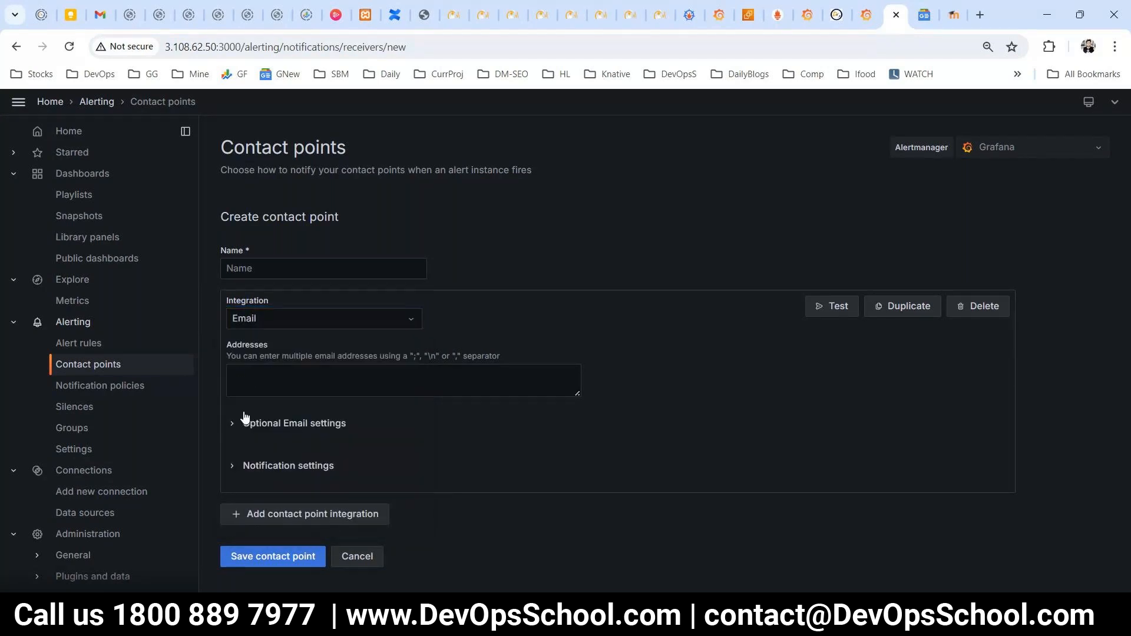
- Add a child notification policy under the default policy with grafana-default-email as contact point, and try saving it
click(148, 387)
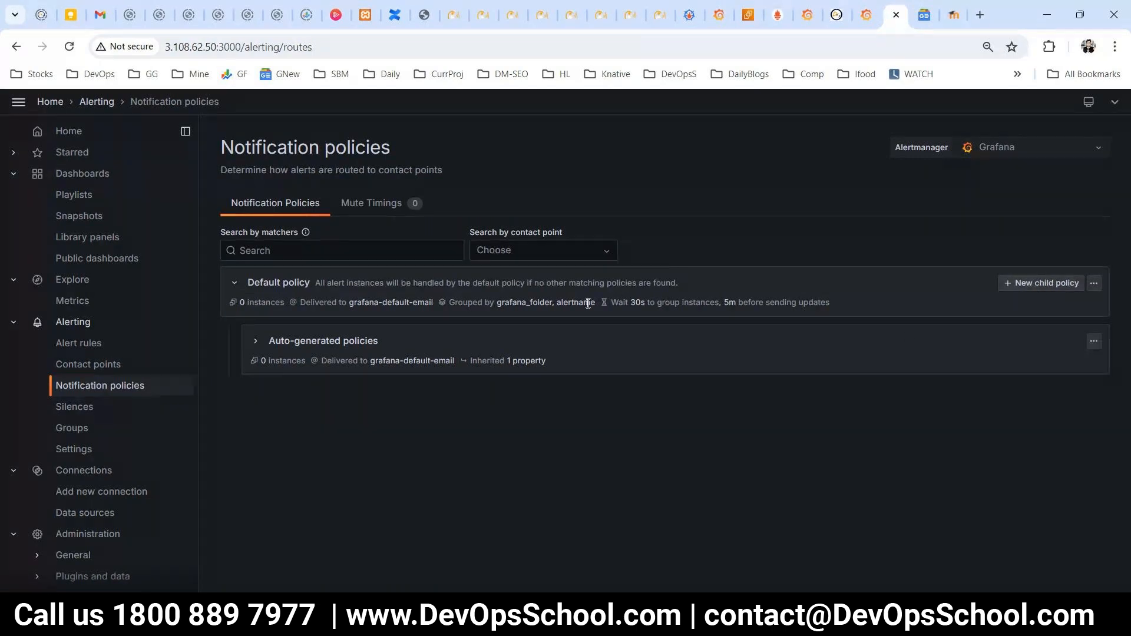
click(96, 343)
click(187, 389)
click(1069, 283)
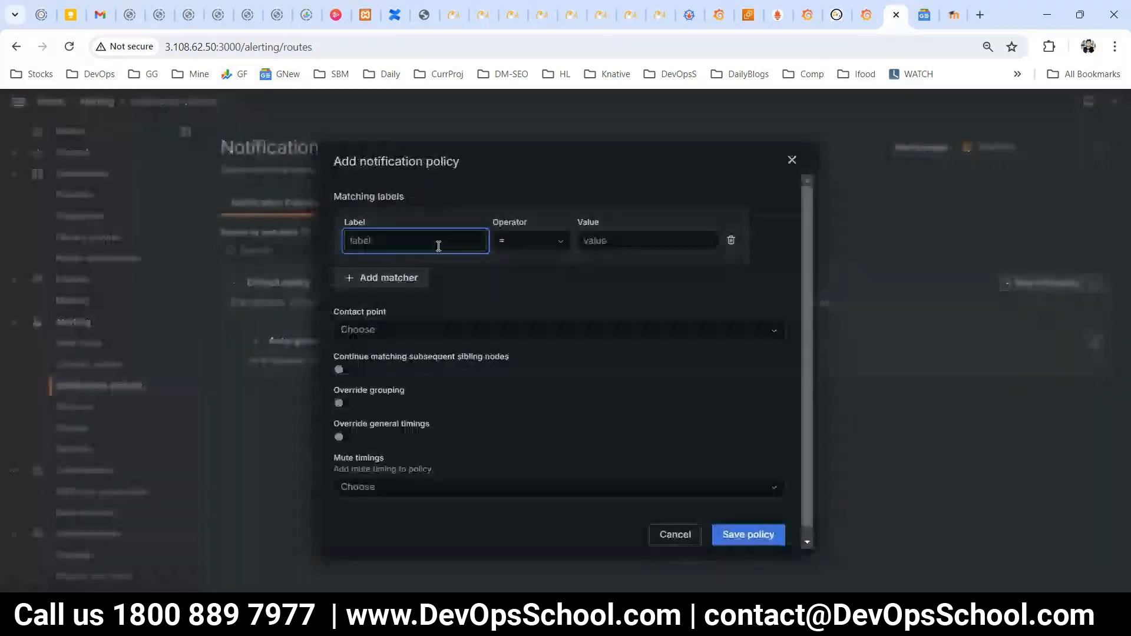
click(393, 332)
click(393, 353)
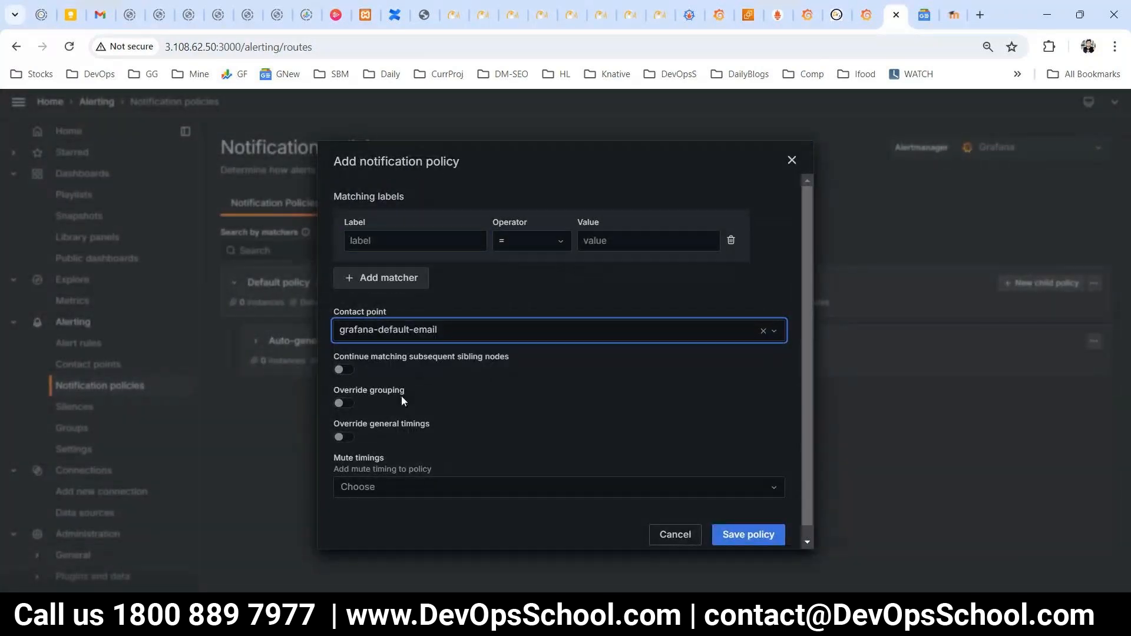
click(396, 476)
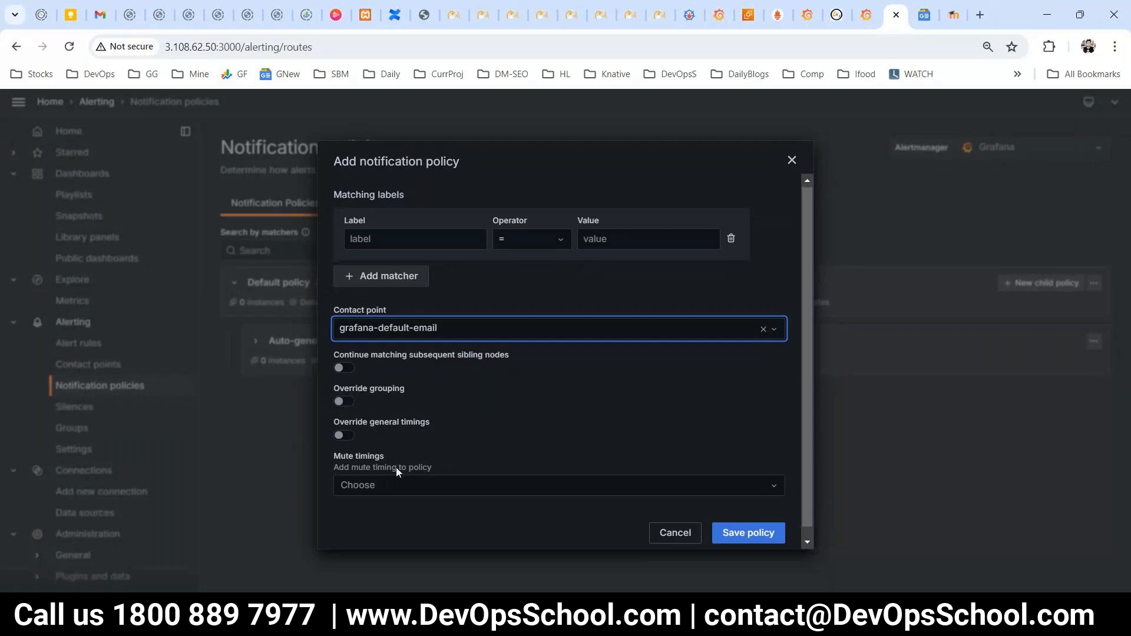
click(735, 523)
- Fill in the policy's matching label as dsada = 44 and save the notification policy
click(430, 231)
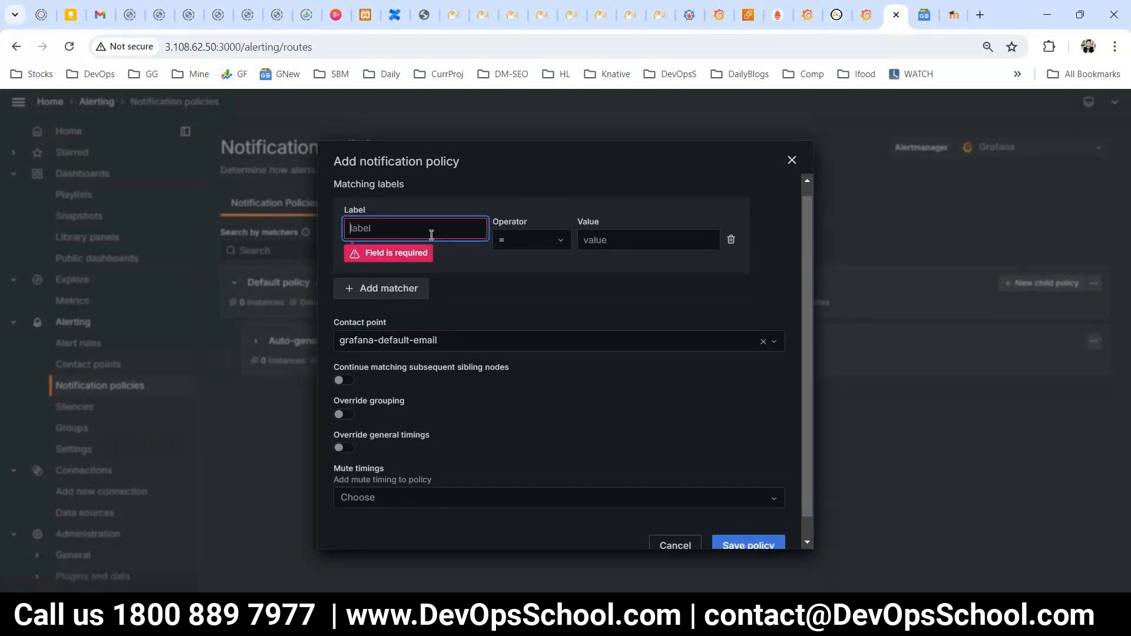
text(dsada)
key(Tab)
click(619, 236)
text(ddd)
drag(625, 234, 537, 238)
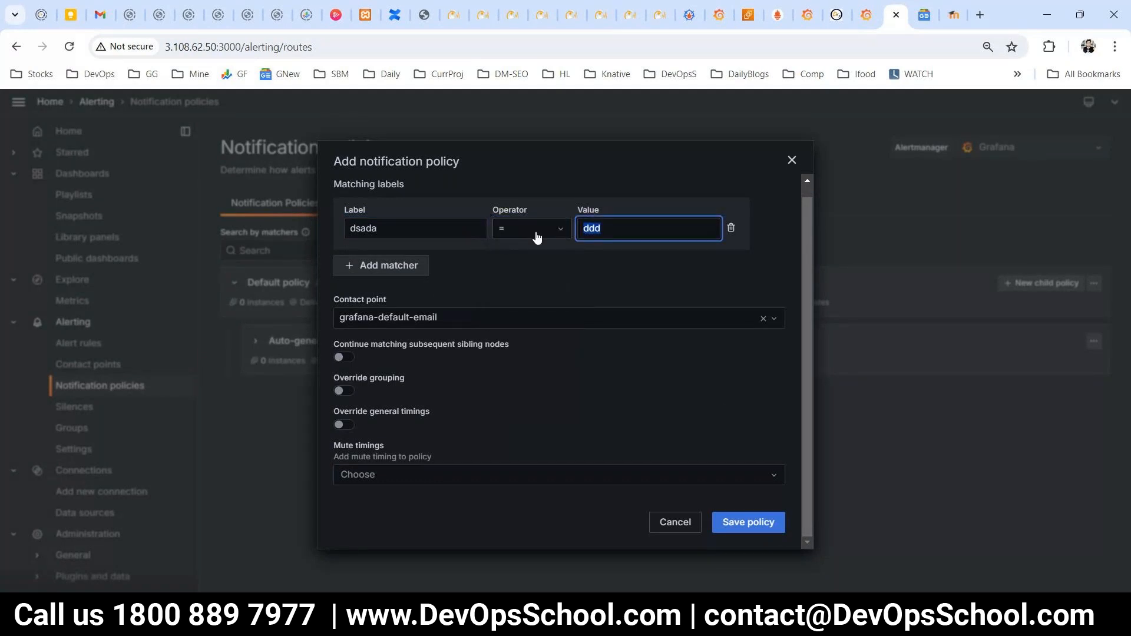
text(44)
click(736, 522)
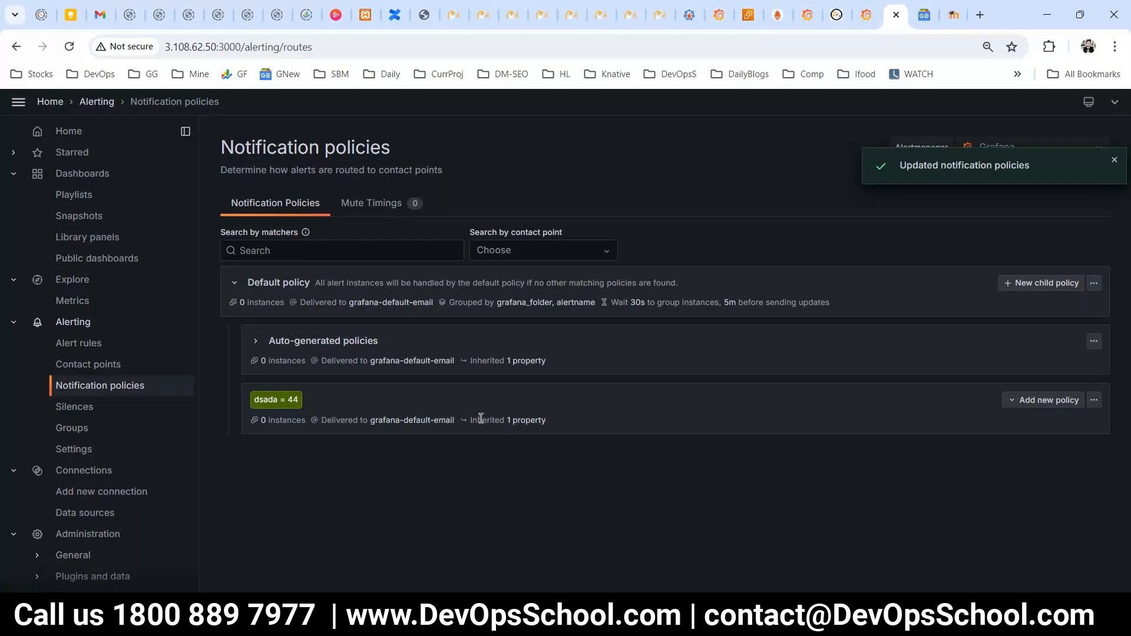
- Start a new silence, check its start and end time range, and try saving it without a matcher
click(69, 407)
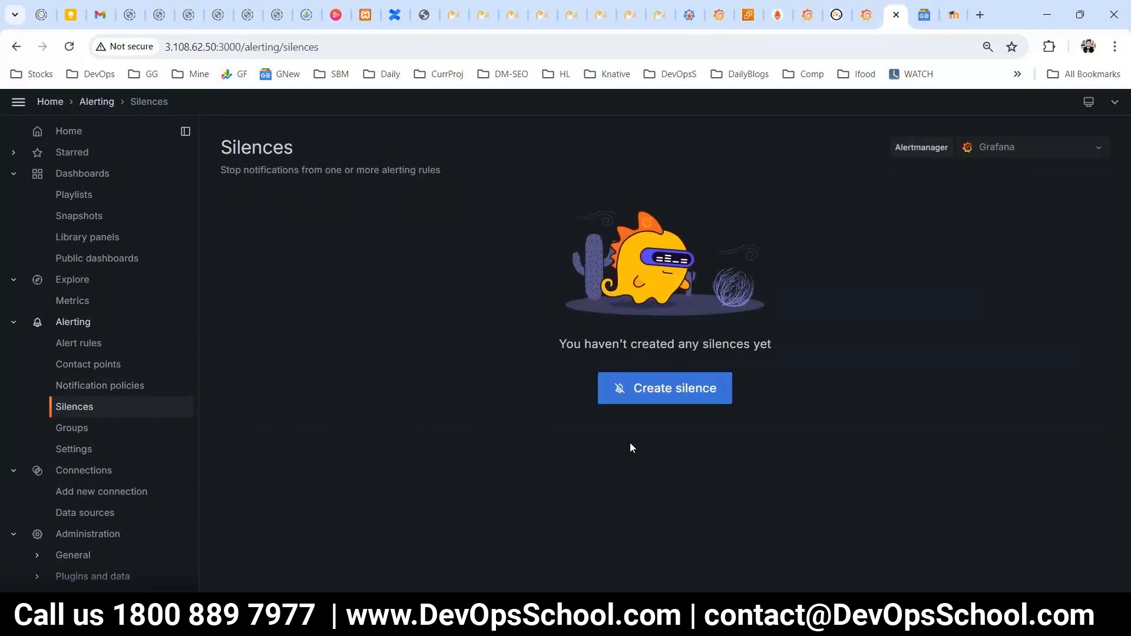
click(670, 393)
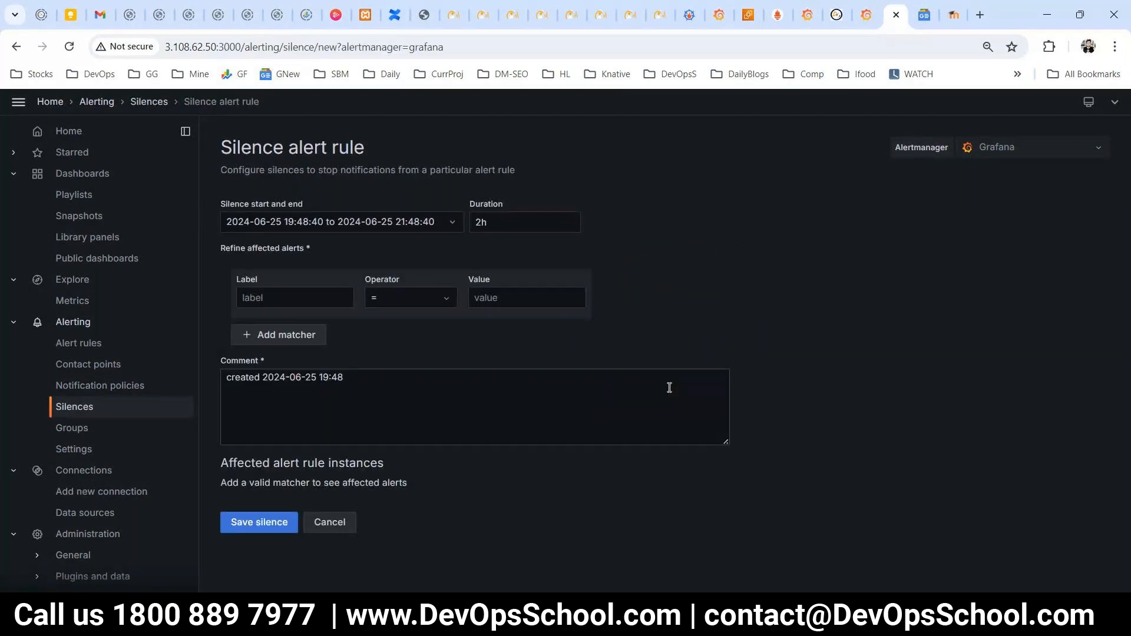
click(411, 227)
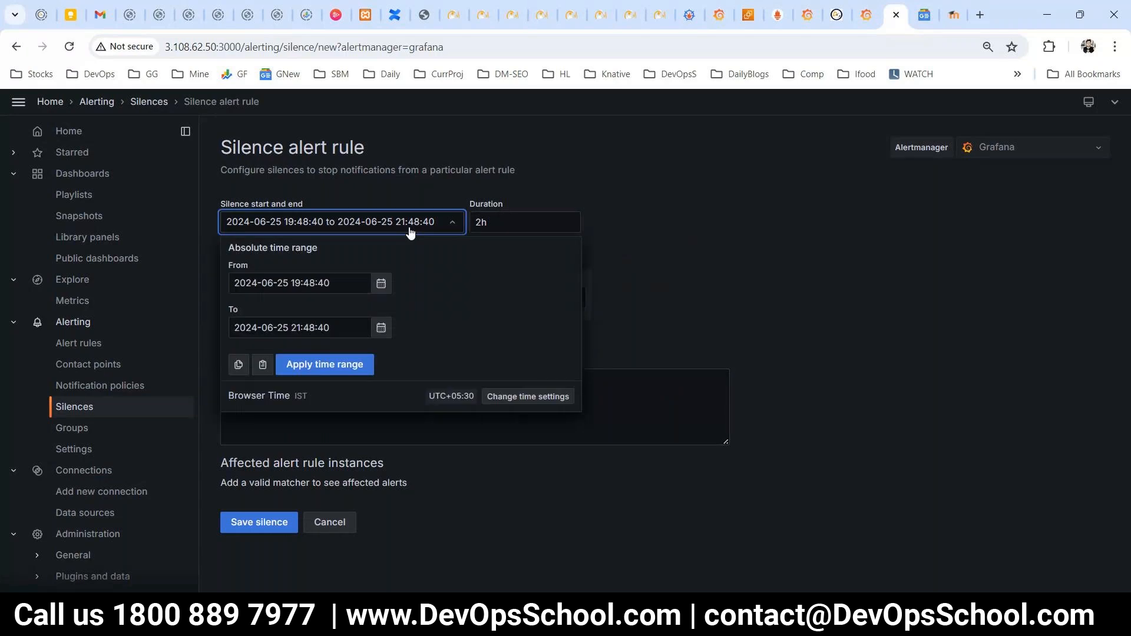
click(321, 481)
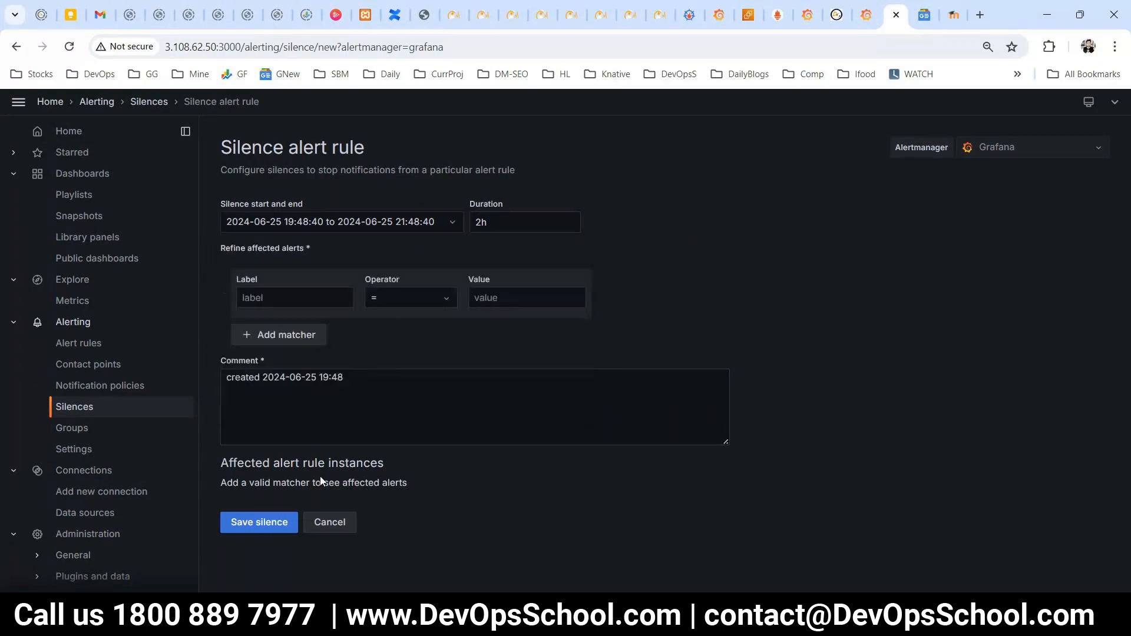
click(268, 522)
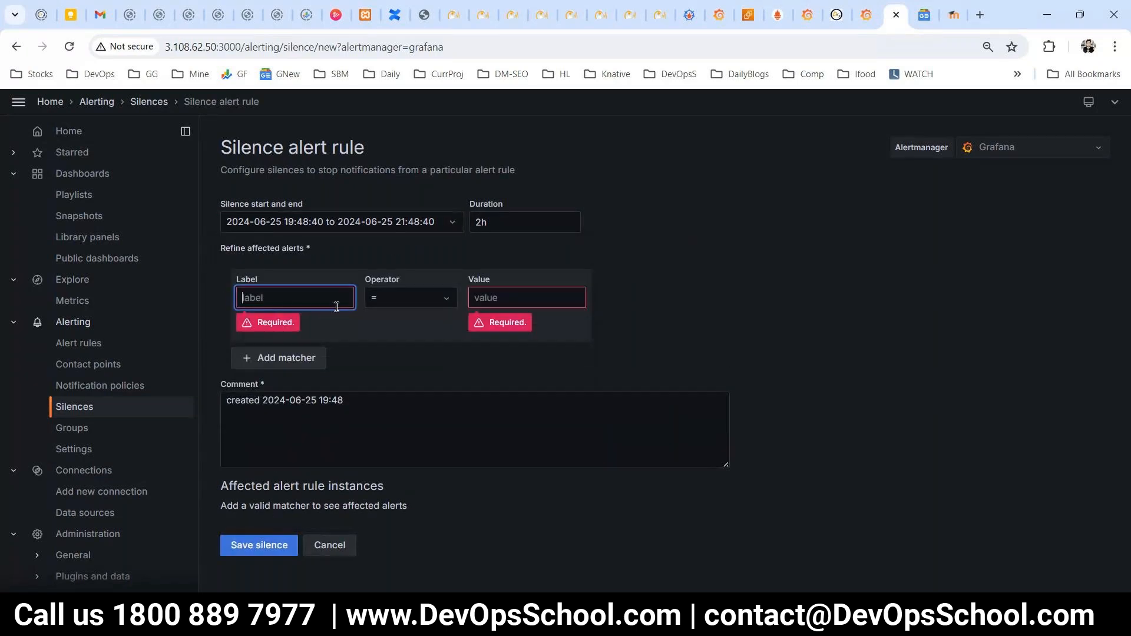
- Set the silence's matcher to label gfdg = 445 and save the silence
text(gfdg)
click(501, 297)
text(445)
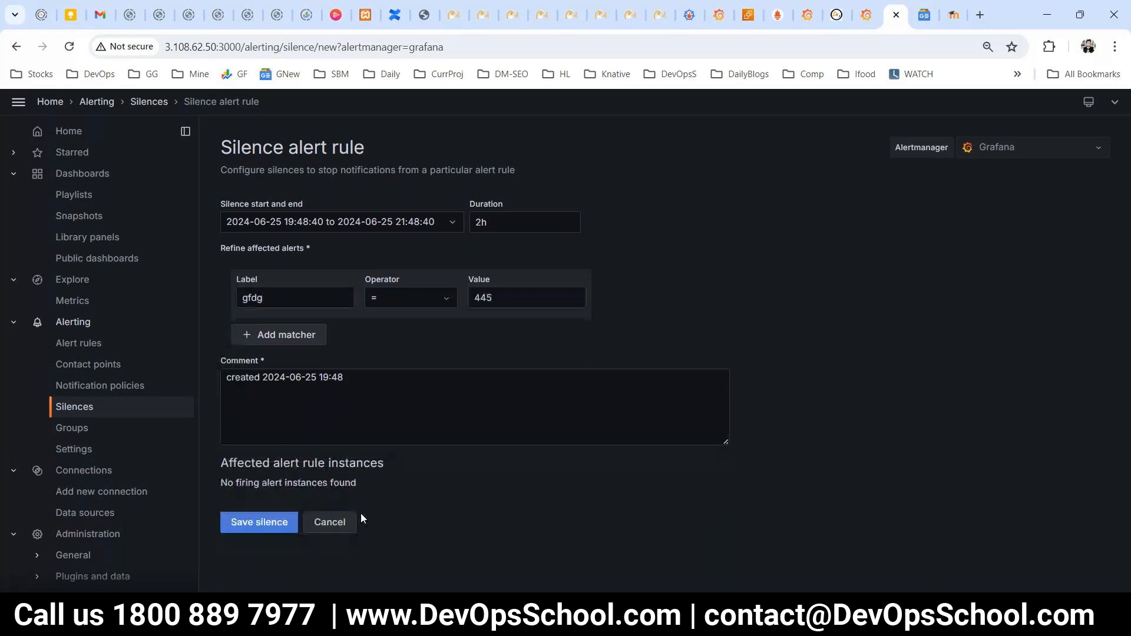
click(277, 522)
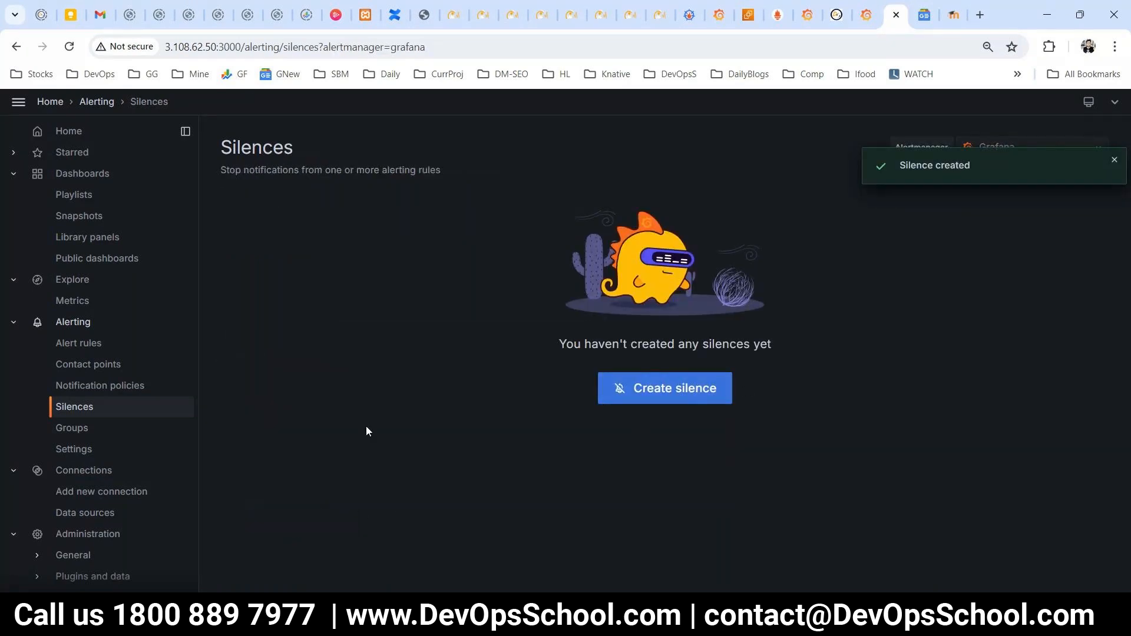
- Review the alert Groups page and the Alertmanager configurations in the alerting Settings
click(73, 429)
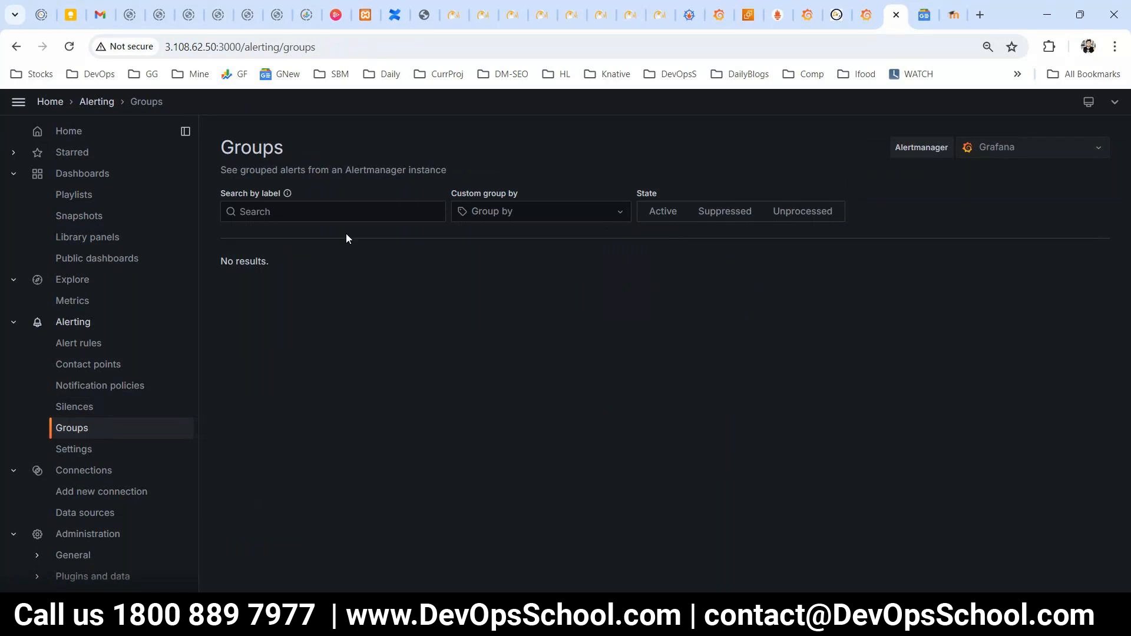
drag(360, 170, 453, 173)
click(342, 311)
click(69, 450)
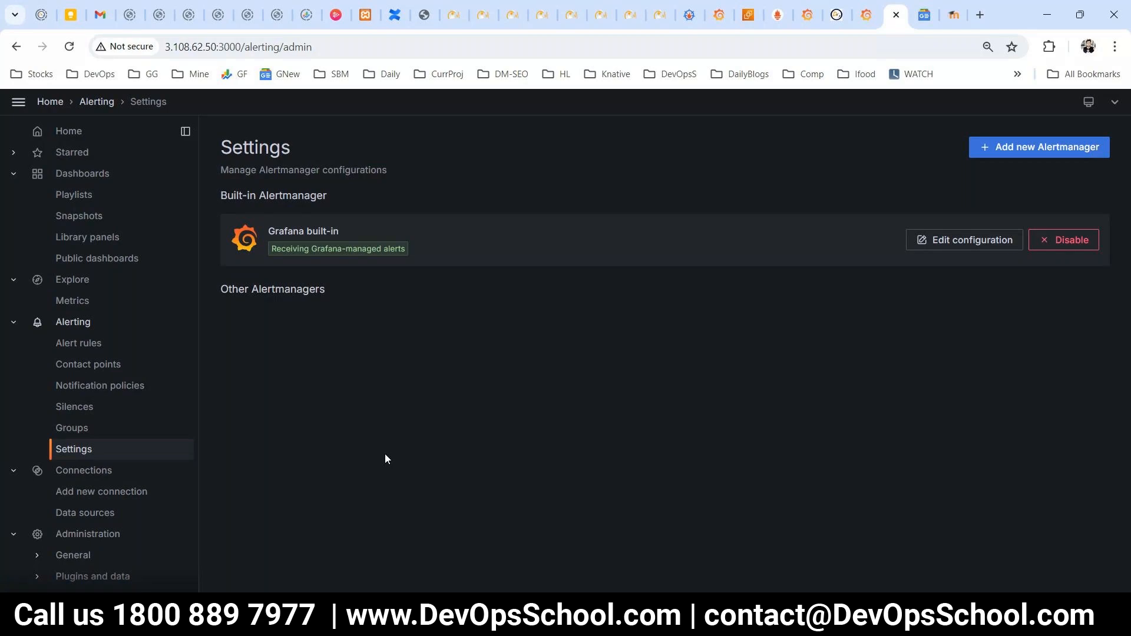
- Read the How it works section on the Alerting overview page
click(79, 324)
scroll(391, 461, down, 1)
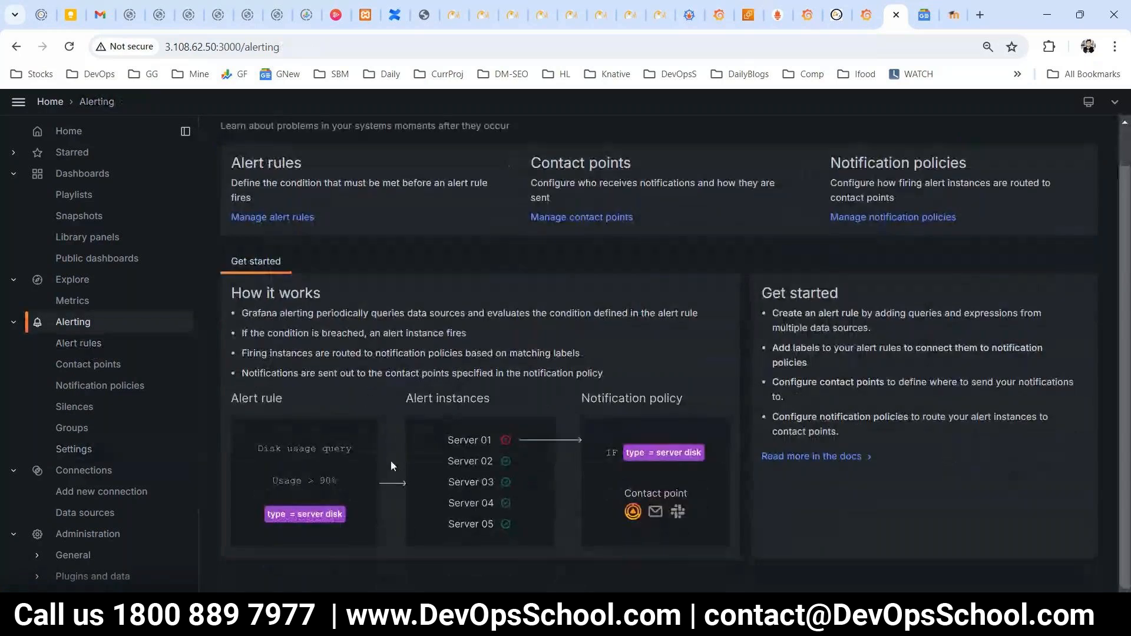
drag(241, 313, 492, 371)
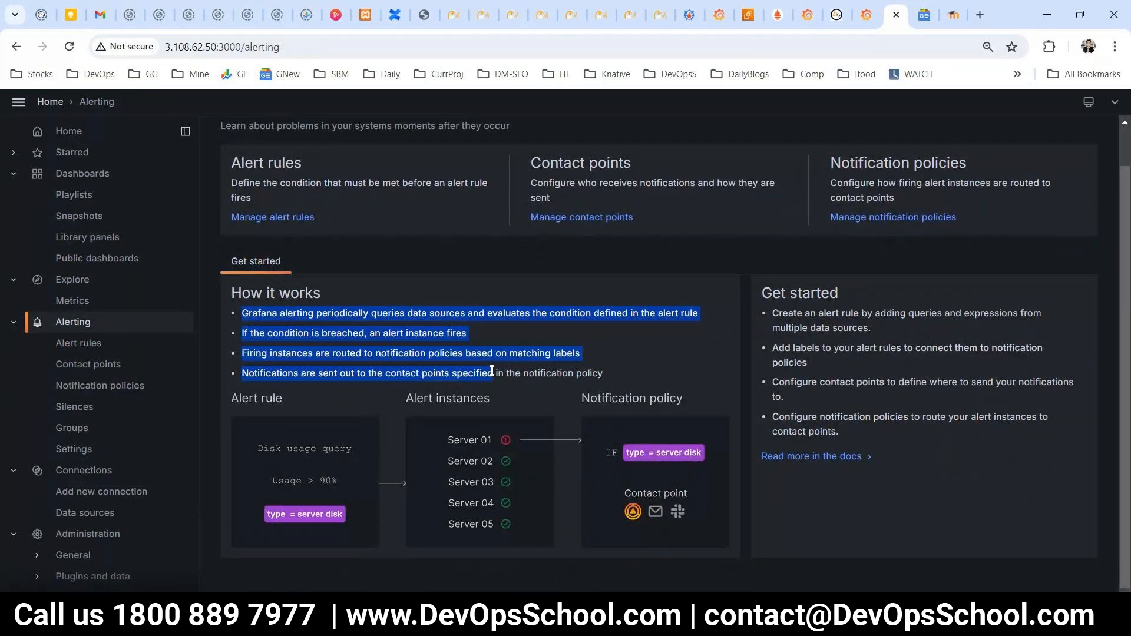
drag(600, 388, 270, 312)
click(626, 401)
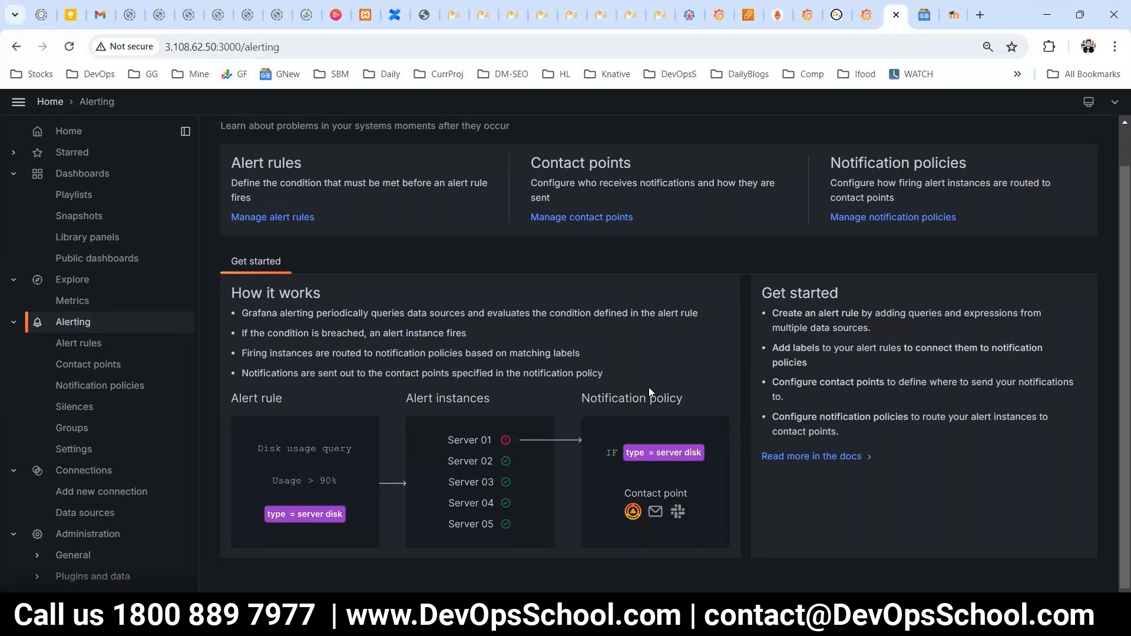
key(alt+Tab)
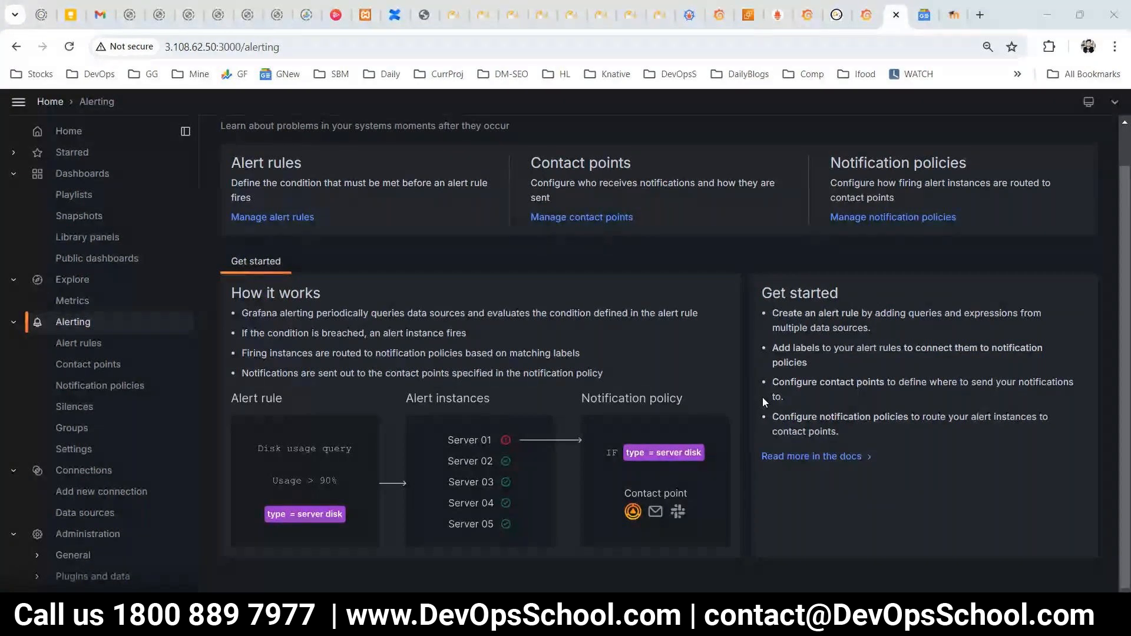
key(alt+Tab)
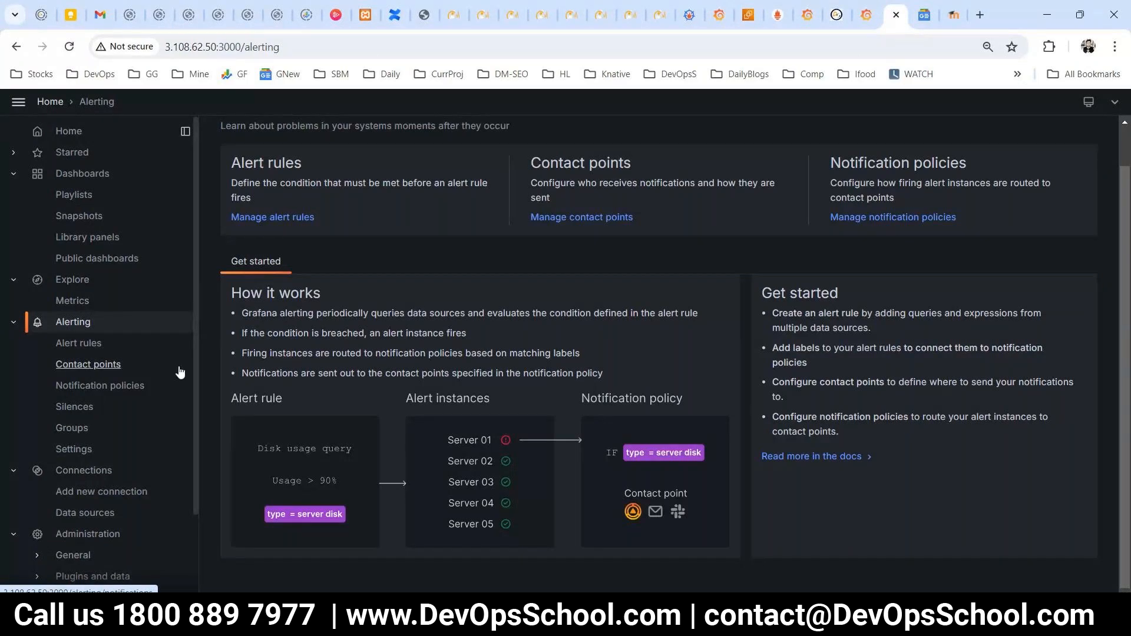
scroll(139, 467, down, 2)
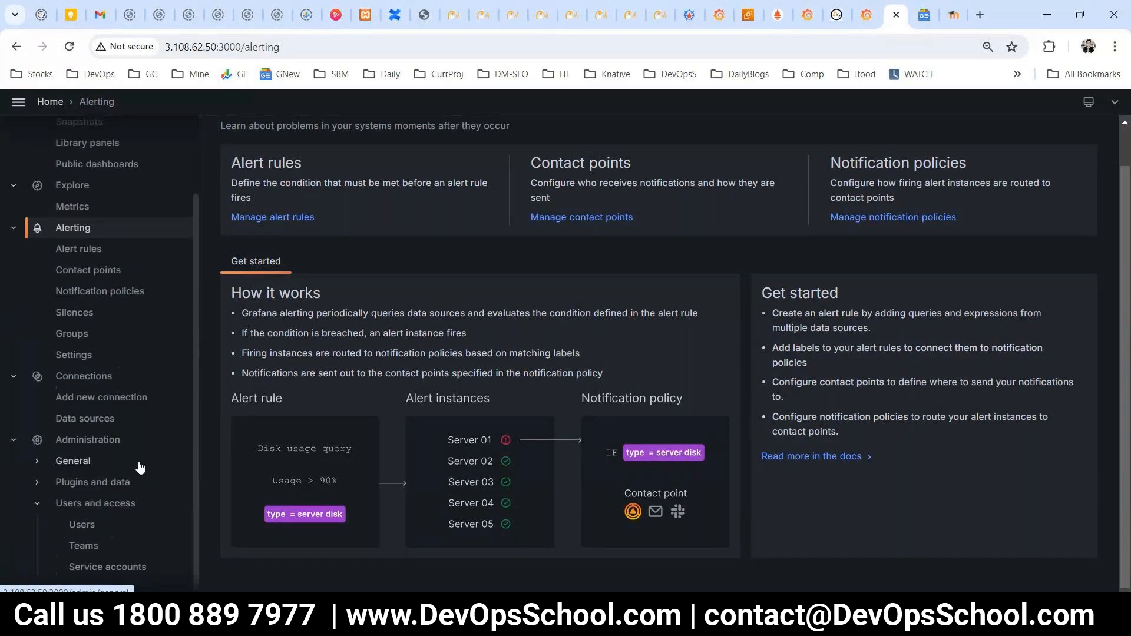
scroll(140, 468, up, 2)
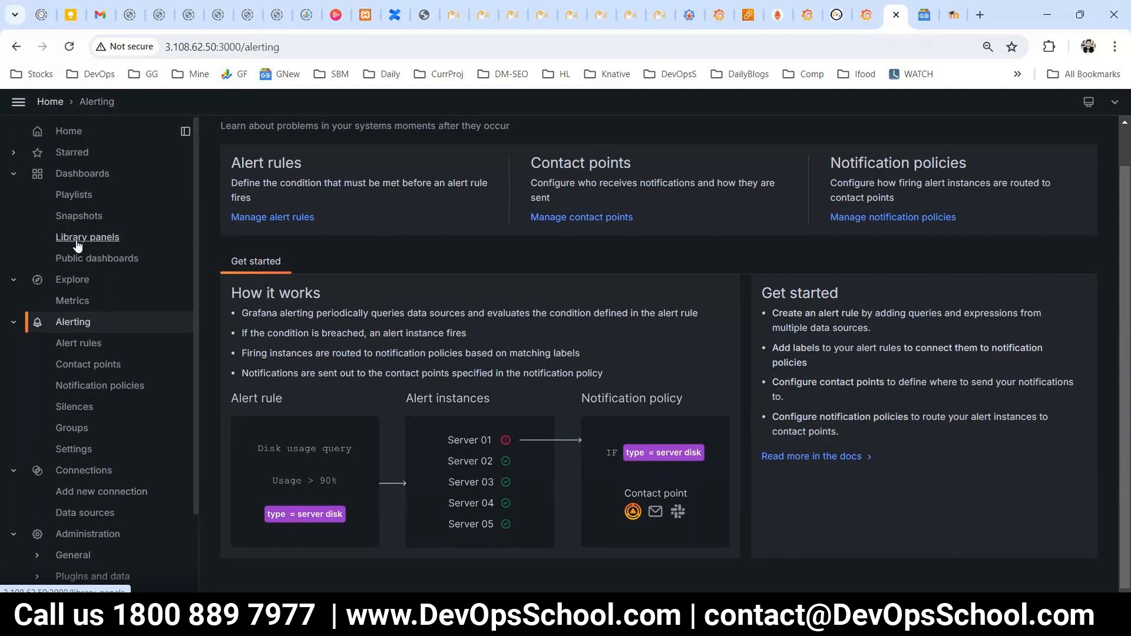
- Review the dashboards list, the current state of the alert rules, and the notification policies
click(70, 173)
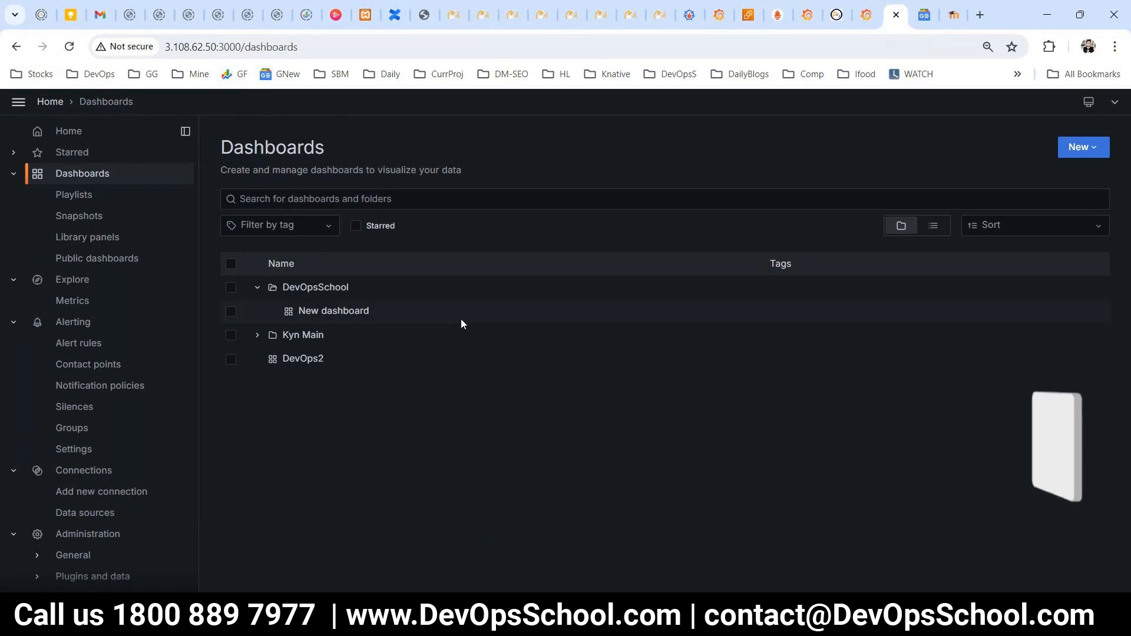
click(86, 344)
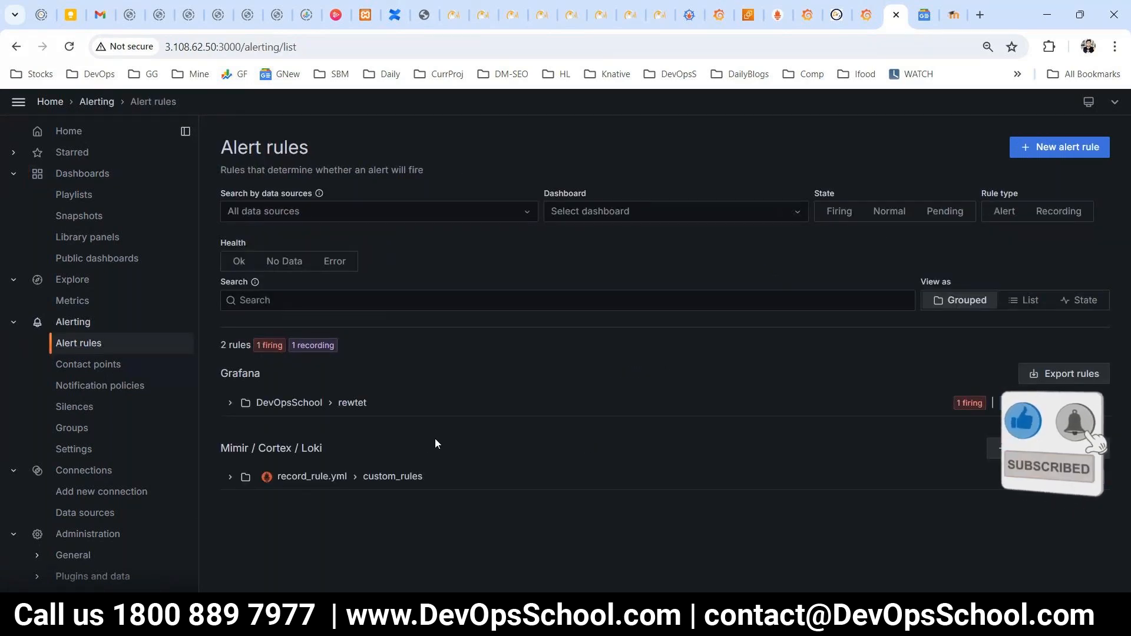
click(117, 371)
click(129, 389)
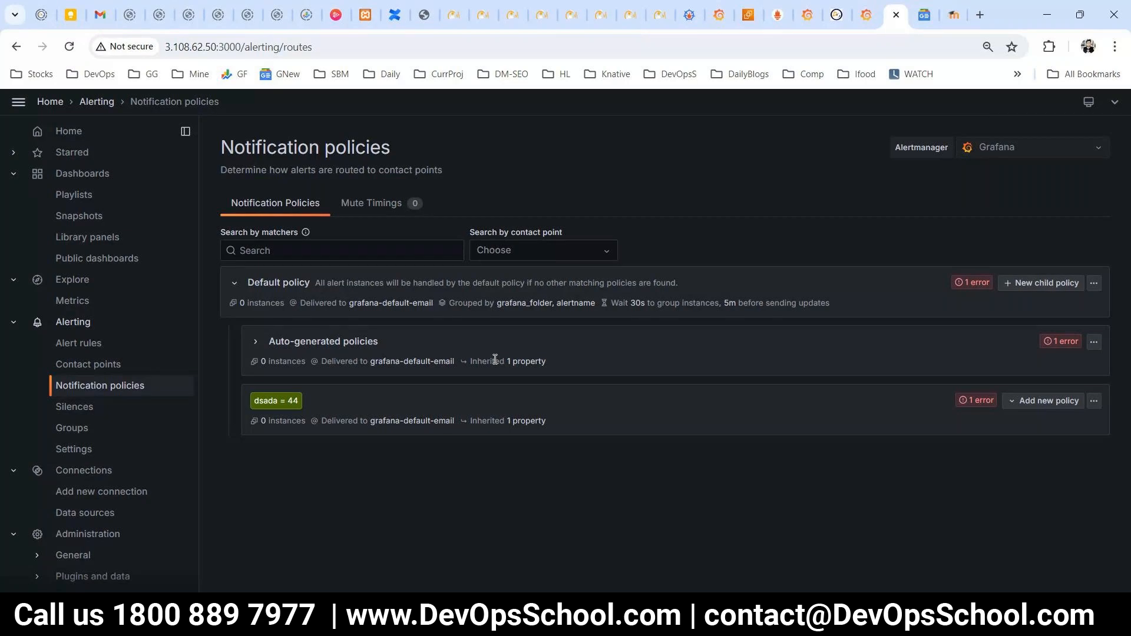
- Select the Grafana server's host and port in the page address
double_click(239, 47)
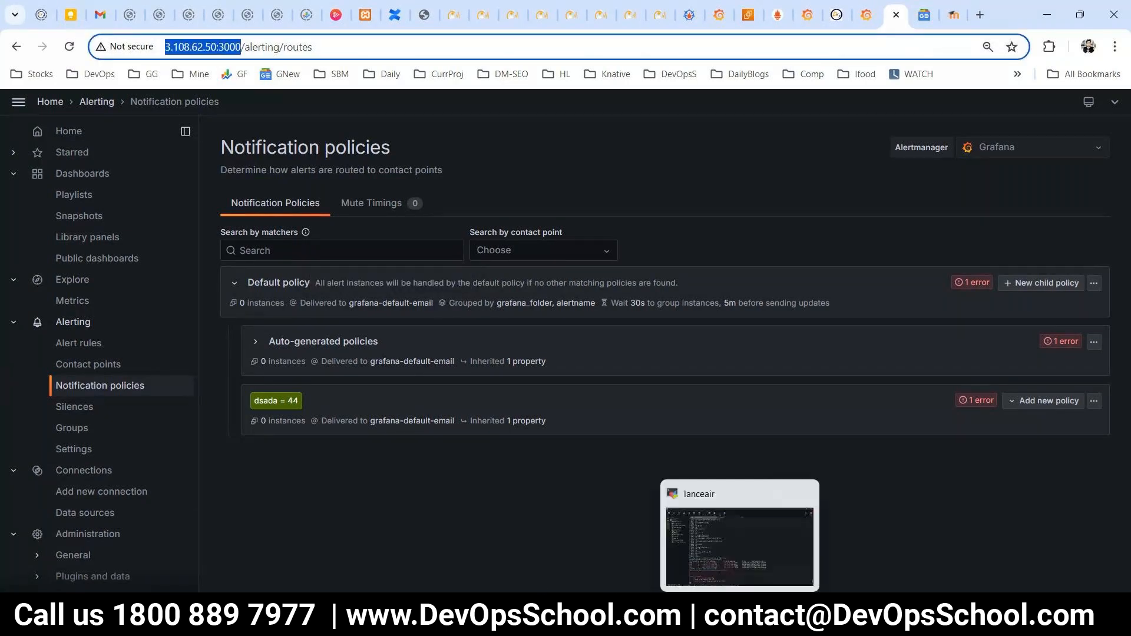